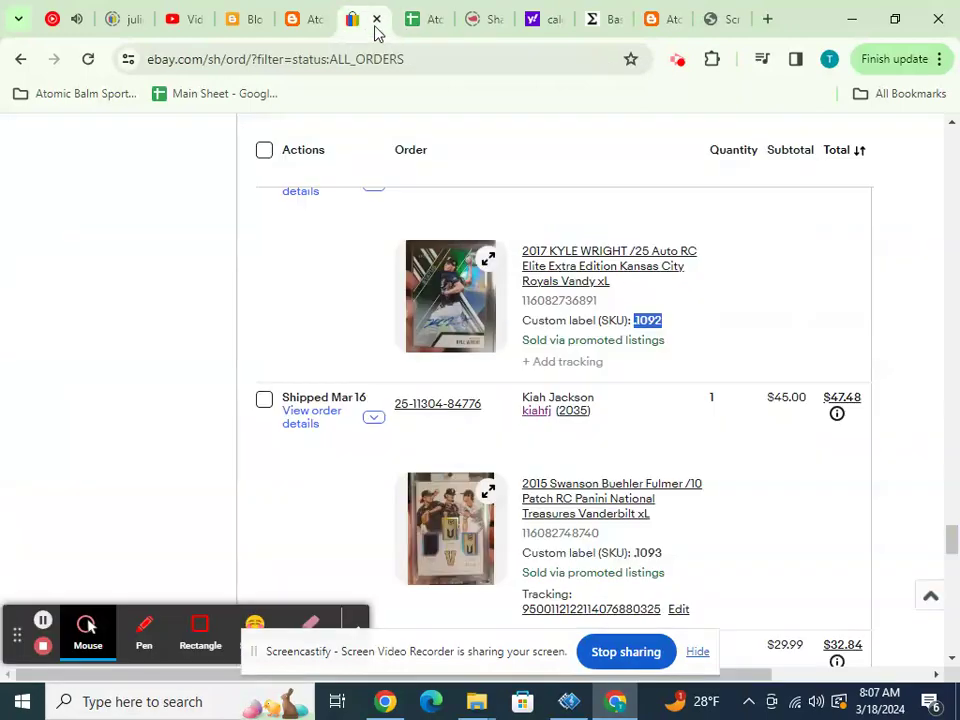
- Look up the eBay Kyle Wright /25 order's SKU .1092 in the Atomic Balm spreadsheet's Listings sheet and copy its linked title
right_click(637, 322)
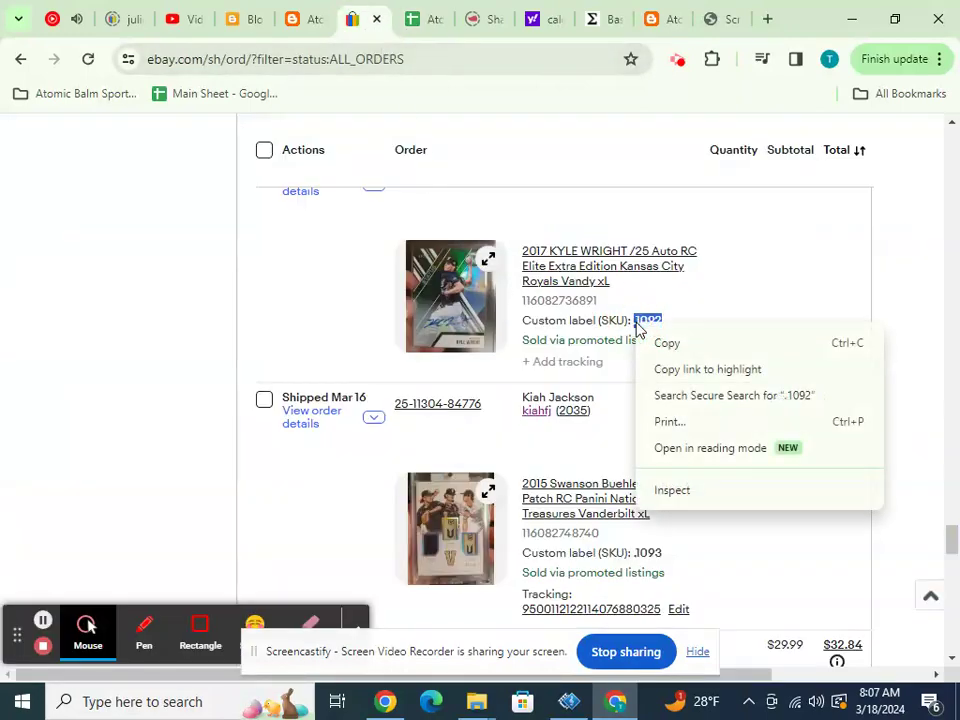
left_click(649, 345)
left_click(435, 22)
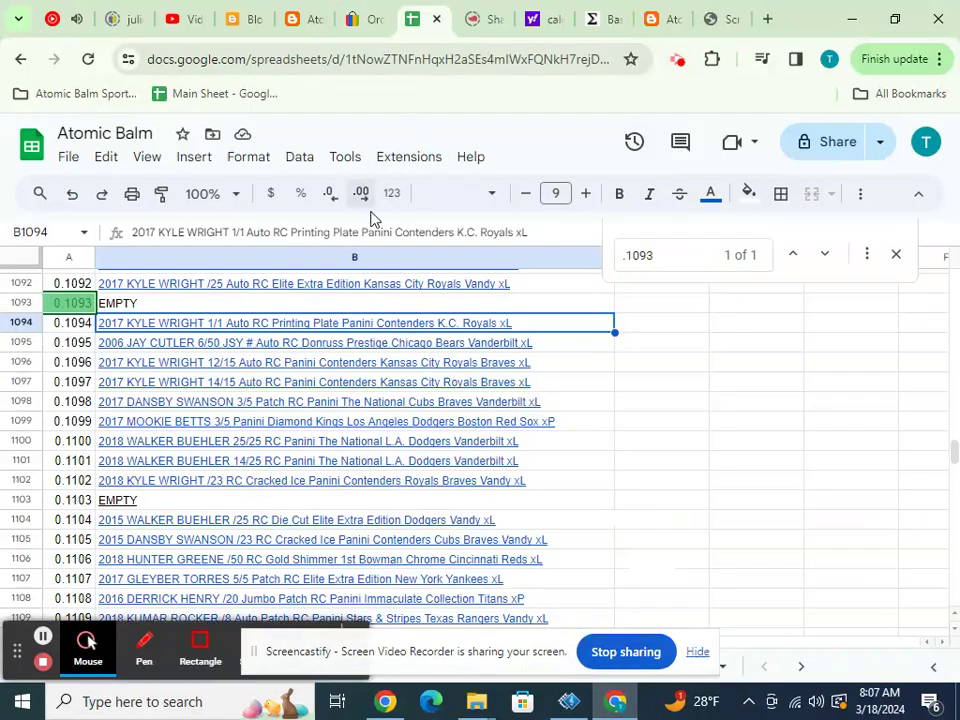
double_click(634, 255)
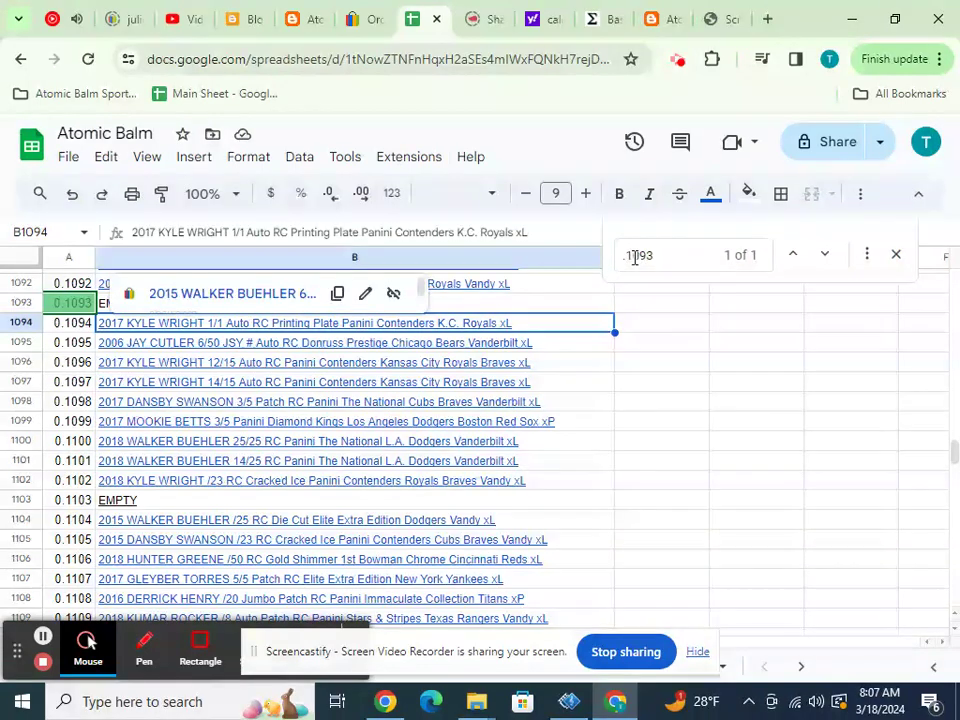
key("ctrl+v")
left_click(534, 284)
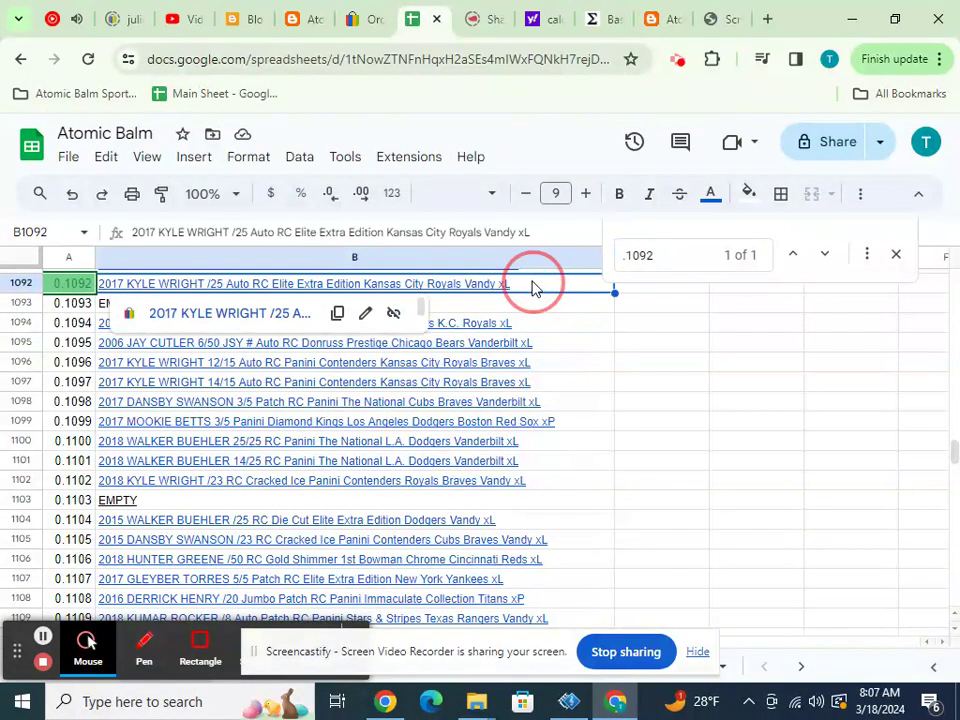
key("ctrl+c")
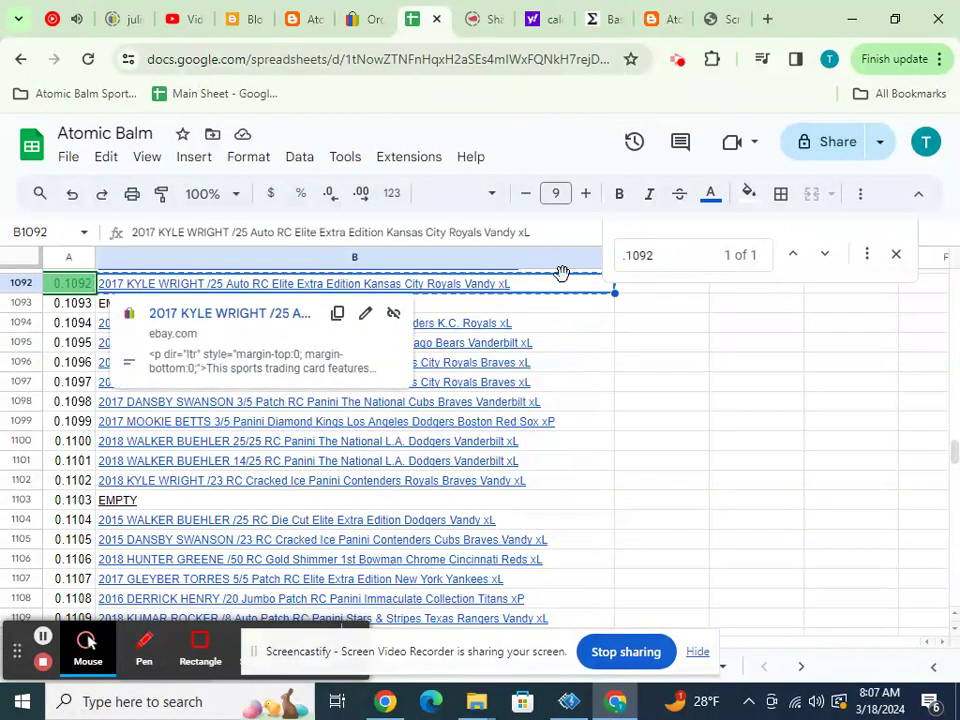
- Paste the copied Kyle Wright /25 title into cell A19 of the Sales sheet
left_click(697, 652)
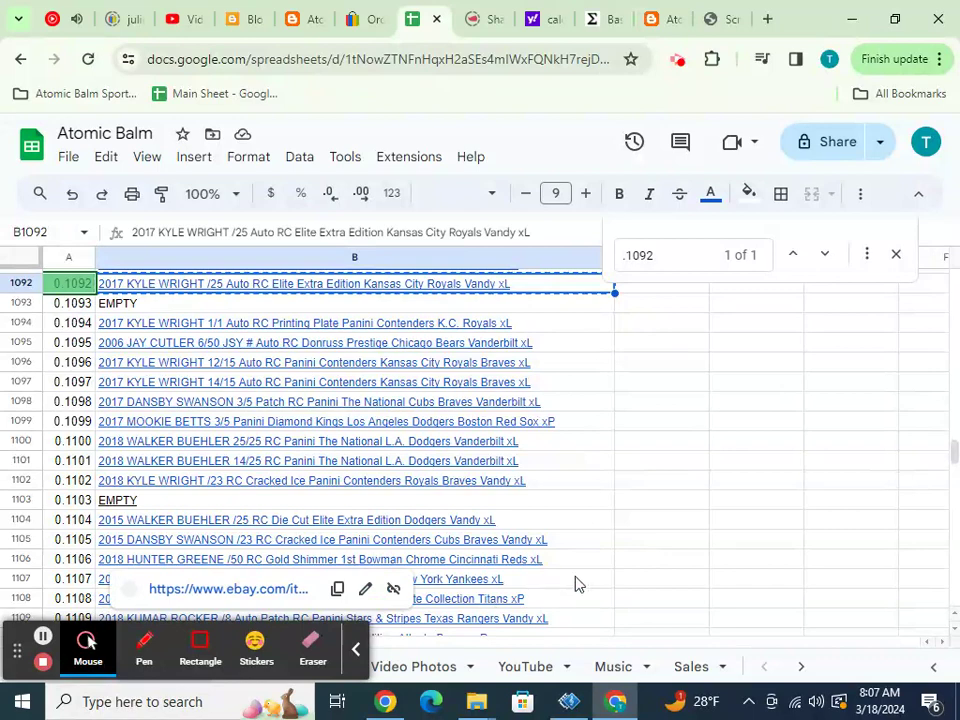
left_click(610, 582)
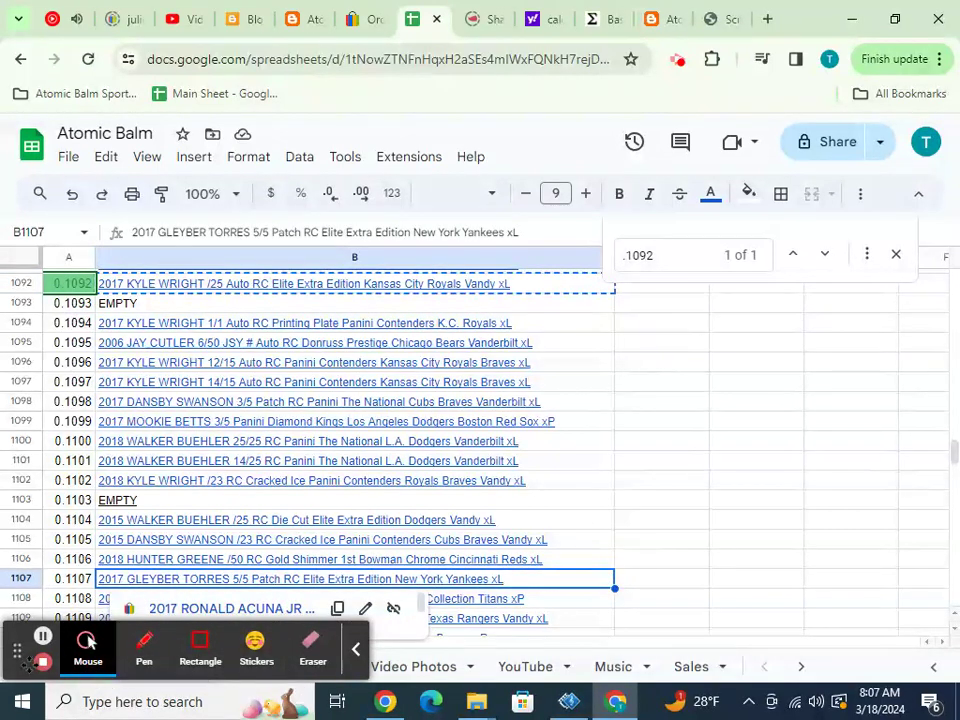
left_click_drag(20, 652, 634, 132)
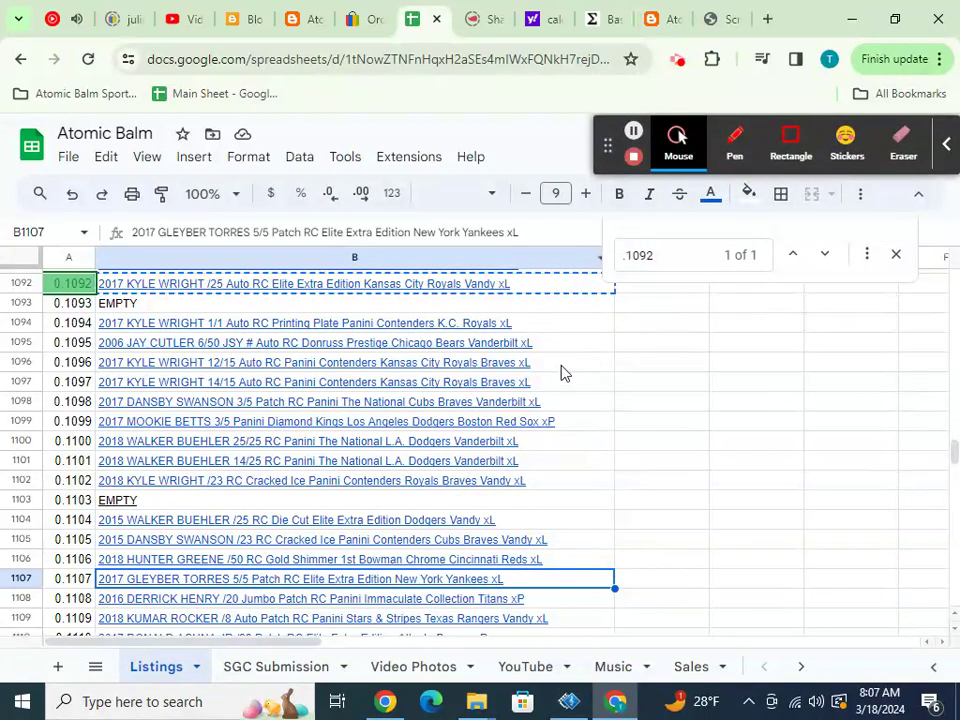
left_click(680, 666)
left_click(407, 568)
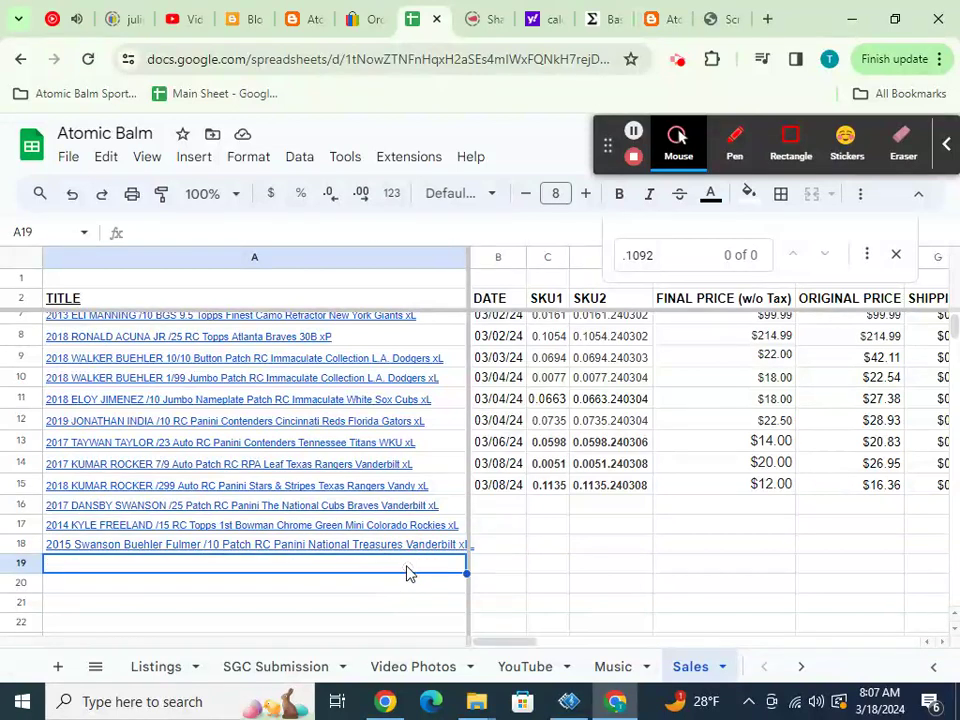
key("ctrl+v")
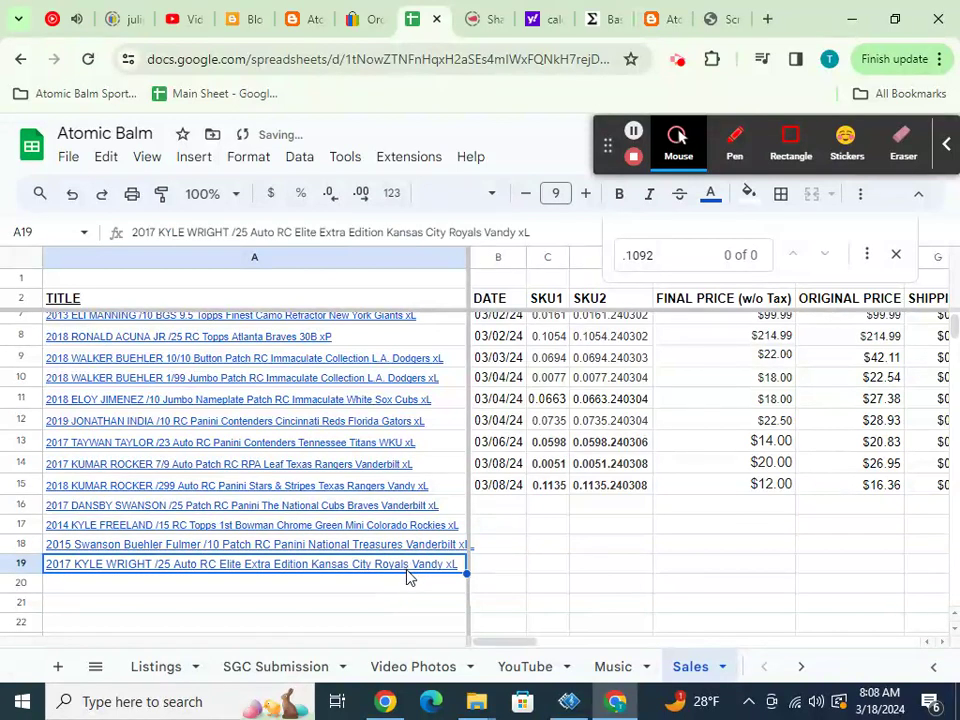
- On the Listings sheet, replace the title in cell B1107 with EMPTY and delete that entry
left_click(180, 666)
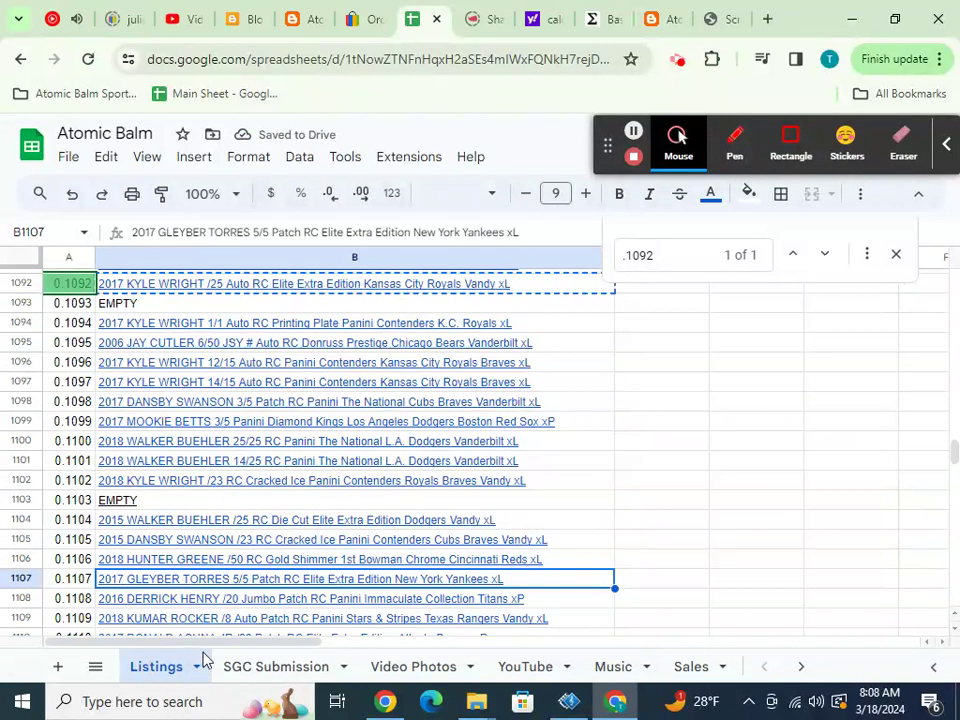
type("EMPT")
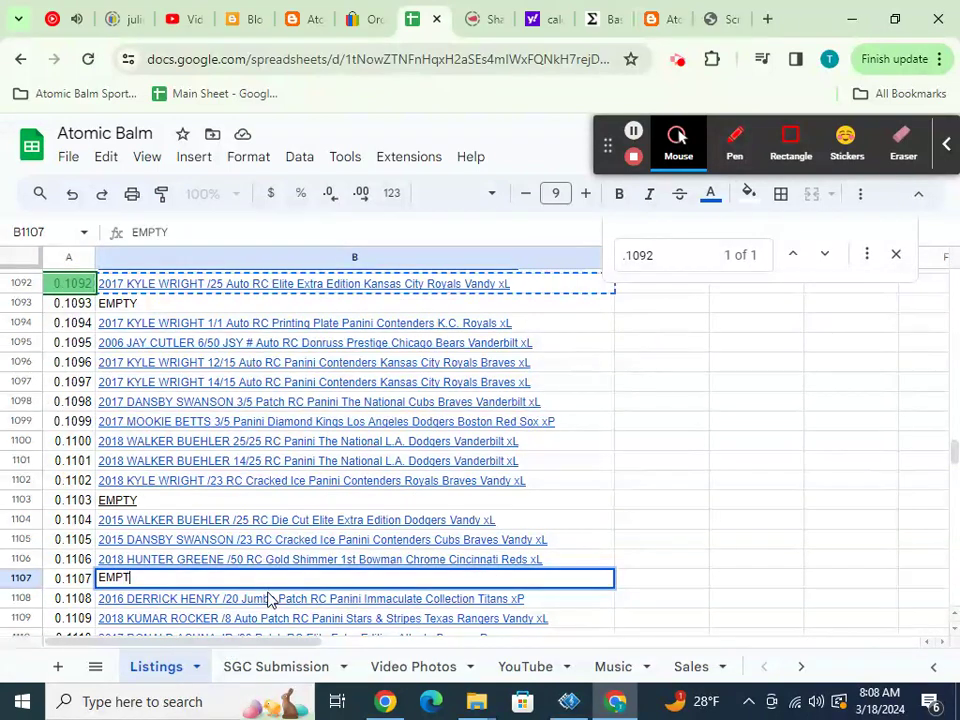
type("Y")
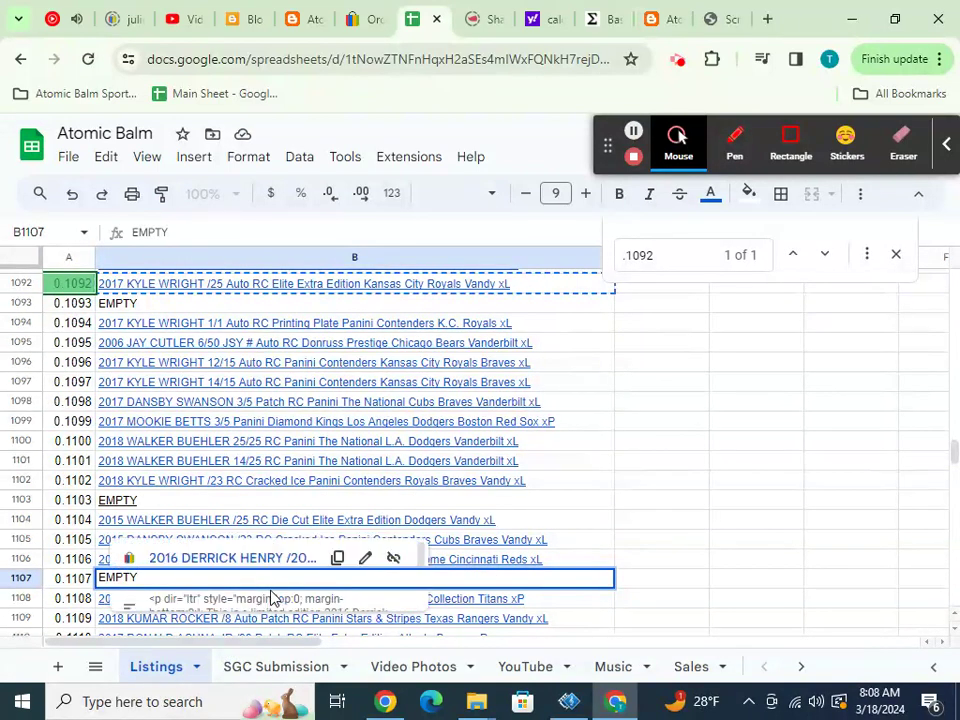
key("BackSpace")
key("BackSpace")
key("BackSpace")
key("BackSpace")
key("BackSpace")
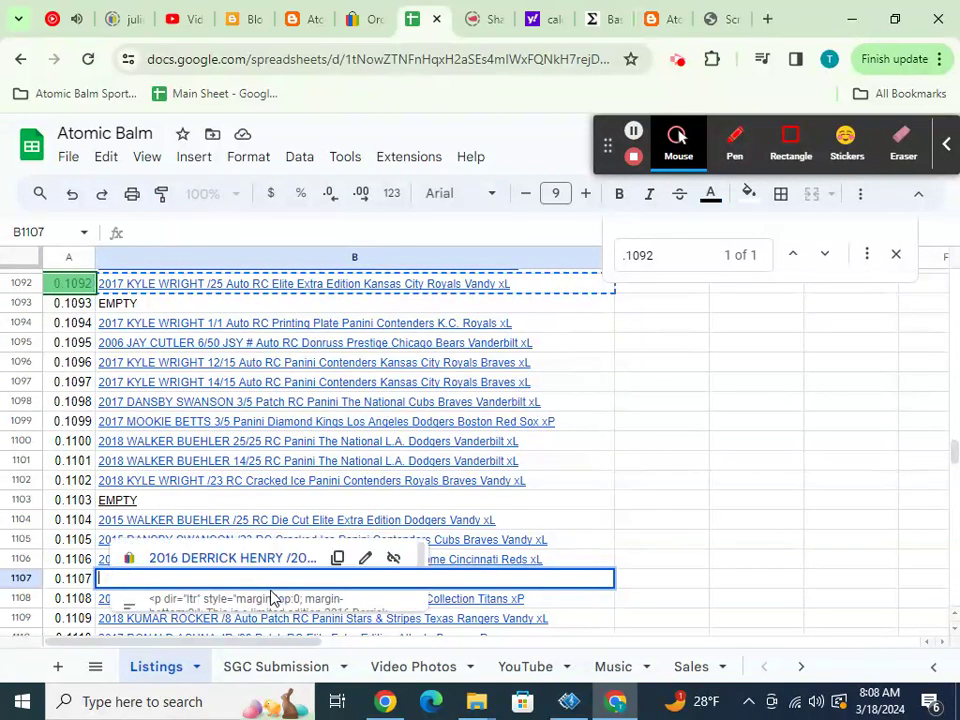
- Replace the title for SKU 0.1092 in cell B1092 with EMPTY
left_click(258, 288)
type("EM")
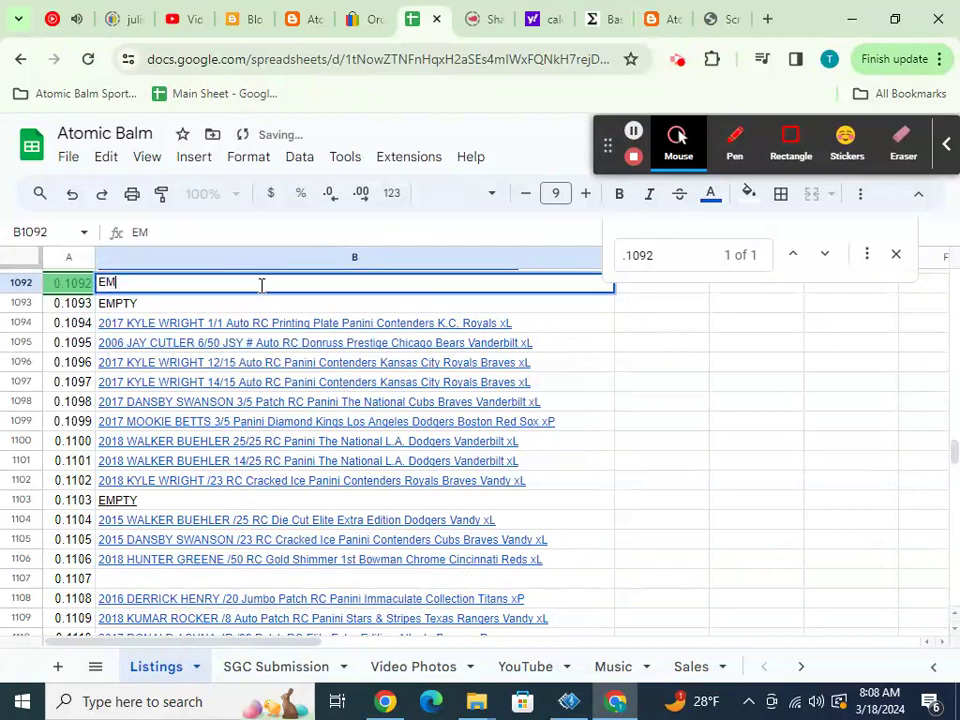
type("PTY")
key("Return")
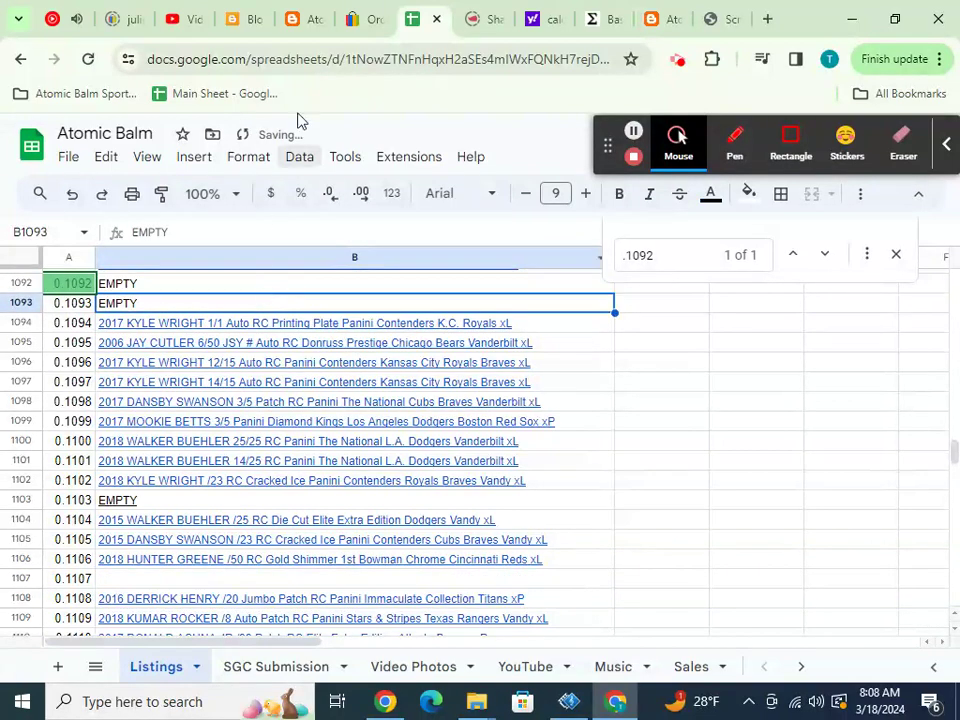
- Look up SKU .1057 from the eBay Vladimir Guerrero Jr order in the spreadsheet's Listings sheet and copy its title from B1057
left_click(354, 28)
scroll(525, 345, "up", 3)
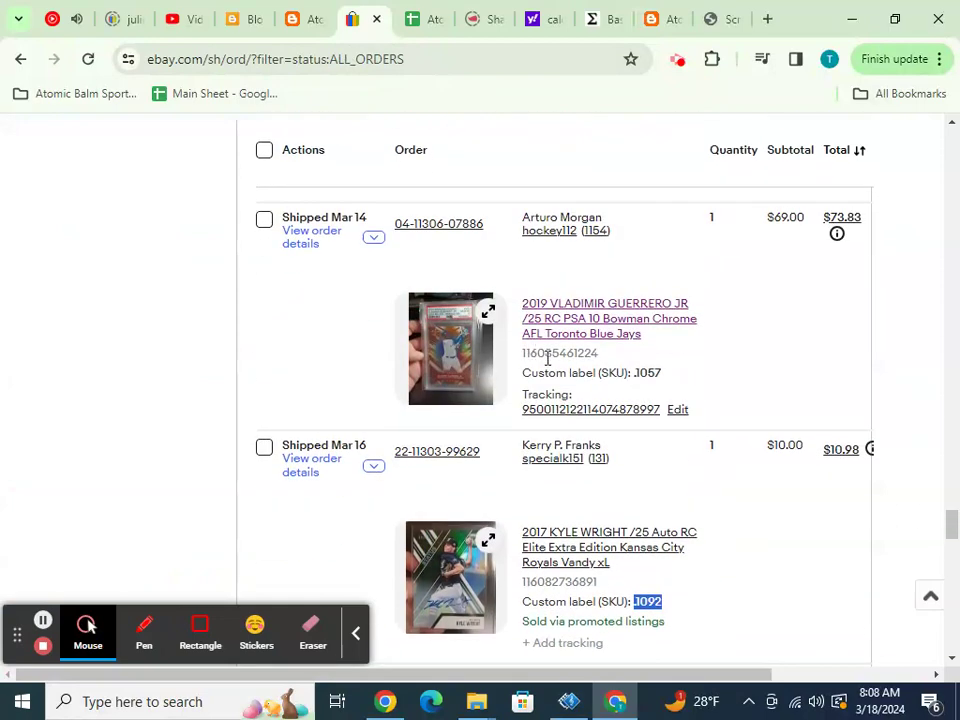
left_click_drag(634, 373, 662, 379)
left_click(428, 20)
key("ctrl+f")
type(".1057")
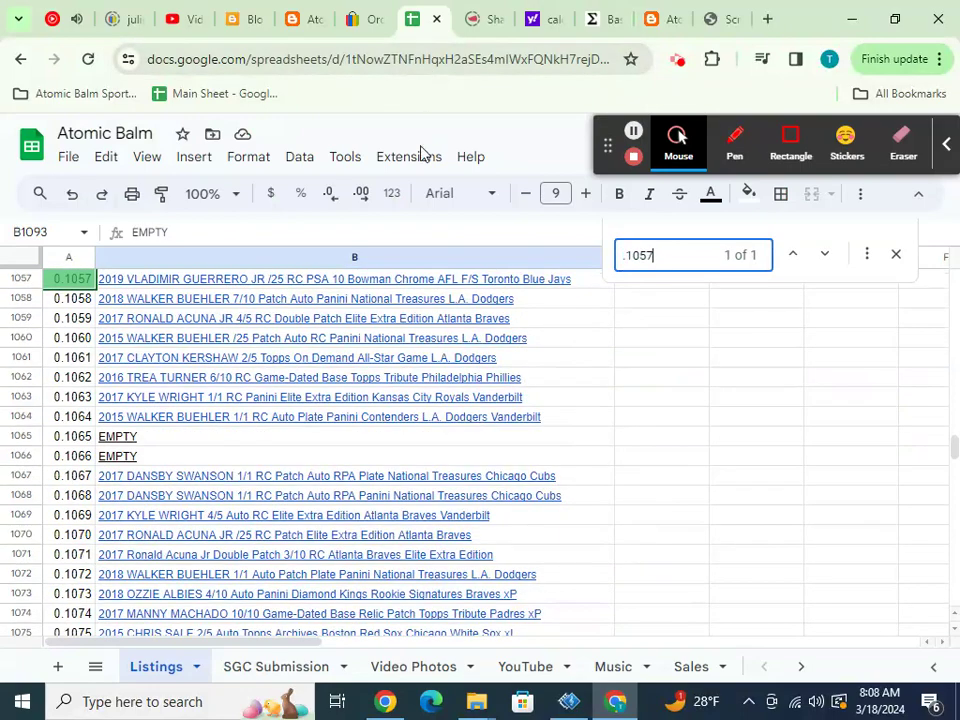
left_click(336, 280)
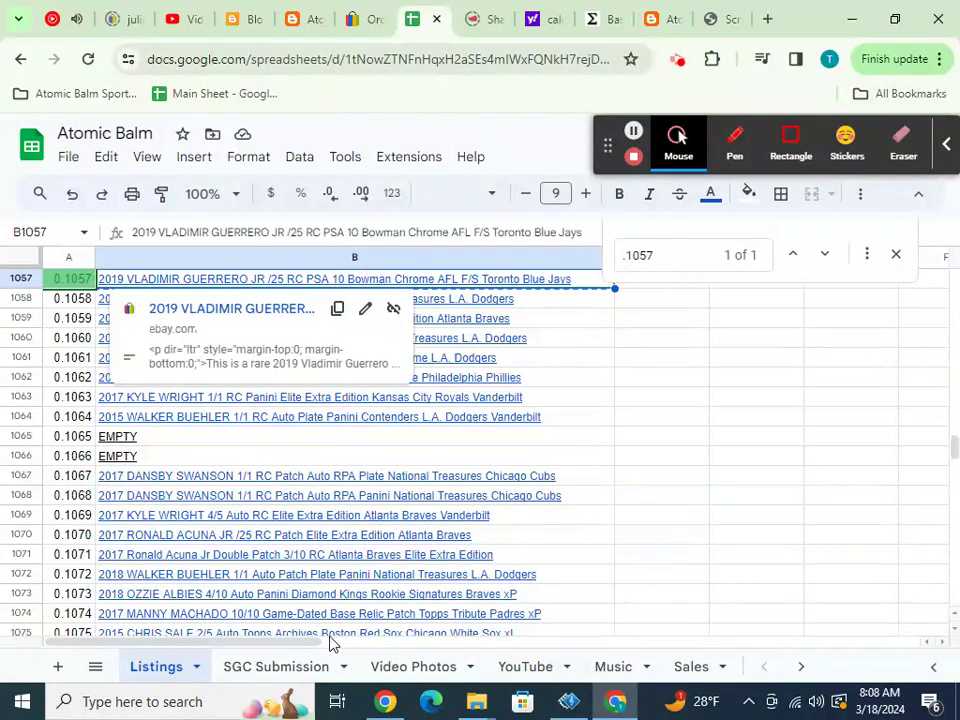
- Paste the copied Vladimir Guerrero Jr title into cell A20 of the Sales sheet
left_click(672, 672)
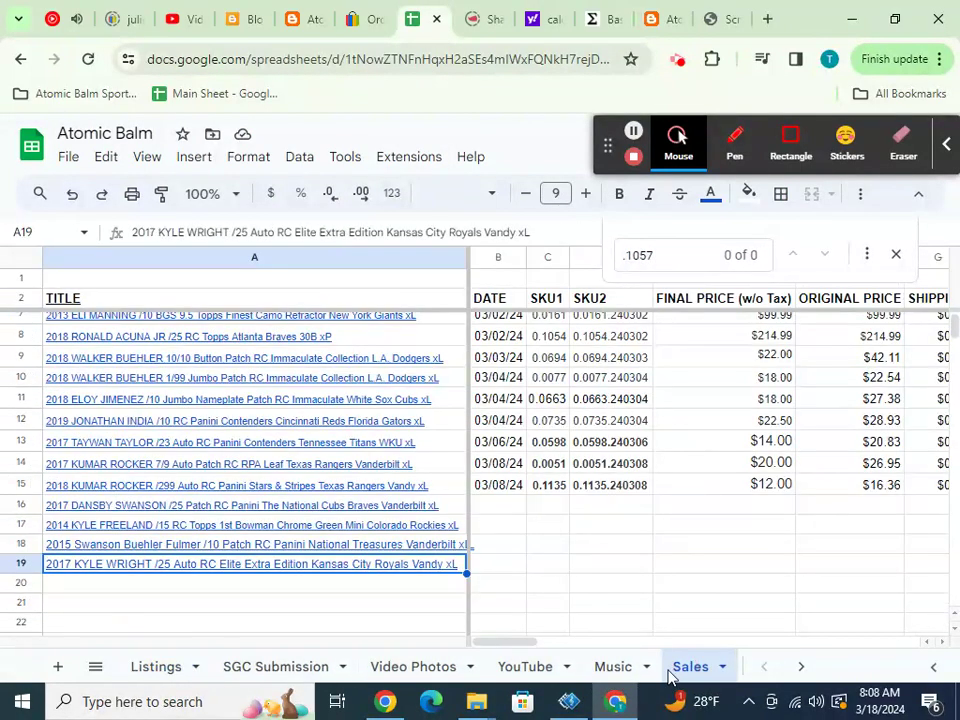
left_click(424, 594)
type("2019 VLADIMIR GUERRERO JR /25 RC PSA 10 Bowman Chrome AFL F/S Toronto Blue Jays")
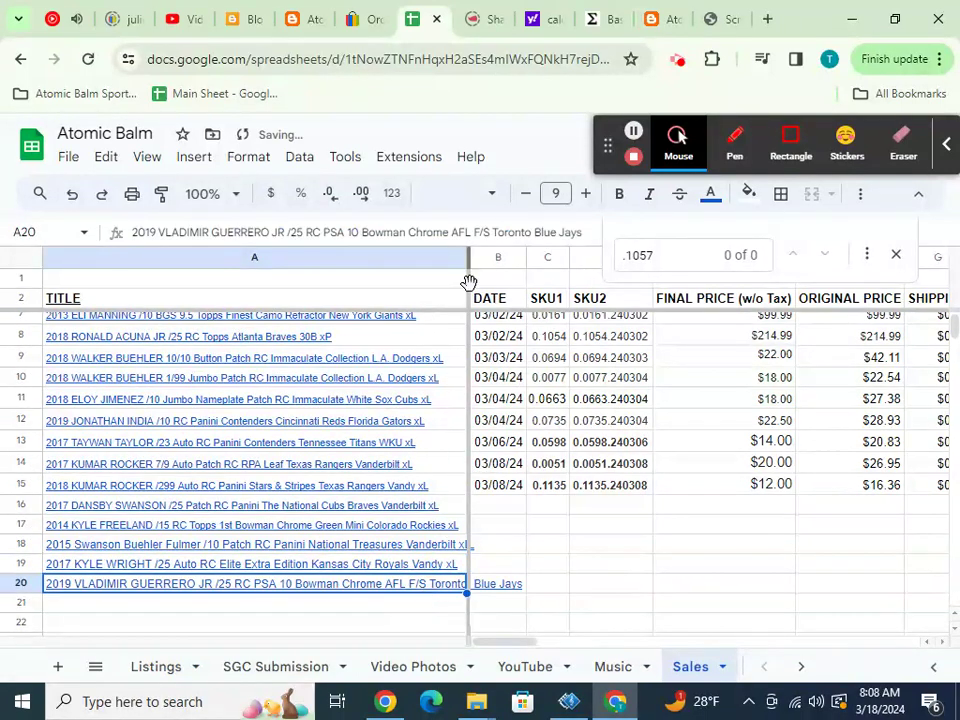
- Set the font size of titles A15:A22 to 8 and fit column A's width to its contents
left_click_drag(407, 489, 405, 624)
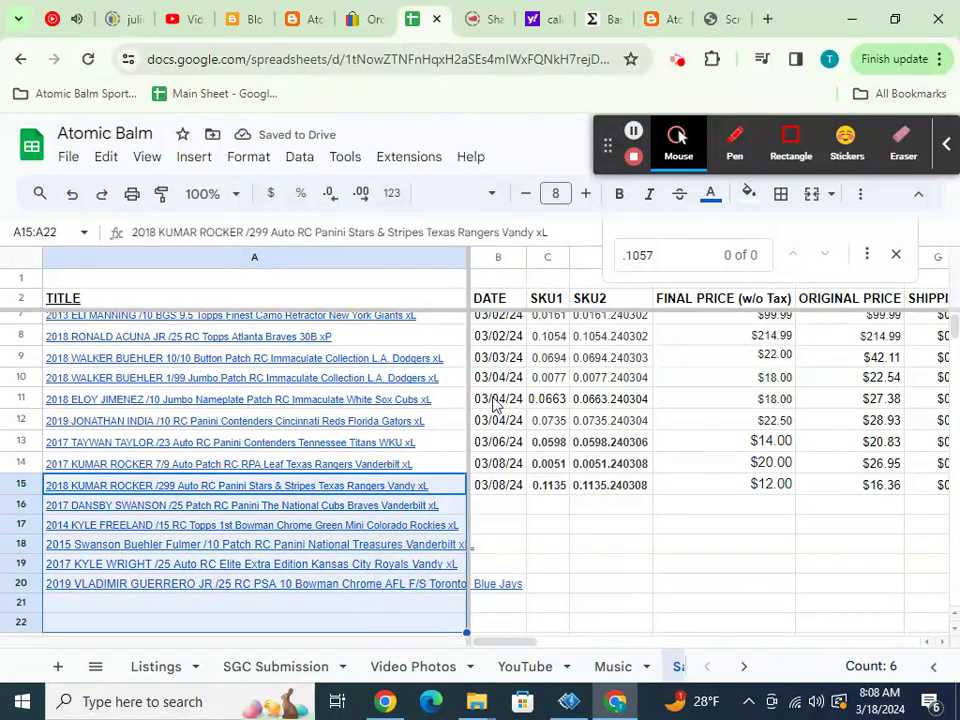
left_click(556, 193)
left_click(556, 288)
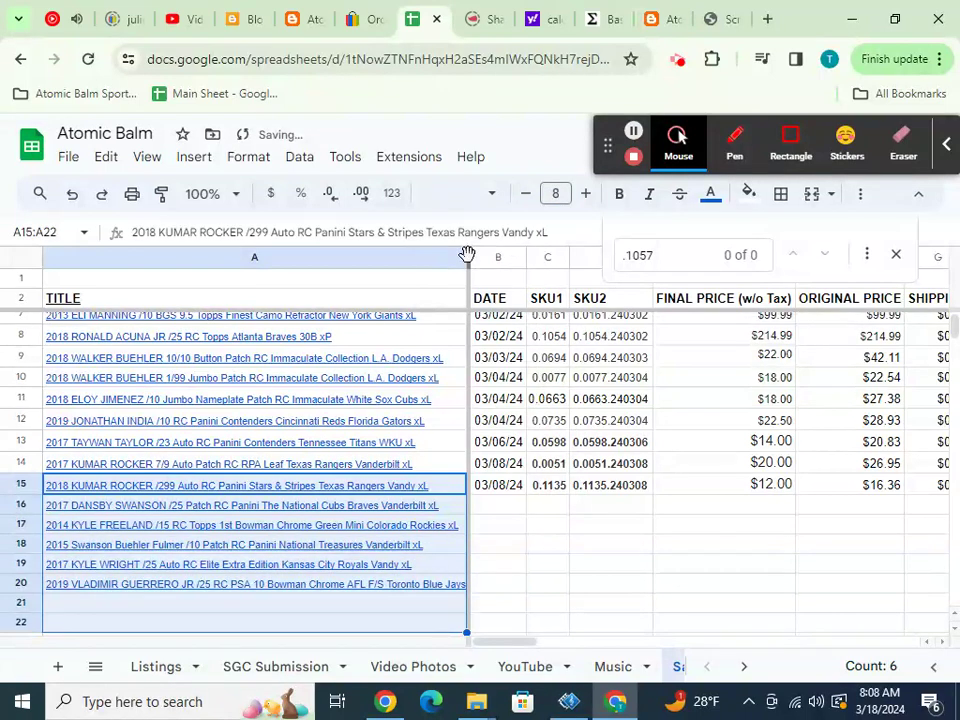
left_click(497, 507)
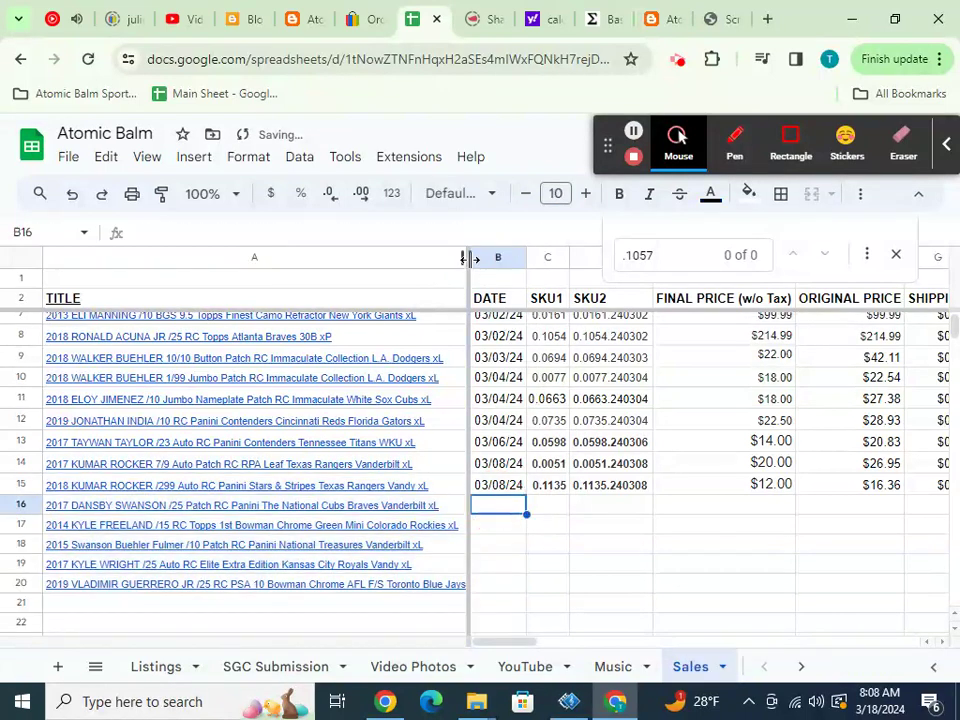
double_click(466, 258)
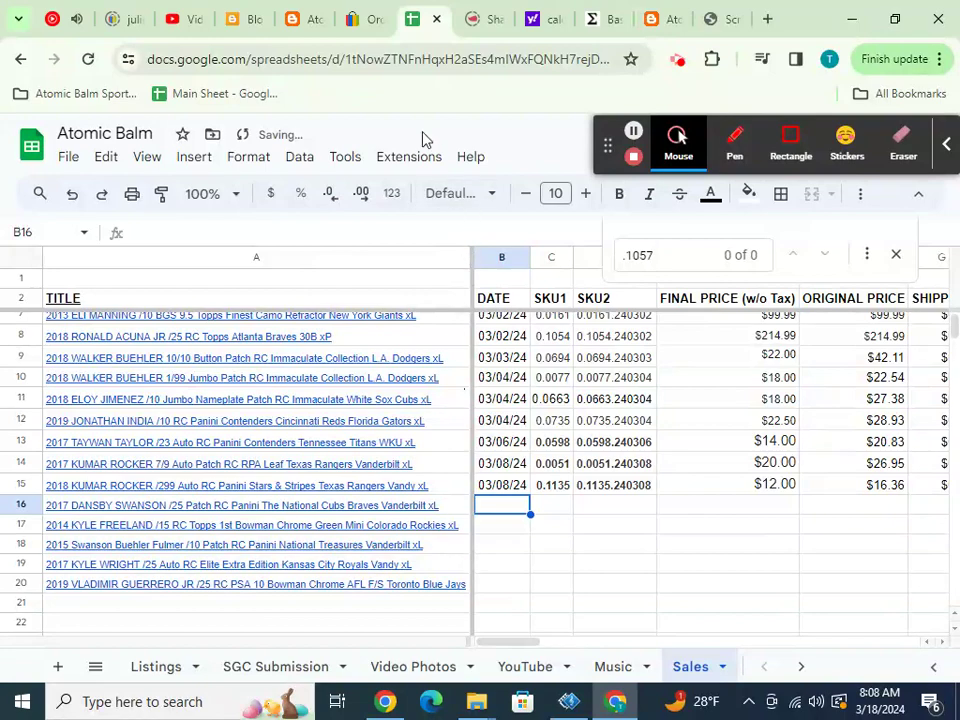
- On the Listings sheet, replace the title for SKU 0.1057 in cell B1057 with EMPTY
left_click(168, 677)
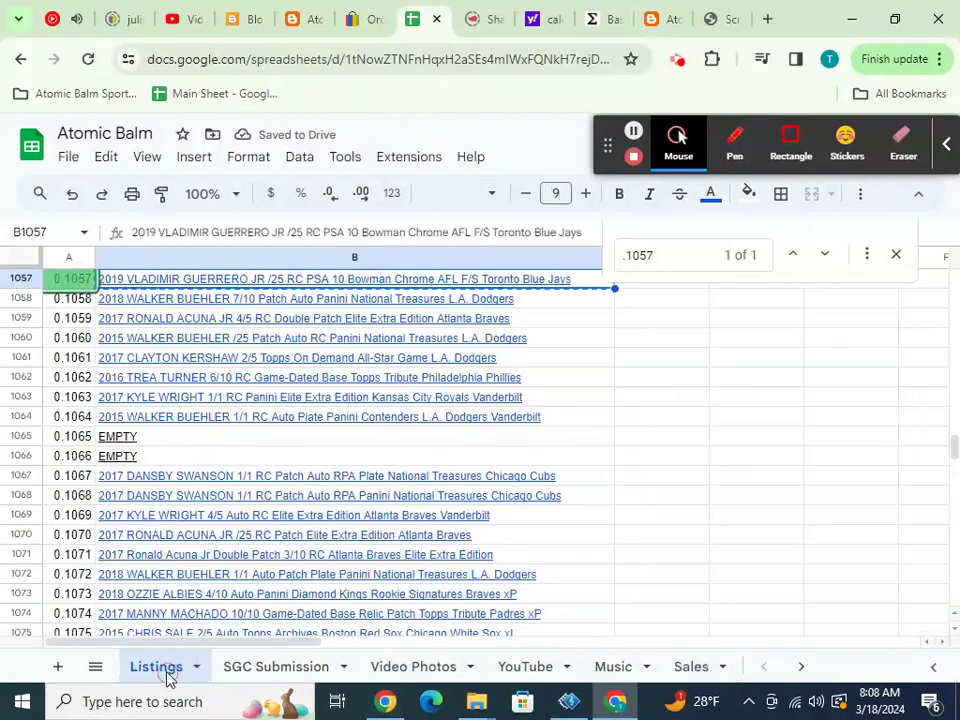
type("EMPTY")
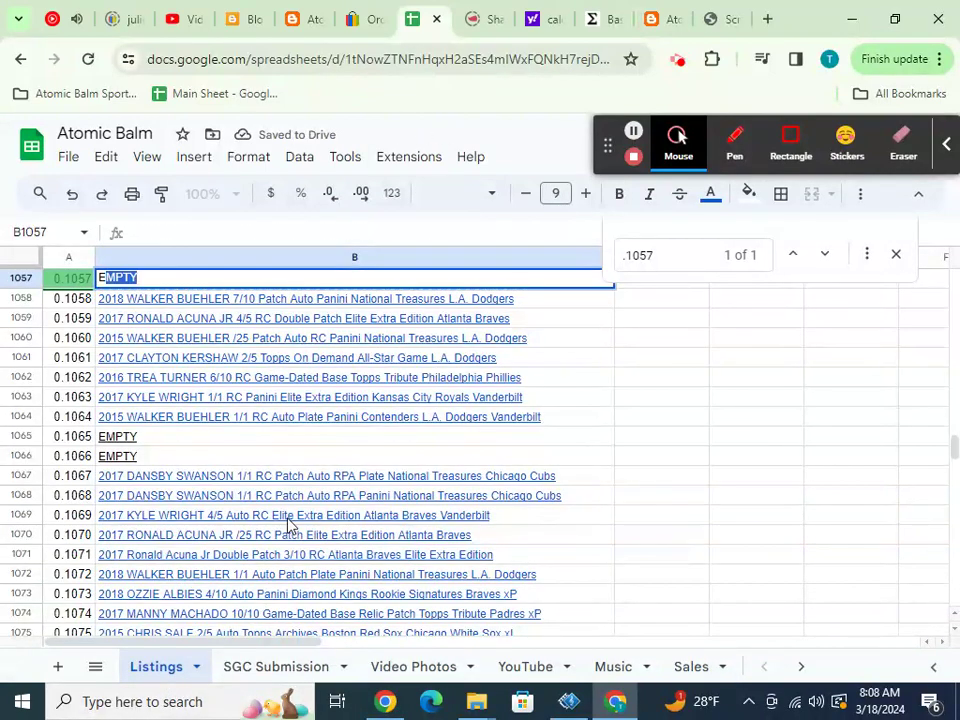
key("Return")
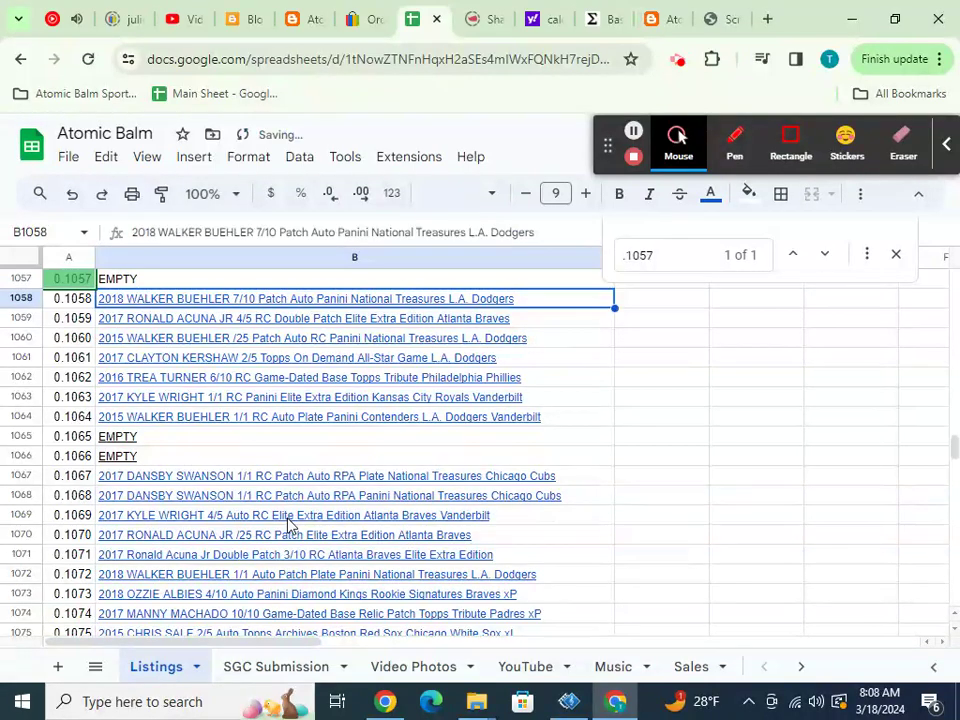
- Look up SKU .0036 from the eBay Walker Buehler /10 order in the spreadsheet's Listings sheet and copy its title from B36
left_click(360, 22)
scroll(600, 336, "up", 2)
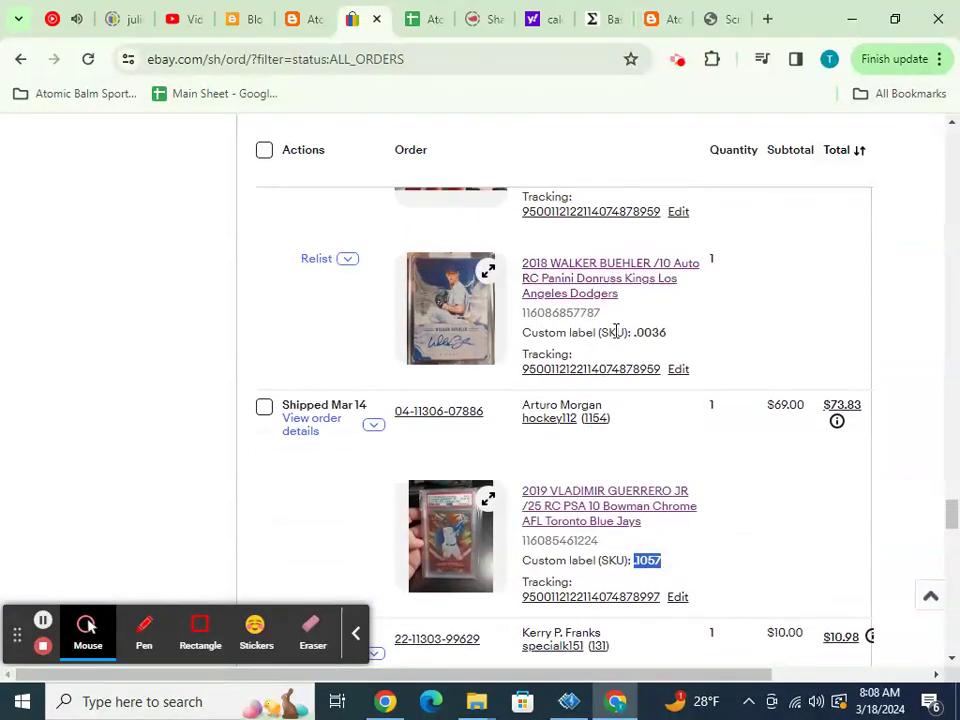
mouse_move(632, 332)
left_mouse_down()
mouse_move(667, 337)
mouse_move(638, 333)
left_mouse_up()
left_click(664, 336)
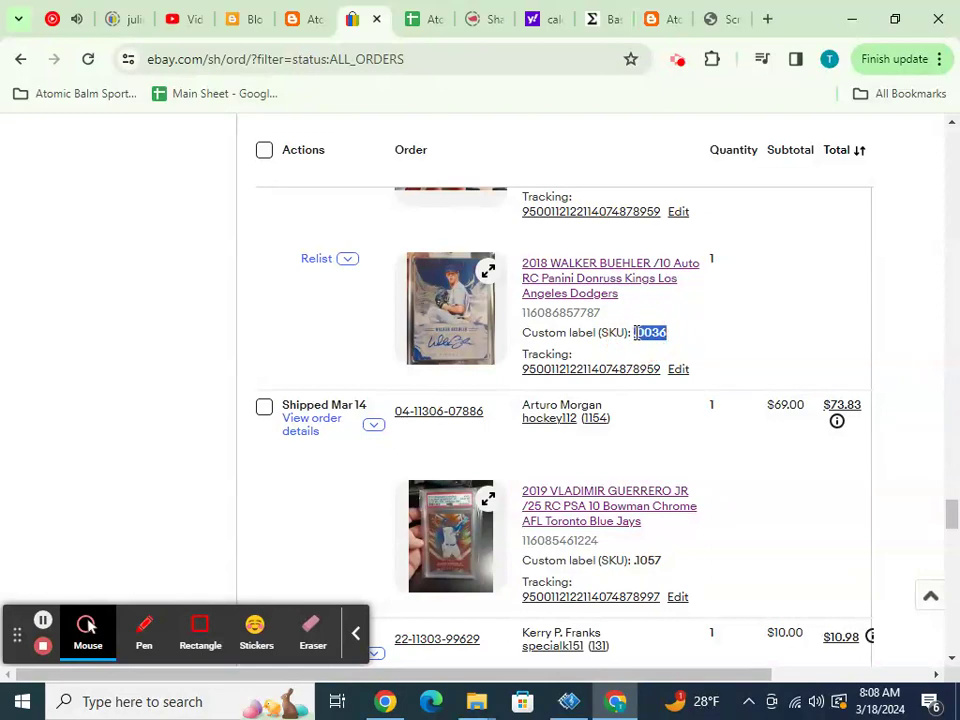
left_click(414, 32)
key("ctrl+f")
type(".0036")
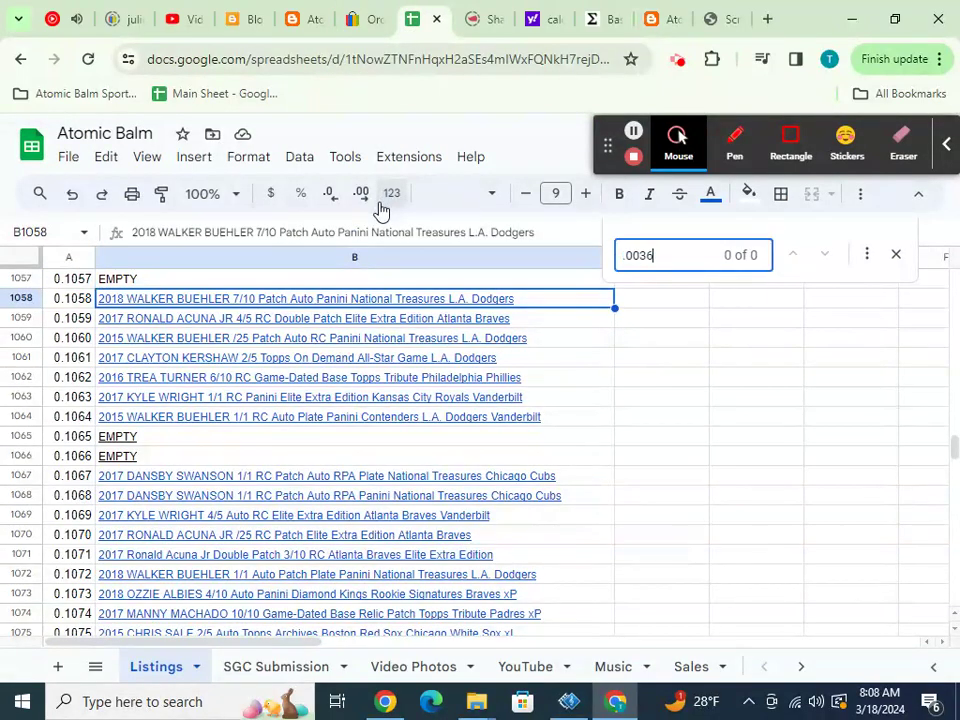
left_click(311, 279)
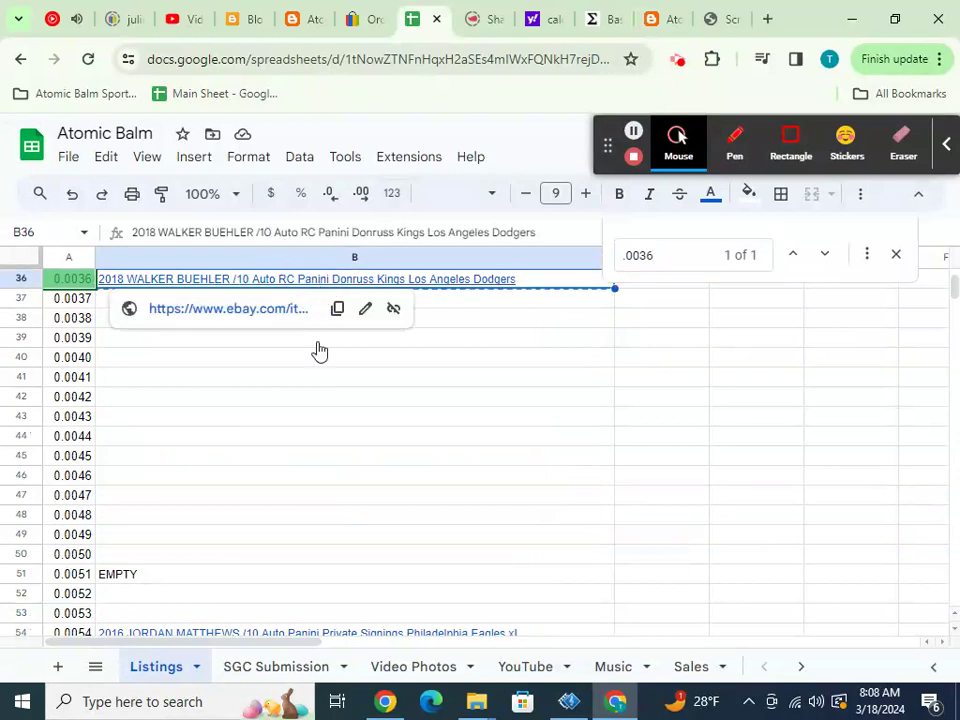
- Paste the copied Walker Buehler /10 title into cell A21 of the Sales sheet
left_click(682, 670)
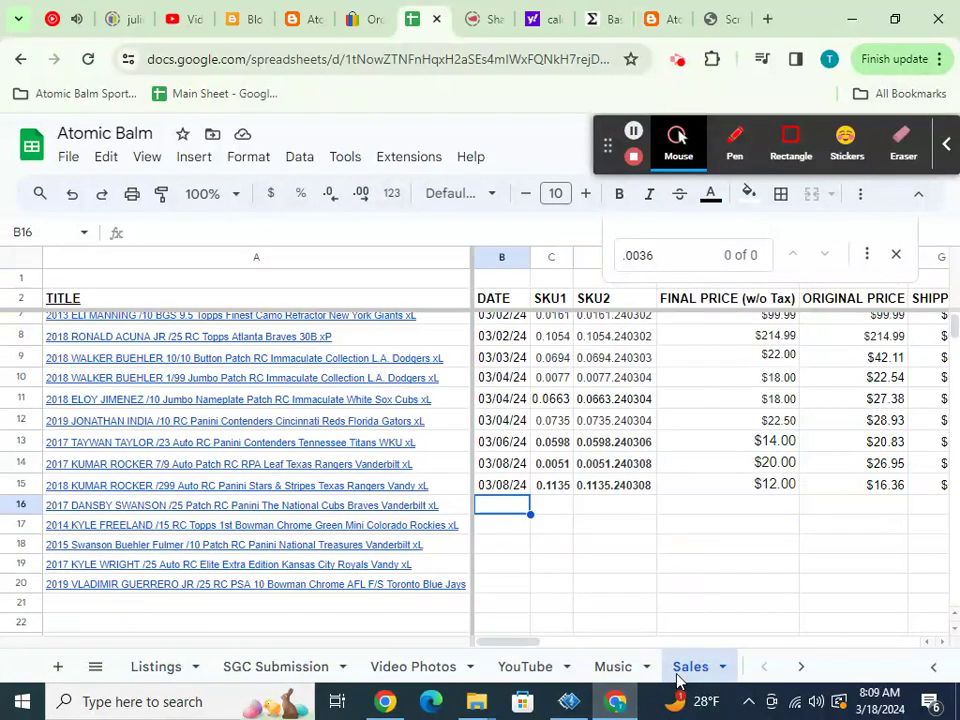
left_click(447, 608)
type("2018 WALKER BUEHLER /10 Auto RC Panini Donruss Kings Los Angeles Dodgers")
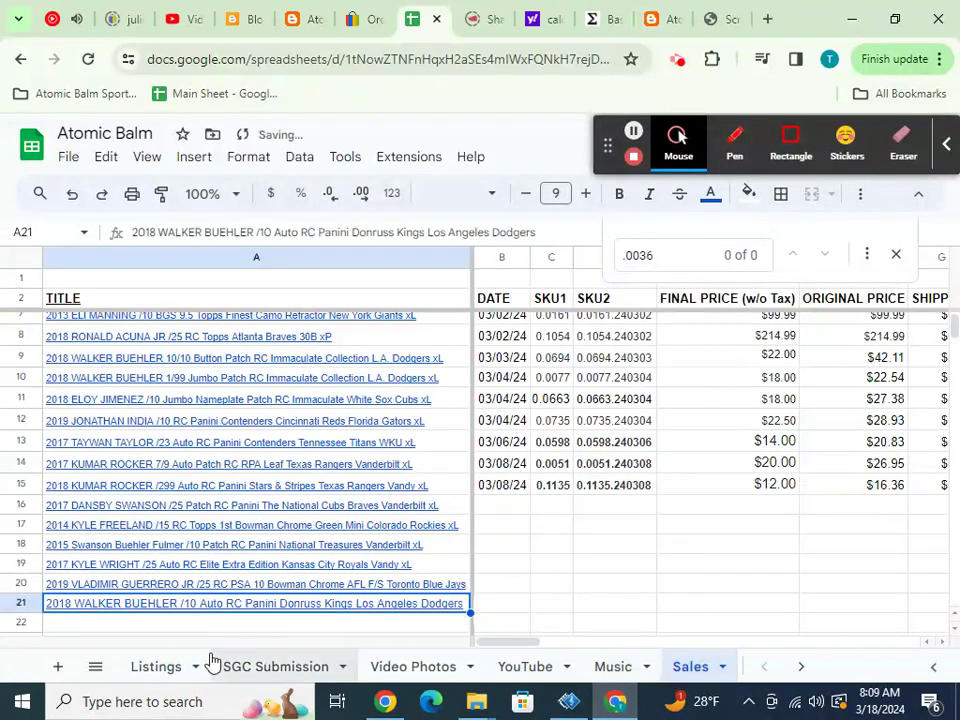
- On the Listings sheet, replace the Walker Buehler /10 title for SKU 0.0036 in cell B36 with EMPTY
left_click(156, 668)
type("EMPTY")
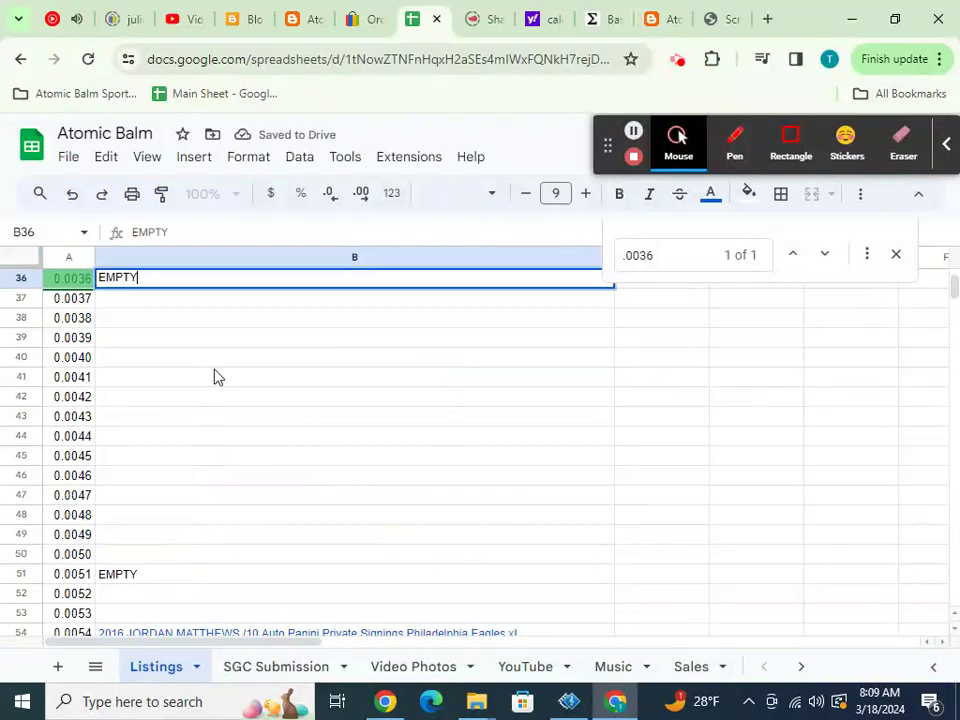
key("Return")
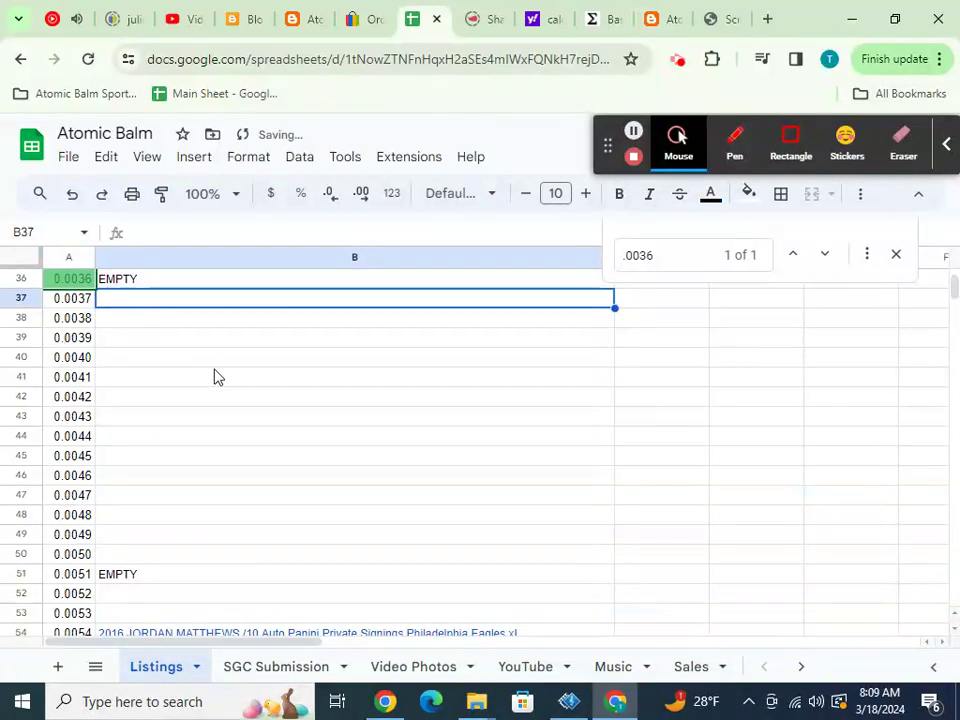
- Look up SKU .1072 from the eBay Walker Buehler True 1/1 order in the spreadsheet's Listings sheet and copy its title from B1072
left_click(356, 32)
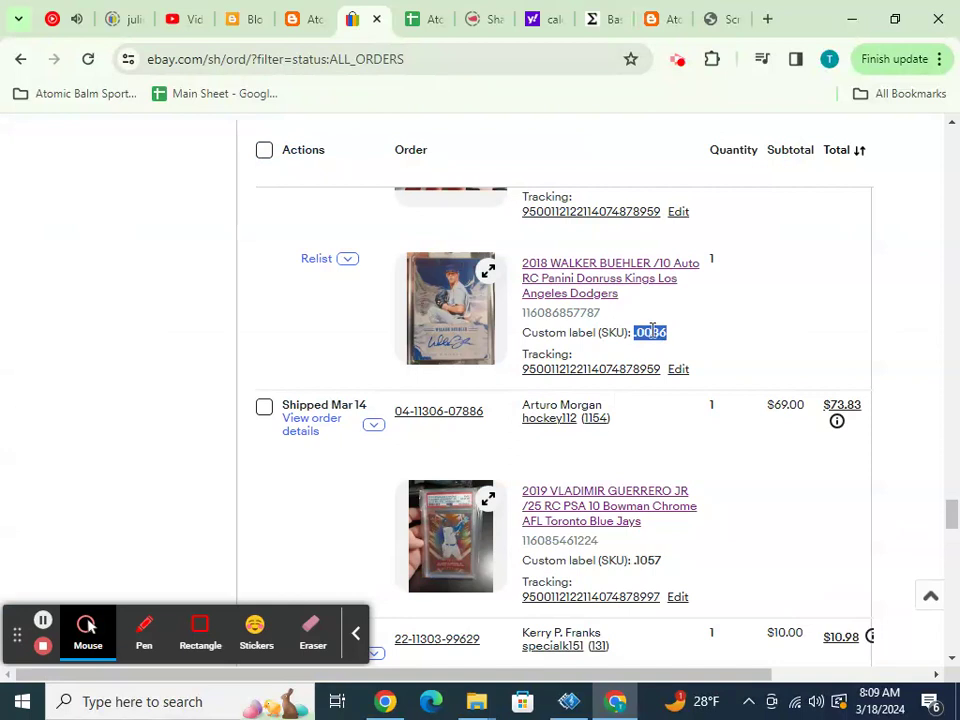
scroll(652, 331, "up", 3)
left_click_drag(634, 364, 661, 364)
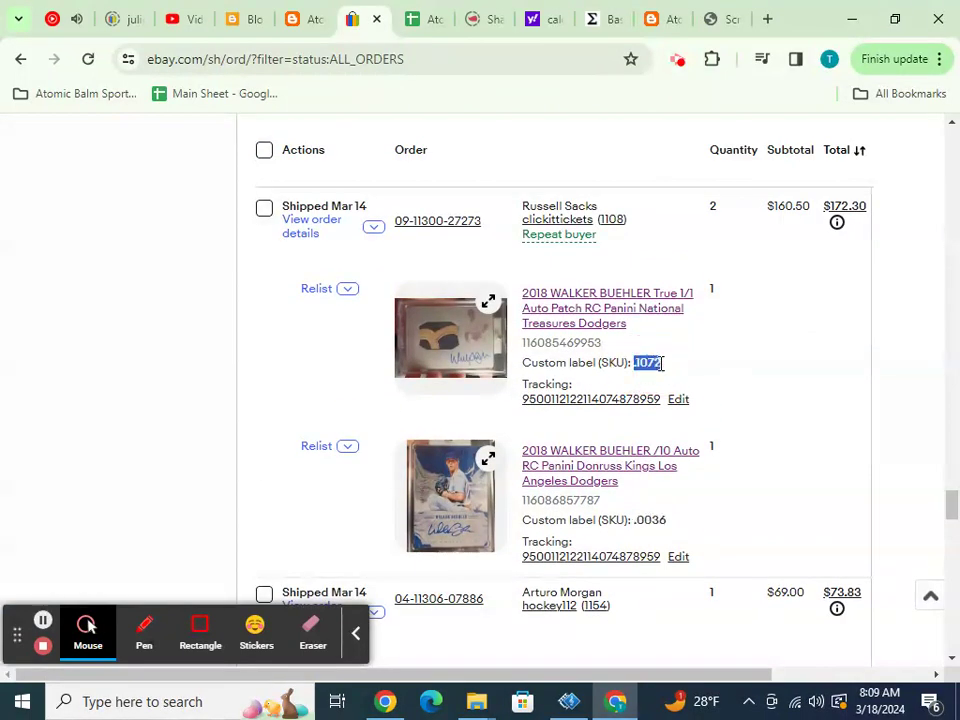
left_click(426, 28)
key("ctrl+f")
type(".1072")
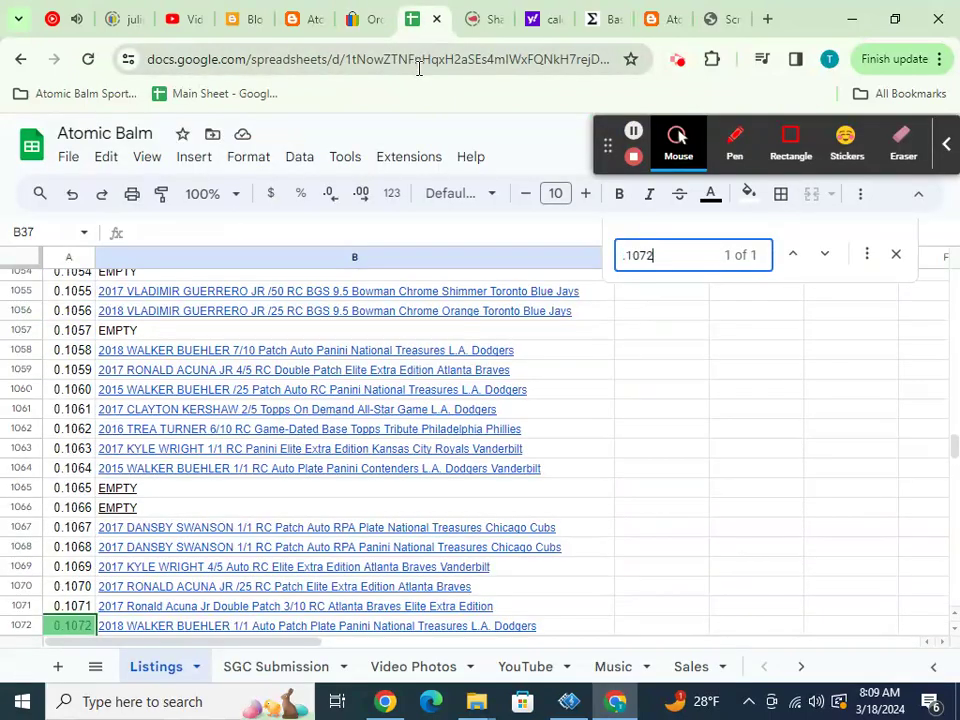
mouse_move(154, 628)
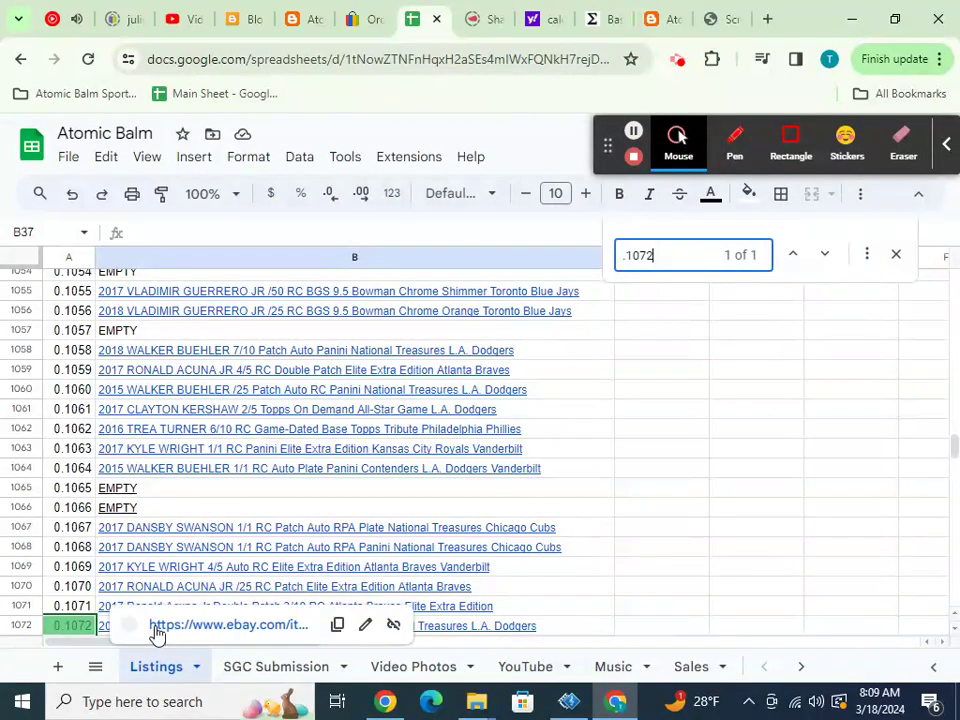
left_click(437, 633)
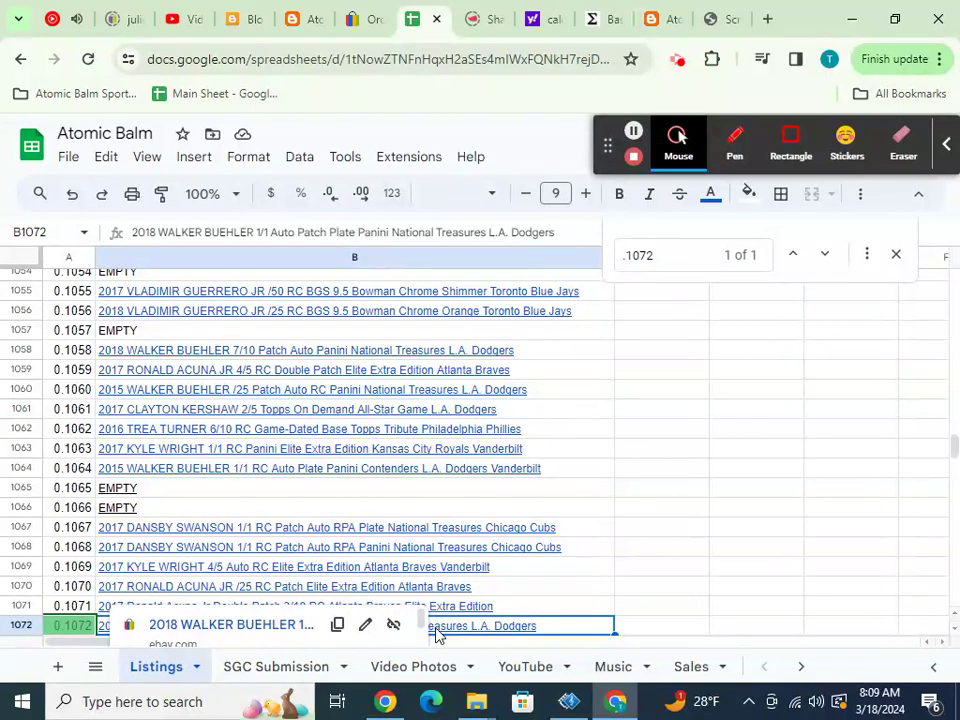
- Paste the copied Walker Buehler 1/1 Auto Patch Plate title into cell A22 of the Sales sheet
left_click(686, 667)
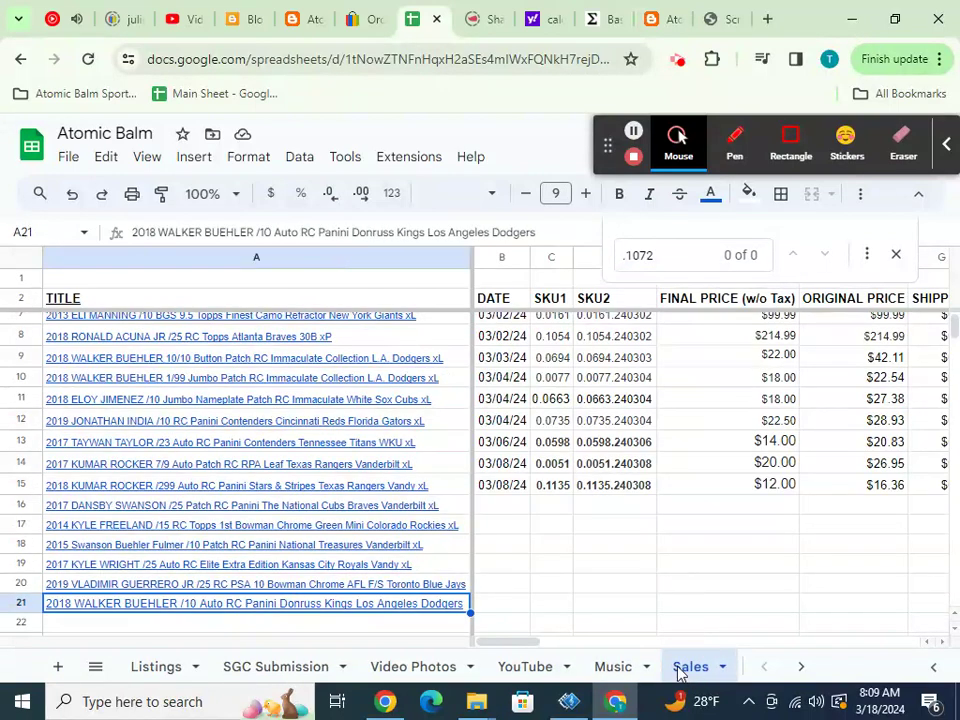
left_click(450, 628)
type("2018 WALKER BUEHLER 1/1 Auto Patch Plate Panini National Treasures L.A. Dodgers")
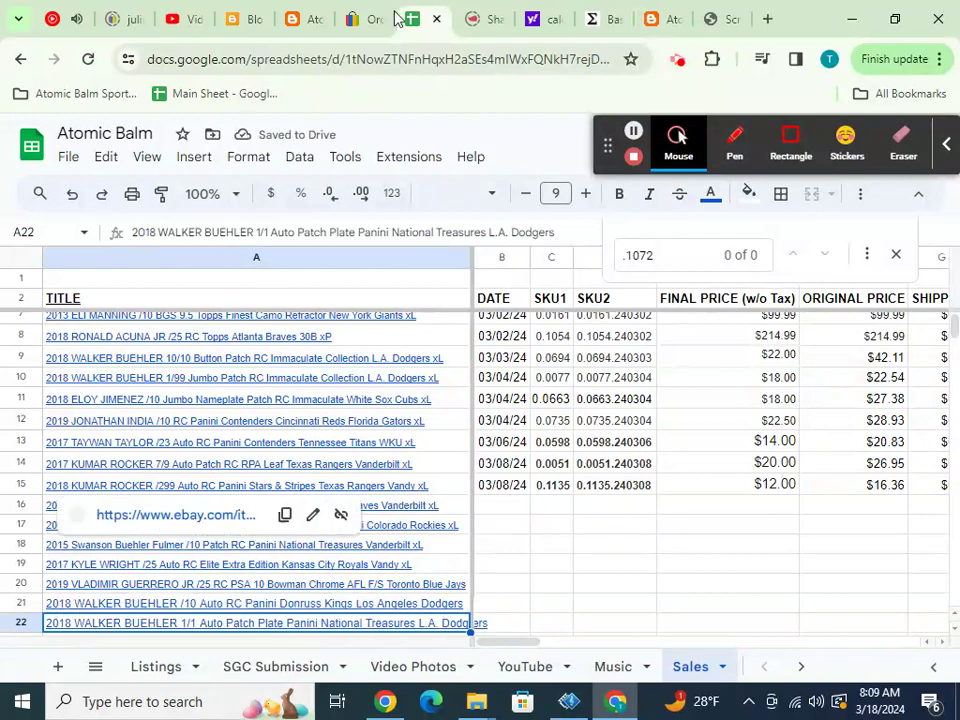
- On the Listings sheet, replace the title for SKU 0.1072 in cell B1072 with EMPTY
left_click(139, 672)
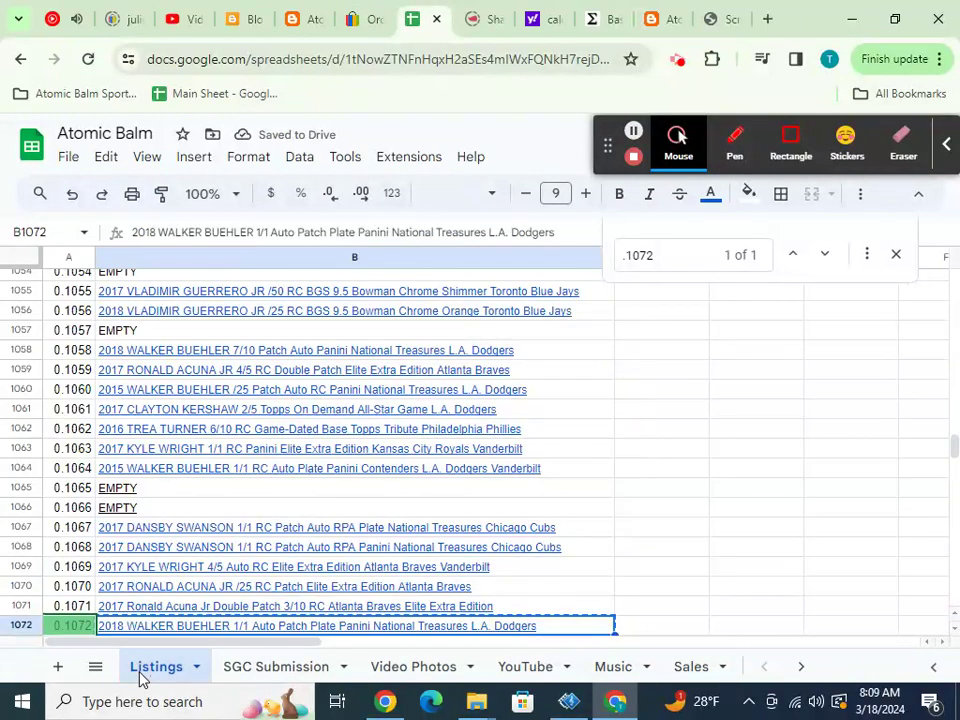
type("EM")
key("Return")
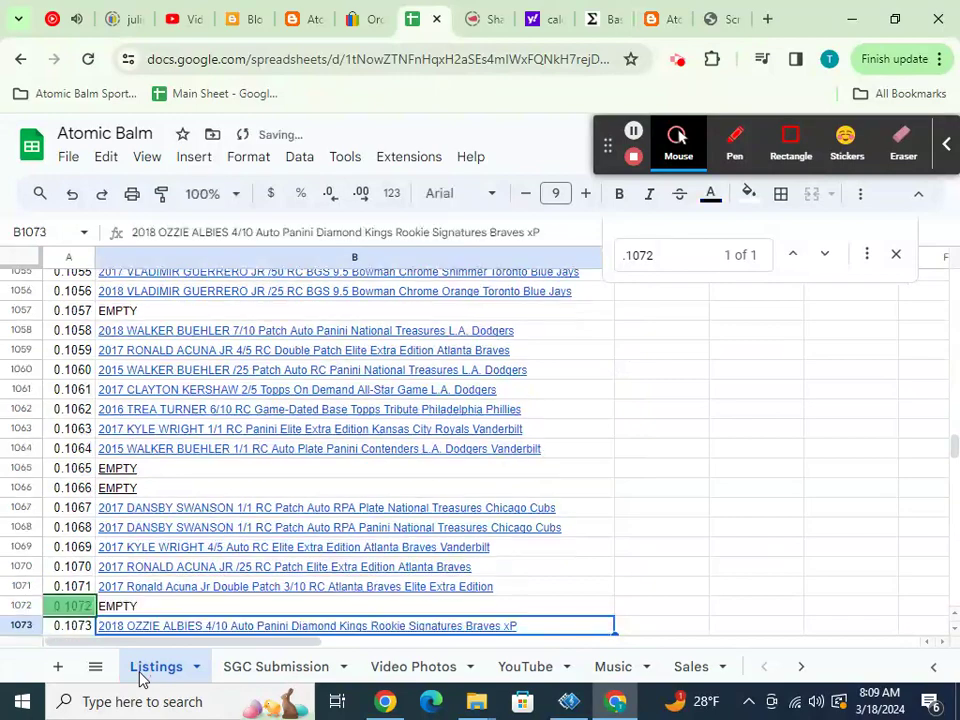
- Look up SKU .1078 from the eBay 2016 Dansby Swanson /15 order in the spreadsheet's Listings sheet and copy its title from B1078
left_click(356, 28)
scroll(583, 291, "up", 1)
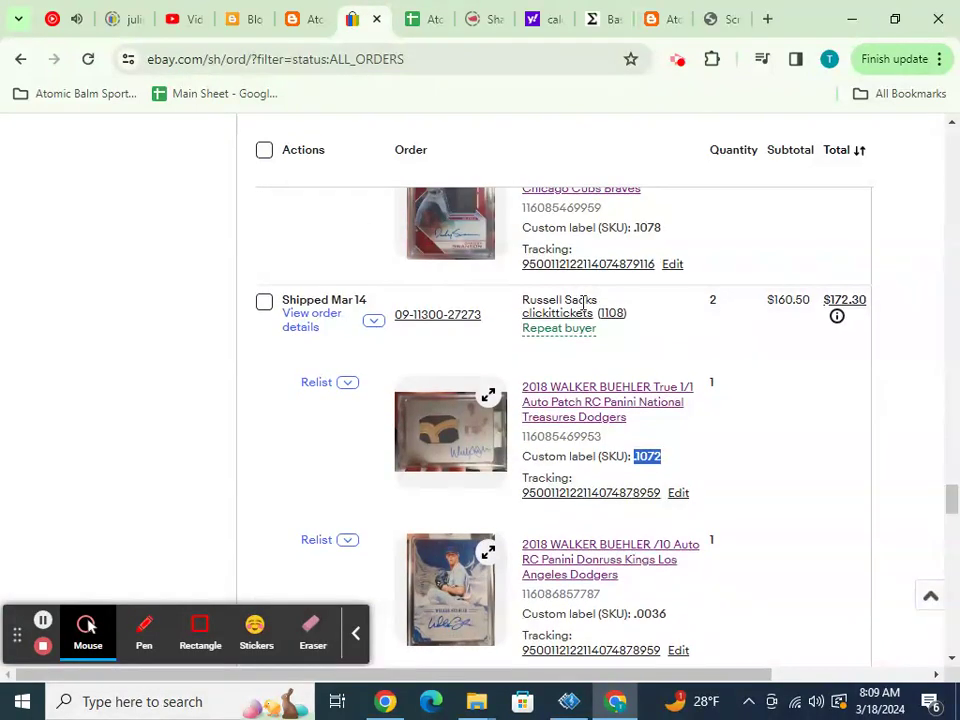
scroll(589, 330, "up", 2)
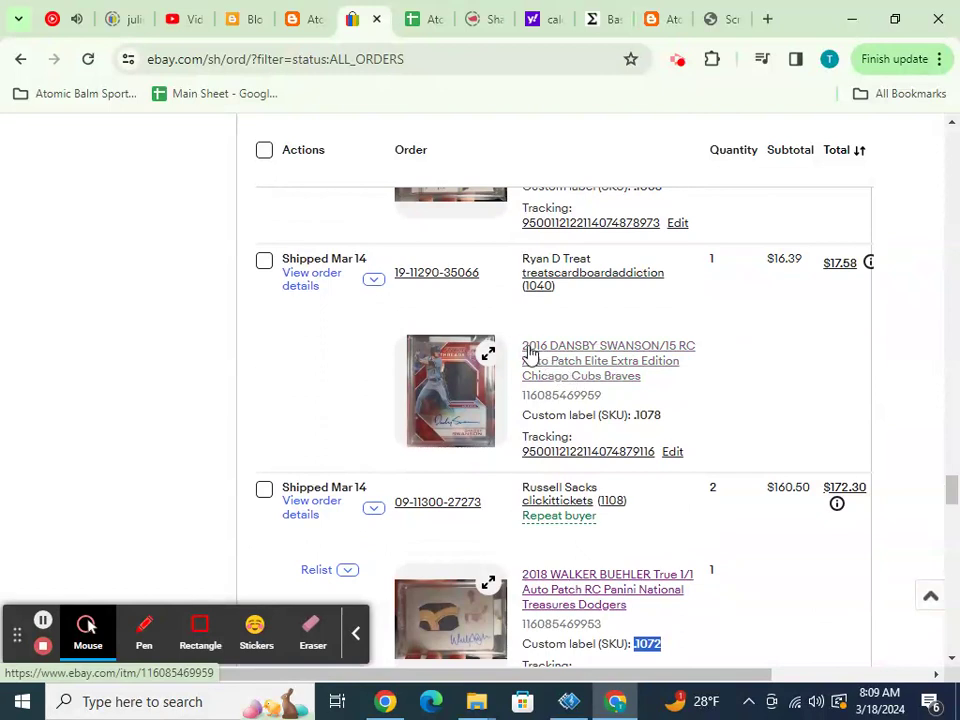
left_click_drag(640, 383, 603, 398)
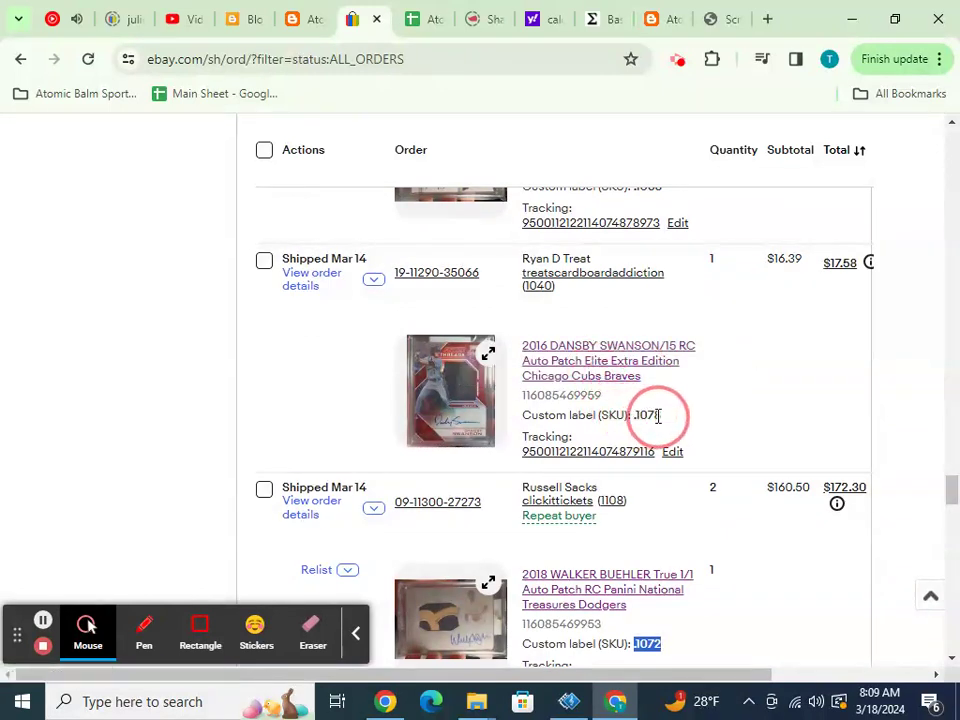
left_click_drag(658, 415, 635, 413)
left_click(412, 19)
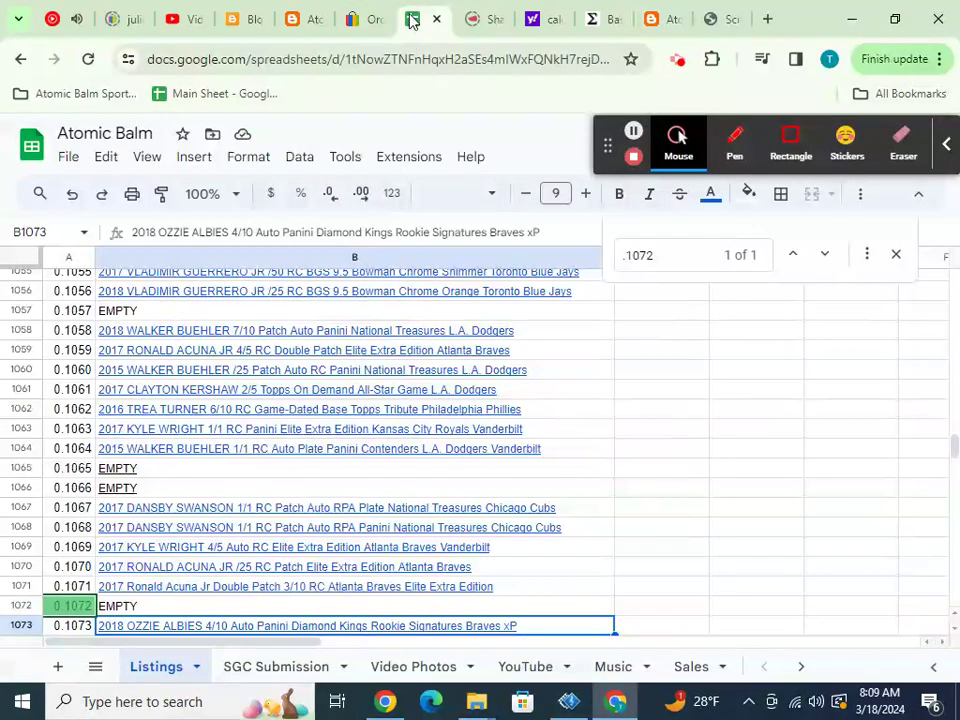
key("ctrl+f")
type(".1078")
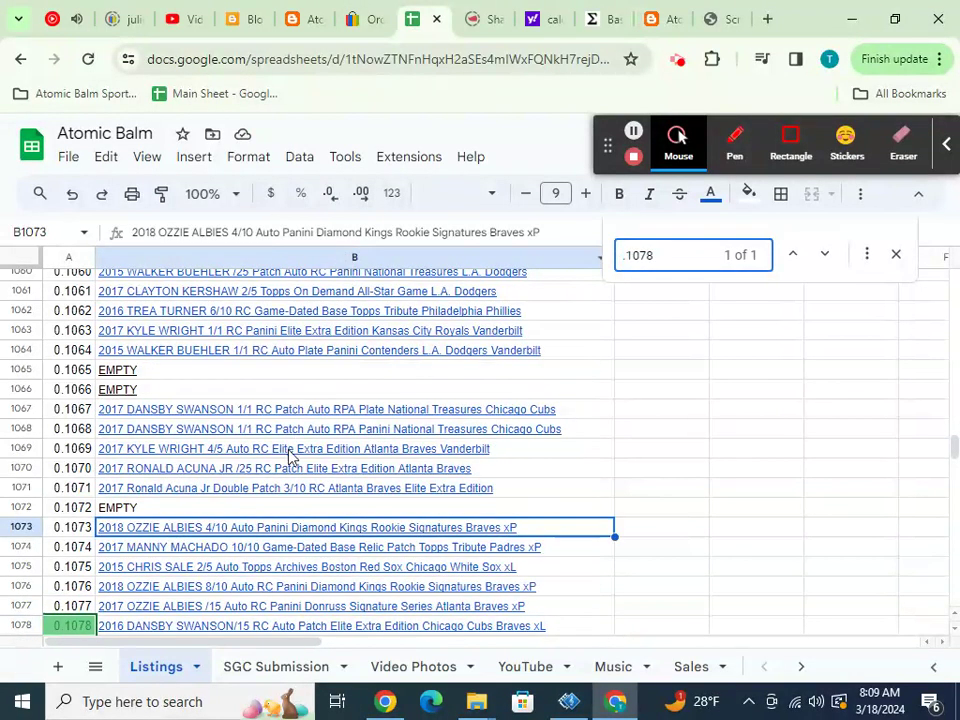
left_click(268, 627)
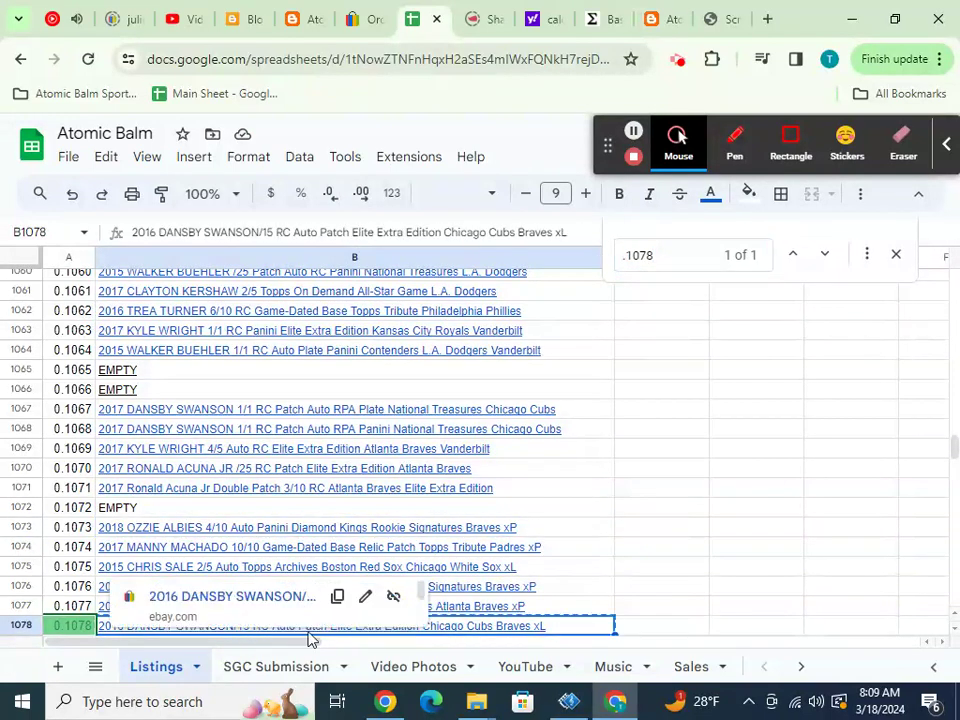
- Paste the copied 2016 Dansby Swanson /15 title into cell A23 of the Sales sheet
left_click(690, 667)
scroll(431, 521, "down", 3)
left_click(429, 462)
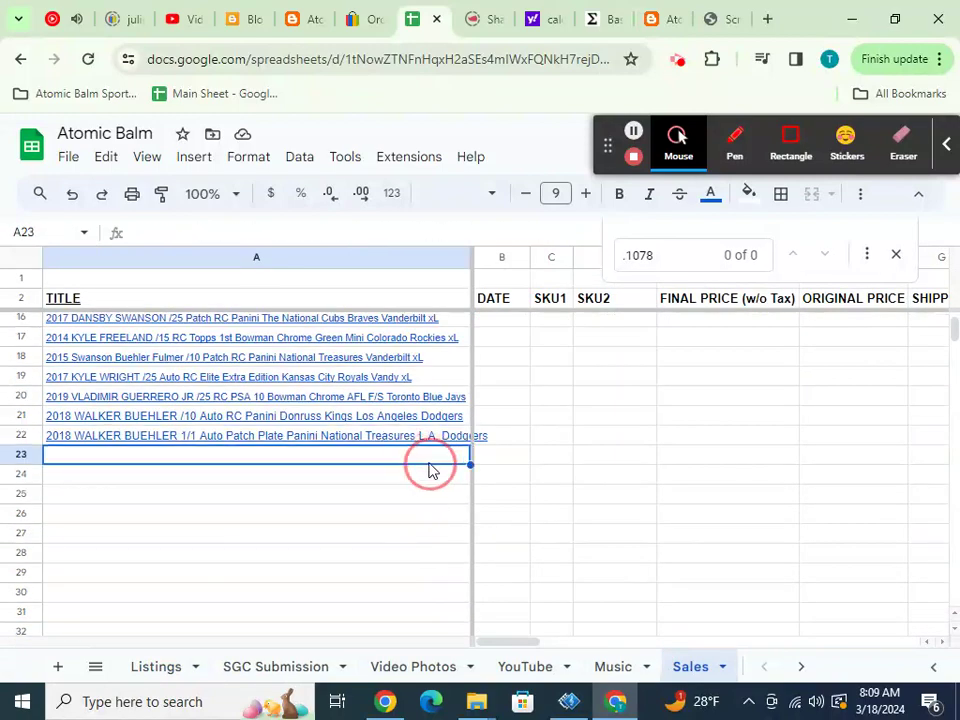
type("2016 DANSBY SWANSON/15 RC Auto Patch Elite Extra Edition Chicago Cubs Braves xL")
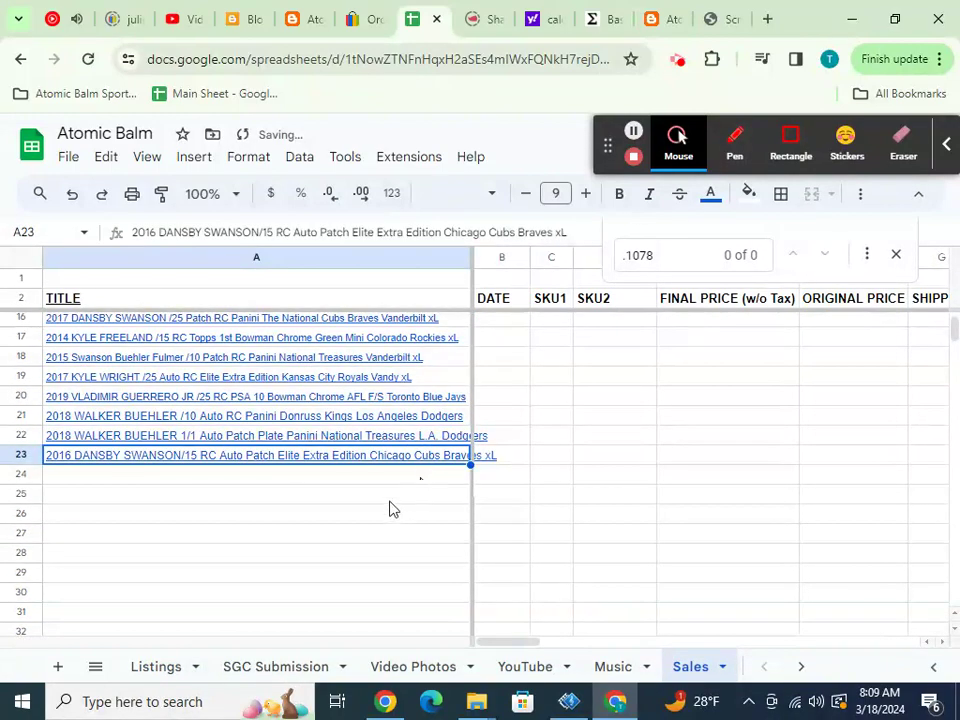
- On the Listings sheet, replace the title for SKU 0.1078 in cell B1078 with EMPTY
left_click(180, 666)
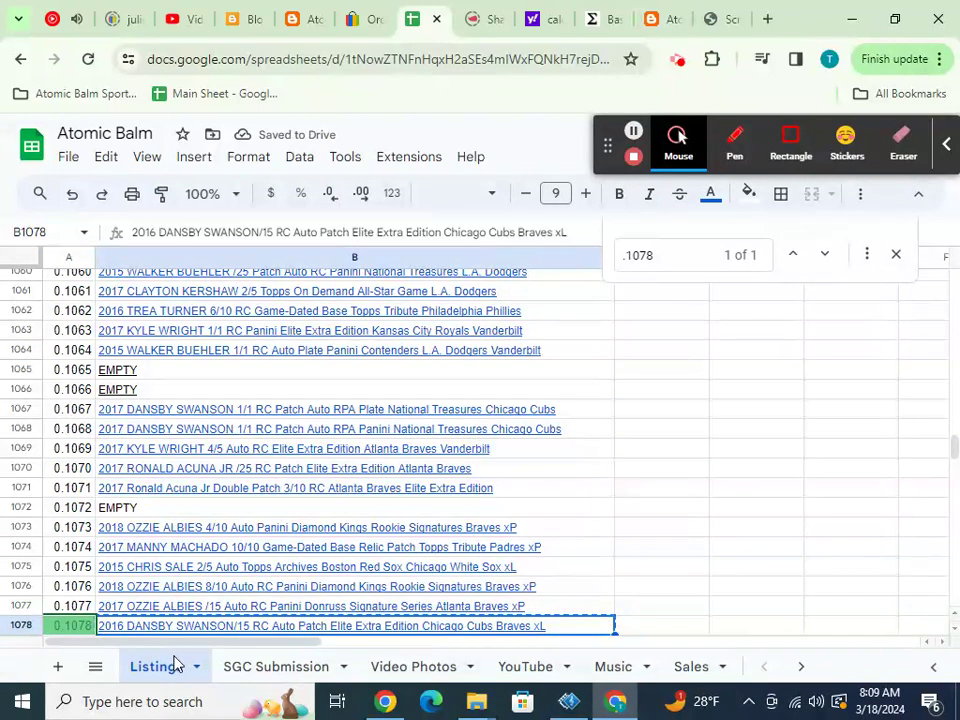
type("EM")
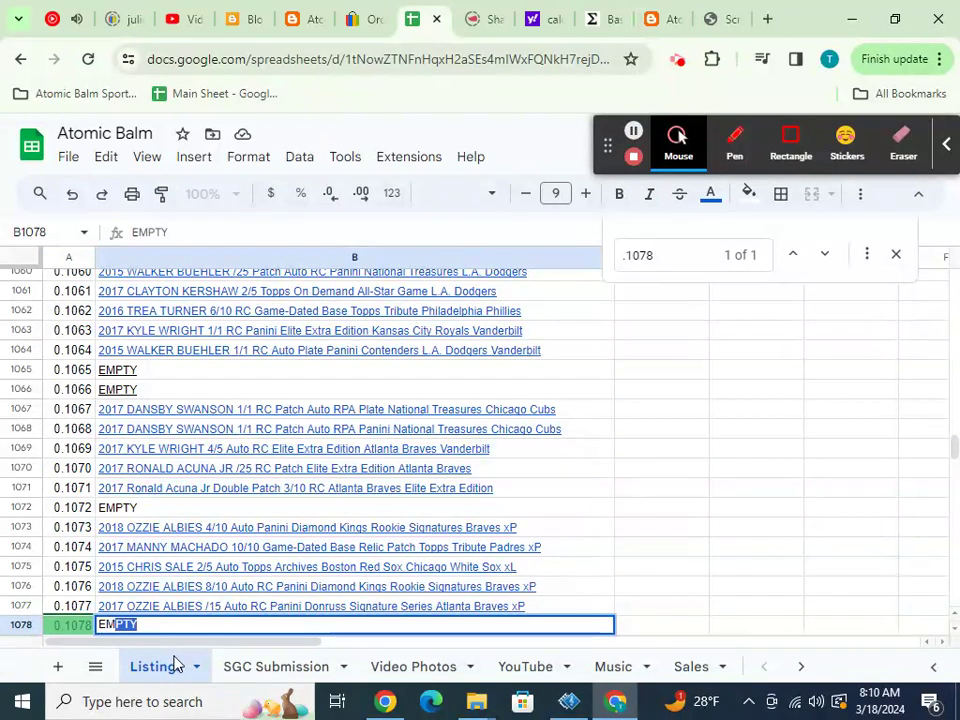
type("PTY")
key("Return")
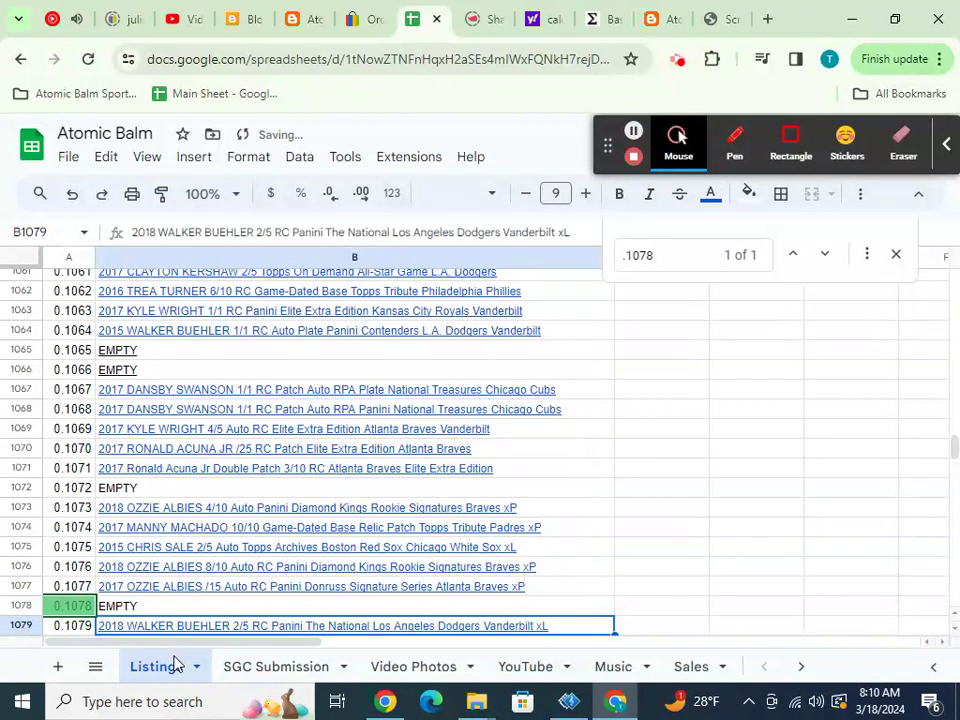
- Look up SKU .1068 from the eBay 2017 Dansby Swanson True 1/1 order in the spreadsheet's Listings sheet and copy its title from B1068
left_click(355, 20)
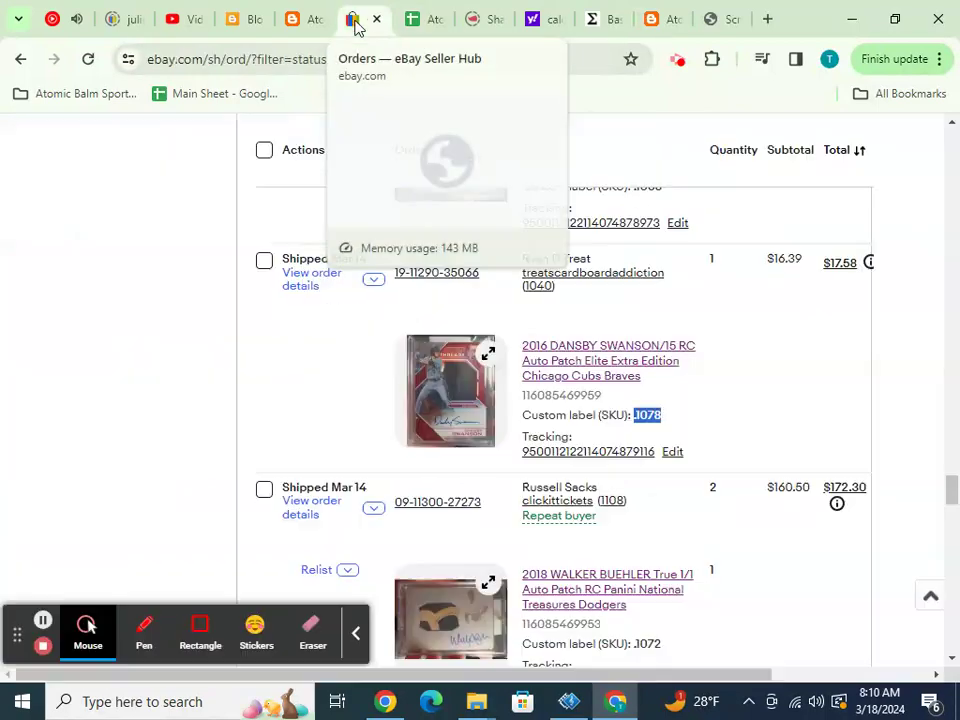
scroll(630, 340, "up", 2)
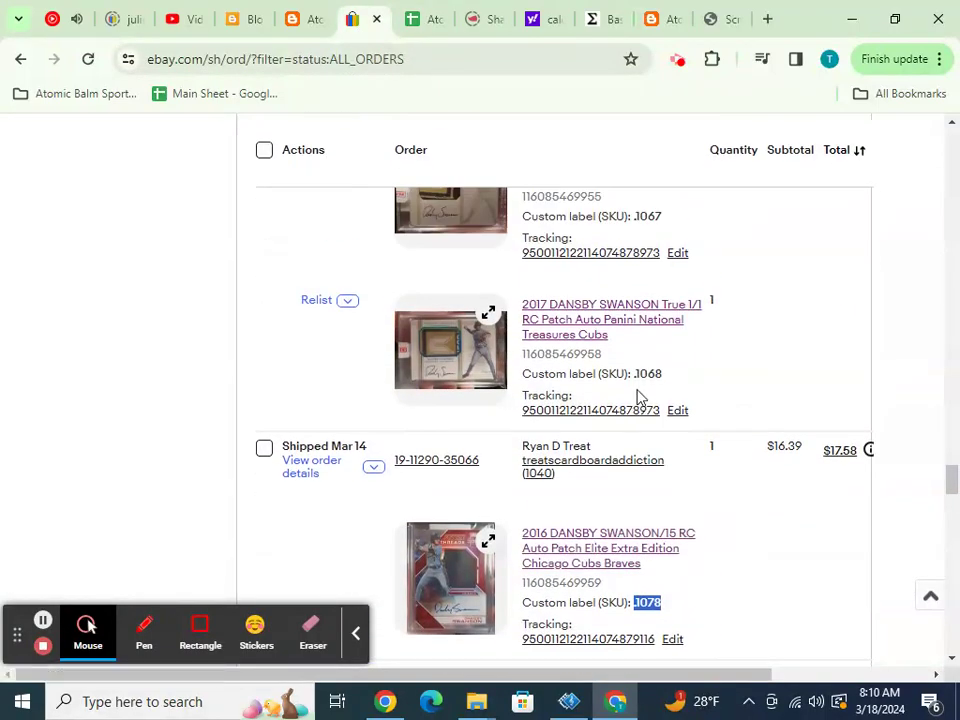
left_click_drag(661, 372, 635, 378)
left_click(416, 27)
type(".1068")
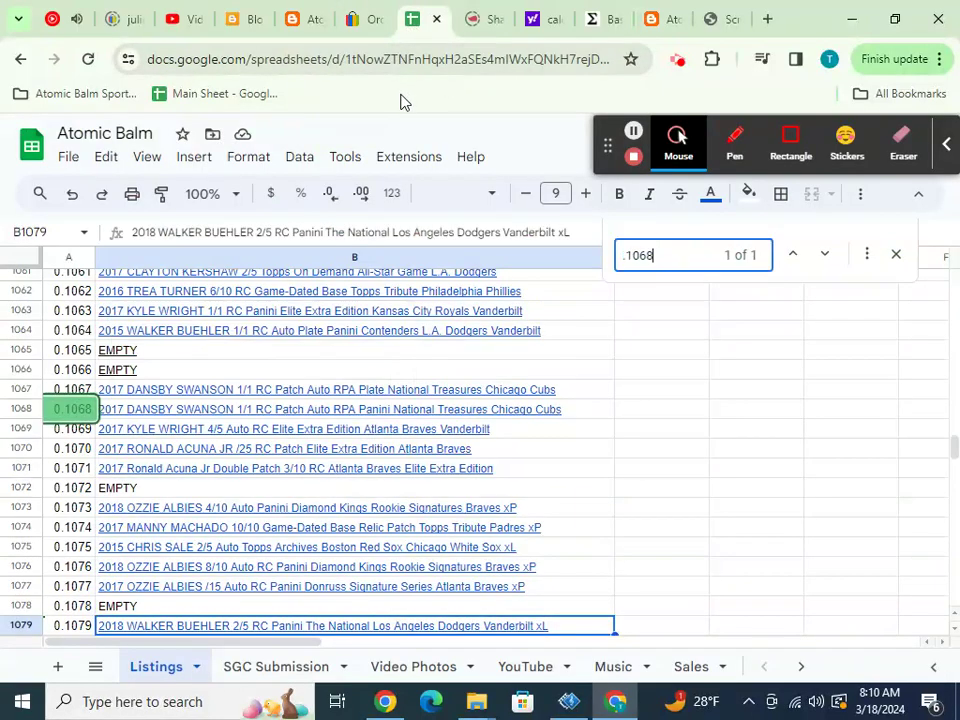
left_click(268, 412)
key("ctrl+c")
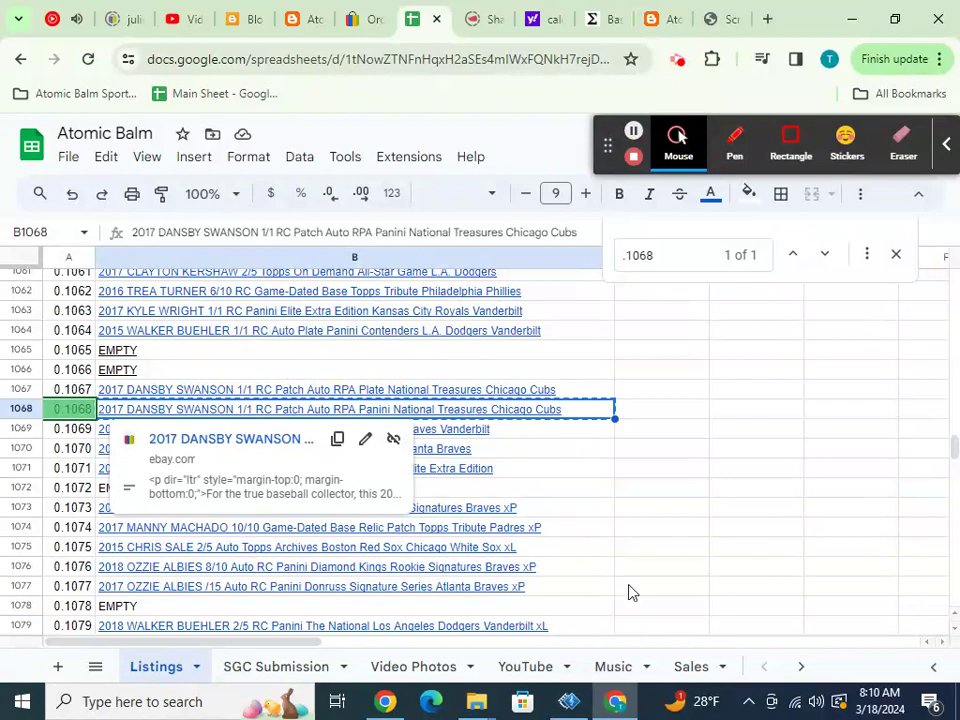
- Paste the copied 2017 Dansby Swanson 1/1 RPA Panini title into cell A24 of the Sales sheet
left_click(680, 664)
left_click(410, 478)
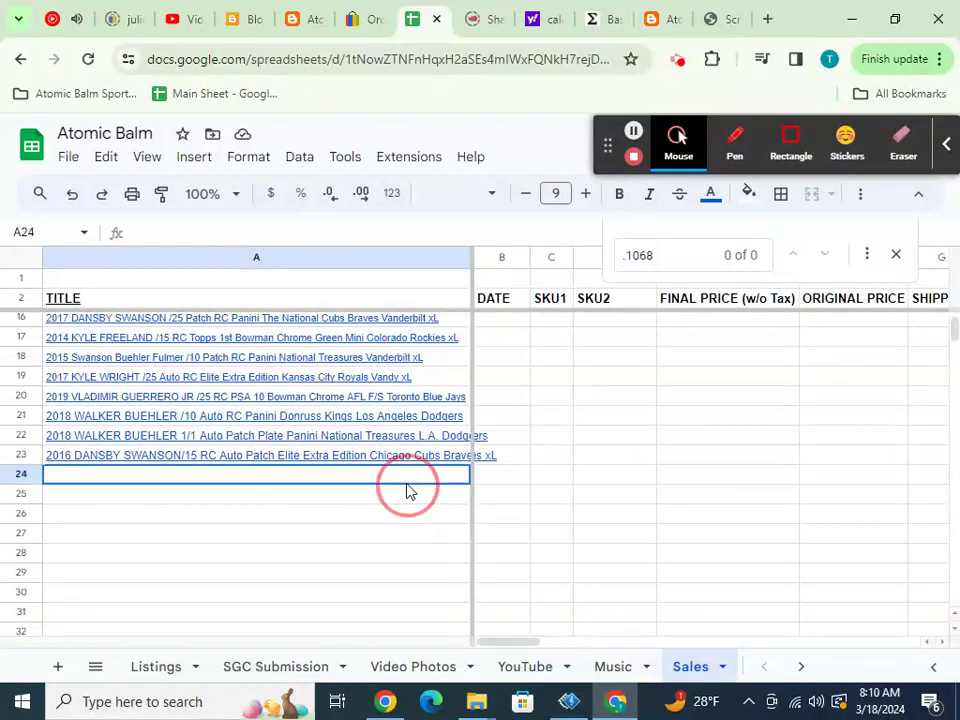
key("ctrl+v")
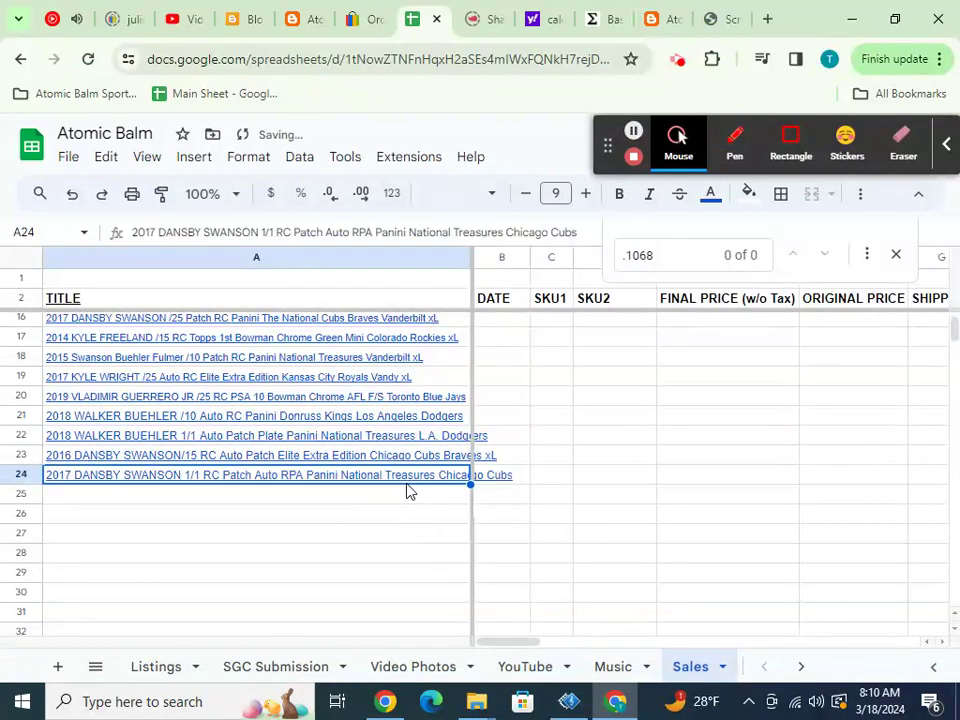
- On the Listings sheet, replace the title for SKU 0.1068 in cell B1068 with EMPTY
left_click(162, 662)
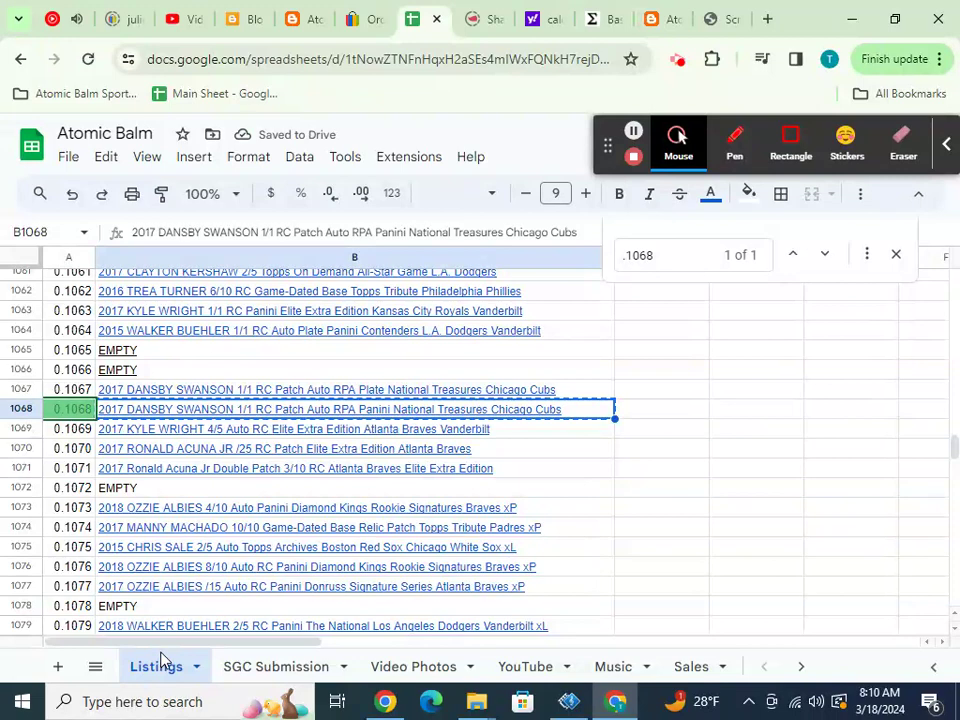
key("Delete")
type("EMPTY")
key("Return")
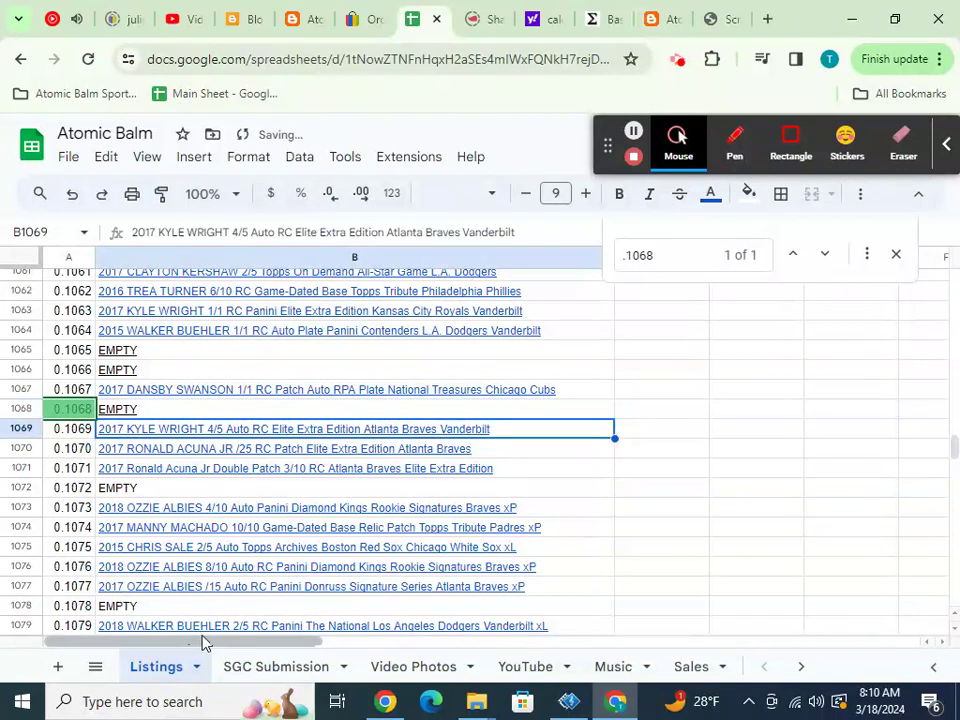
- Look up SKU .1067 from the eBay Dansby Swanson Auto Plate order in the spreadsheet's Listings sheet and copy its title from B1067
left_click(360, 20)
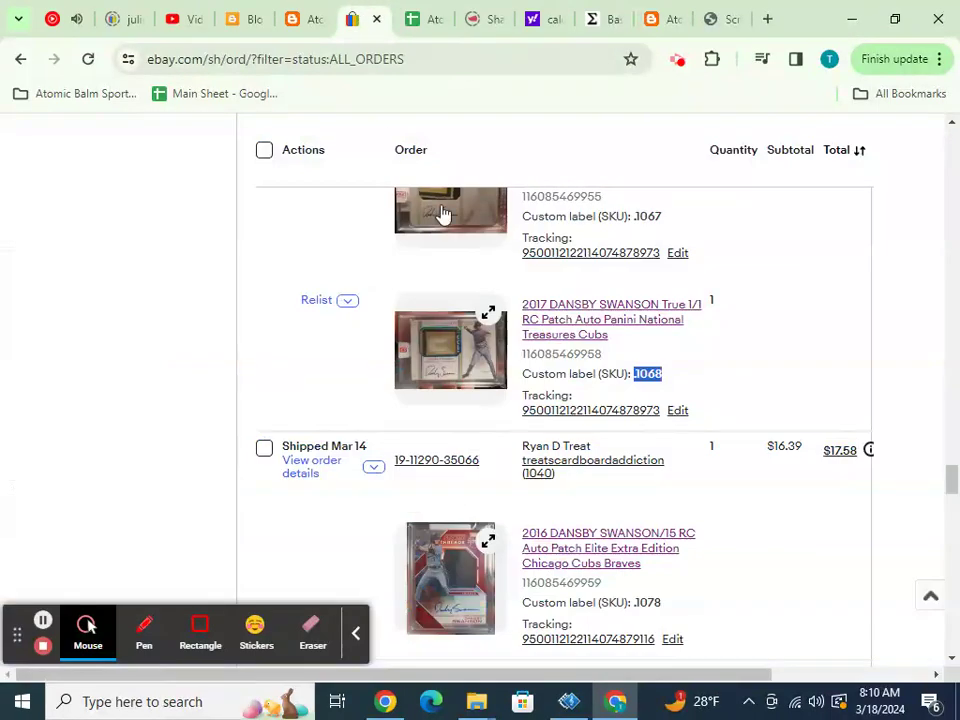
scroll(600, 300, "up", 3)
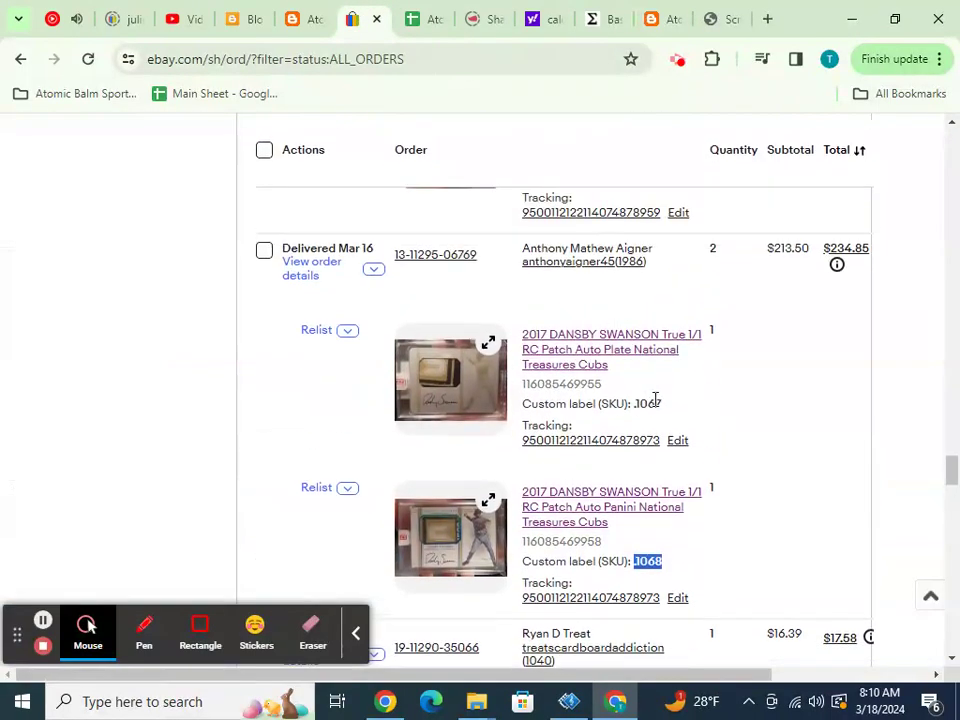
left_click_drag(661, 401, 632, 404)
key("ctrl+c")
left_click(412, 18)
key("ctrl+f")
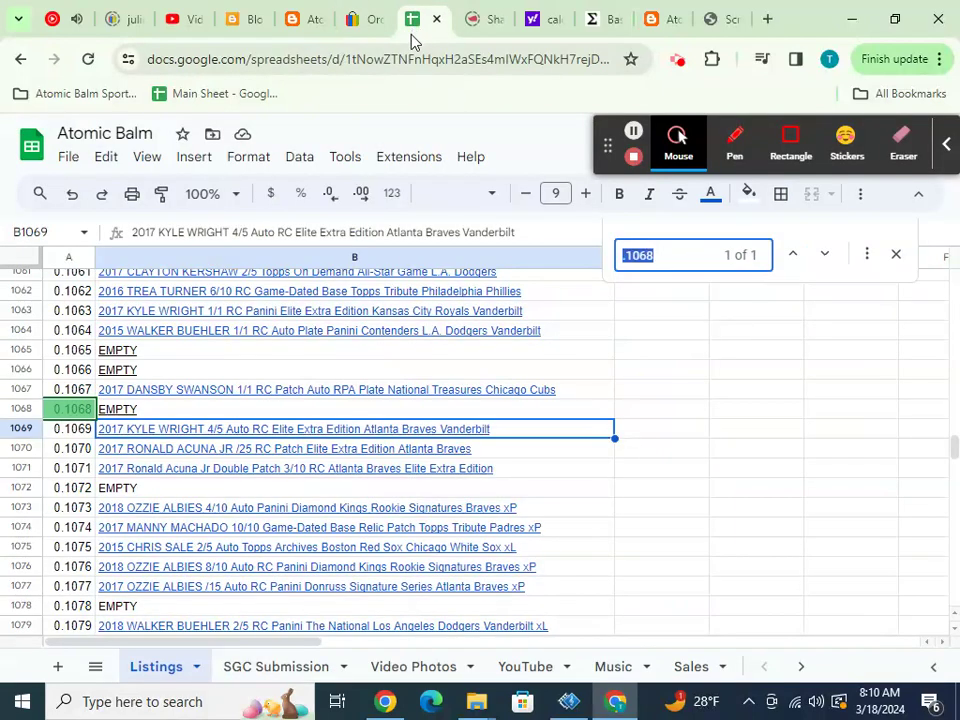
key("ctrl+v")
left_click(268, 392)
key("ctrl+c")
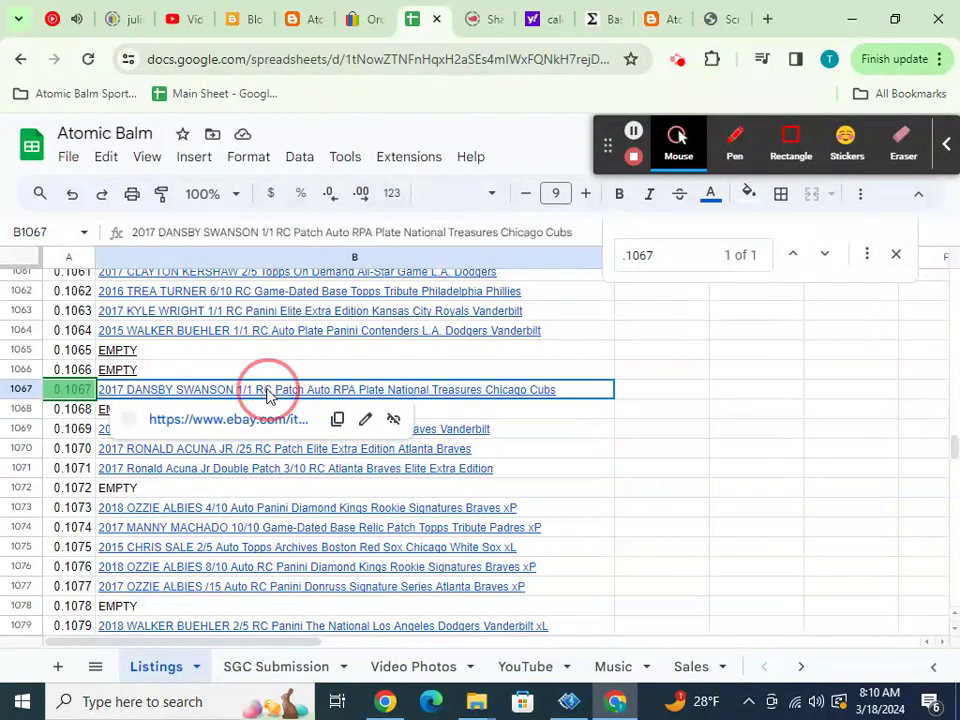
- Paste the copied 2017 Dansby Swanson 1/1 RPA Plate title into cell A25 of the Sales sheet
left_click(688, 666)
key("ctrl+v")
left_click(452, 499)
key("ctrl+v")
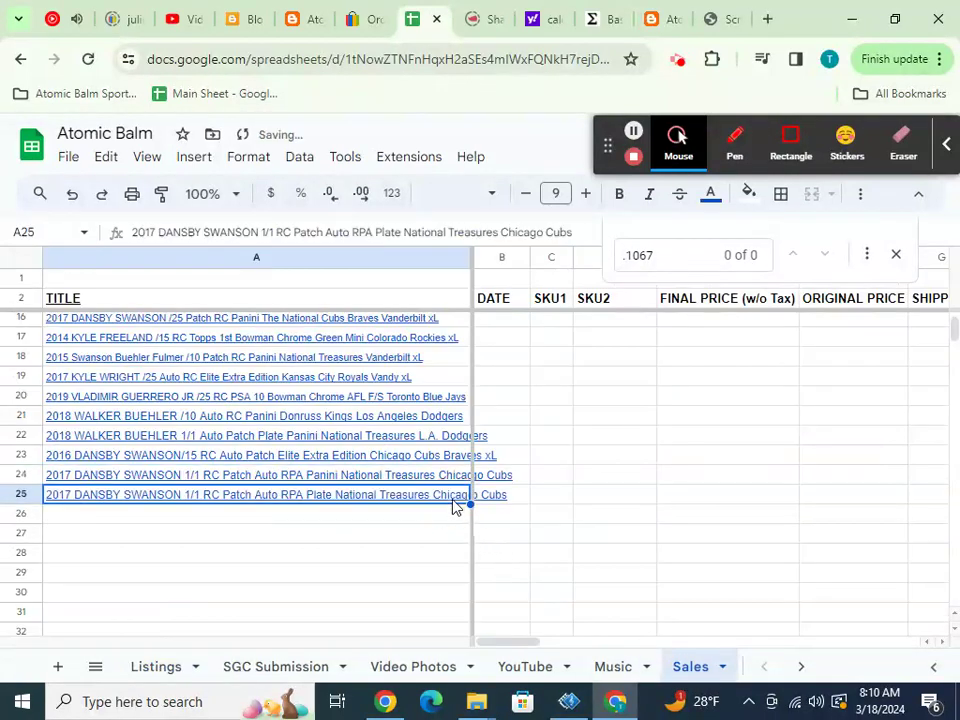
- On the Listings sheet, replace the title for SKU 0.1067 in cell B1067 with EMPTY
left_click(311, 677)
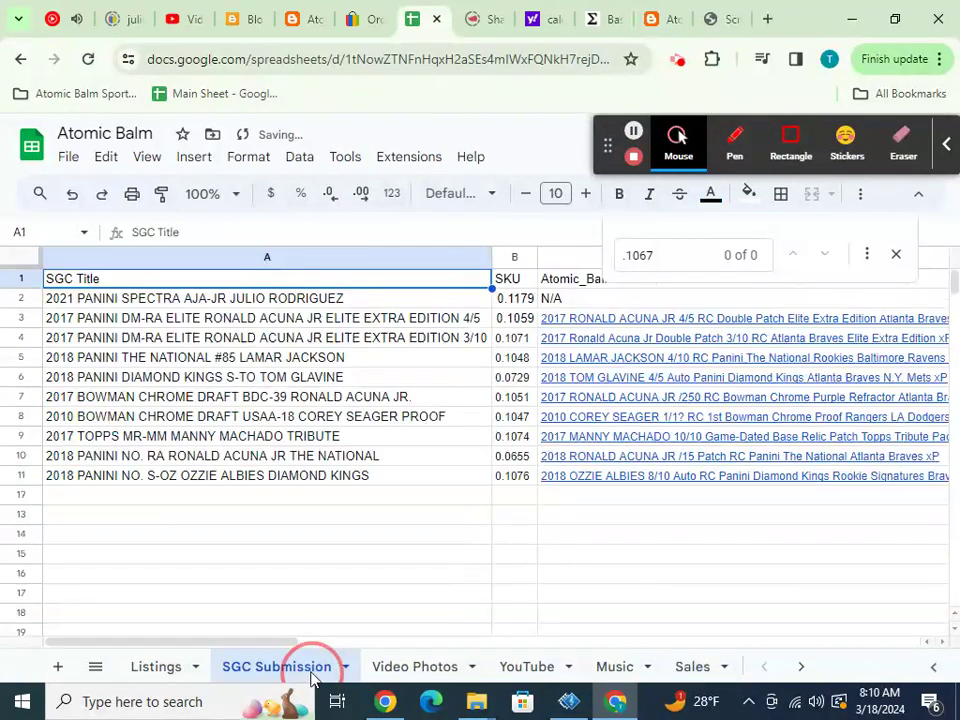
left_click(185, 666)
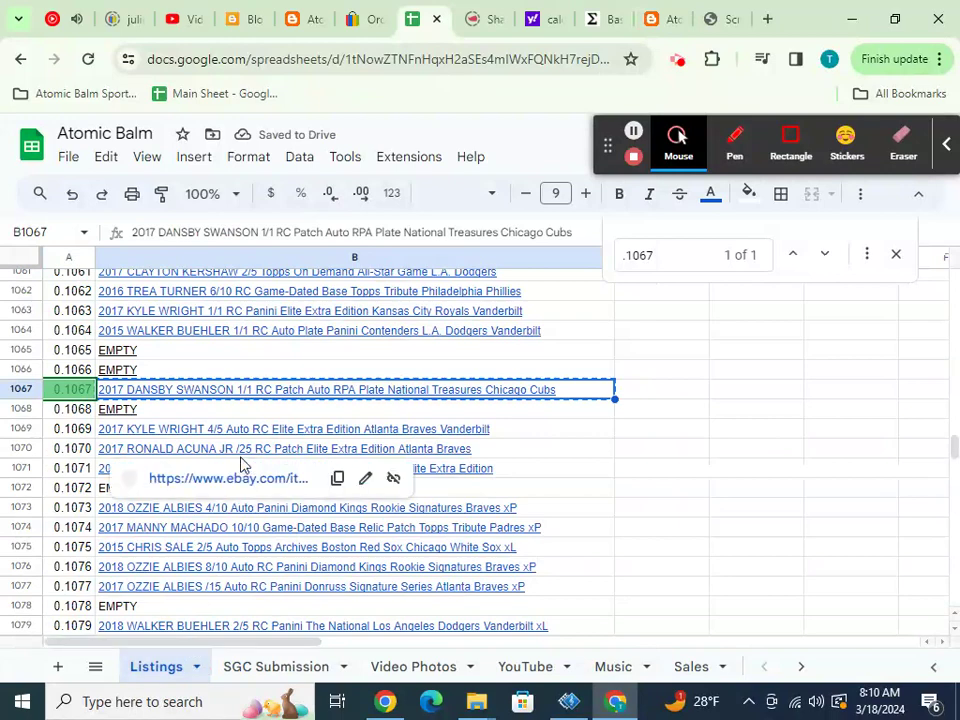
type("EMPTY")
key("Return")
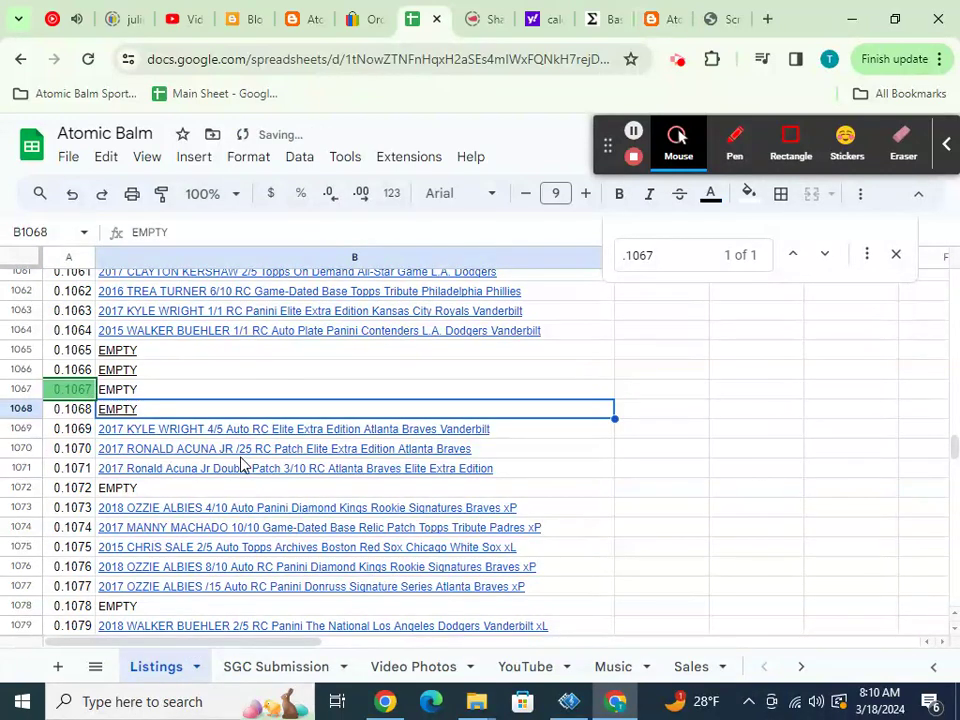
- Select SKU .0075 in the eBay 2018 Walker Buehler /10 Patch order, and put the Dansby Swanson Plate title back into Listings cell B1067
left_click(360, 36)
scroll(662, 350, "up", 2)
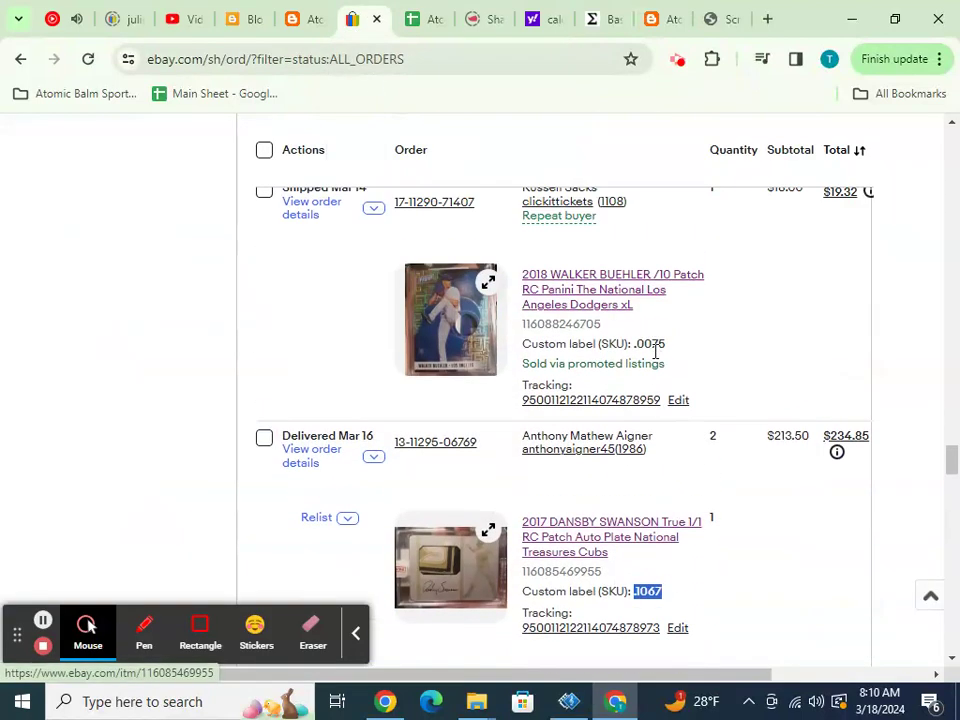
left_click_drag(633, 345, 666, 345)
left_click(660, 343)
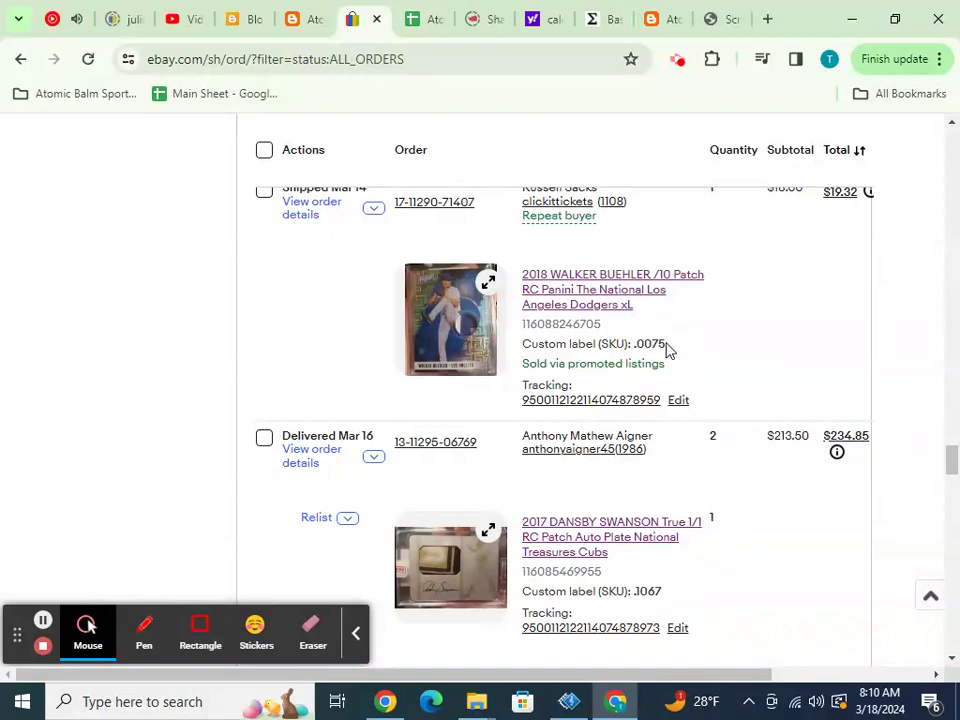
left_click_drag(667, 343, 633, 345)
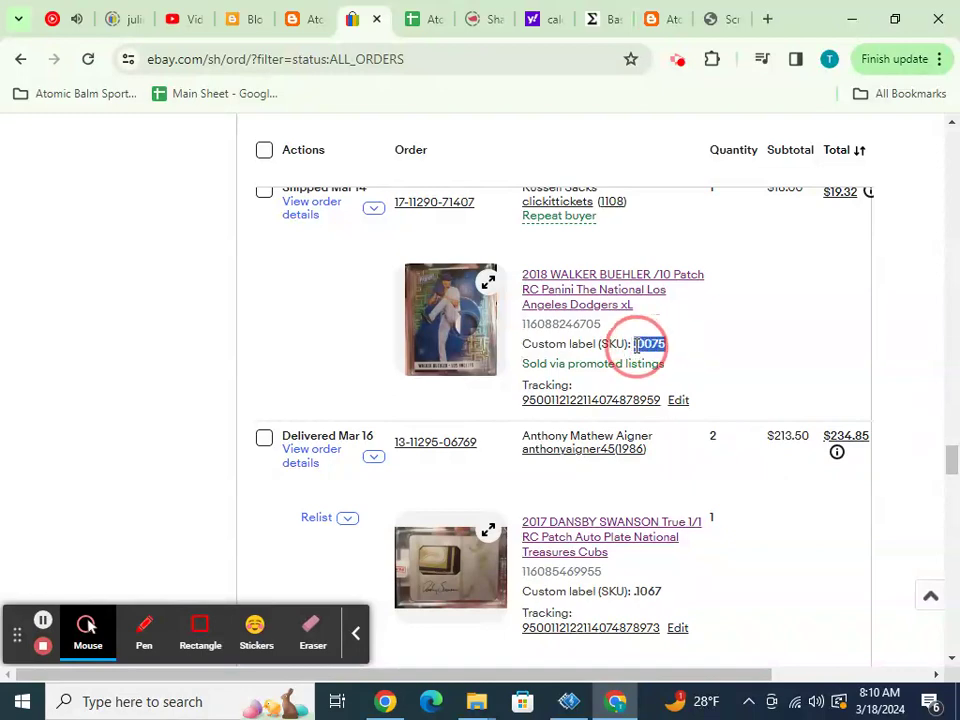
left_click(424, 20)
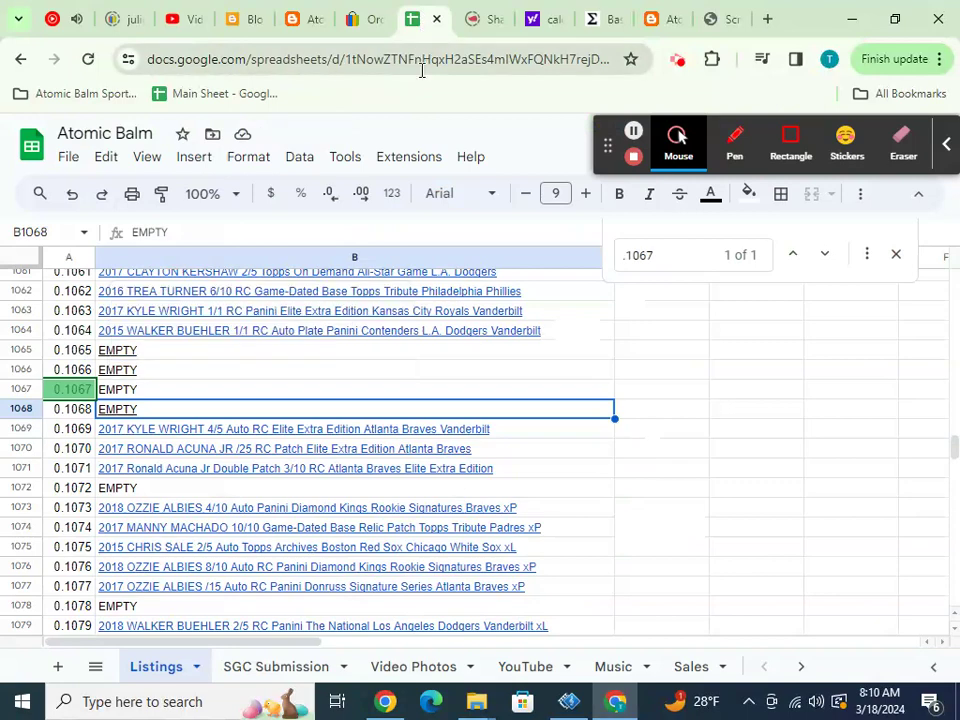
left_click(420, 390)
key("ctrl+v")
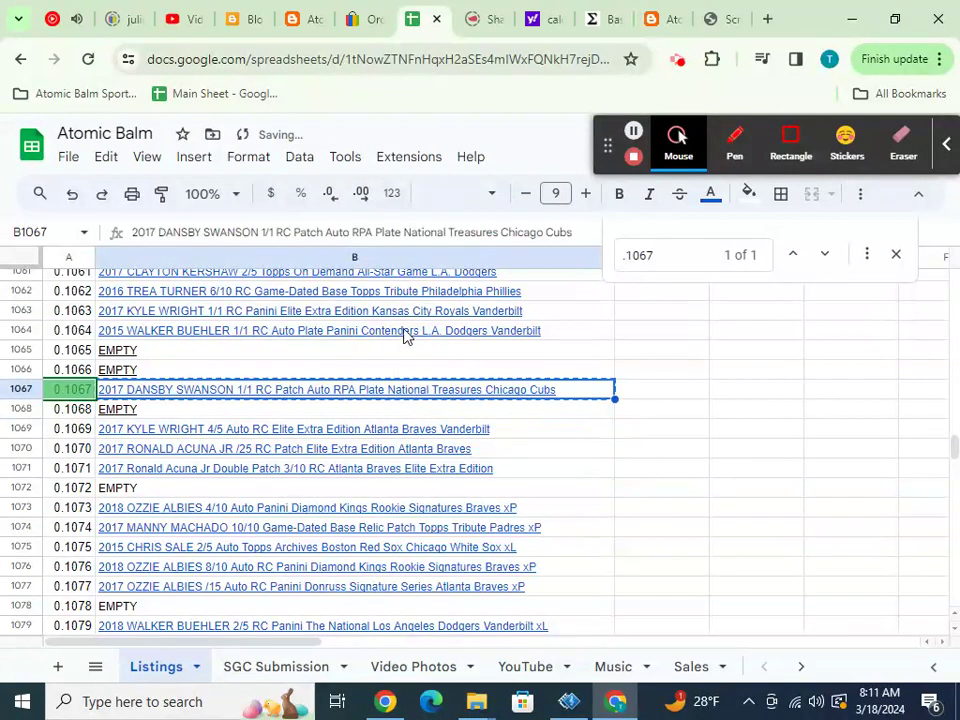
- Paste the 2017 Dansby Swanson 1/1 RPA Plate title into cell A26 of the Sales sheet and clear that cell again
left_click(677, 668)
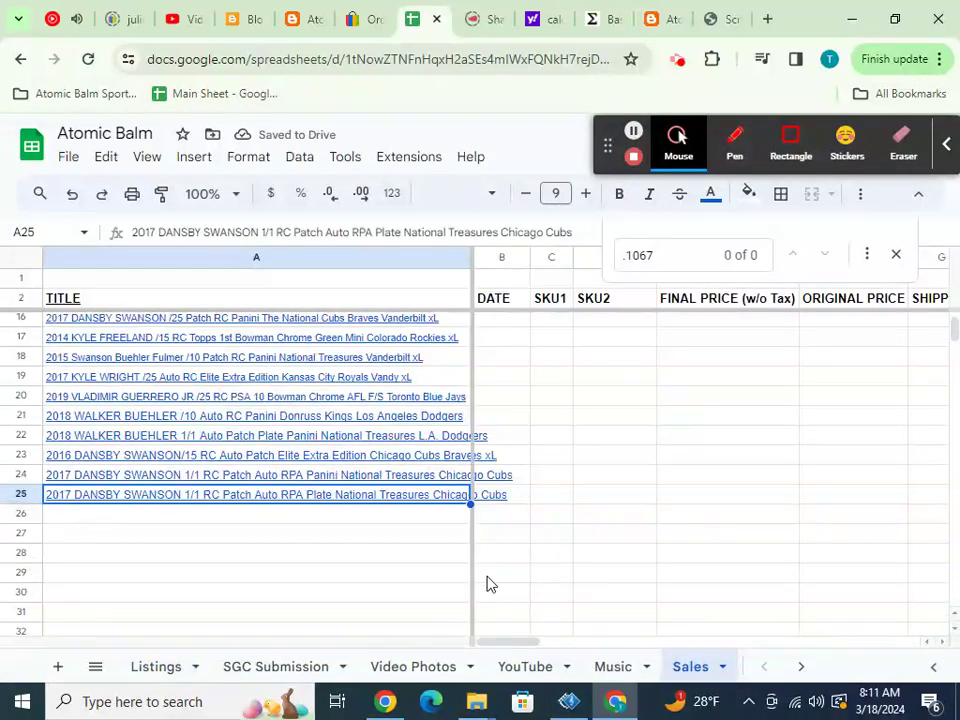
left_click(409, 520)
key("ctrl+v")
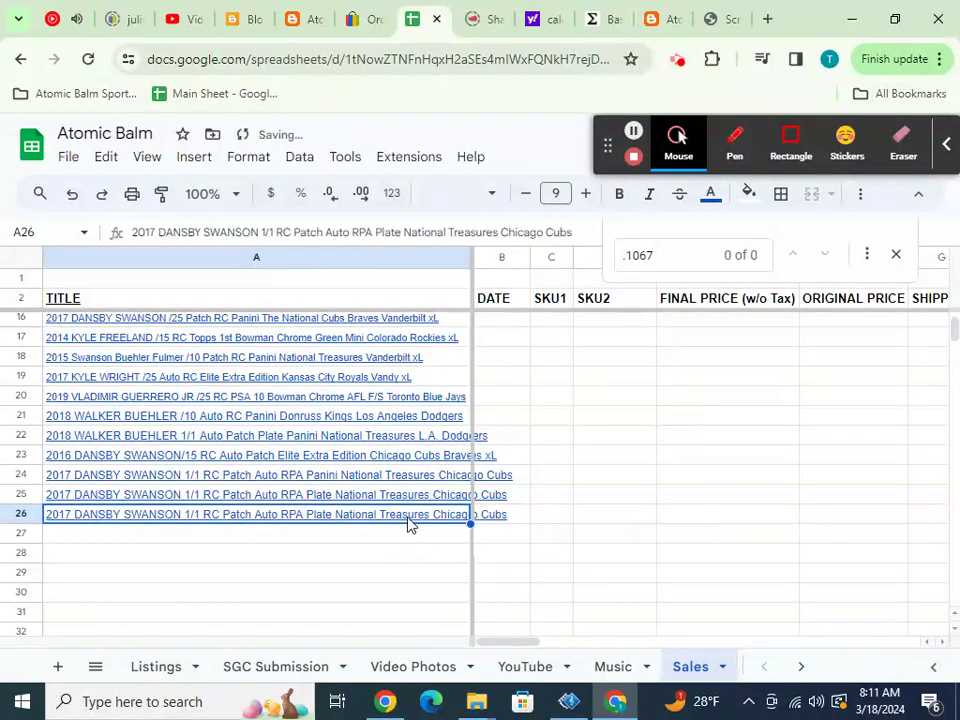
key("Delete")
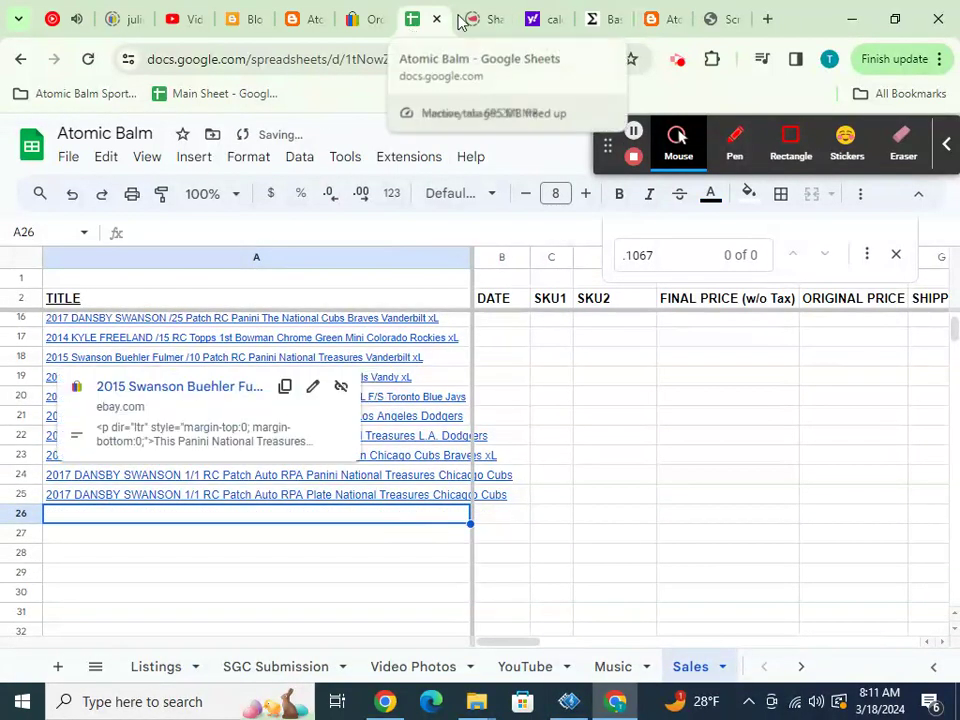
- Copy SKU .0075 from the eBay 2018 Walker Buehler /10 Patch order and search the spreadsheet's Listings sheet for it
left_click(372, 22)
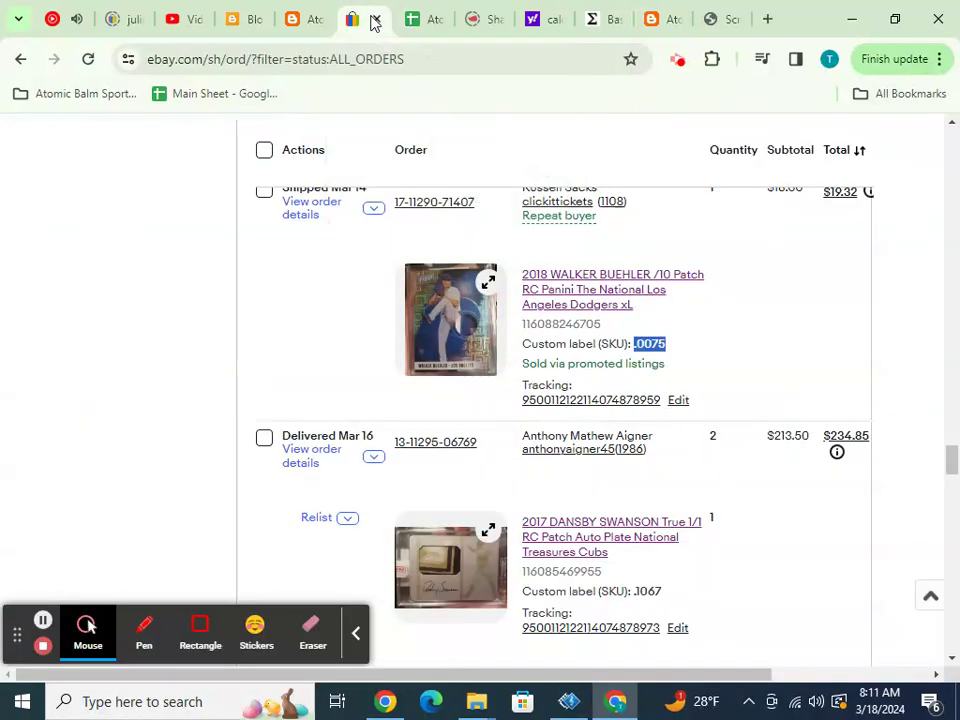
right_click(647, 346)
left_click(664, 363)
left_click(420, 18)
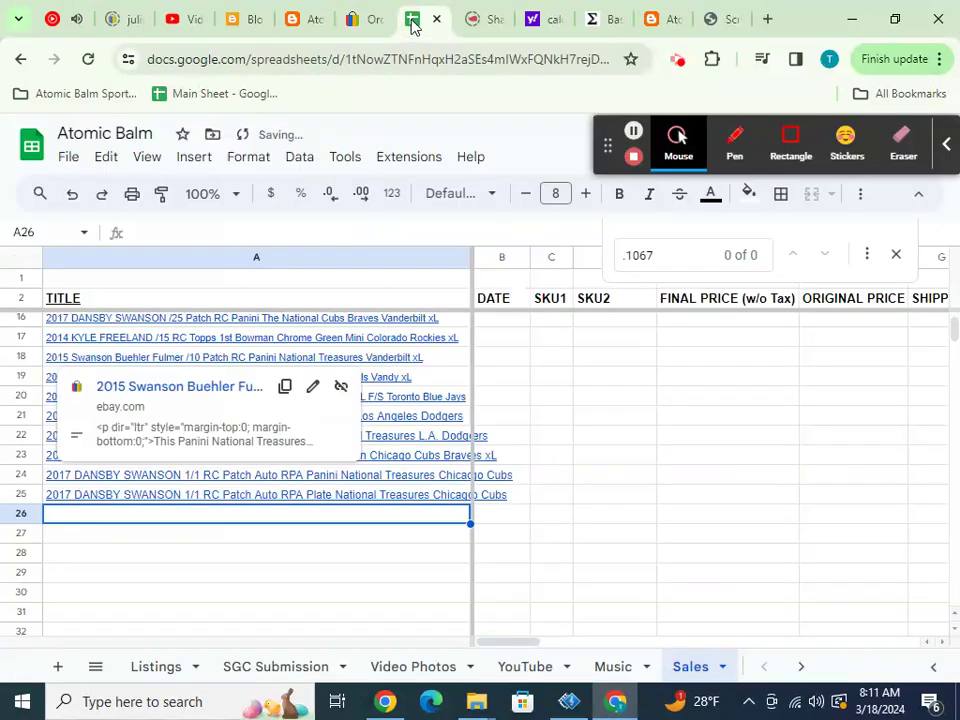
left_click(140, 666)
key("ctrl+f")
key("ctrl+v")
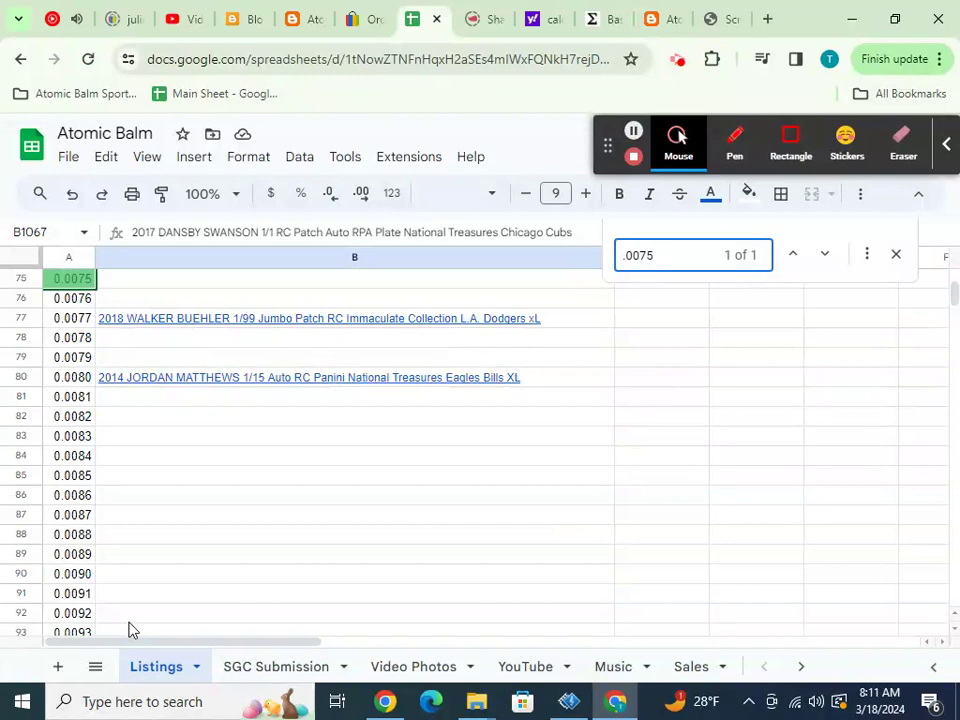
- Copy SKU .1056 from the eBay 2018 Vladimir Guerrero Jr /25 order and search the spreadsheet's Listings sheet for it
left_click(368, 31)
scroll(567, 362, "up", 3)
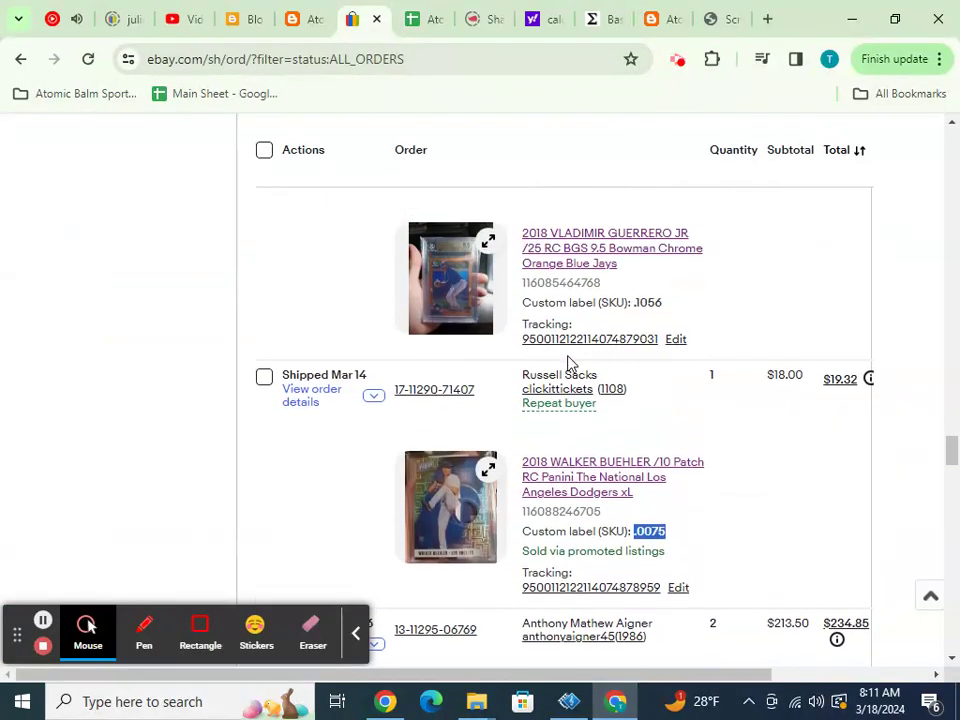
left_click_drag(633, 301, 655, 300)
left_click(656, 300)
left_click_drag(662, 300, 636, 299)
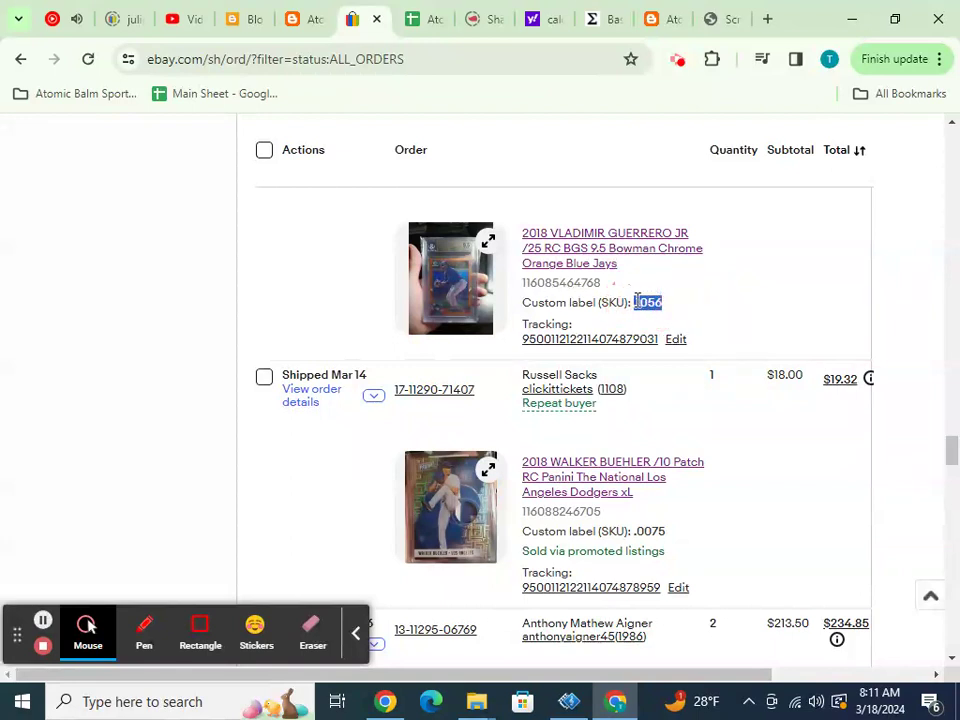
left_click(427, 21)
left_click(191, 591)
key("ctrl+f")
key("ctrl+v")
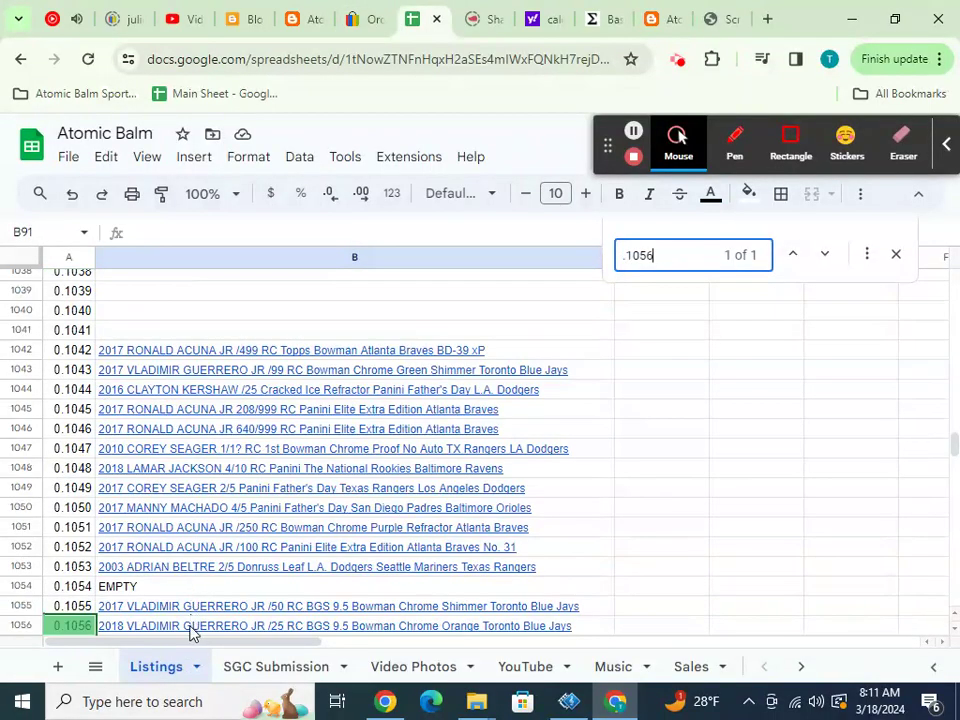
- Copy the 2018 Vladimir Guerrero Jr /25 title from Listings cell B1056 into cell A26 of the Sales sheet
left_click(190, 628)
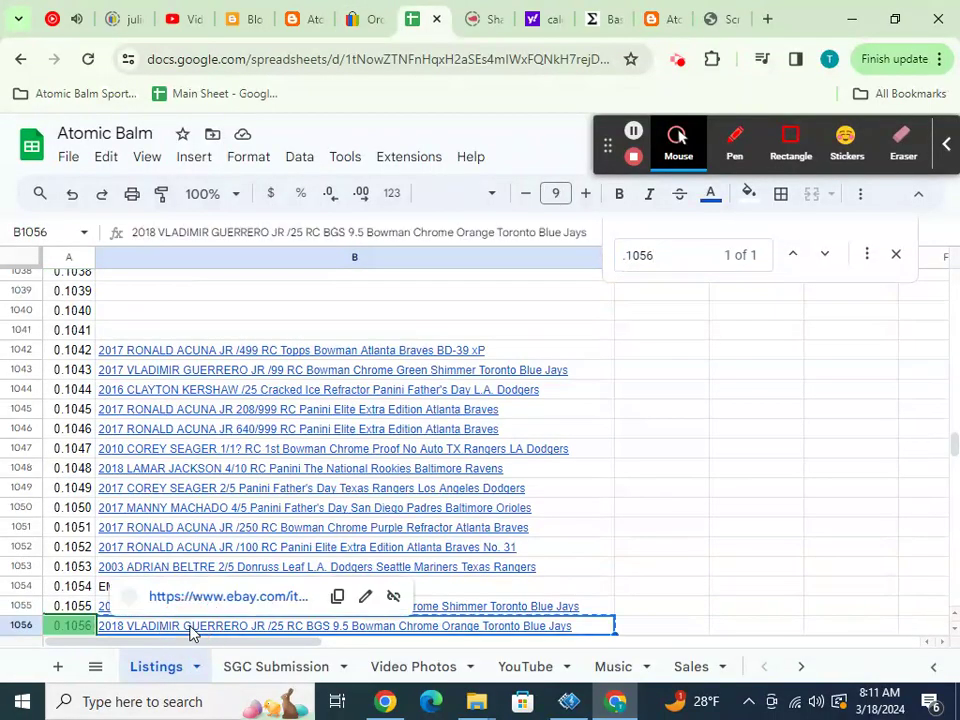
left_click(680, 666)
key("ctrl+v")
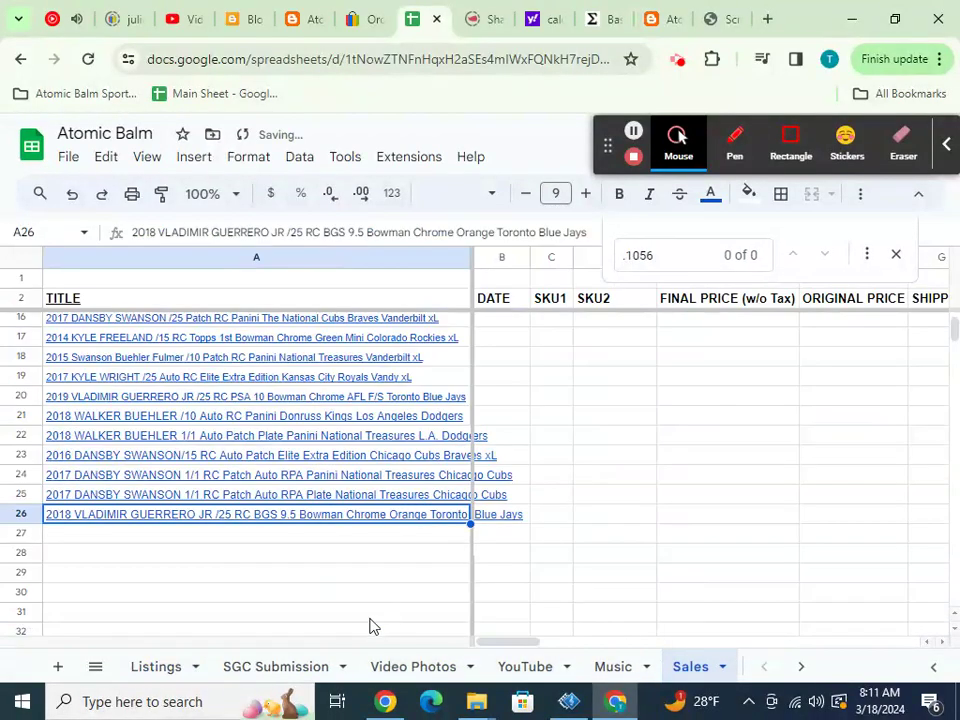
- On the Listings sheet, replace the title for SKU 0.1056 in cell B1056 with EMPTY
left_click(167, 676)
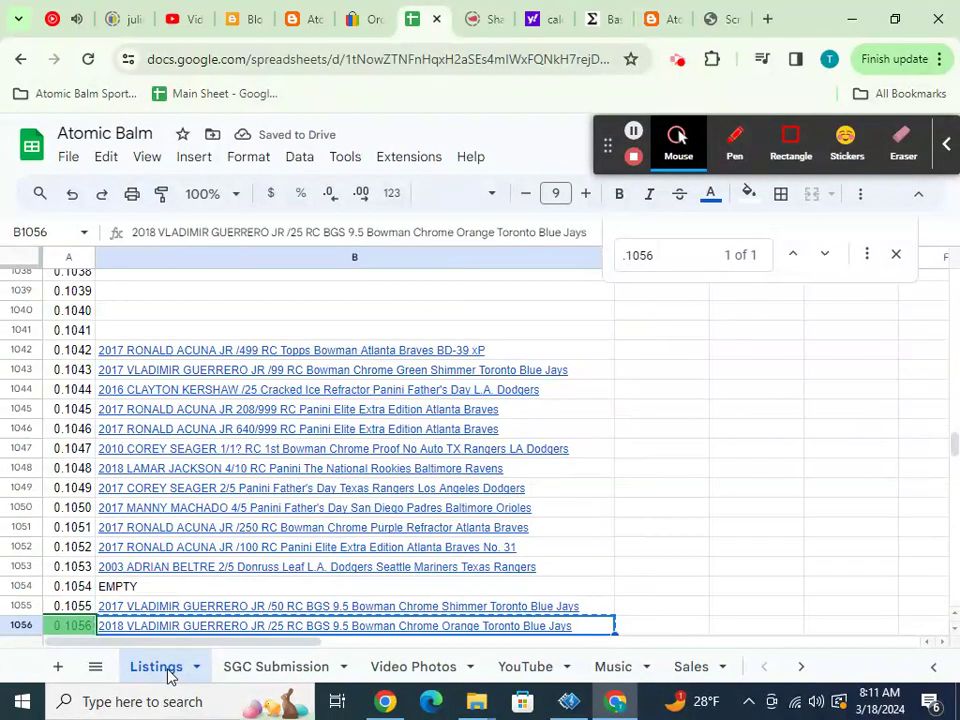
type("EMPTY")
key("Return")
type("EMPTY")
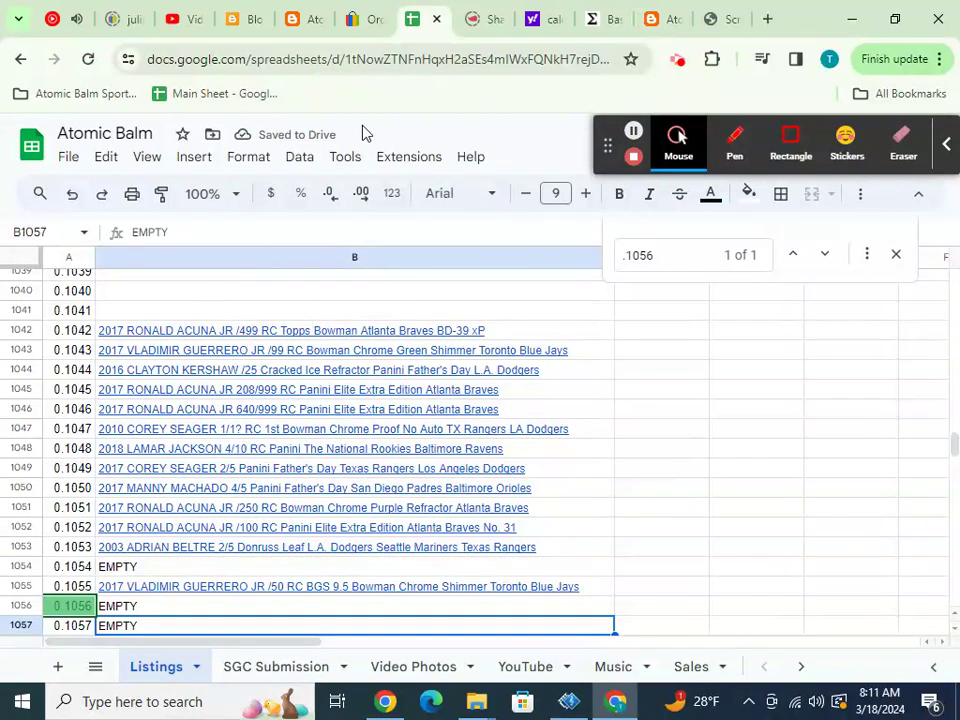
- Copy SKU .1109 from the eBay 2018 Kumar Rocker /8 order and search the spreadsheet's Listings sheet for it
left_click(357, 30)
scroll(645, 332, "up", 5)
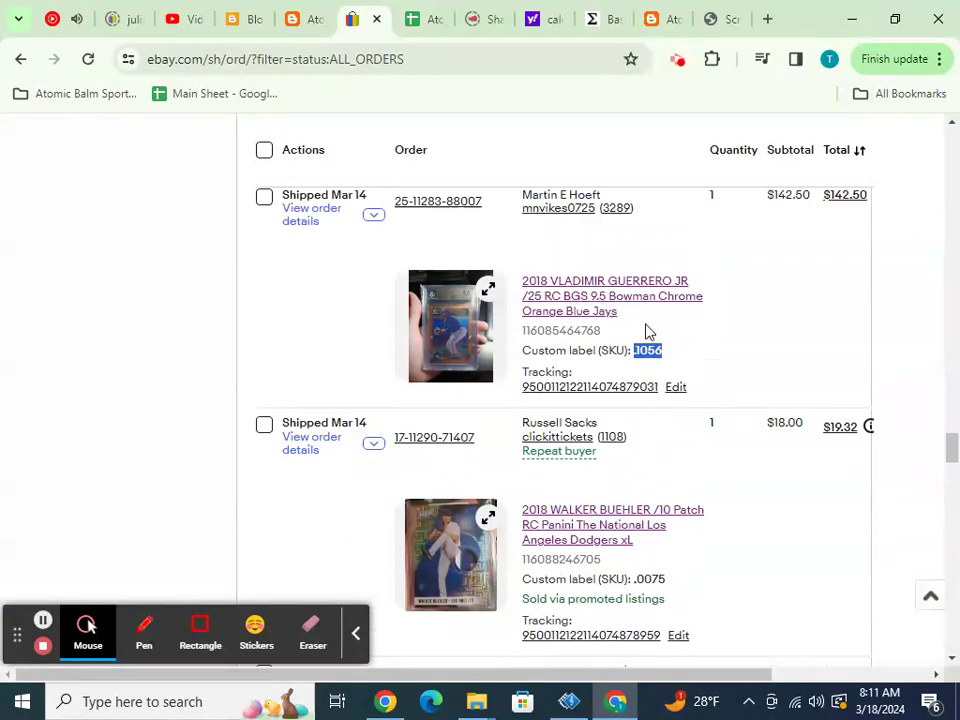
left_click_drag(636, 355, 658, 357)
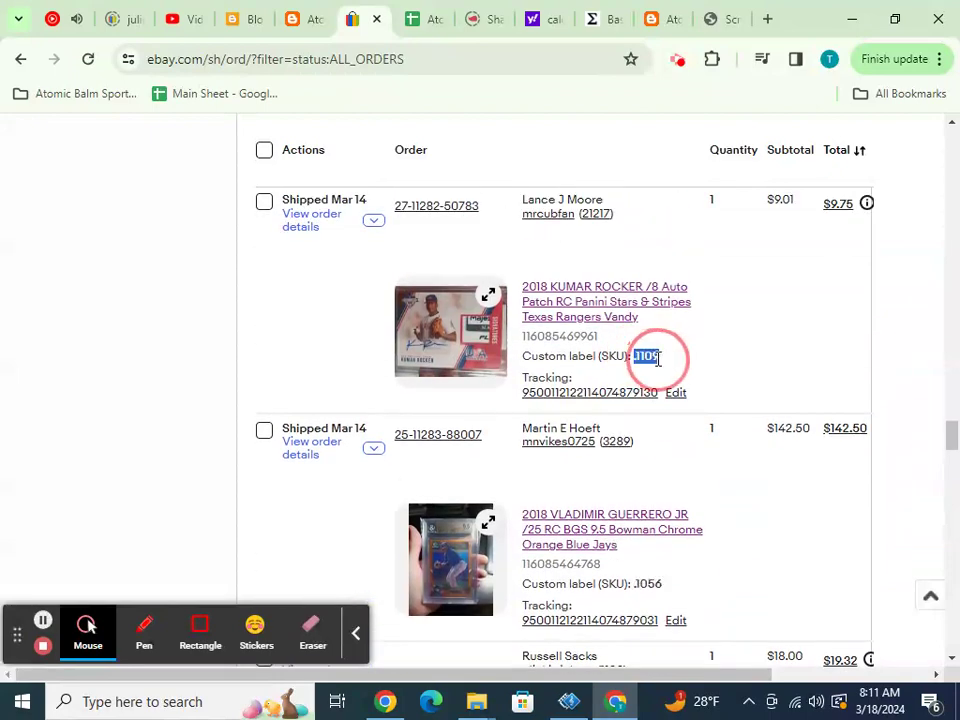
left_click(427, 25)
key("ctrl+f")
key("ctrl+v")
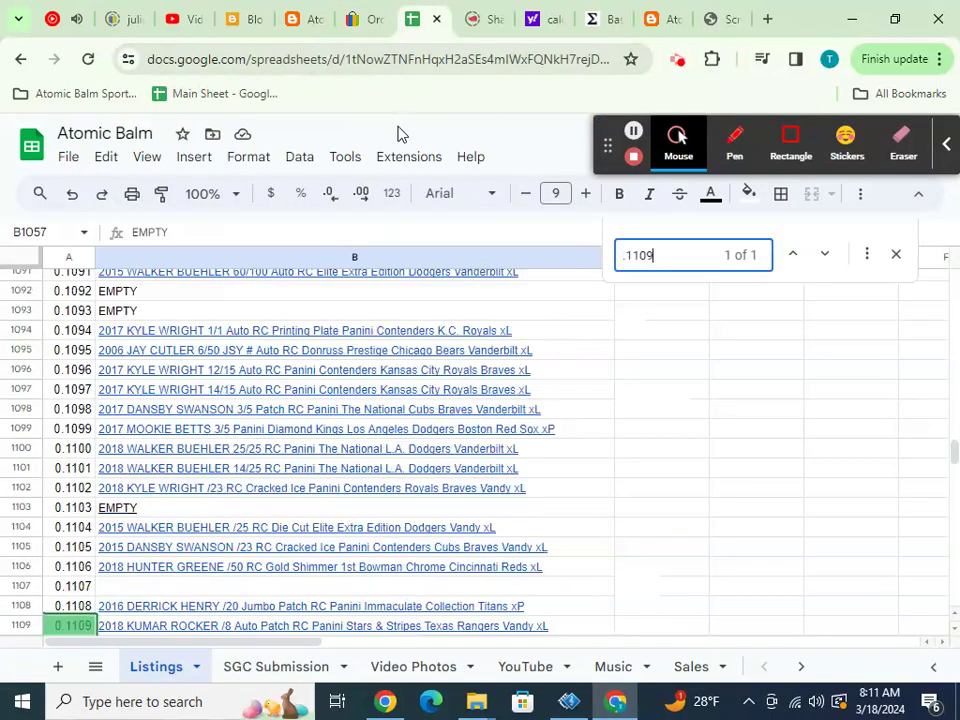
- Copy the 2018 Kumar Rocker /8 title from Listings cell B1109 into cell A27 of the Sales sheet
left_click(203, 626)
key("ctrl+c")
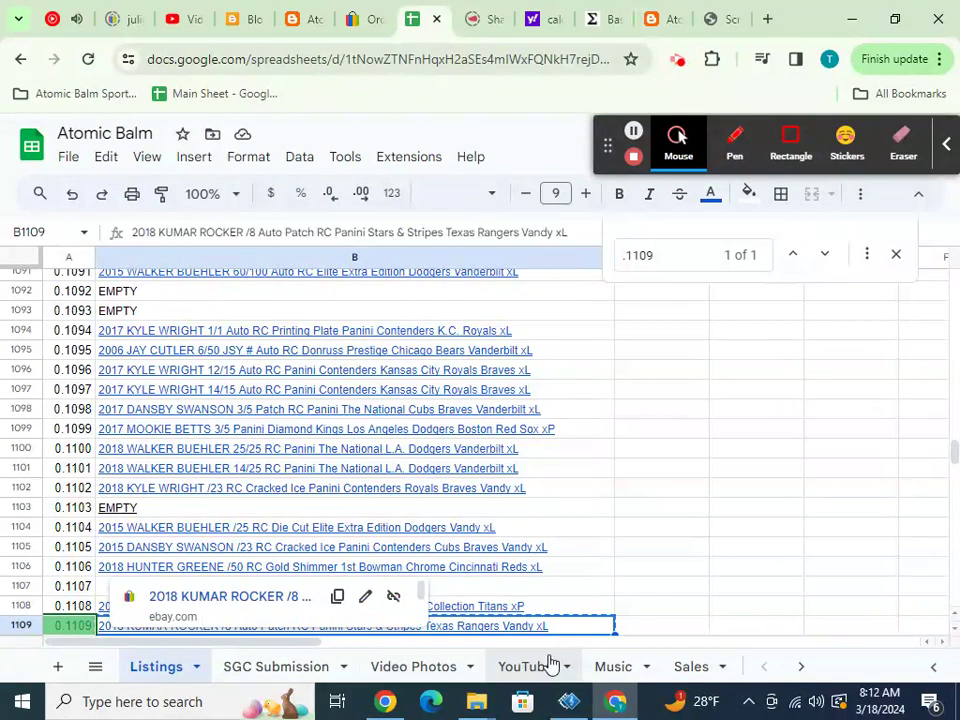
left_click(680, 667)
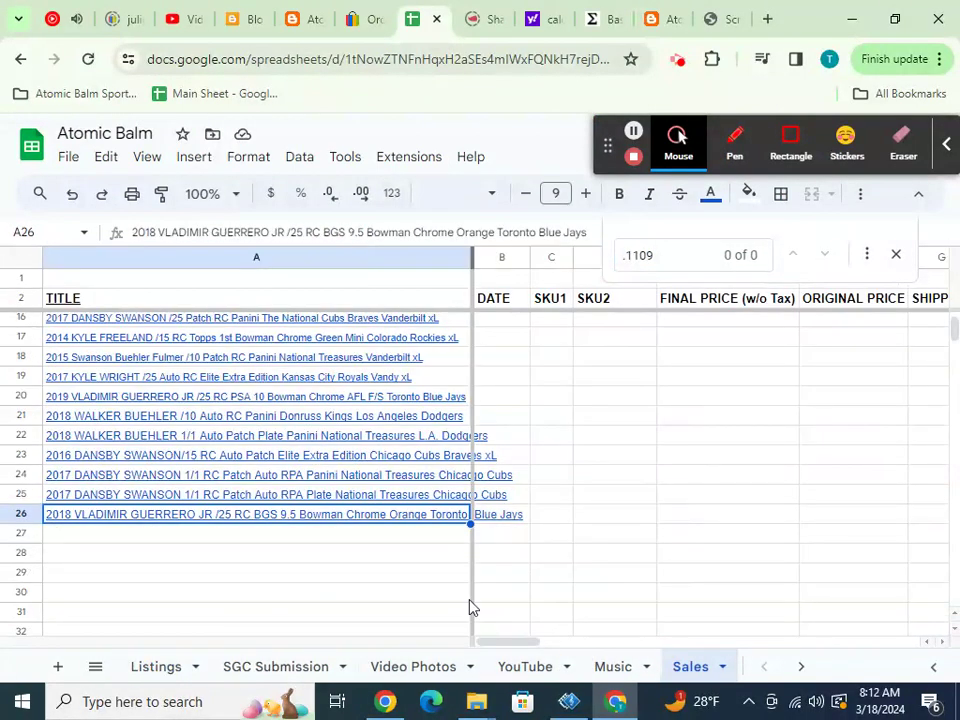
left_click(432, 535)
key("ctrl+v")
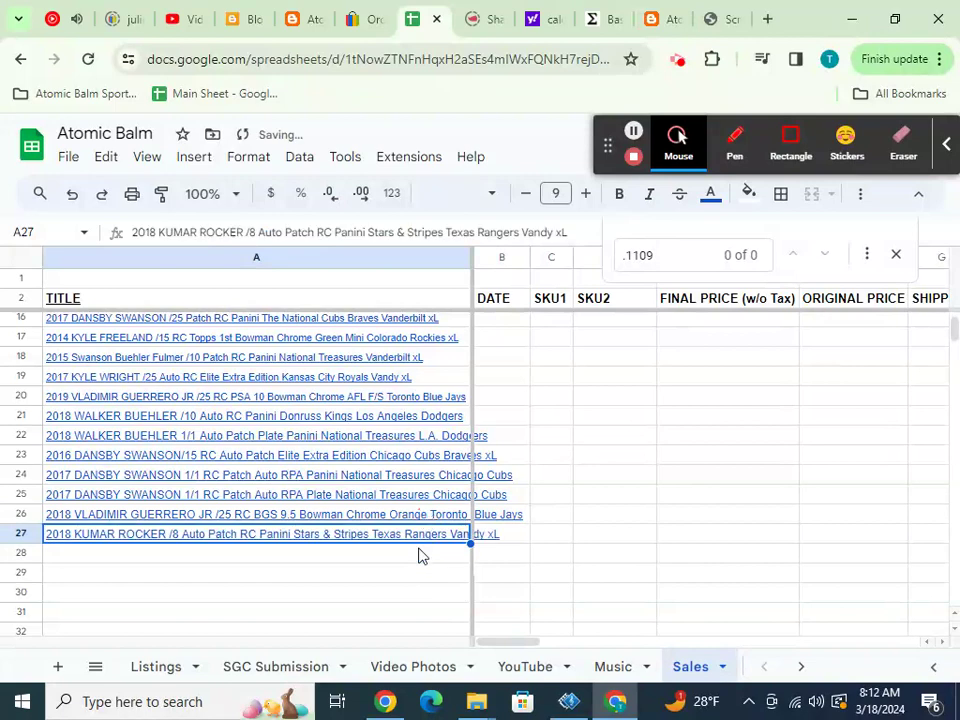
- On the Listings sheet, replace the title for SKU 0.1109 in cell B1109 with EMPTY
left_click(180, 666)
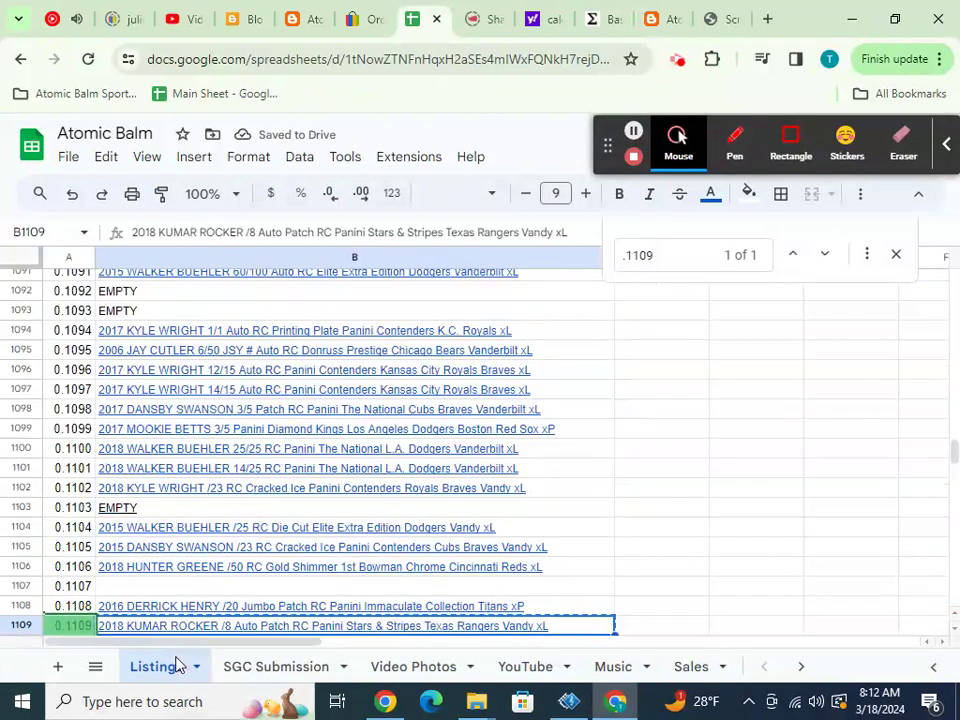
type("EMPTY")
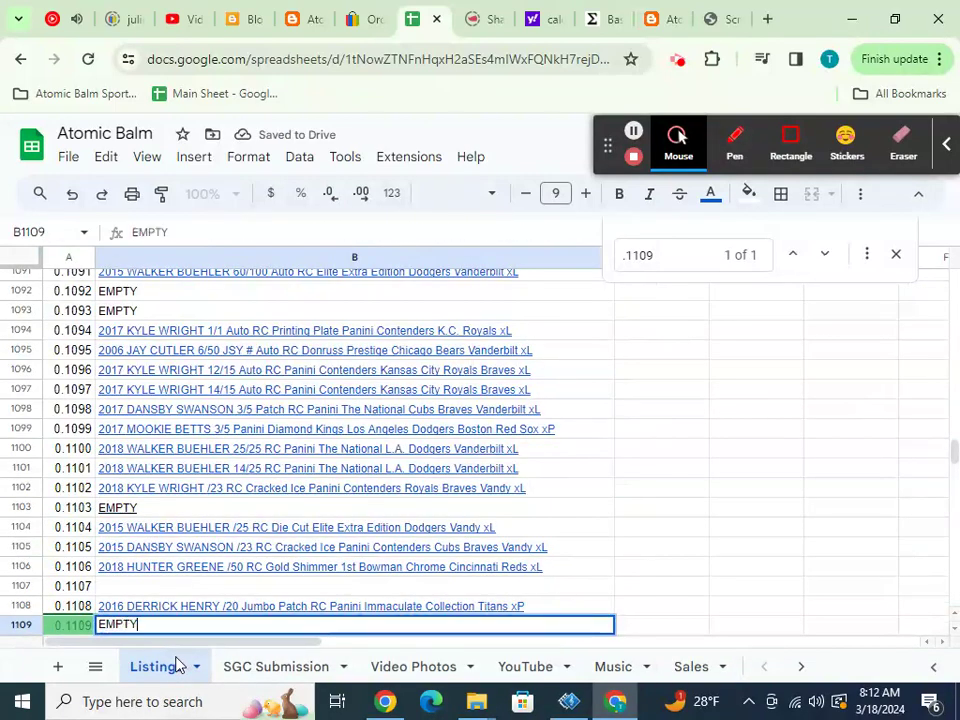
key("Return")
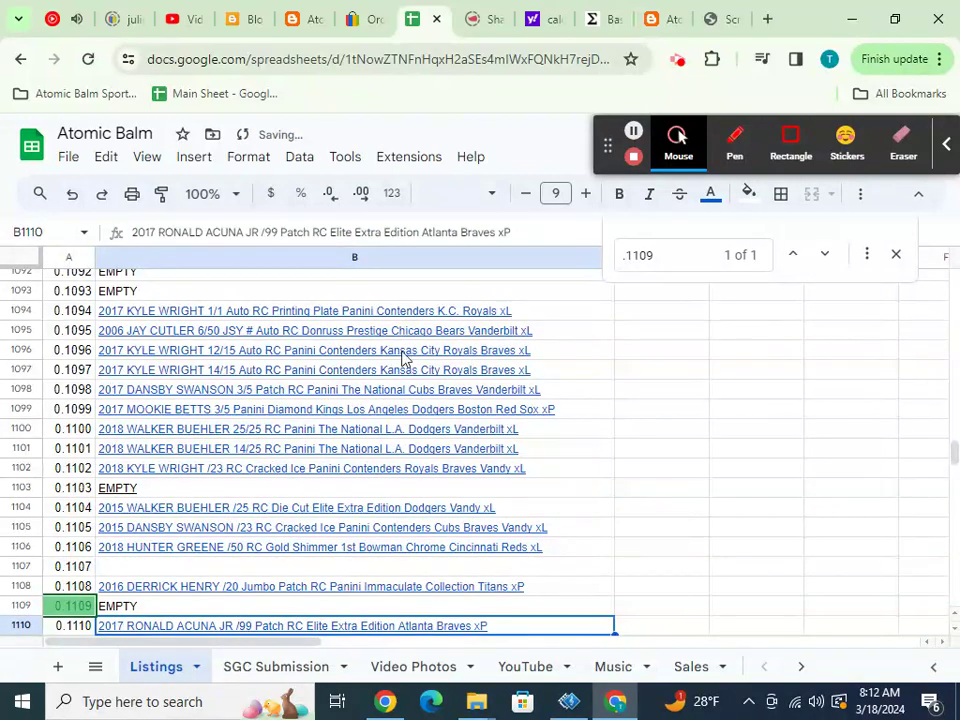
- Look up SKU .0112 from the eBay 2018 Walker Buehler 10/10 order in the spreadsheet's Listings sheet and copy its title from B112
left_click(370, 19)
scroll(666, 381, "up", 3)
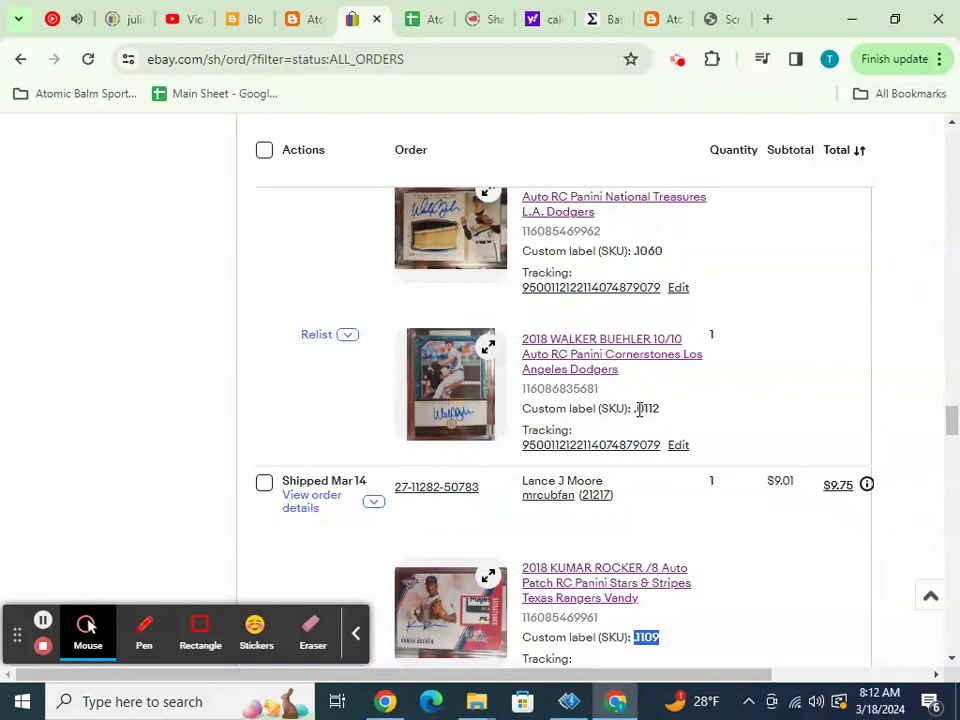
double_click(640, 408)
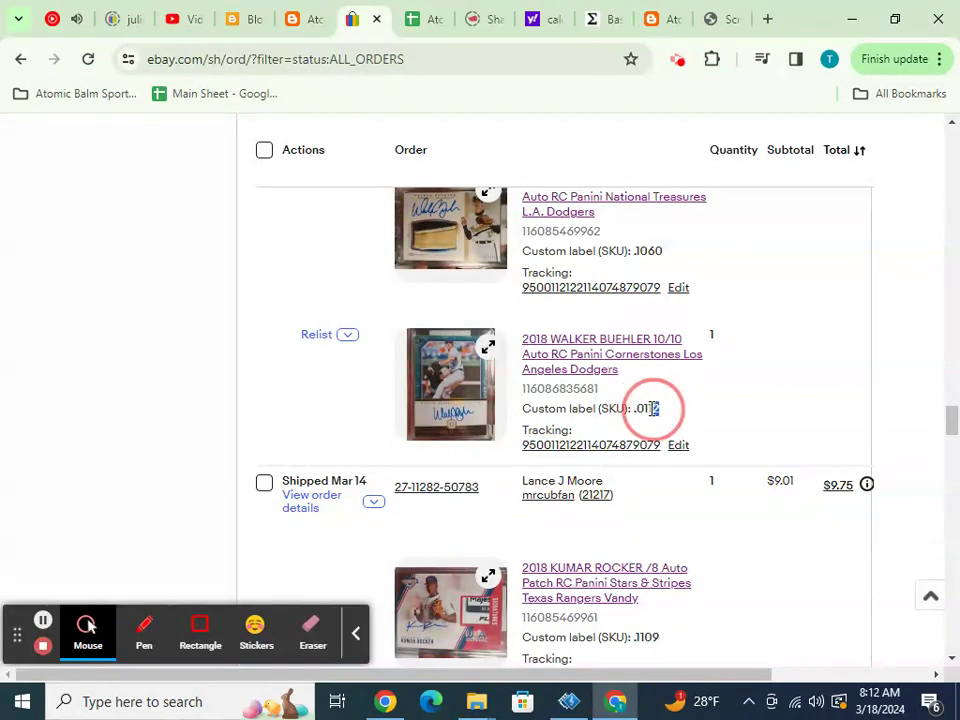
left_click_drag(637, 408, 633, 408)
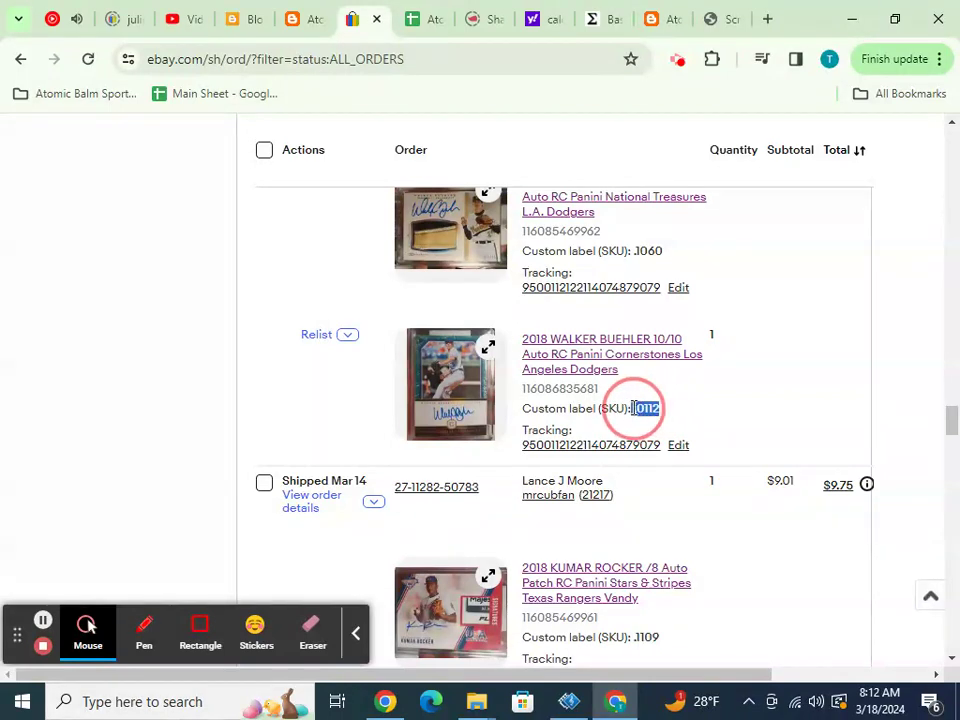
left_click(416, 22)
key("ctrl+f")
key("ctrl+v")
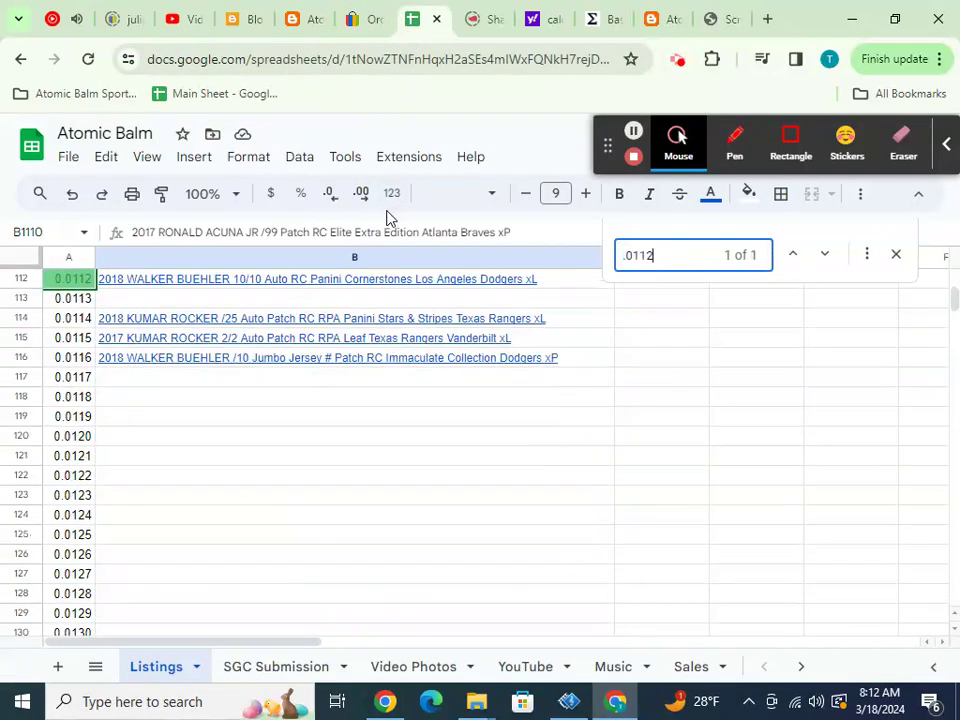
left_click(326, 286)
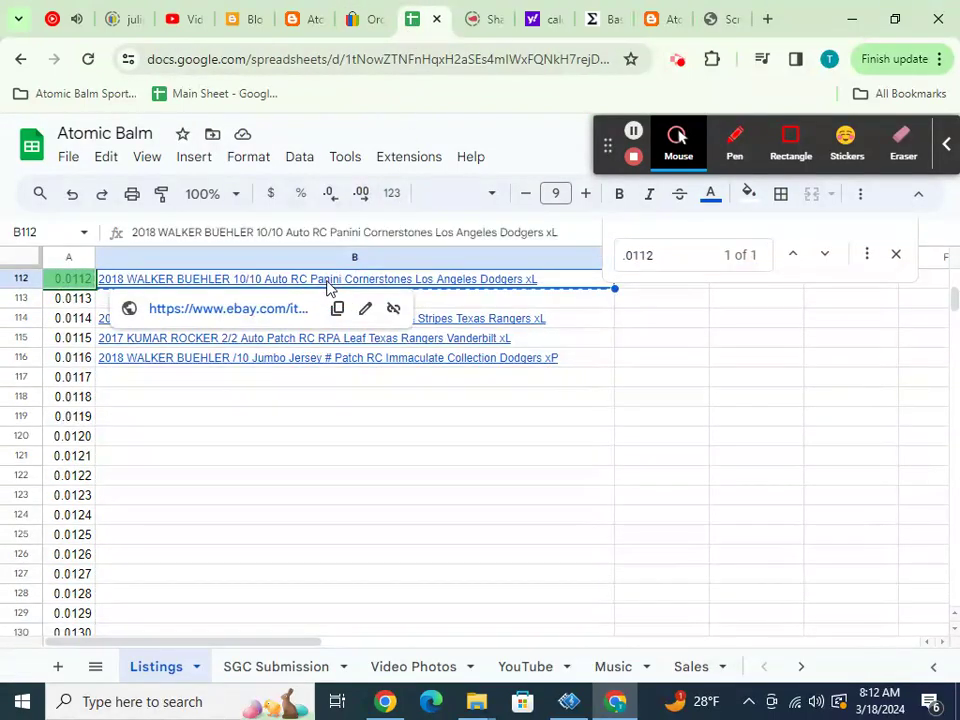
- Paste the copied 2018 Walker Buehler 10/10 title into cell A28 of the Sales sheet
left_click(690, 666)
key("Down")
key("ctrl+v")
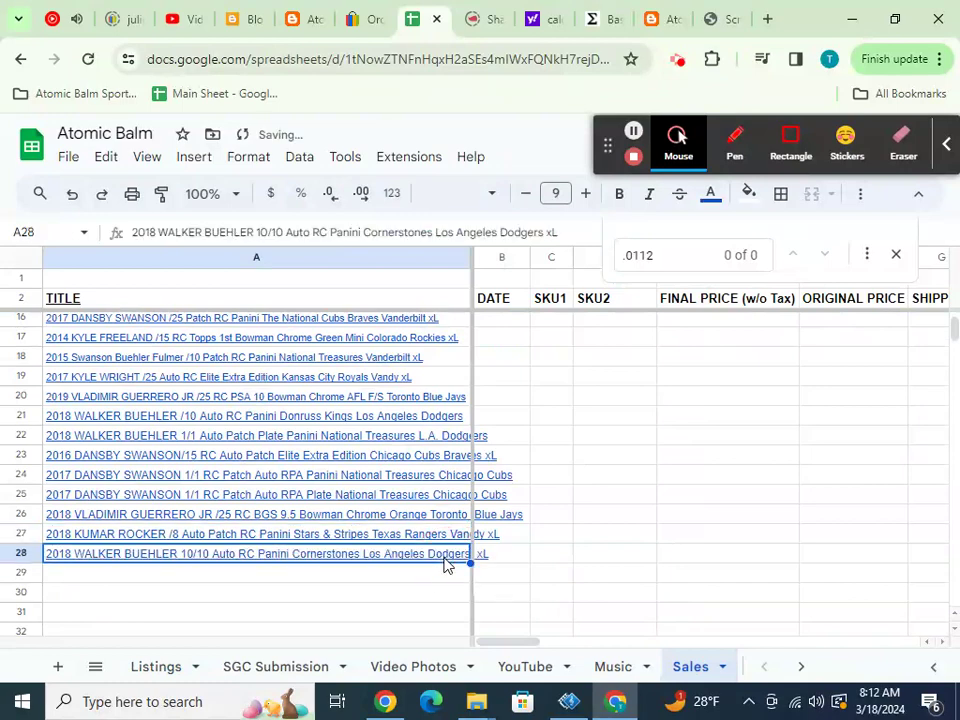
- On the Listings sheet, replace the title for SKU 0.0112 in cell B112 with EMPTY
left_click(183, 662)
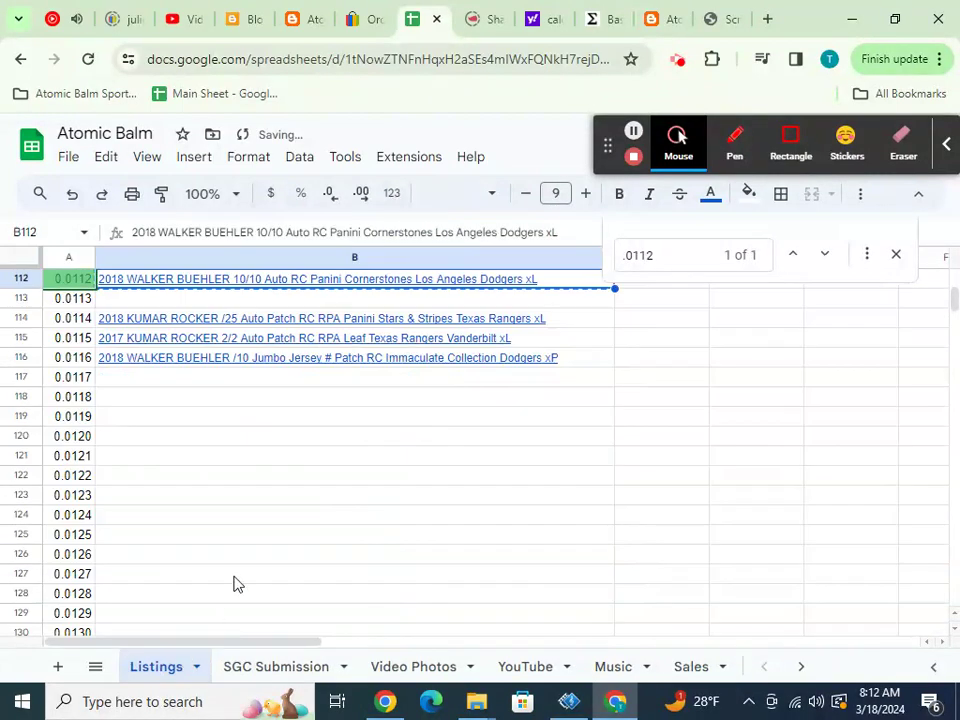
type("EMPTY")
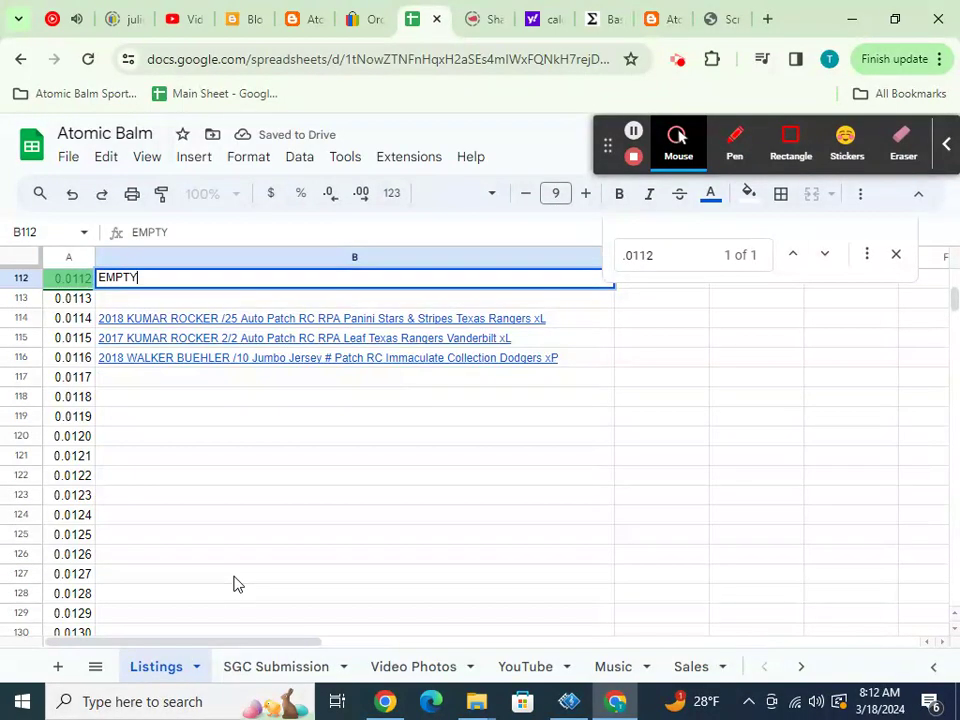
key("Return")
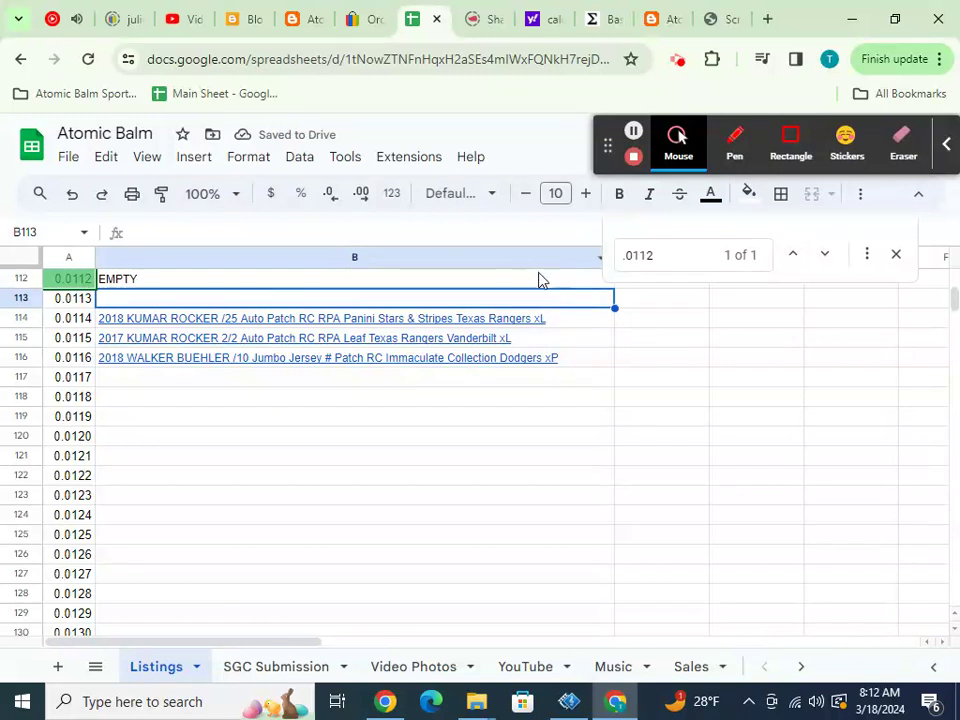
- Look up SKU .1060 from the eBay 2015 Walker Buehler /25 order in the spreadsheet's Listings sheet and select its title in B1060
left_click(368, 20)
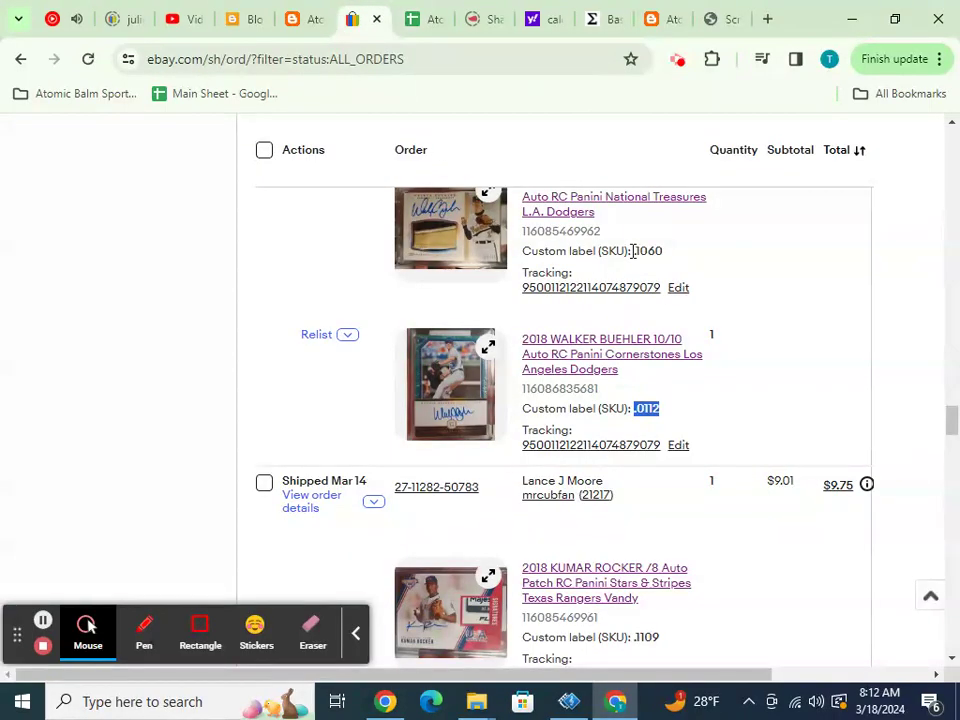
mouse_move(633, 251)
left_mouse_down()
mouse_move(655, 250)
mouse_move(637, 246)
left_mouse_up()
key("ctrl+c")
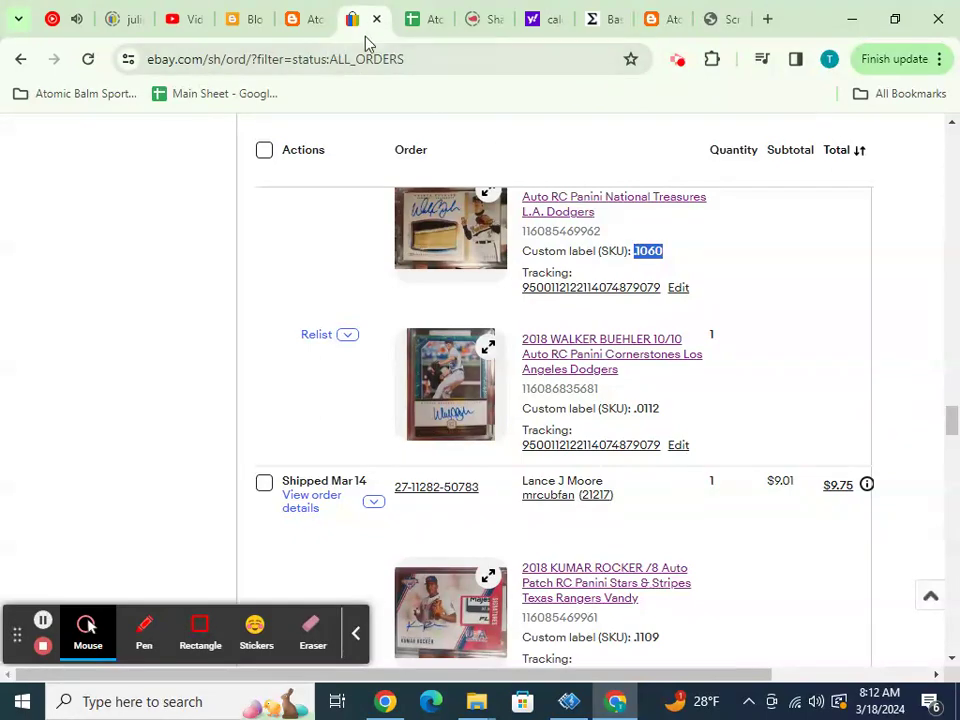
left_click(402, 24)
left_click(197, 500)
key("ctrl+f")
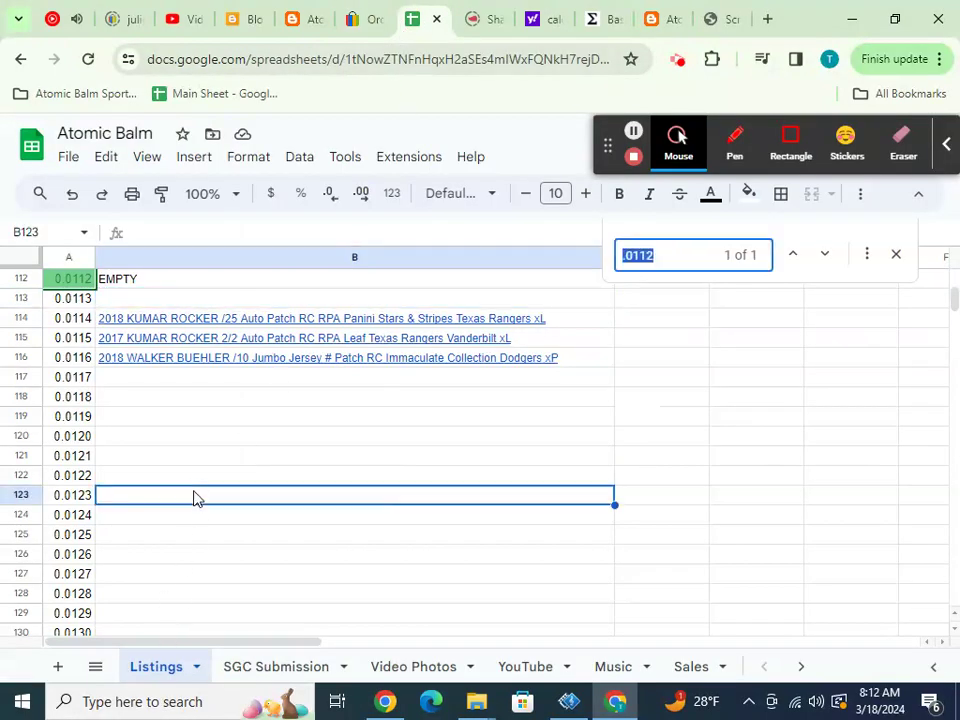
key("ctrl+v")
left_click(168, 630)
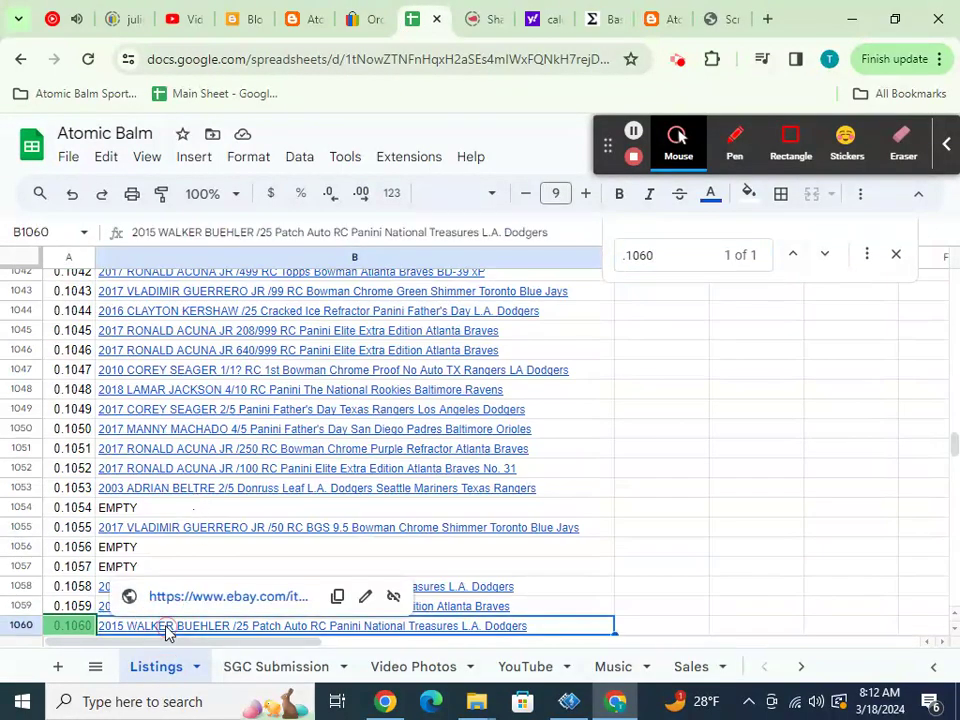
- Copy the 2015 Walker Buehler /25 Patch Auto title from Listings into cell A29 of the Sales sheet
left_click(690, 666)
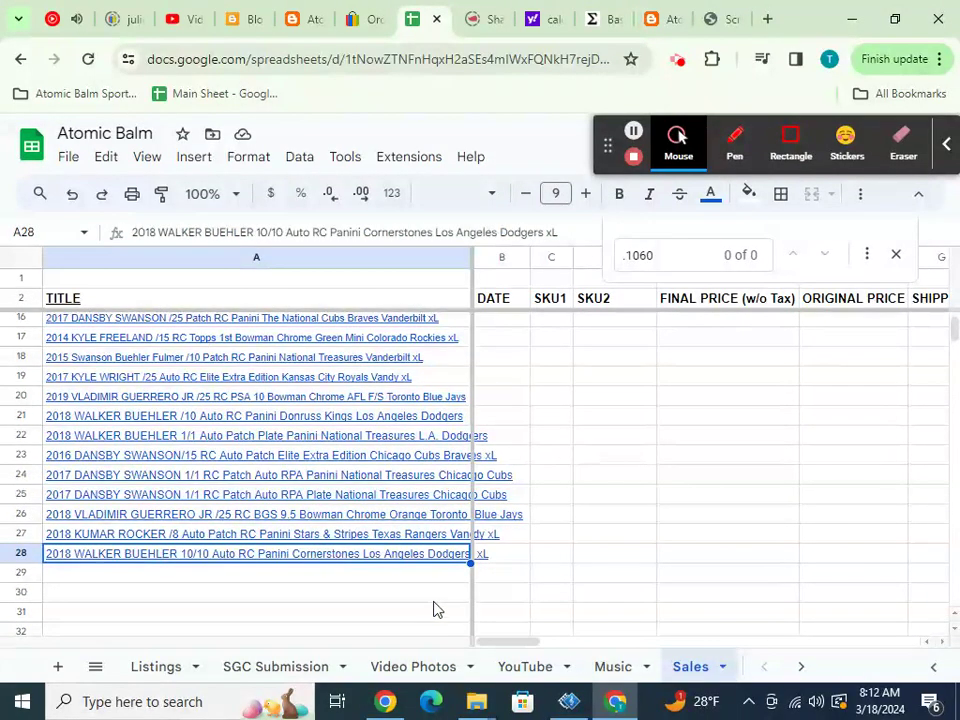
left_click(414, 592)
left_click(410, 578)
type("2015 WALKER BUEHLER /25 Patch Auto RC Panini National Treasures L.A. Dodgers")
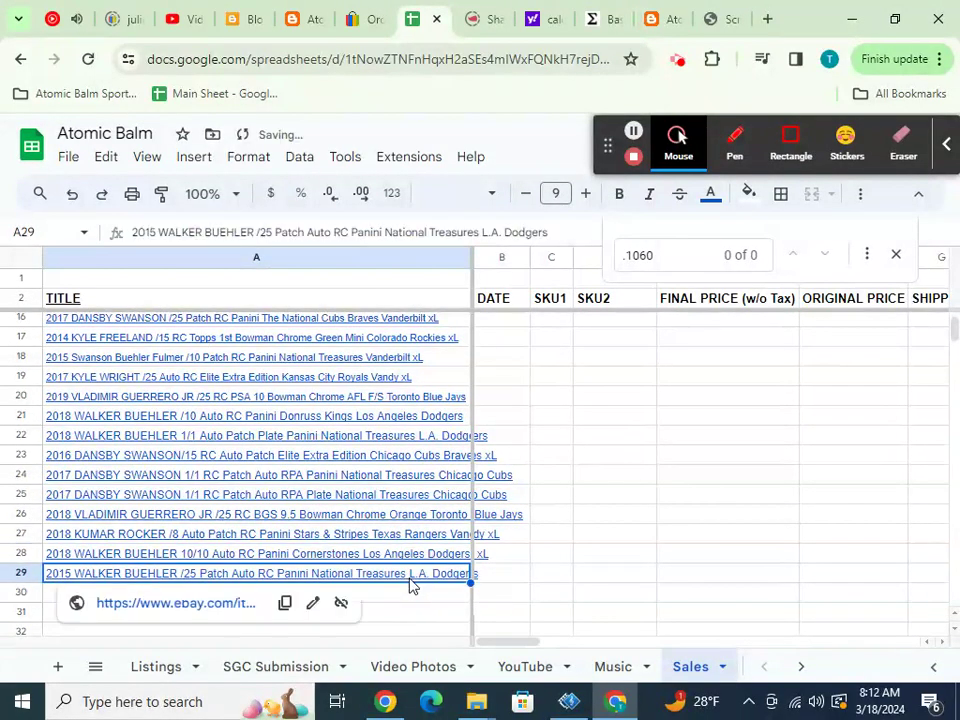
- On the Listings sheet, replace the title for SKU 0.1060 in cell B1060 with EMPTY
left_click(176, 664)
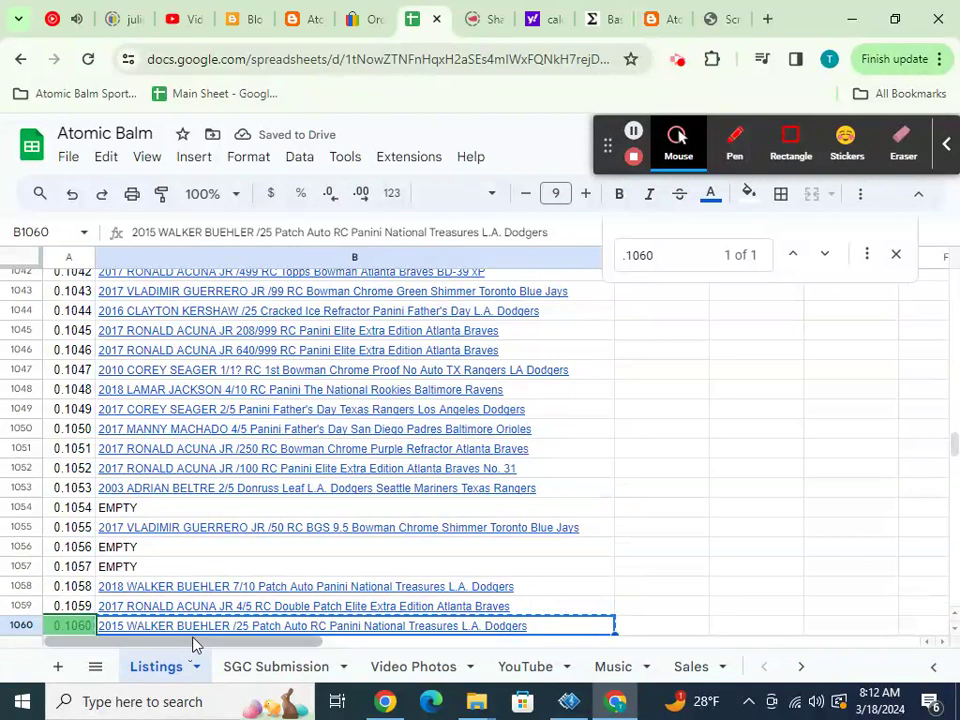
type("EMPT")
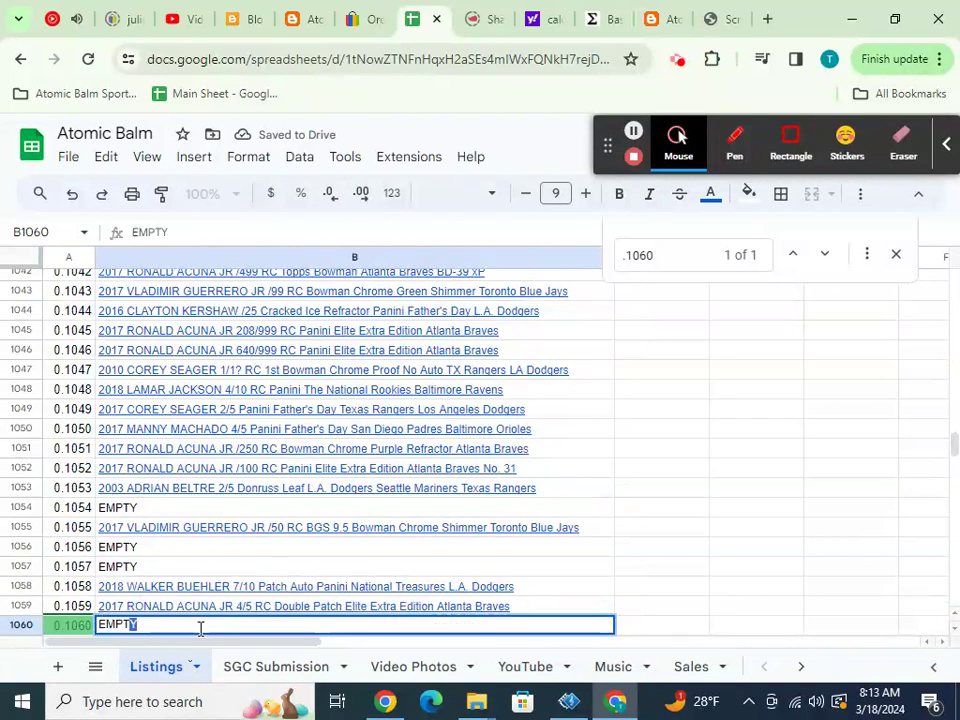
type("Y")
key("Return")
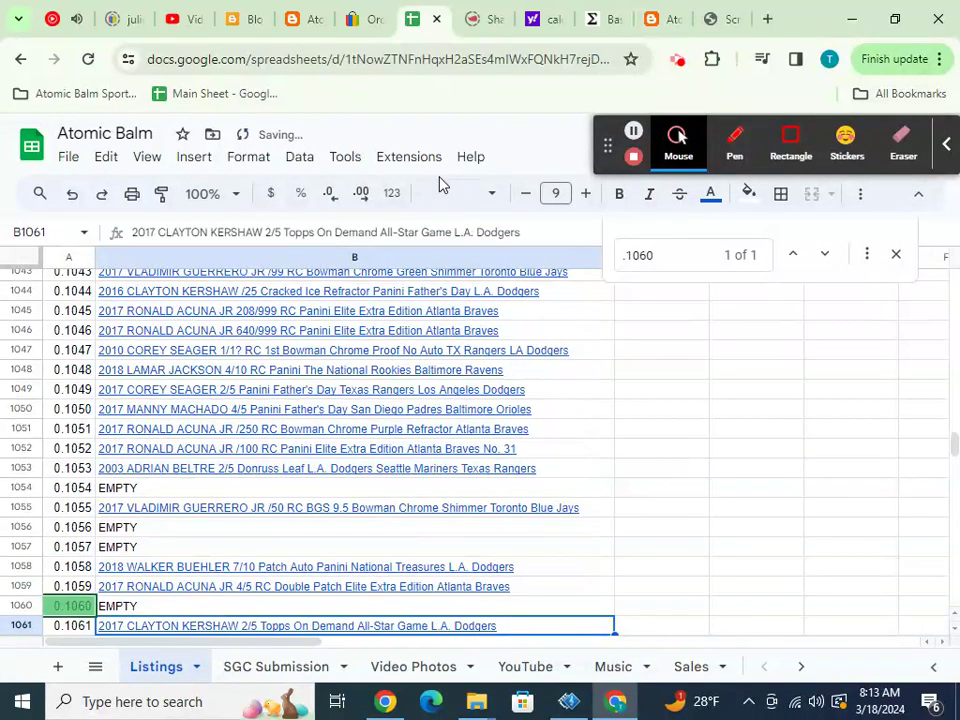
- Look up SKU .1064 from the eBay 2015 Walker Buehler 1/1 order in the spreadsheet's Listings sheet and copy its title from B1064
left_click(349, 24)
scroll(558, 258, "up", 2)
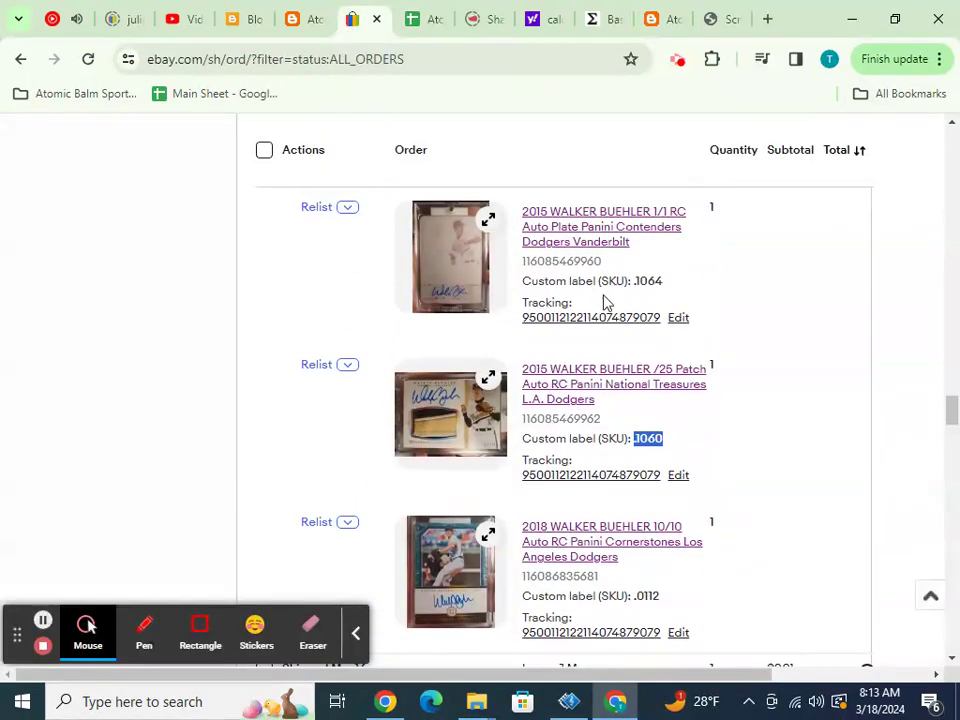
left_click_drag(660, 280, 633, 280)
key("ctrl+c")
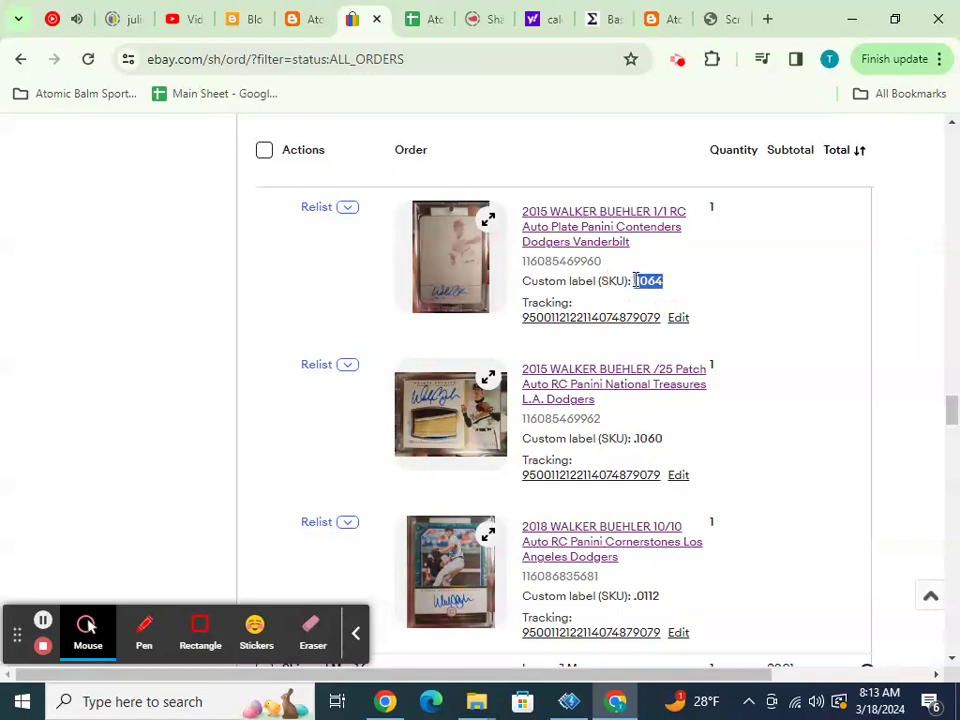
left_click(432, 25)
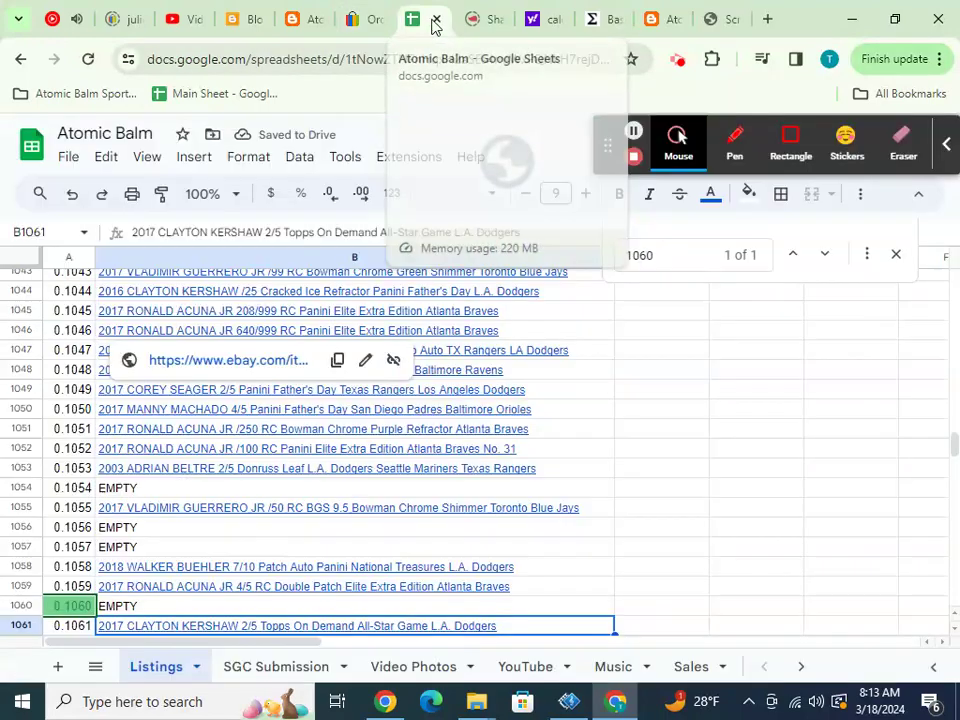
key("ctrl+f")
key("ctrl+v")
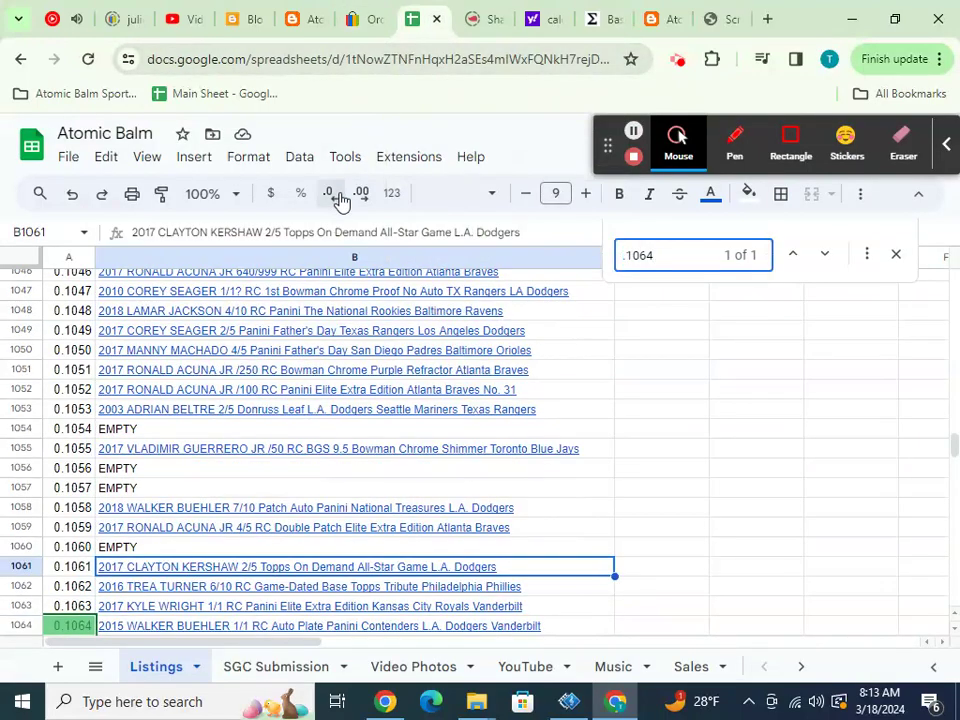
left_click(200, 628)
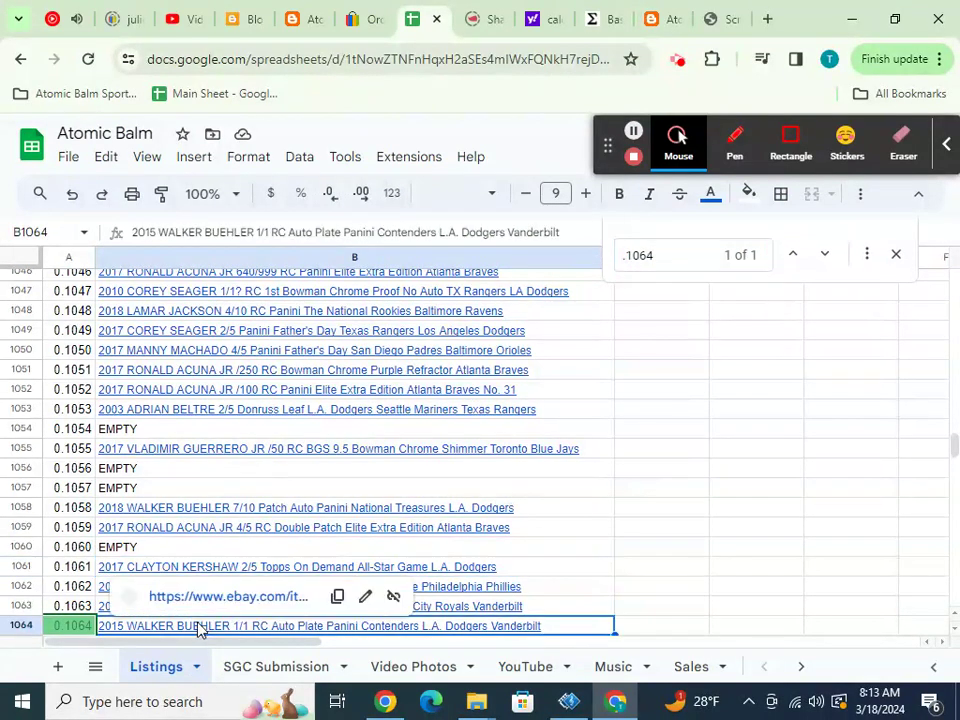
key("ctrl+c")
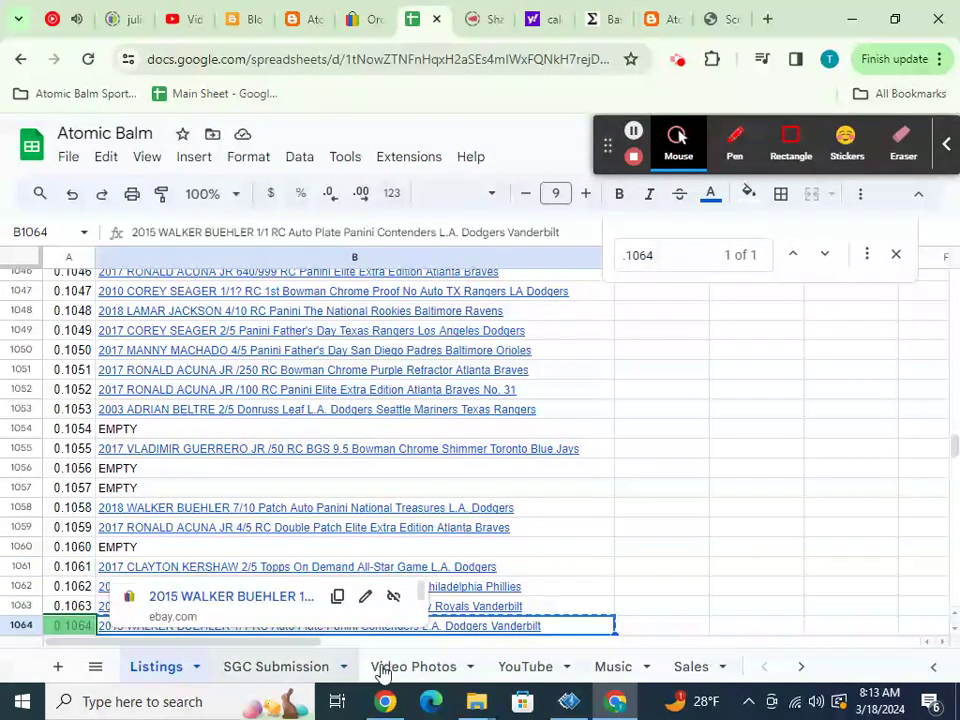
- Paste the copied 2015 Walker Buehler 1/1 Auto Plate title into cell A30 of the Sales sheet
left_click(672, 665)
left_click(452, 598)
key("ctrl+v")
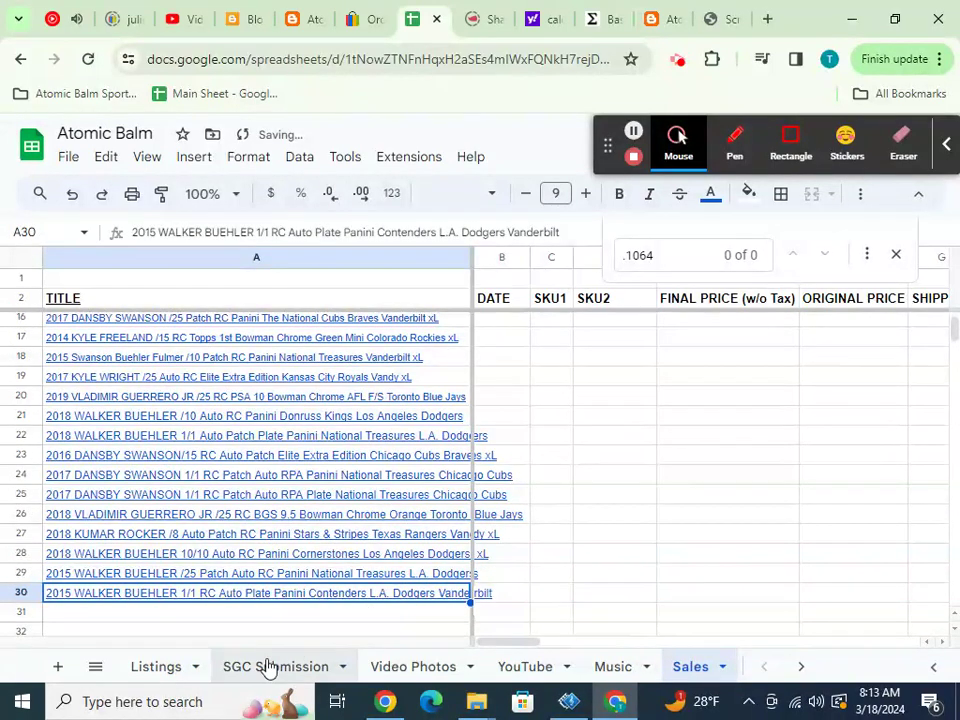
- On the Listings sheet, replace the title for SKU 0.1064 in cell B1064 with EMPTY
left_click(176, 668)
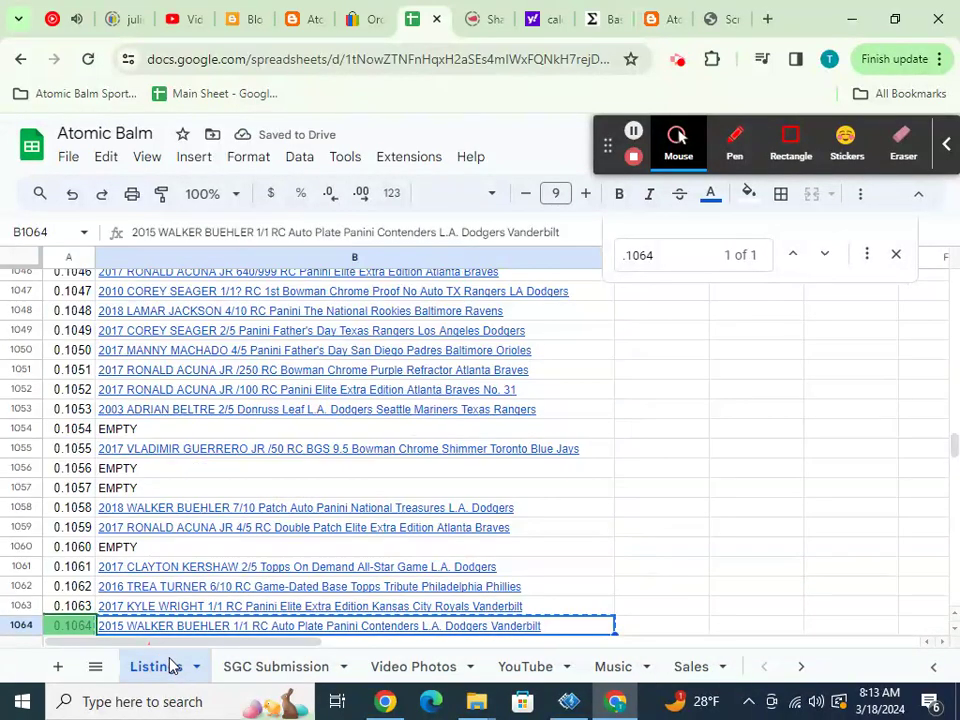
type("EMPTY")
key("Return")
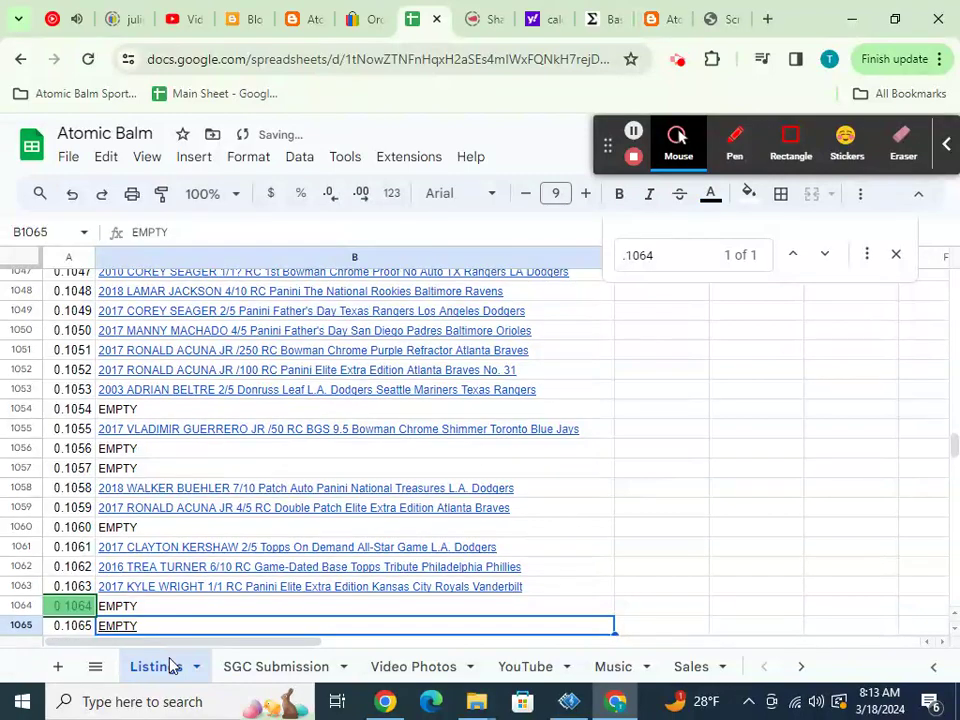
- Look up SKU number 1058 from the eBay 2018 Walker Buehler 7/10 order in the spreadsheet's Listings sheet and copy its title from B1058
left_click(362, 20)
scroll(634, 364, "up", 3)
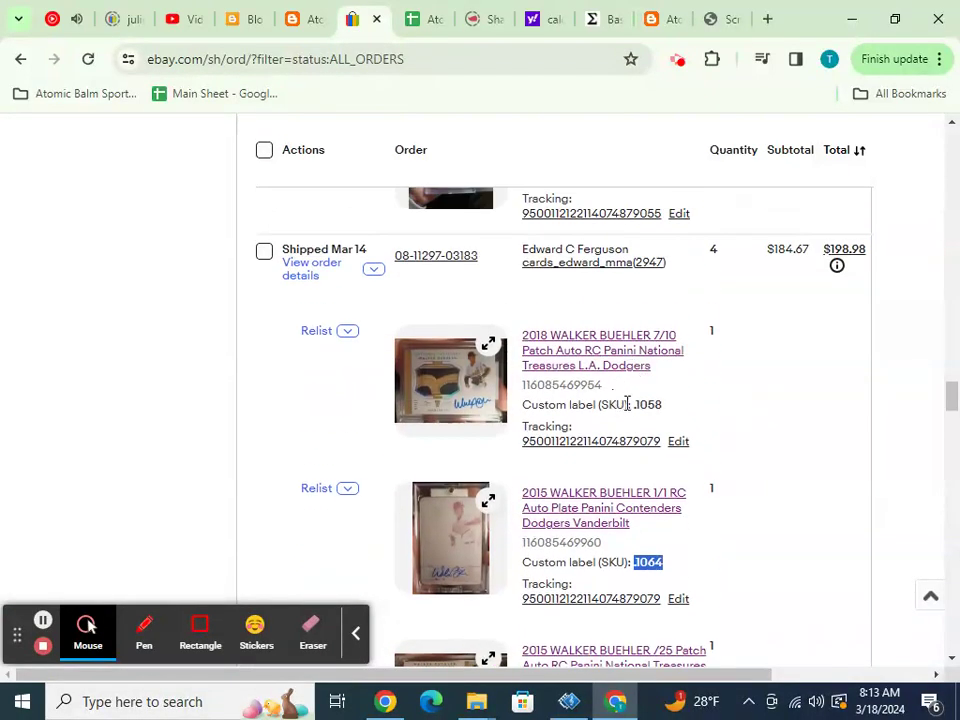
double_click(640, 405)
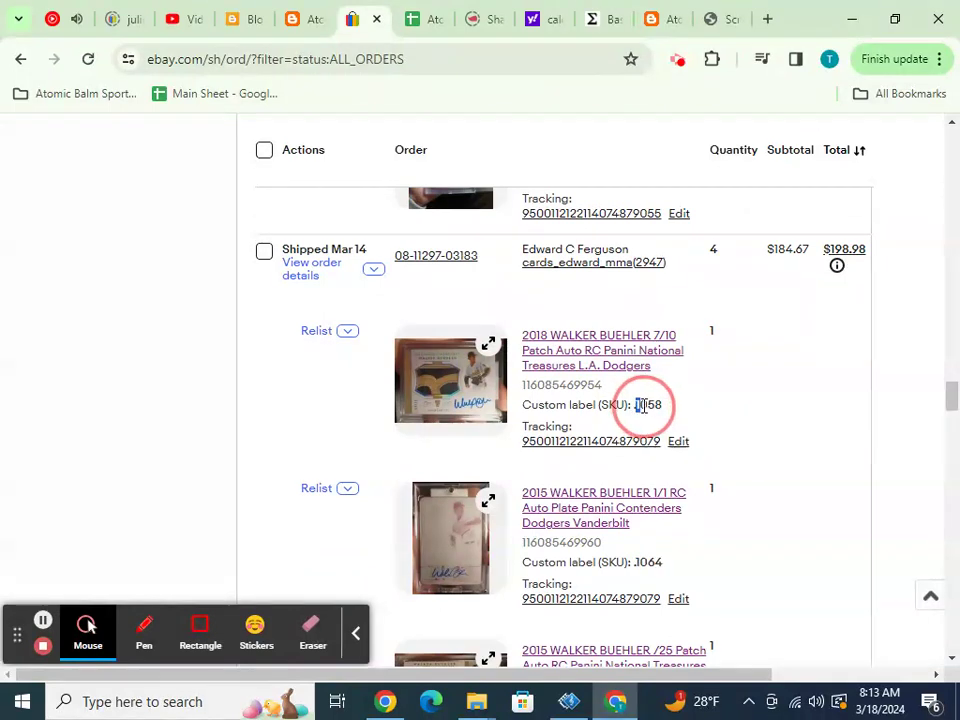
left_click(660, 405)
left_click_drag(660, 405, 635, 404)
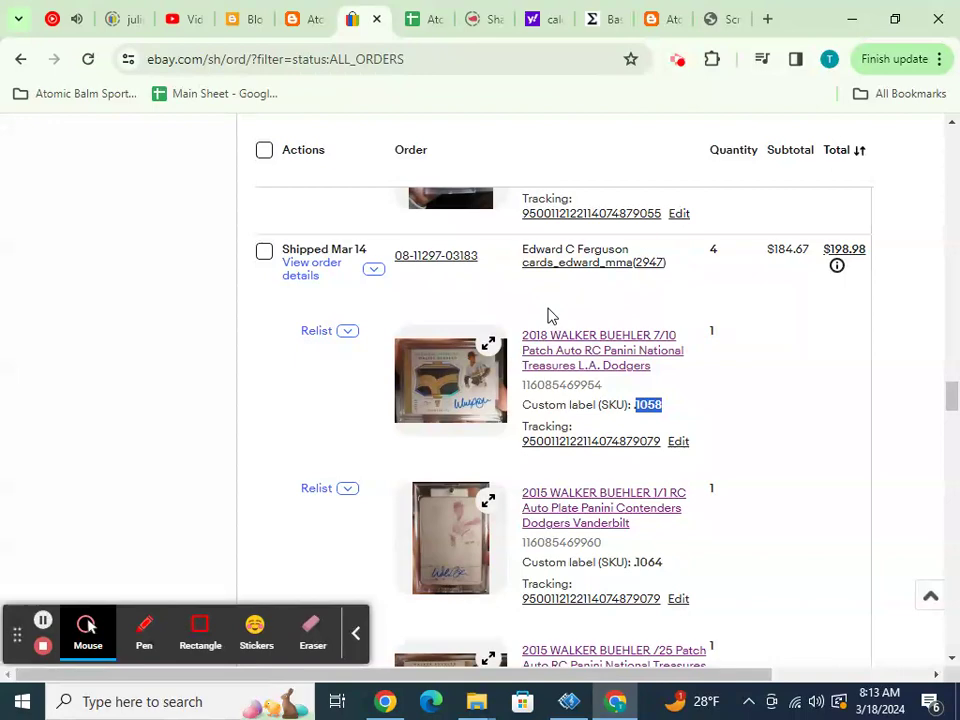
left_click(414, 20)
key("ctrl+v")
left_click(277, 493)
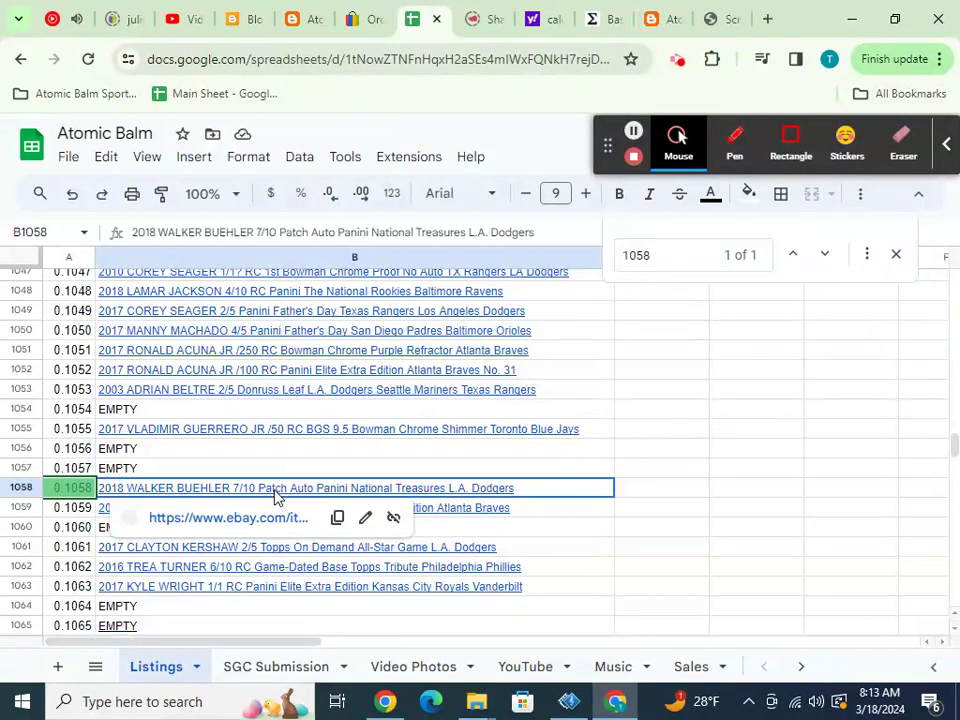
key("ctrl+c")
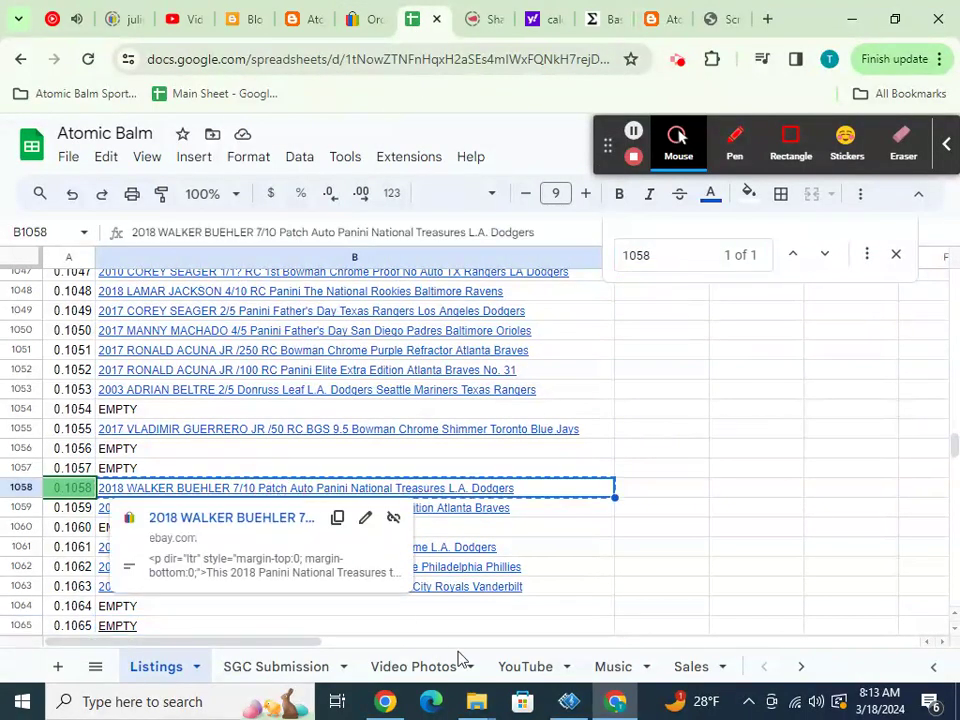
- Paste the copied 2018 Walker Buehler 7/10 Patch Auto title into cell A31 of the Sales sheet
left_click(684, 668)
key("Down")
key("ctrl+v")
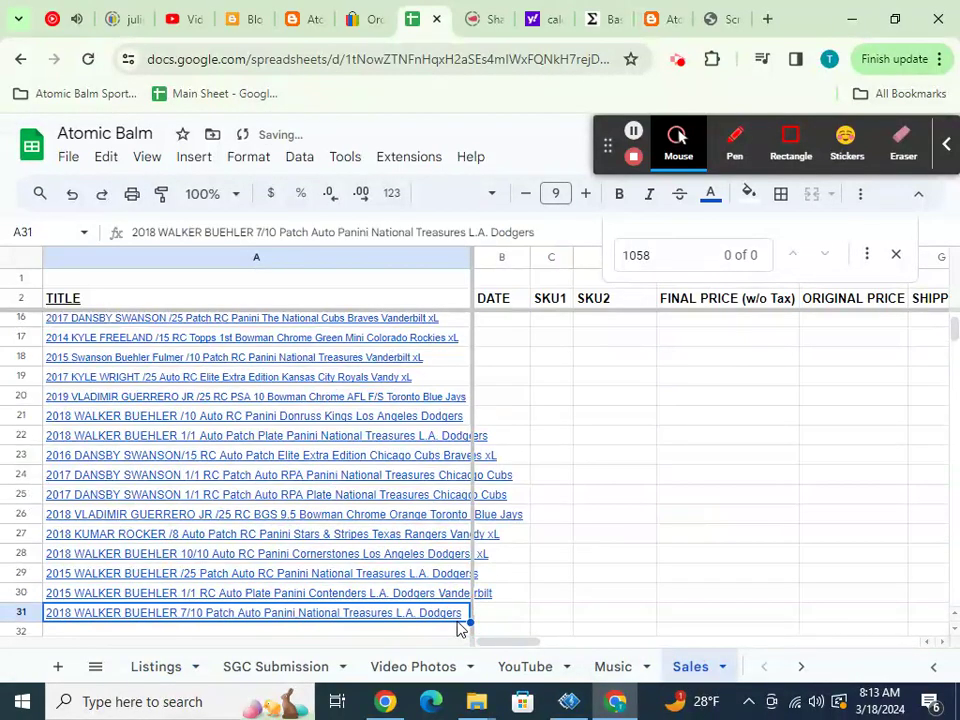
- On the Listings sheet, replace the title for SKU 0.1058 in cell B1058 with EMPTY
left_click(163, 667)
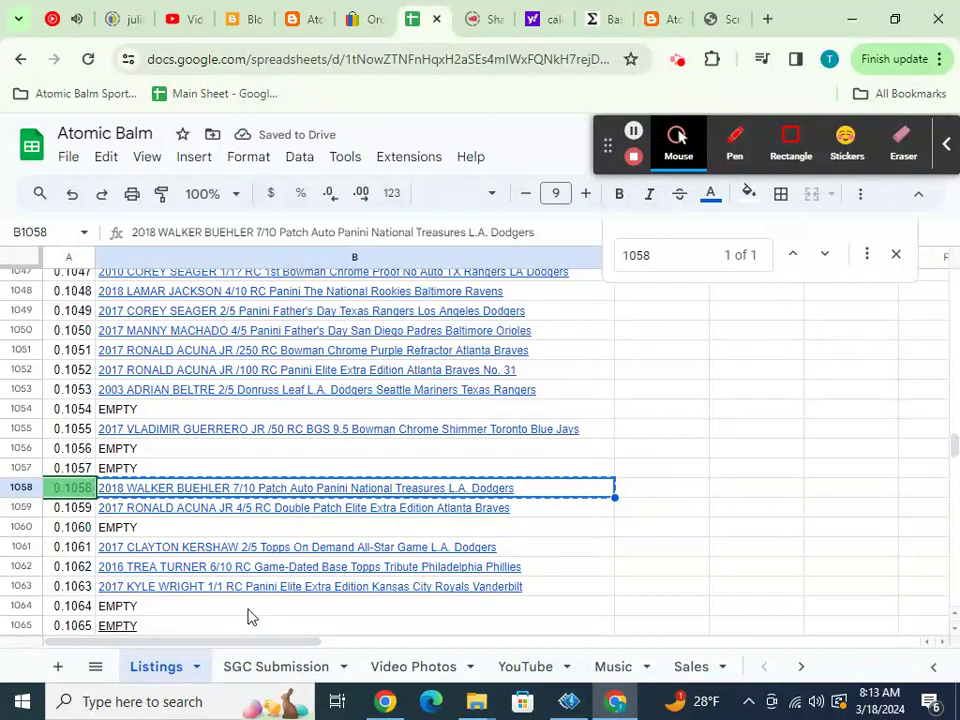
type("EMPTY")
key("Return")
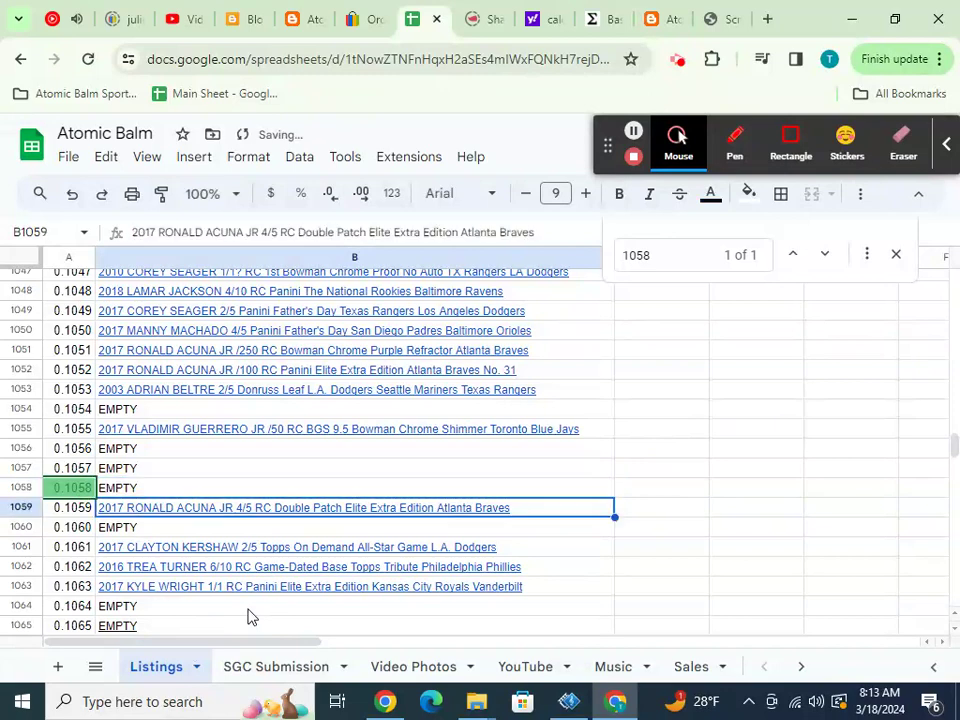
- Look up SKU number 1055 from the eBay 2017 Vladimir Guerrero Jr /50 order in the spreadsheet's Listings sheet and copy its title from B1055
left_click(370, 19)
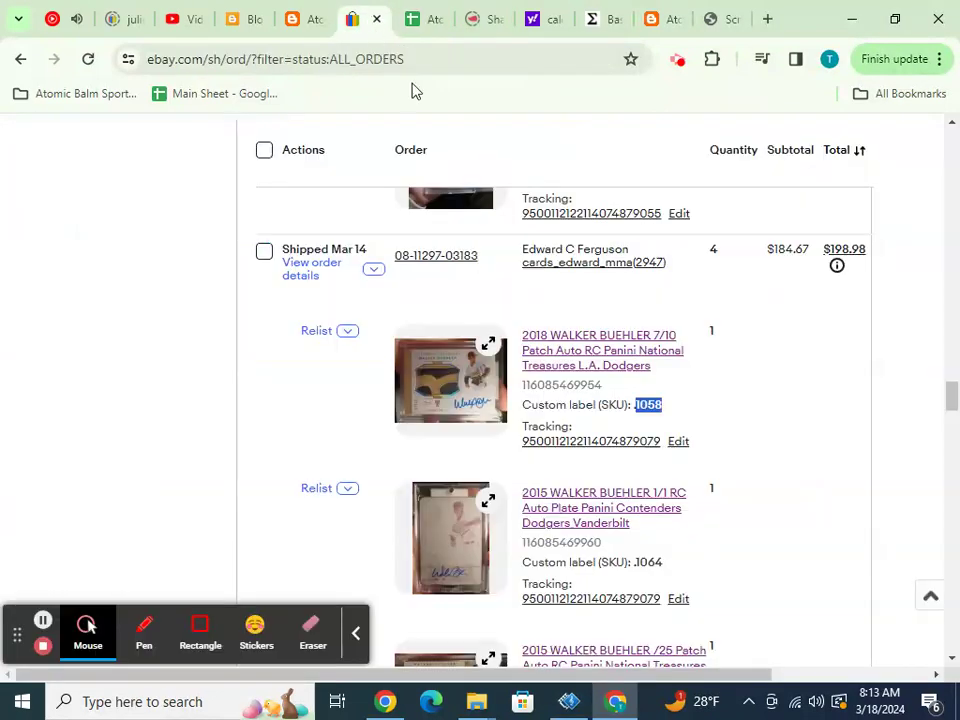
scroll(627, 243, "up", 2)
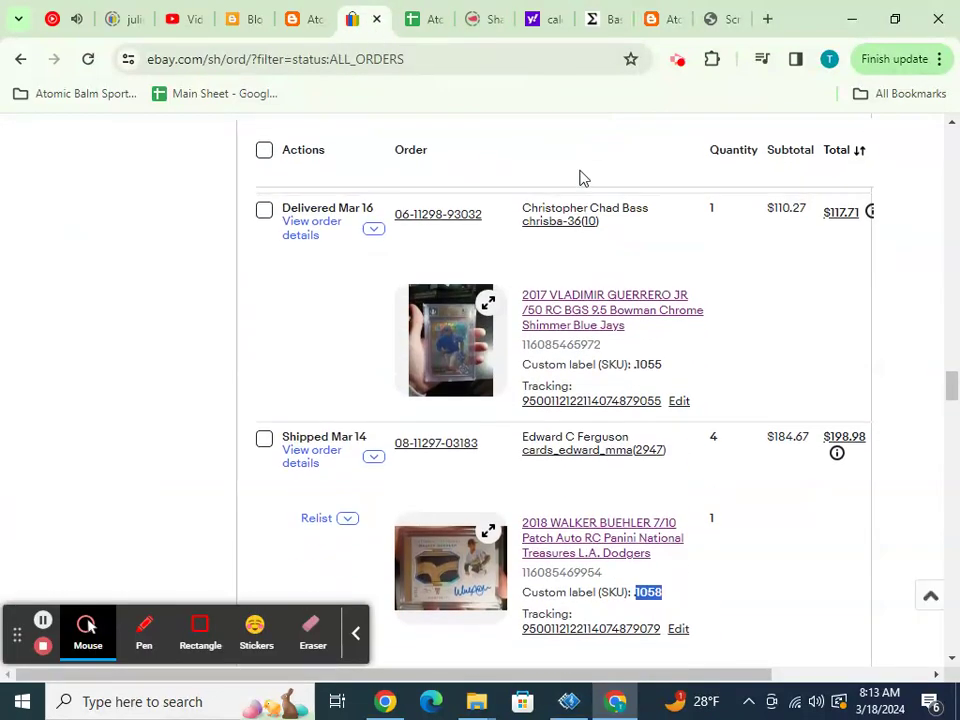
double_click(643, 364)
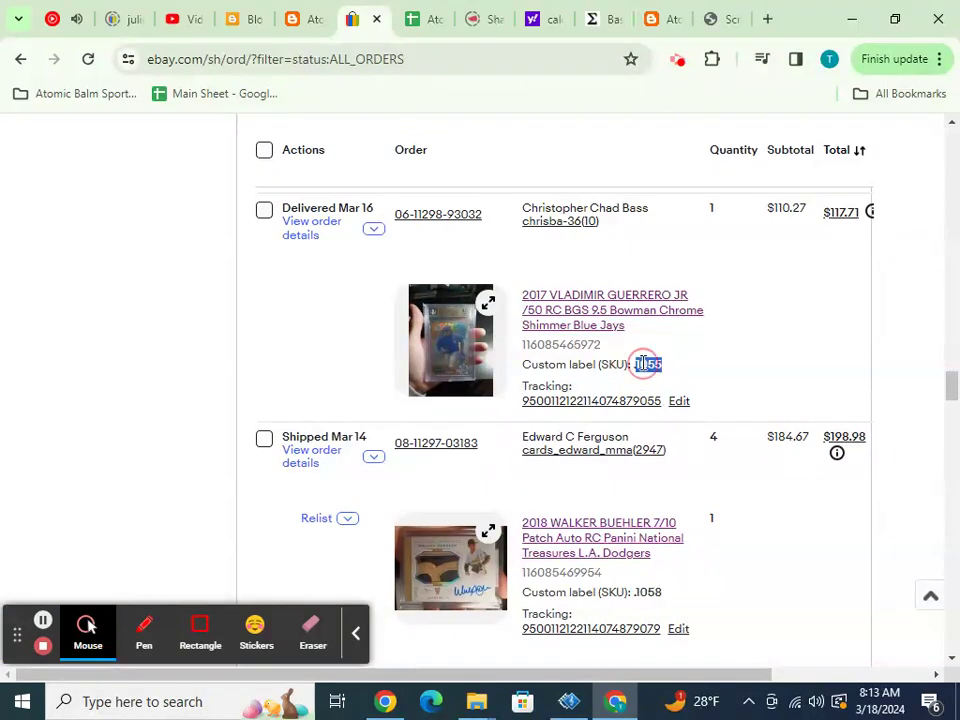
left_click(403, 22)
key("ctrl+f")
key("ctrl+v")
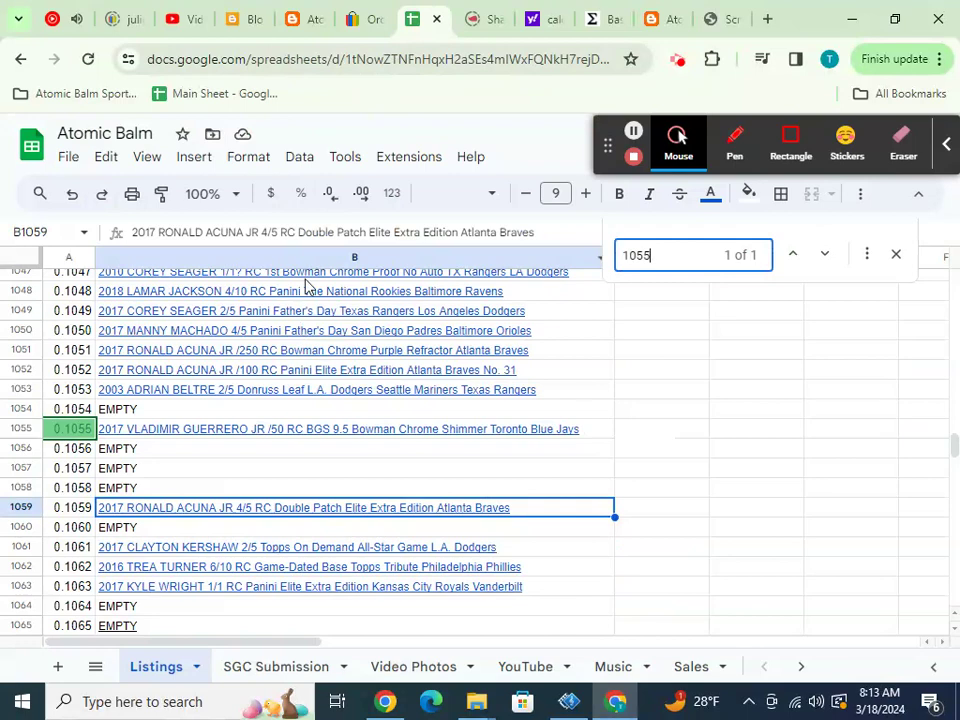
left_click(313, 432)
key("ctrl+c")
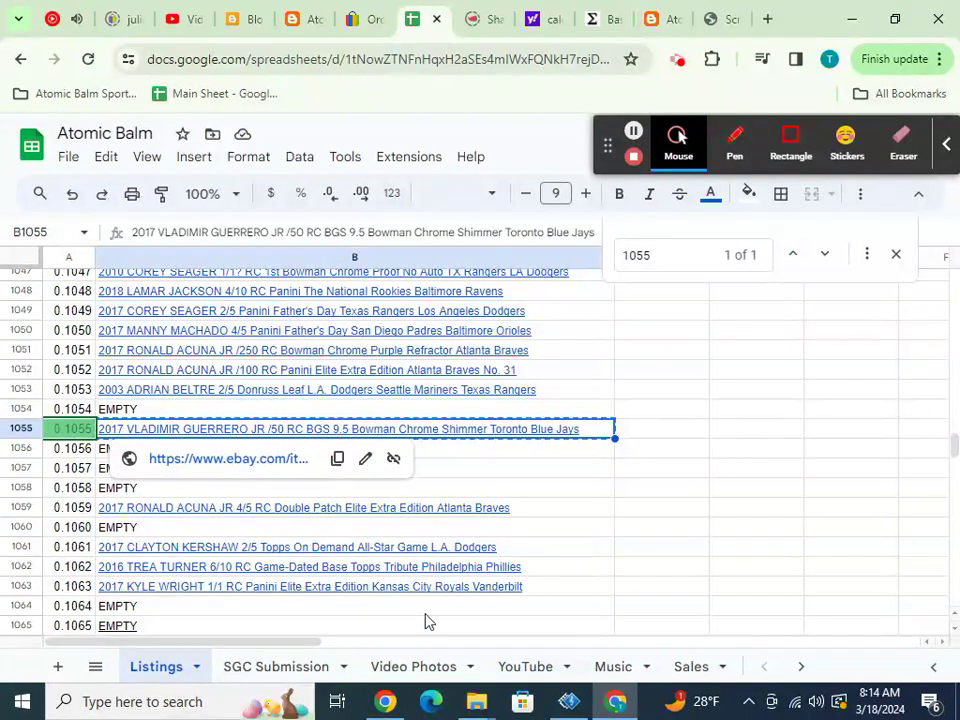
- Paste the copied 2017 Vladimir Guerrero Jr /50 title into cell A32 of the Sales sheet
left_click(682, 667)
scroll(390, 540, "down", 3)
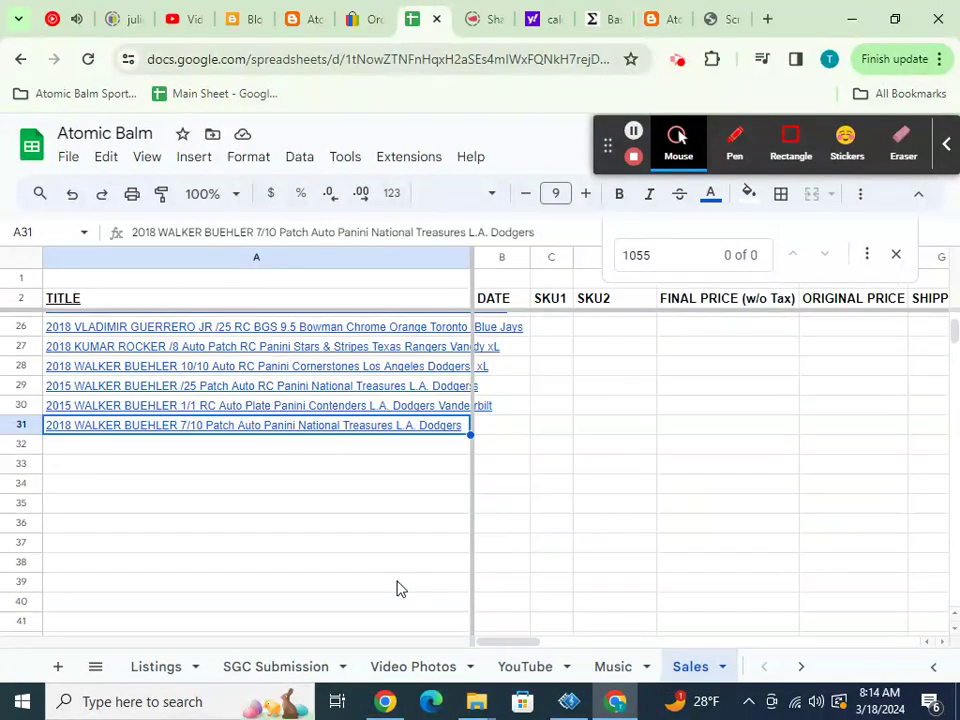
left_click(386, 452)
key("ctrl+v")
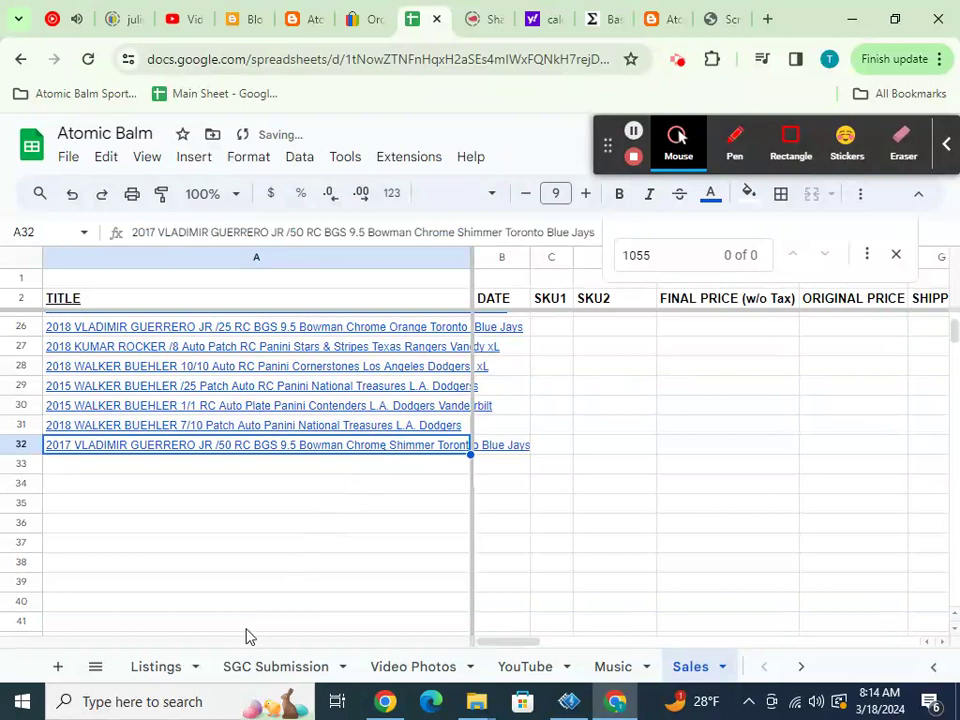
- On the Listings sheet, replace the title for SKU 0.1055 in cell B1055 with EMPTY
left_click(157, 666)
type("EMPTY")
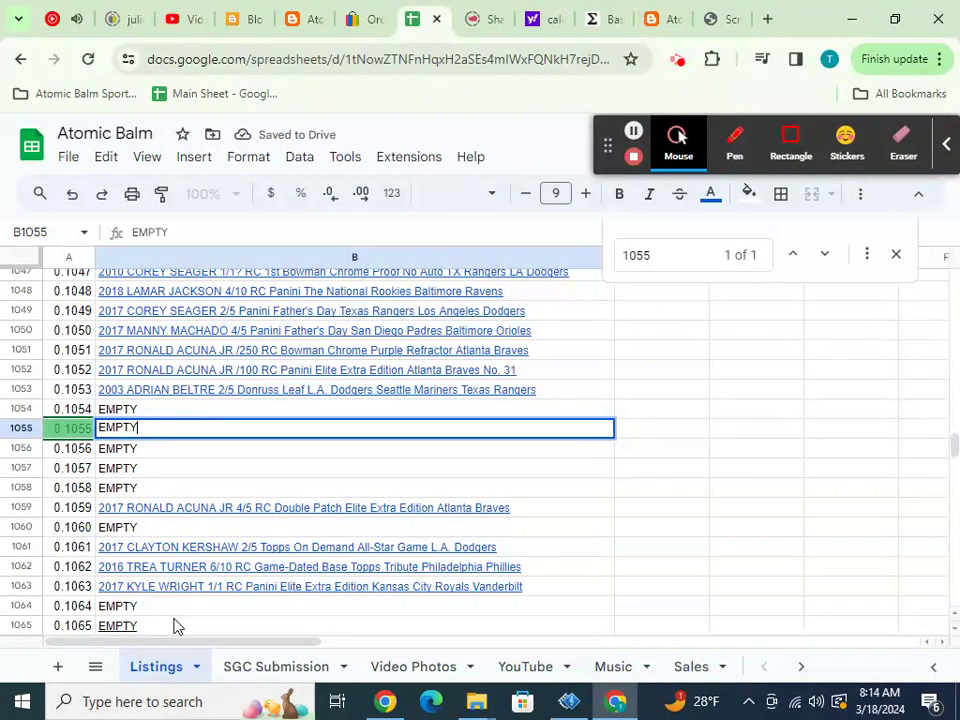
key("Return")
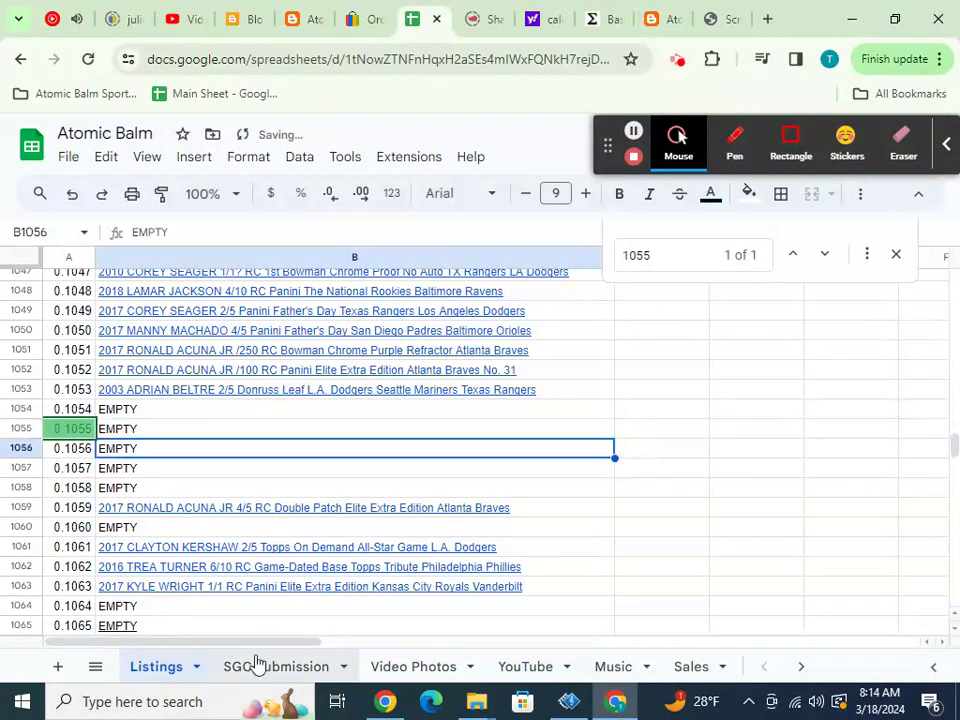
- Look up SKU number 0607 from the eBay 2016 Rafael Devers 10/10 order in the Listings sheet and copy its title from B607
left_click(352, 20)
scroll(569, 372, "up", 1)
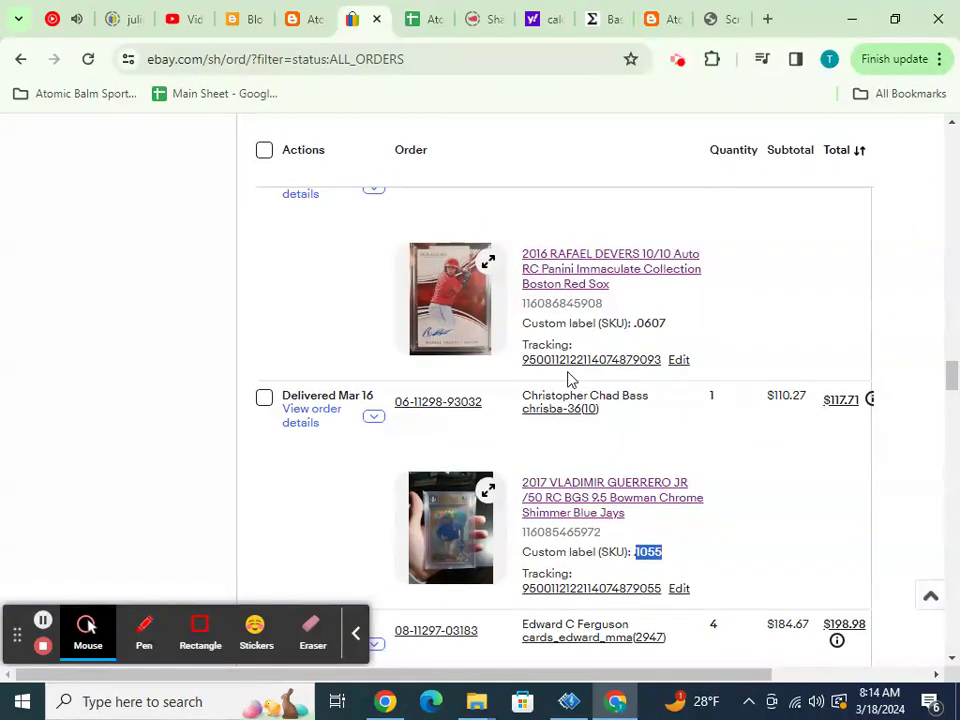
double_click(650, 323)
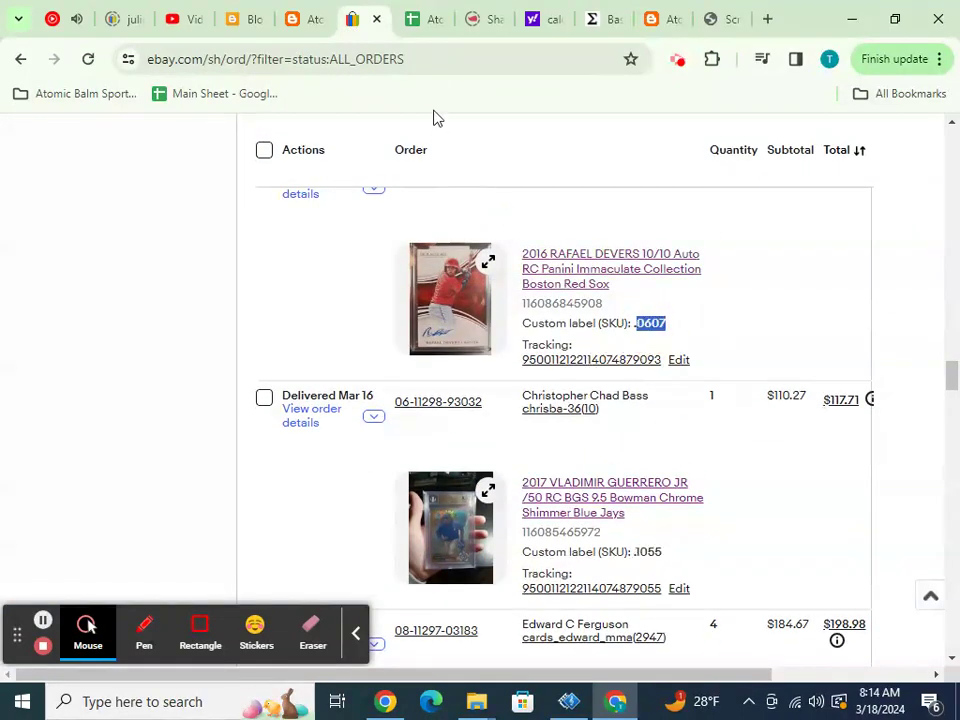
left_click(425, 19)
key("ctrl+f")
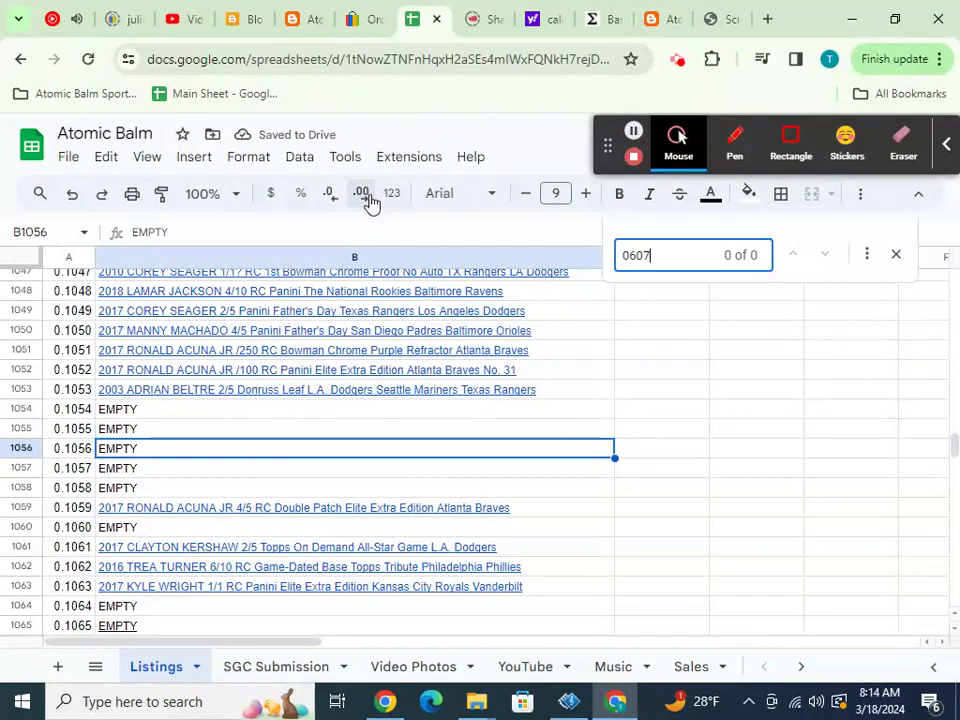
key("ctrl+v")
left_click(305, 284)
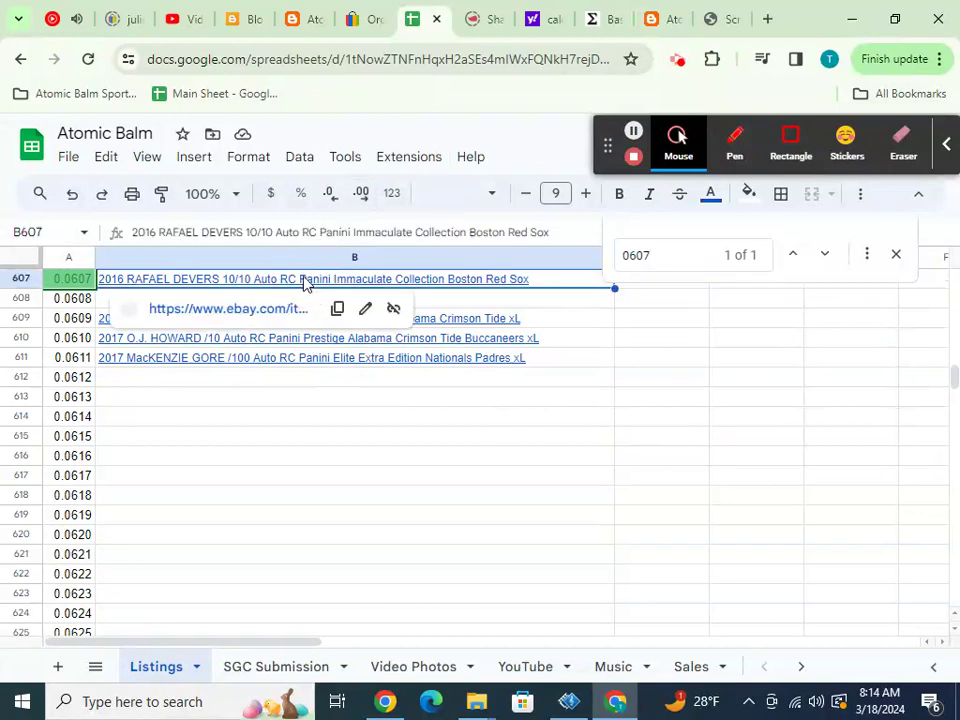
- Paste the copied 2016 Rafael Devers 10/10 Auto title into cell A33 of the Sales sheet
left_click(682, 667)
left_click(418, 471)
key("ctrl+v")
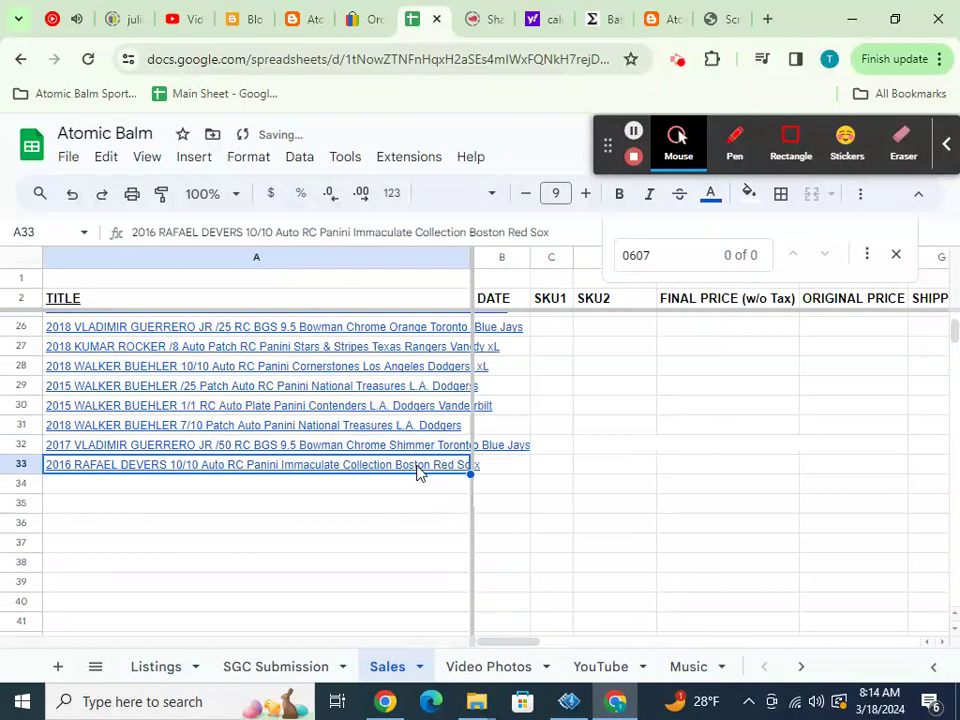
- On the Listings sheet, replace the title for SKU 0.0607 in cell B607 with EMPTY
left_click(145, 668)
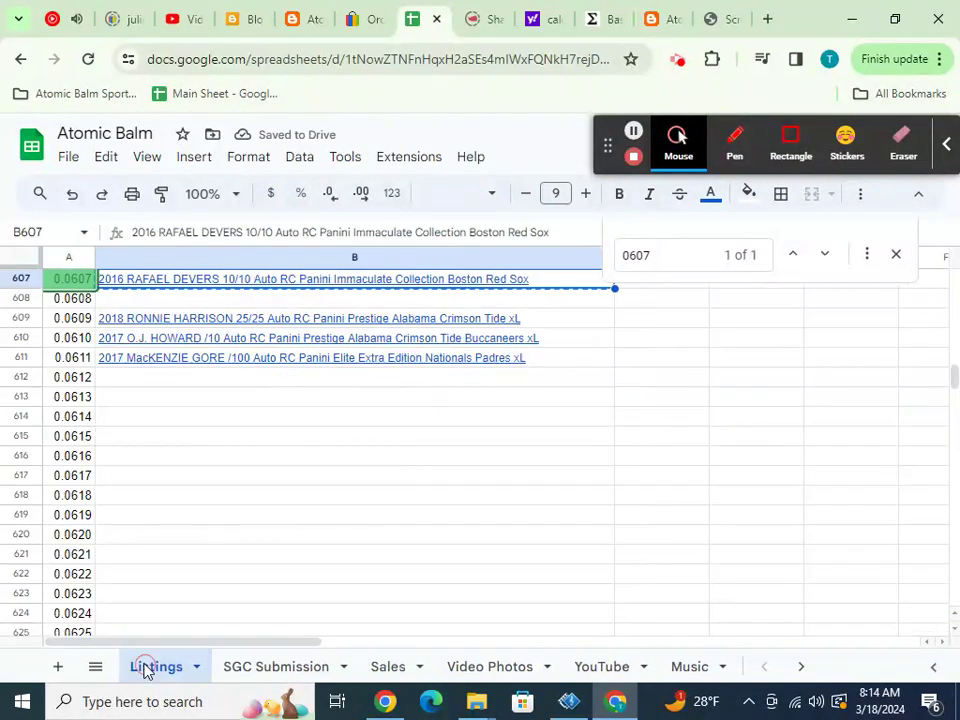
type("EMPTY")
key("Return")
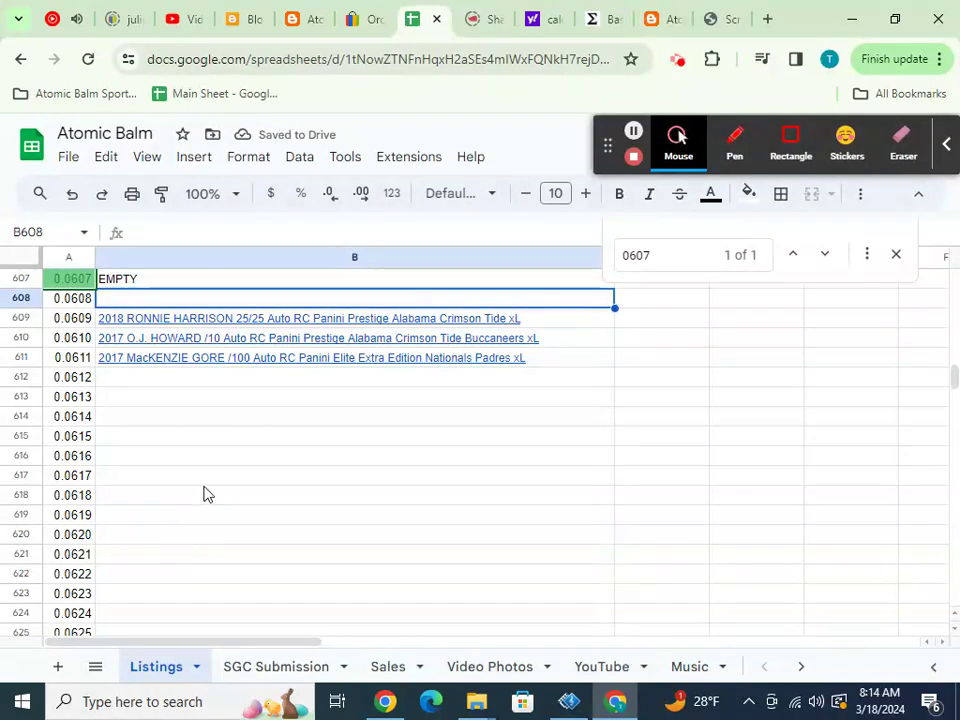
- Look up SKU number 1075 from the eBay 2015 Chris Sale 2/5 order in the Listings sheet and copy its title from B1075
left_click(364, 20)
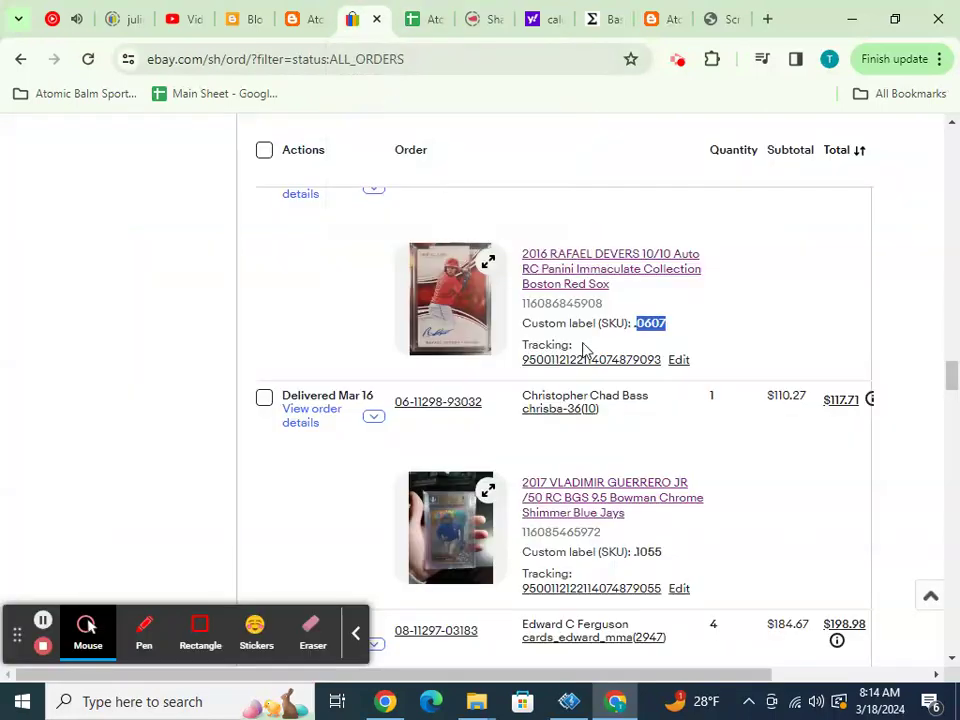
scroll(583, 350, "up", 3)
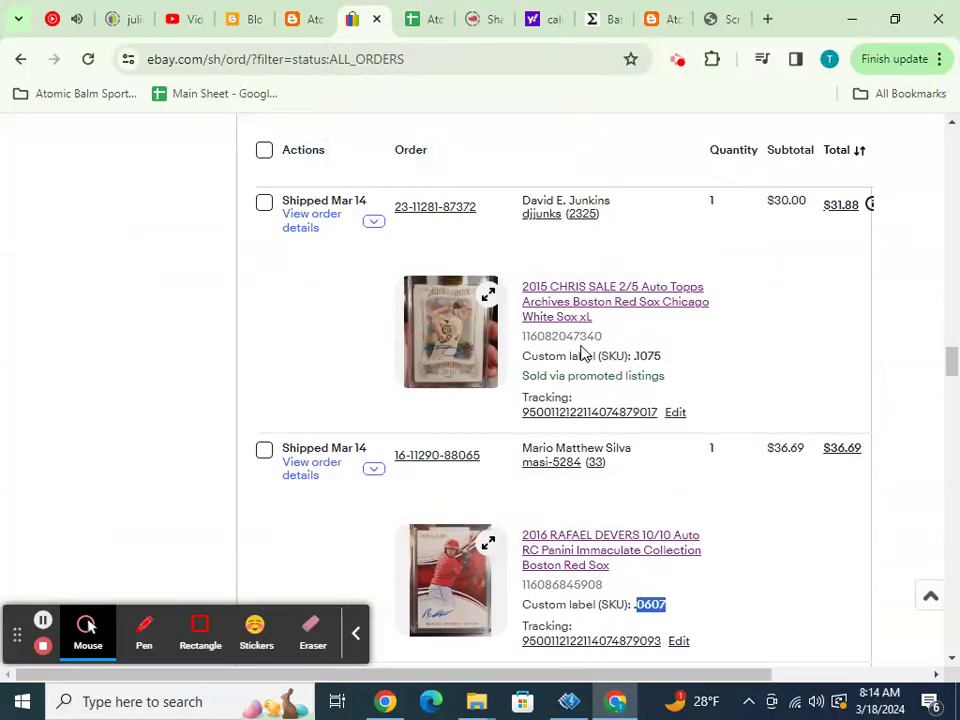
double_click(642, 356)
left_click(422, 20)
key("ctrl+v")
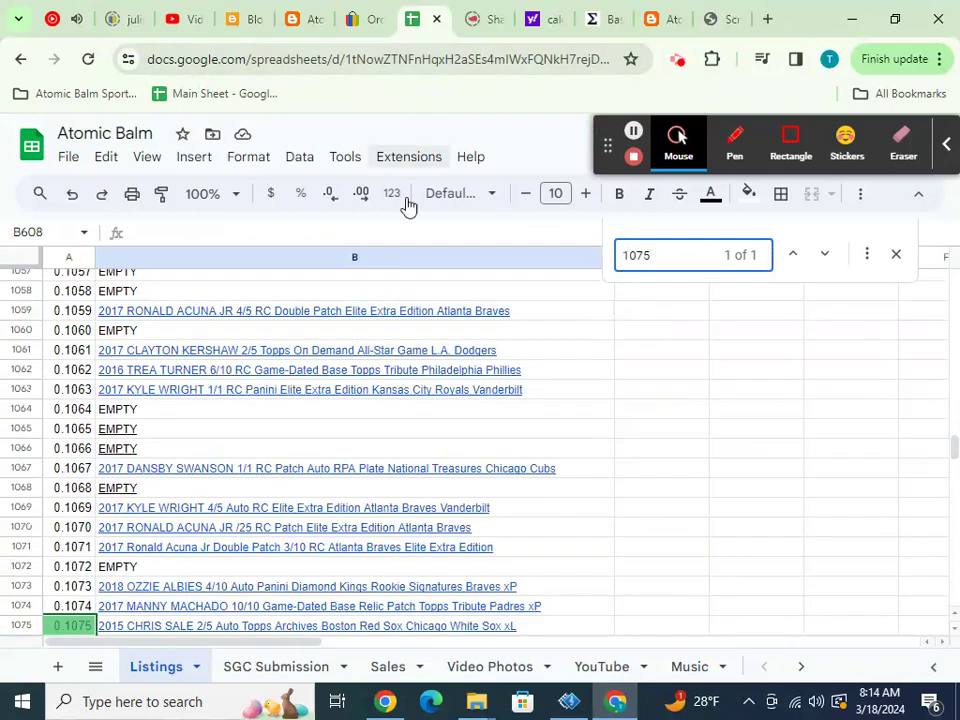
left_click(302, 626)
key("ctrl+c")
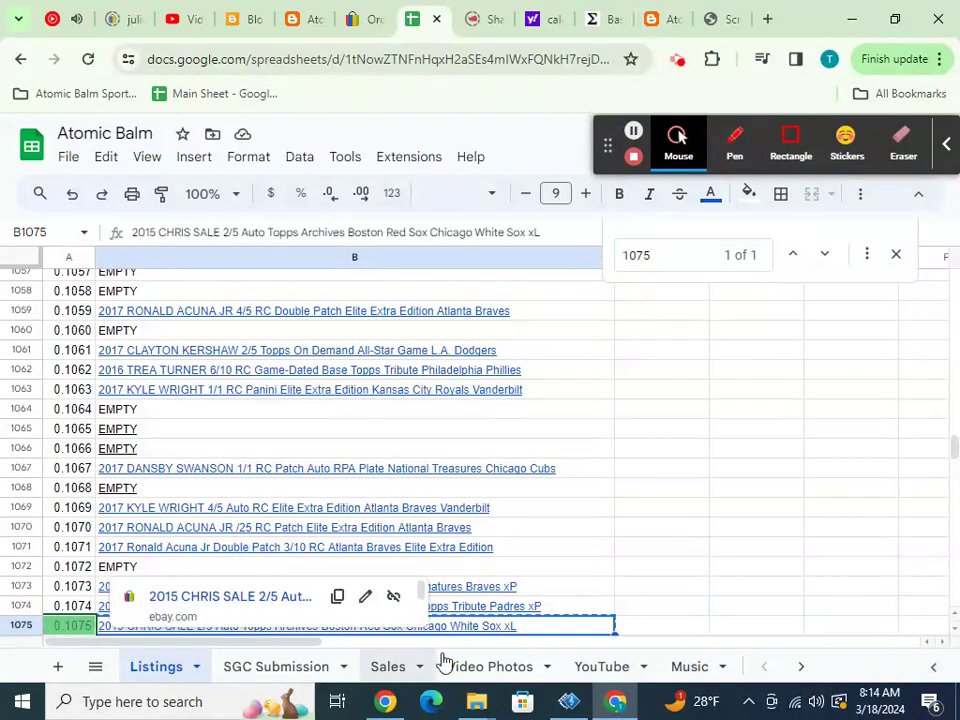
- Paste the copied 2015 Chris Sale 2/5 Auto title into cell A34 of the Sales sheet
left_click(382, 666)
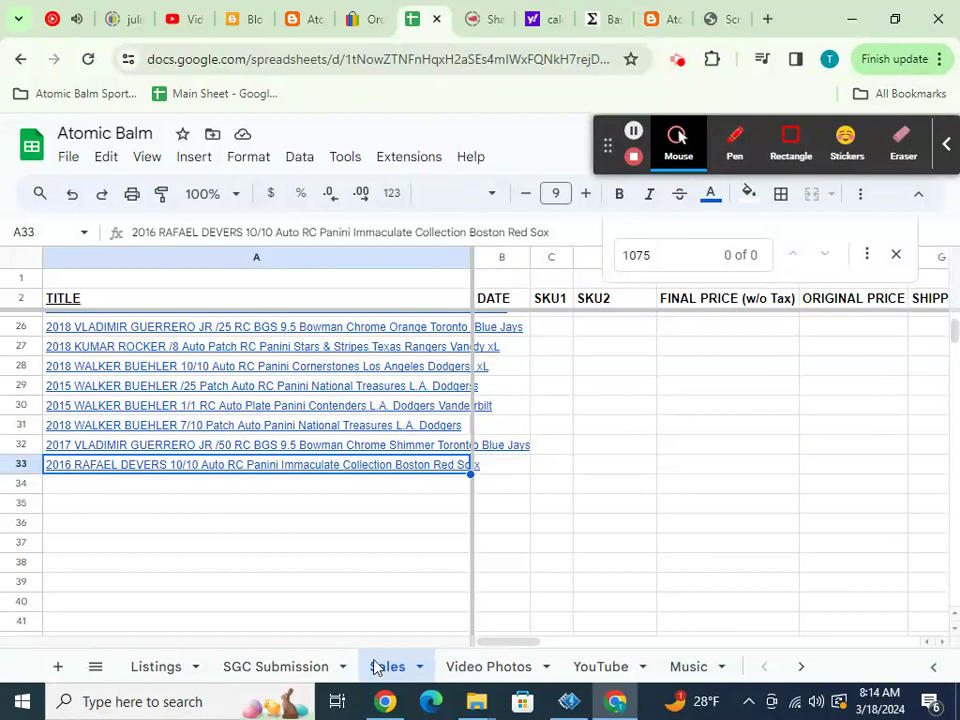
left_click(317, 489)
key("ctrl+v")
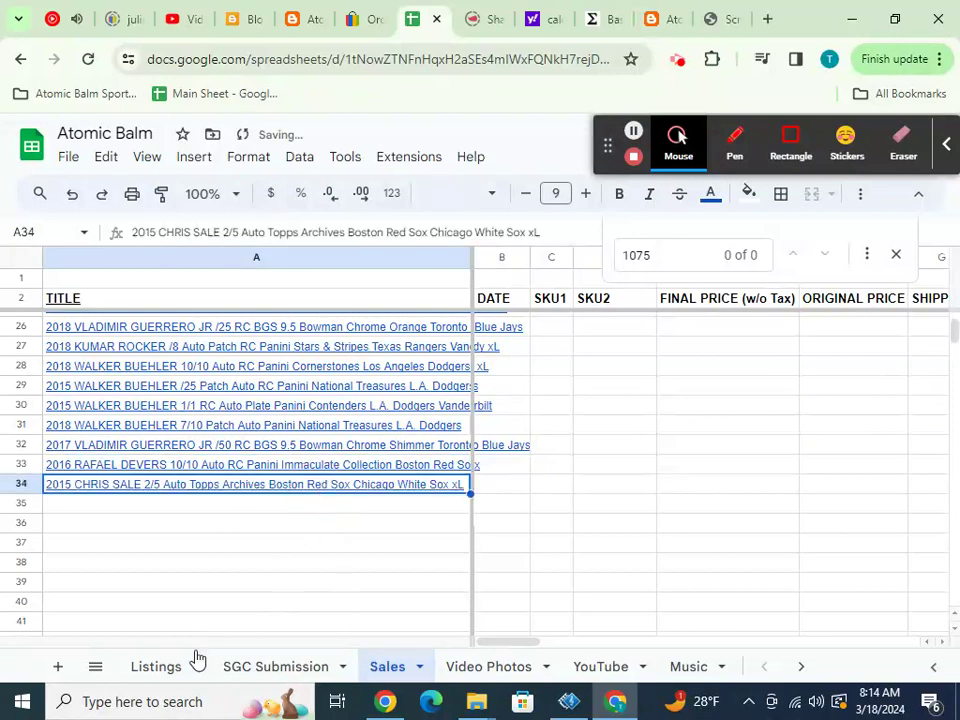
- On the Listings sheet, replace the title for SKU 0.1075 in cell B1075 with EMPTY
left_click(156, 666)
type("EMPTY")
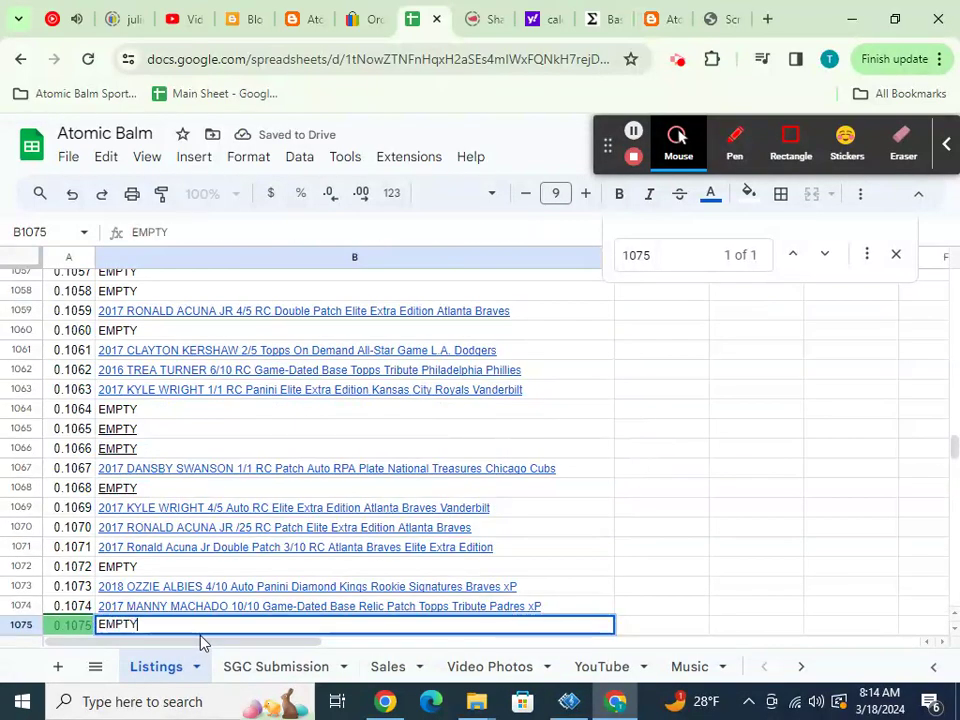
key("Return")
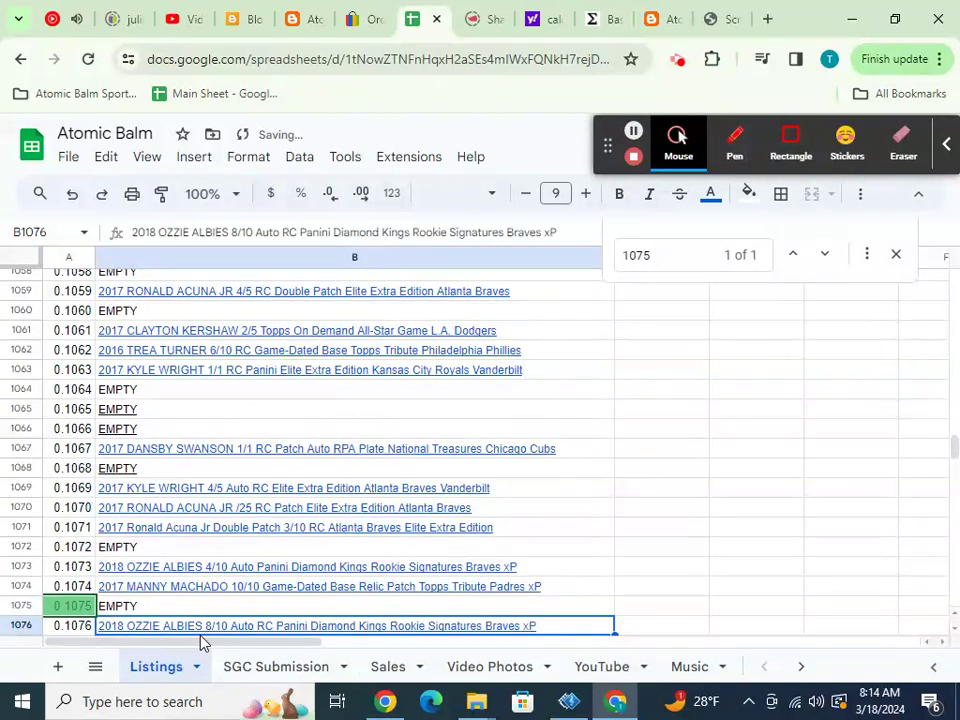
- Look up SKU number 1135 from the eBay 2018 Kumar Rocker /299 order in the spreadsheet's Listings sheet
left_click(368, 19)
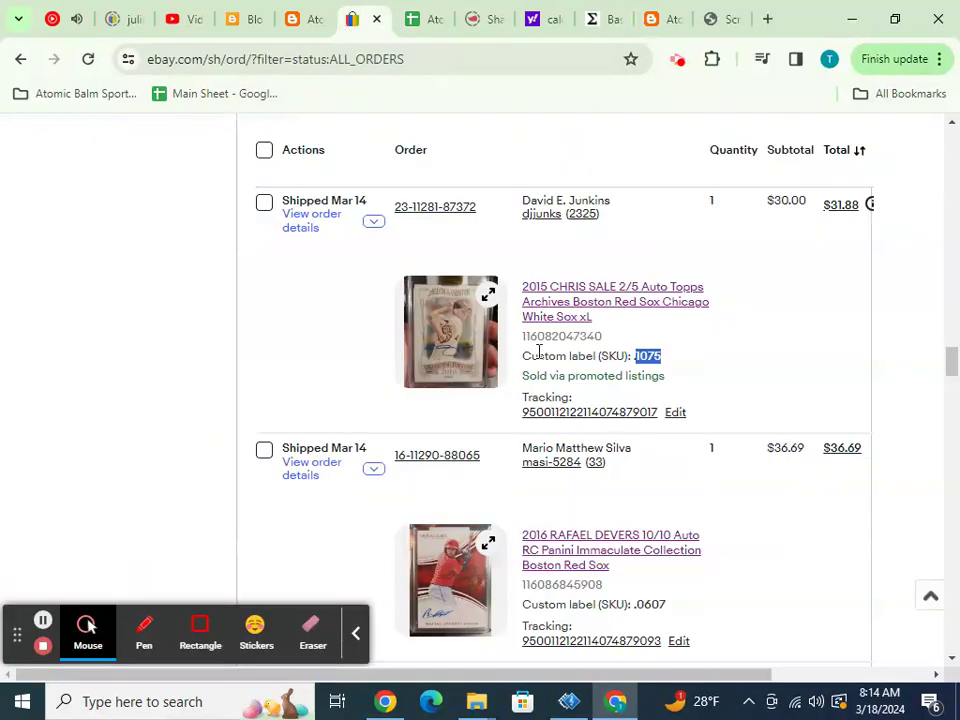
scroll(540, 352, "up", 5)
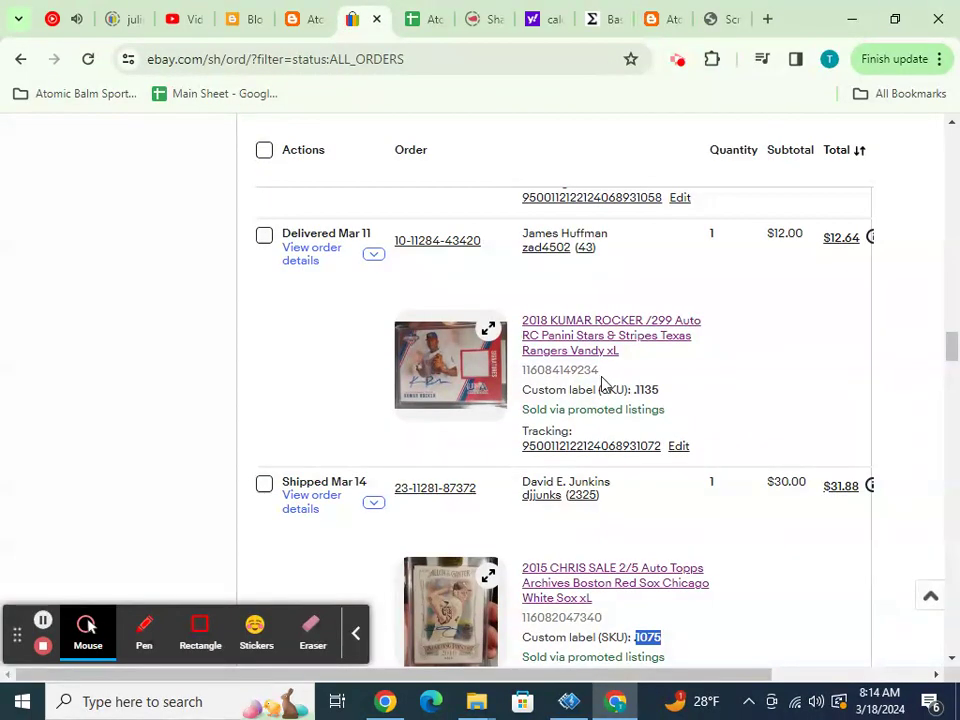
double_click(646, 390)
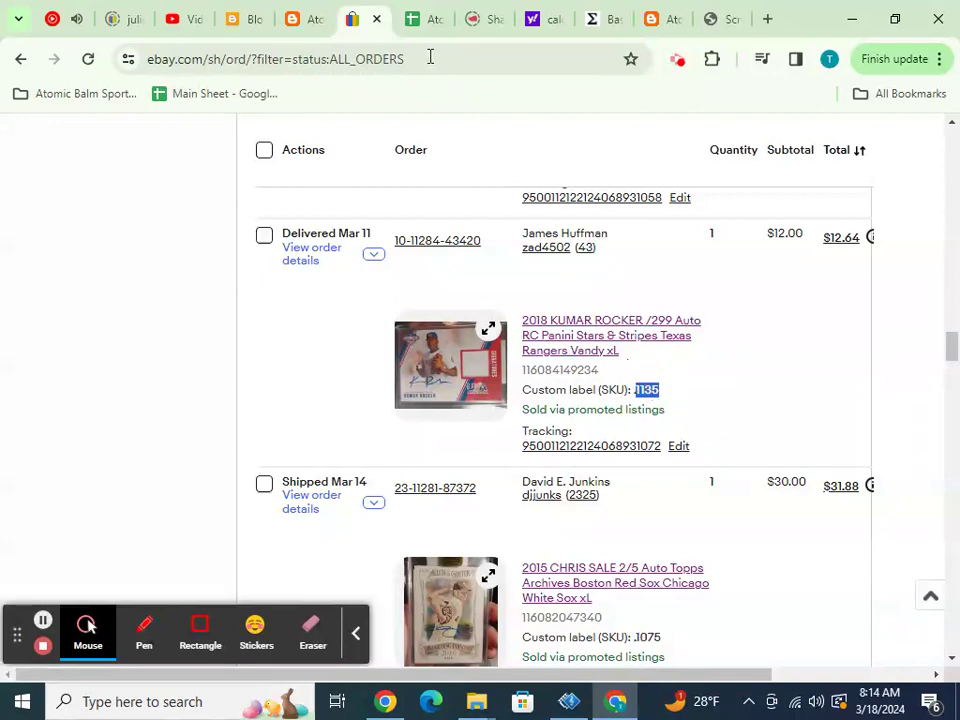
left_click(412, 19)
key("ctrl+f")
key("ctrl+v")
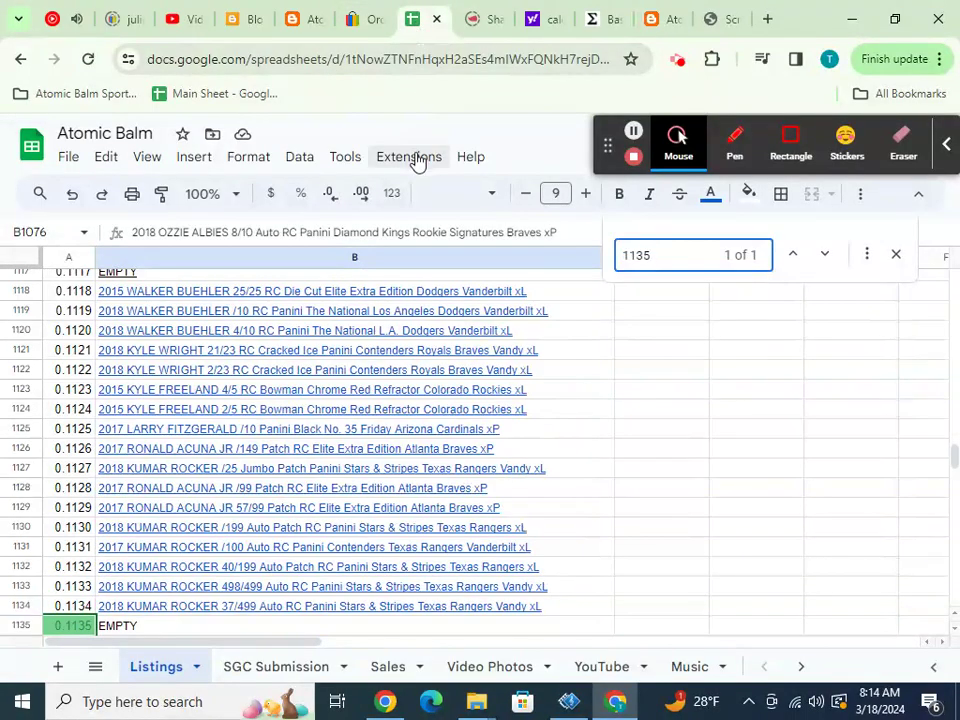
- Look up SKU number 0051 from the eBay 2017 Kumar Rocker 7/9 order in the spreadsheet's Listings sheet
left_click(372, 22)
scroll(645, 345, "up", 1)
scroll(646, 350, "up", 2)
double_click(641, 416)
left_click(430, 25)
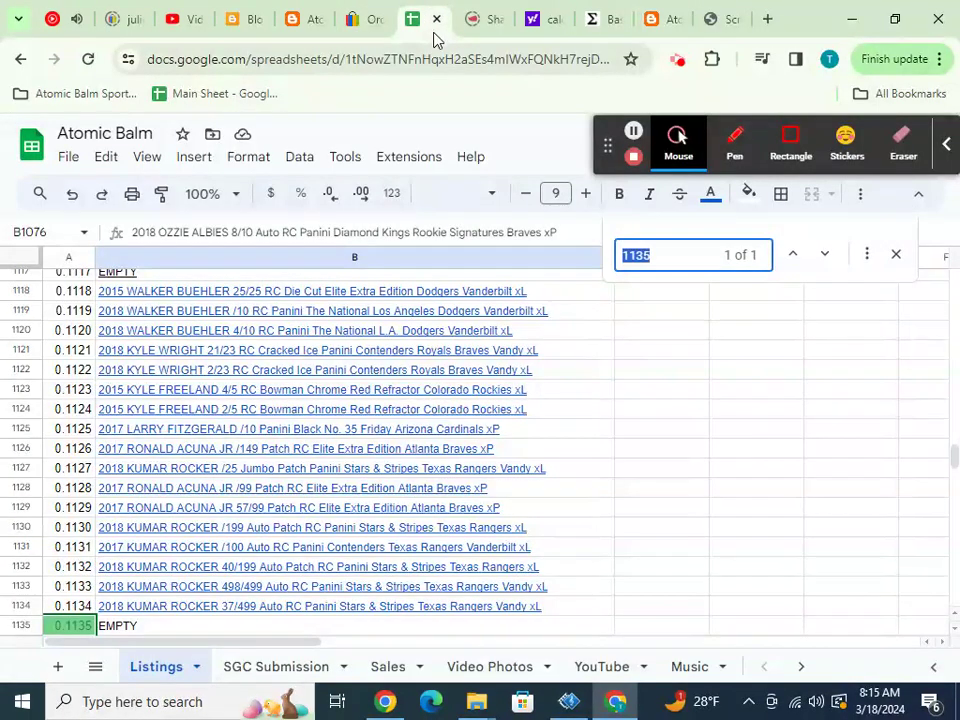
key("ctrl+v")
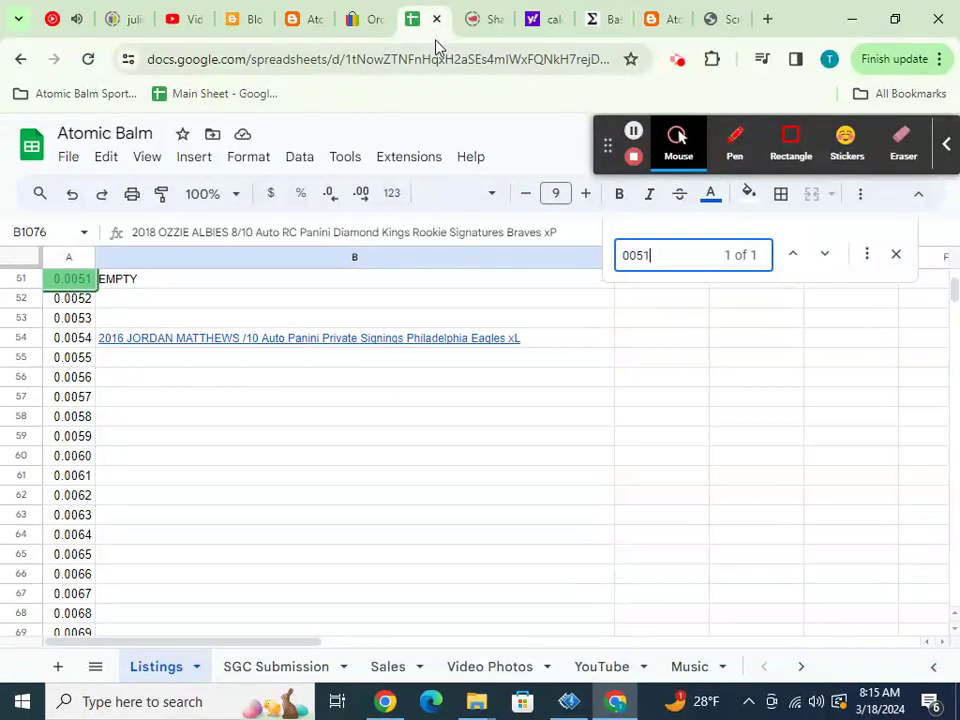
- Look up SKU number 0598 from the eBay 2017 Taywan Taylor /23 order in the spreadsheet's Listings sheet
left_click(377, 24)
scroll(605, 272, "up", 1)
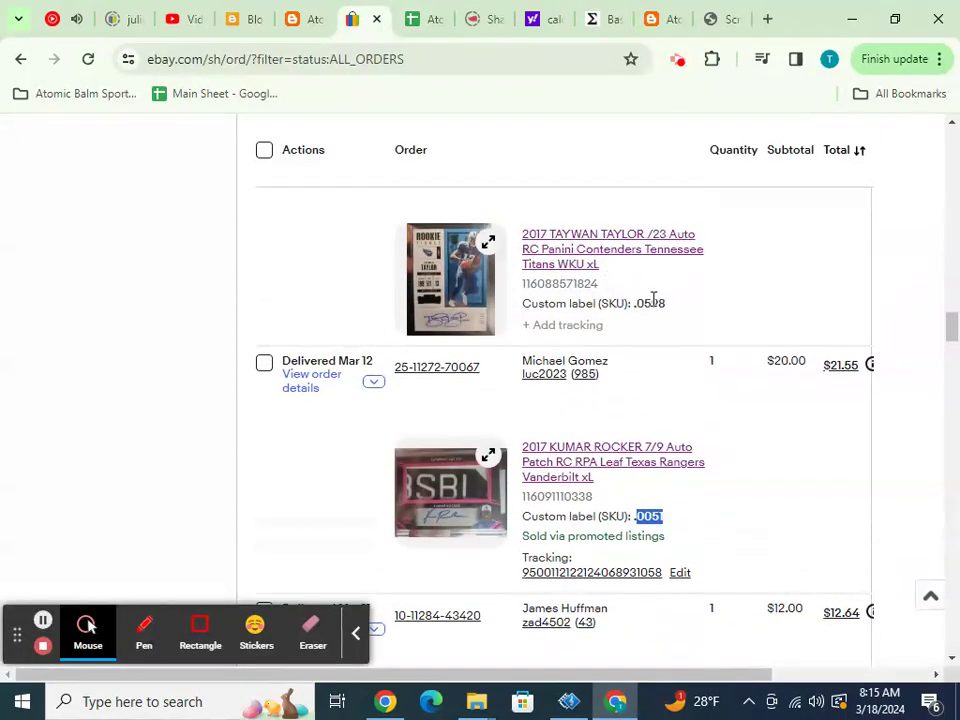
double_click(651, 302)
left_click(420, 21)
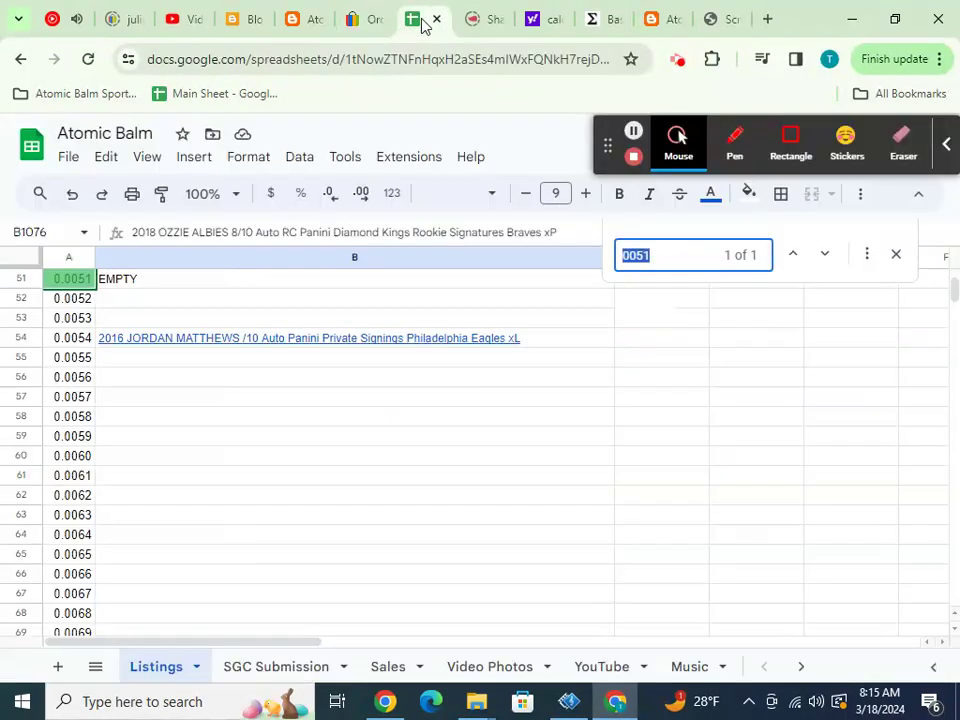
key("ctrl+v")
- Look up SKU number 0735 from the eBay 2019 Jonathan India /10 order in the Listings sheet and copy its title from B735
left_click(366, 22)
scroll(580, 268, "up", 3)
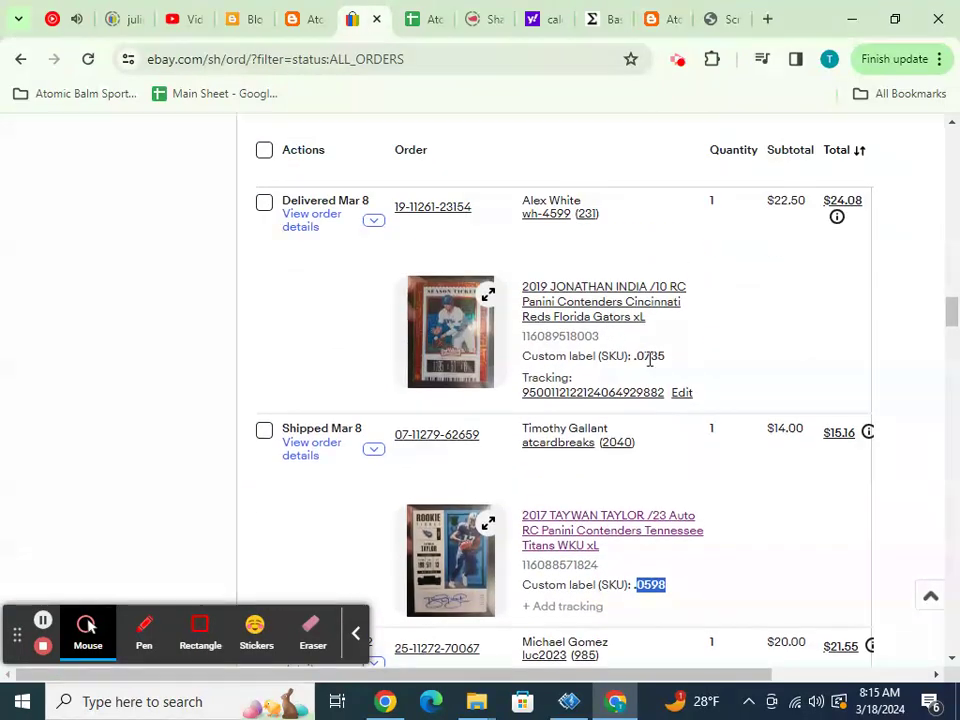
double_click(649, 356)
left_click(418, 20)
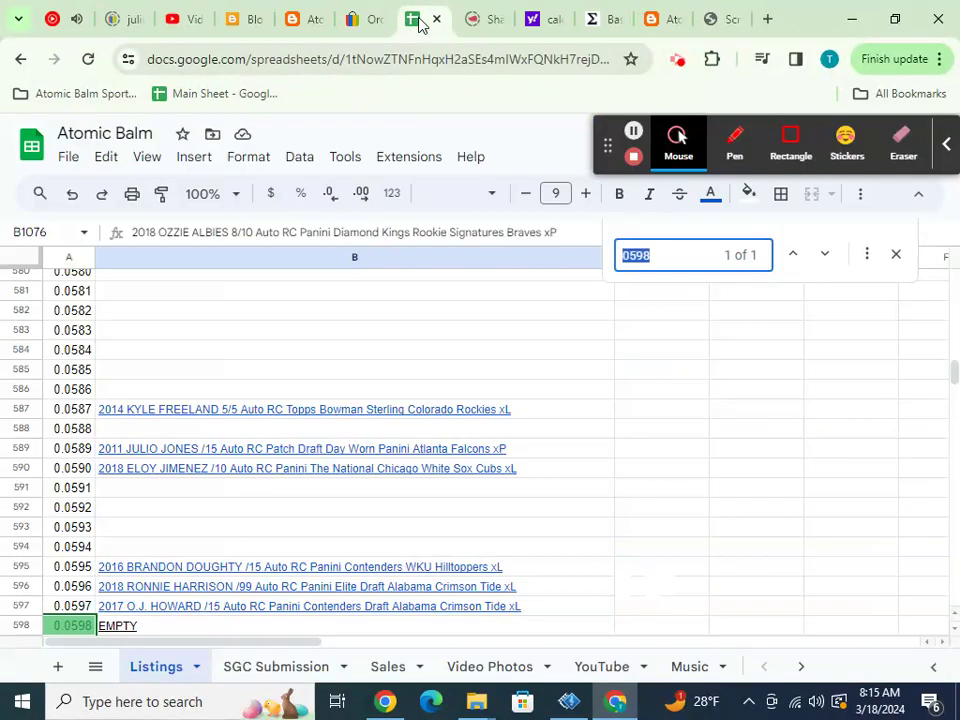
key("ctrl+v")
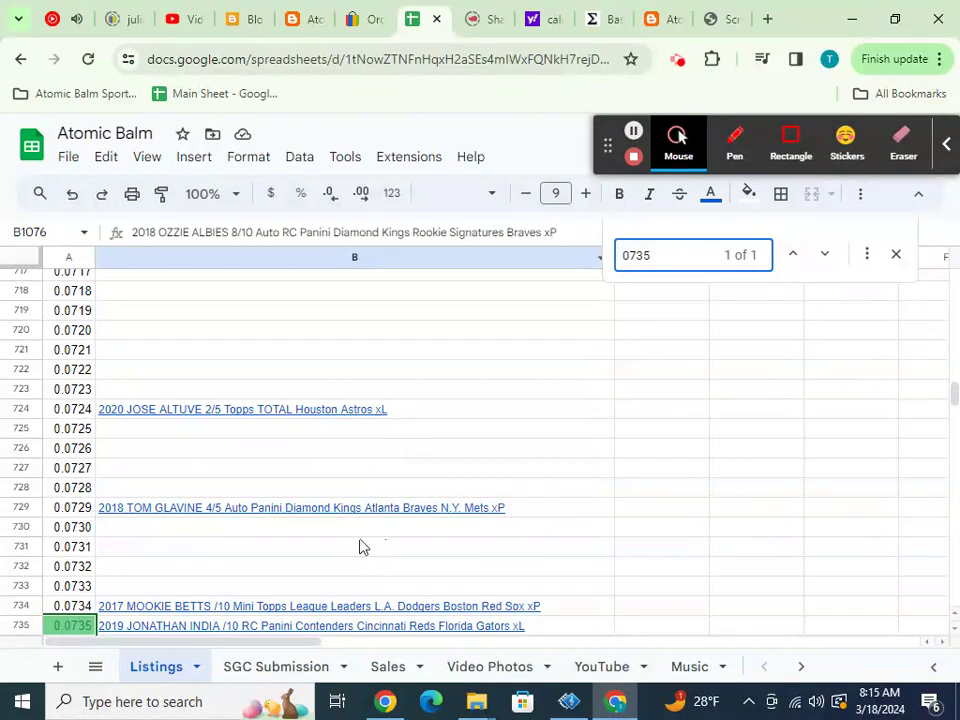
left_click(393, 628)
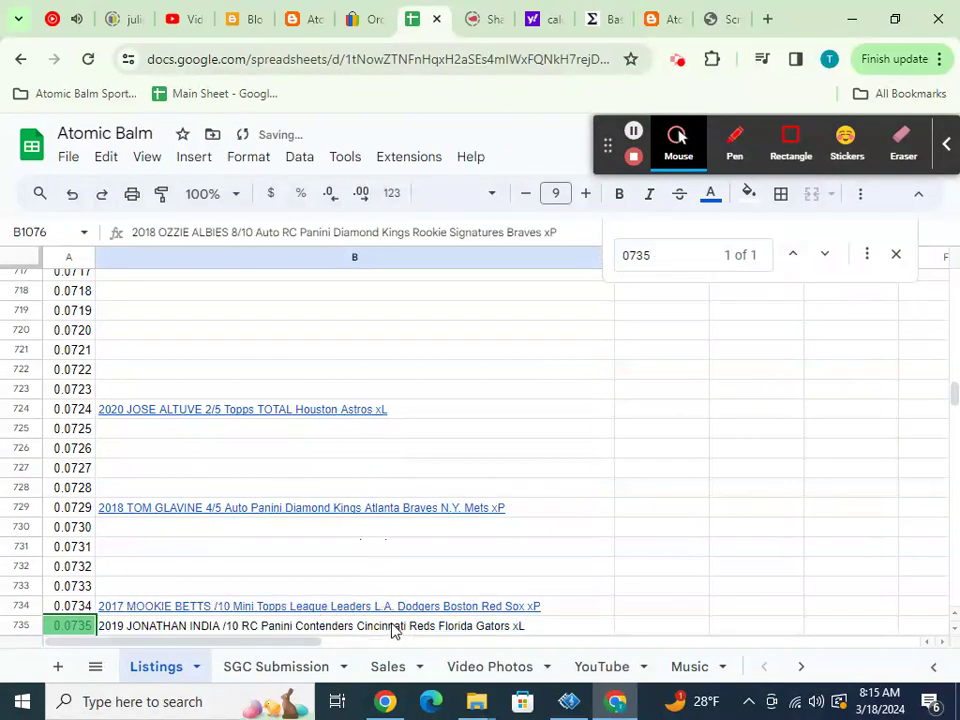
left_click(393, 626)
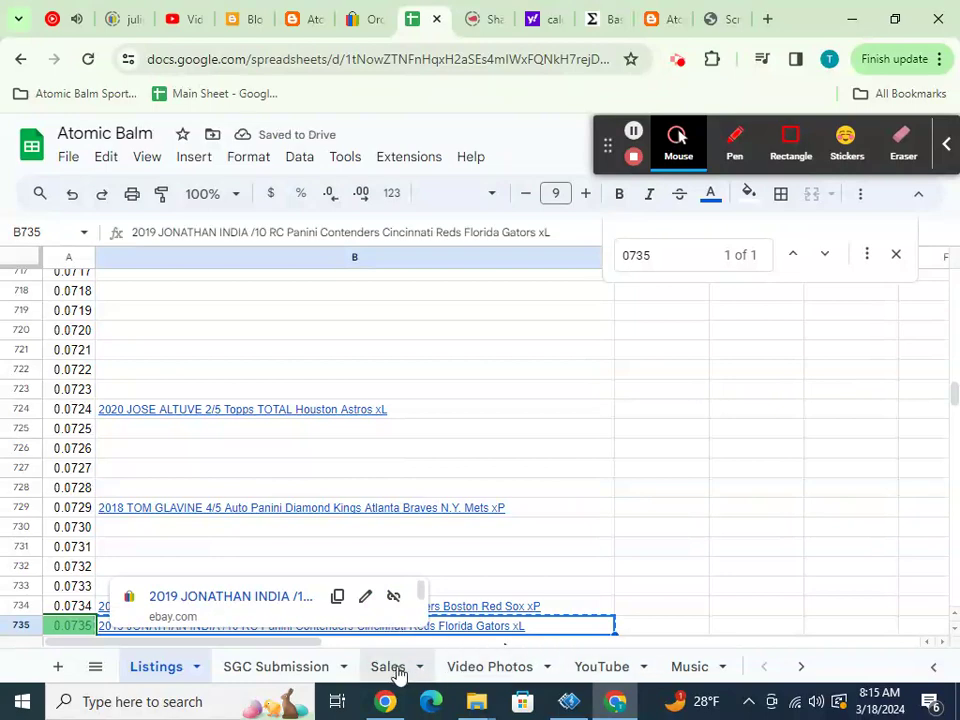
- Paste the copied 2019 Jonathan India /10 title into cell A35 of the Sales sheet and fit column A's width to its titles
left_click(390, 667)
left_click(378, 510)
type("2019 JONATHAN INDIA /10 RC Panini Contenders Cincinnati Reds Florida Gators xL")
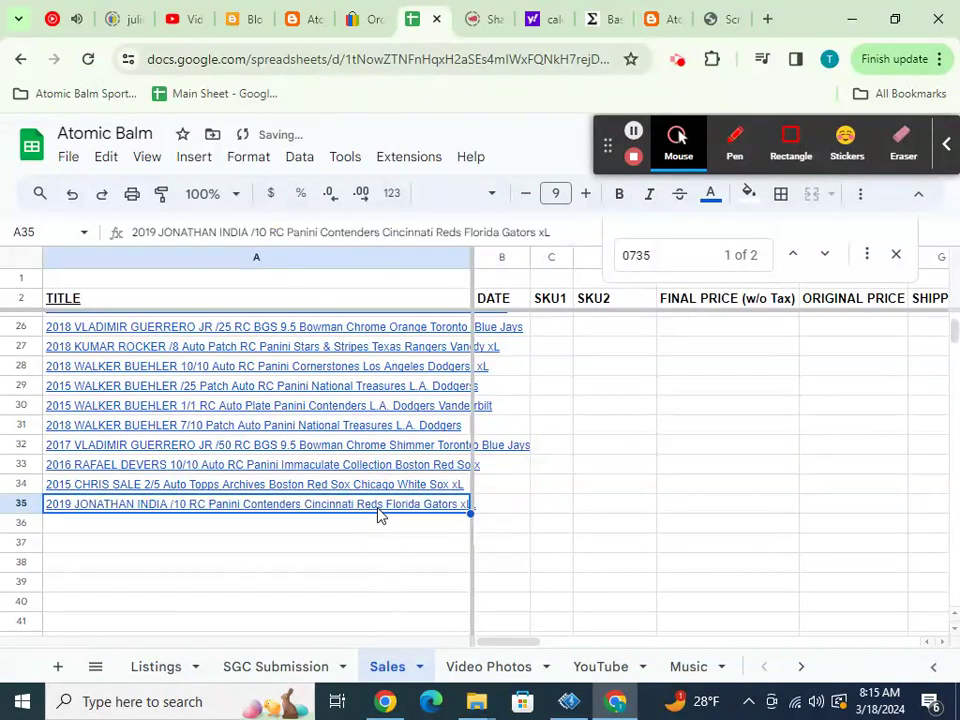
double_click(471, 258)
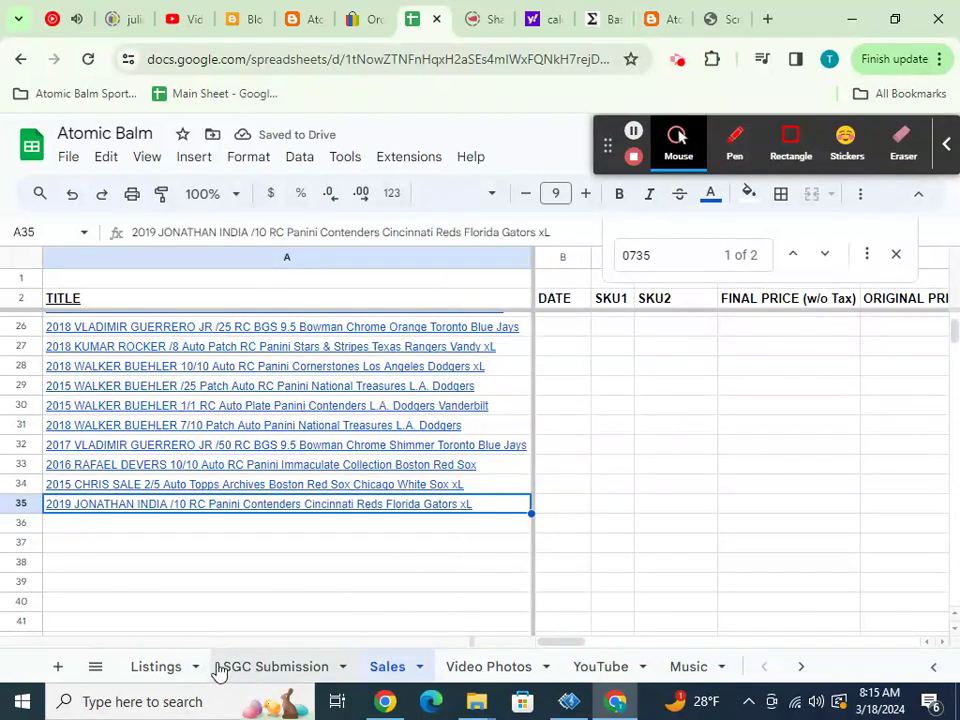
- Copy SKU number 0663 from the eBay 2018 Eloy Jimenez /10 order and return to the spreadsheet
left_click(371, 22)
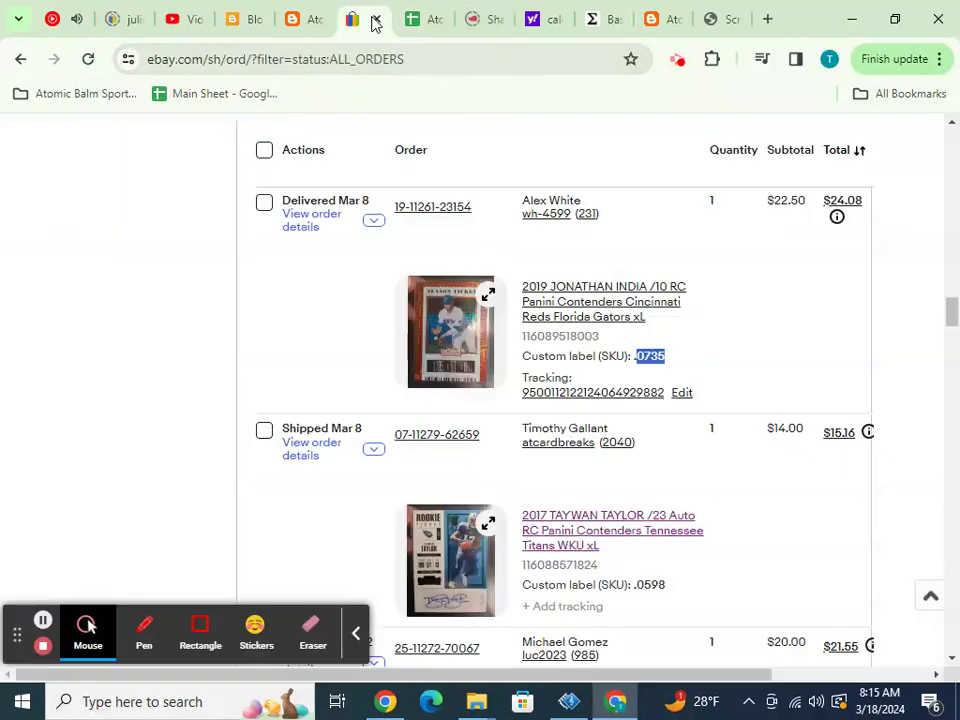
scroll(634, 316, "up", 2)
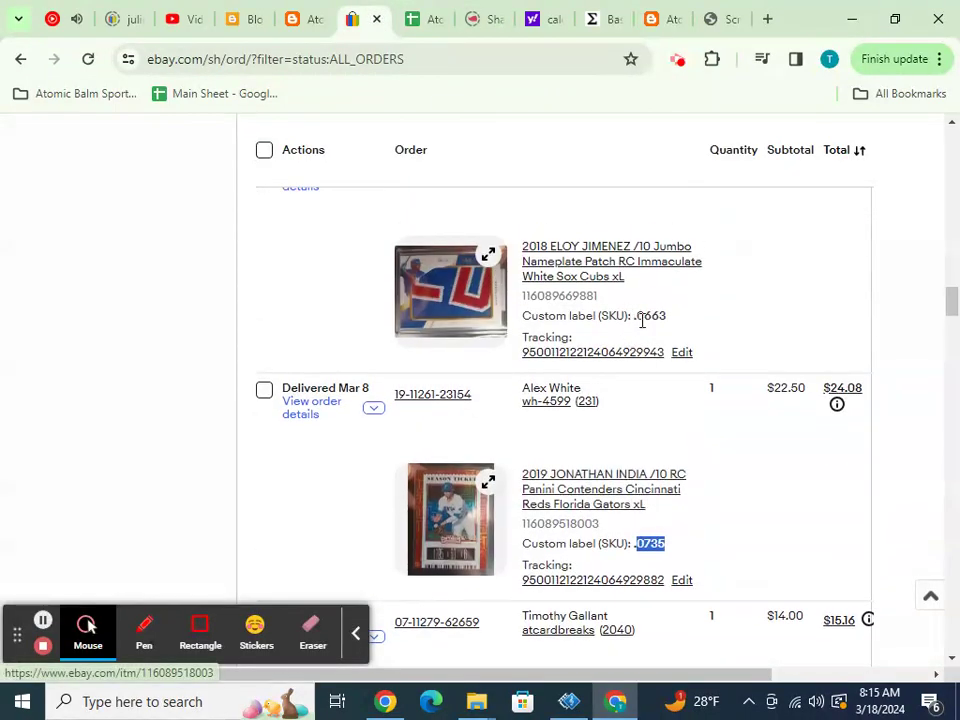
double_click(648, 314)
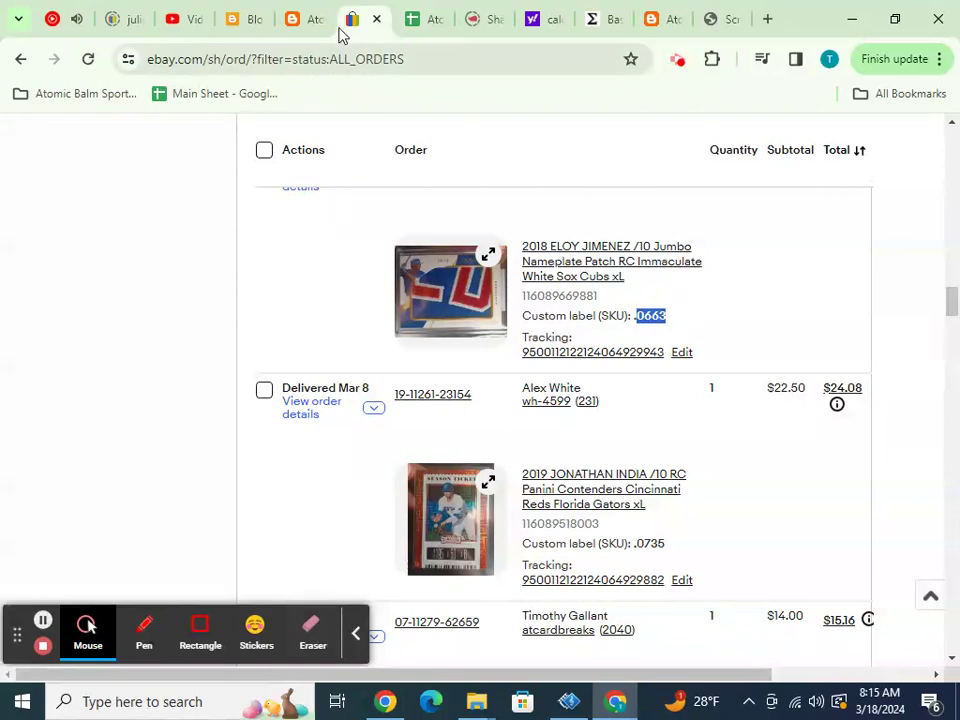
left_click(405, 28)
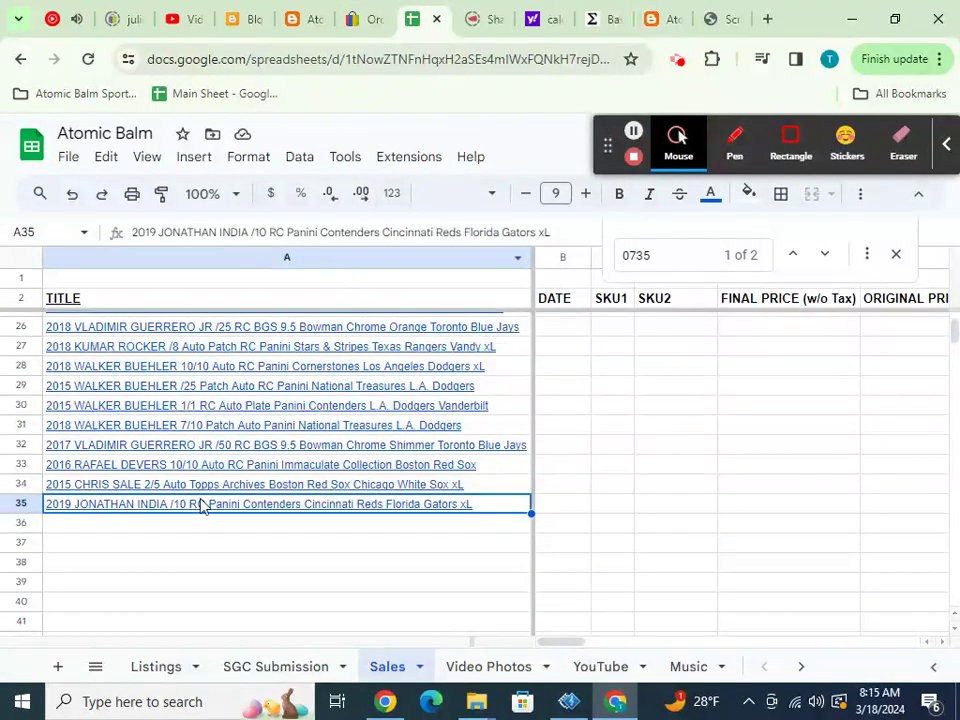
- Mark the 2019 Jonathan India /10 listing slot in cell B735 of the Listings sheet as EMPTY
left_click(140, 670)
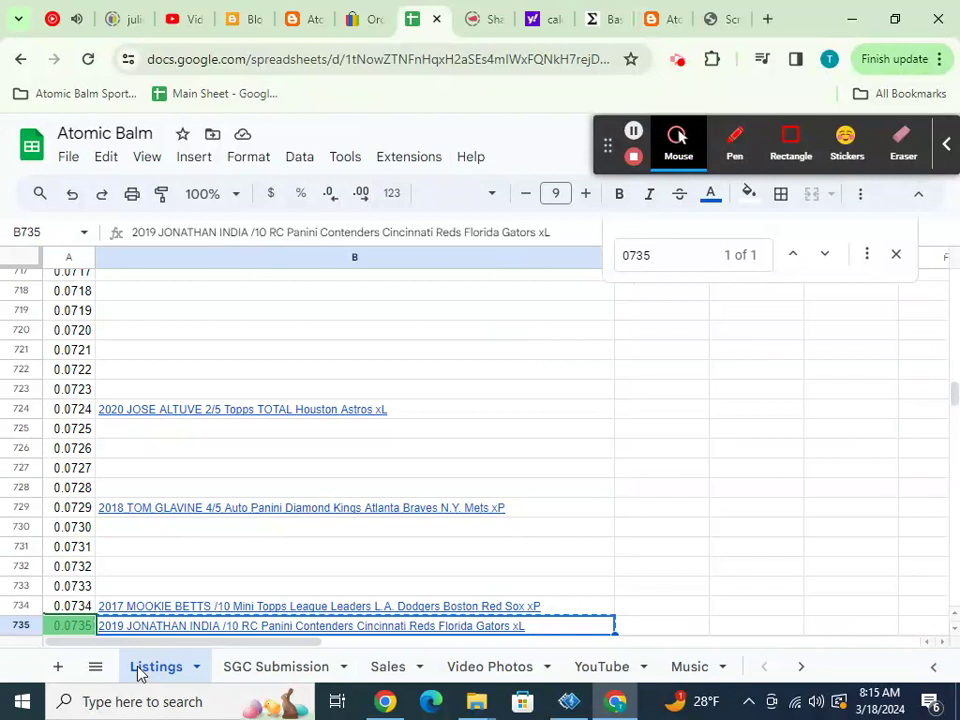
type("EMPTY")
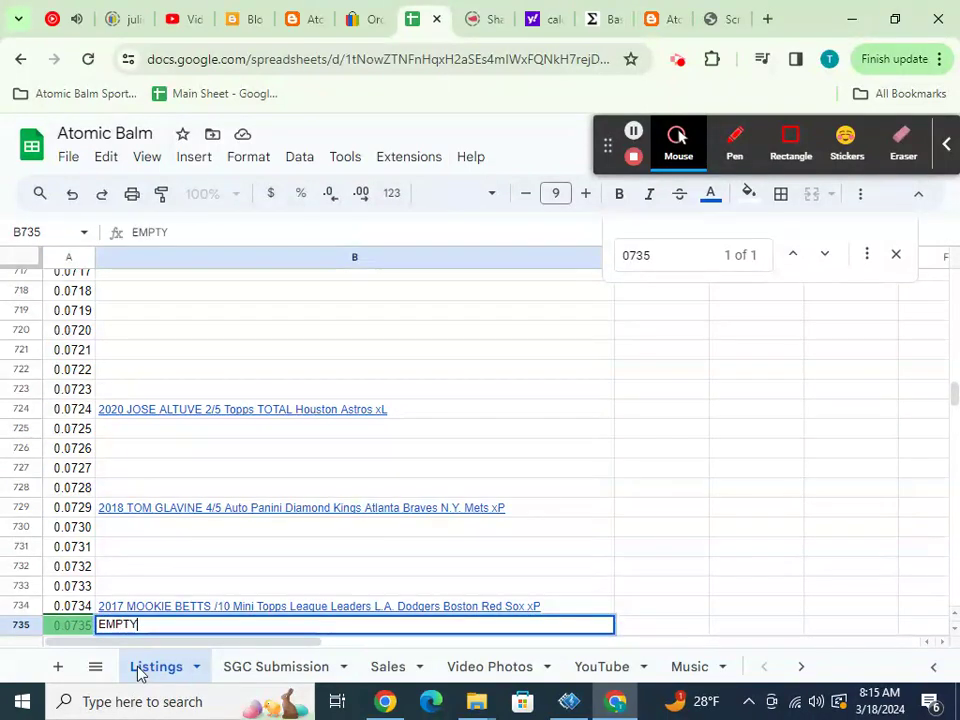
key("Return")
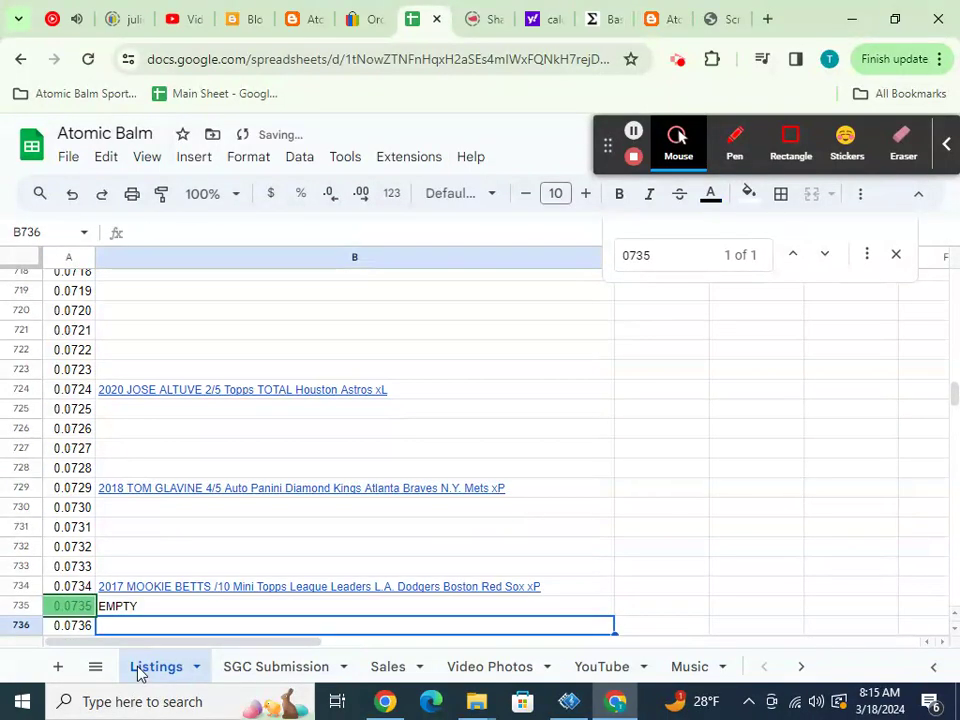
- Find SKU number 0663 in the Listings sheet and copy the 2018 Eloy Jimenez /10 title from B663
key("ctrl+f")
type("0663")
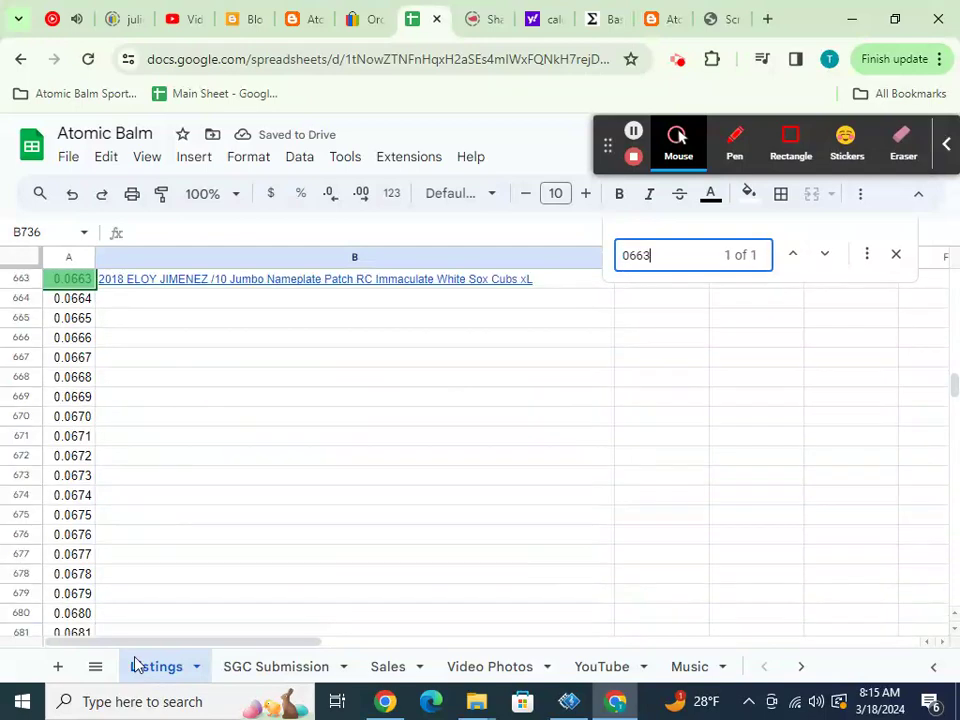
left_click(214, 284)
key("ctrl+c")
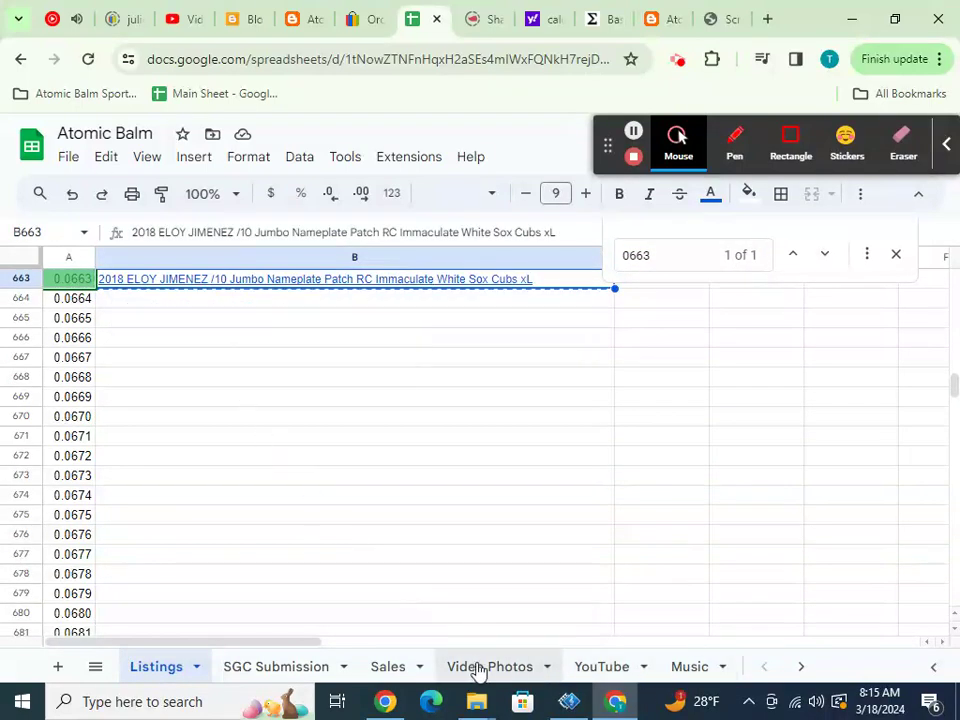
- Paste the Eloy Jimenez title into cell A36 of the Sales sheet and mark B663 in Listings as EMPTY
left_click(388, 667)
left_click(362, 526)
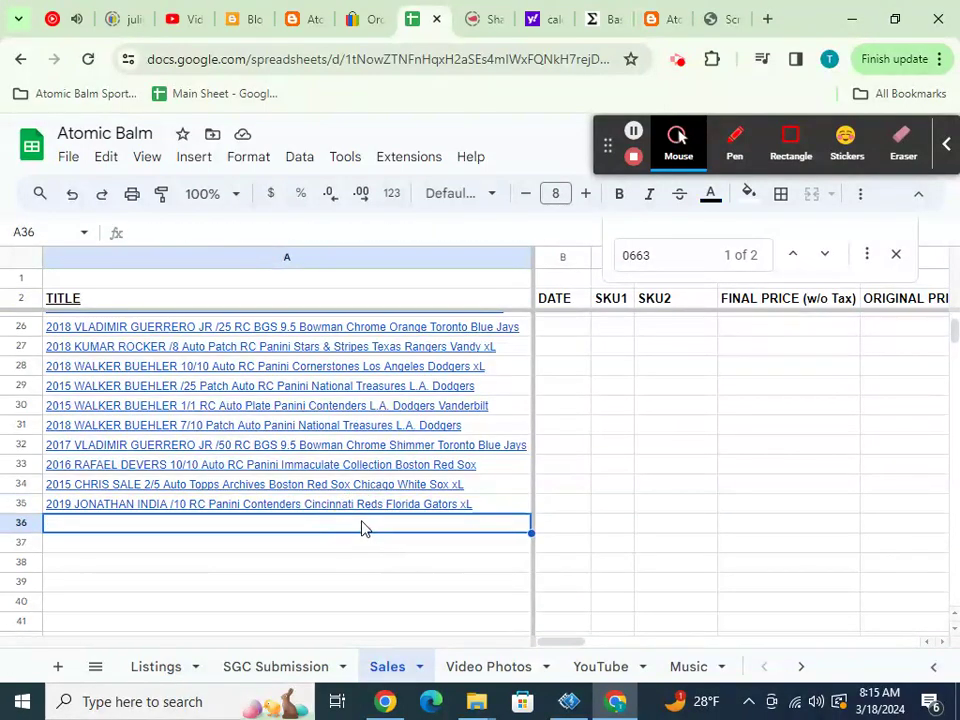
key("ctrl+v")
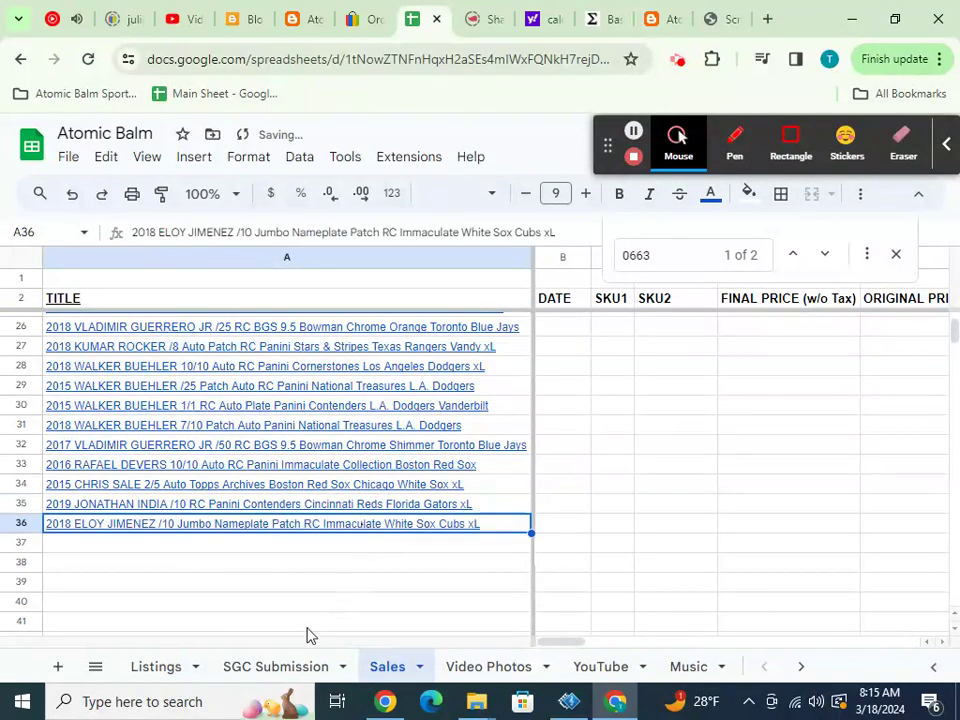
left_click(157, 667)
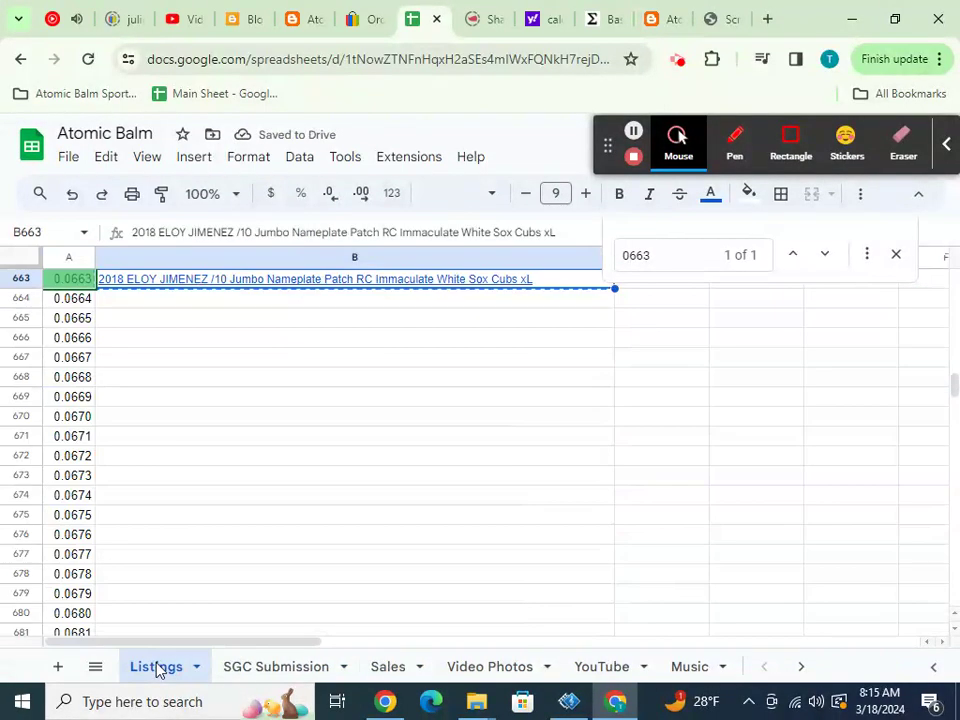
type("EM")
key("Return")
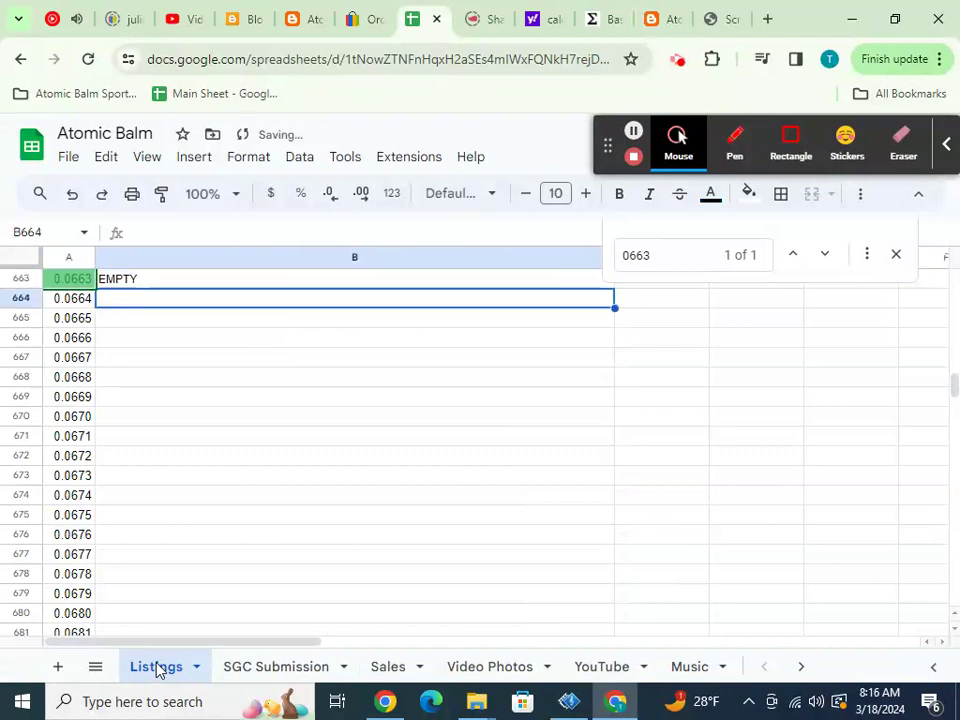
- Look up SKU number 0077 from the eBay 2018 Walker Buehler 1/99 order in the Listings sheet and copy its title from B77
left_click(356, 28)
scroll(602, 400, "up", 2)
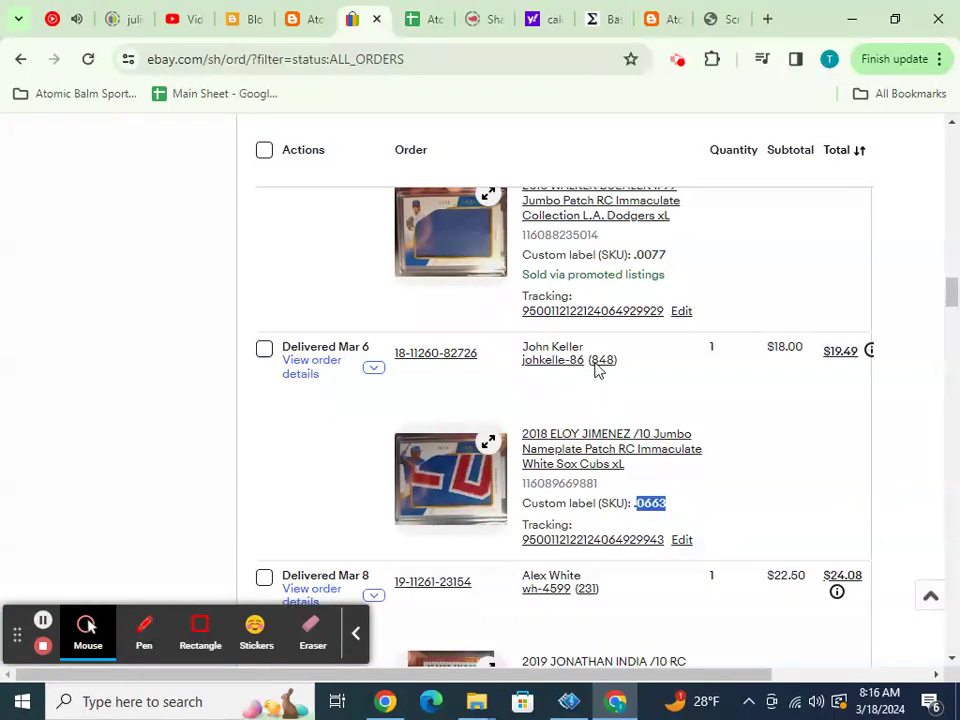
double_click(649, 255)
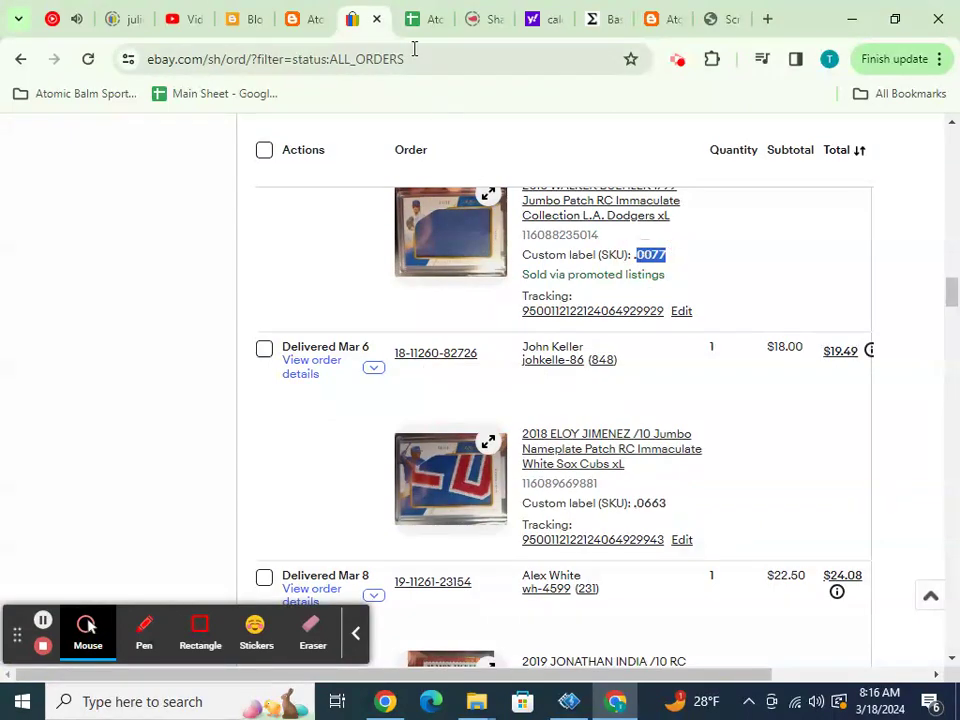
left_click(412, 19)
key("ctrl+f")
key("ctrl+v")
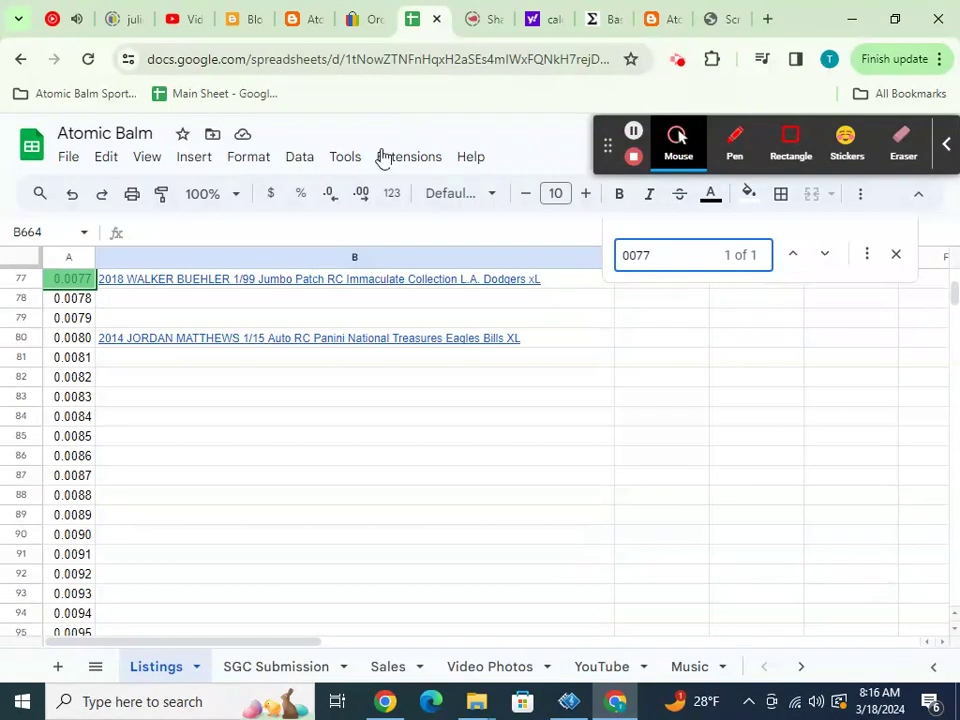
left_click(321, 281)
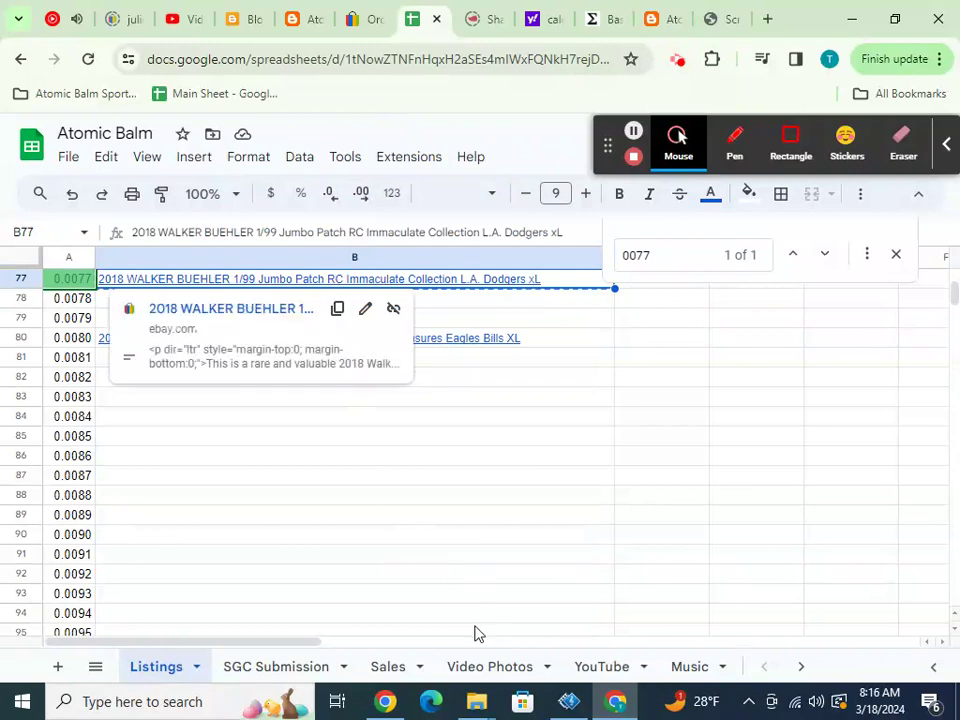
- Paste the Walker Buehler 1/99 title into cell A37 of the Sales sheet and mark B77 in Listings as EMPTY
left_click(385, 677)
left_click(365, 548)
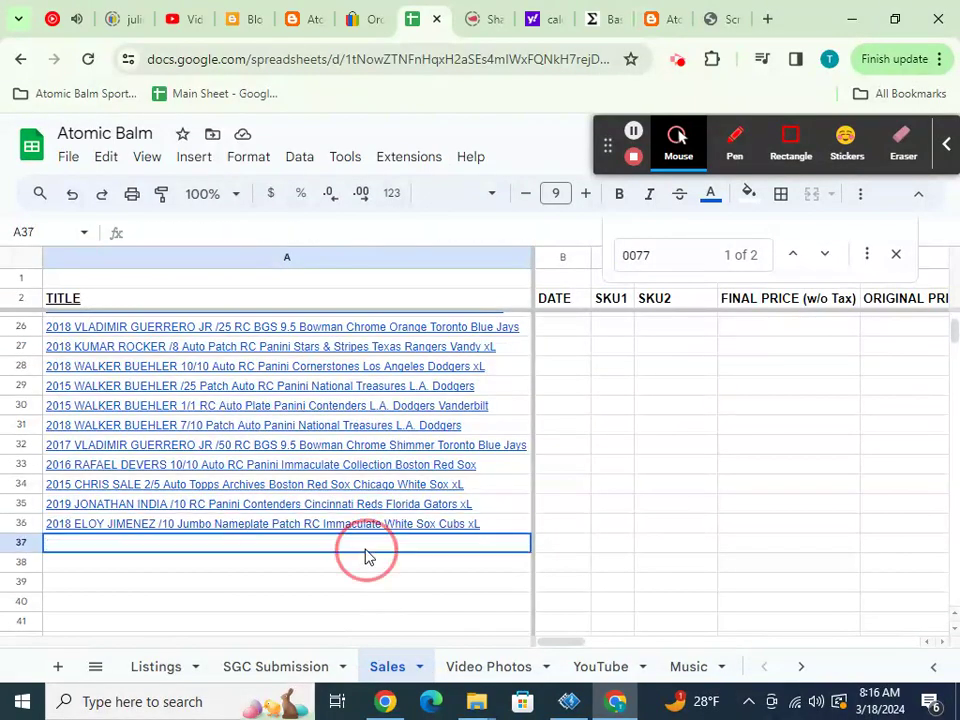
key("ctrl+v")
left_click(163, 667)
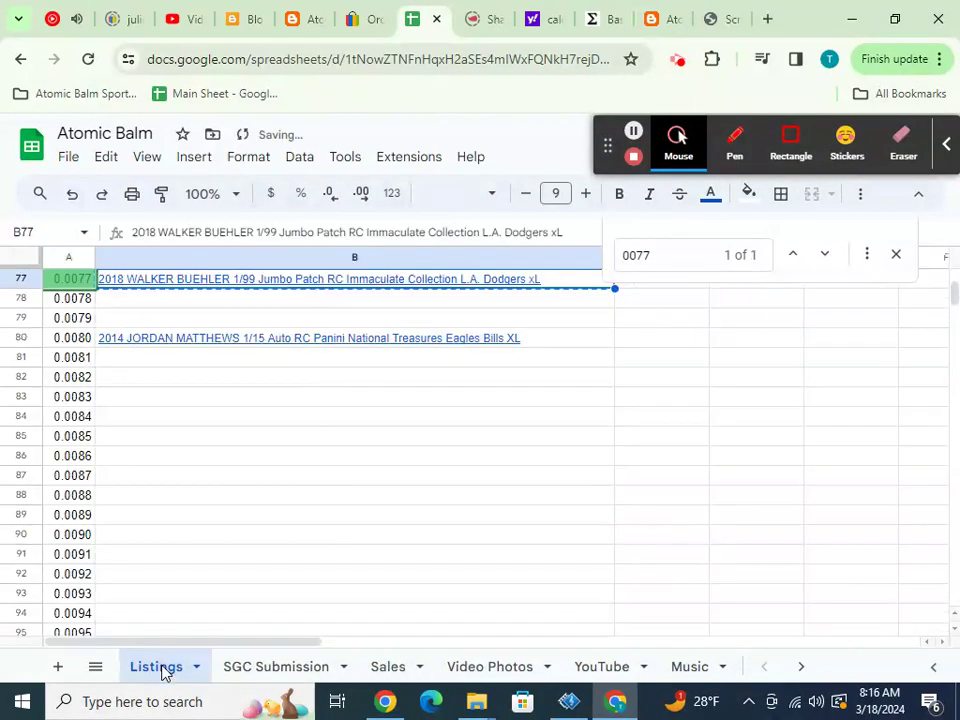
type("EMPTY")
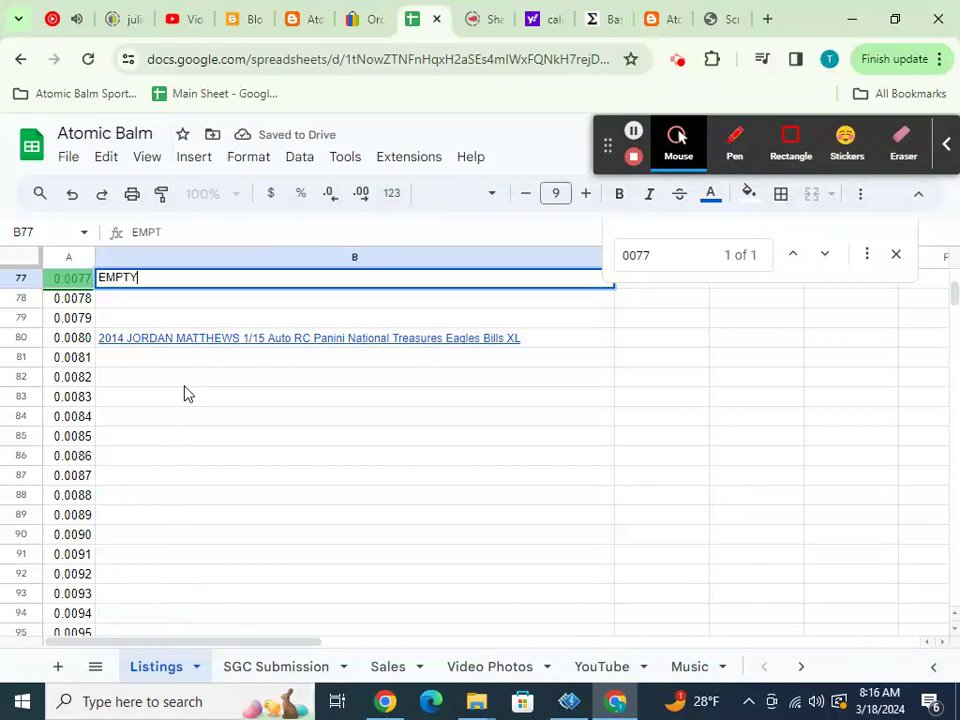
key("Return")
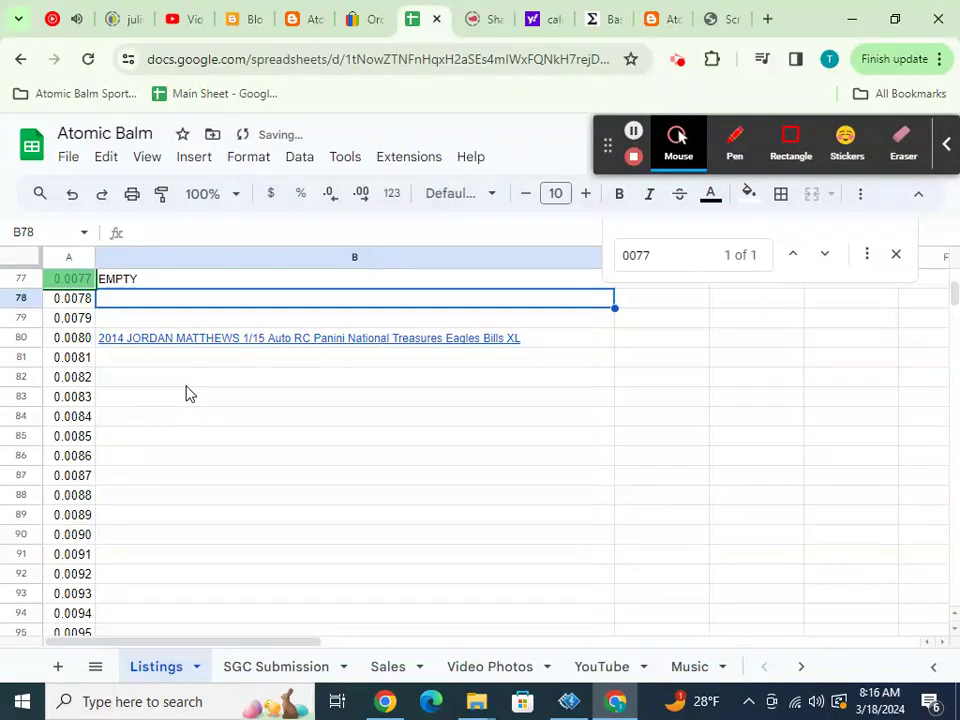
- Look up SKU number 0694 from the eBay 2018 Walker Buehler 10/10 Button Patch order in the Listings sheet
left_click(366, 21)
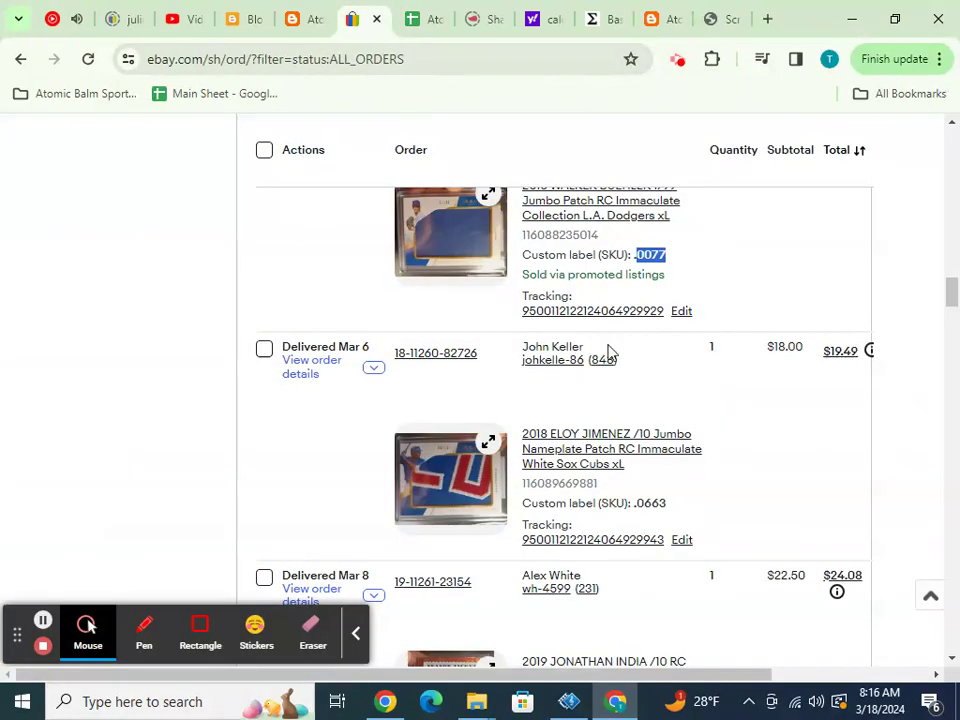
scroll(610, 350, "up", 3)
double_click(641, 308)
key("ctrl+c")
left_click(407, 28)
key("ctrl+f")
key("ctrl+v")
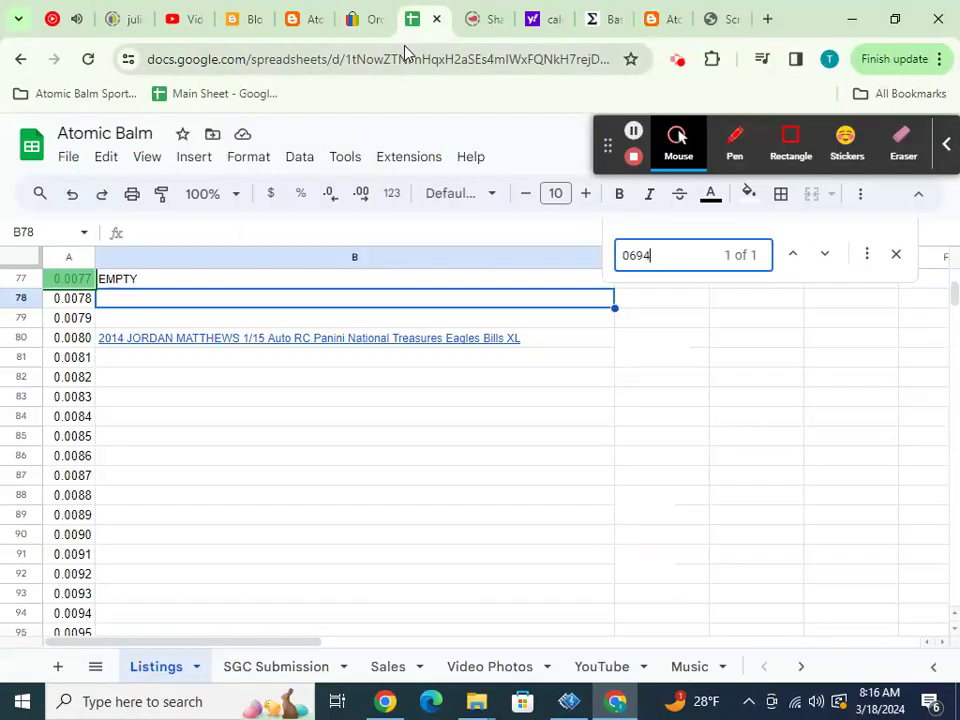
left_click(285, 626)
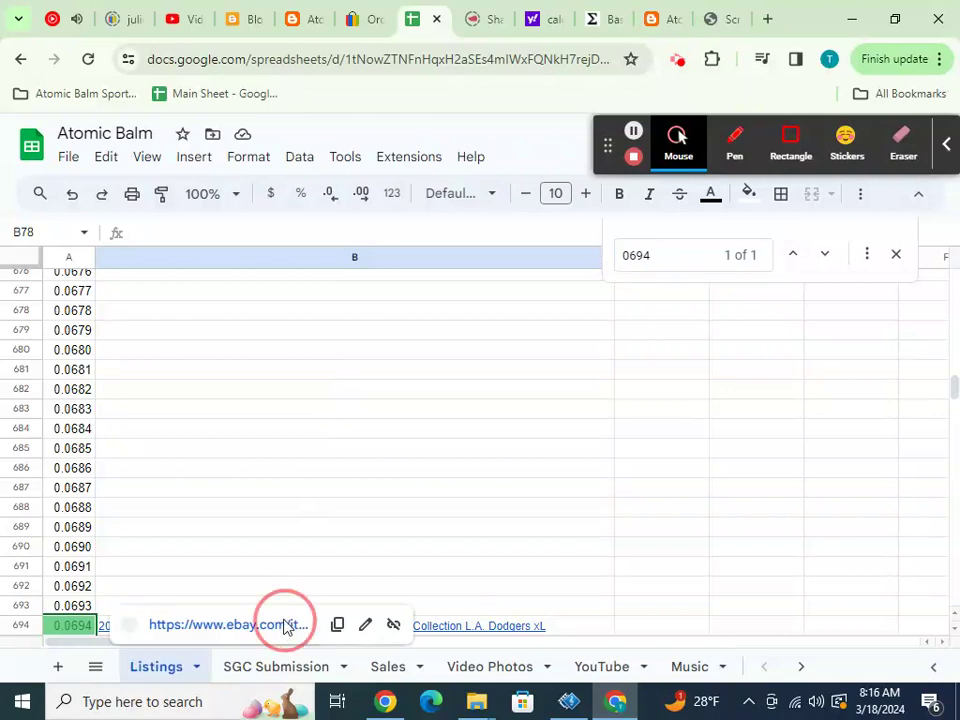
left_click(283, 626)
left_click(459, 19)
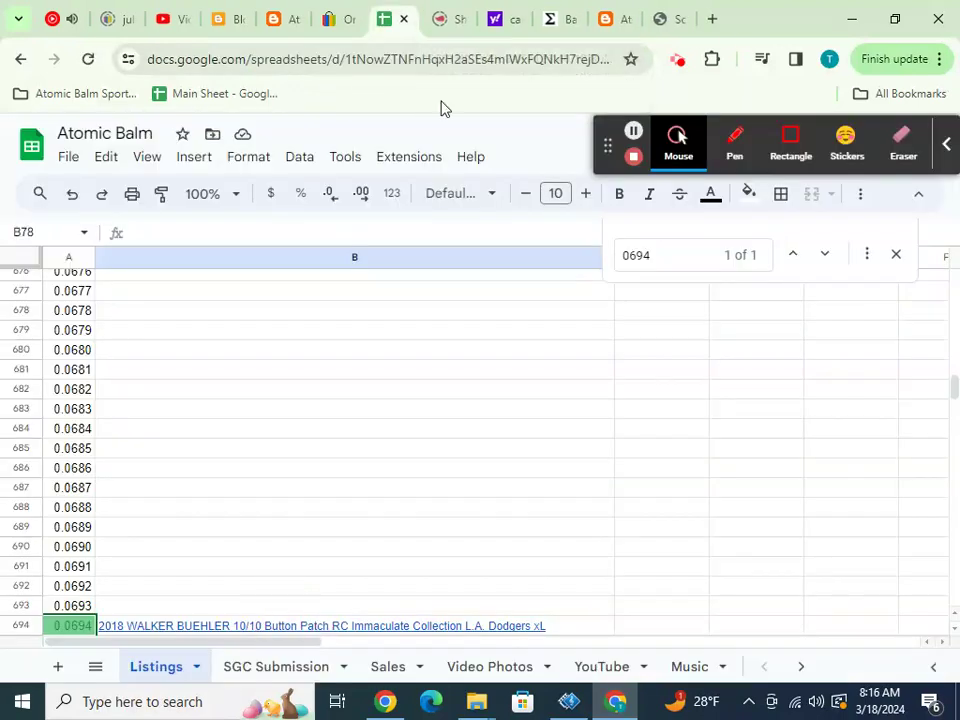
- Copy the Walker Buehler 10/10 Button Patch title from B694 into cell A38 of the Sales sheet and mark B694 in Listings as EMPTY
left_click(416, 630)
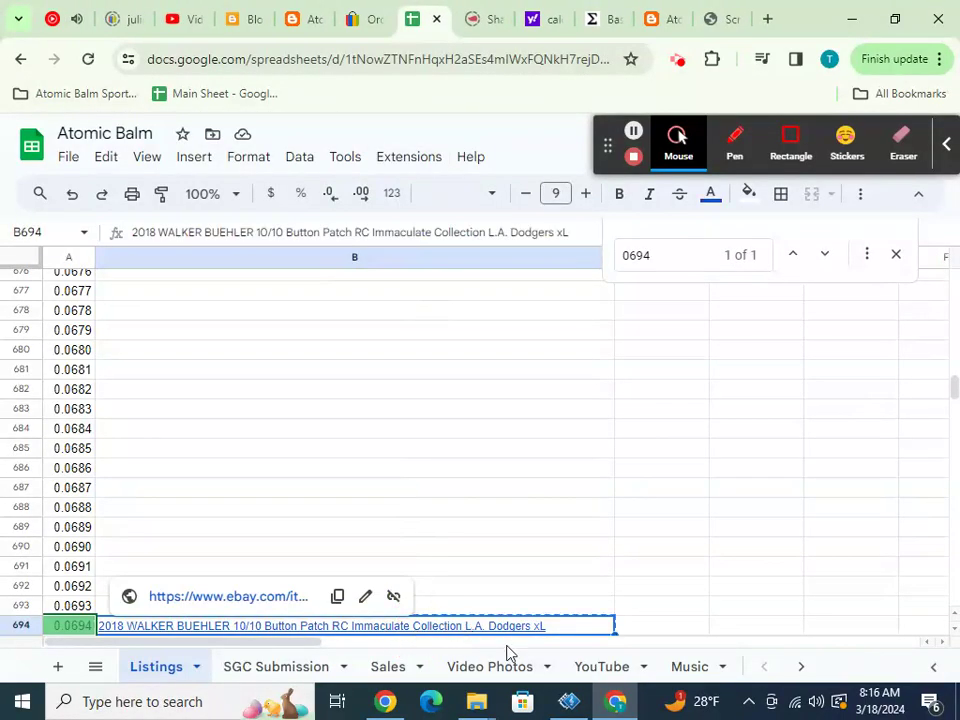
left_click(386, 670)
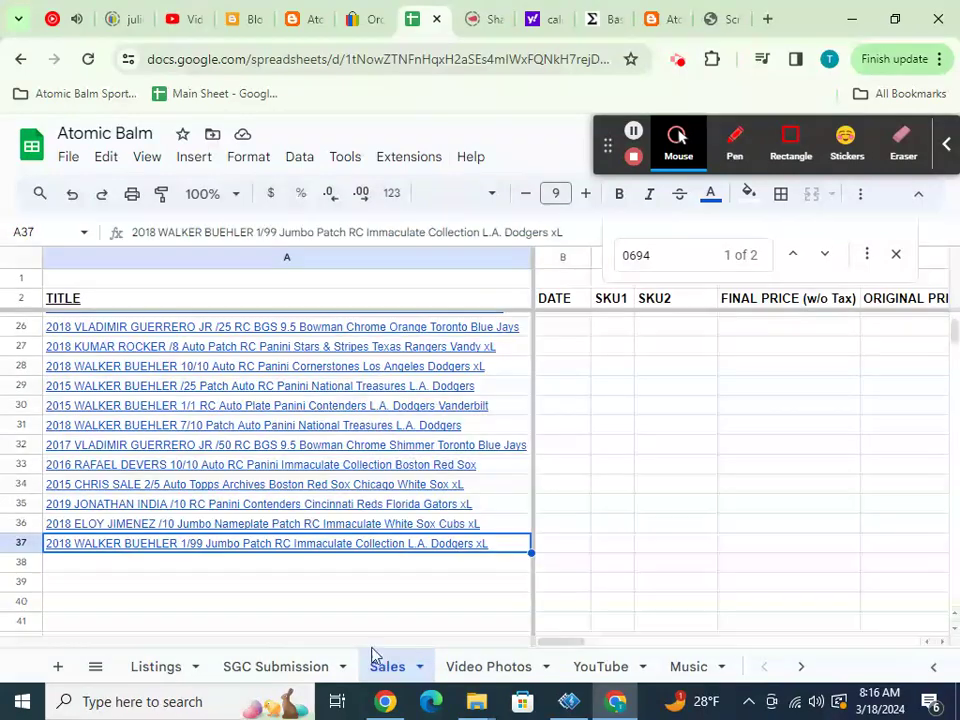
left_click(362, 569)
key("ctrl+v")
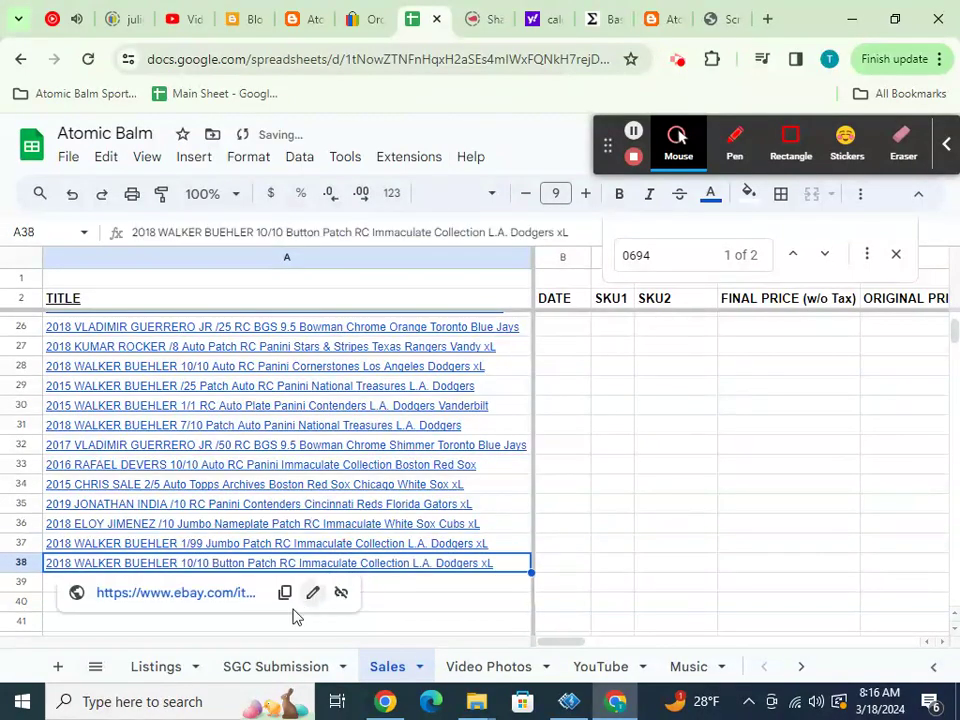
left_click(160, 666)
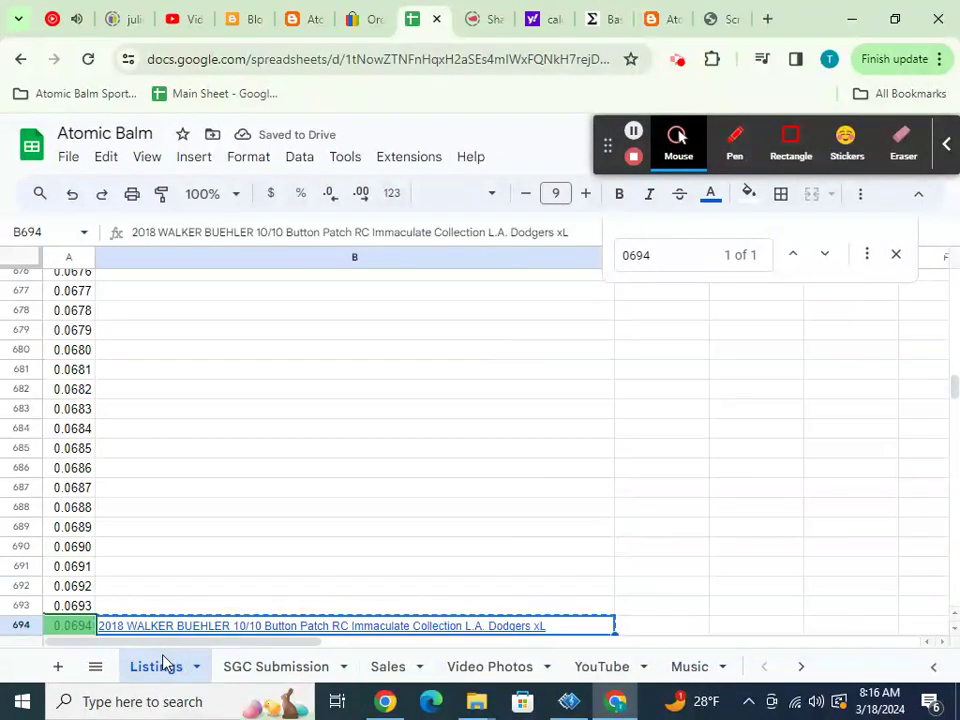
type("EMPTY")
key("Return")
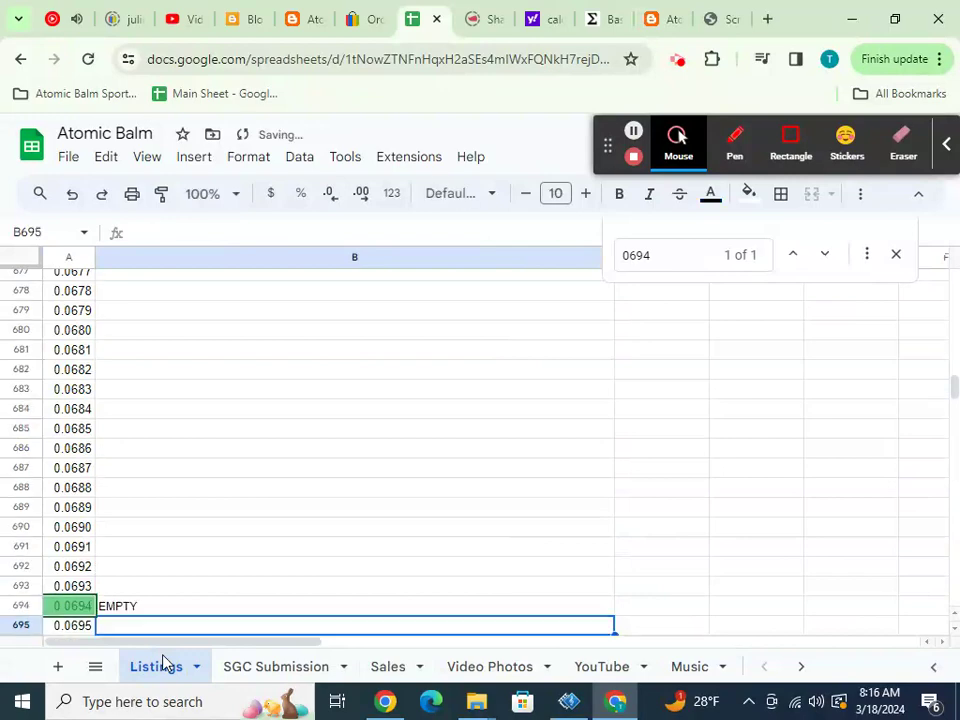
- Look up SKU number 1054 from the eBay 2018 Ronald Acuna Jr /25 order in the Listings sheet, skipping the canceled Jordan Matthews order
left_click(367, 30)
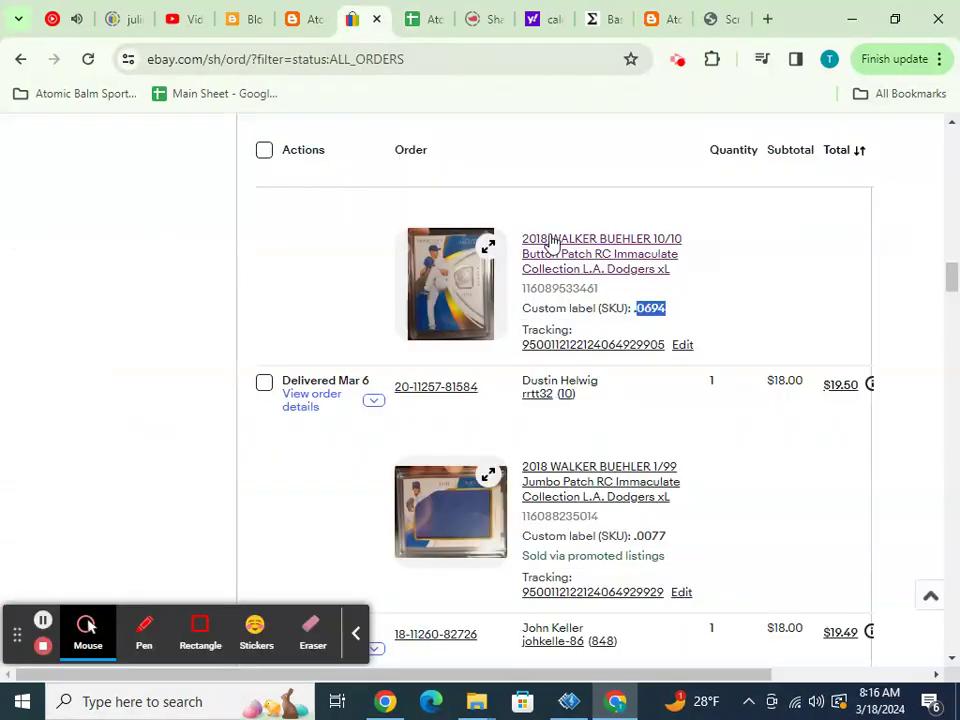
scroll(560, 260, "up", 2)
double_click(643, 282)
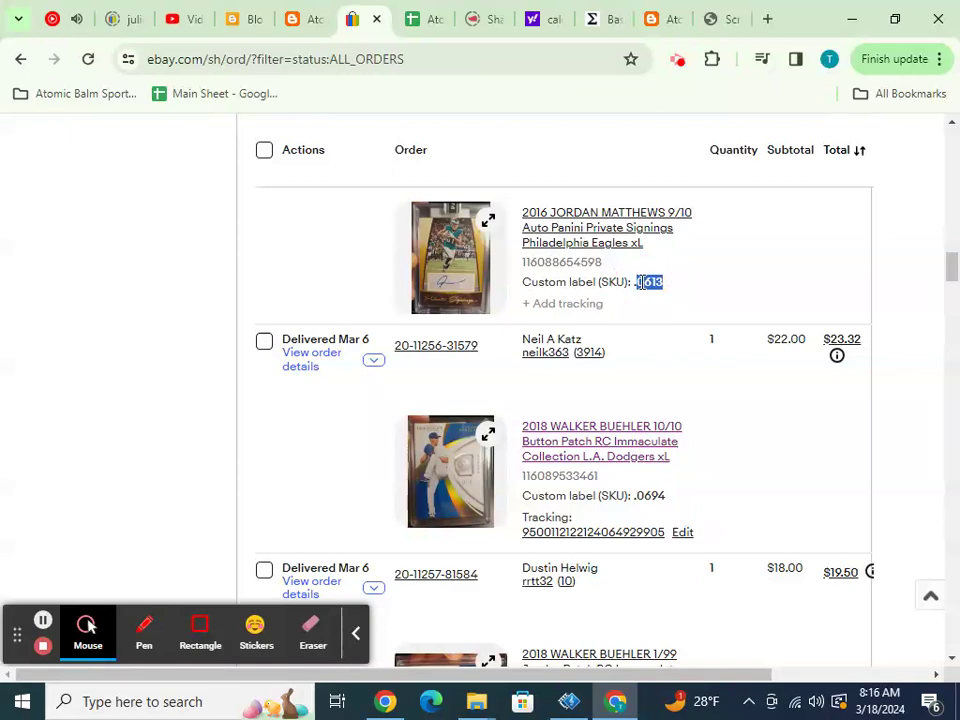
scroll(640, 283, "up", 2)
left_click(645, 236)
double_click(645, 236)
key("ctrl+c")
left_click(407, 30)
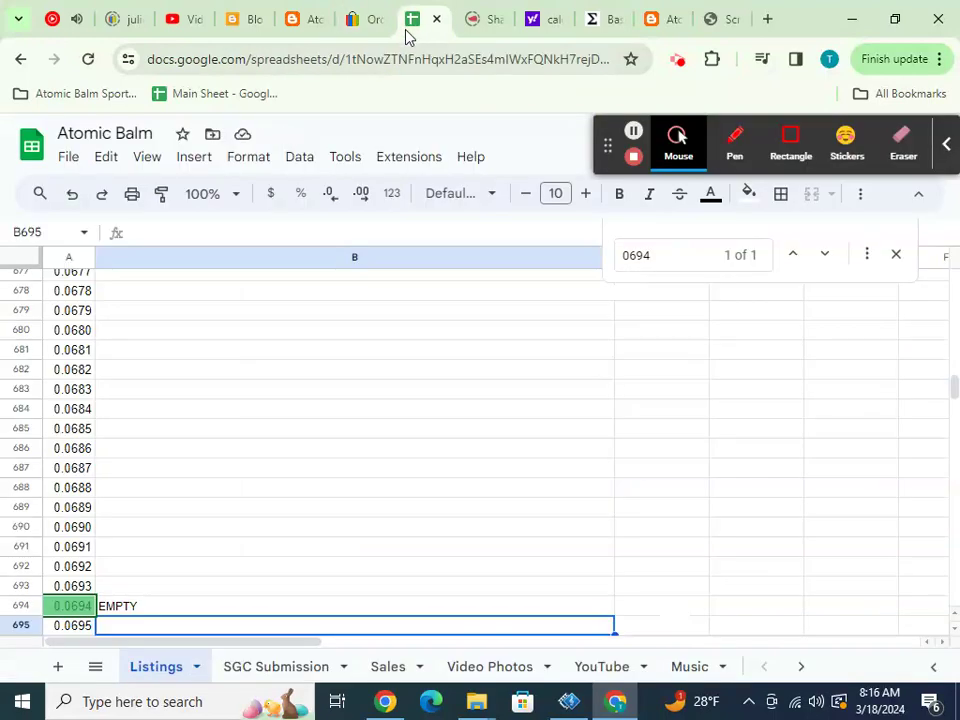
key("ctrl+f")
key("ctrl+v")
- Look up SKU number 0161 from the eBay 2013 Eli Manning /10 order in the Listings sheet
left_click(370, 22)
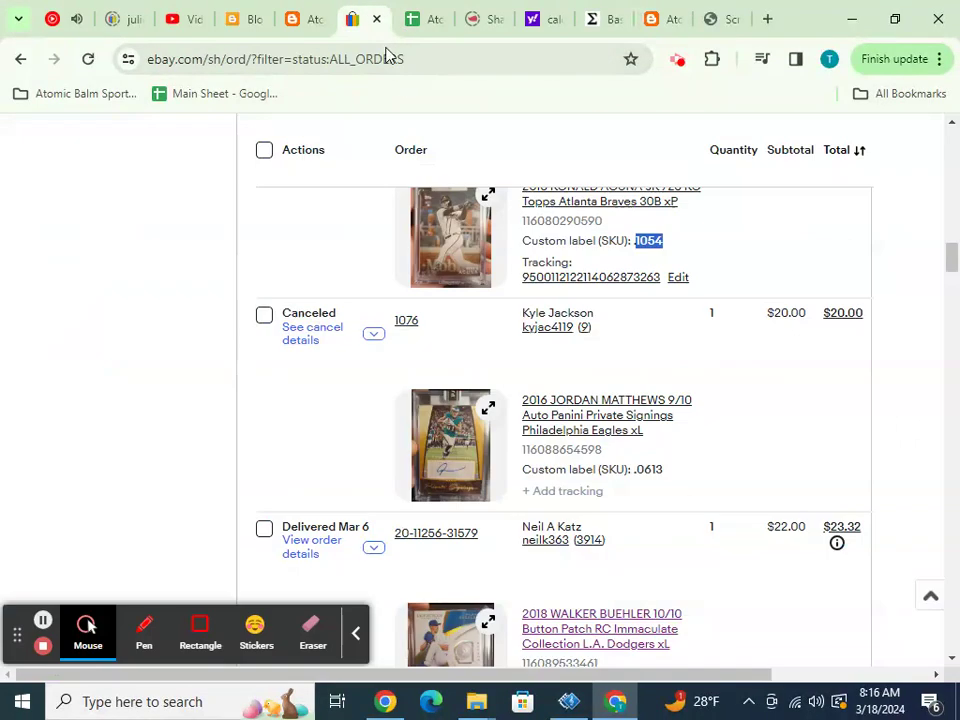
scroll(640, 295, "up", 3)
double_click(648, 310)
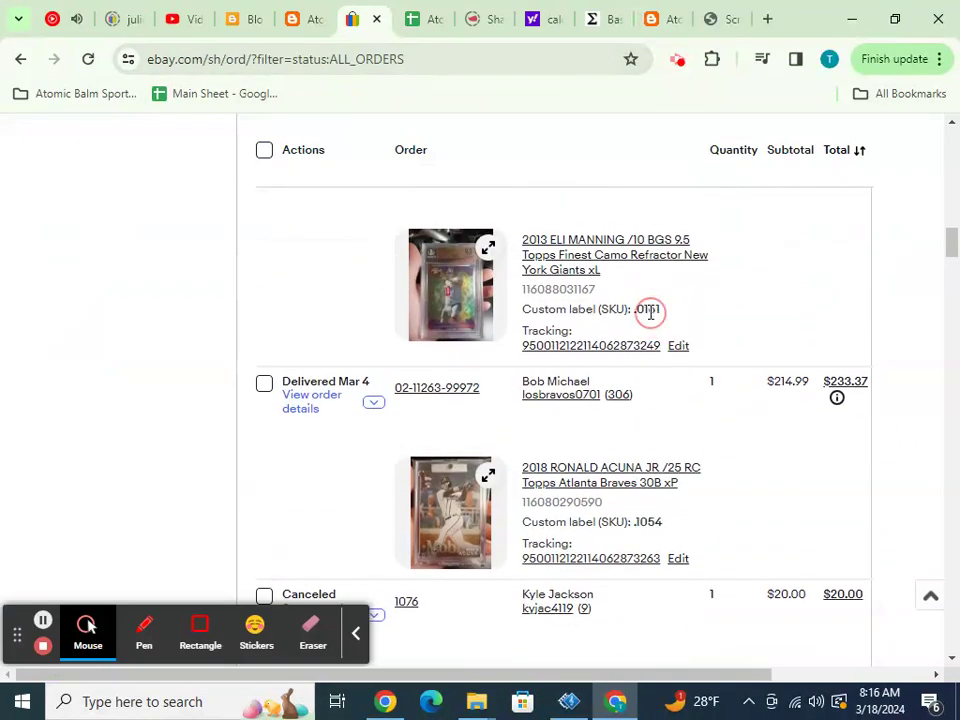
key("ctrl+c")
left_click(433, 30)
key("ctrl+f")
key("ctrl+v")
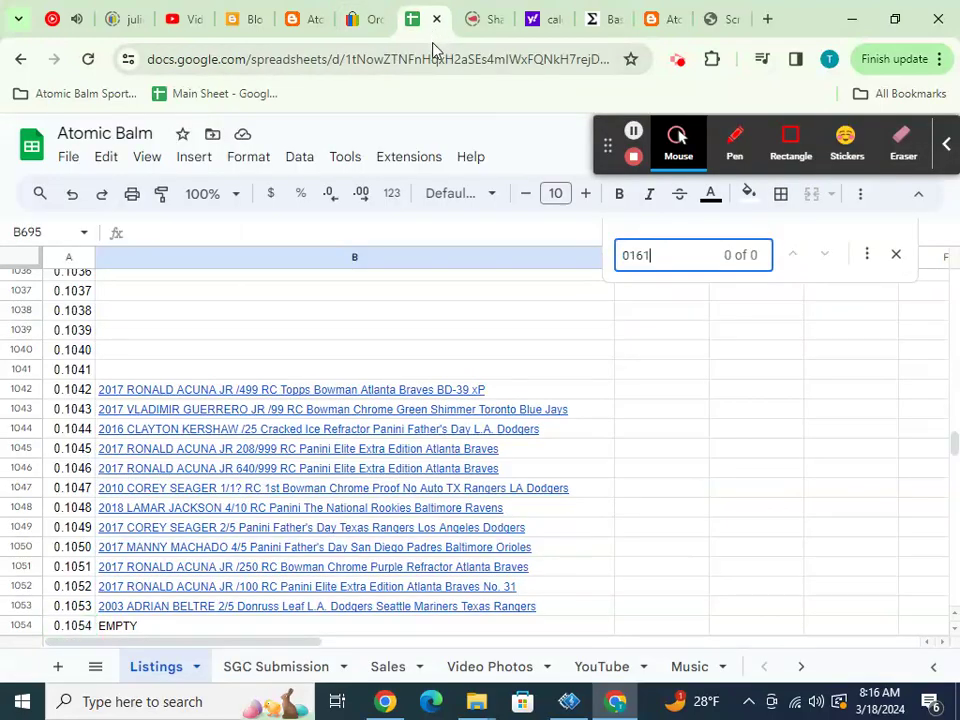
- Look up SKU number 1065 from the eBay 2017 Dansby Swanson True 1/1 order in the Listings sheet
left_click(364, 22)
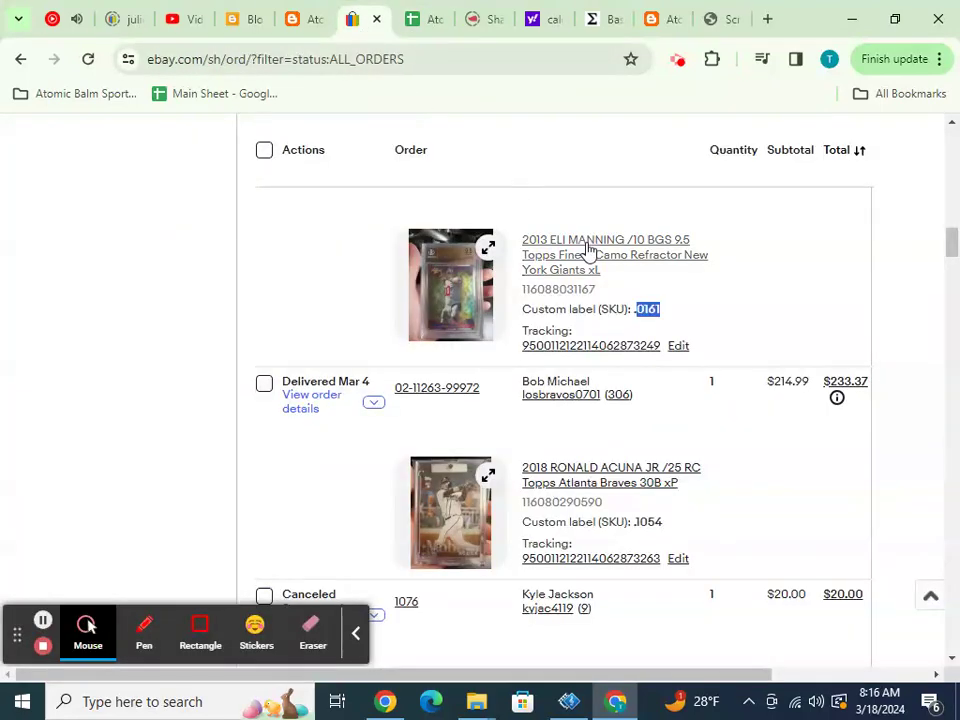
scroll(589, 268, "up", 2)
double_click(647, 248)
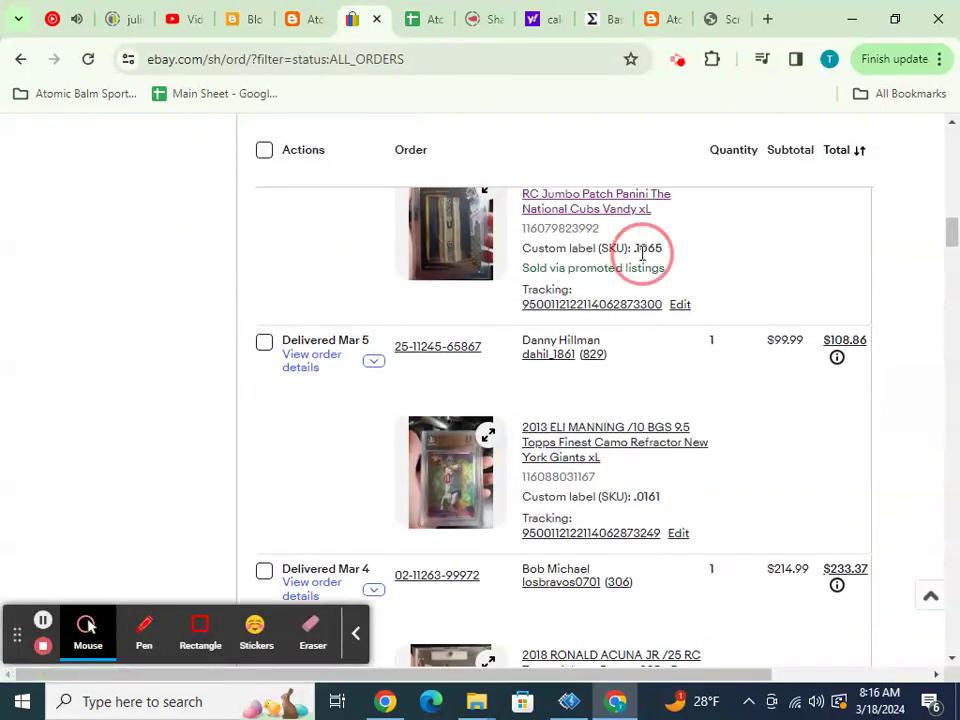
key("ctrl+c")
left_click(425, 30)
key("ctrl+f")
key("ctrl+v")
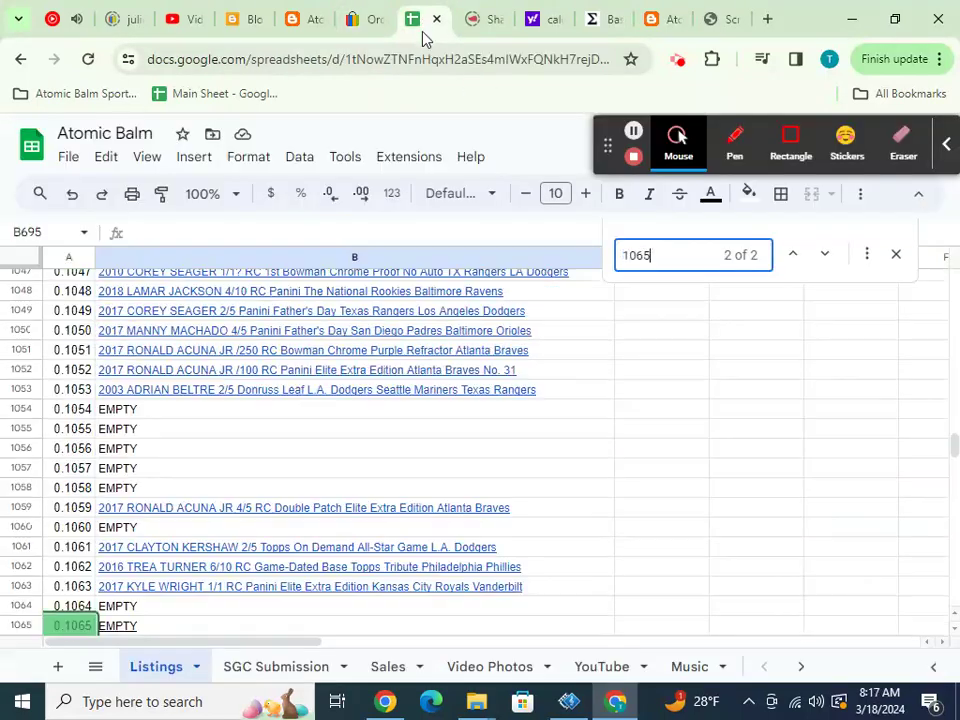
- Look up SKU number 0001 from the eBay 2018 Walker Buehler /7 Jumbo Patch order in the Listings sheet
left_click(366, 22)
scroll(620, 235, "up", 2)
double_click(649, 208)
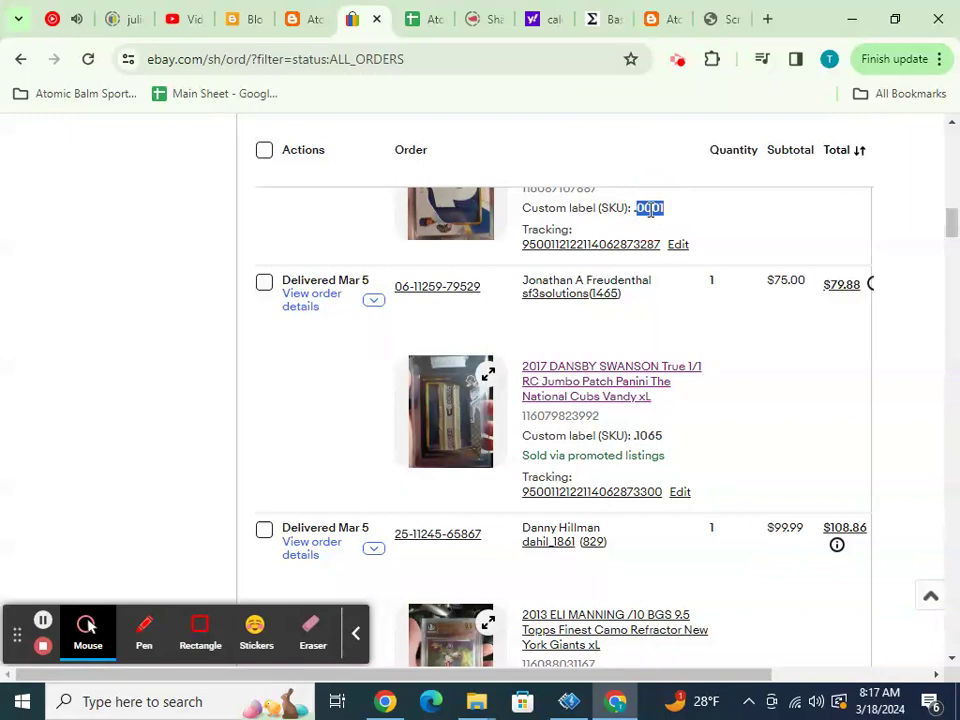
left_click(305, 34)
key("ctrl+f")
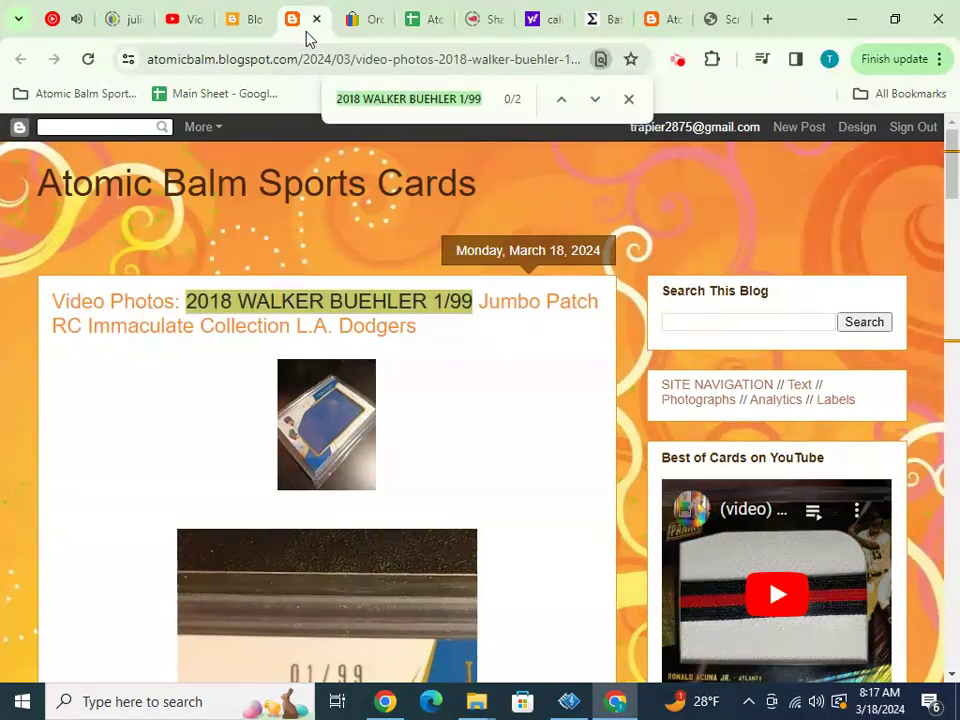
left_click(407, 30)
key("ctrl+f")
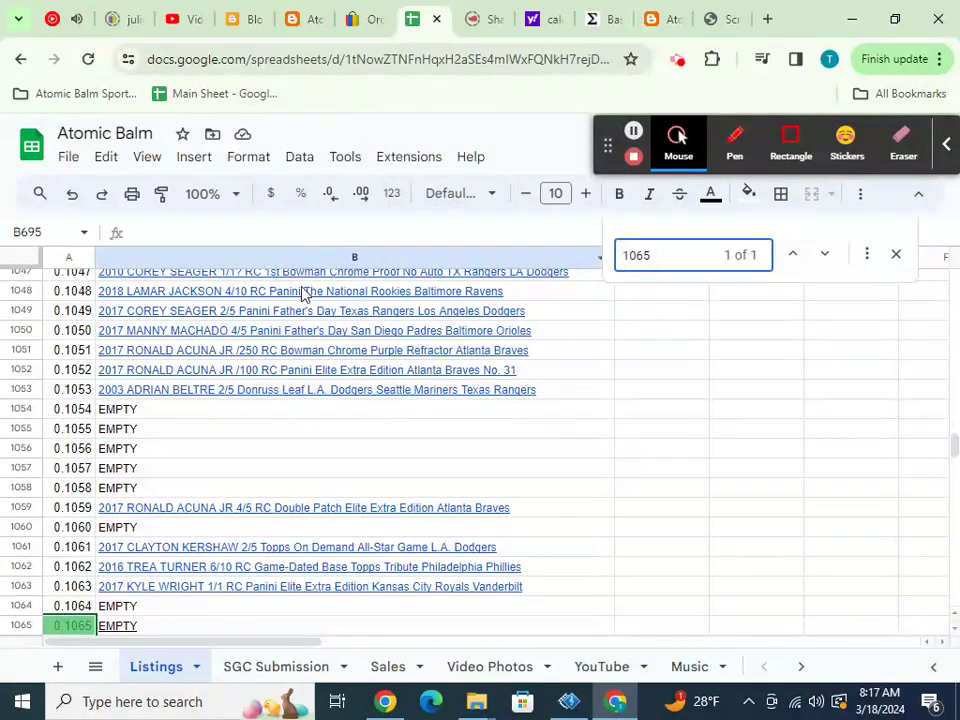
key("ctrl+v")
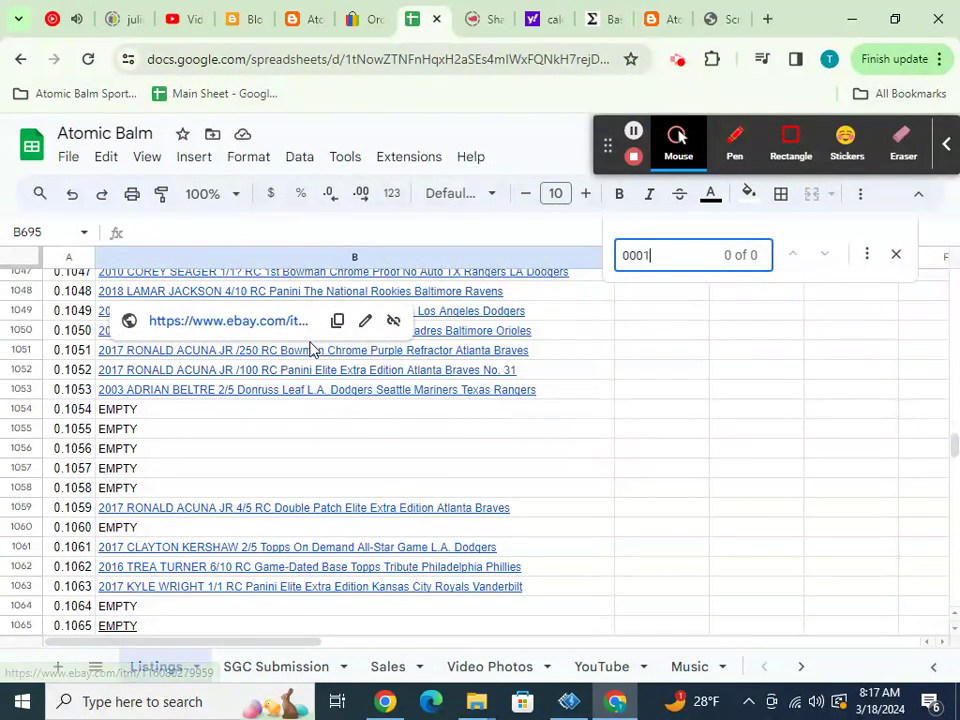
- Repeat the search for 0001 in Listings and check the sheet's first rows for that SKU
left_click(310, 412)
key("ctrl+f")
key("ctrl+v")
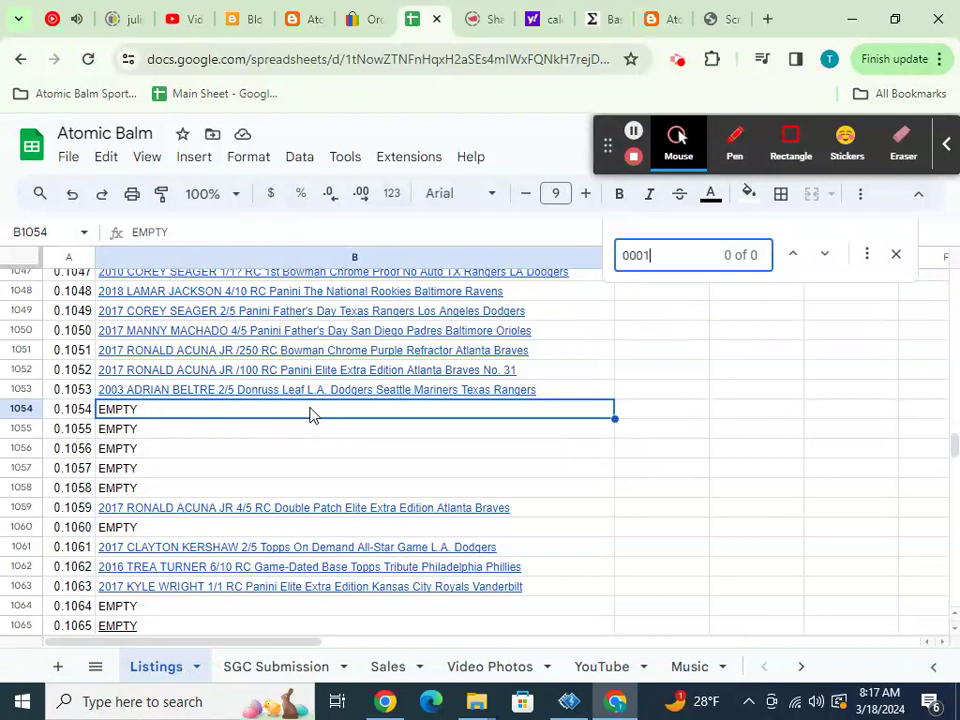
double_click(621, 259)
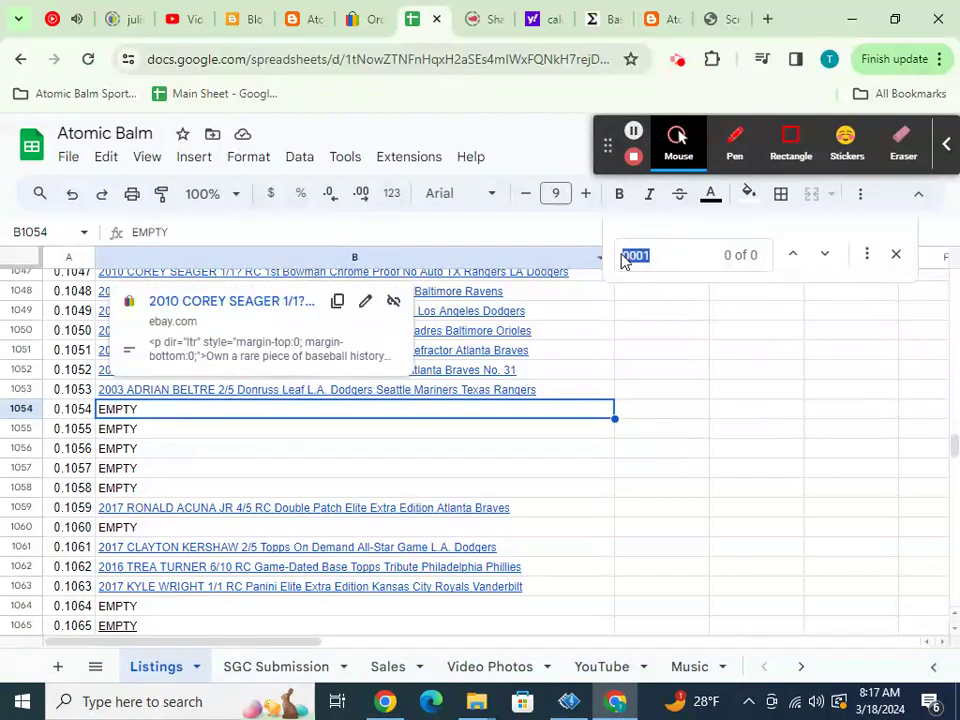
left_click(625, 256)
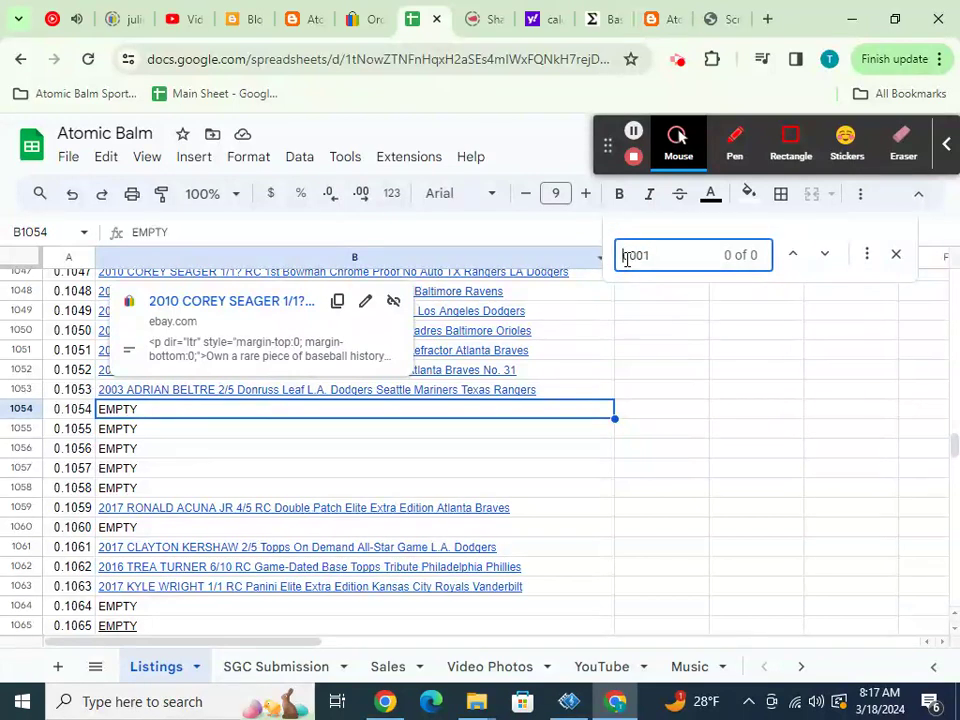
left_click(660, 312)
left_click_drag(956, 450, 957, 265)
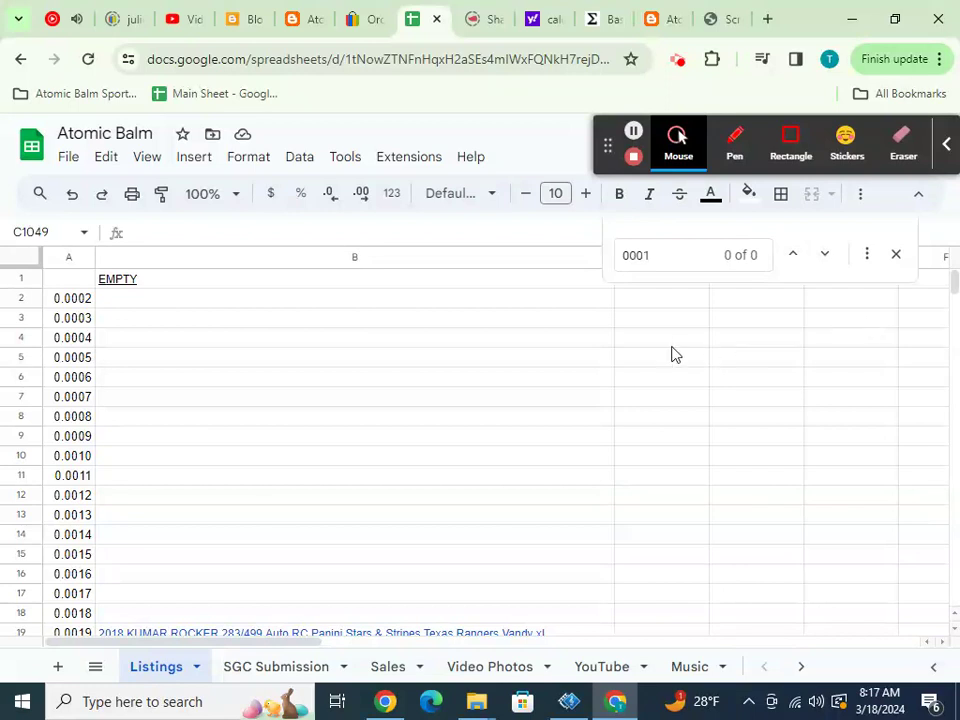
- Try inserting a row above row 2 in Listings with 0.0001 in A2, and undo both changes
left_click(26, 297)
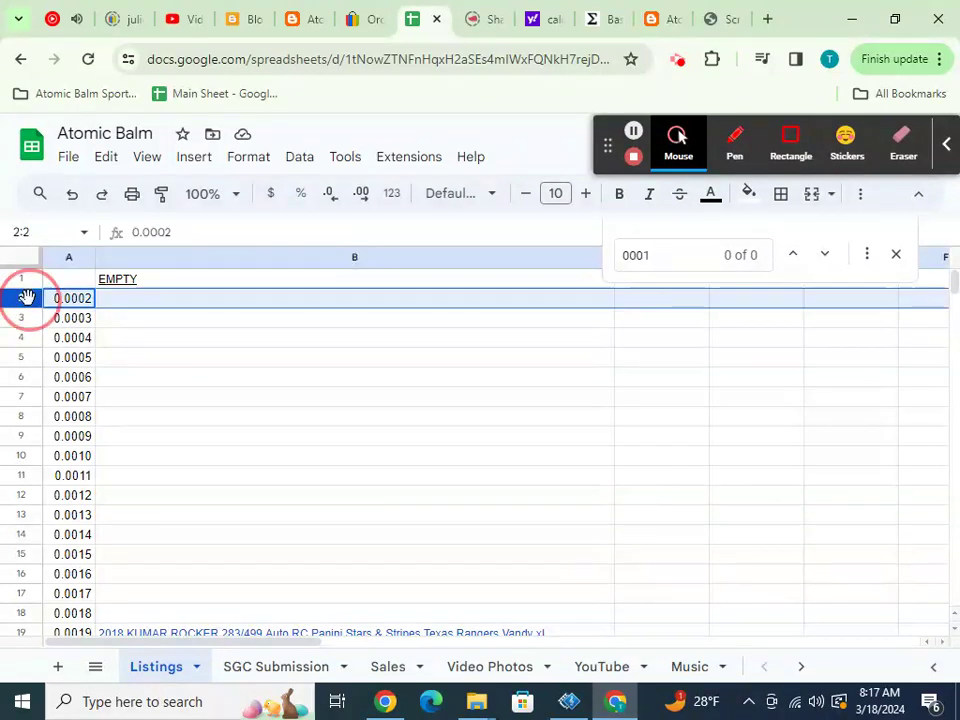
right_click(30, 298)
left_click(60, 345)
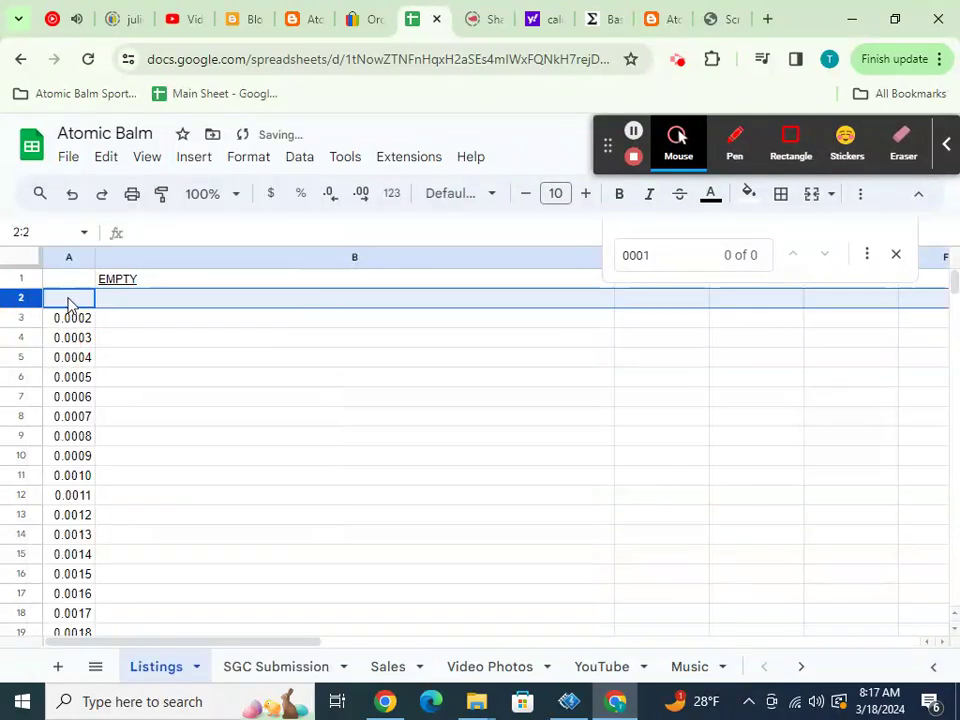
left_click(69, 302)
type("0")
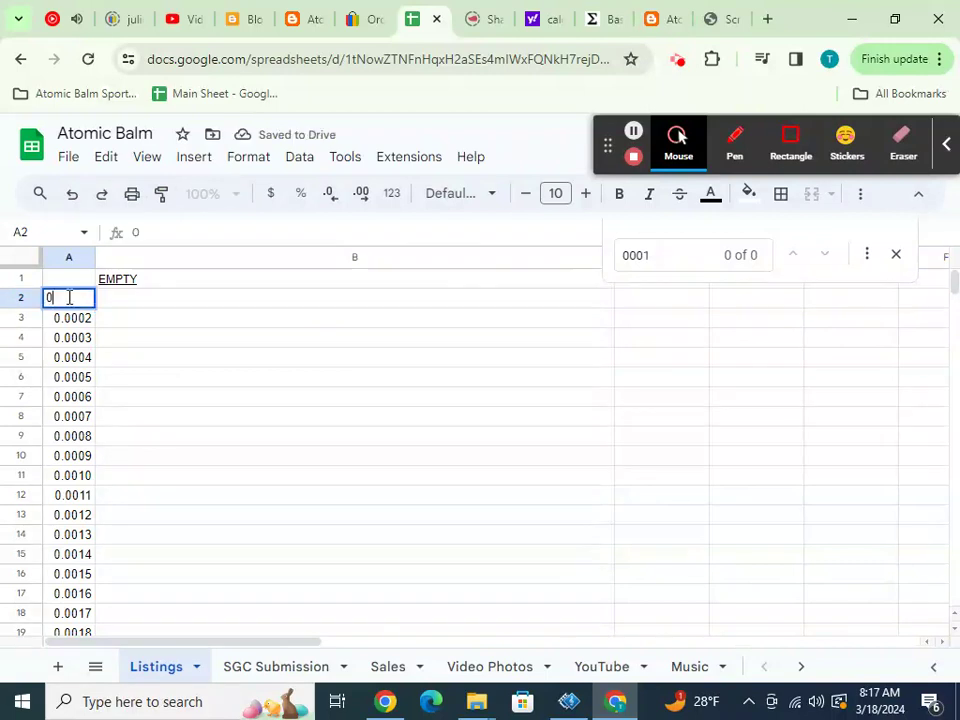
type(".0001")
key("Return")
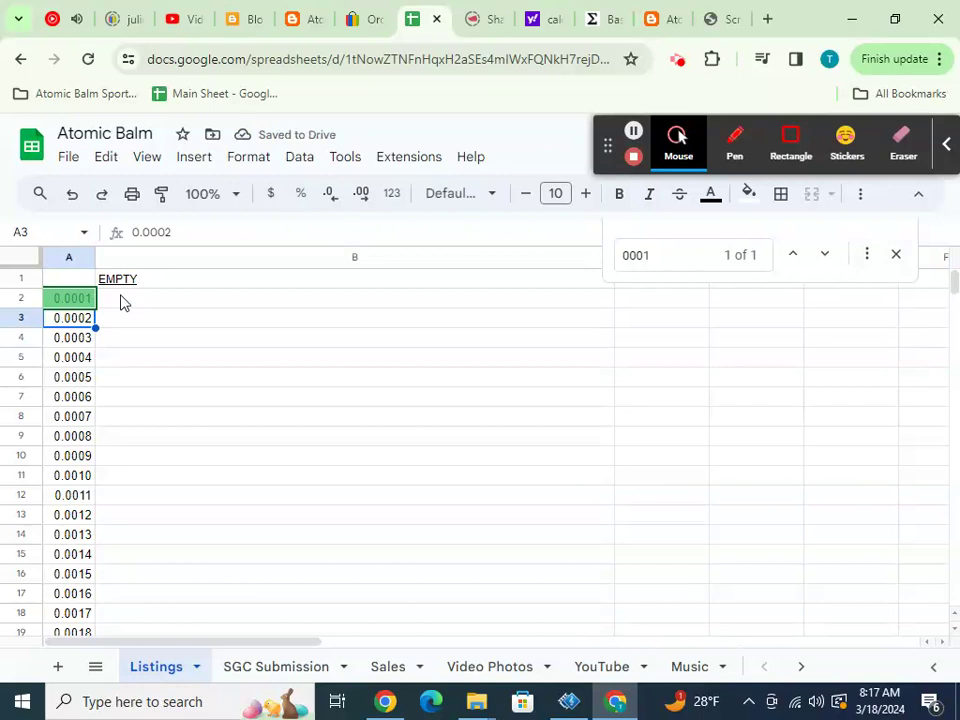
key("ctrl+z")
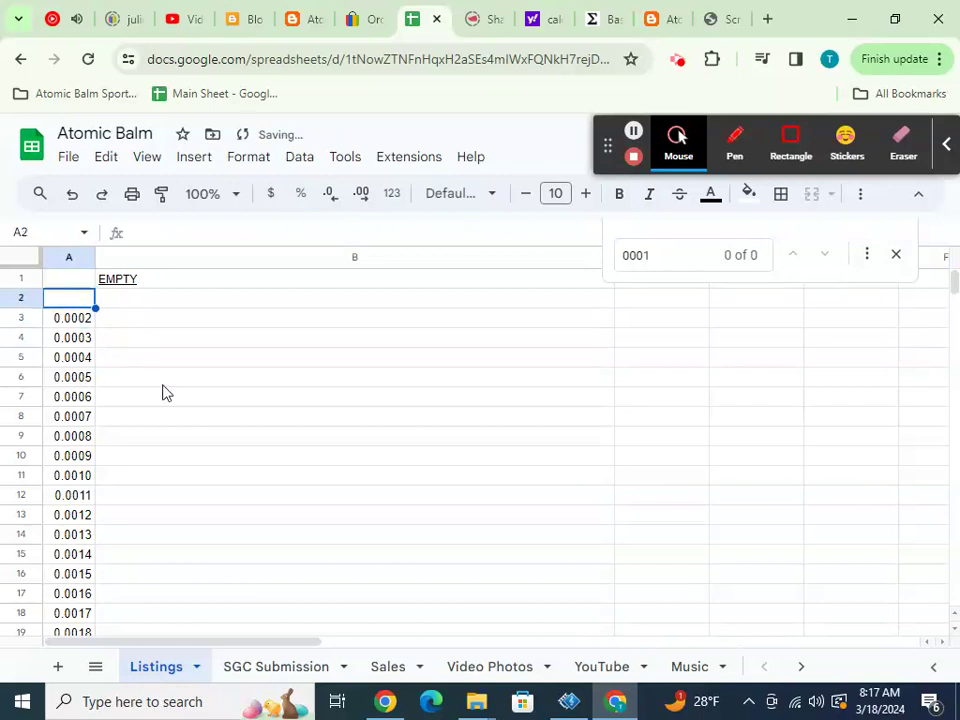
key("ctrl+z")
- Enter 0.0001 in cell A1 of the Listings sheet and undo the accidental clearing of A2
left_click(83, 282)
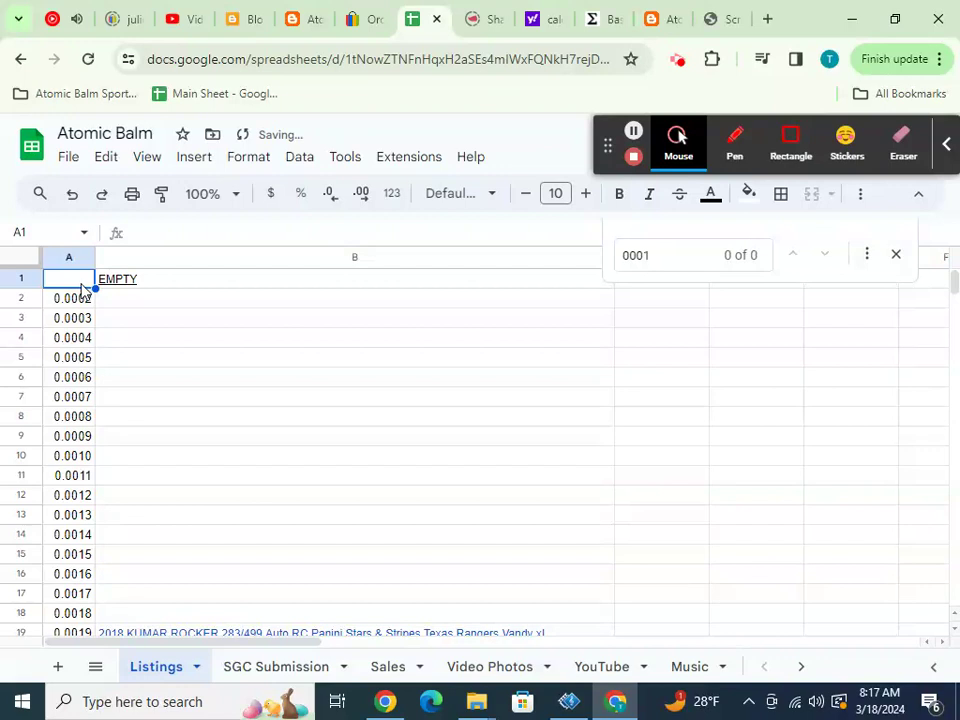
type("0.0001")
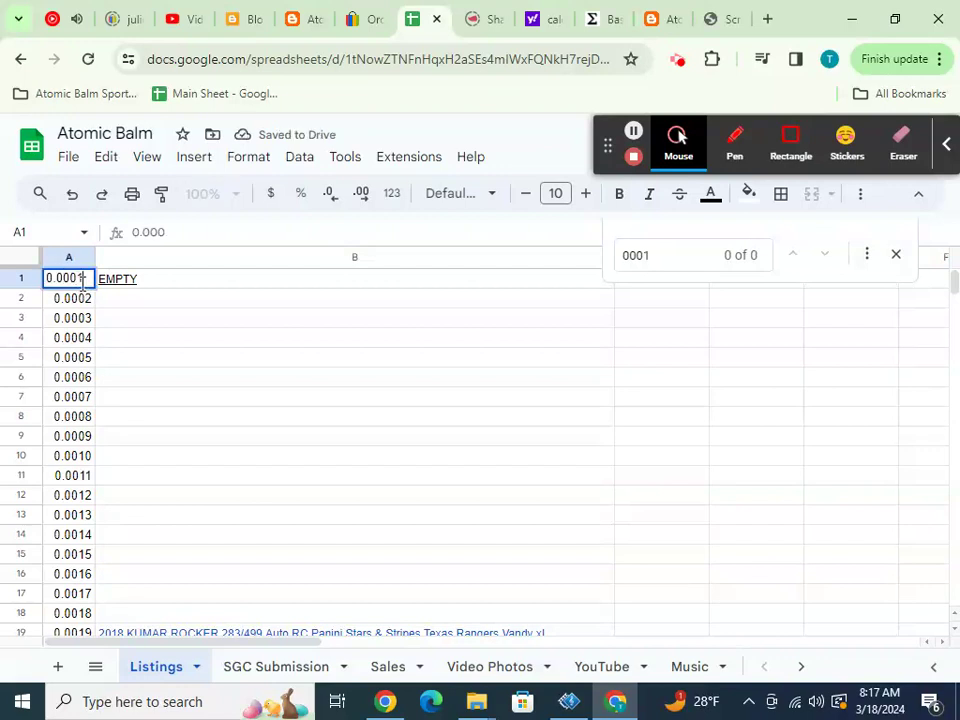
key("Return")
key("Delete")
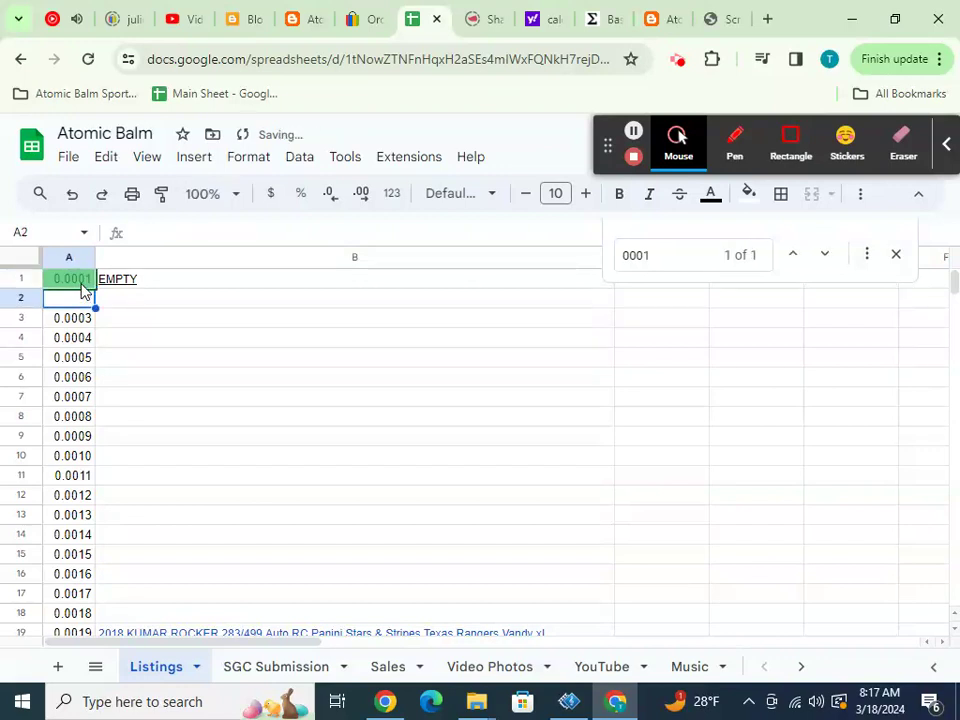
key("ctrl+z")
left_click(79, 281)
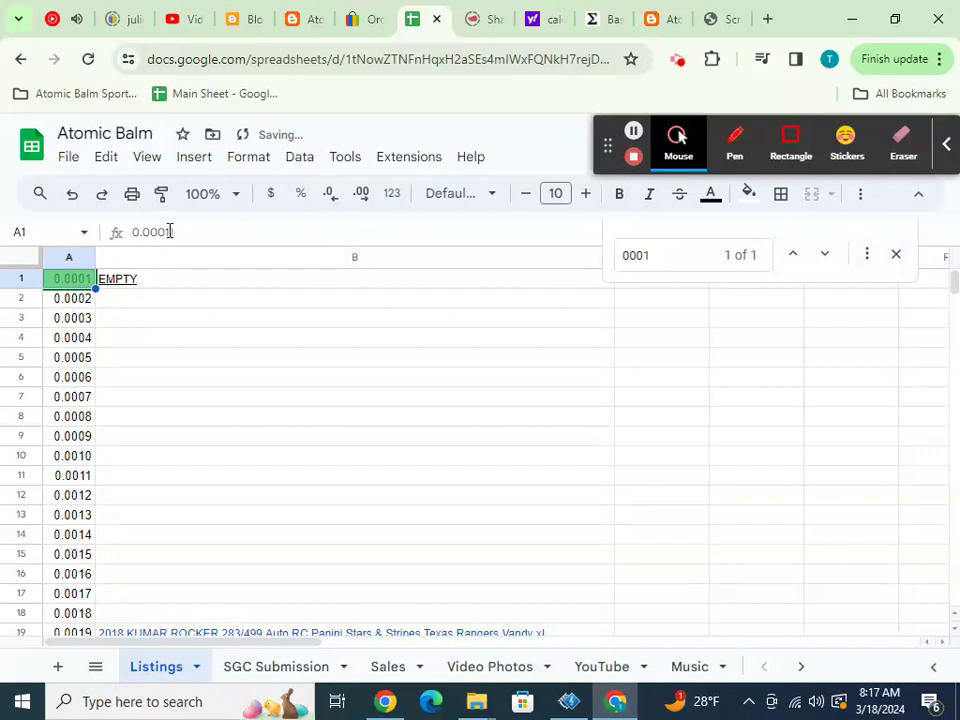
left_click(171, 231)
type("1")
key("BackSpace")
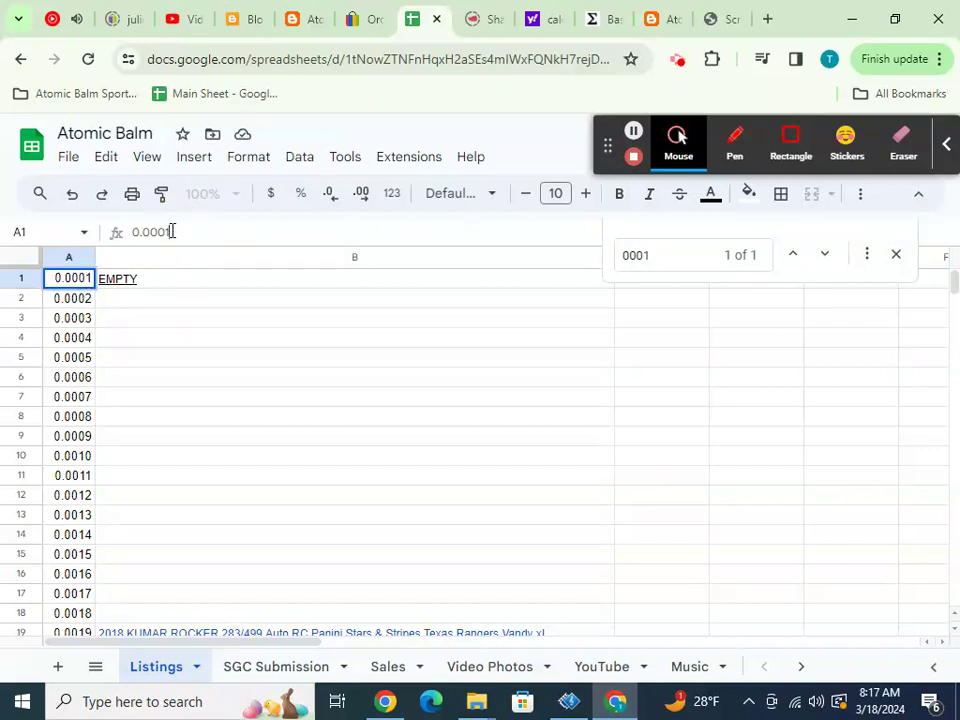
key("Return")
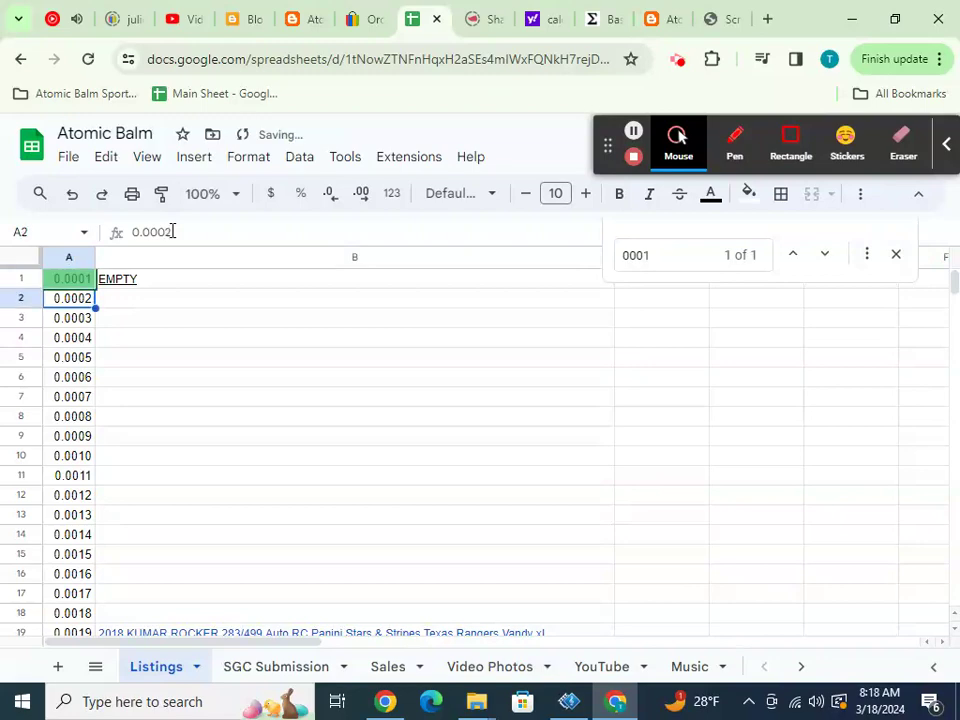
left_click(152, 300)
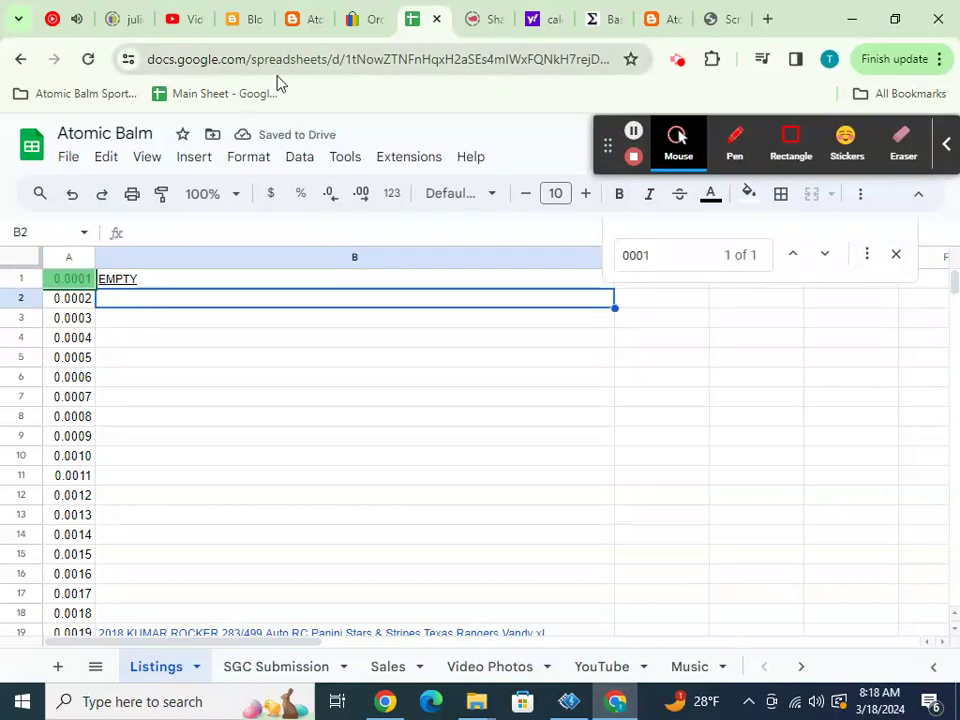
- Look up SKU number 1103 from the eBay 2015 Walker Buehler /23 Cracked Ice order in the Listings sheet
left_click(352, 18)
scroll(675, 282, "up", 5)
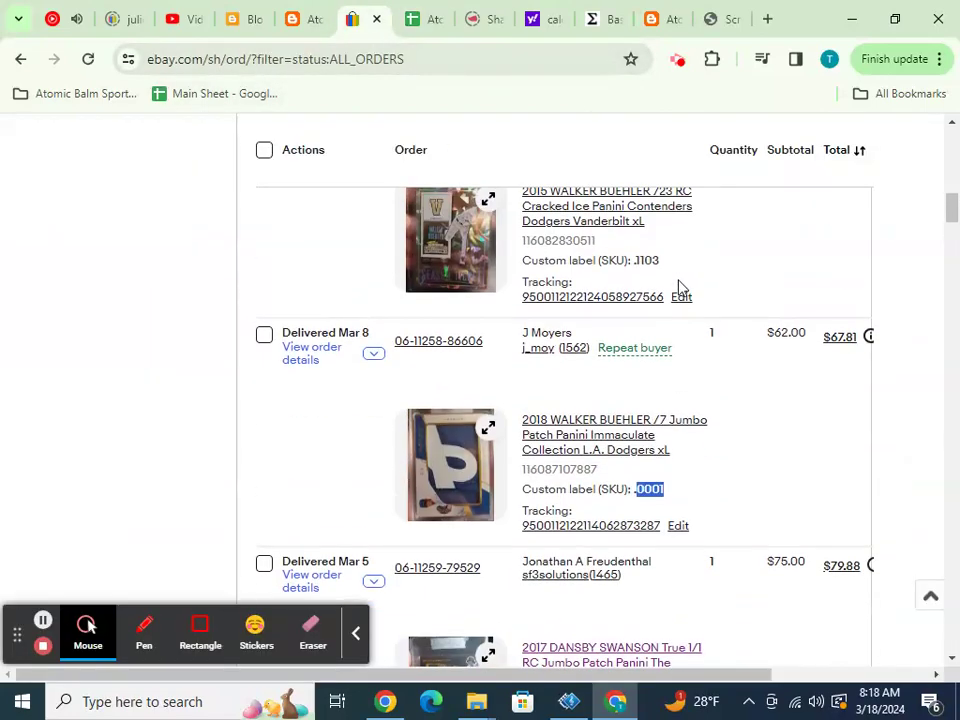
double_click(645, 260)
key("ctrl+c")
left_click(405, 18)
key("ctrl+f")
key("ctrl+v")
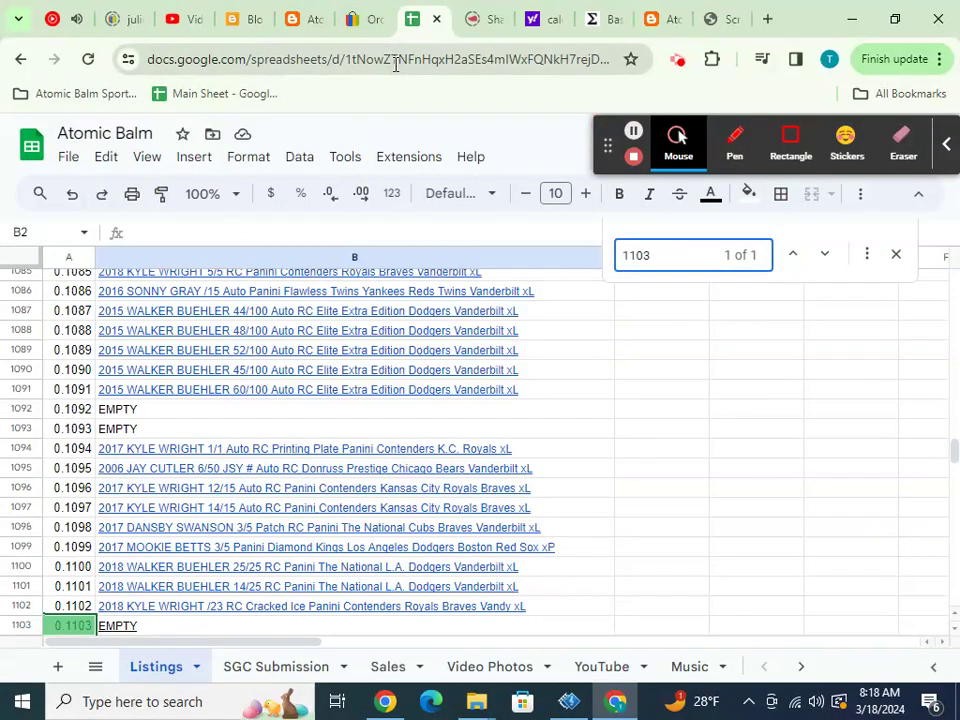
- Look up SKU number 1066 from the eBay 2015 Walker Buehler 1/1 Panini Contenders order in the Listings sheet
left_click(345, 18)
scroll(650, 260, "up", 5)
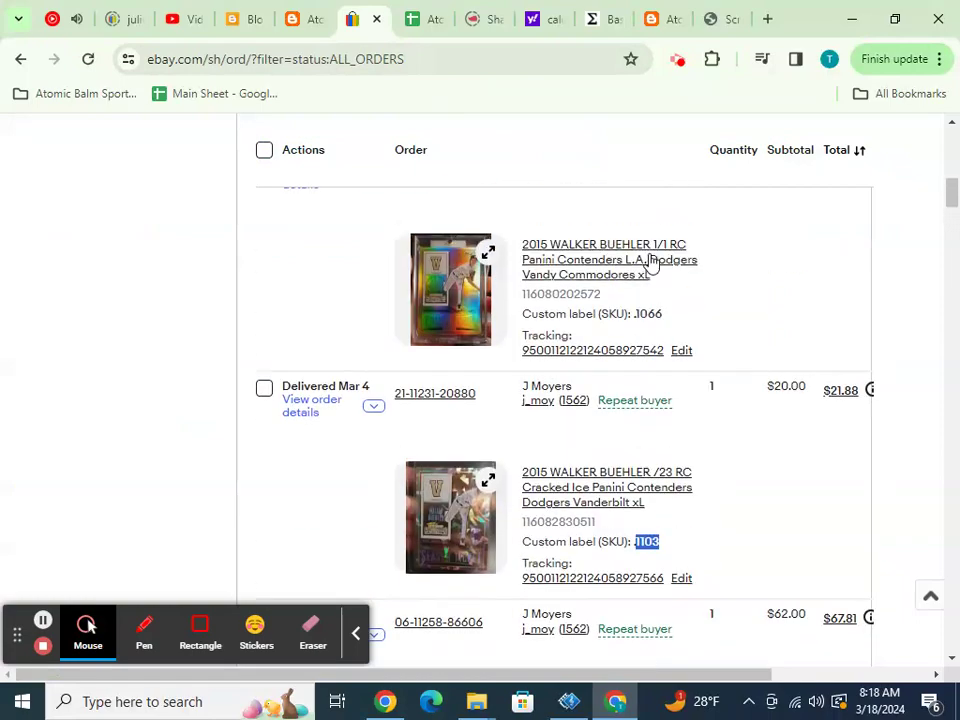
double_click(648, 314)
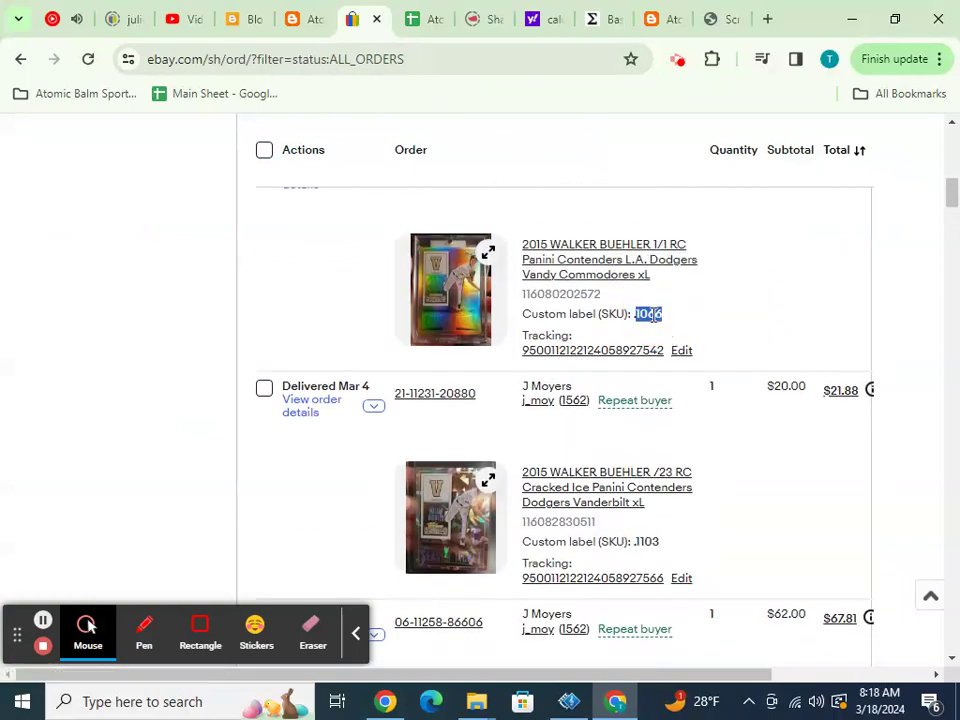
key("ctrl+c")
left_click(432, 20)
key("ctrl+f")
key("ctrl+v")
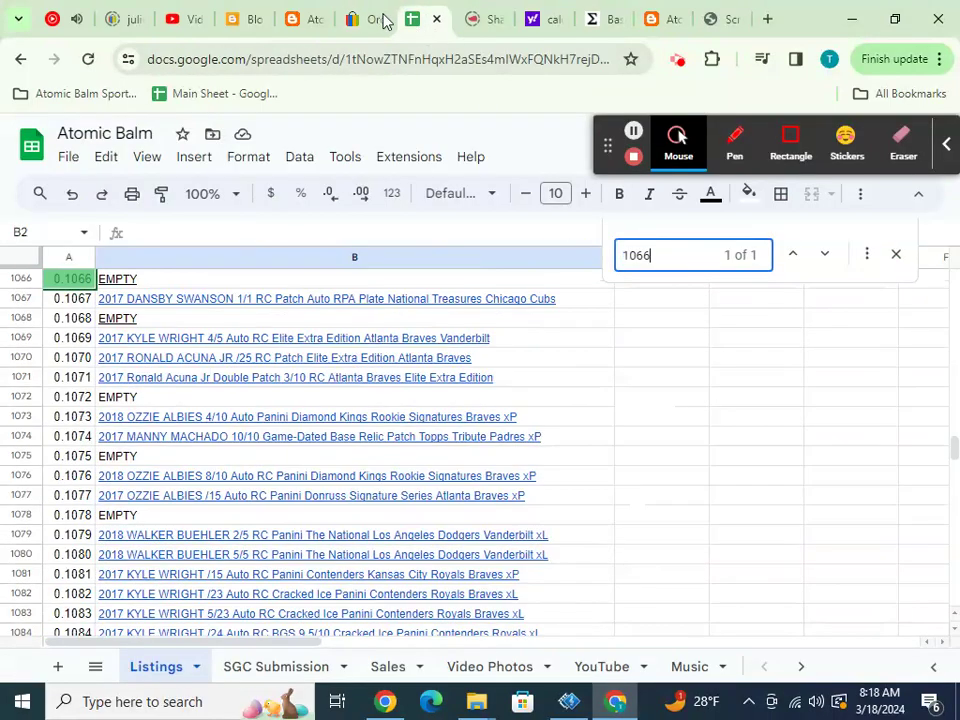
- Check the start of the eBay order list for remaining orders and review the first rows of the Sales sheet
left_click(390, 20)
scroll(724, 272, "up", 5)
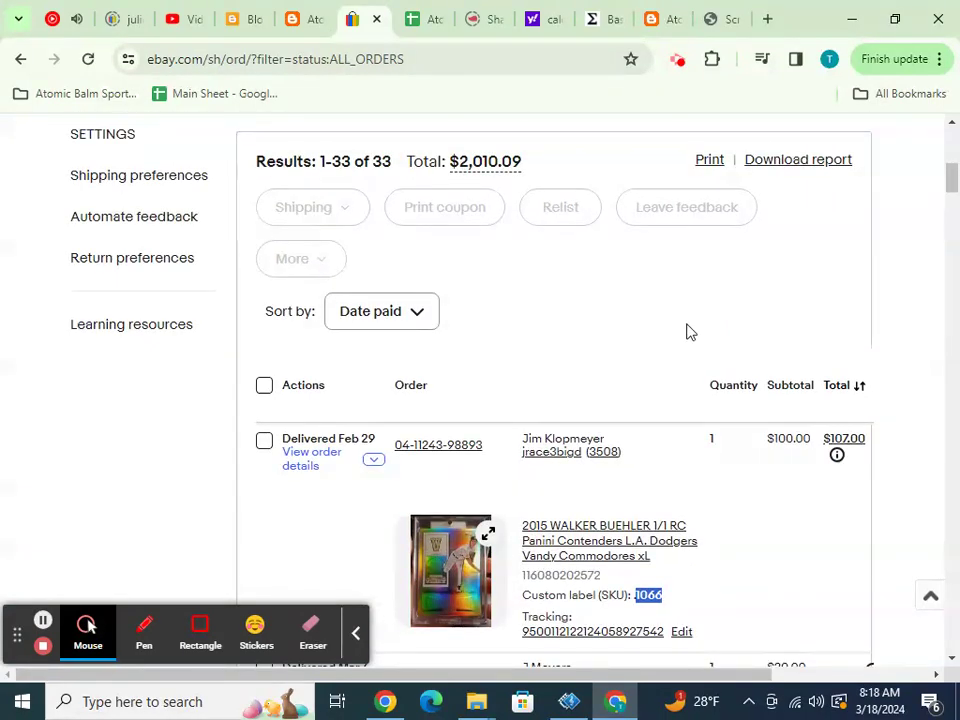
left_click(422, 19)
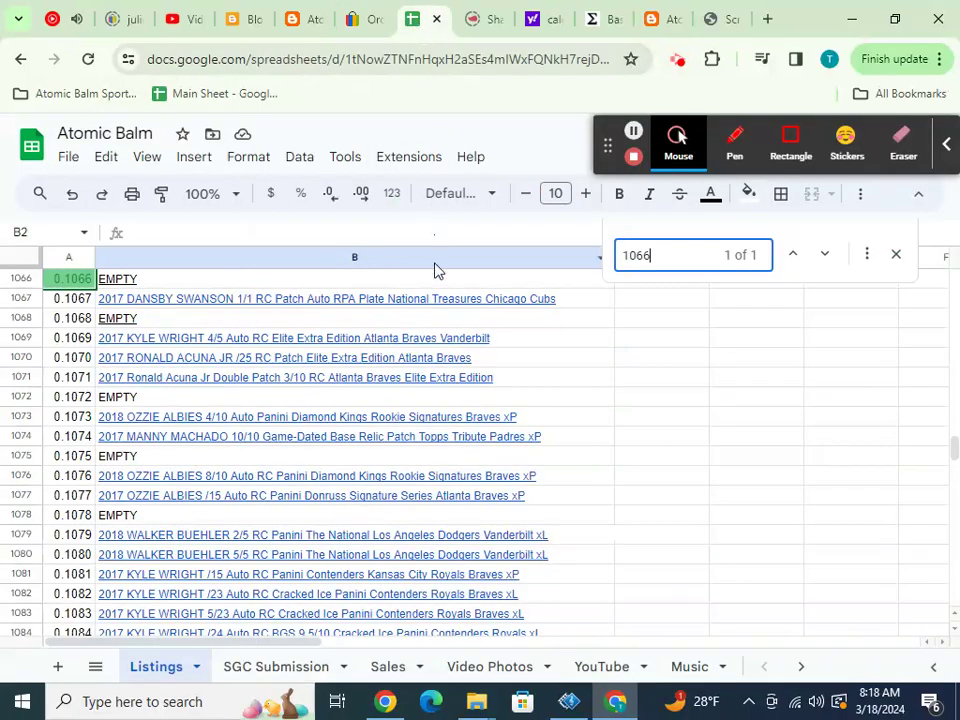
left_click(387, 667)
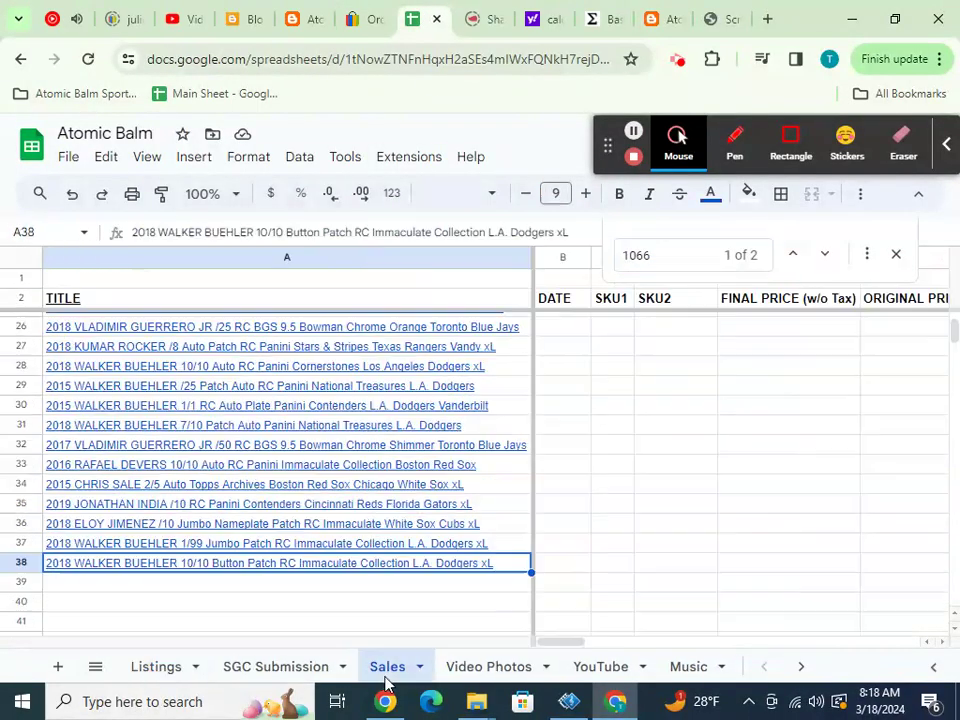
scroll(363, 582, "up", 5)
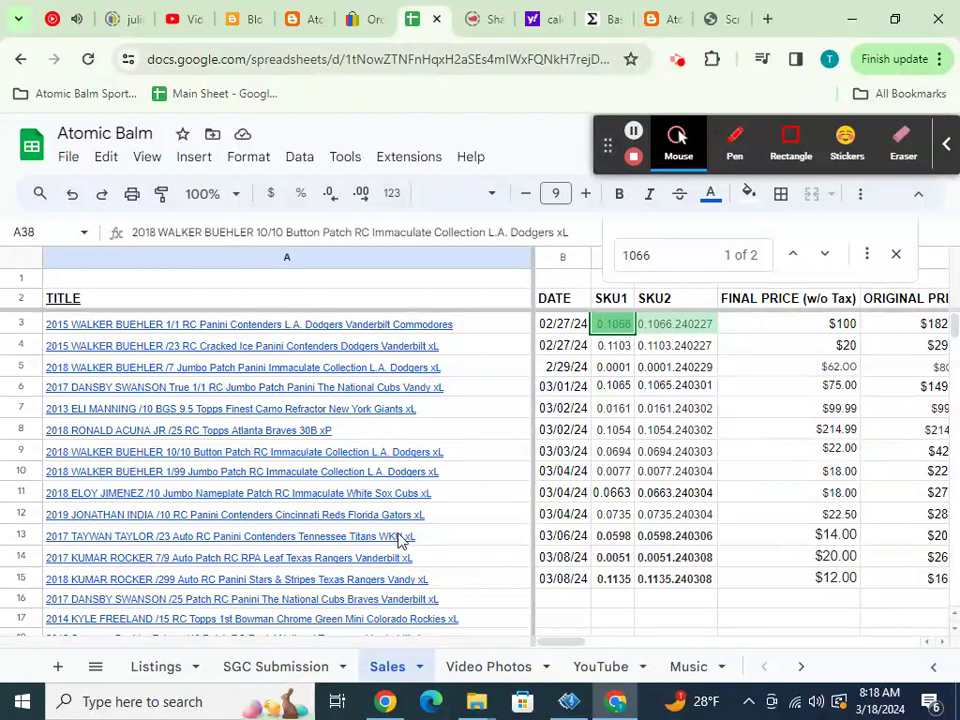
- Sort the range A2:N48 of the Sales sheet by column A from A to Z
left_click_drag(386, 326, 897, 566)
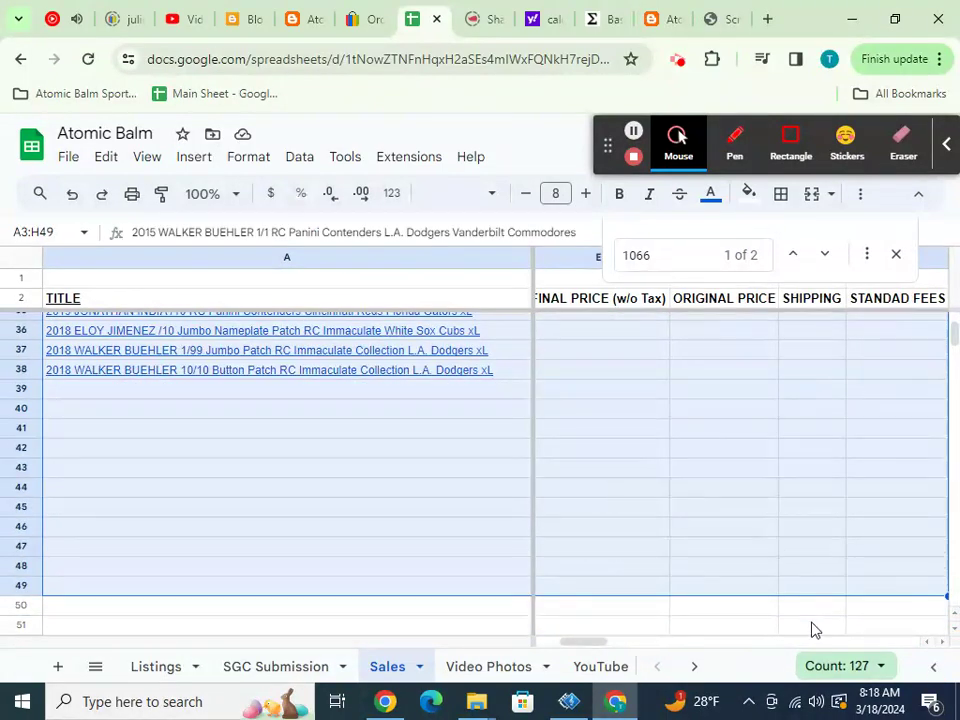
left_click_drag(604, 645, 731, 654)
left_click_drag(801, 570, 380, 270)
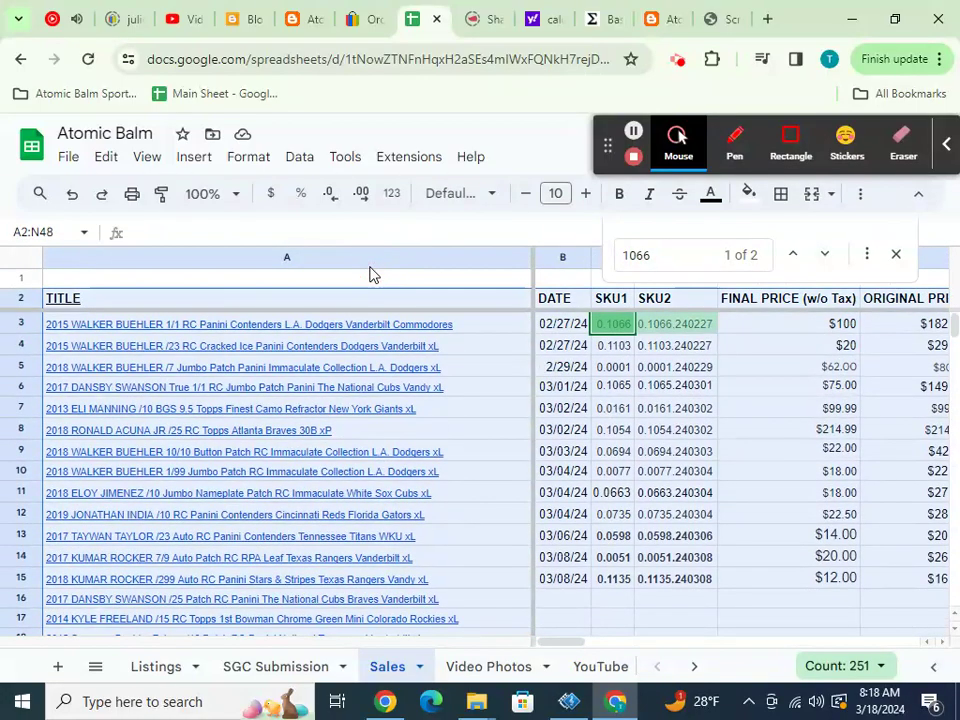
left_click(304, 164)
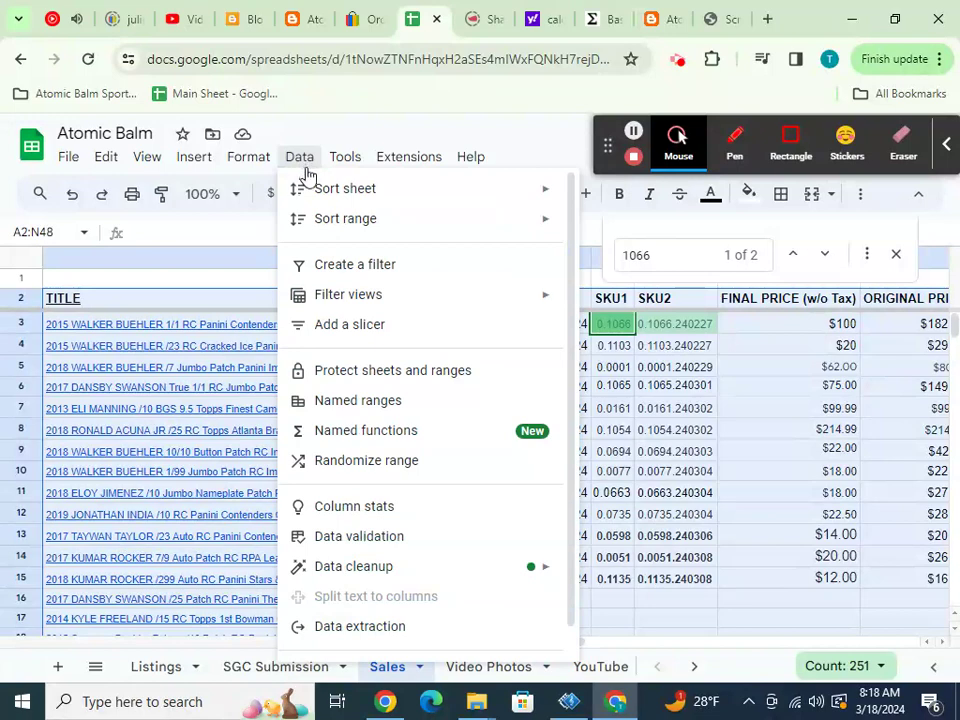
mouse_move(312, 200)
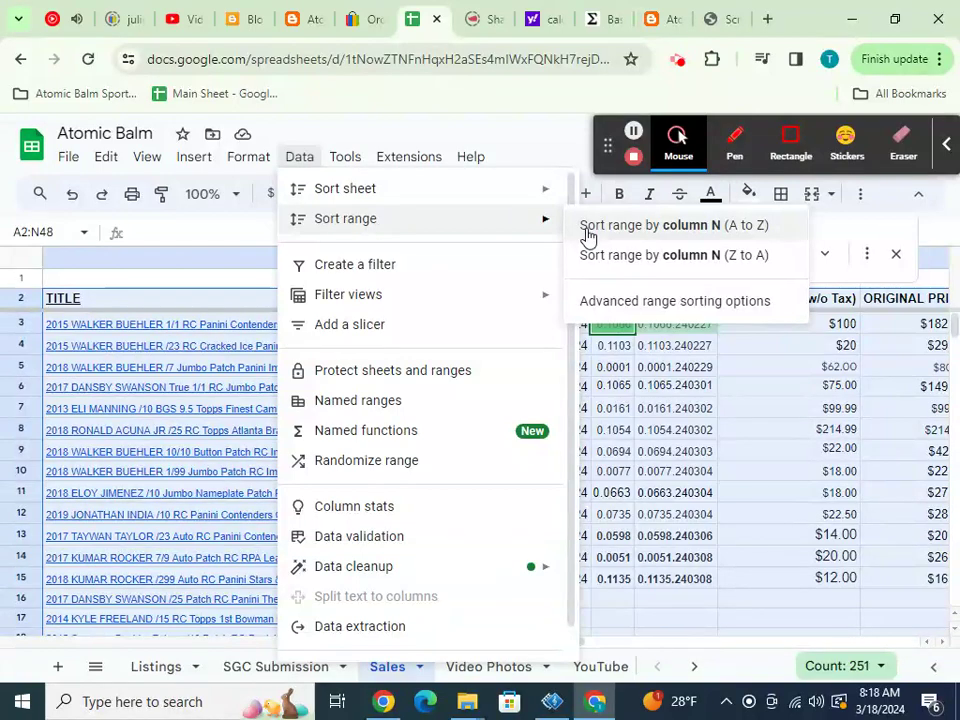
left_click(606, 301)
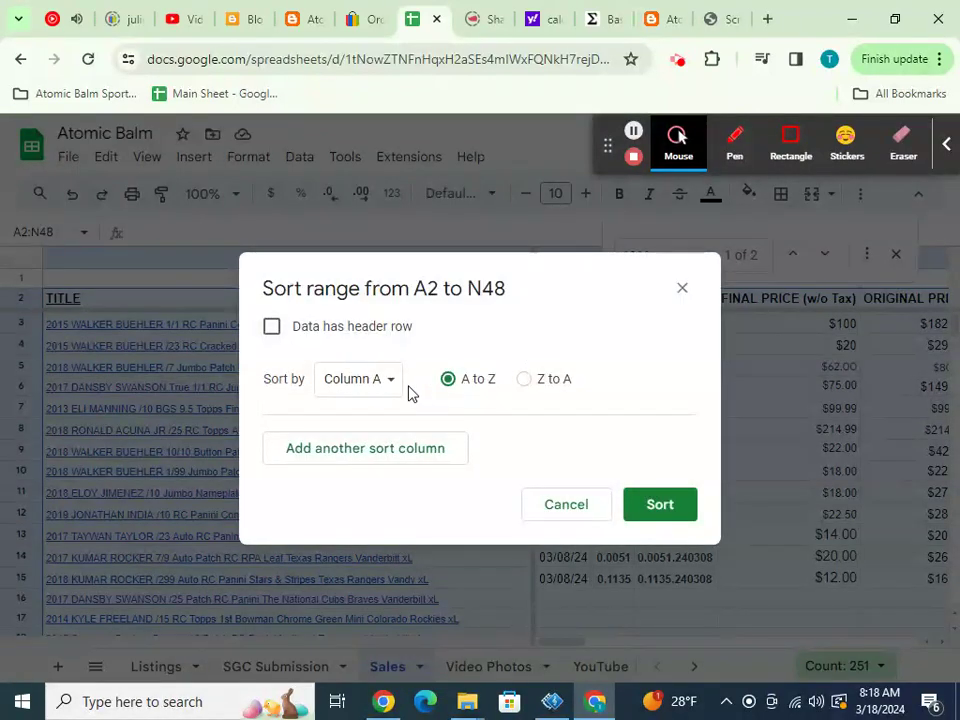
left_click(656, 503)
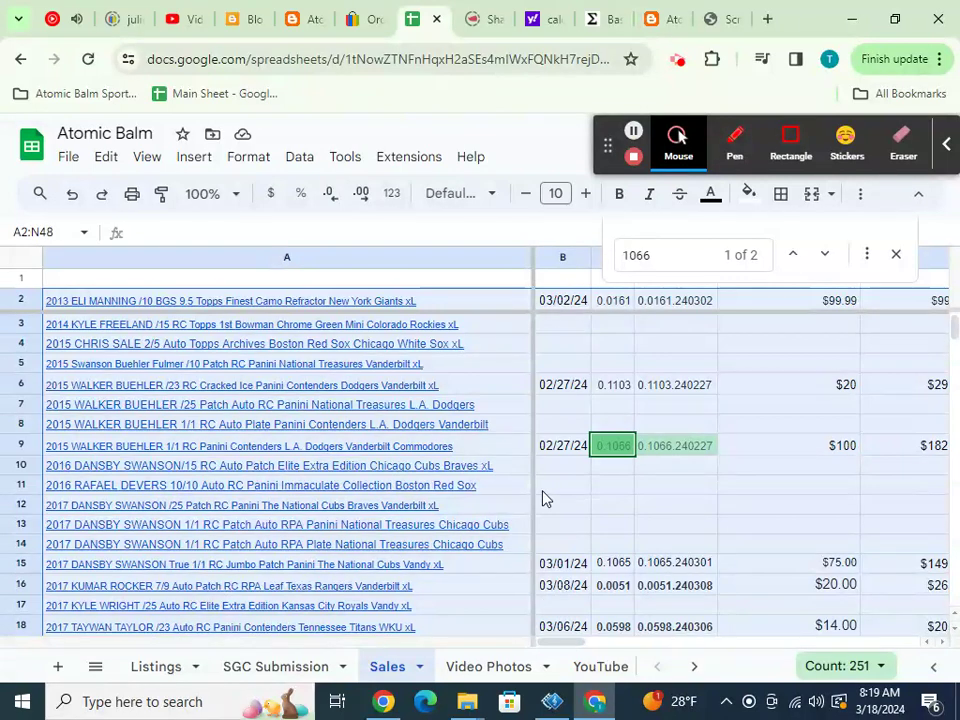
- Look through the sorted titles for duplicates and delete the sold 2019 Jonathan India /10 entry in row 35
scroll(446, 480, "down", 2)
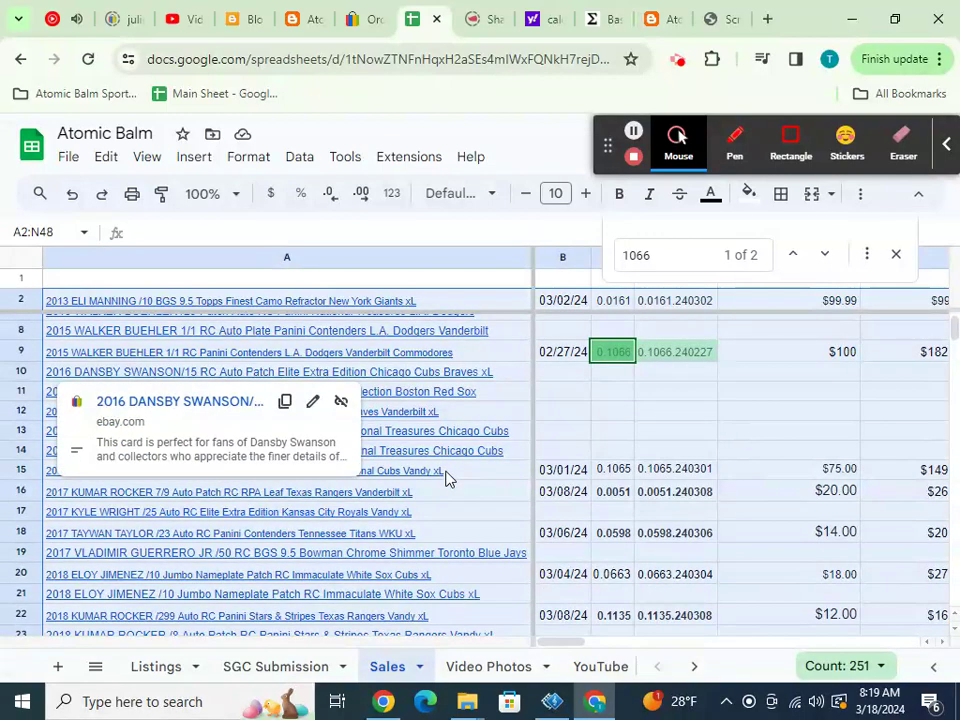
scroll(446, 480, "down", 2)
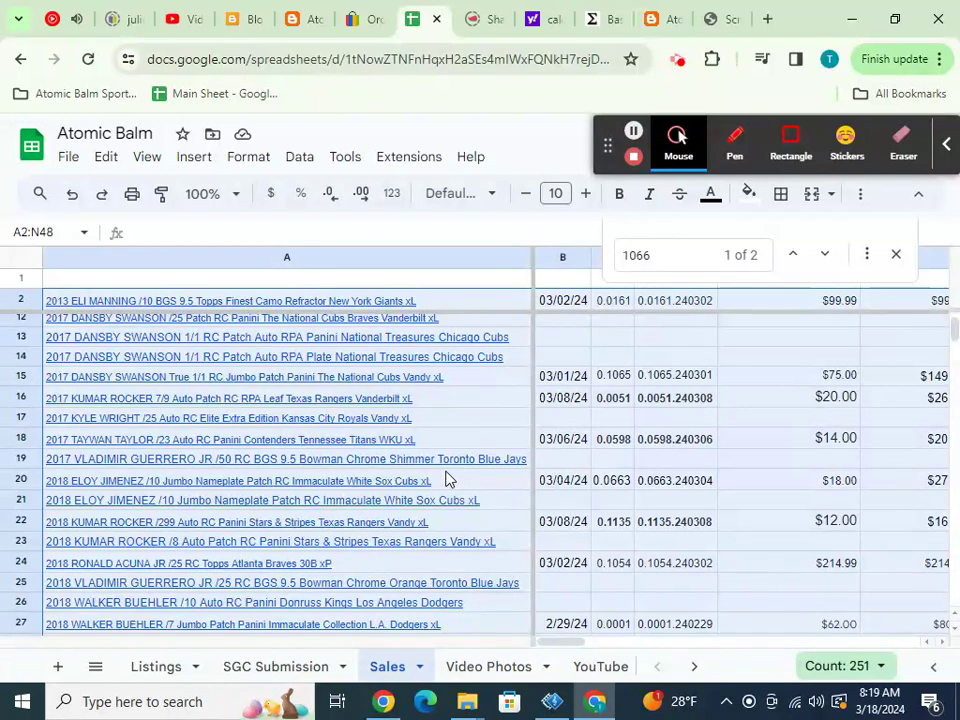
mouse_move(448, 481)
scroll(456, 328, "down", 1)
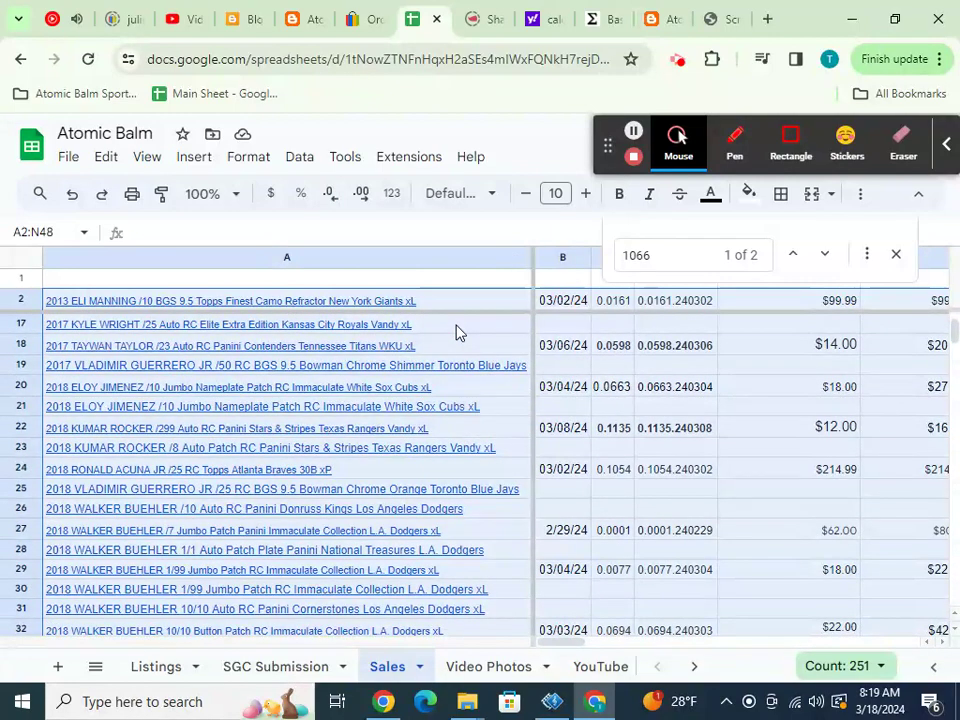
scroll(456, 332, "down", 1)
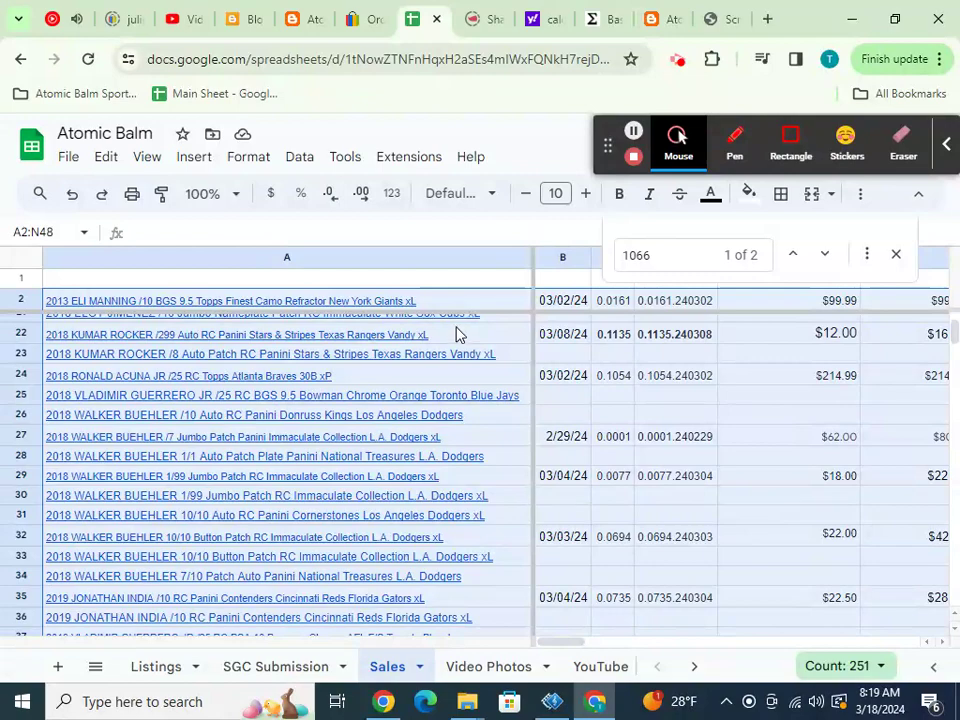
scroll(456, 334, "down", 1)
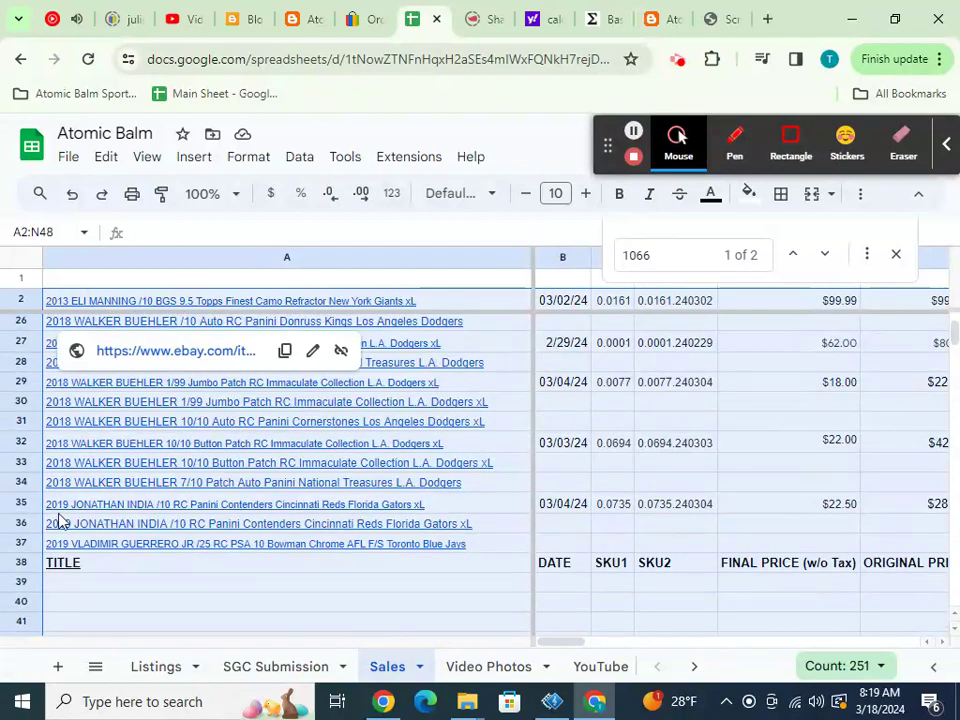
right_click(20, 503)
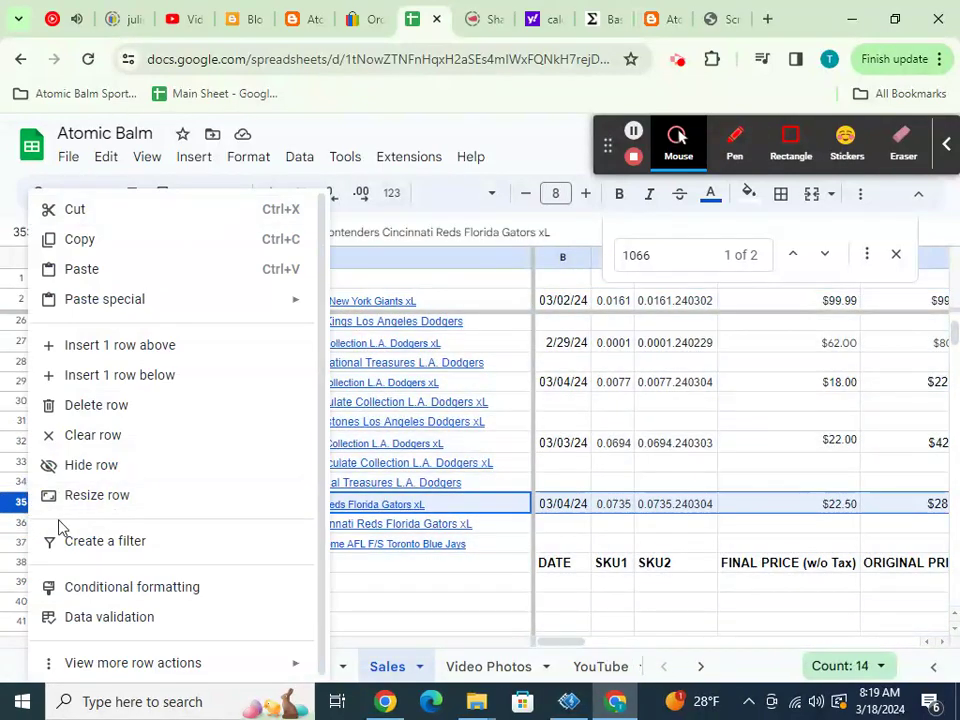
left_click(97, 405)
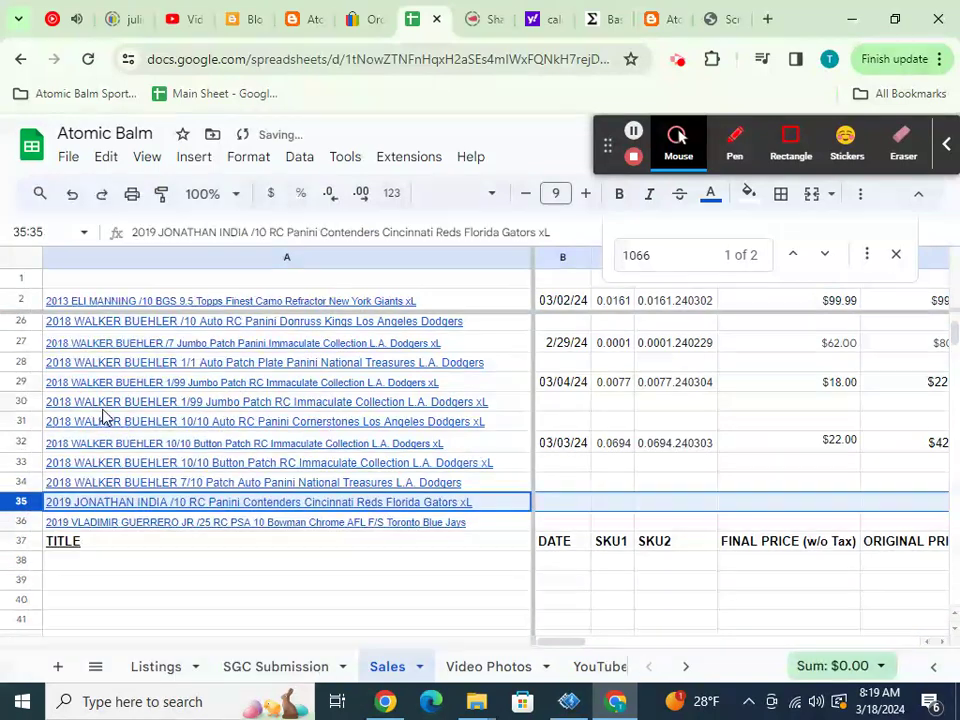
mouse_move(270, 460)
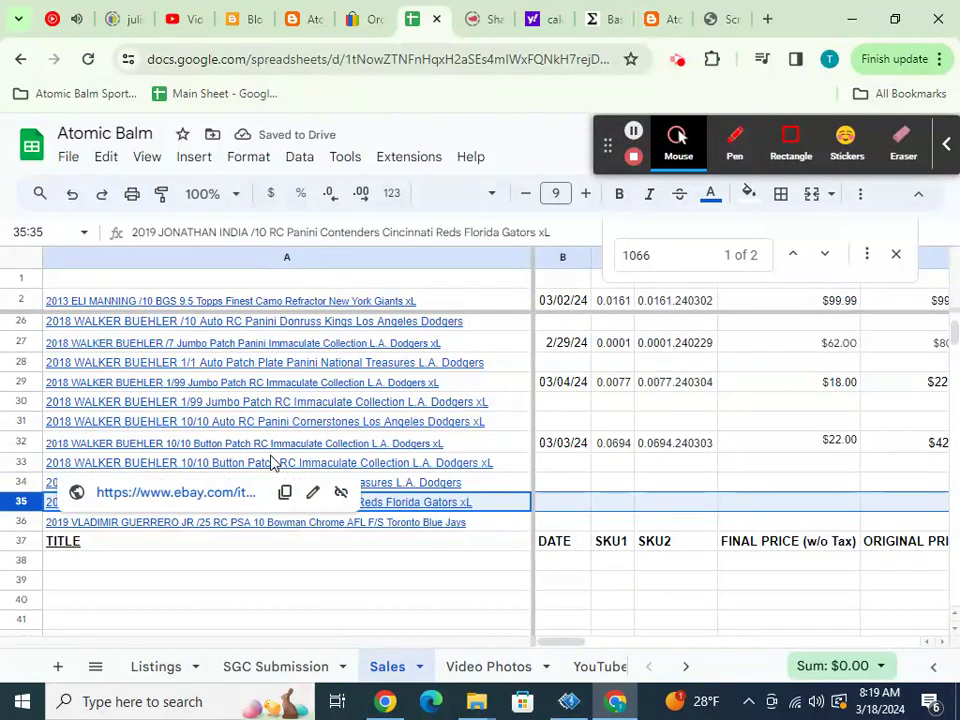
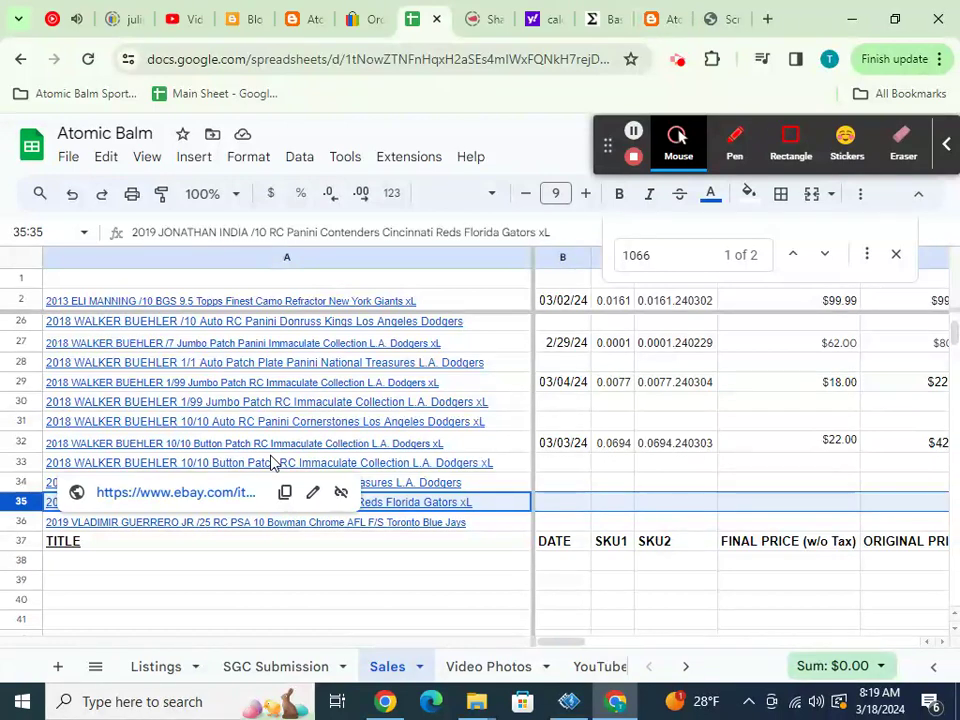
- Undo the row deletion and the sorting of the Sales sheet
left_click(374, 562)
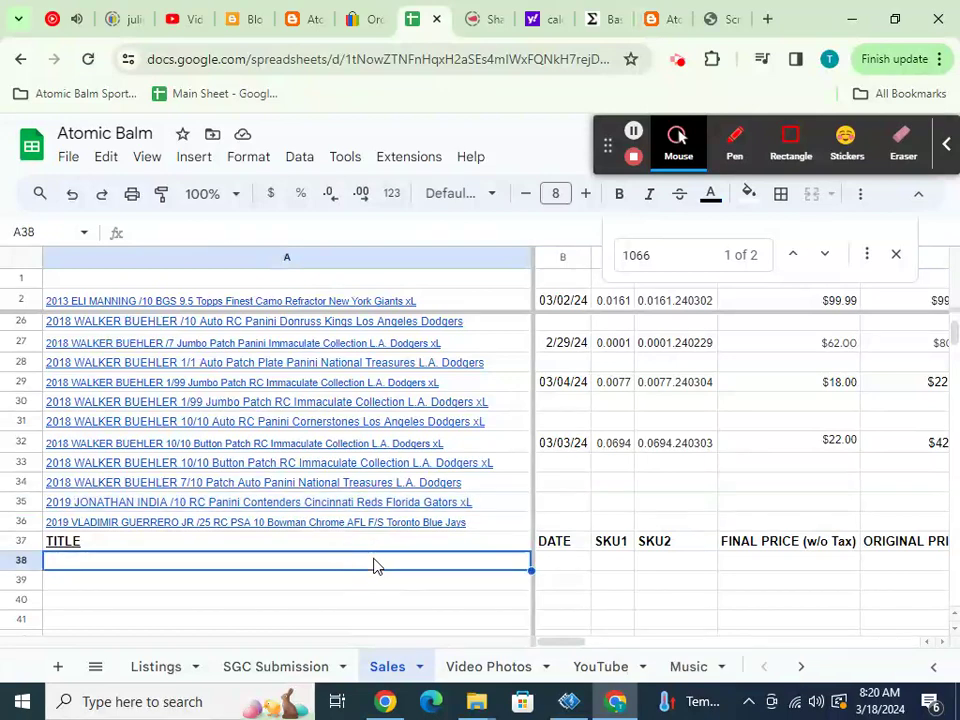
key("ctrl+z")
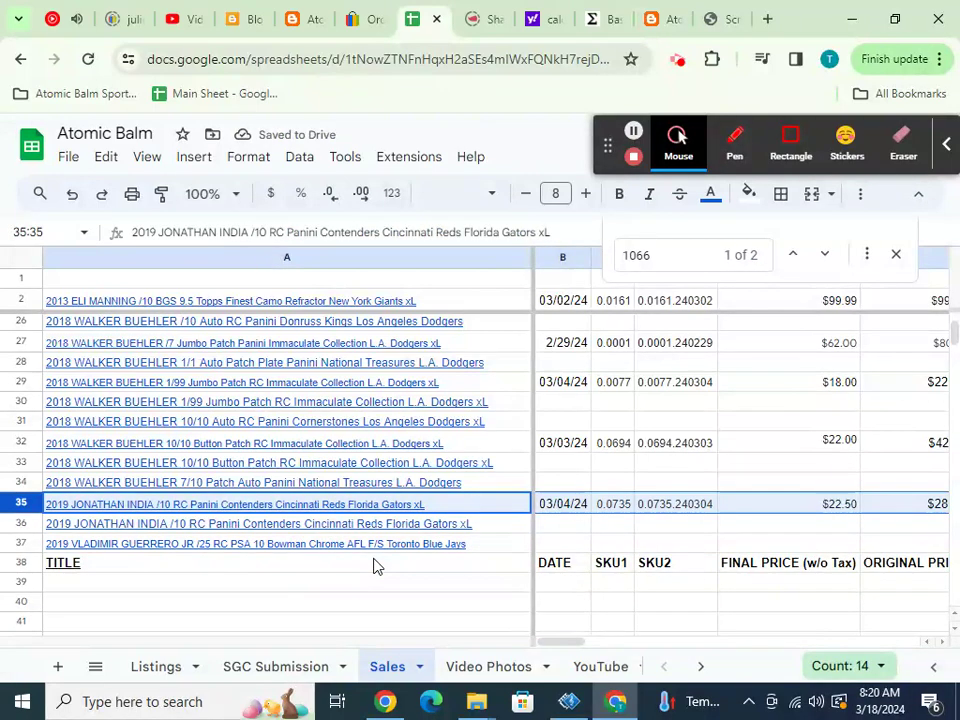
key("ctrl+z")
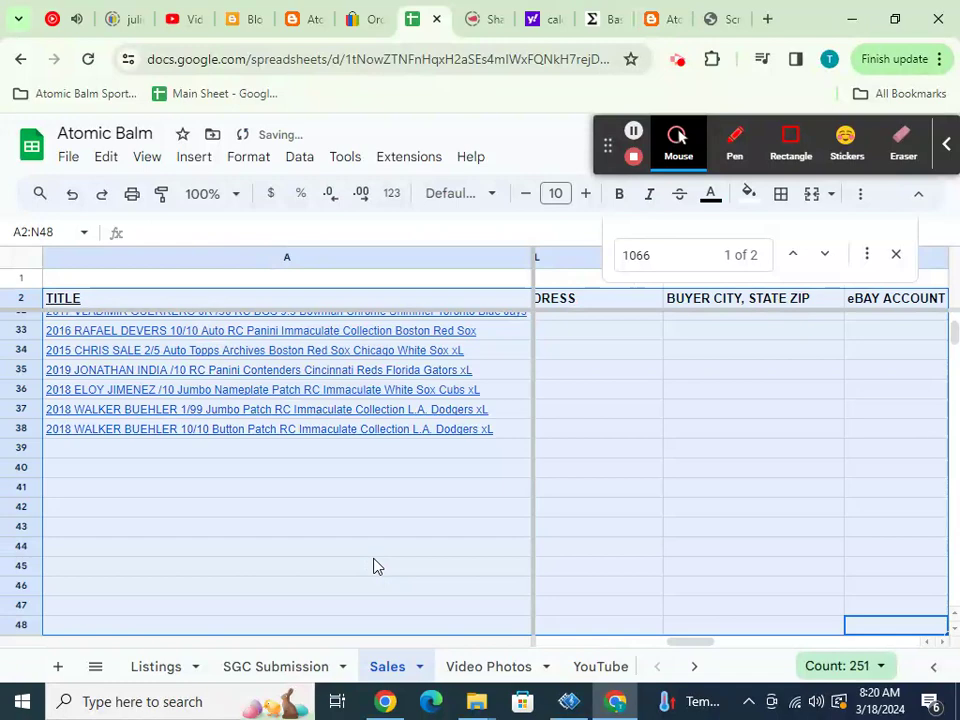
- Delete row 35, the duplicate 2019 Jonathan India /10 title without sale data, from the Sales sheet
scroll(374, 556, "up", 2)
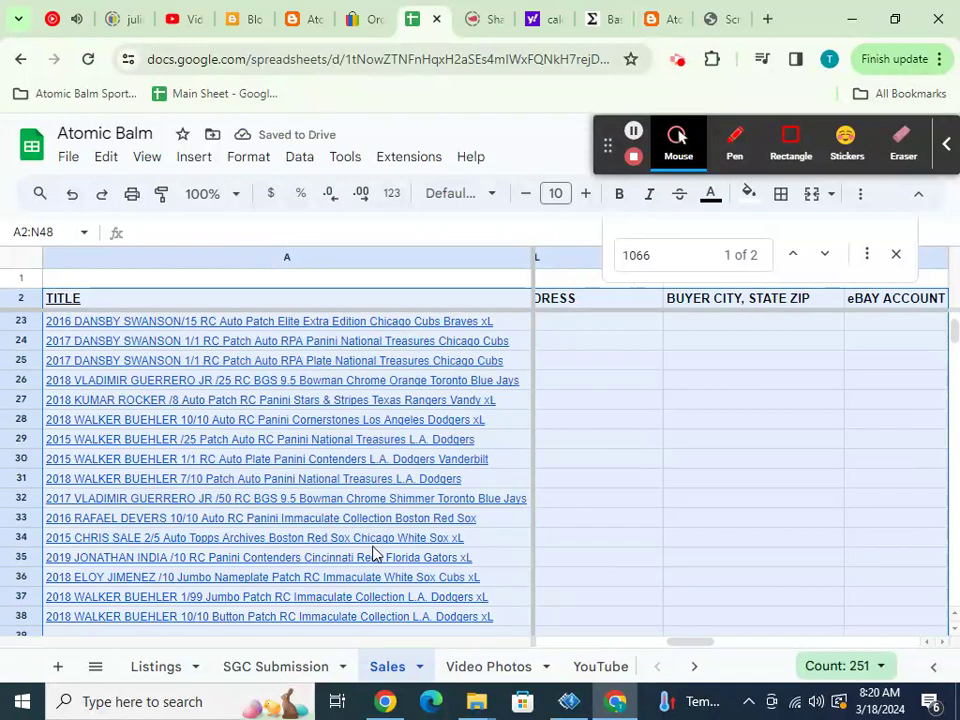
left_click(20, 555)
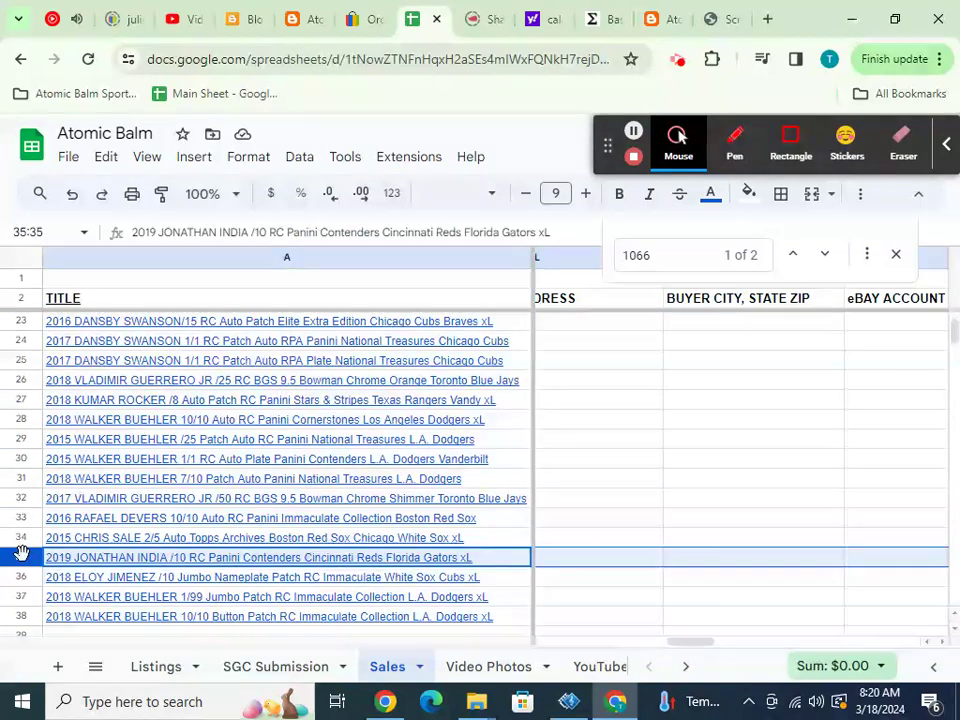
right_click(21, 555)
left_click(104, 411)
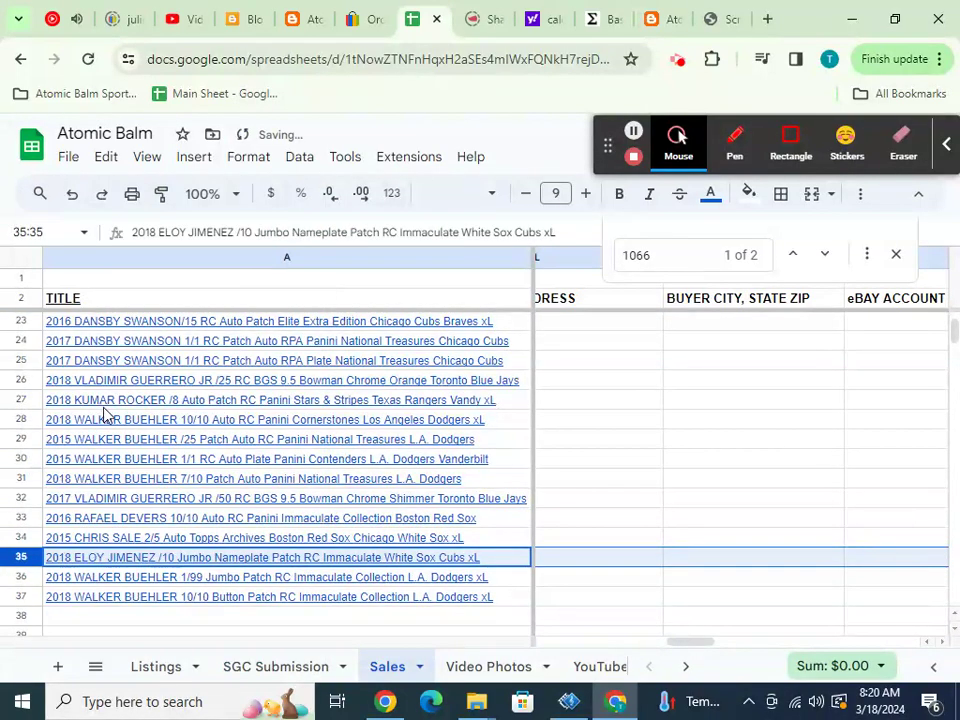
- Review the recorded rows of the Sales sheet and look through the last orders in the eBay order list
scroll(306, 531, "up", 5)
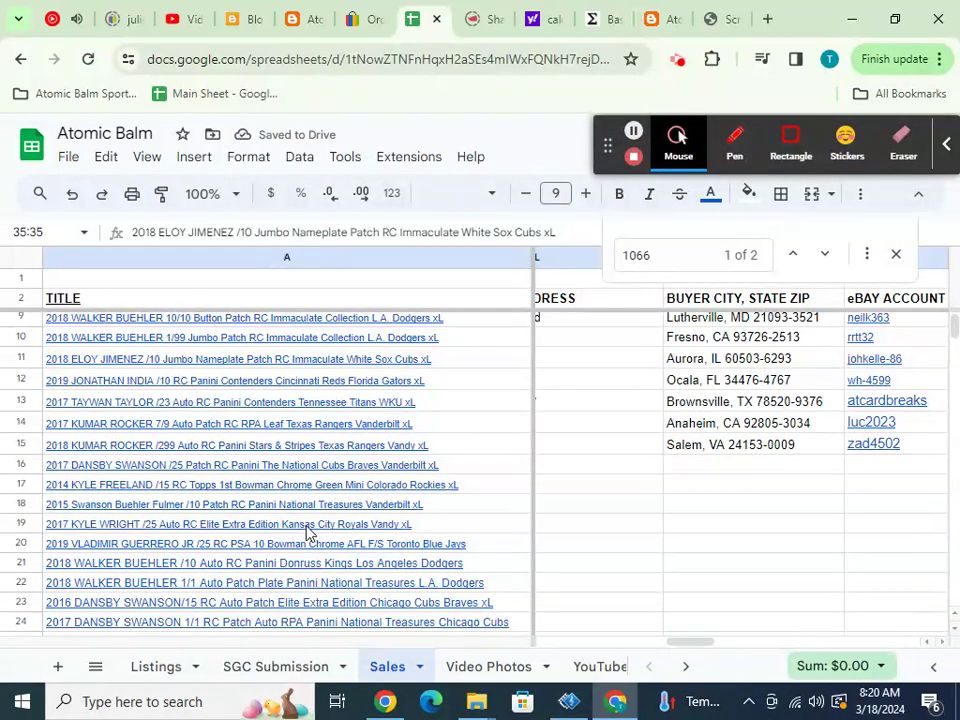
scroll(306, 531, "up", 3)
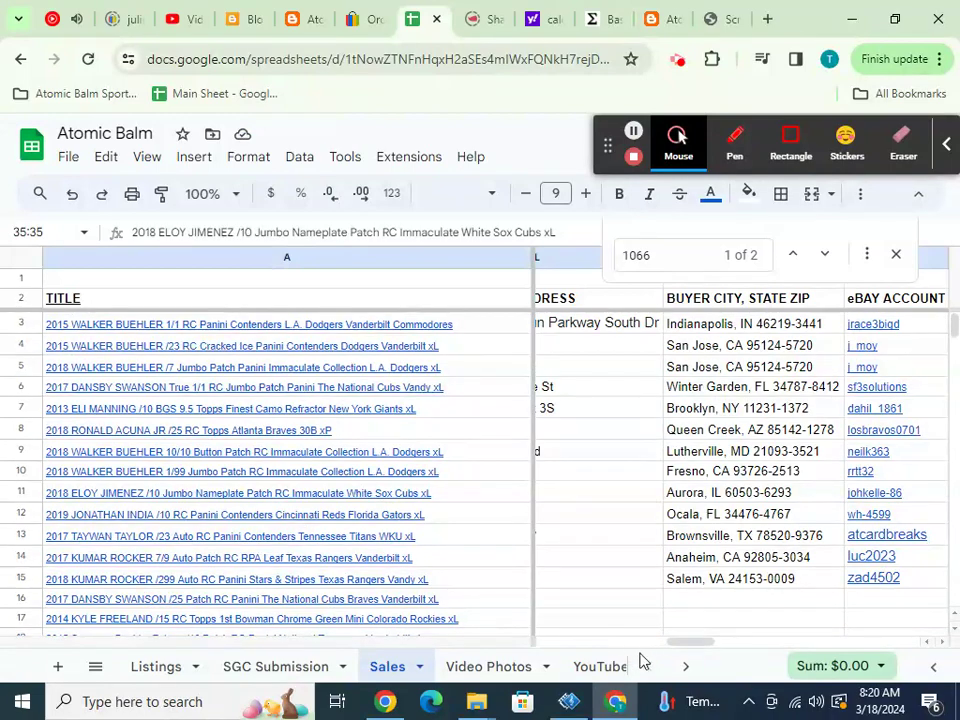
left_click_drag(676, 652, 537, 645)
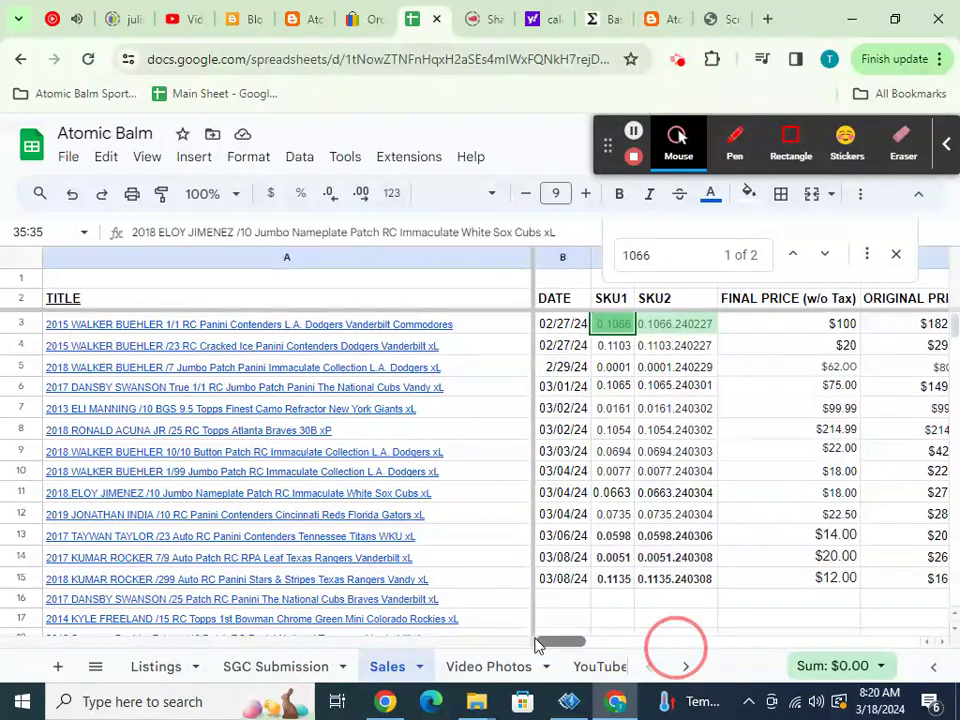
left_click(366, 22)
scroll(435, 270, "down", 9)
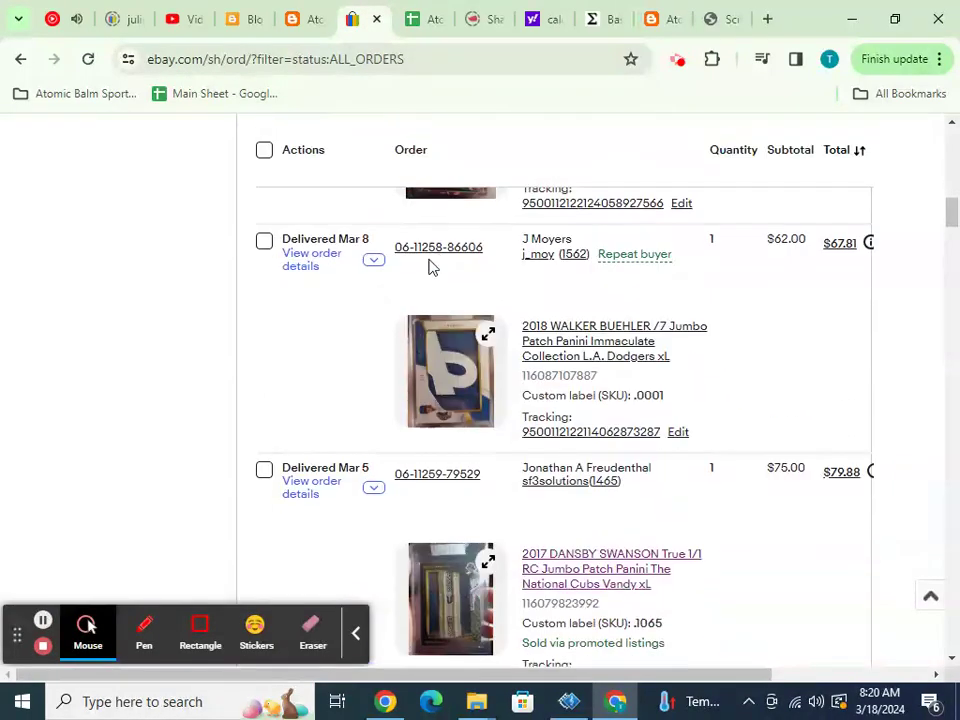
left_click_drag(945, 240, 949, 632)
scroll(707, 405, "up", 3)
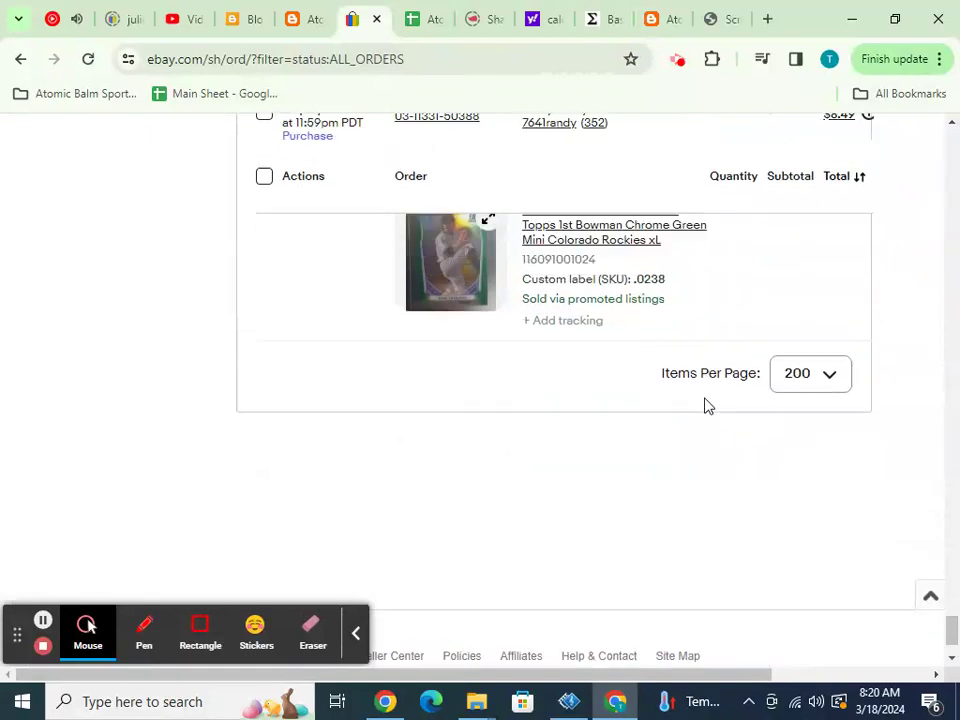
scroll(690, 396, "up", 5)
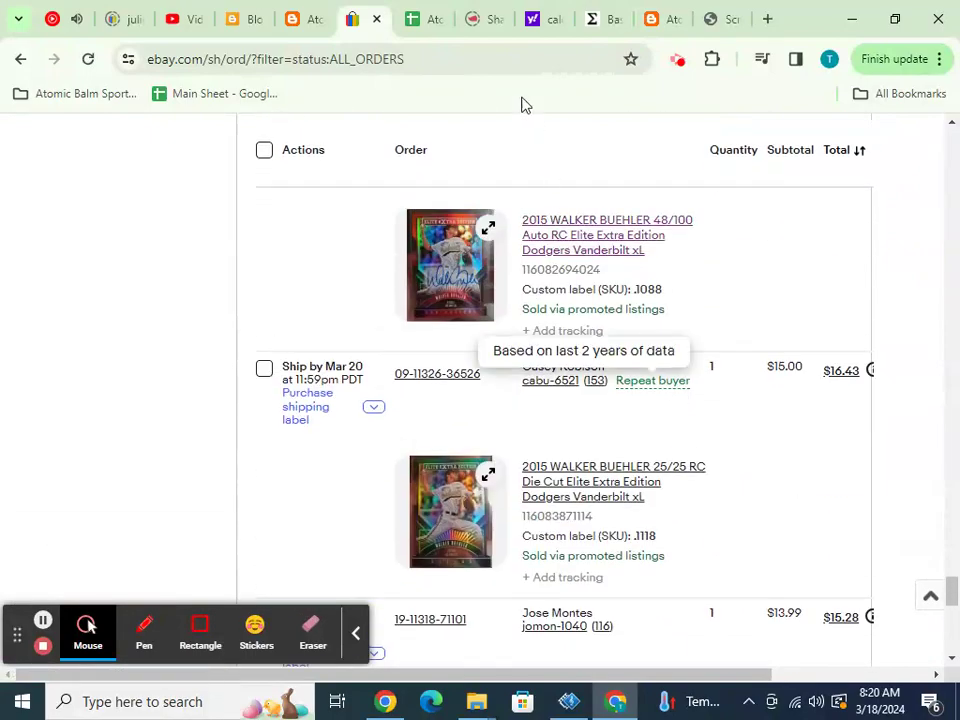
- Enter the sale date 03/17/24 in cell B16 of the Sales sheet for the 2017 Dansby Swanson /25 card
left_click(420, 20)
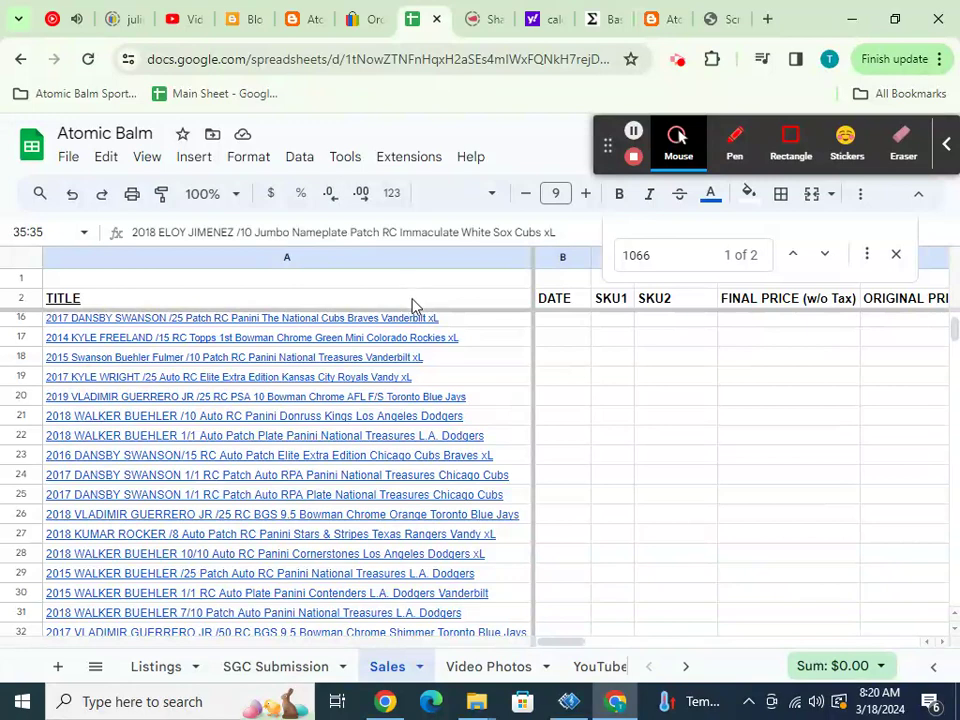
scroll(415, 305, "up", 2)
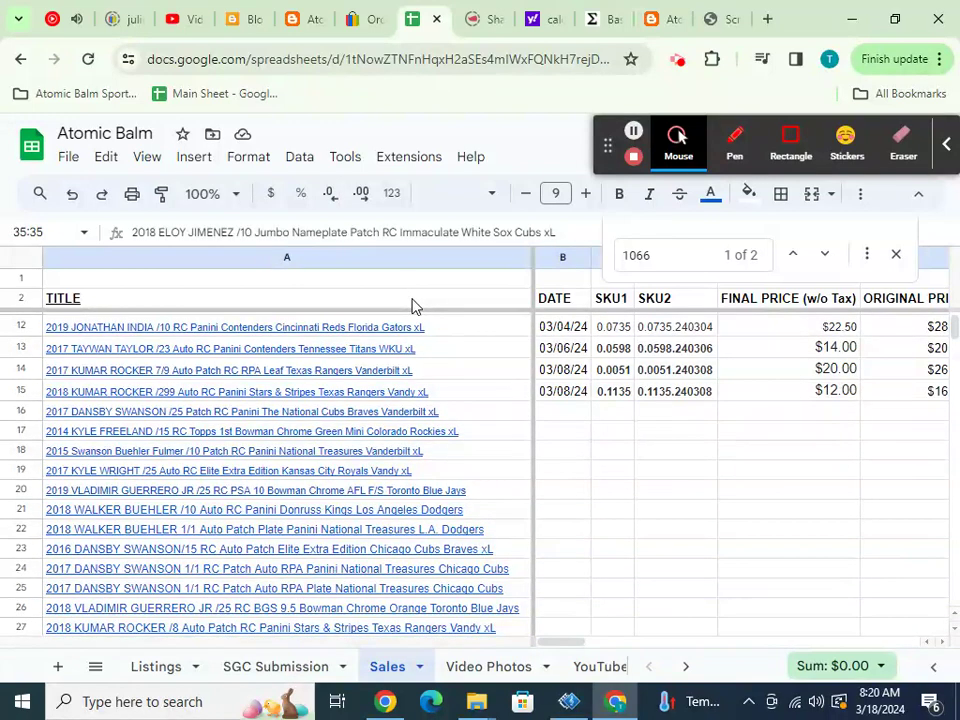
left_click(553, 416)
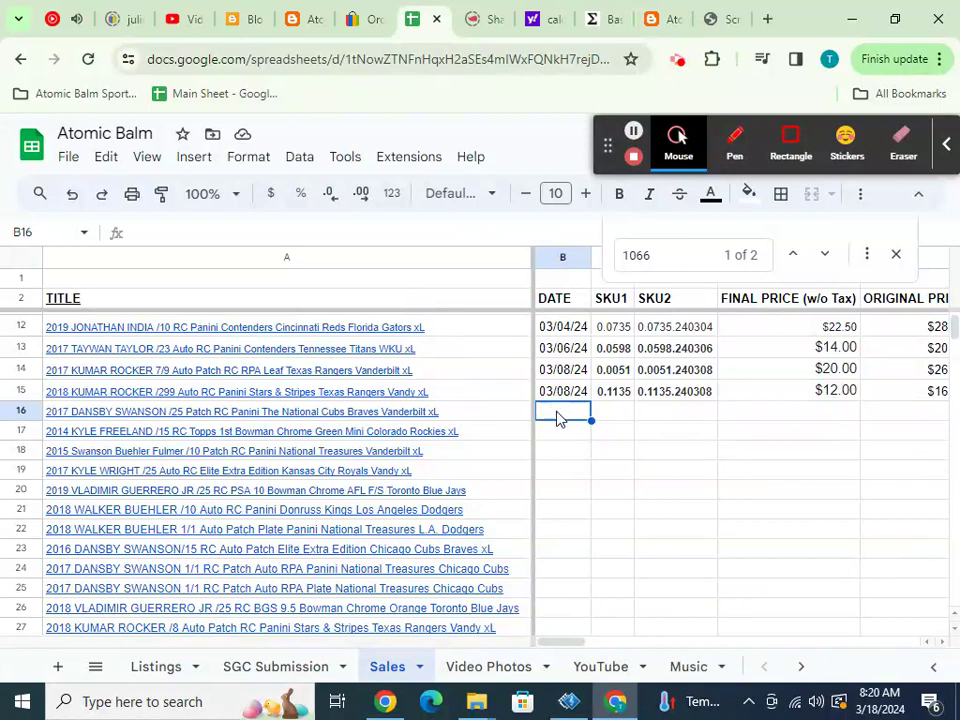
type("0/17/24")
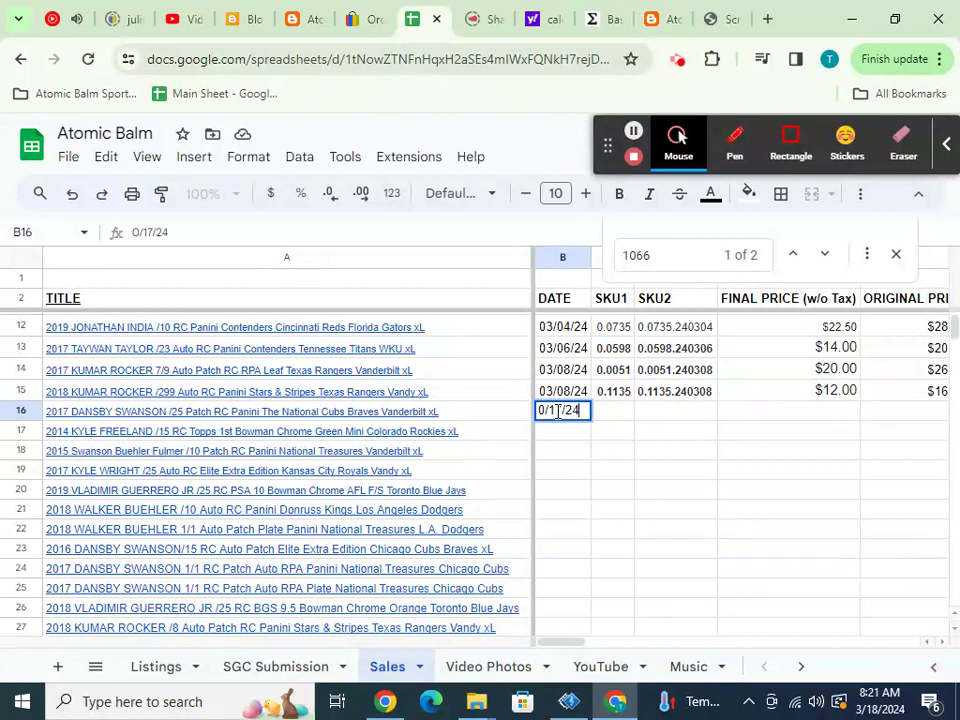
key("Return")
left_click(556, 412)
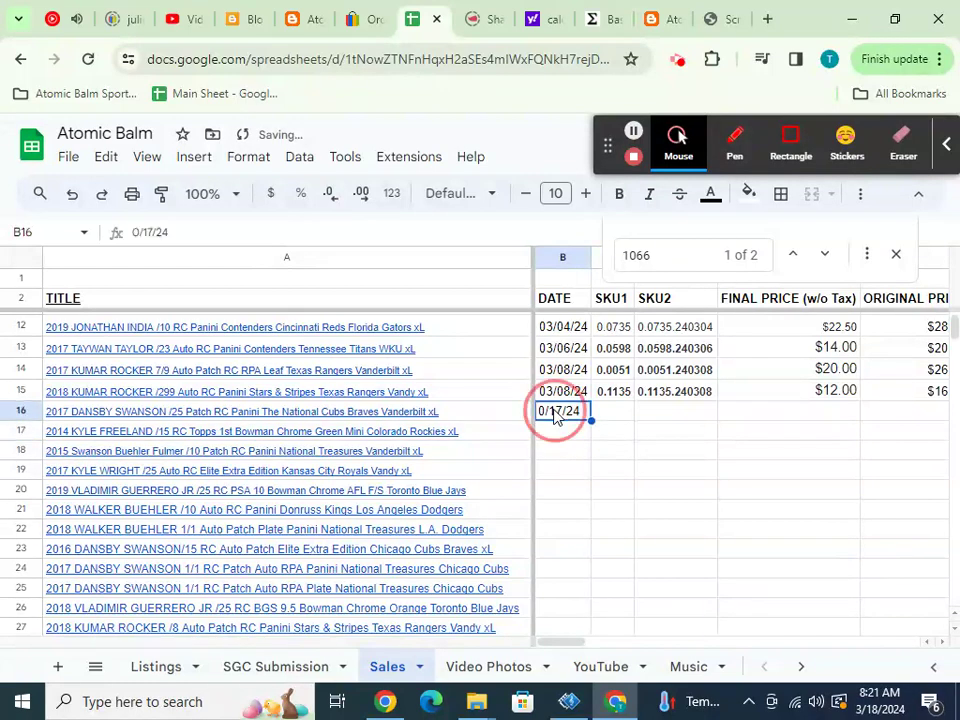
double_click(548, 410)
type("3")
key("Return")
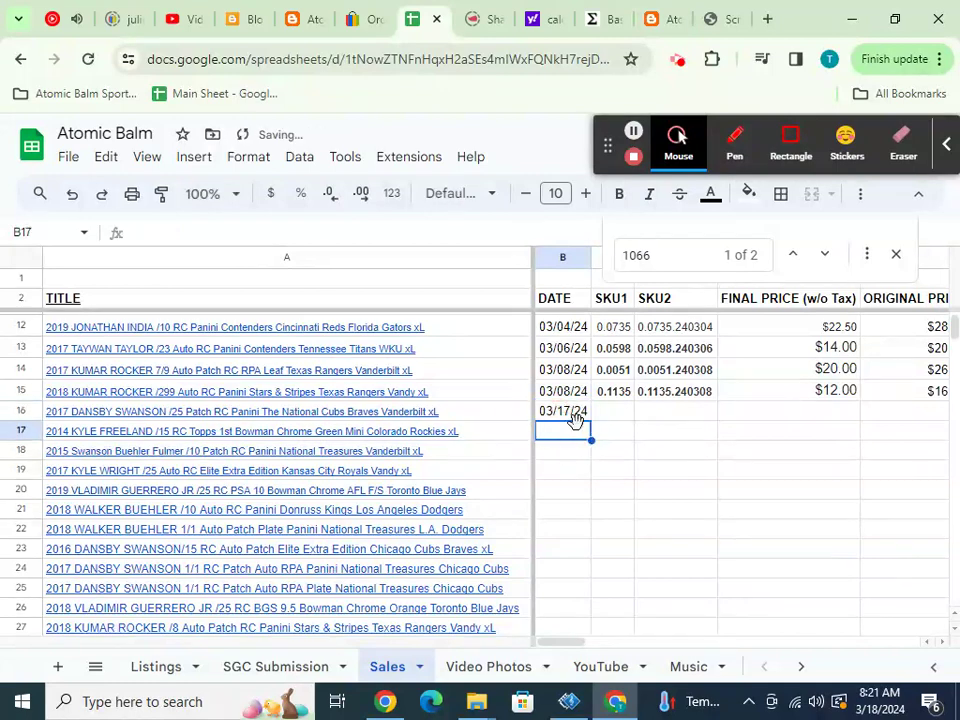
- Copy SKU .1117 from the 2017 Dansby Swanson /25 eBay order into cell C16 of the Sales sheet
left_click(599, 418)
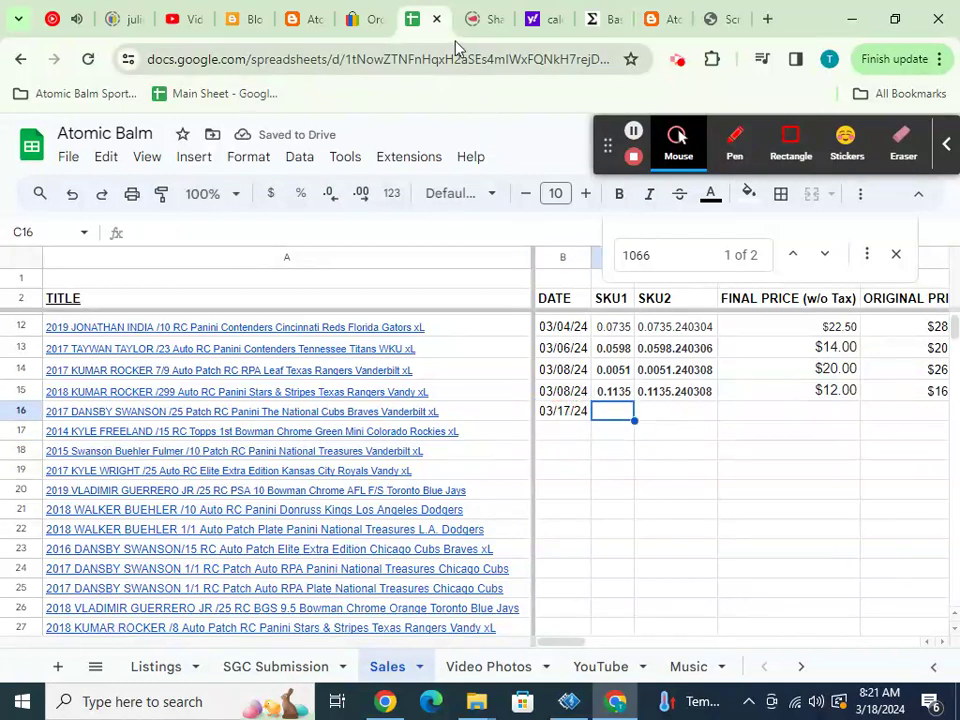
mouse_move(372, 30)
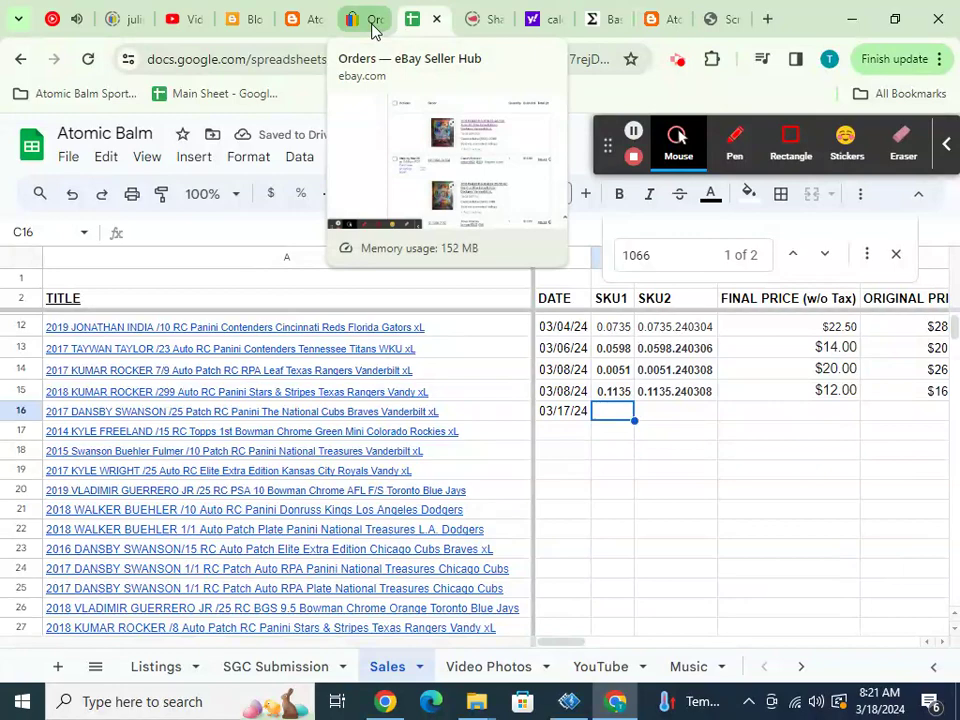
left_click(372, 25)
scroll(446, 304, "down", 3)
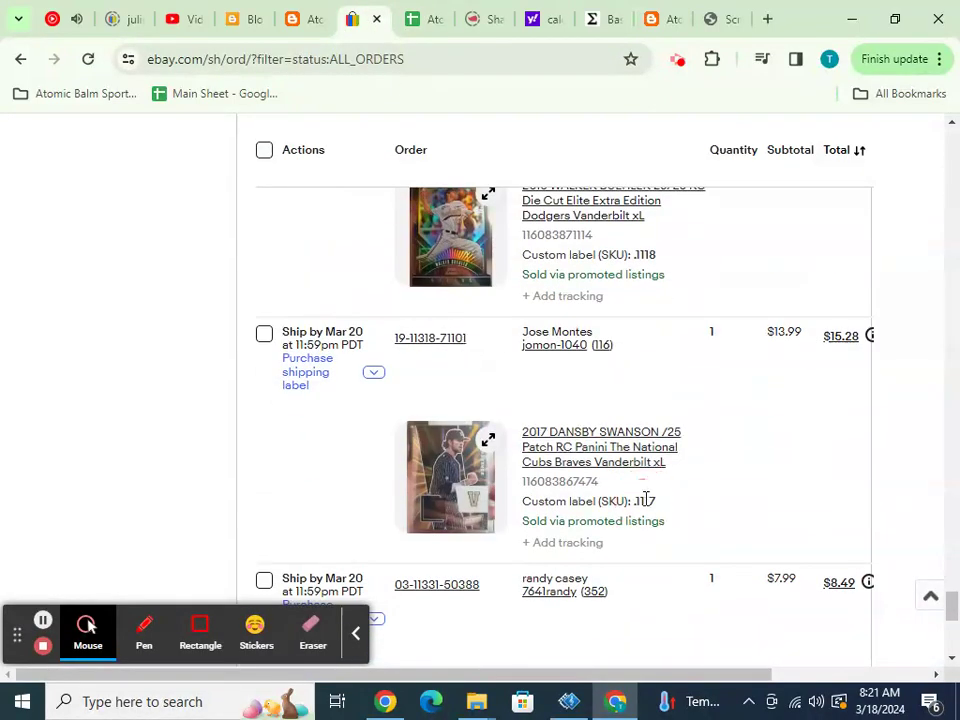
left_click_drag(634, 499, 658, 501)
key("ctrl+c")
left_click(418, 18)
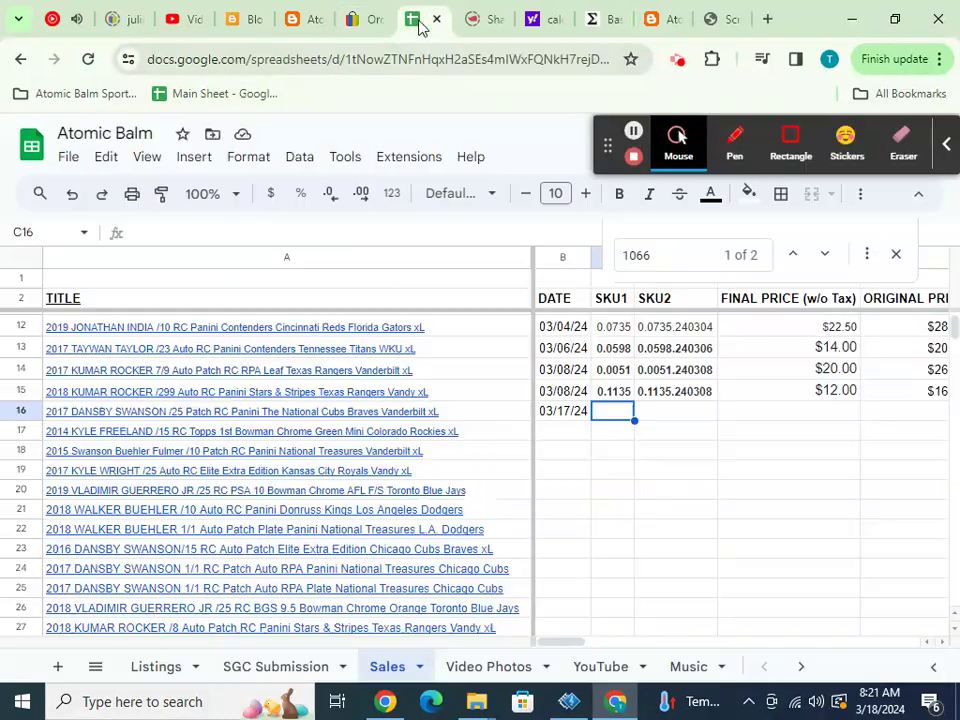
key("ctrl+v")
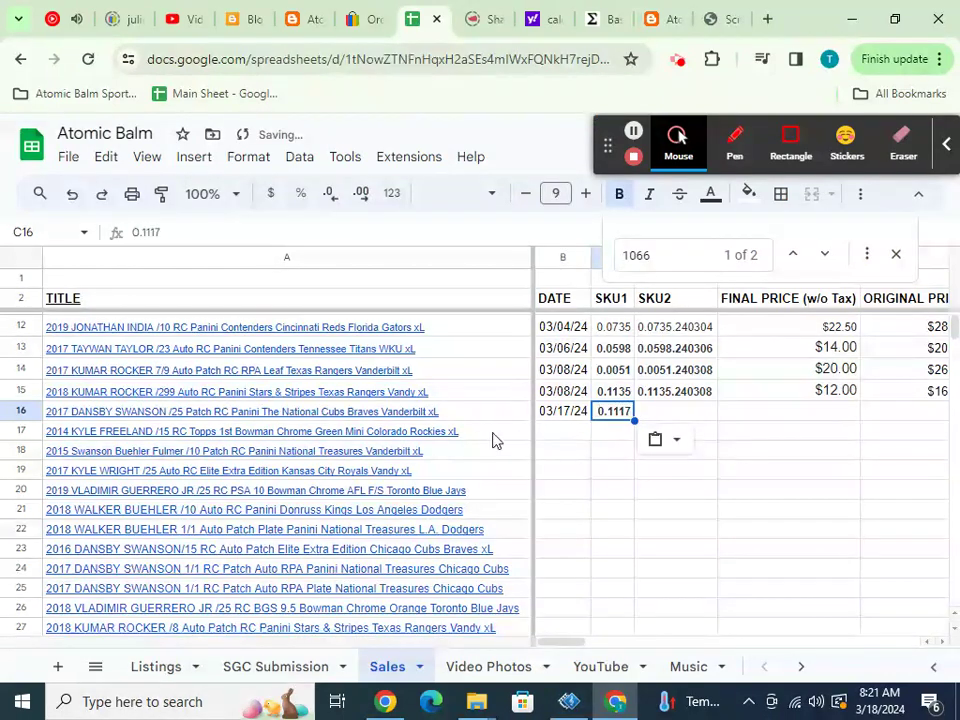
mouse_move(476, 441)
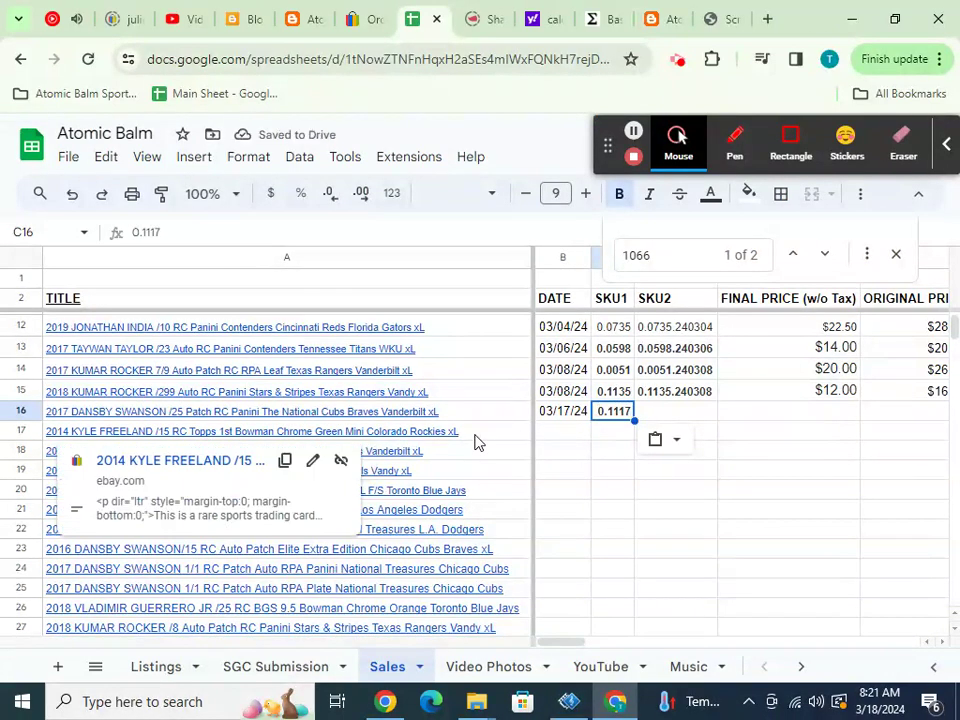
key("Return")
- Copy SKU .0238 from the 2014 Kyle Freeland /15 eBay order into cell C17 of the Sales sheet
left_click(476, 441)
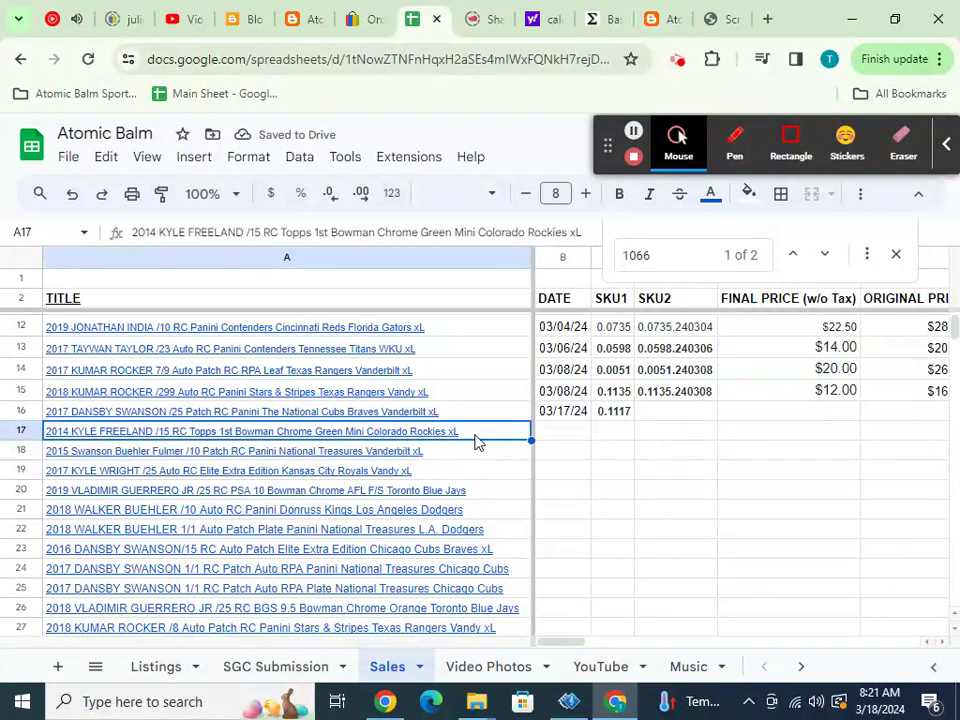
left_click(360, 18)
scroll(578, 292, "up", 8)
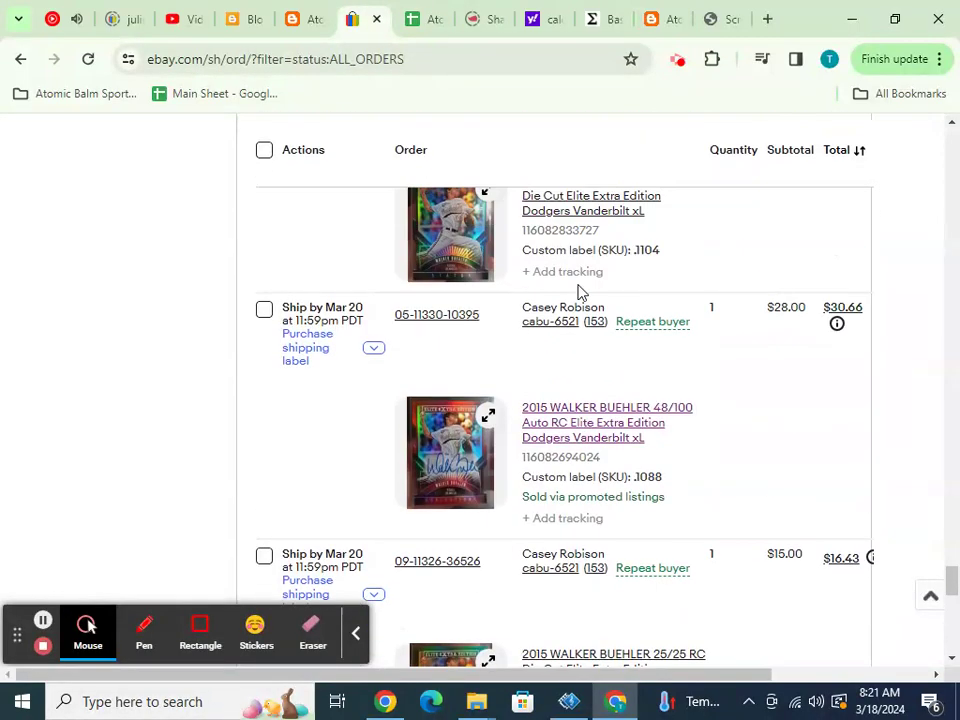
scroll(578, 292, "up", 9)
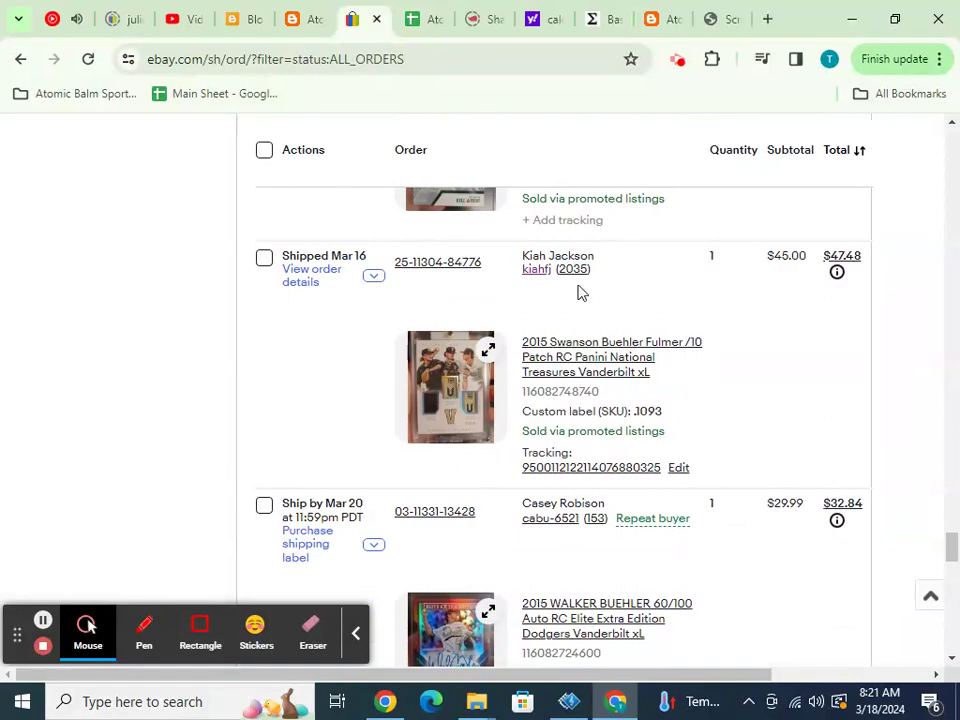
scroll(578, 292, "down", 16)
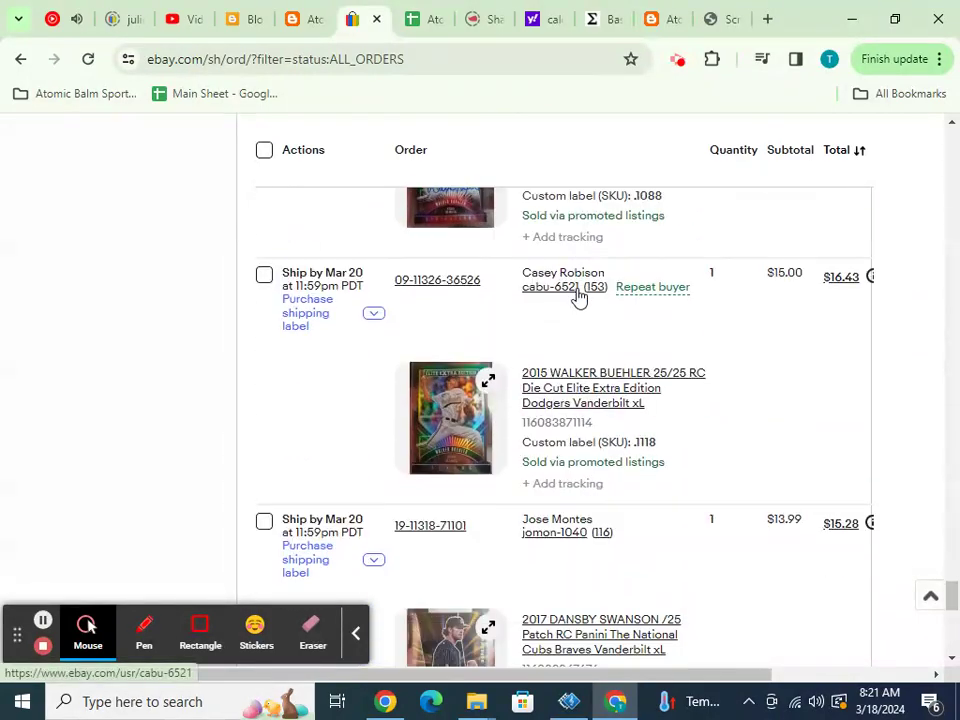
scroll(578, 296, "down", 3)
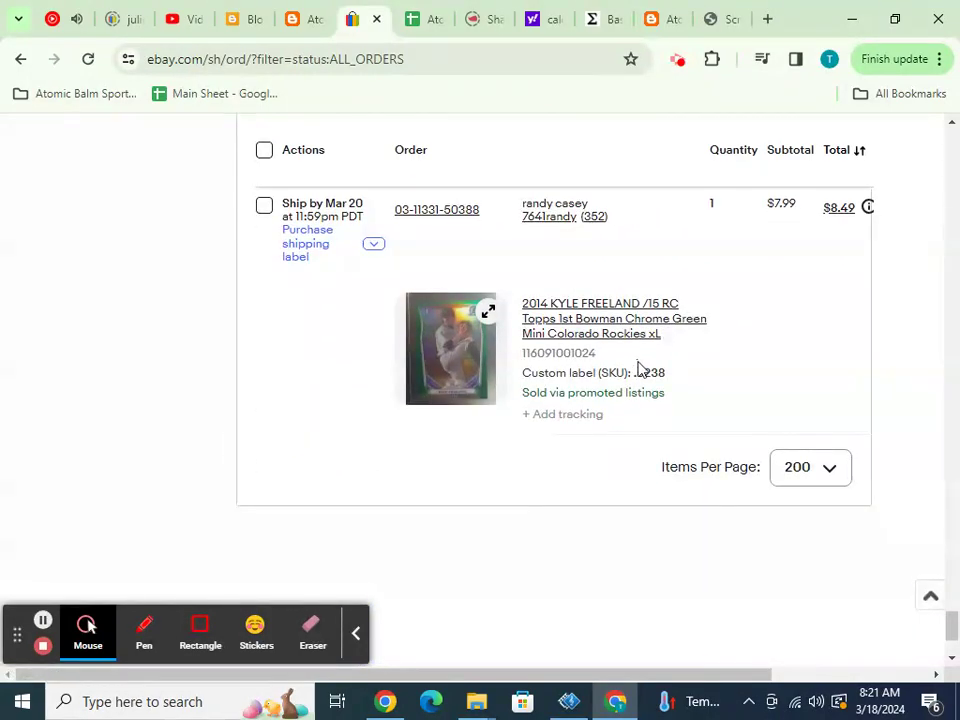
left_click_drag(635, 370, 665, 372)
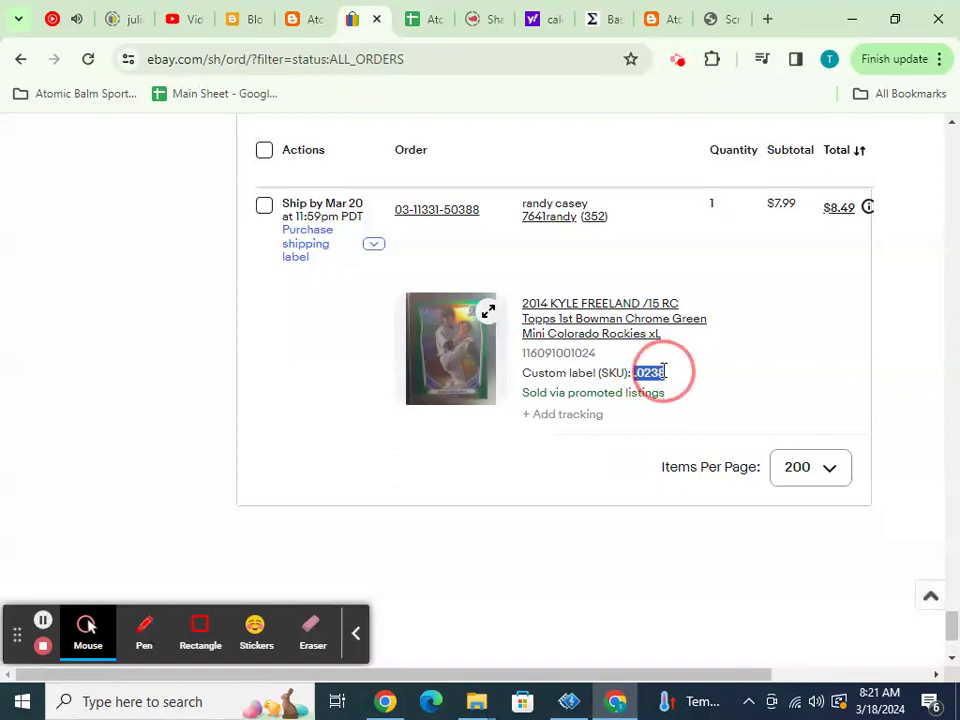
left_click(428, 20)
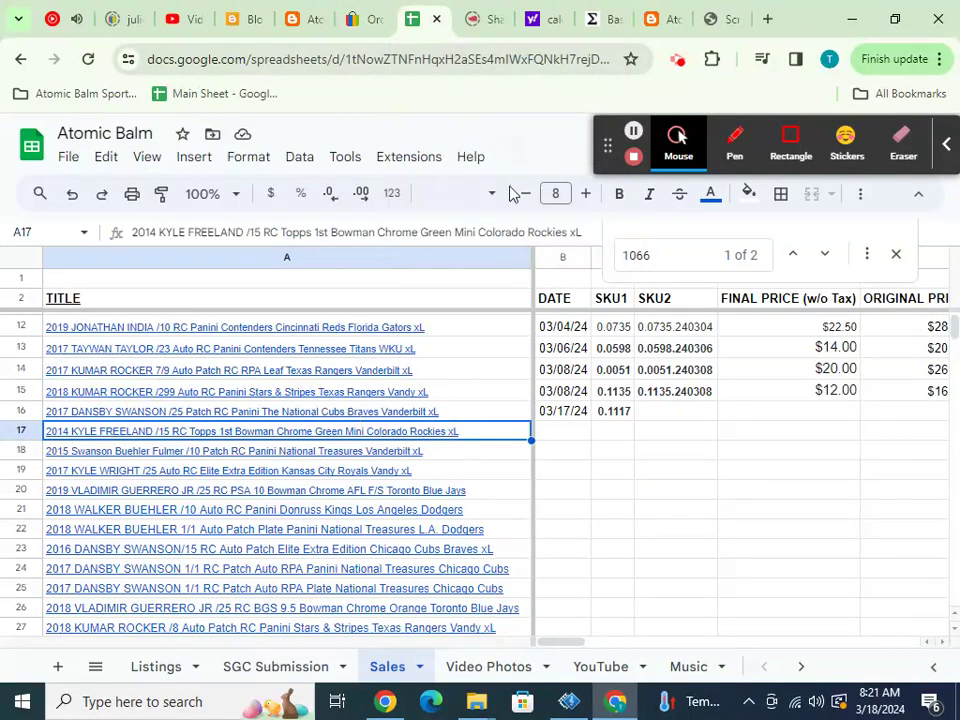
left_click(602, 432)
key("ctrl+v")
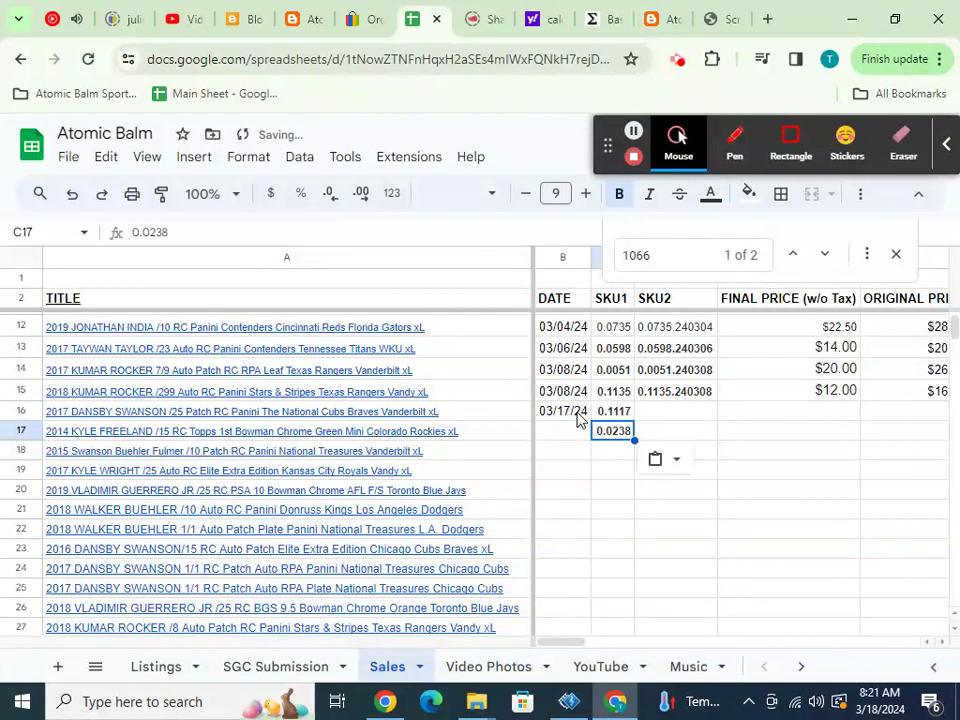
- Copy the sale date 03/17/24 from cell B16 to cell B17 for the 2014 Kyle Freeland /15 card
left_click(579, 422)
key("ctrl+c")
left_click(574, 433)
key("ctrl+v")
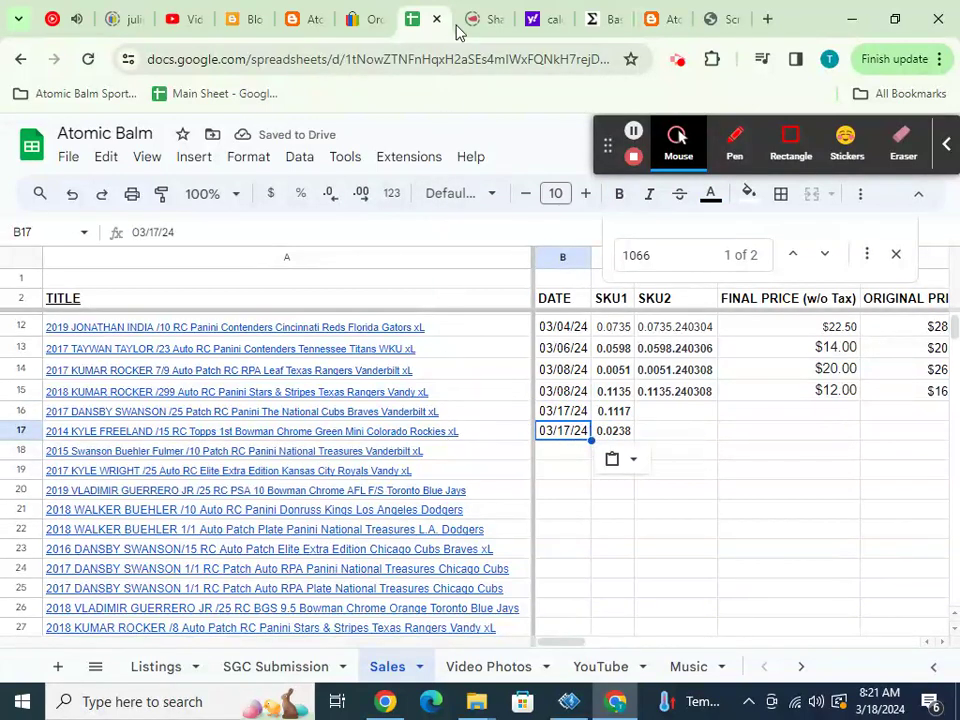
- Open the payment details of the 2015 Swanson Buehler Fulmer /10 order on eBay and check its transaction date
left_click(369, 18)
scroll(525, 293, "up", 6)
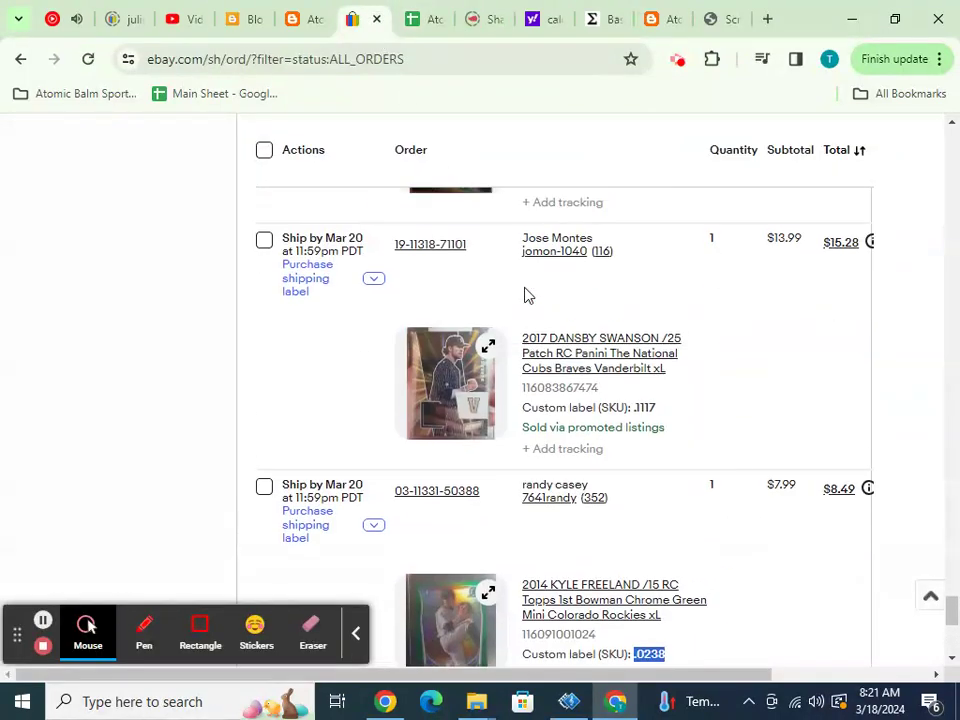
scroll(525, 300, "up", 8)
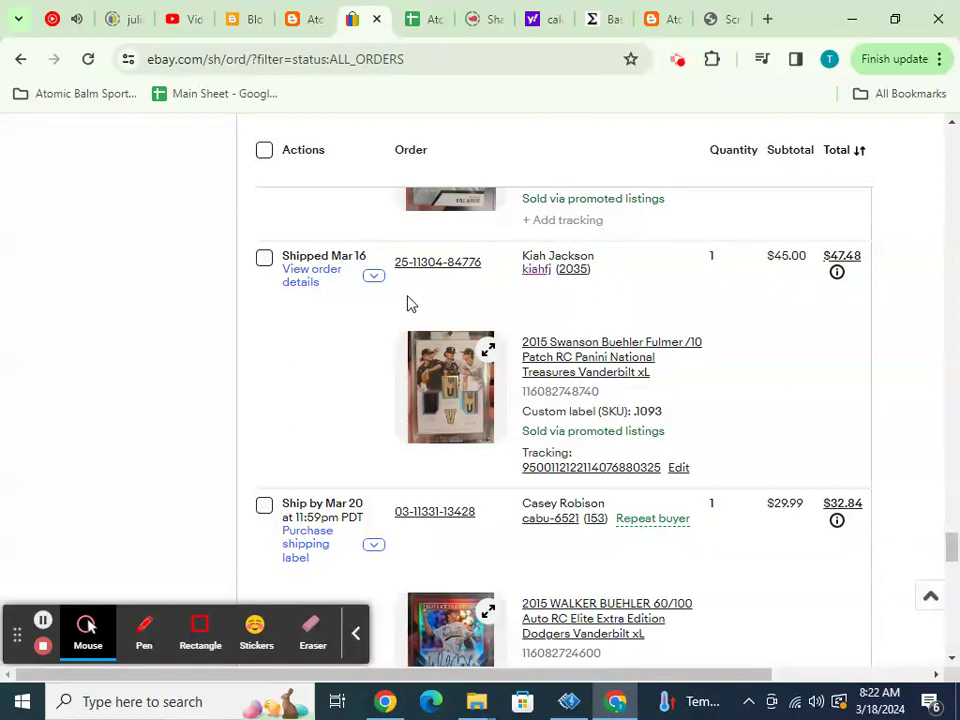
left_click(374, 279)
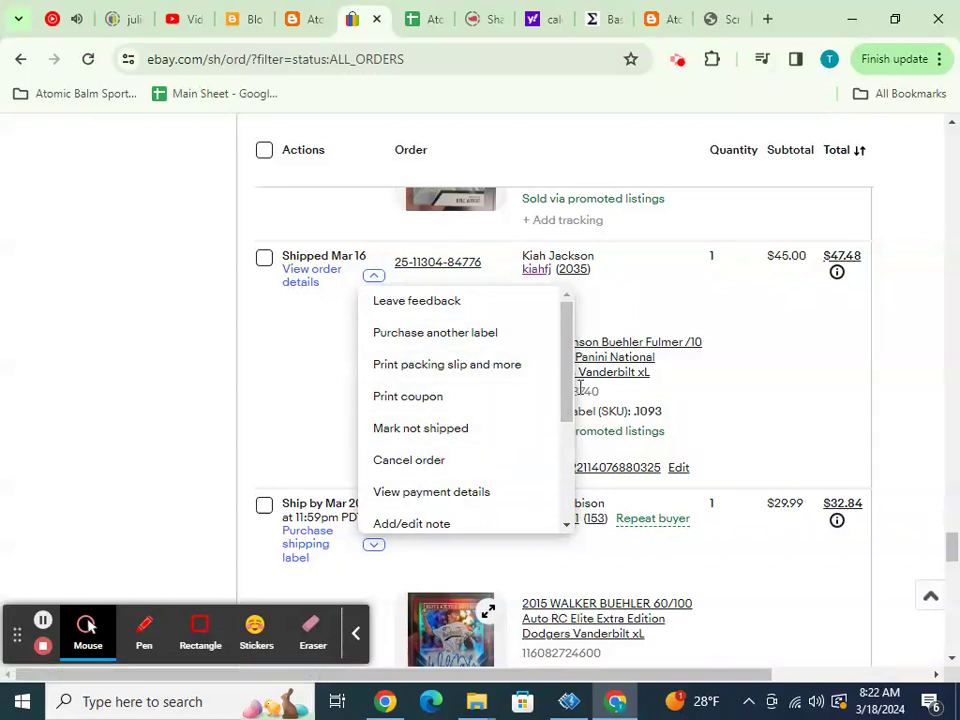
left_click_drag(569, 397, 562, 424)
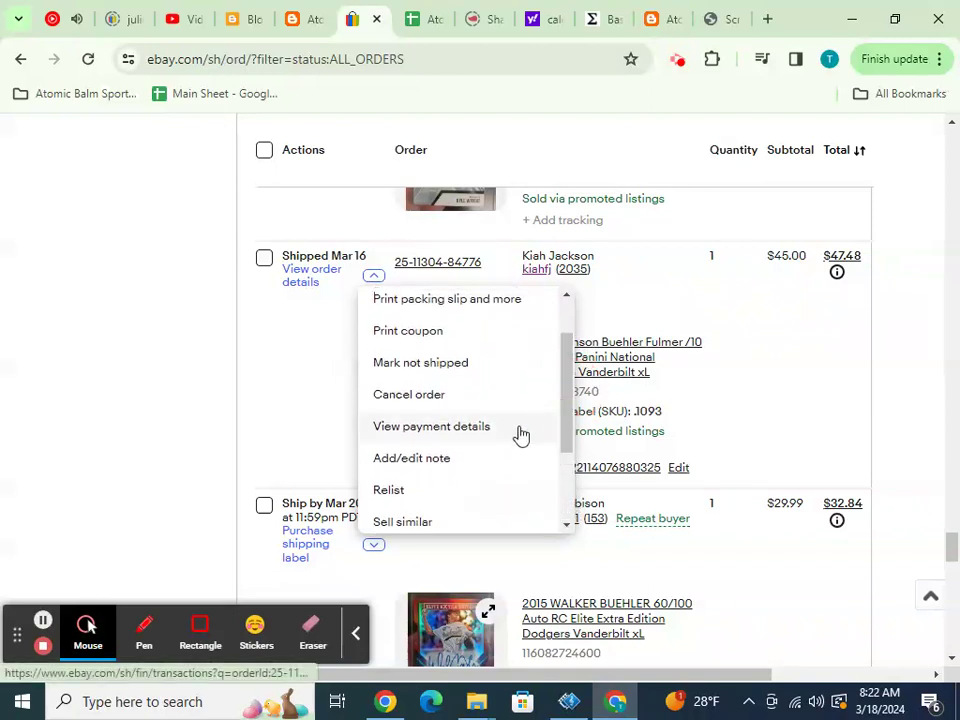
left_click(418, 436)
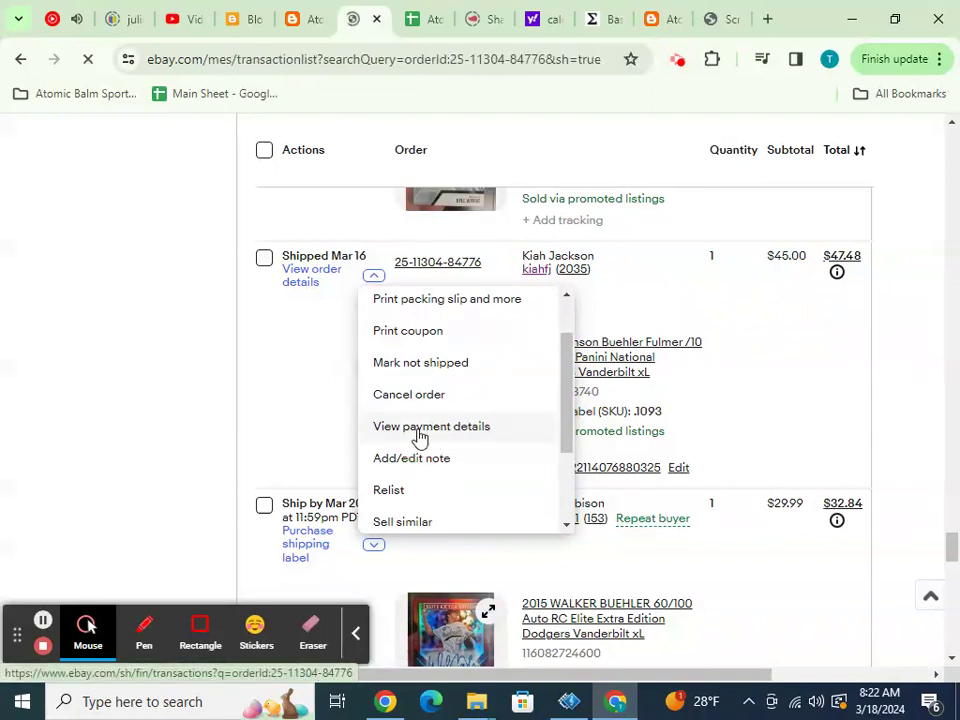
scroll(420, 437, "down", 3)
scroll(420, 437, "down", 2)
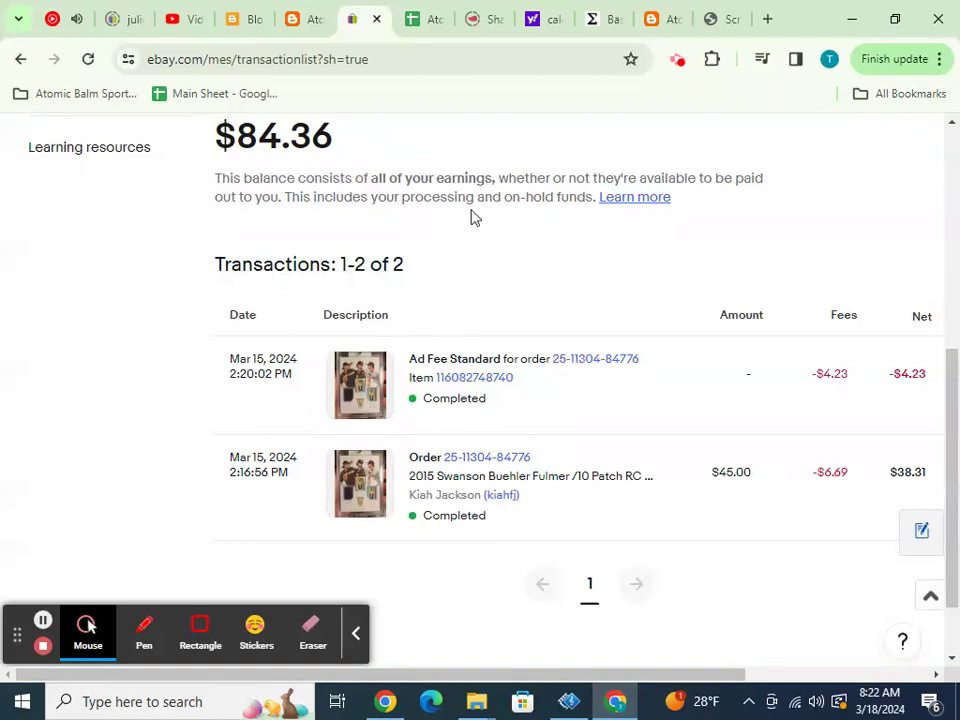
- Enter the sale date 03/15/24 in cell B18 of the Sales sheet for the 2015 Swanson Buehler Fulmer /10 card
left_click(430, 20)
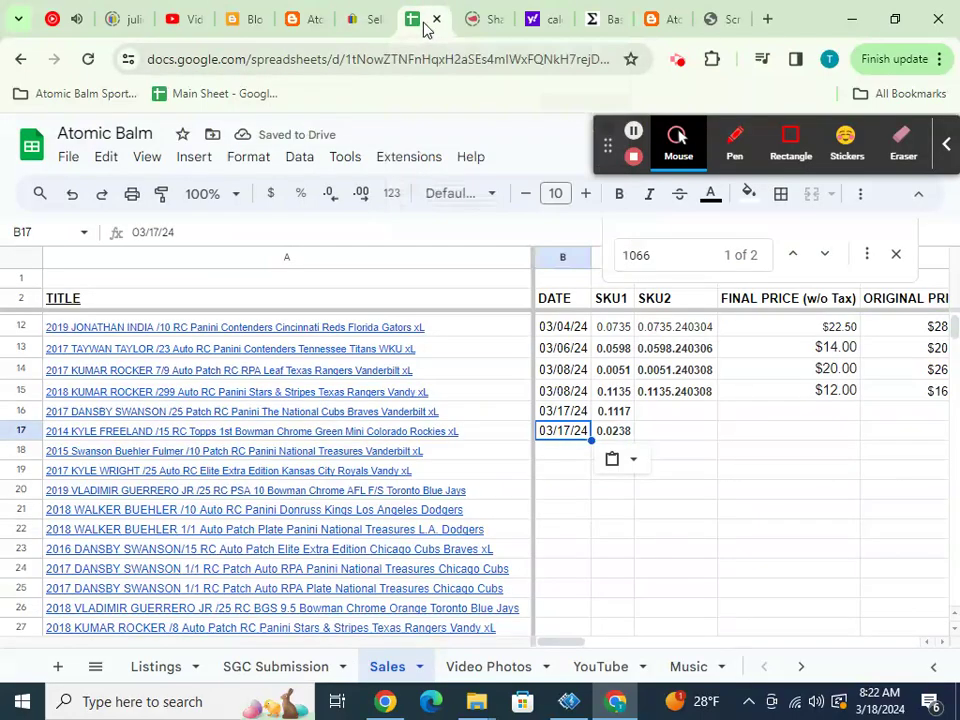
left_click(556, 456)
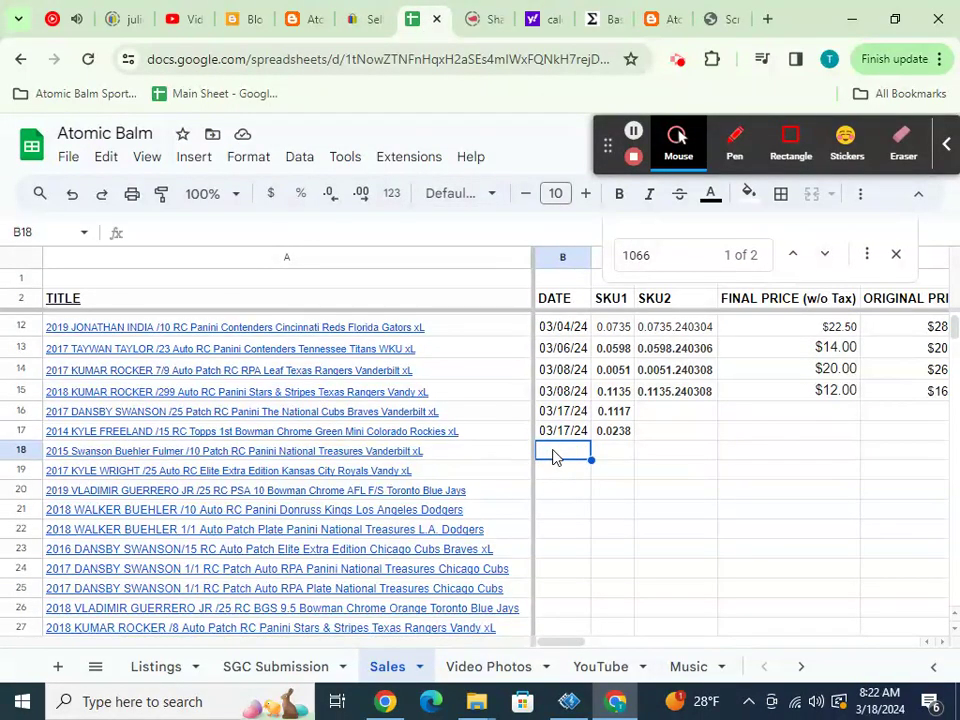
type("03/15/")
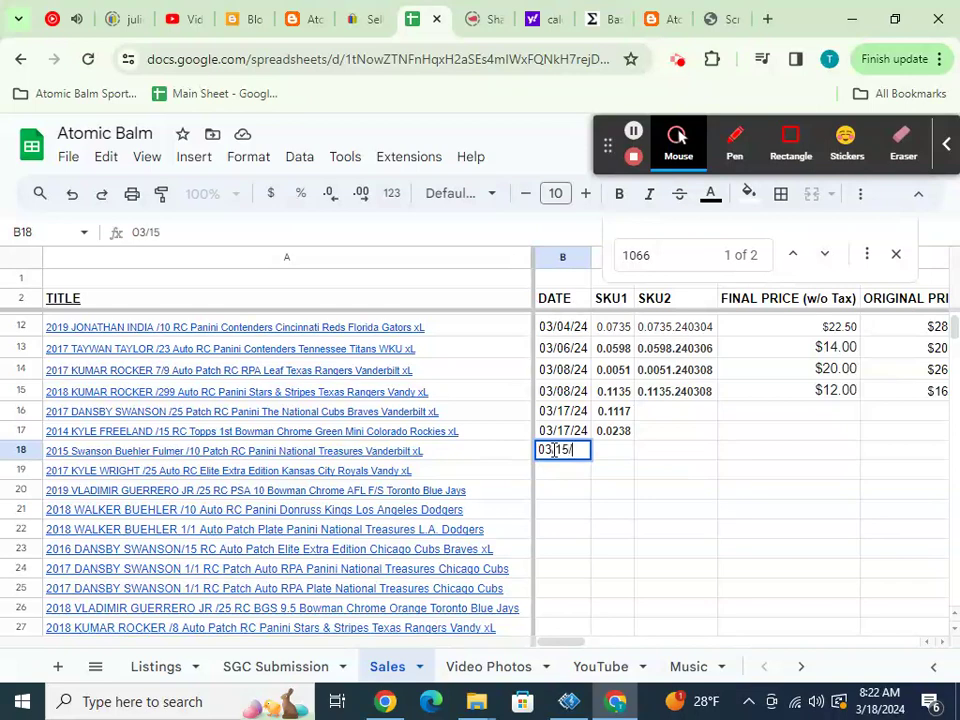
type("24")
key("Return")
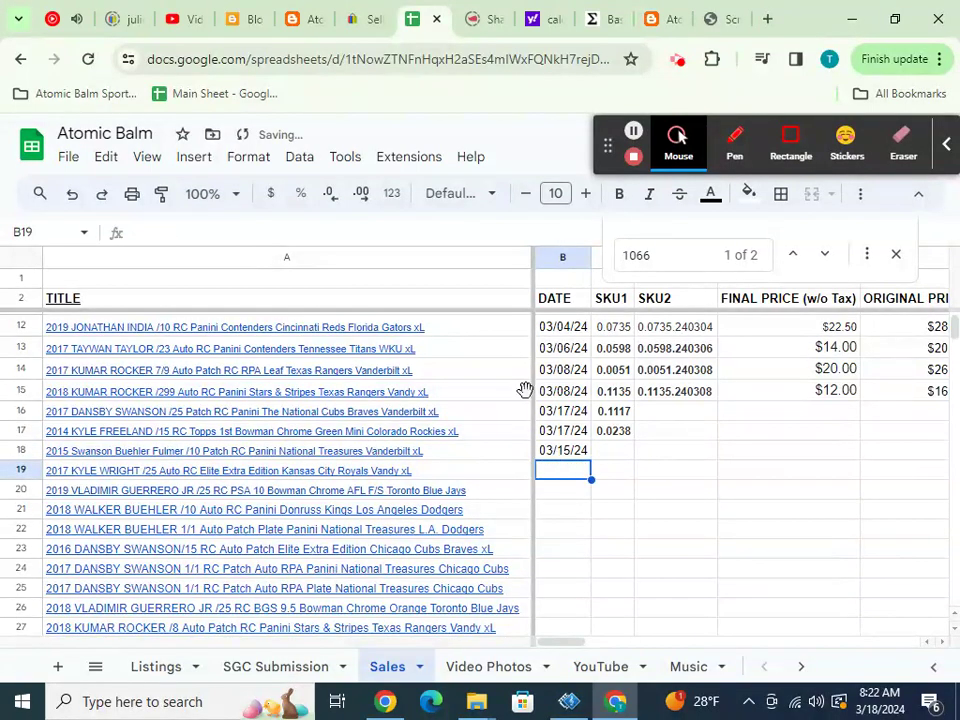
- Return to the eBay order list and copy SKU .1093 from the 2015 Swanson Buehler Fulmer /10 order into cell C18 of the Sales sheet
left_click(372, 18)
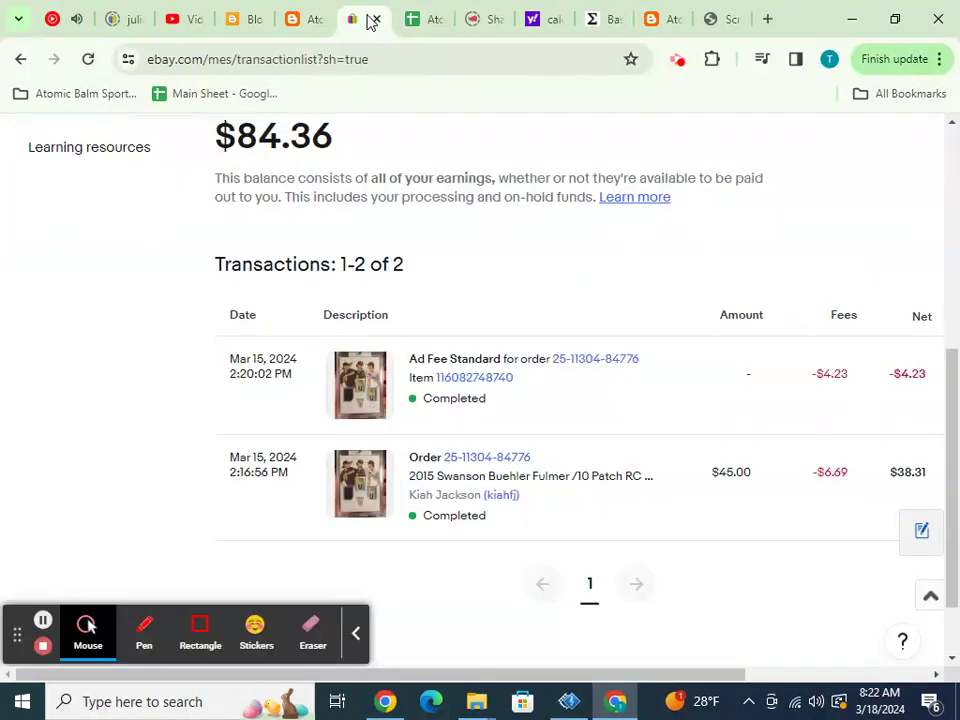
left_click(18, 61)
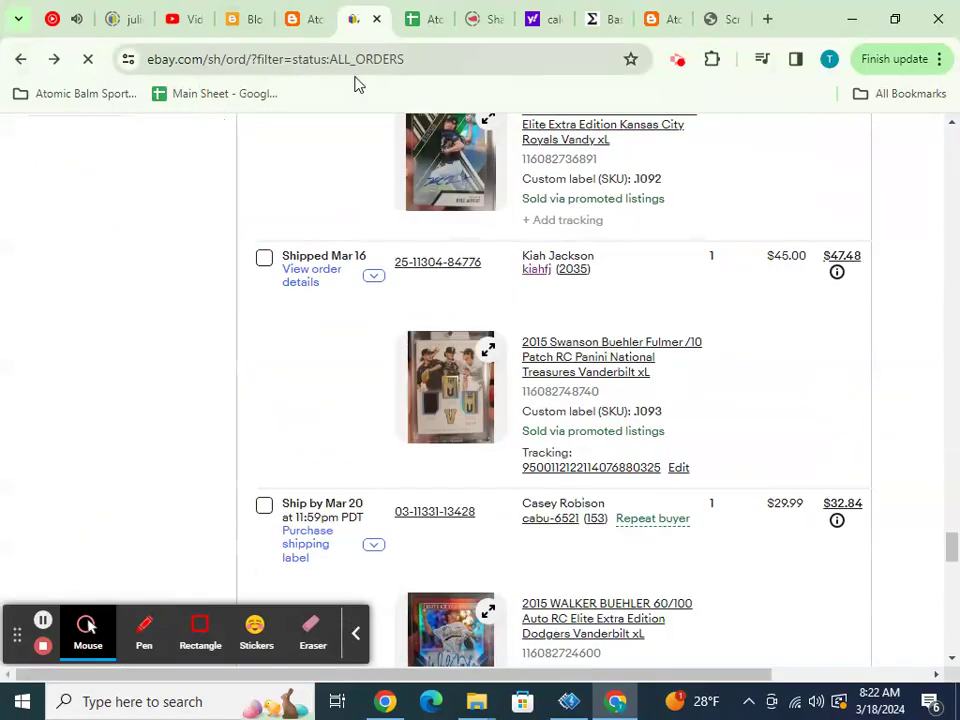
left_click_drag(634, 413, 672, 426)
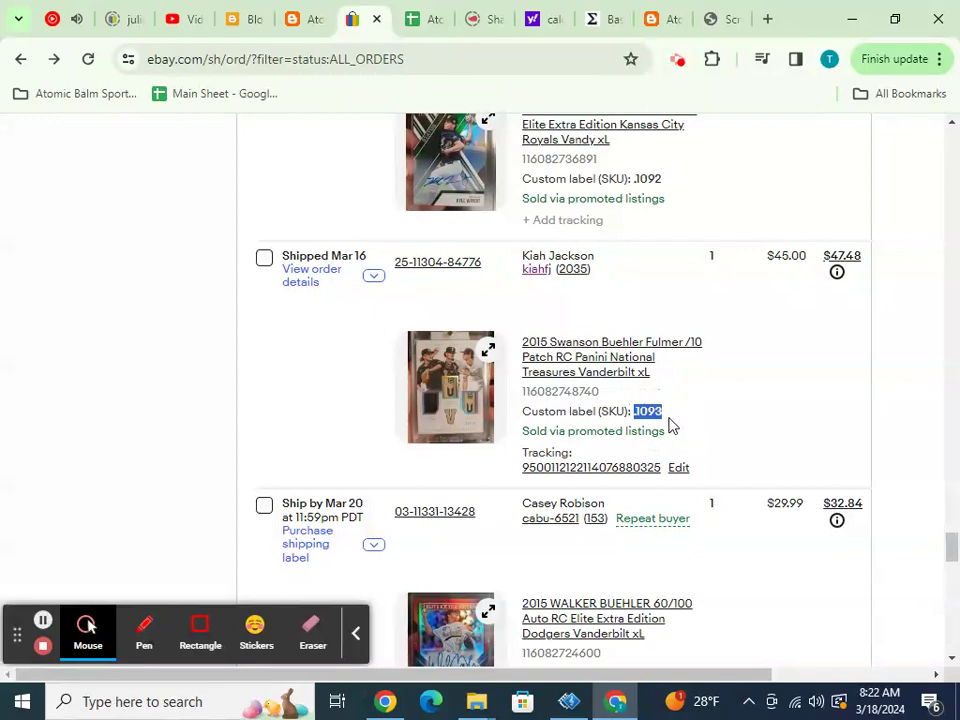
left_click(413, 18)
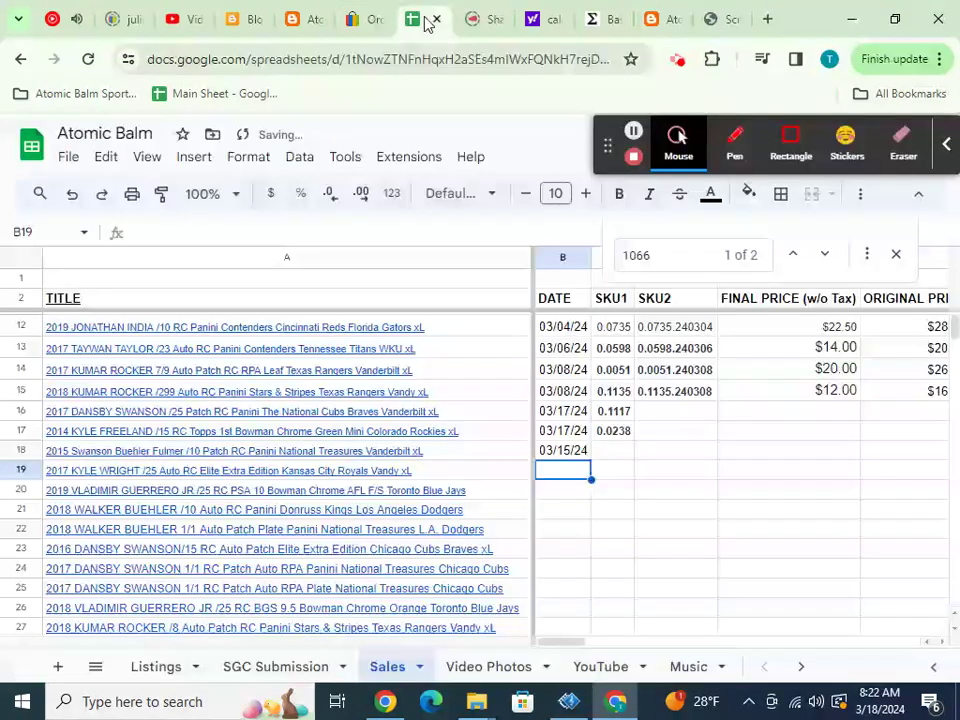
left_click(616, 450)
key("ctrl+v")
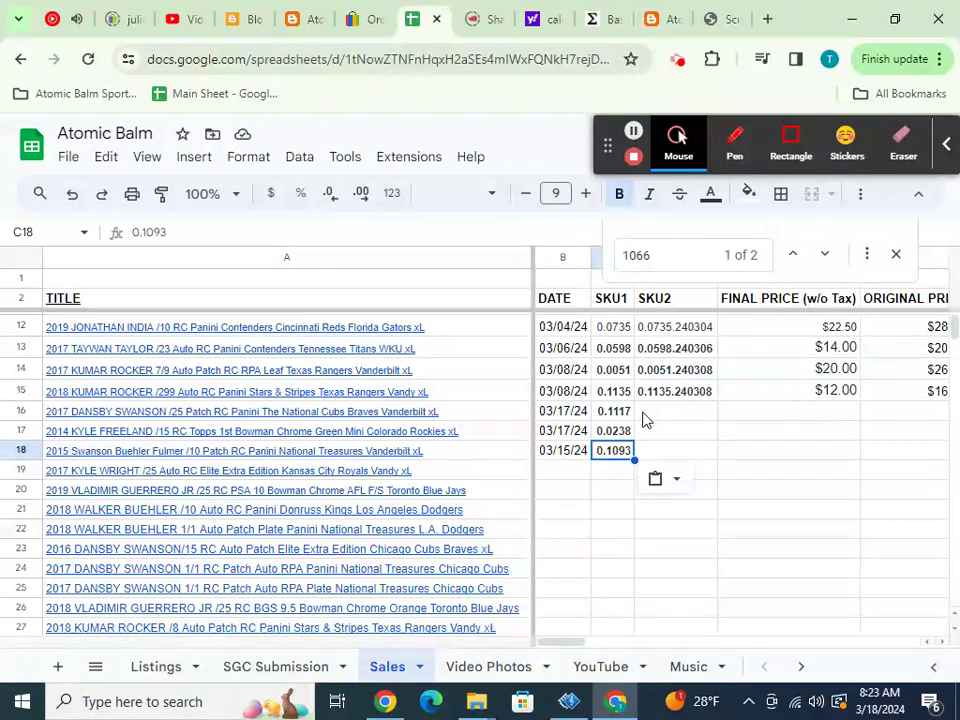
- Copy SKU .1092 from the 2017 Kyle Wright /25 eBay order into cell C19 of the Sales sheet
mouse_move(470, 473)
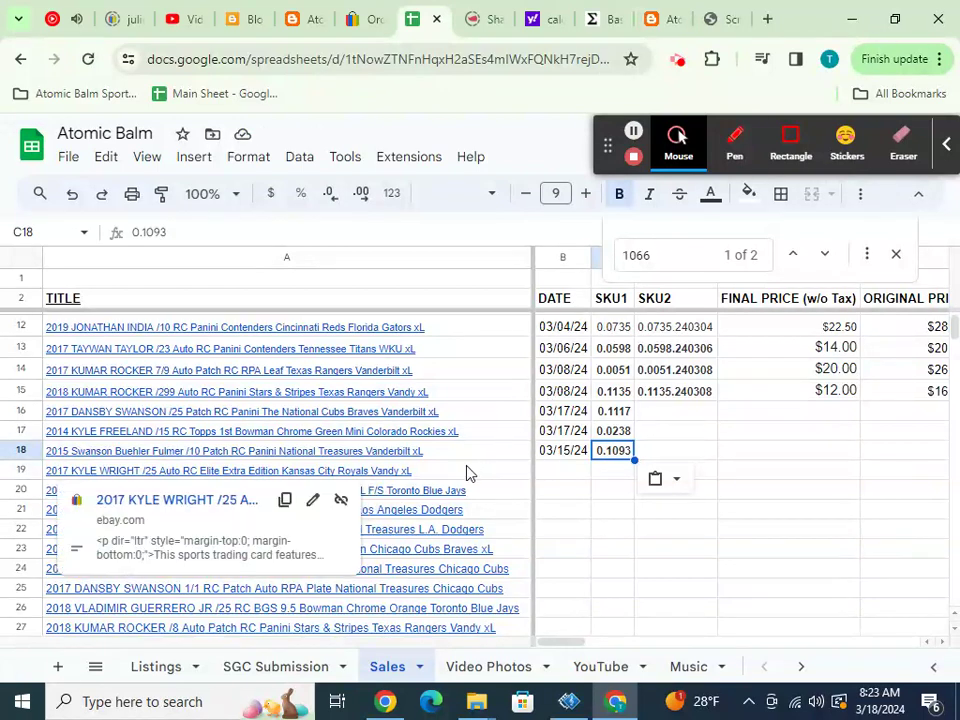
left_click(360, 19)
scroll(580, 325, "up", 3)
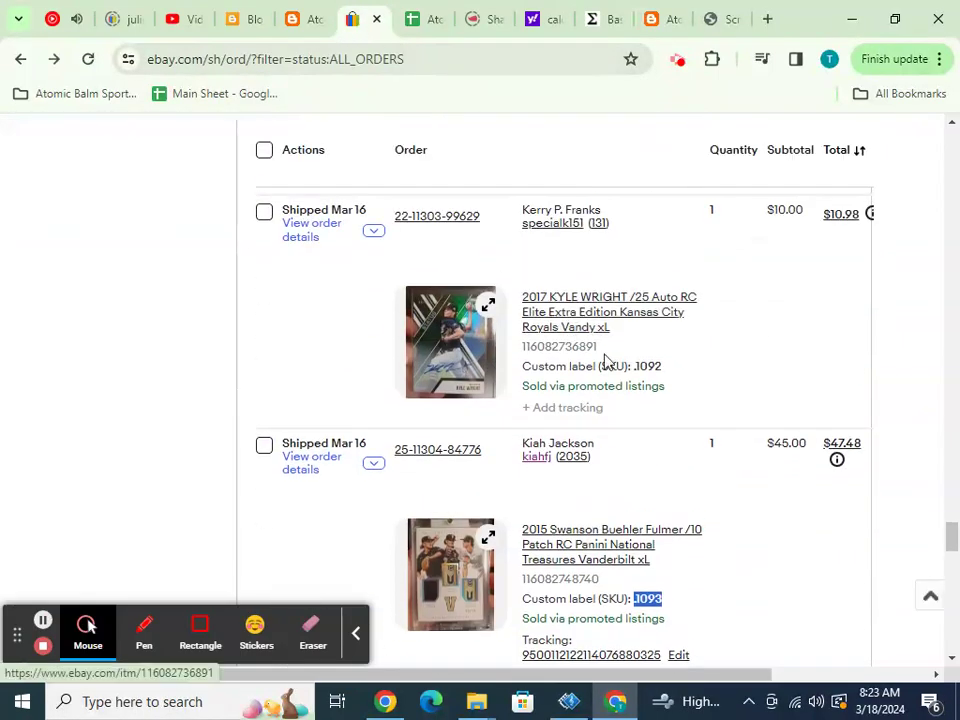
double_click(648, 367)
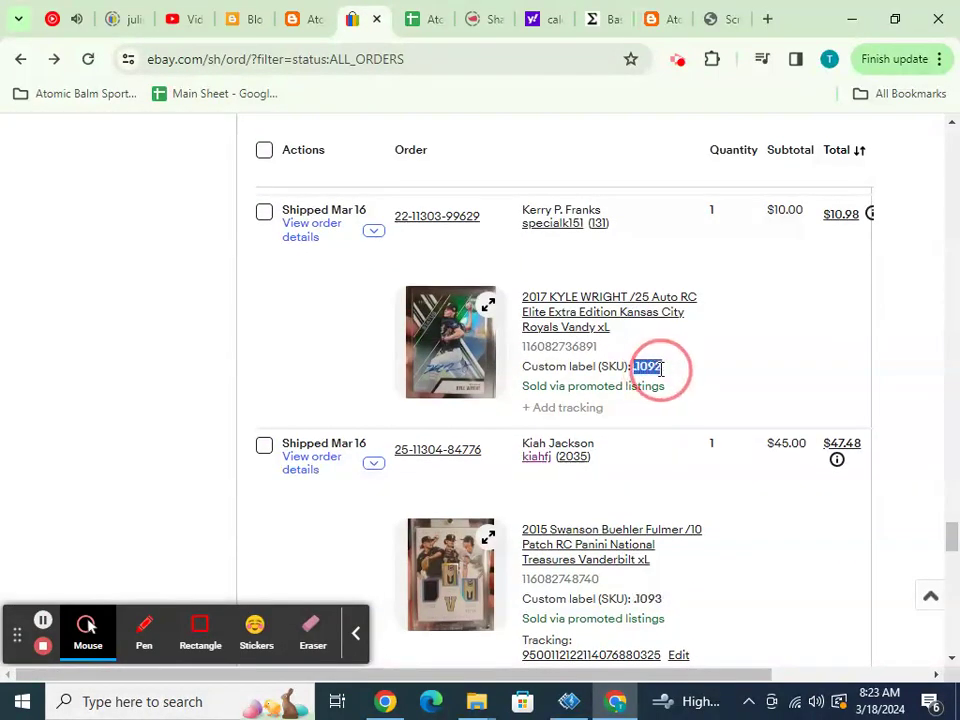
left_click(430, 22)
left_click(614, 470)
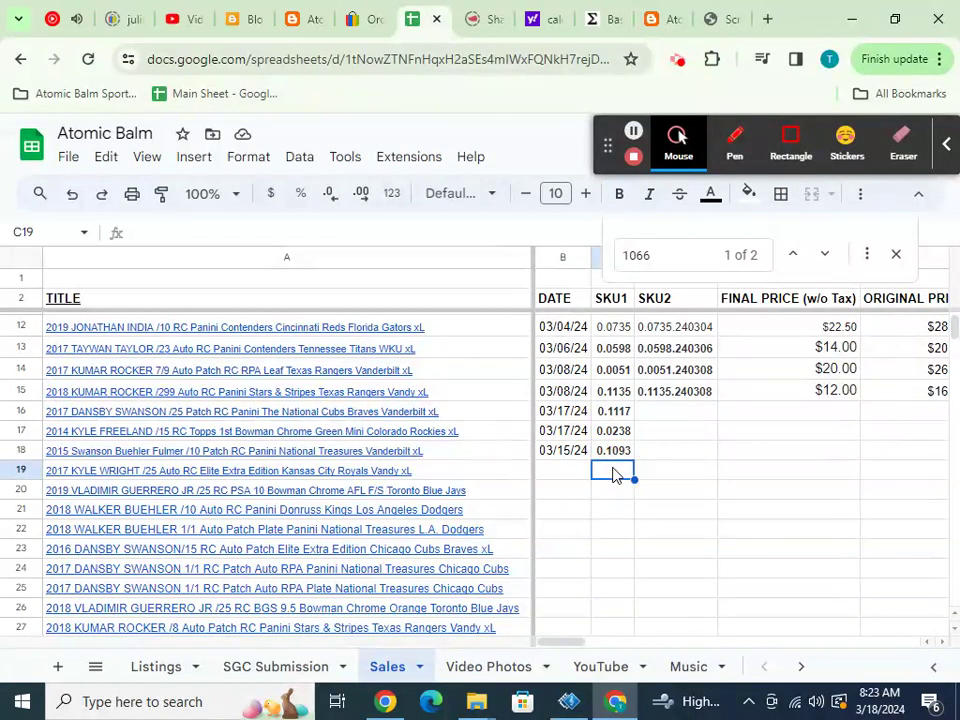
type("0.1092")
- Open the payment details of the 2017 Kyle Wright /25 order on eBay and check its transaction date
left_click(370, 22)
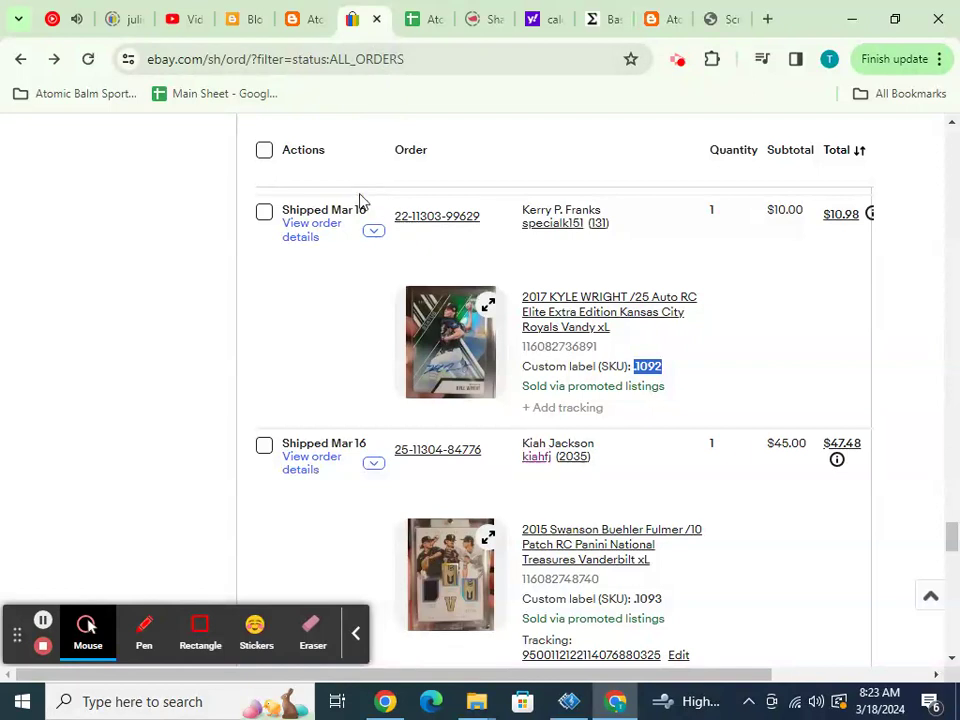
left_click(372, 232)
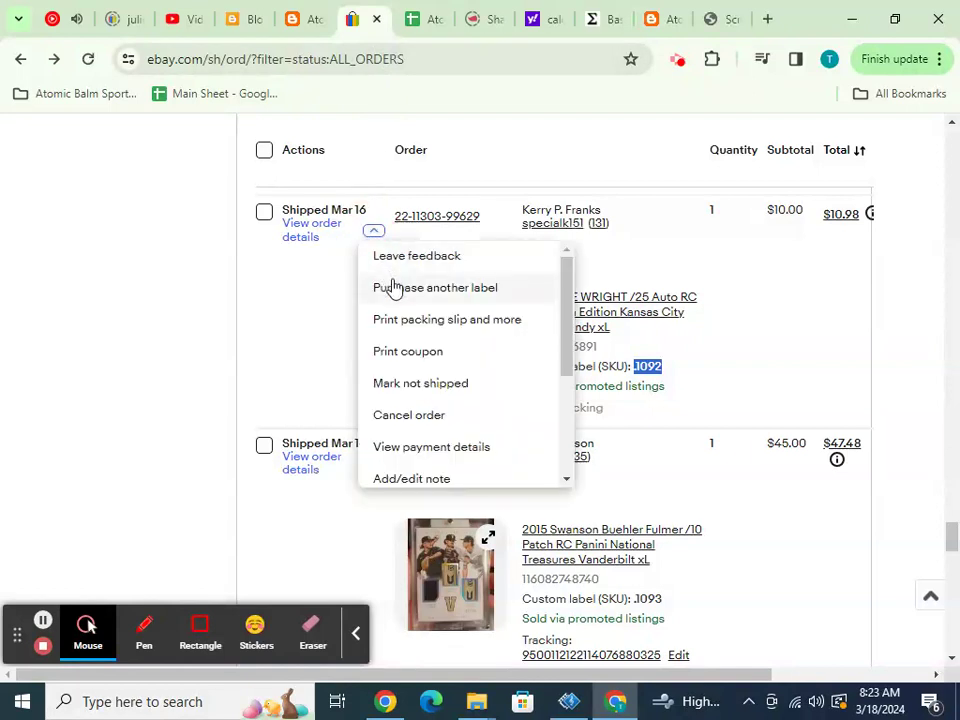
left_click(410, 448)
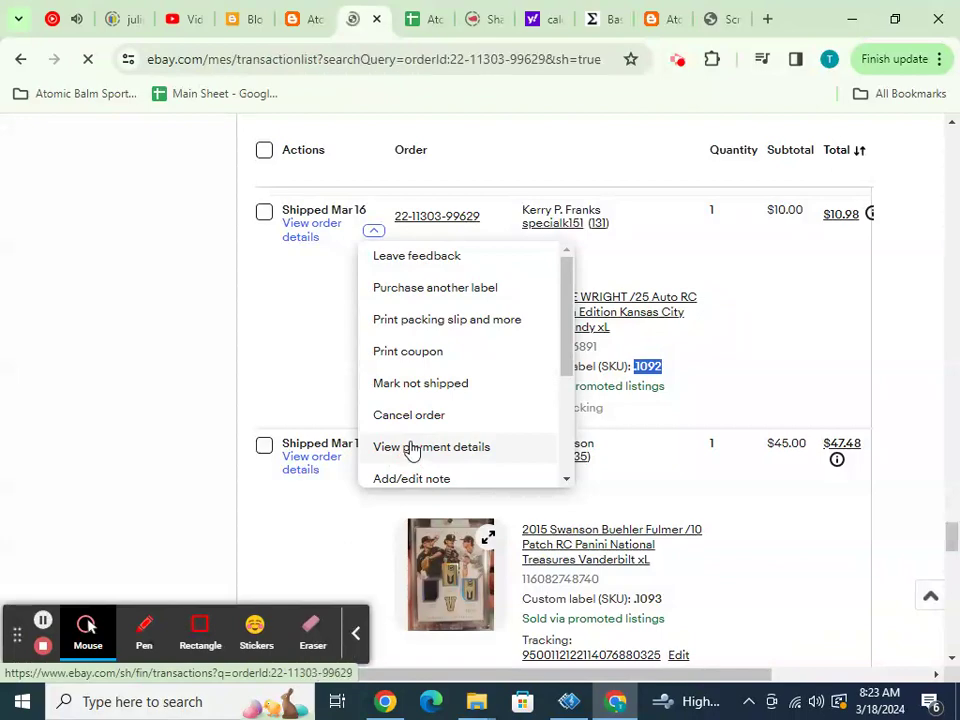
scroll(408, 440, "down", 5)
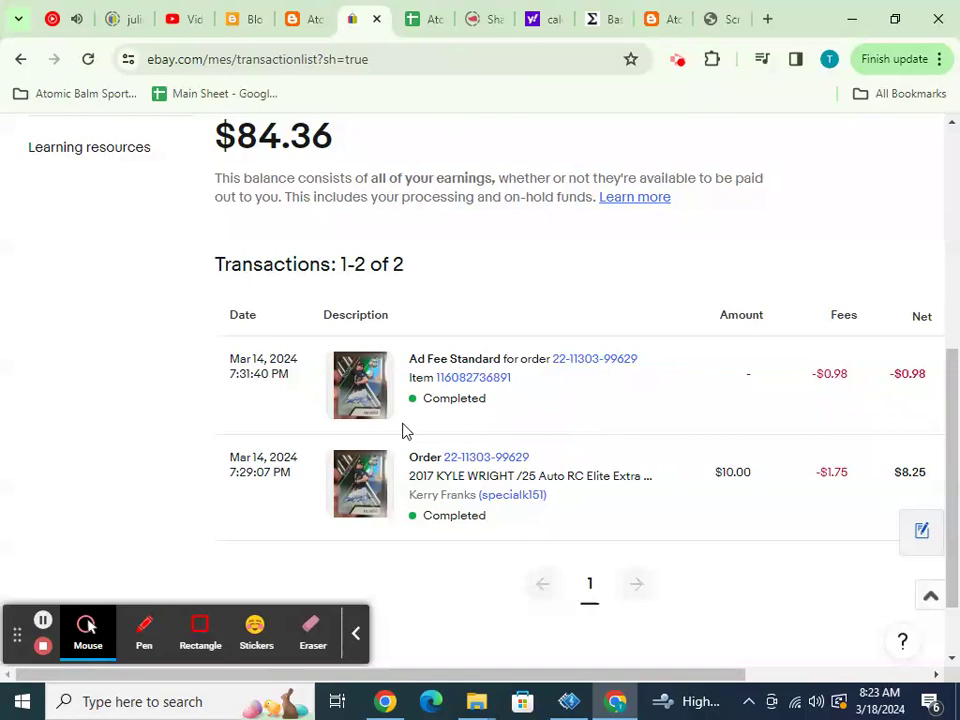
scroll(406, 431, "down", 1)
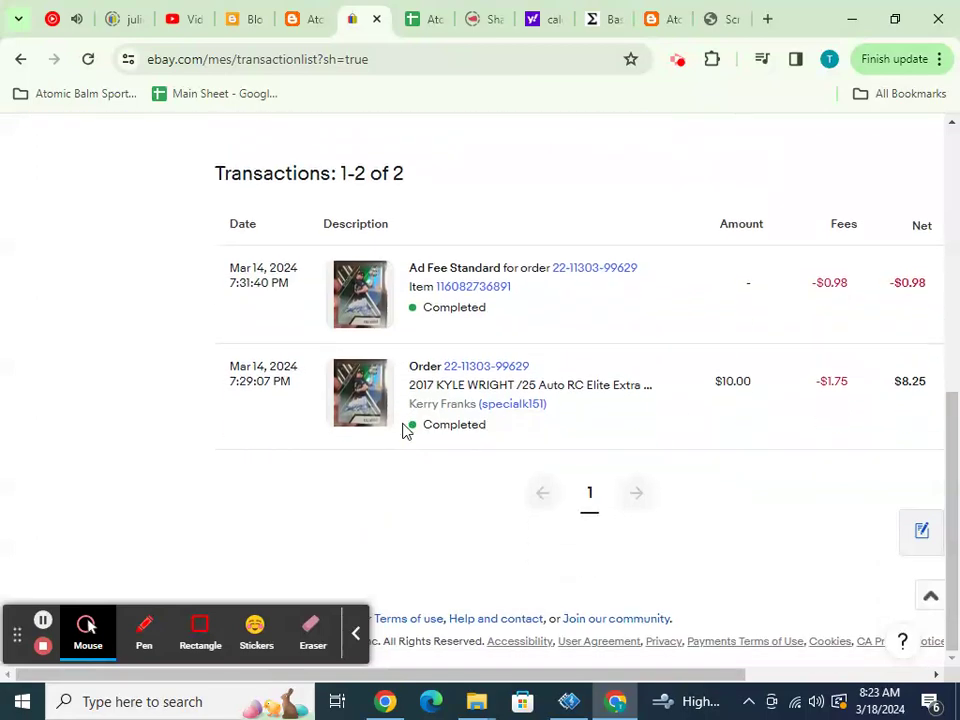
scroll(406, 431, "up", 4)
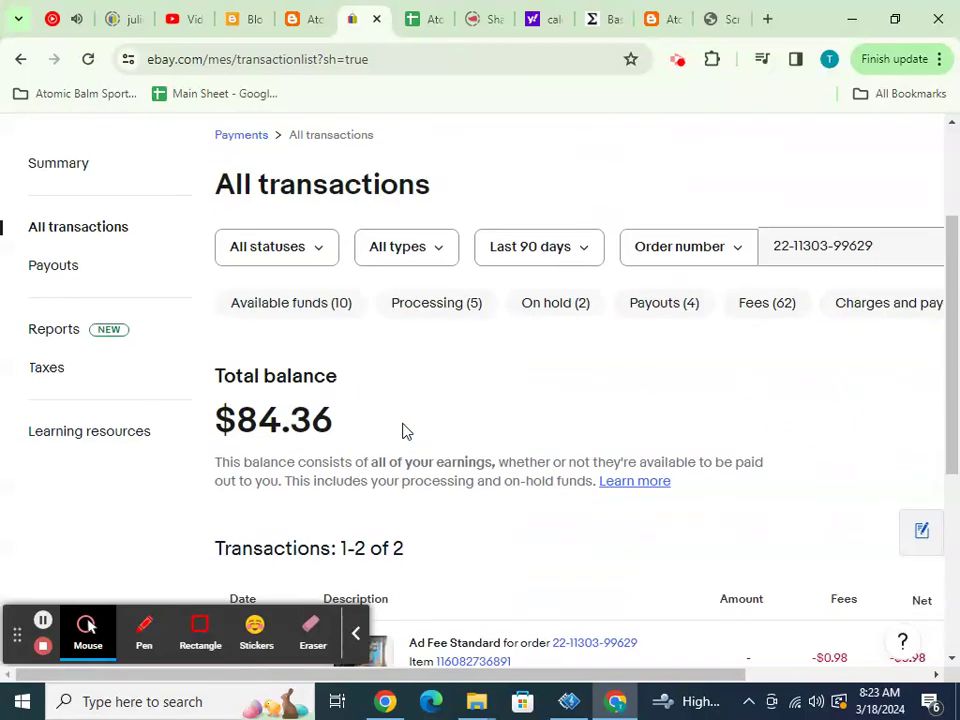
scroll(406, 431, "down", 3)
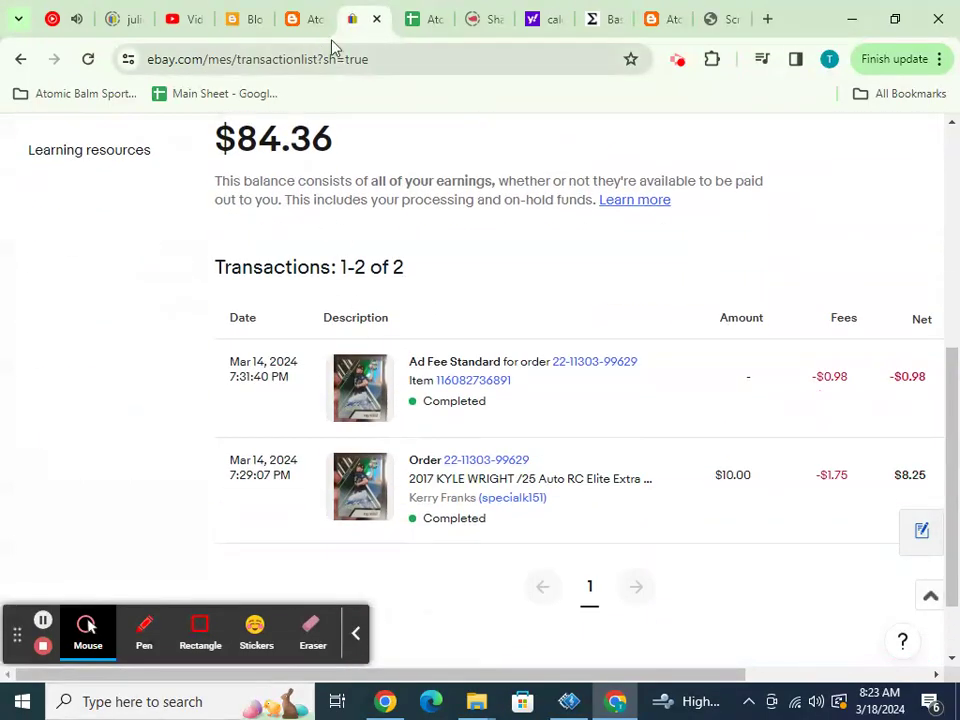
- Enter the sale date 03/14/26 in cell B19 of the Sales sheet for the 2017 Kyle Wright /25 card and return to eBay
left_click(405, 19)
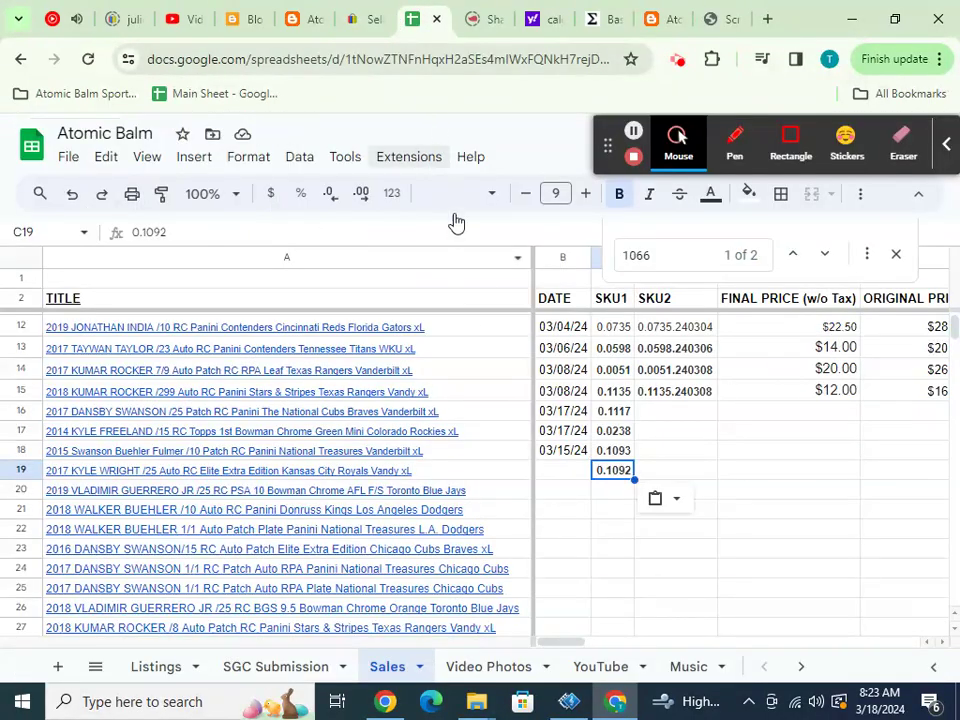
left_click(548, 470)
type("03")
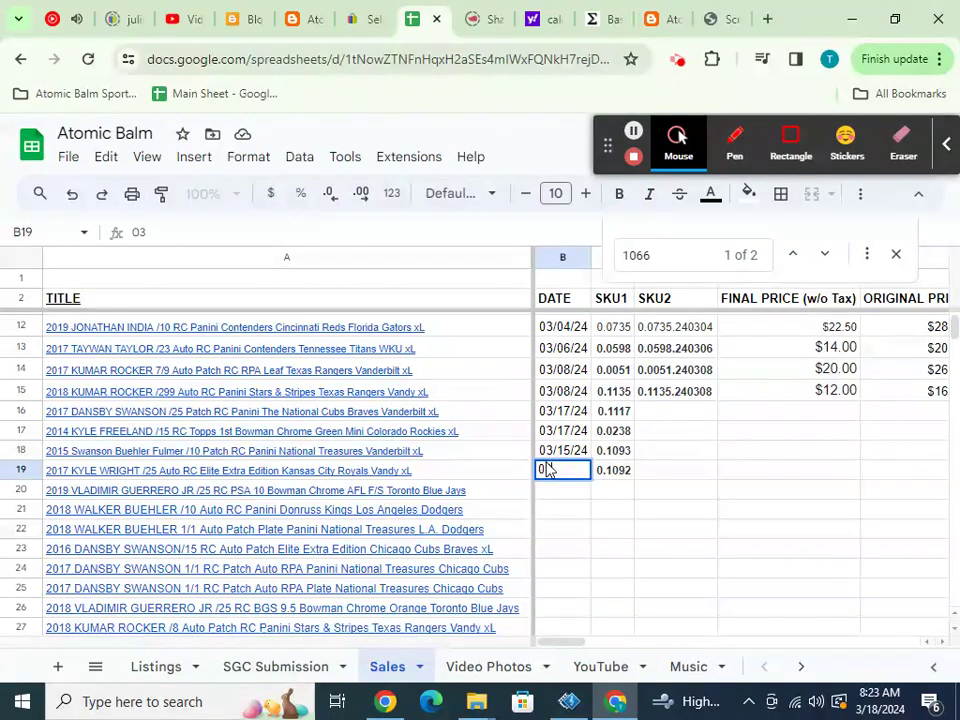
type("/14/26")
key("Return")
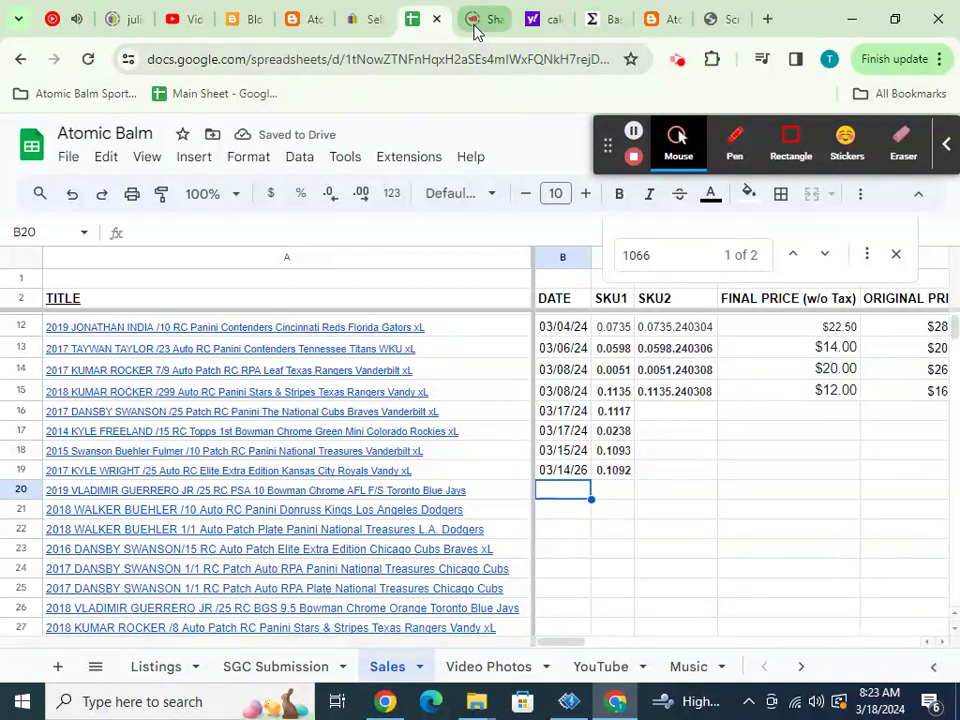
left_click(358, 19)
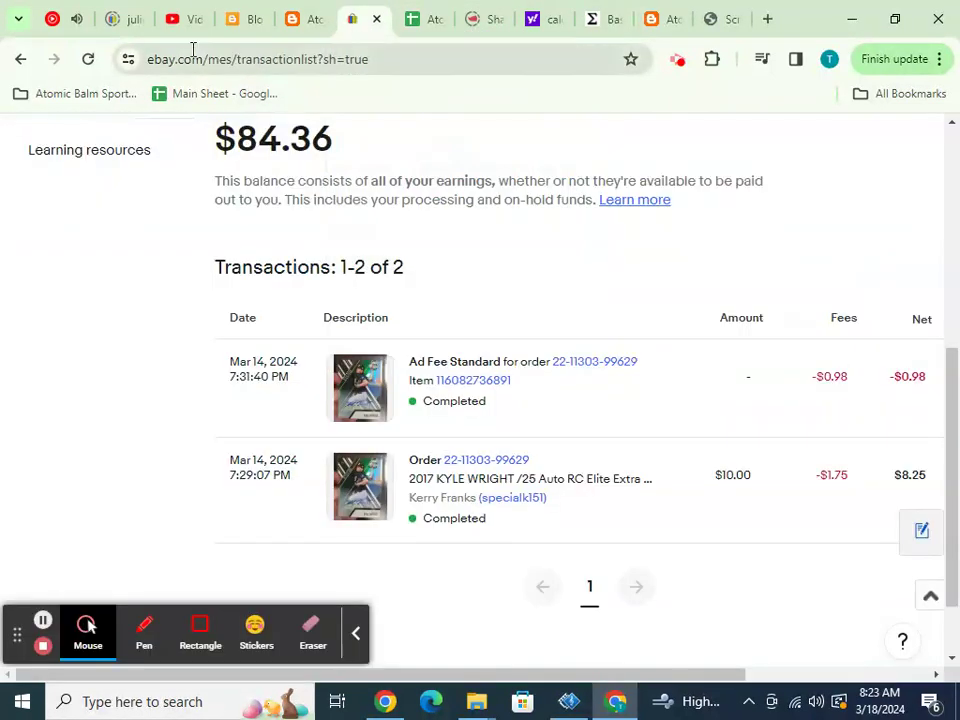
- Return to the eBay orders list and copy the custom label .1057 of the sold 2019 Vladimir Guerrero Jr /25 PSA 10 card
left_click(21, 60)
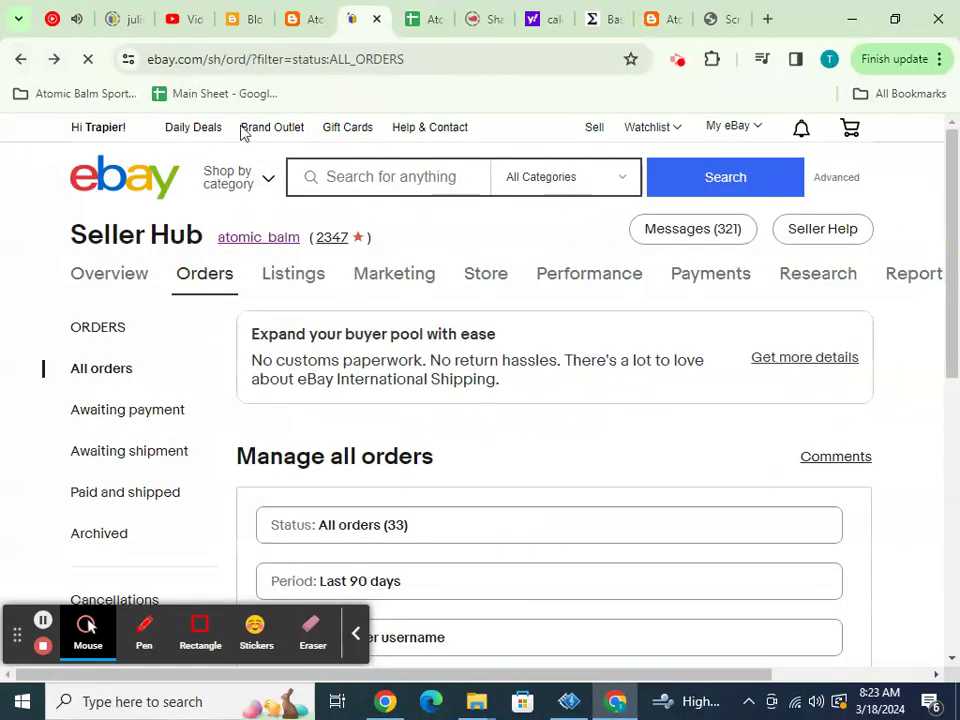
scroll(369, 223, "down", 3)
scroll(369, 223, "up", 5)
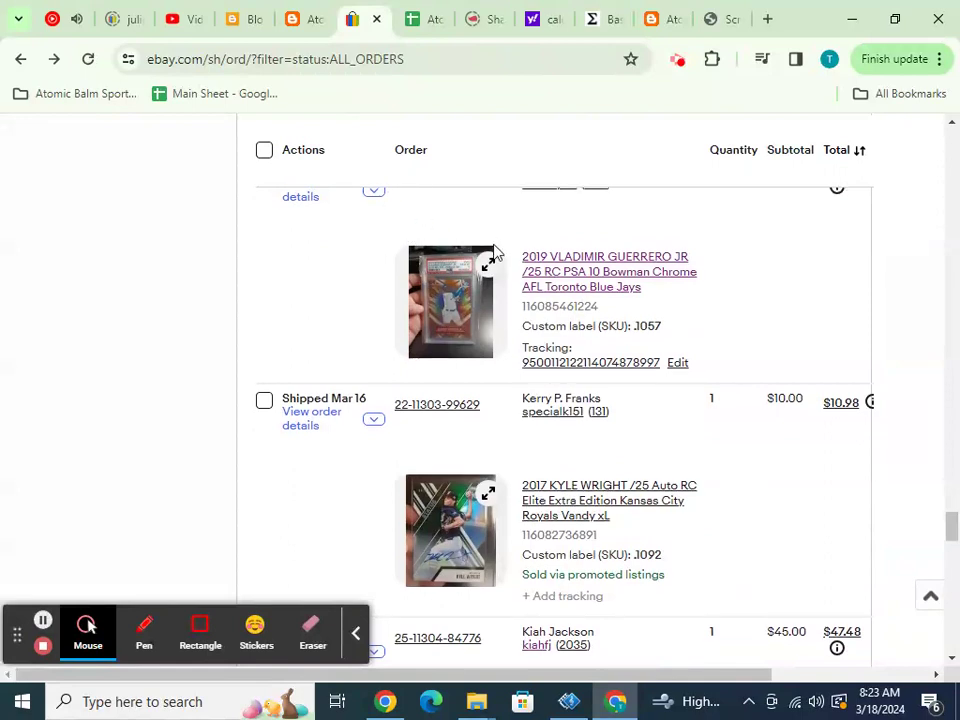
scroll(485, 254, "up", 1)
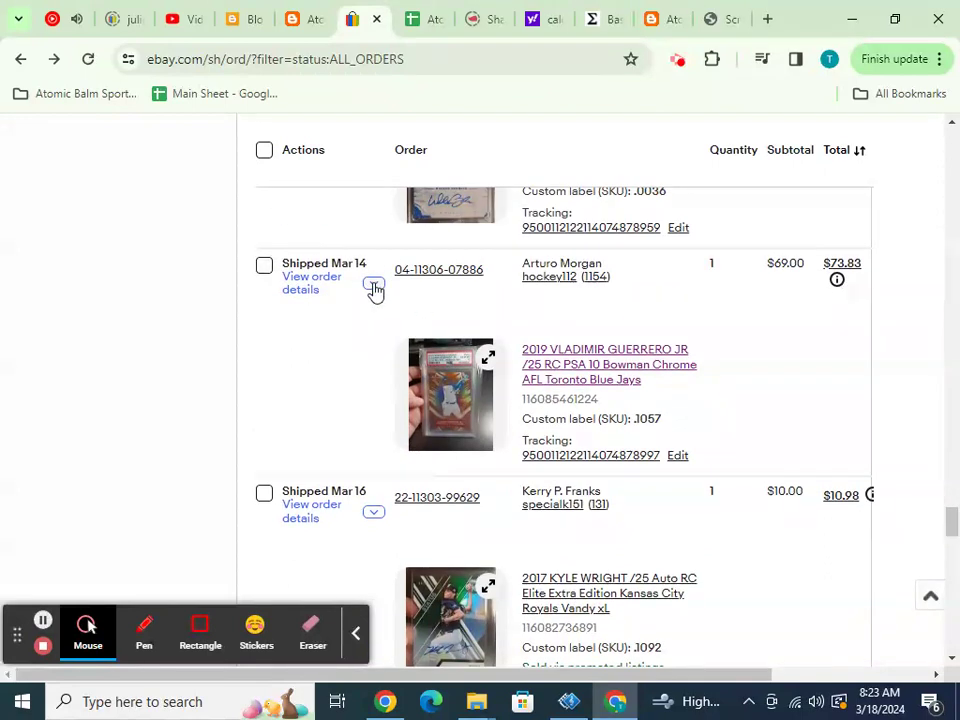
left_click(640, 418)
left_click_drag(641, 418, 661, 418)
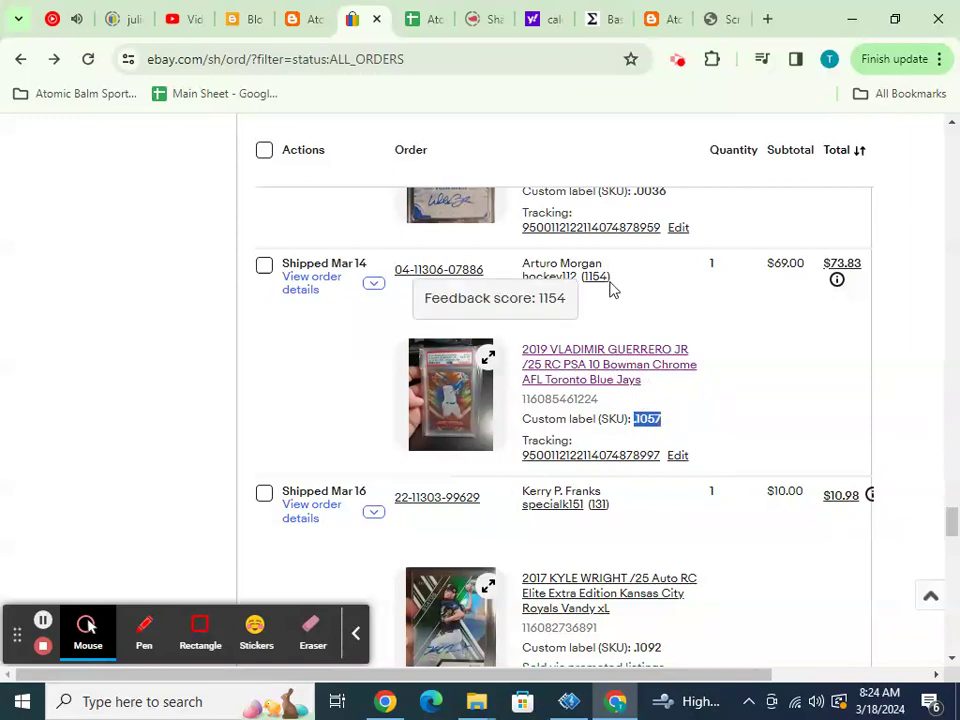
- In the Google Sheets Sales sheet, enter SKU1 0.1057 and date 03/10/24 for the 2019 Vladimir Guerrero Jr PSA 10 card in row 20
left_click(432, 22)
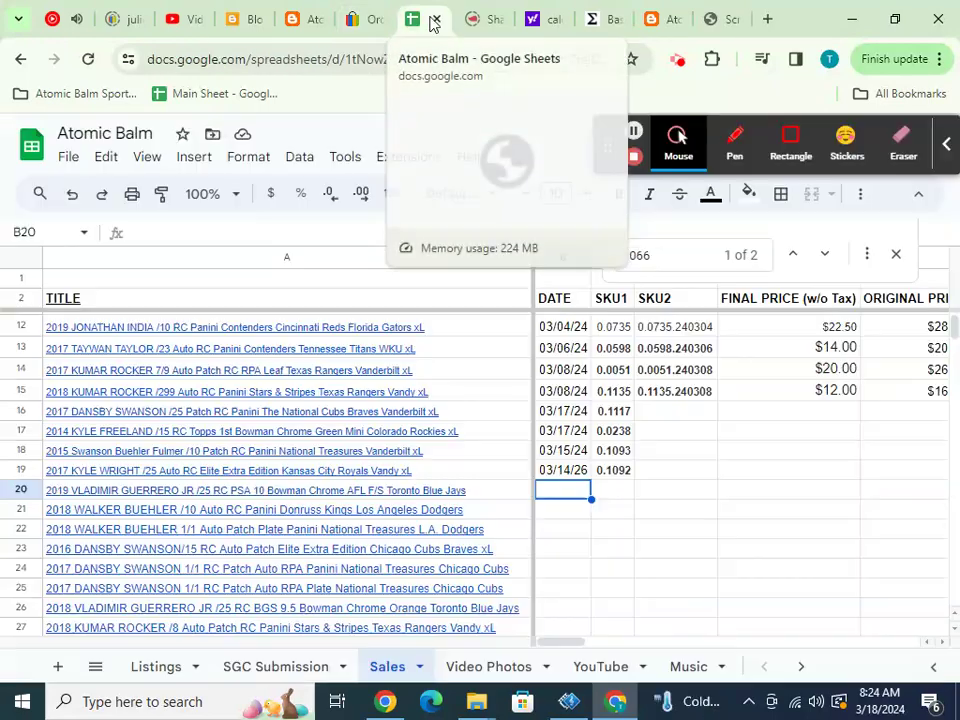
left_click(618, 477)
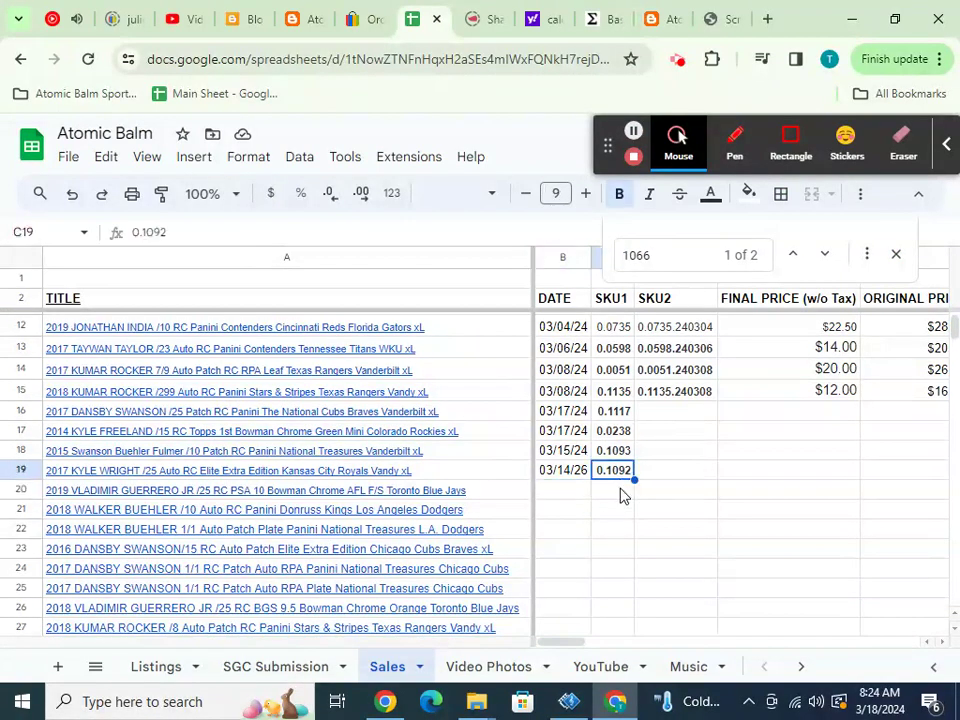
left_click(621, 495)
type("0.1057")
left_click(563, 491)
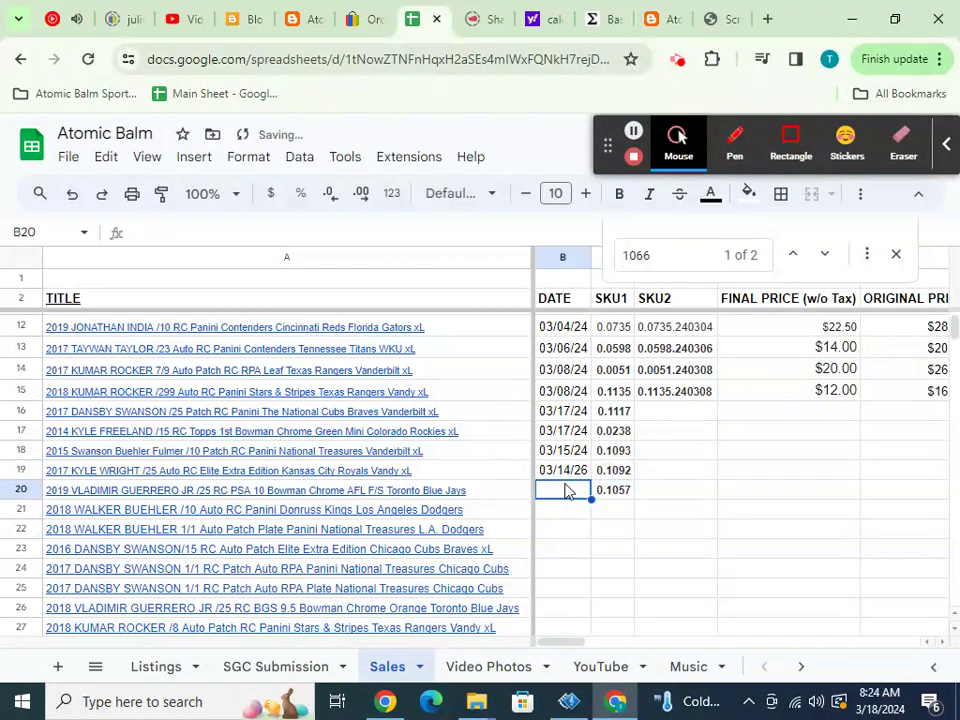
type("03/10/24")
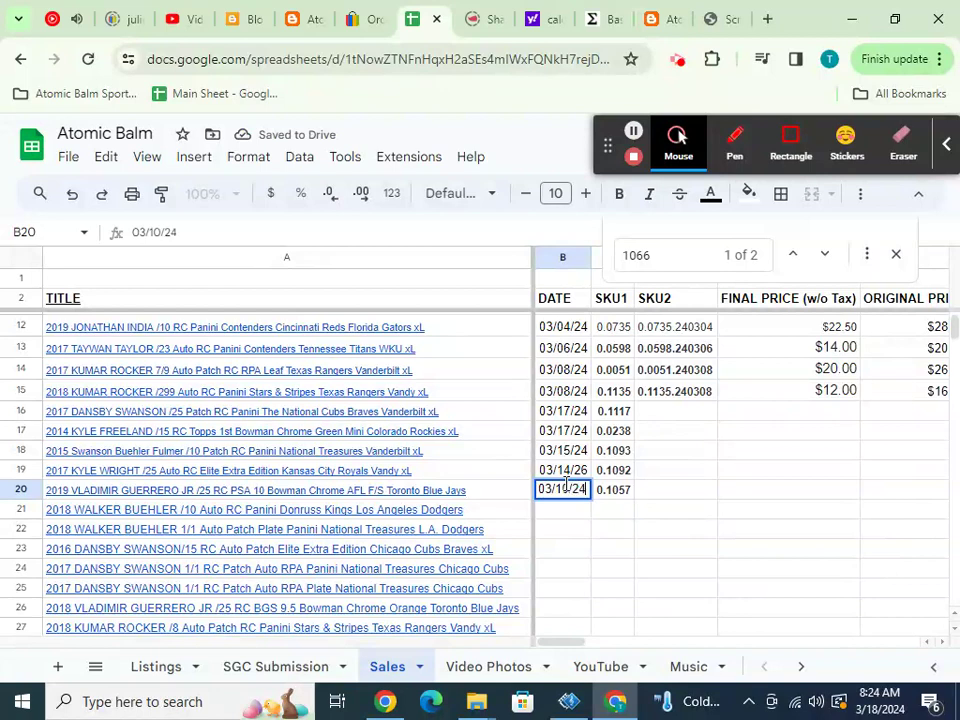
key("Return")
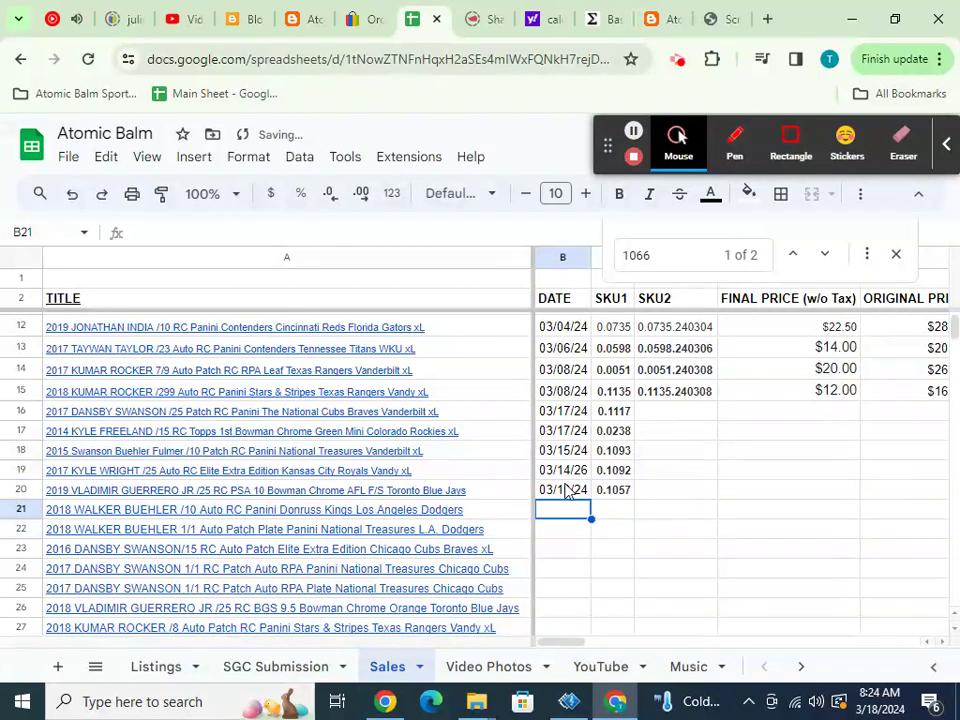
- Copy the date 03/10/24 from row 20 into the DATE cells of rows 21 through 33
left_click(565, 495)
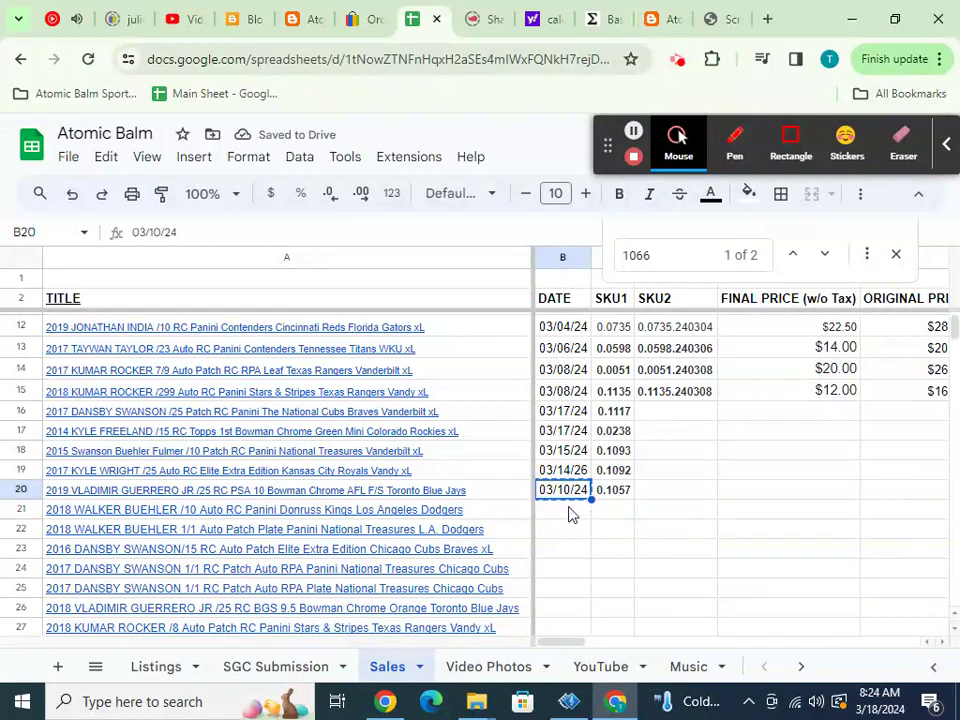
left_click(569, 514)
type("03/10/24")
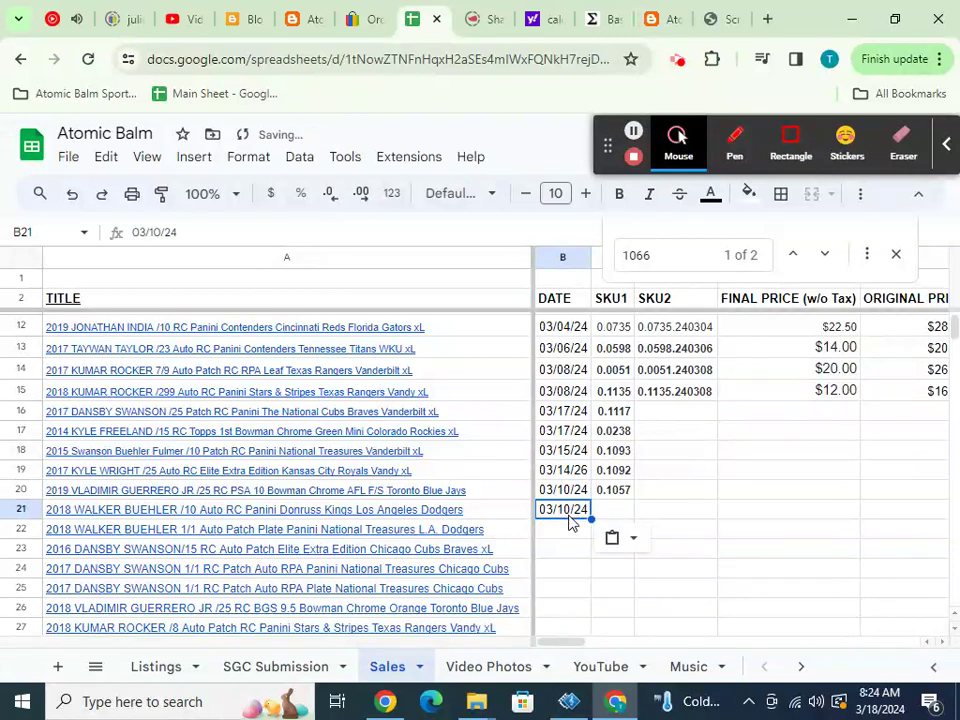
left_click(568, 533)
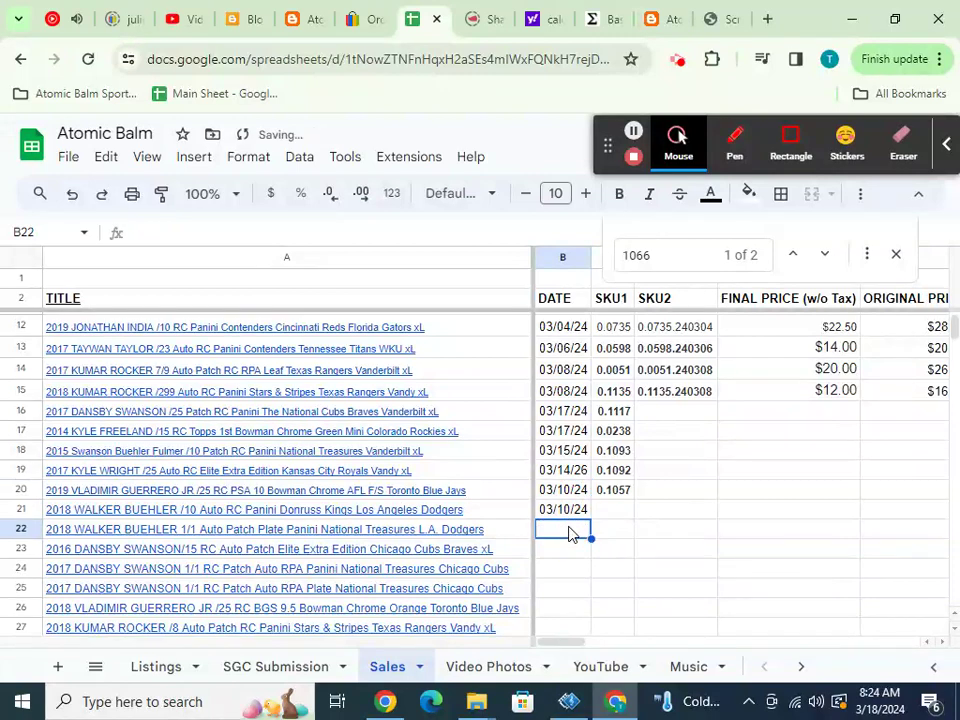
type("03/10/24")
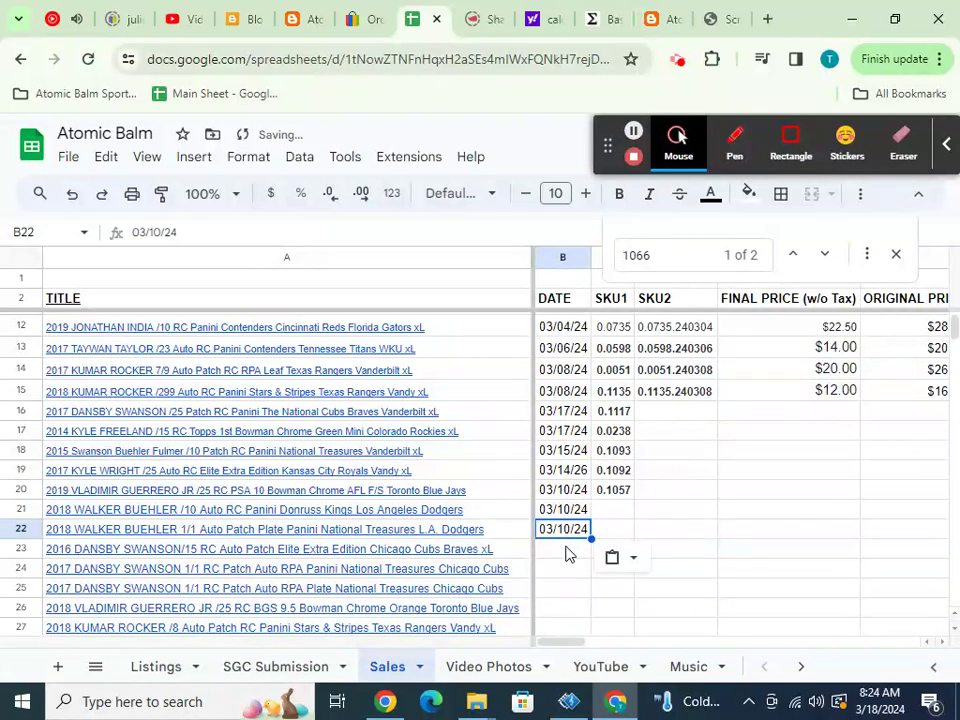
left_click(569, 553)
type("03/10/24")
left_click(569, 569)
type("03/10/24")
left_click(565, 590)
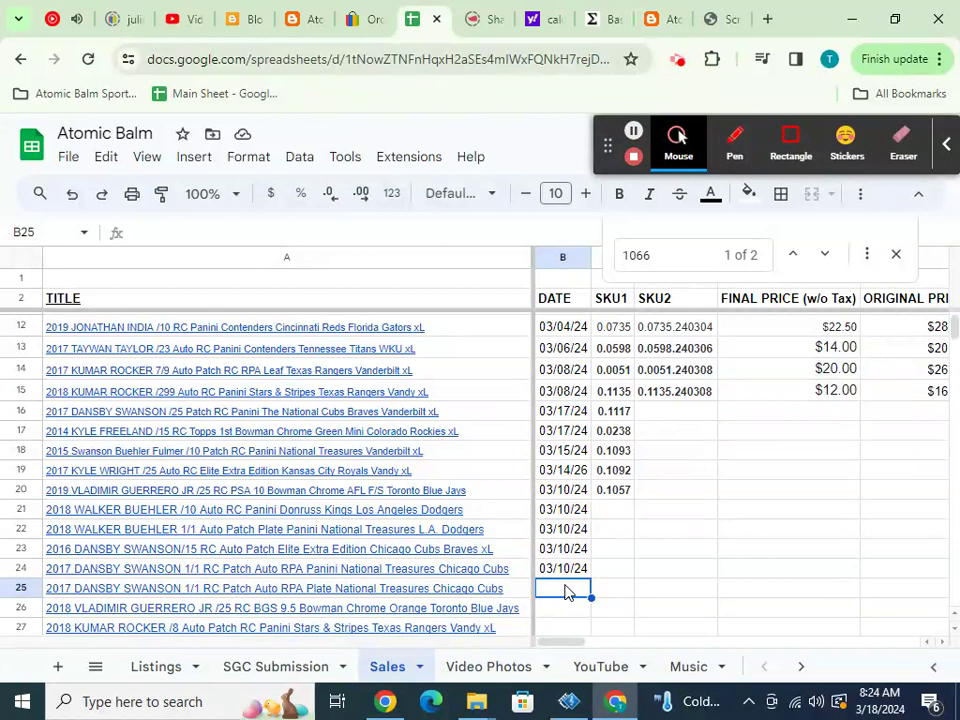
type("03/10/24")
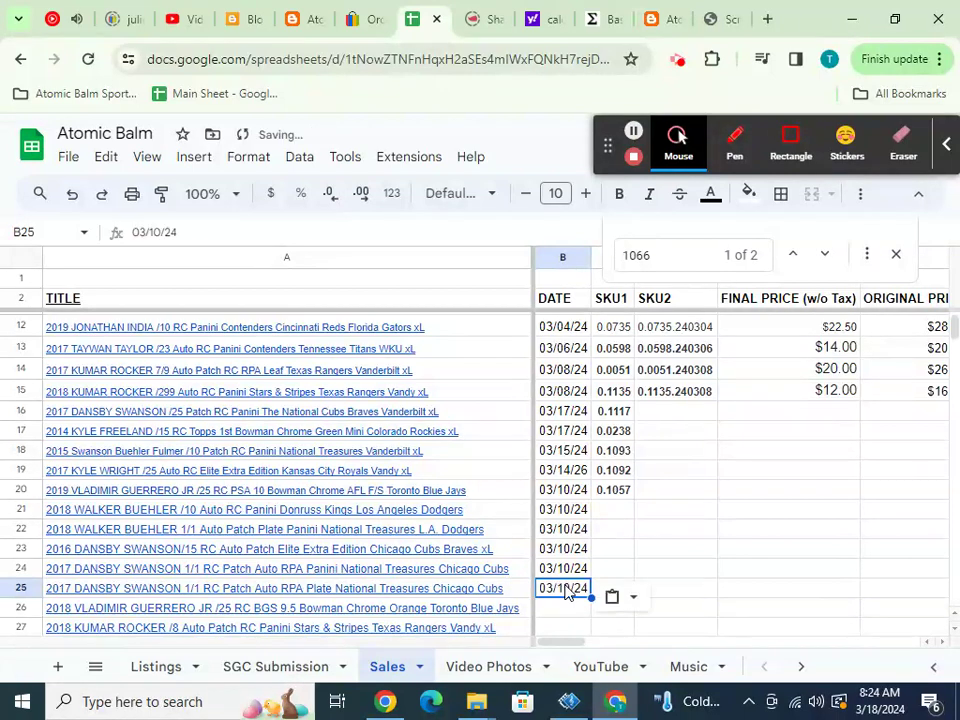
left_click(562, 612)
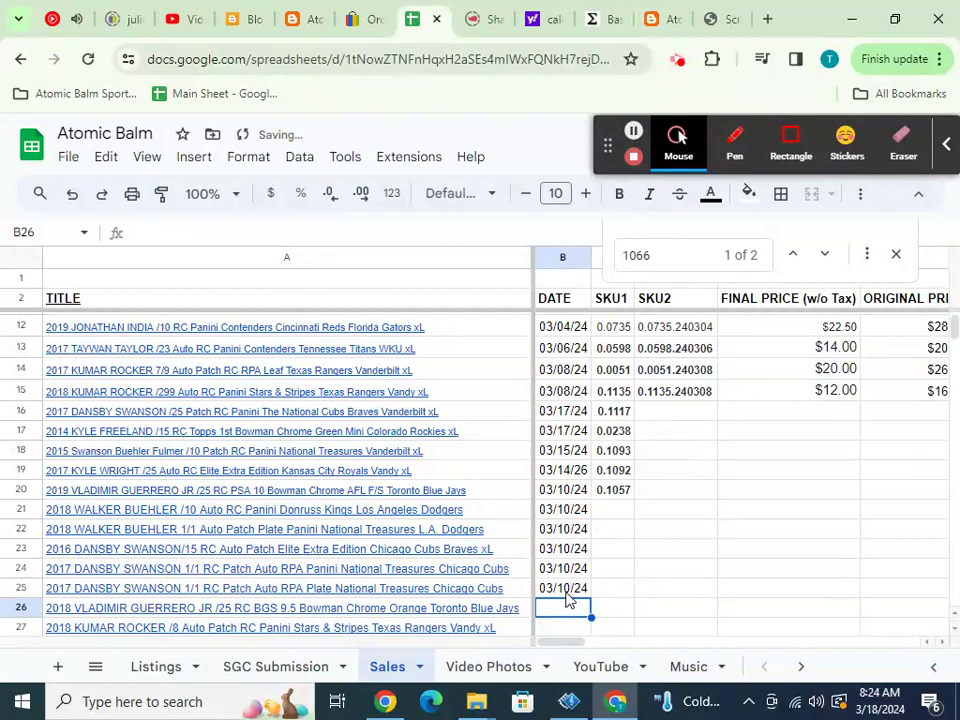
type("03/10/24")
scroll(562, 585, "down", 2)
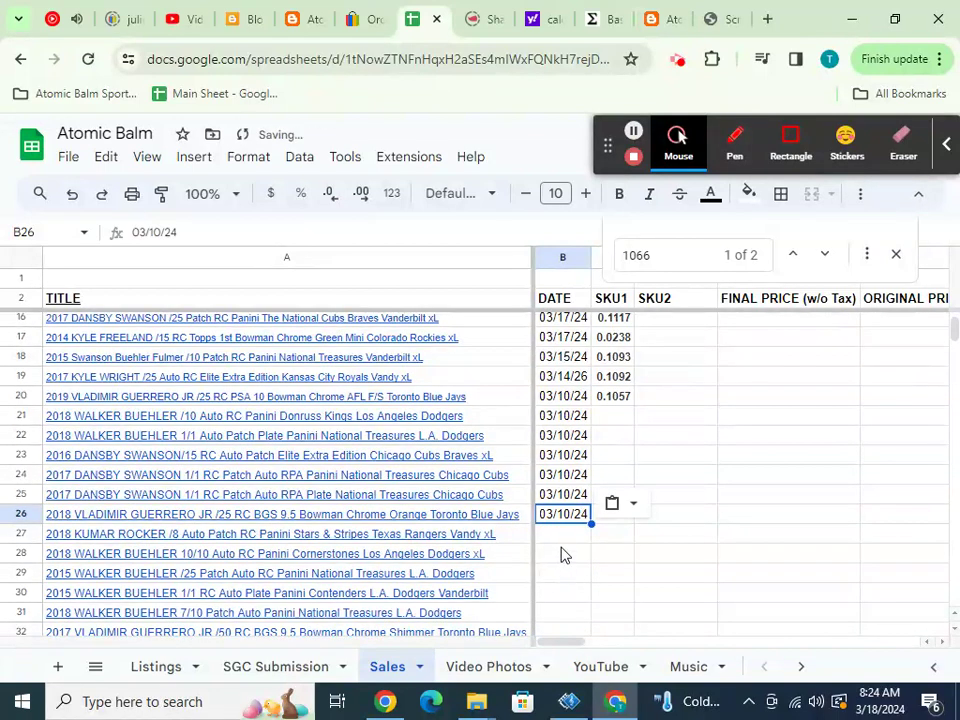
left_click(561, 541)
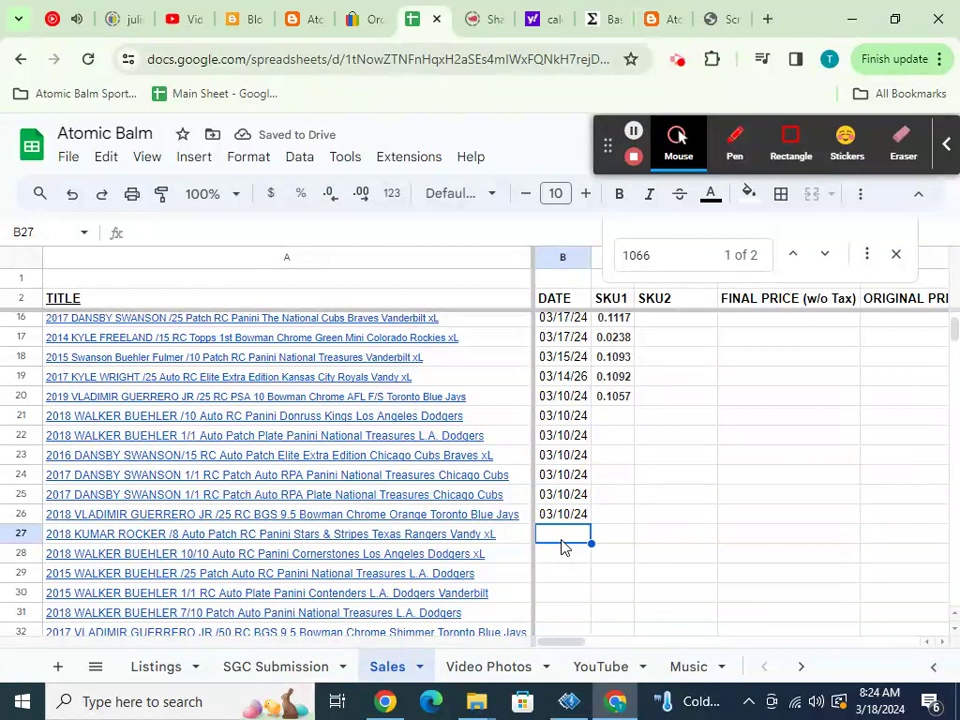
type("03/10/24")
left_click(560, 561)
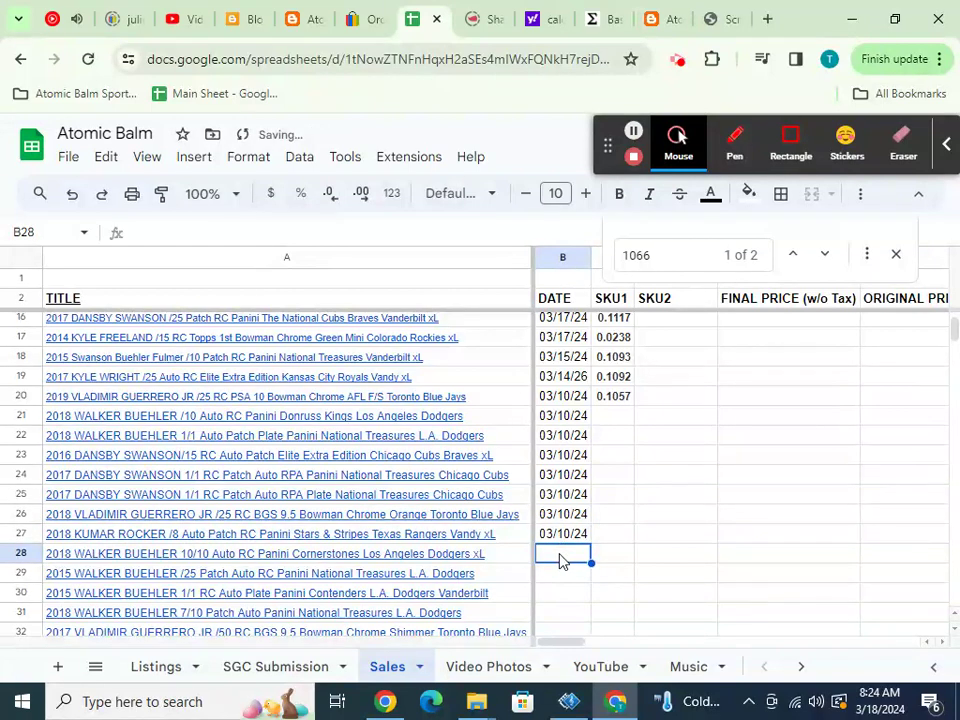
type("03/10/24")
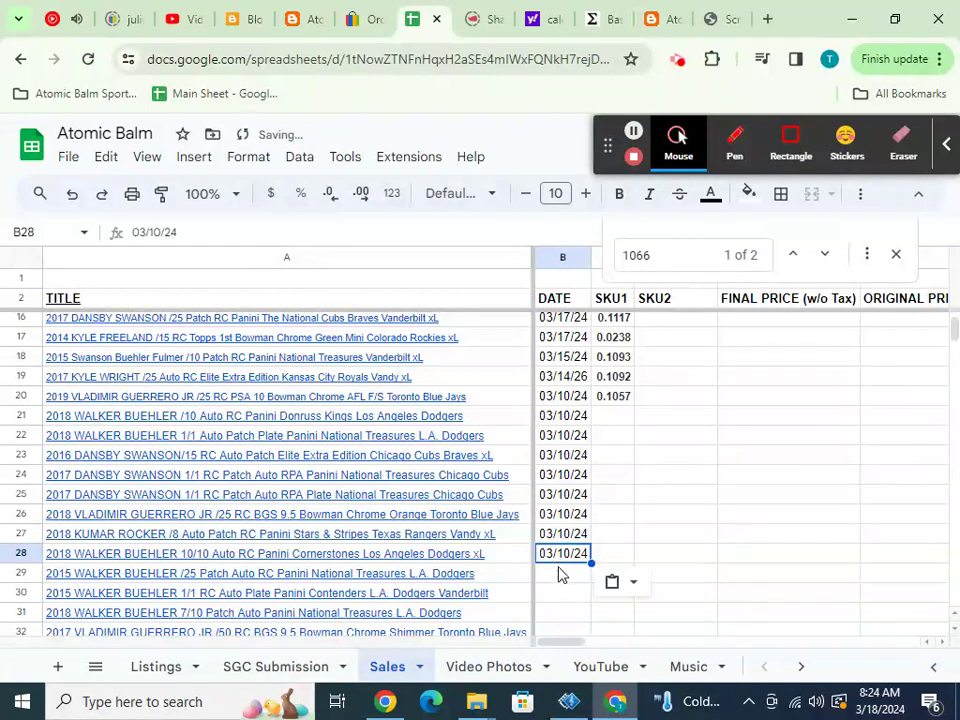
left_click(560, 574)
type("03/10/24")
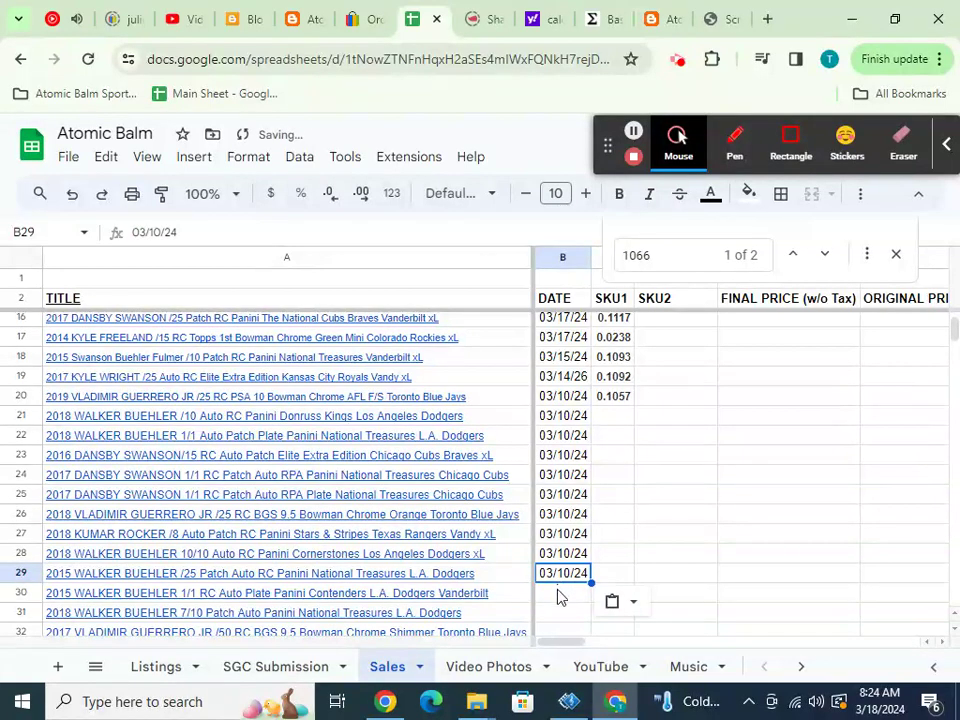
left_click(559, 594)
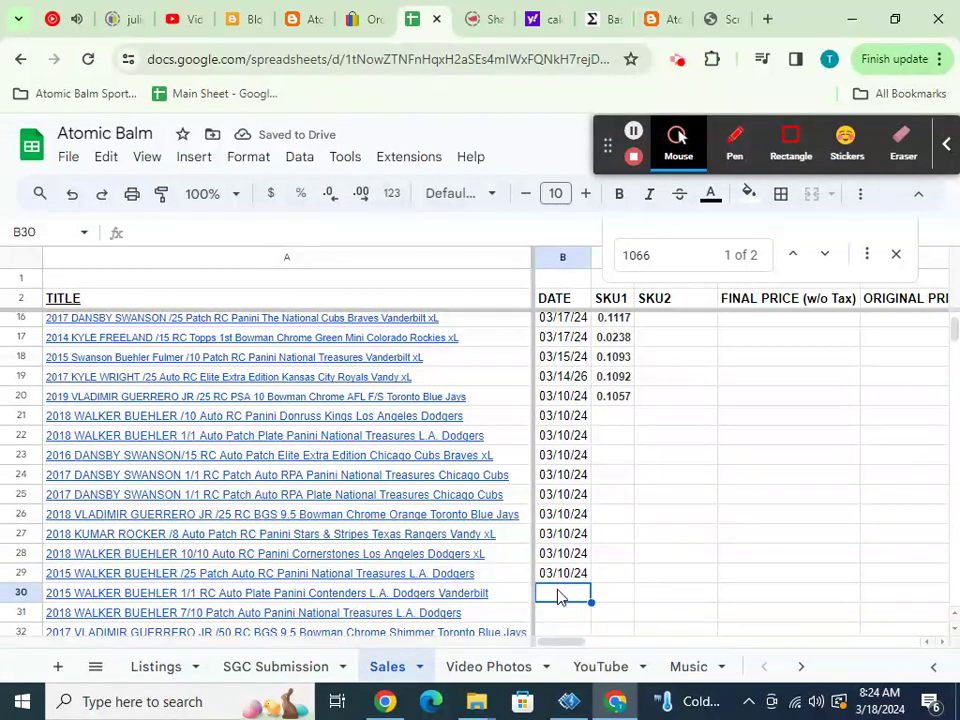
type("03/10/24")
left_click(560, 613)
type("03/10/24")
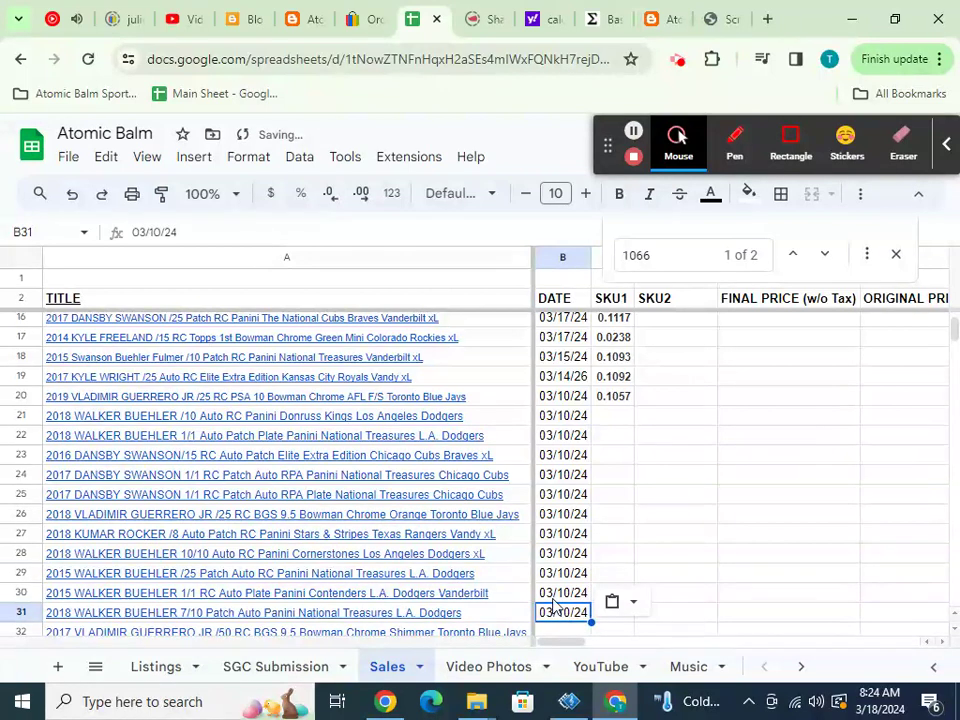
scroll(558, 610, "down", 2)
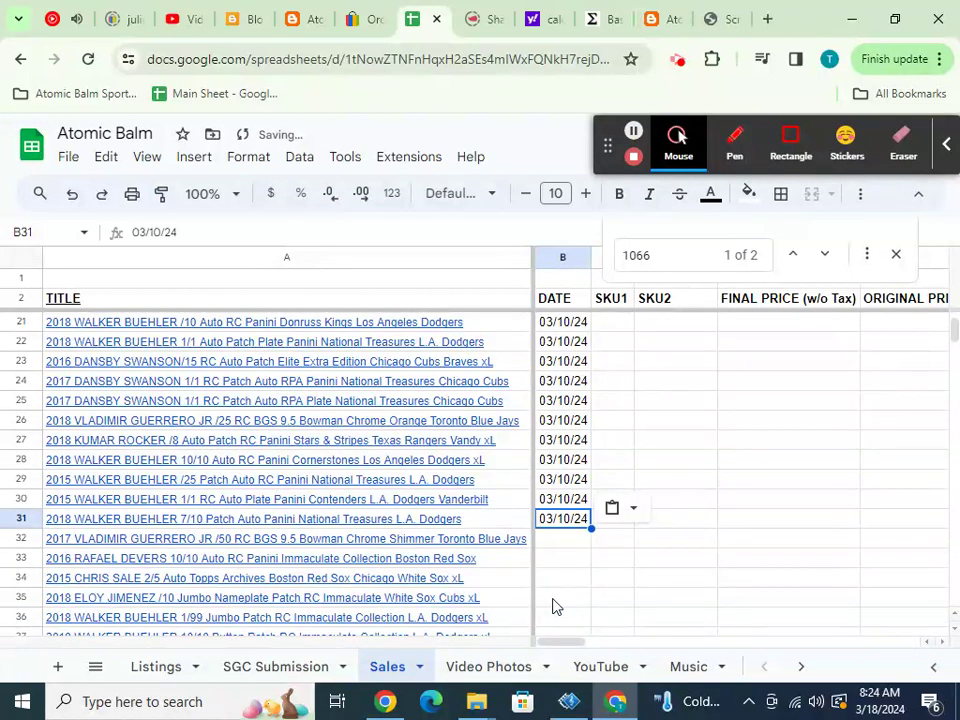
left_click(561, 545)
type("03/10/24")
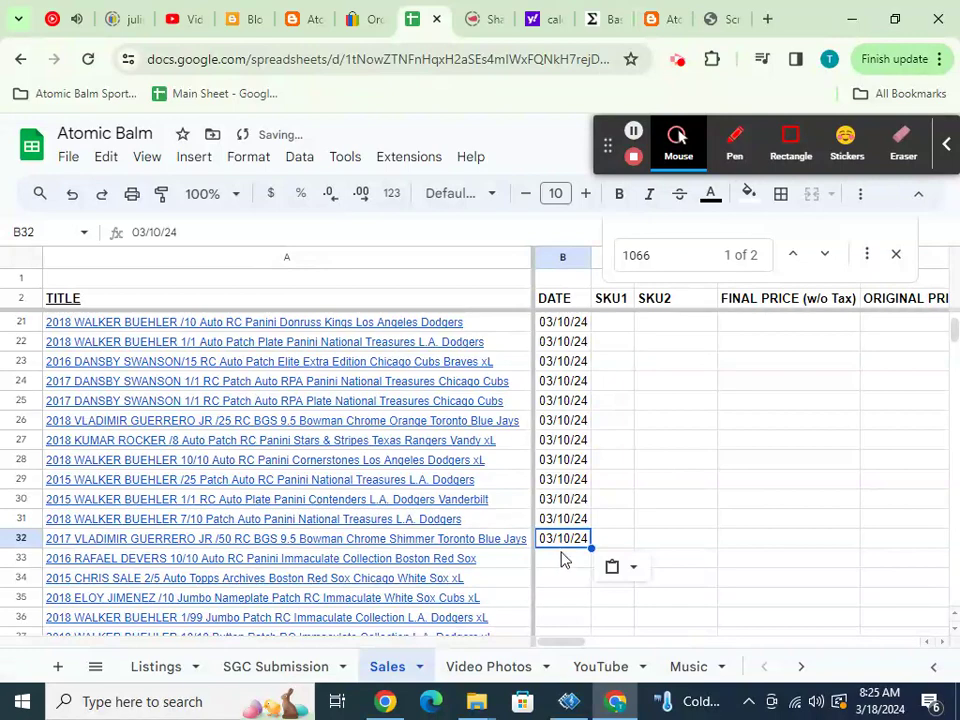
left_click(561, 567)
type("03/10/24")
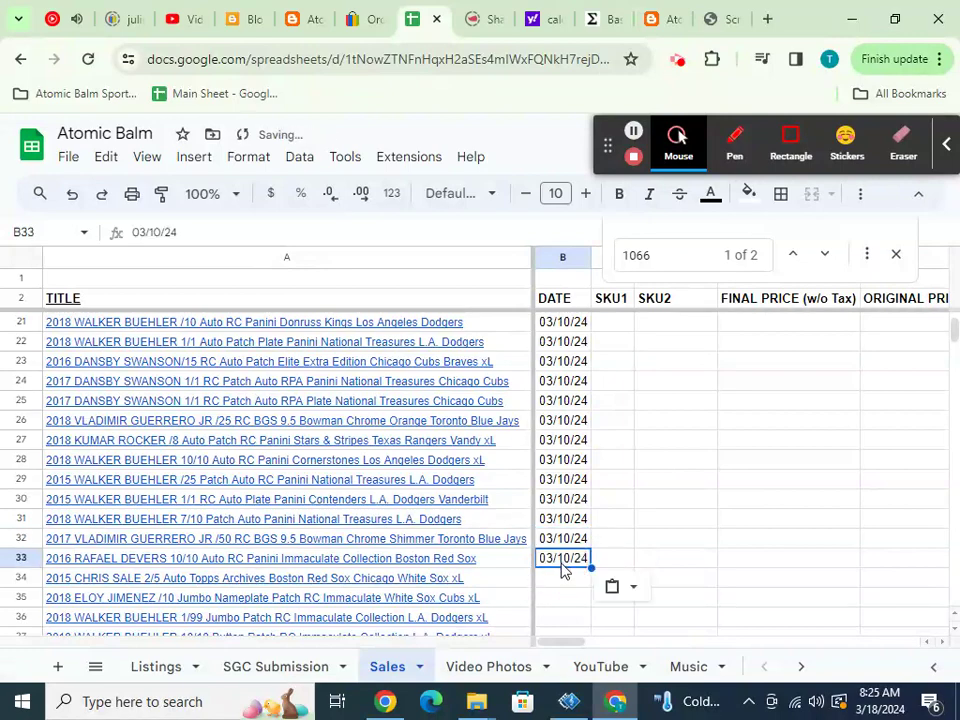
- Copy the 2018 Walker Buehler /10 Donruss Kings card's custom label from the eBay orders and enter it as SKU1 0.0036 in row 21
scroll(568, 561, "up", 3)
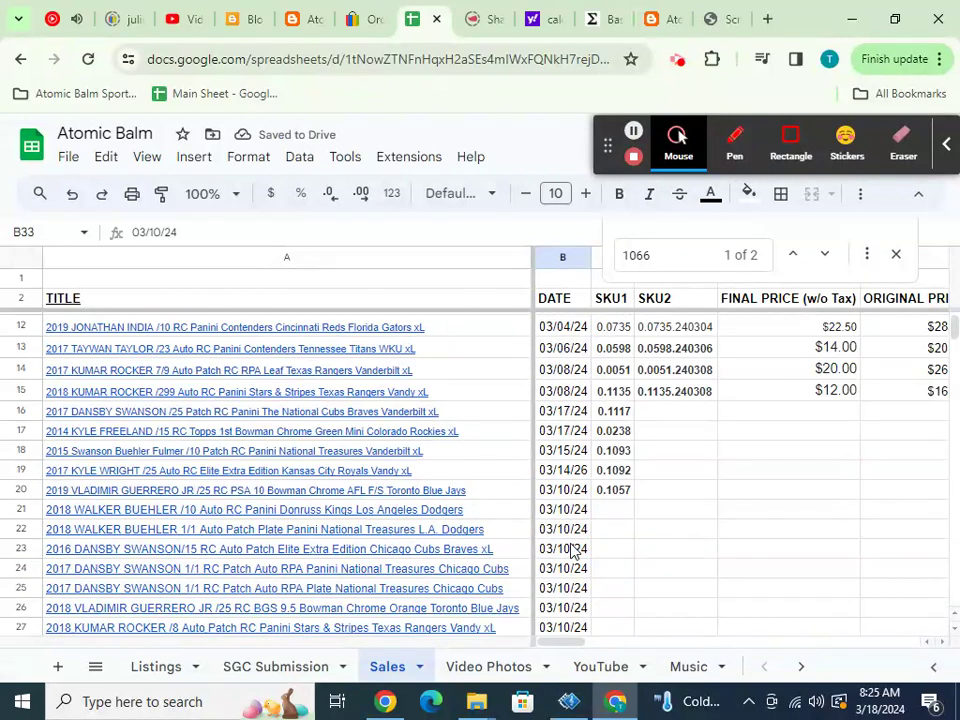
left_click(372, 20)
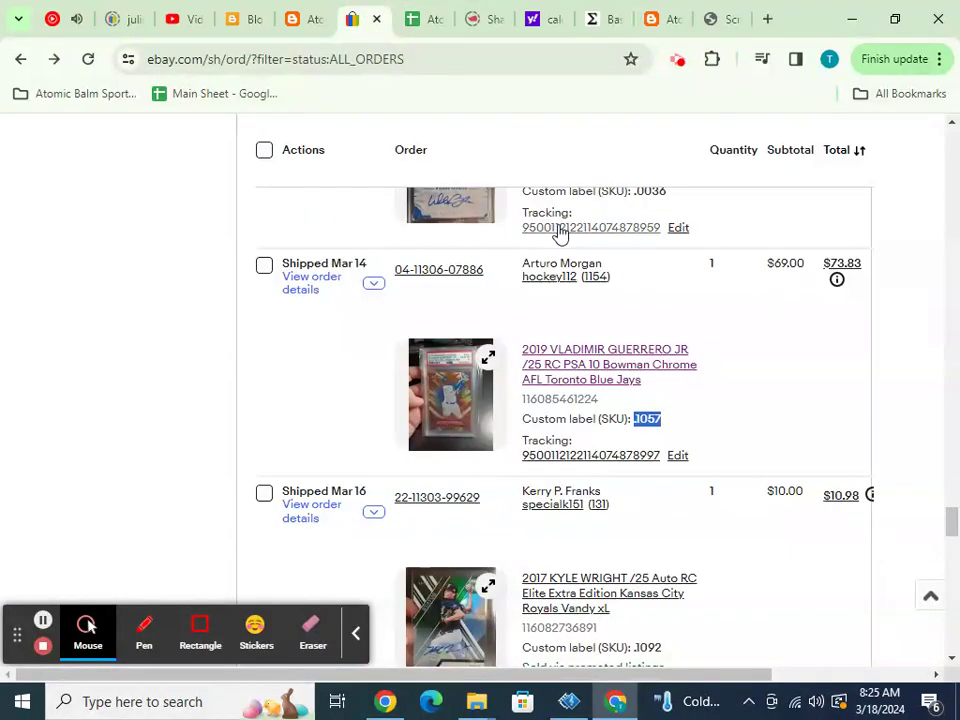
left_click(418, 20)
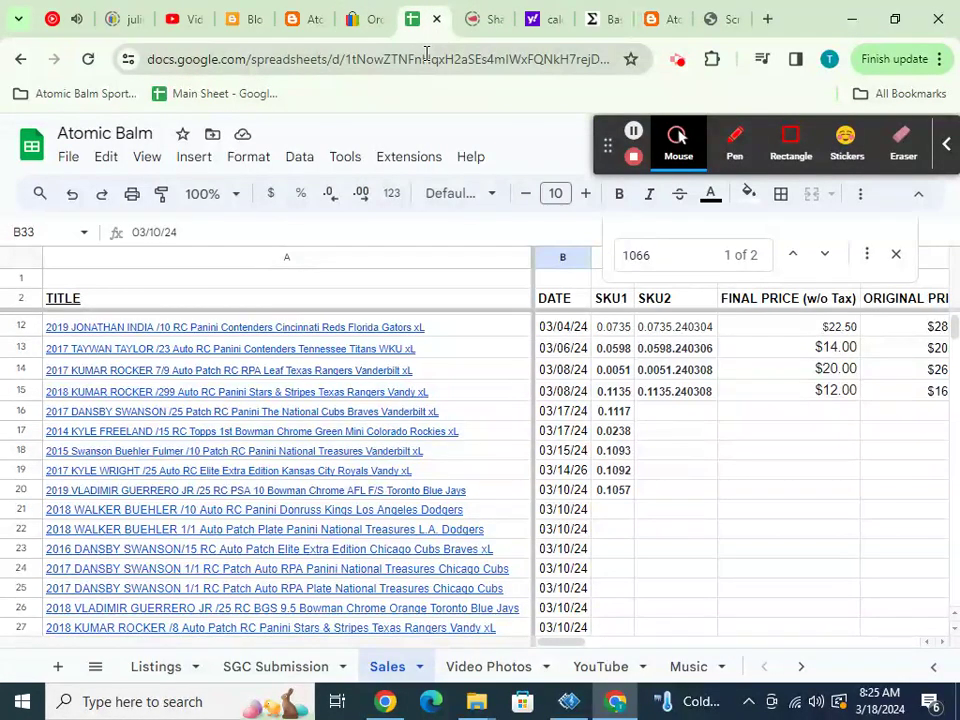
left_click(364, 24)
scroll(520, 200, "up", 2)
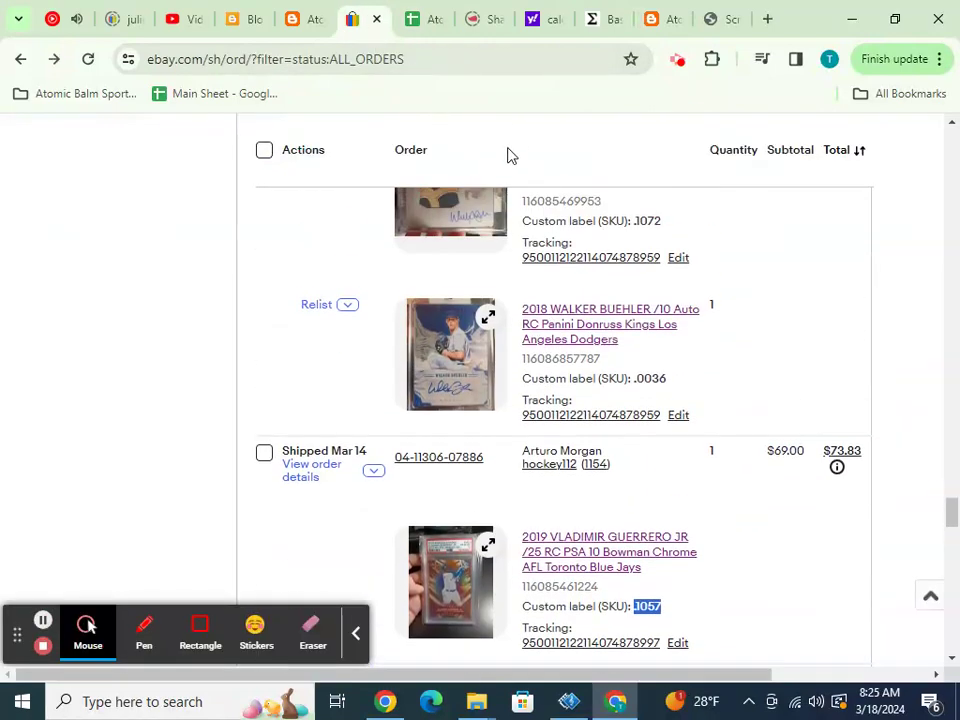
left_click_drag(635, 378, 664, 378)
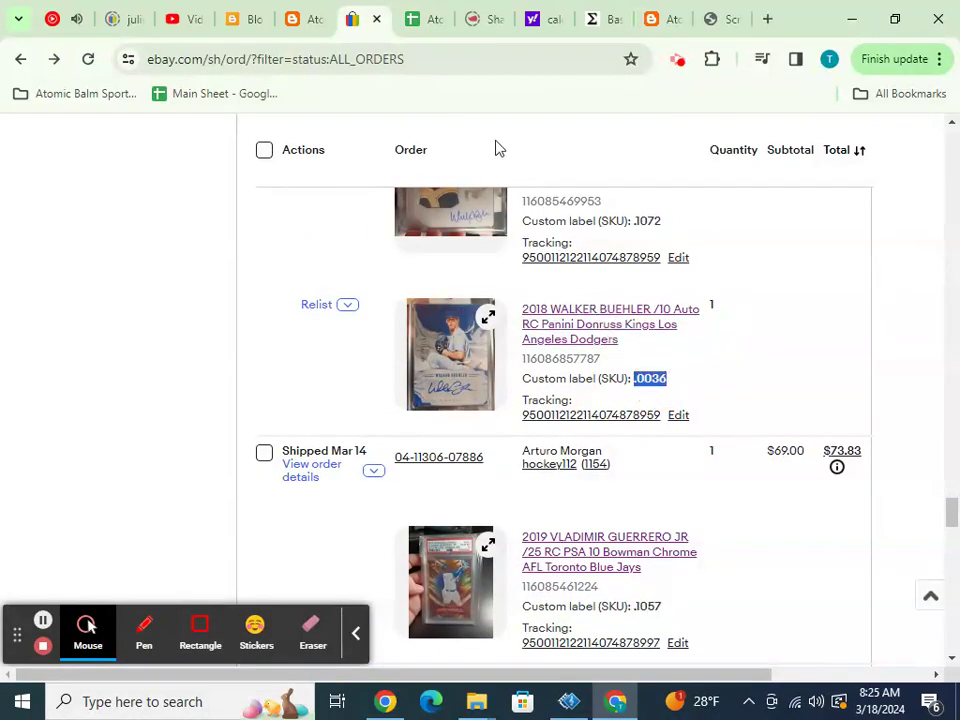
left_click(427, 25)
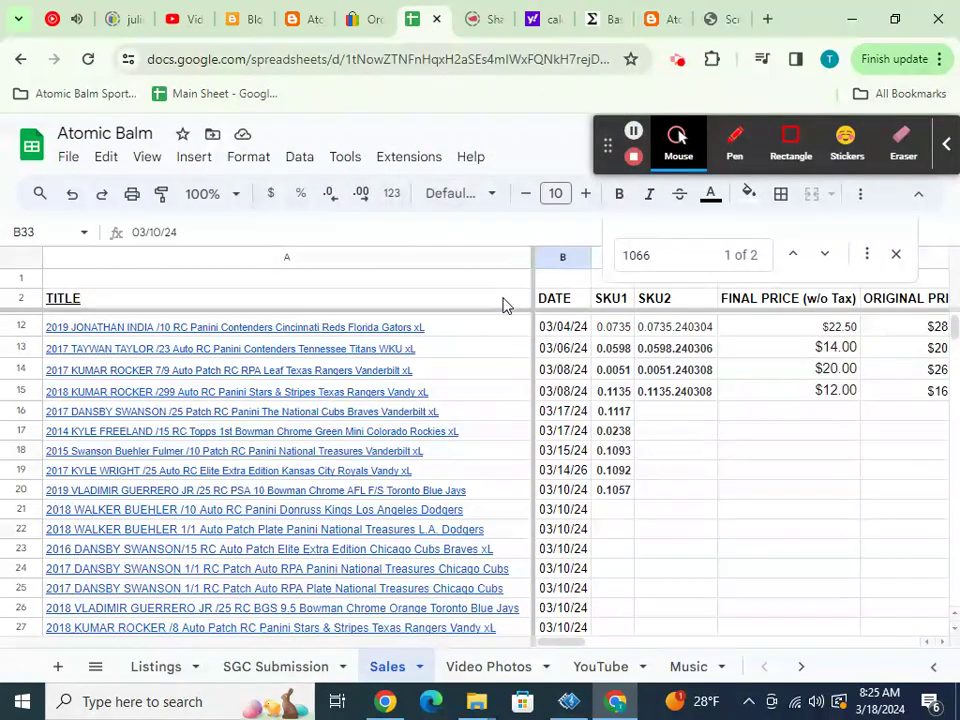
left_click(605, 513)
type("0.0036")
- Copy custom label .1072 from the eBay orders and enter 0.1072 as SKU1 for the 2018 Walker Buehler 1/1 plate card in row 22
left_click(375, 25)
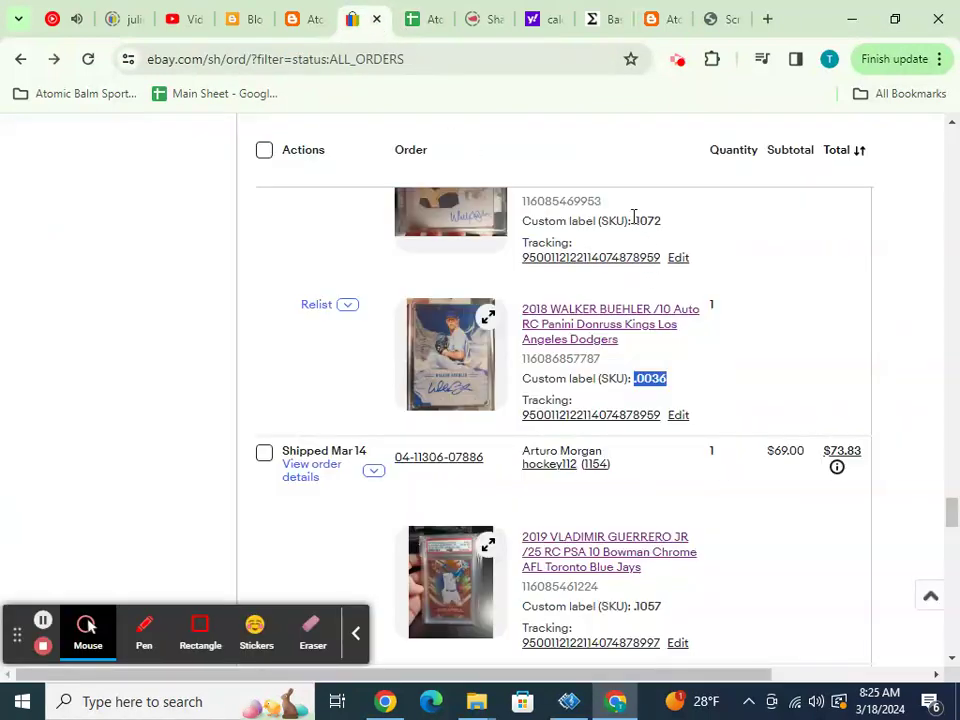
left_click_drag(634, 220, 661, 218)
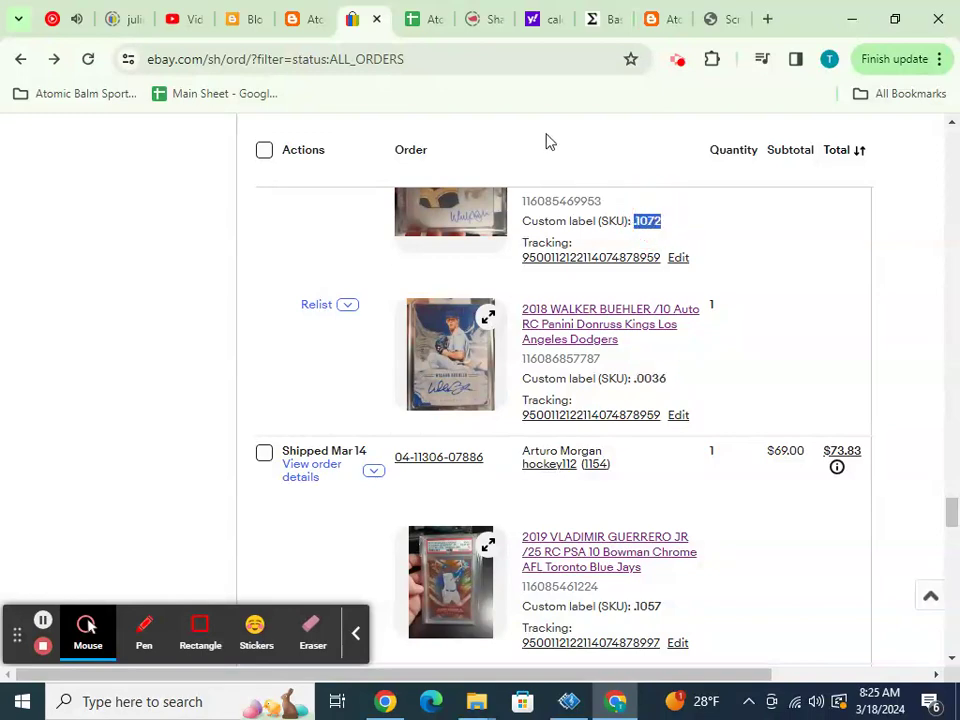
left_click(433, 20)
left_click(605, 530)
type("0.1072")
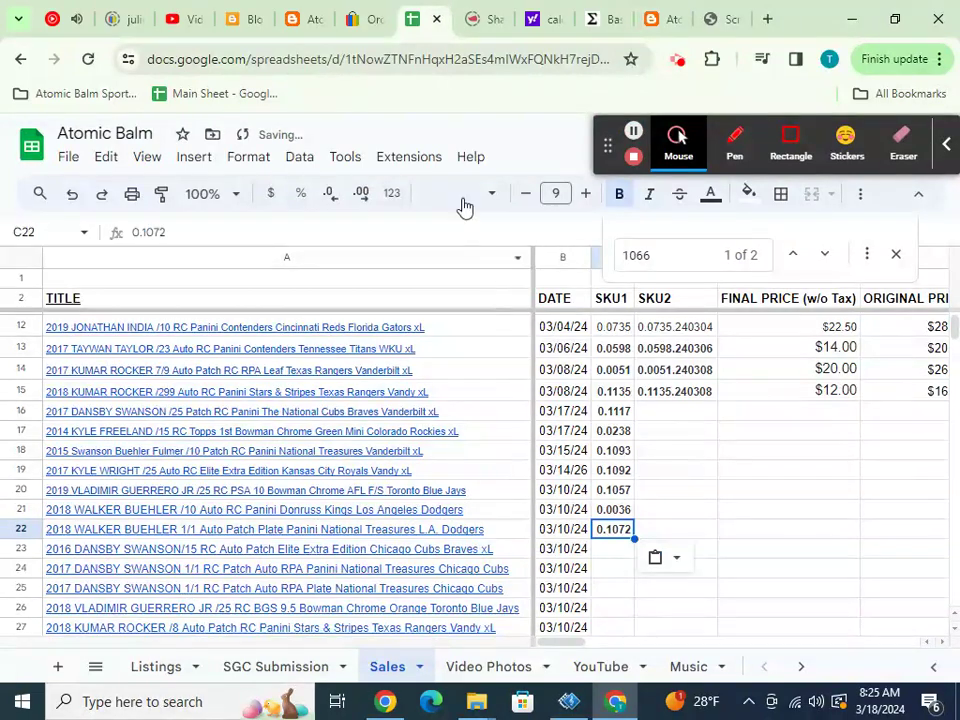
- Copy the 2016 Dansby Swanson /15 card's custom label from the eBay orders and enter it as SKU1 0.1078 in row 23
left_click(368, 20)
scroll(510, 200, "up", 5)
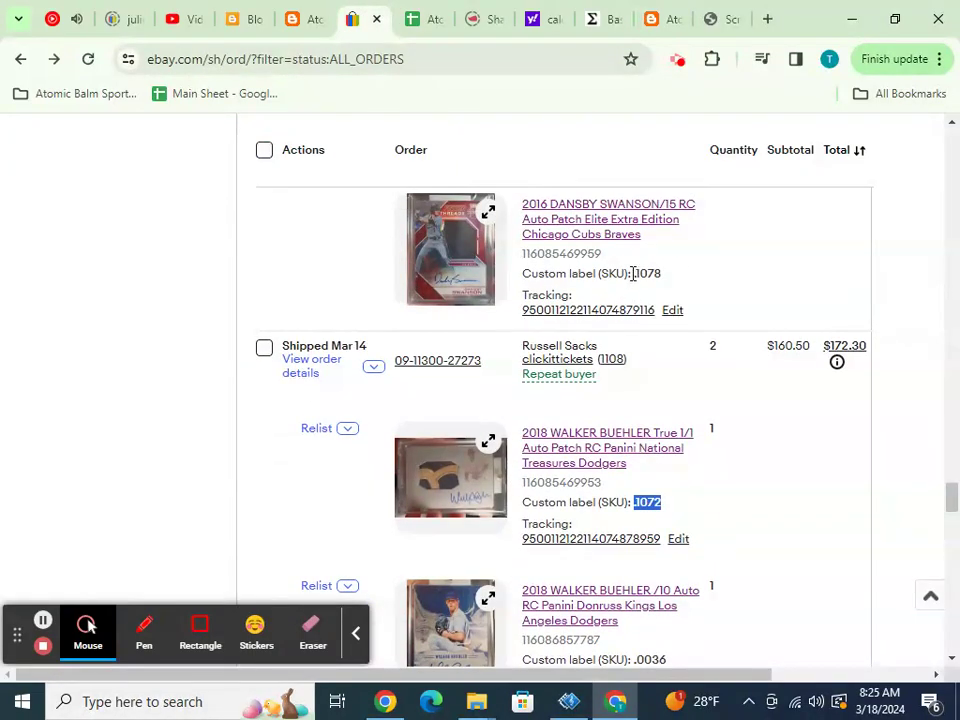
left_click_drag(634, 275, 665, 277)
left_click(430, 22)
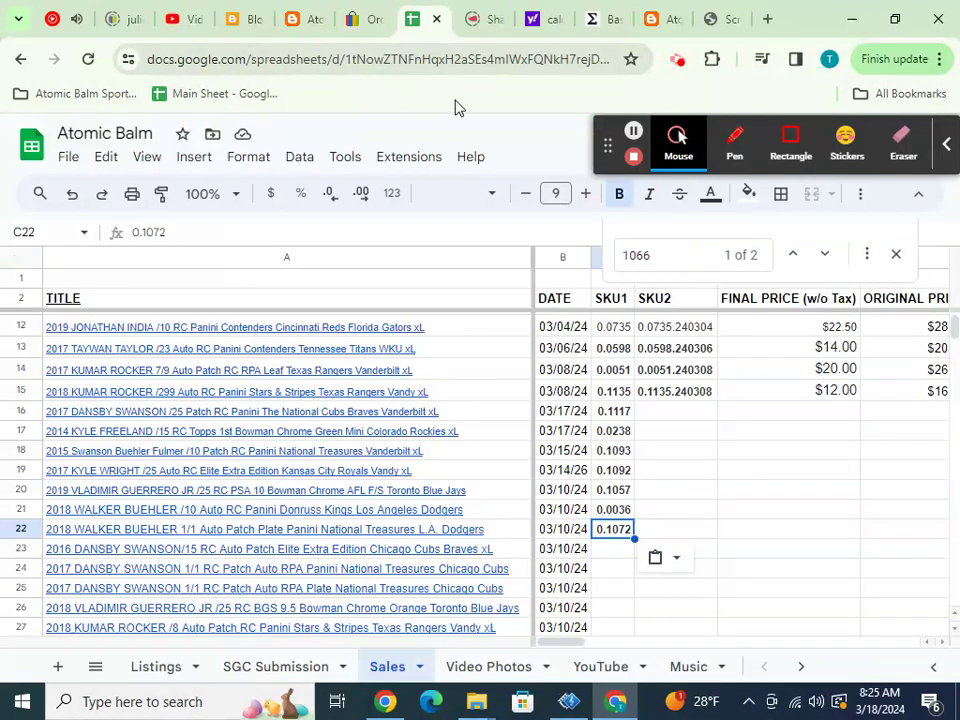
left_click(614, 553)
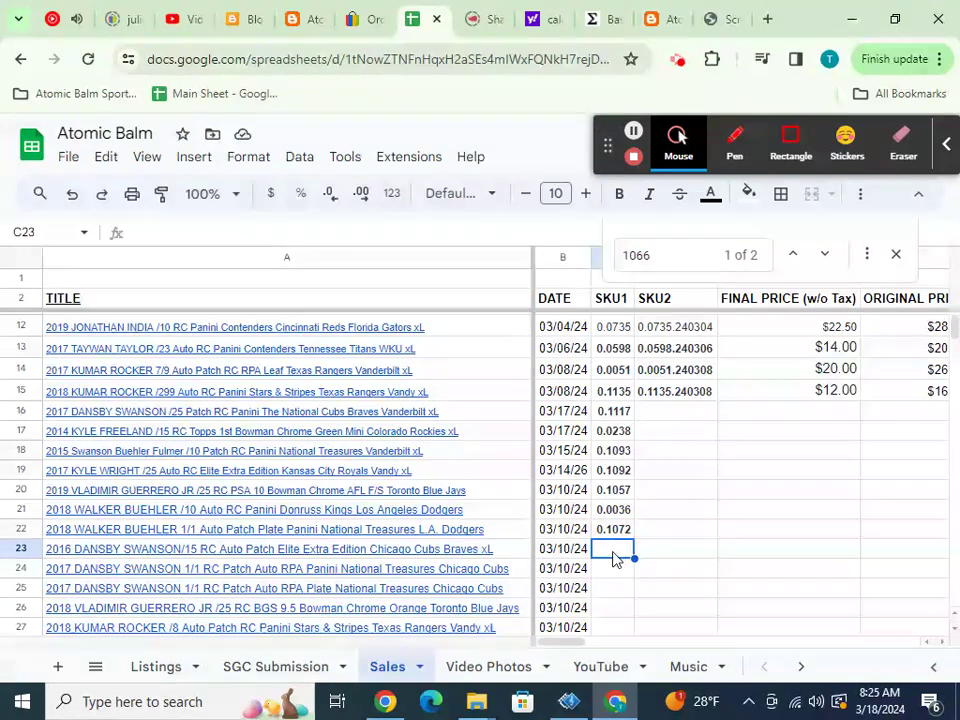
type("0.1078")
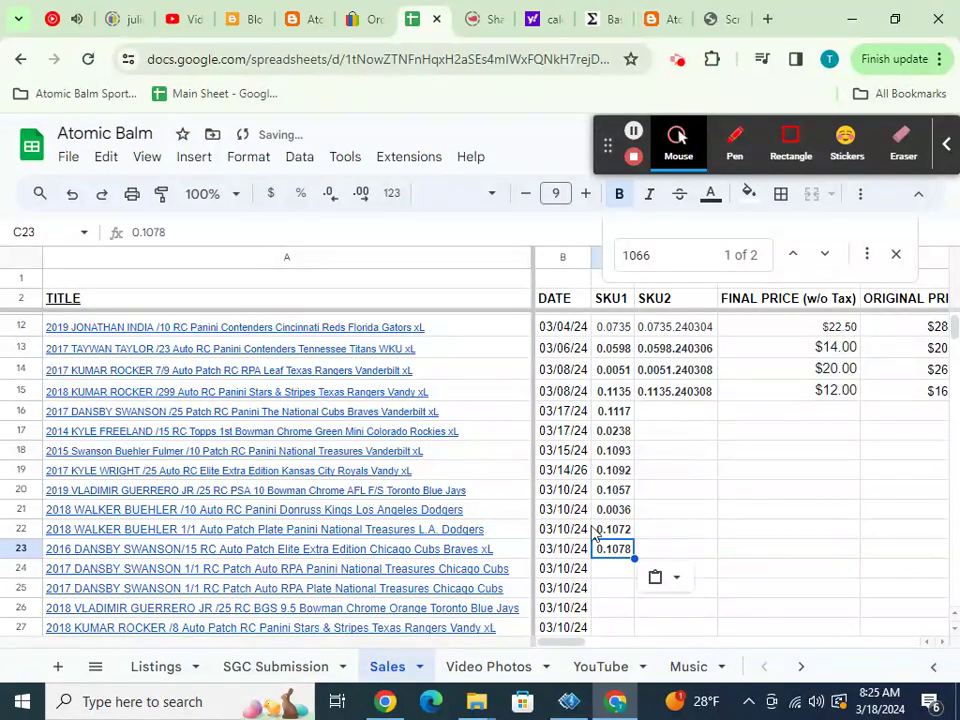
- Copy custom label .1068 from the eBay orders and enter it as SKU1 0.1068 for the 2017 Dansby Swanson 1/1 card in row 24
left_click(362, 19)
scroll(572, 240, "up", 2)
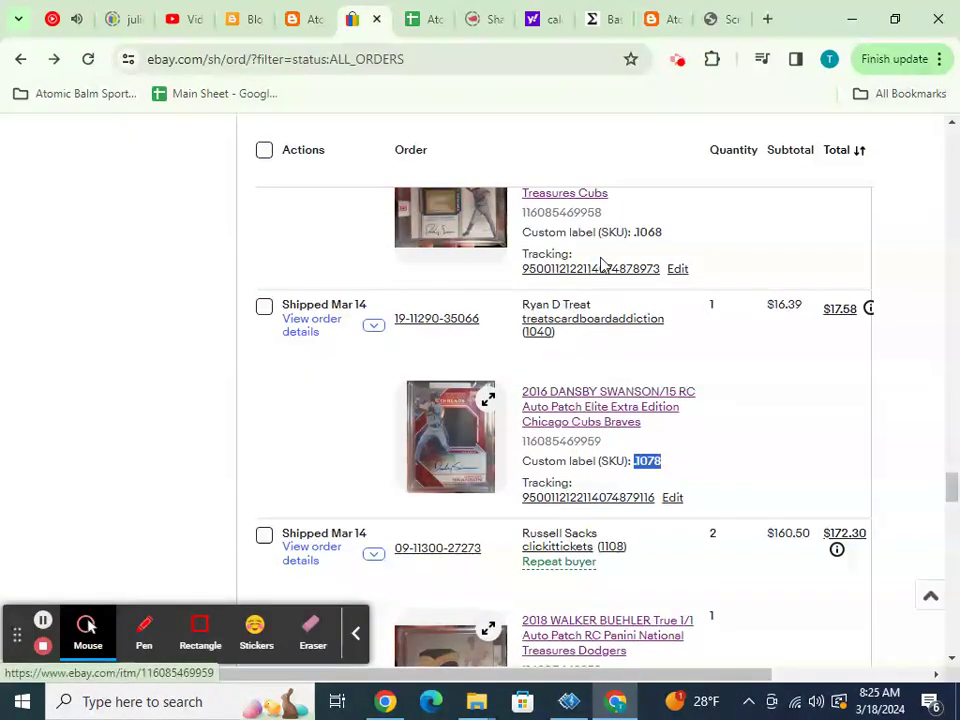
left_click_drag(633, 231, 658, 231)
left_click(658, 232)
mouse_move(636, 232)
left_mouse_down()
mouse_move(658, 231)
mouse_move(637, 233)
left_mouse_up()
key("ctrl+c")
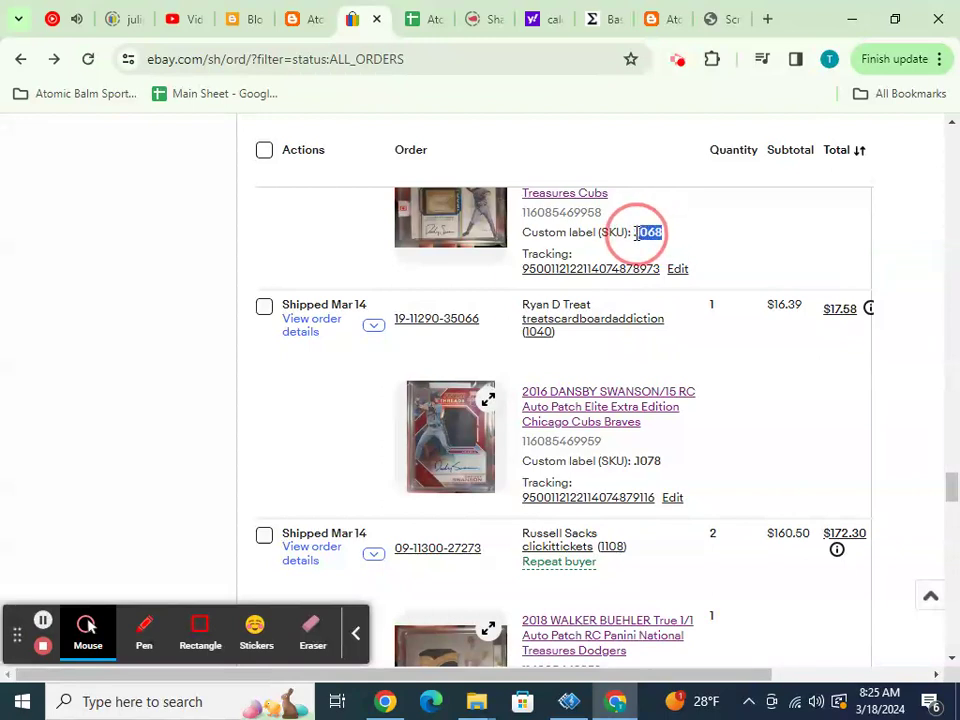
left_click_drag(636, 233, 636, 236)
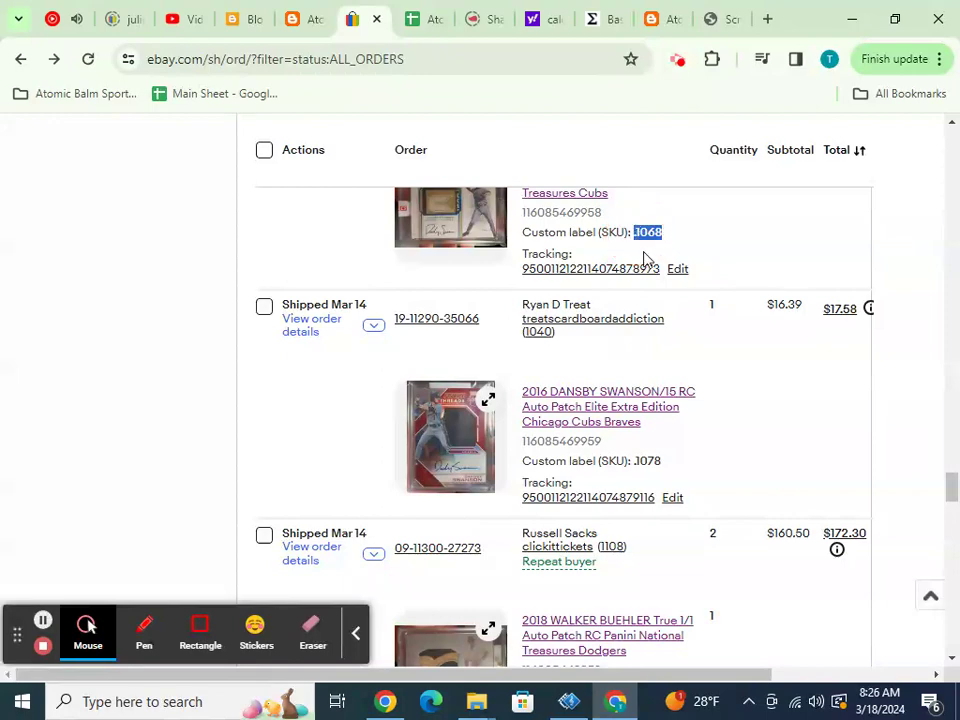
left_click(424, 22)
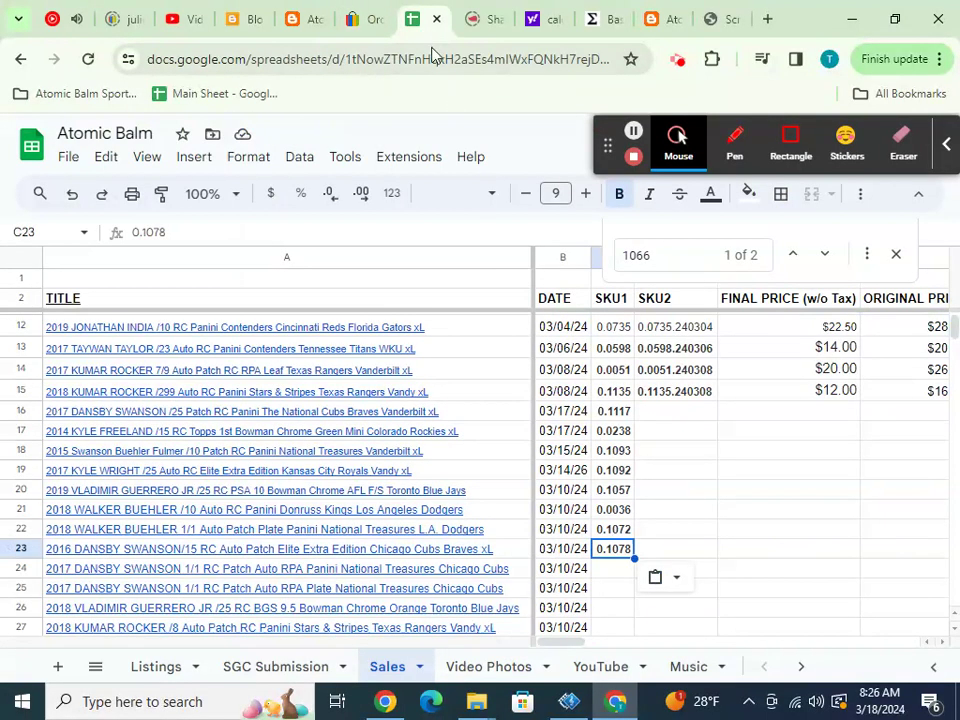
left_click(604, 572)
key("ctrl+v")
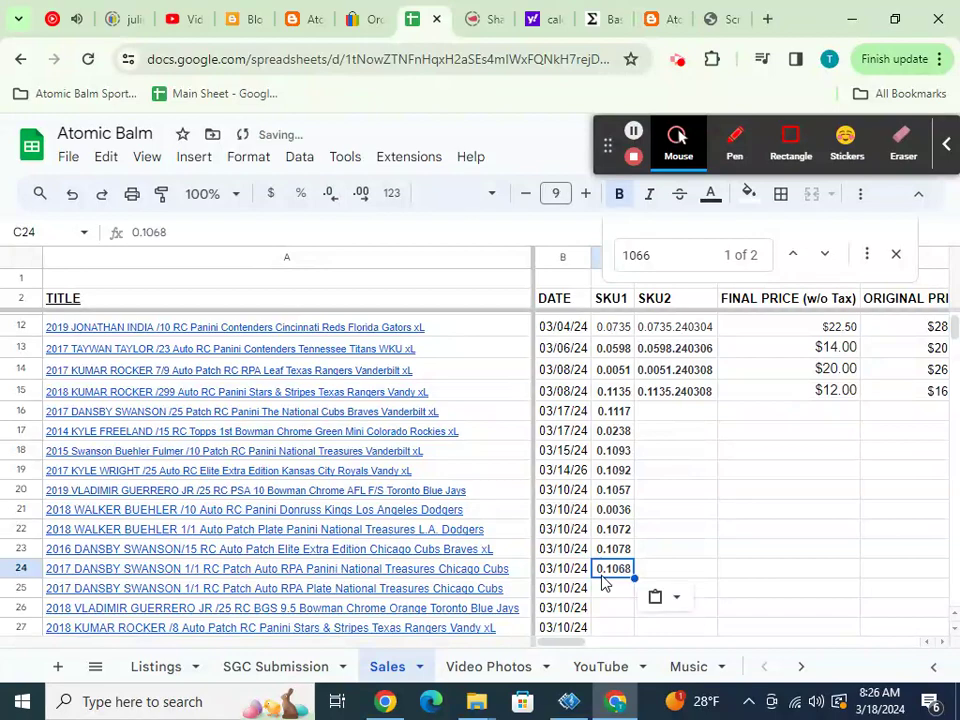
- Copy the 2017 Dansby Swanson 1/1 plate card's custom label from the eBay orders and enter it as SKU1 0.1067 in row 25
left_click(362, 22)
scroll(628, 313, "up", 3)
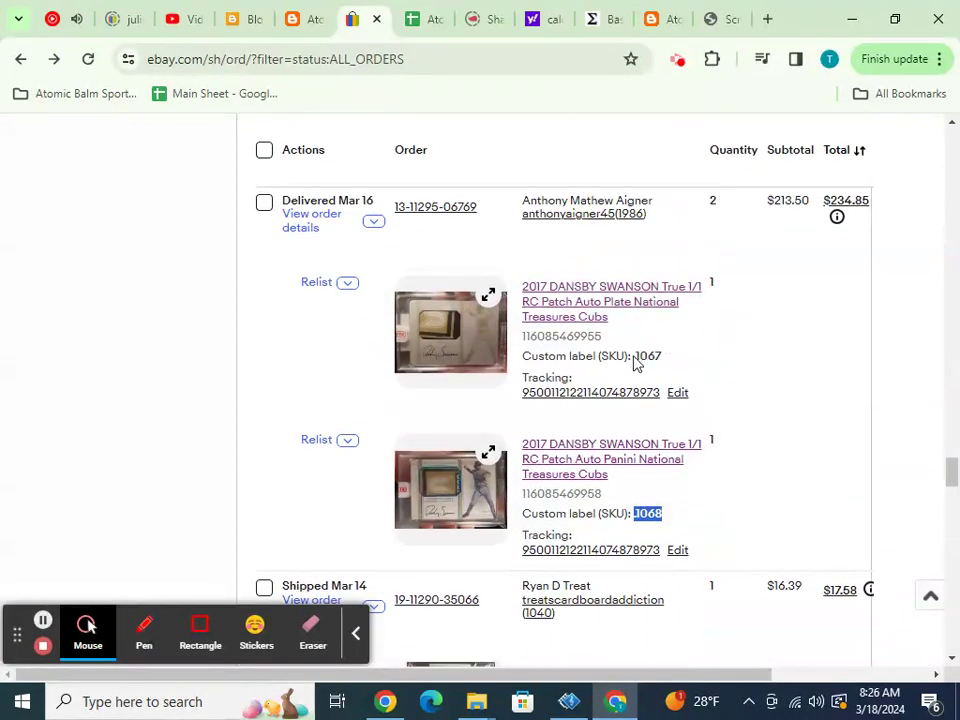
left_click_drag(636, 356, 650, 360)
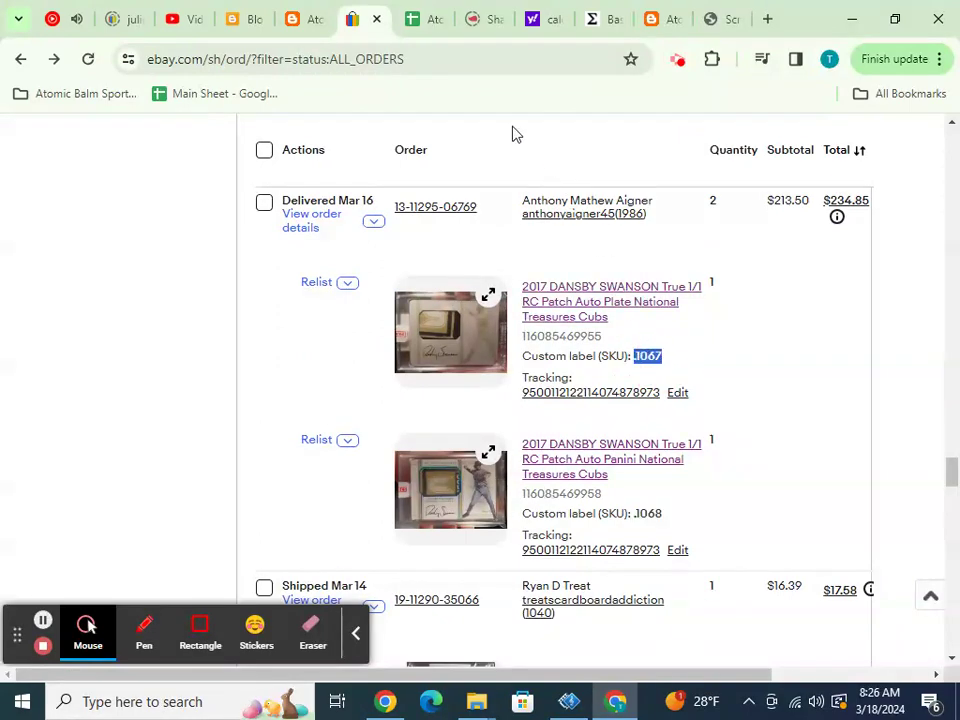
left_click(418, 26)
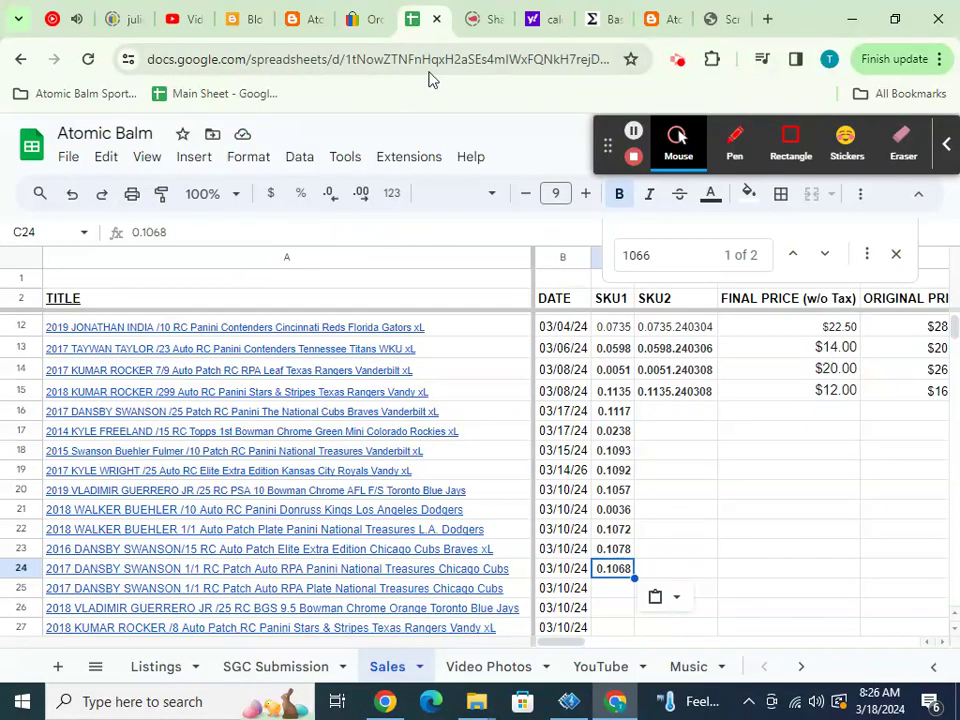
left_click(606, 590)
type("0.1067")
- Compare the next eBay order with the Sales sheet and copy the title of the 2018 Walker Buehler /10 Panini The National patch card
scroll(595, 560, "down", 2)
scroll(587, 540, "down", 2)
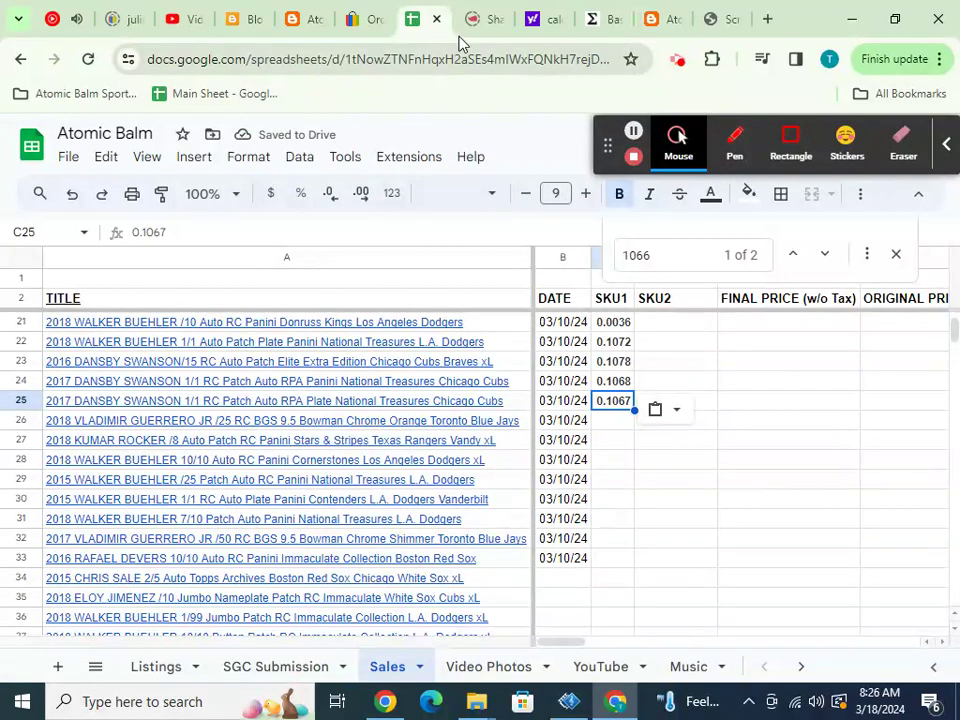
left_click(375, 20)
scroll(631, 342, "up", 2)
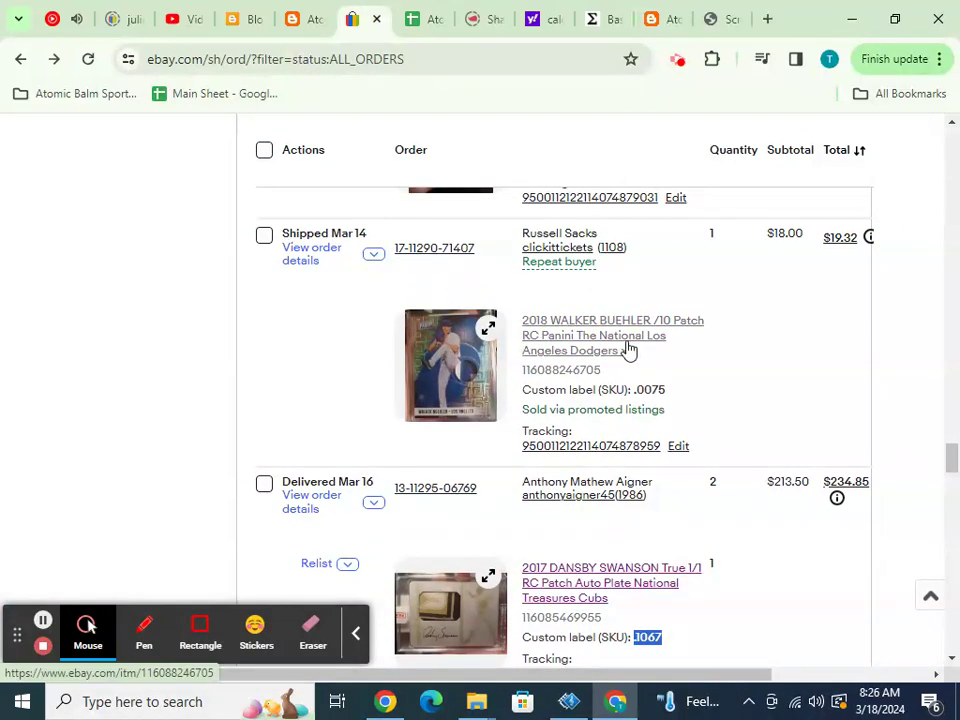
left_click(424, 27)
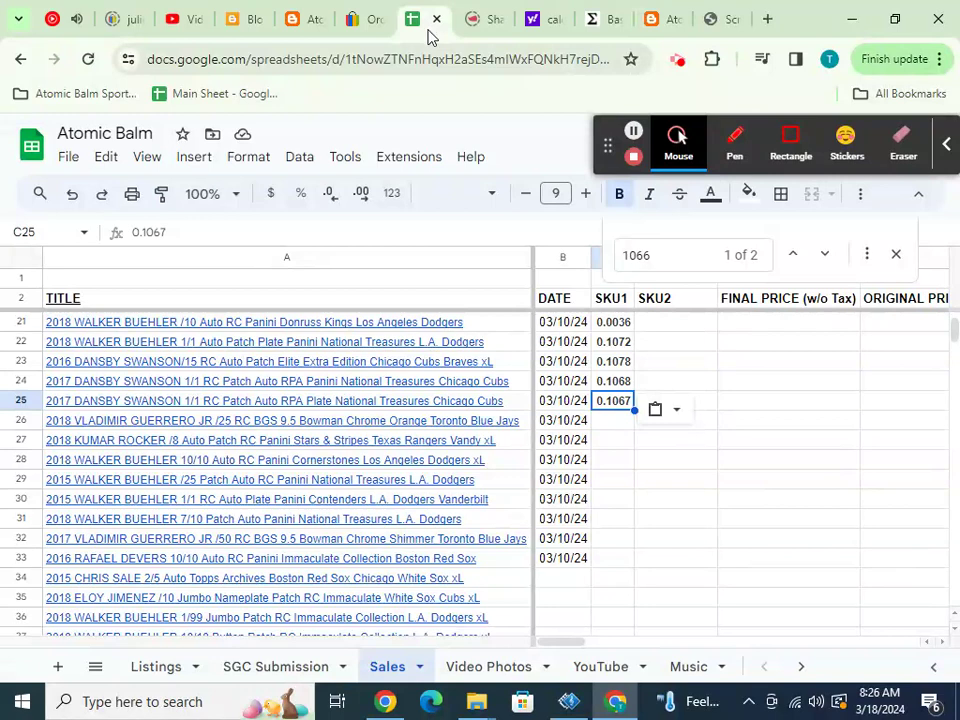
left_click(370, 30)
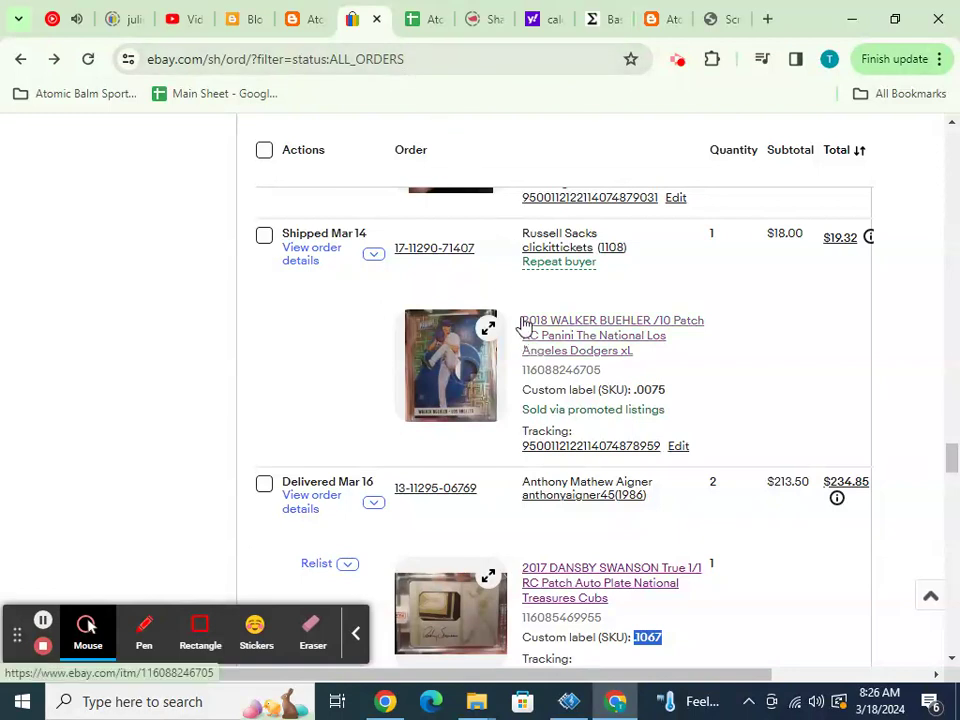
mouse_move(521, 321)
left_mouse_down()
mouse_move(600, 354)
mouse_move(626, 353)
mouse_move(634, 366)
left_mouse_up()
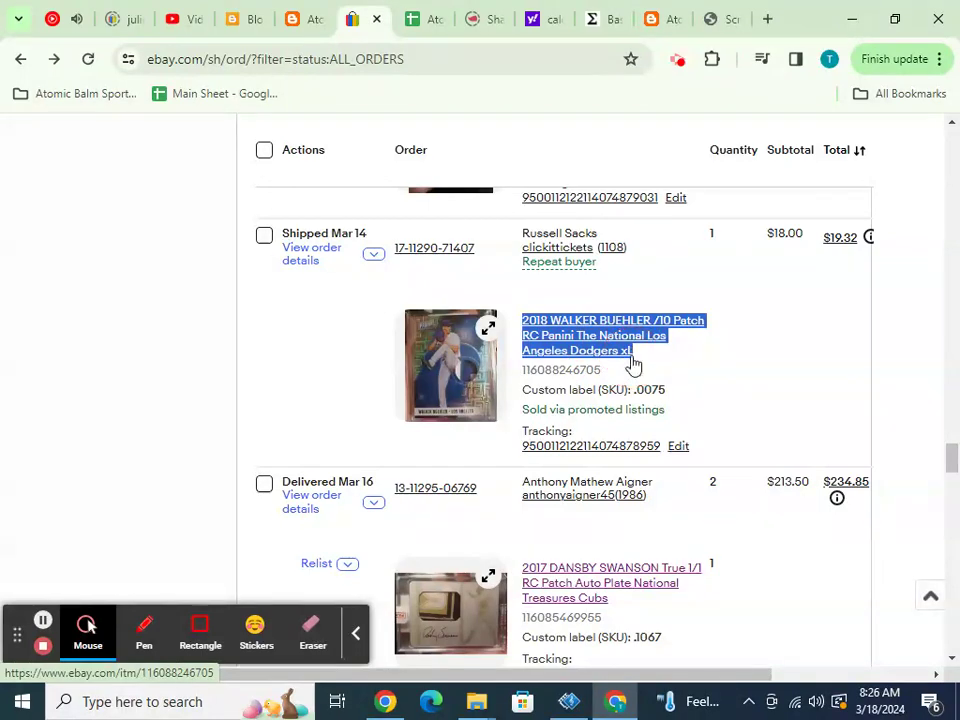
- Insert a row above row 26 of the Sales sheet and enter the title "2018 WALKER BUEHLER /10 Patch RC Panini The National Los Angeles Dodgers xL"
left_click(429, 30)
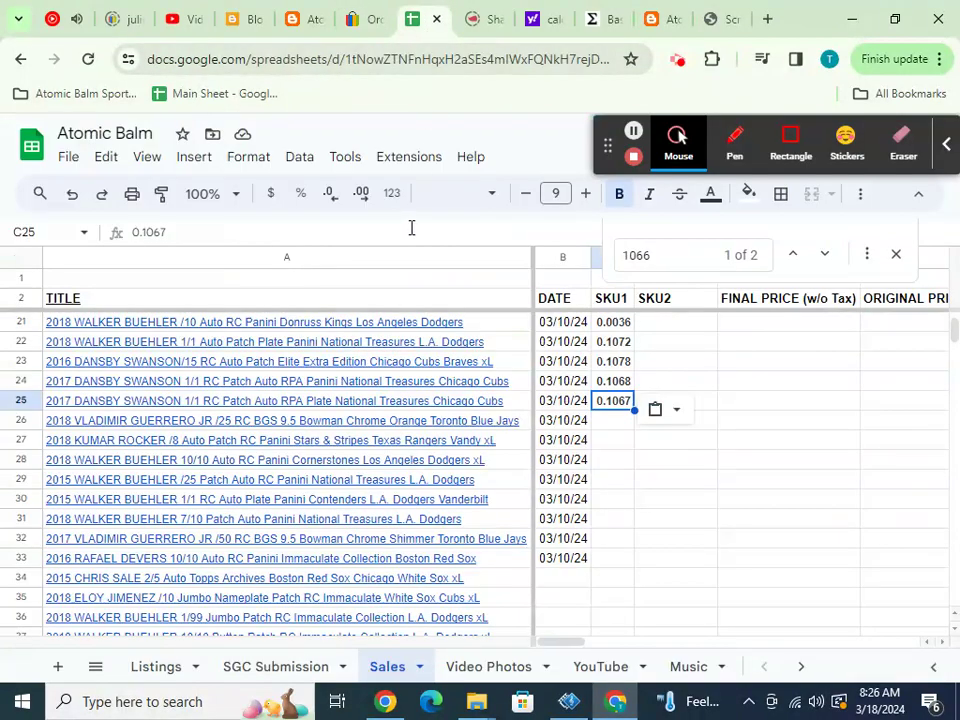
left_click(22, 420)
right_click(24, 421)
left_click(100, 348)
left_click(153, 422)
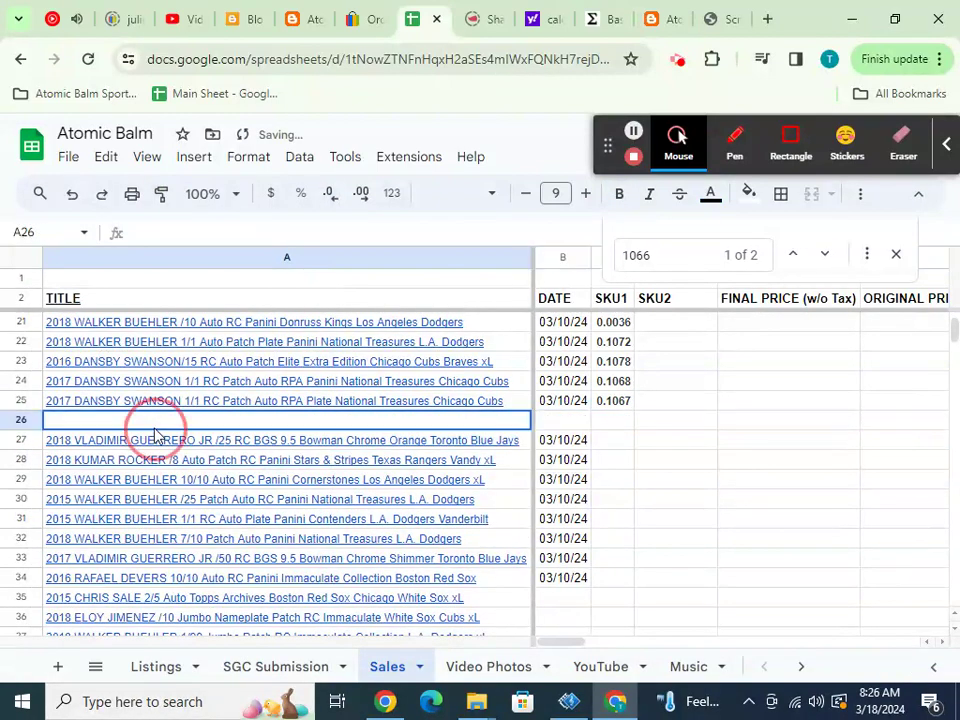
type("2018 WALKER BUEHLER /10 Patch RC Panini The National Los Angeles Dodgers xL")
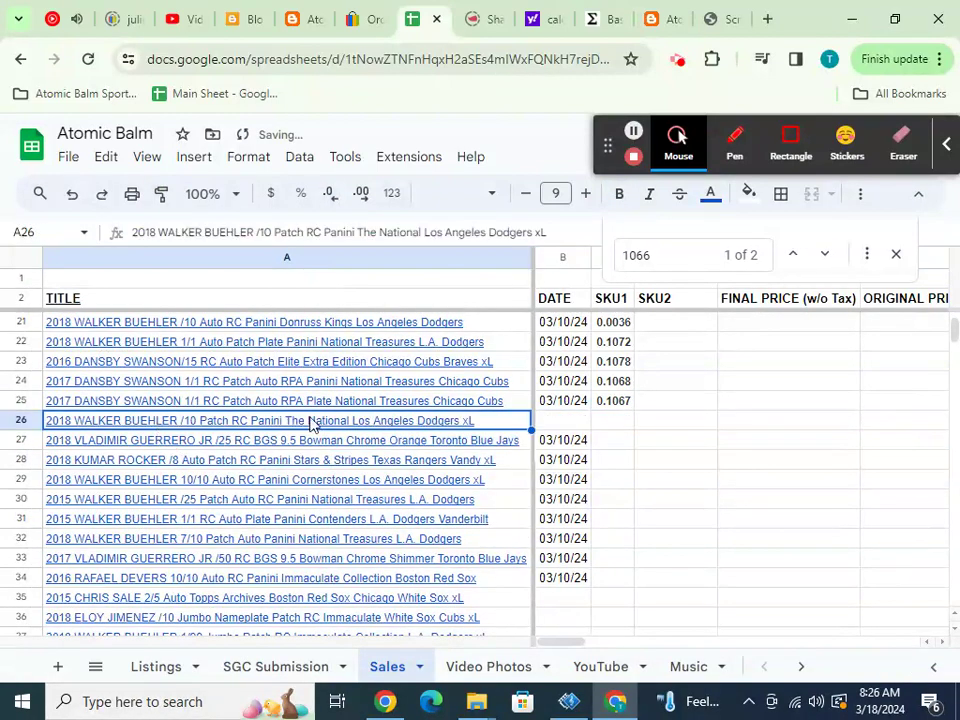
- Copy the date 03/10/24 from row 25 into the DATE cell of row 26
left_click(552, 401)
key("ctrl+c")
left_click(555, 421)
key("ctrl+v")
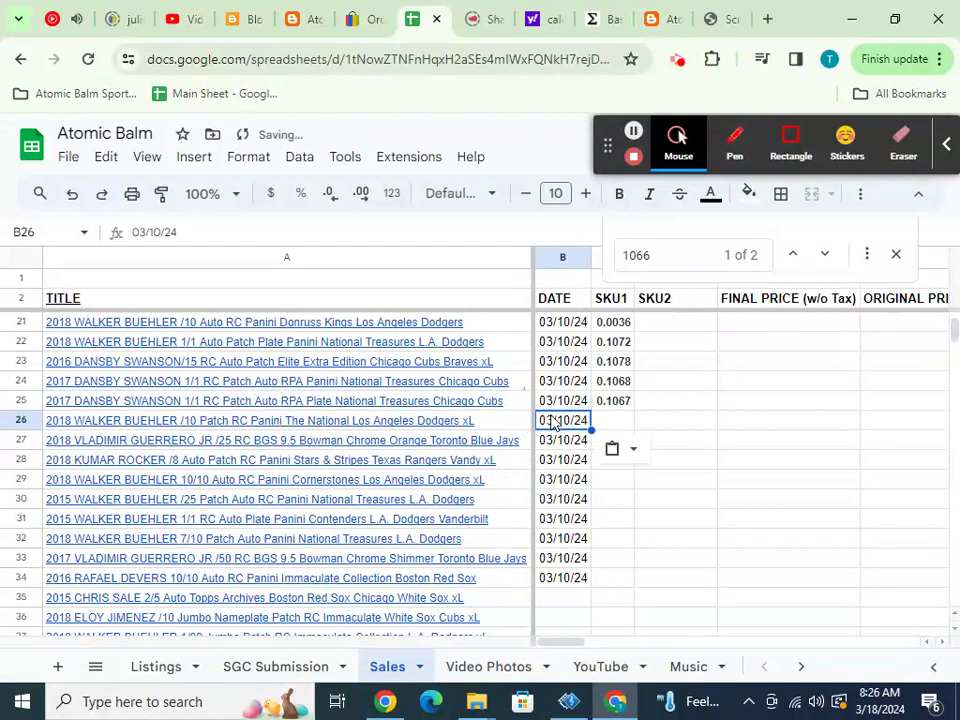
- Copy custom label .0075 from the eBay orders and enter it as SKU1 0.0075 for the Walker Buehler The National card in row 26
left_click(367, 28)
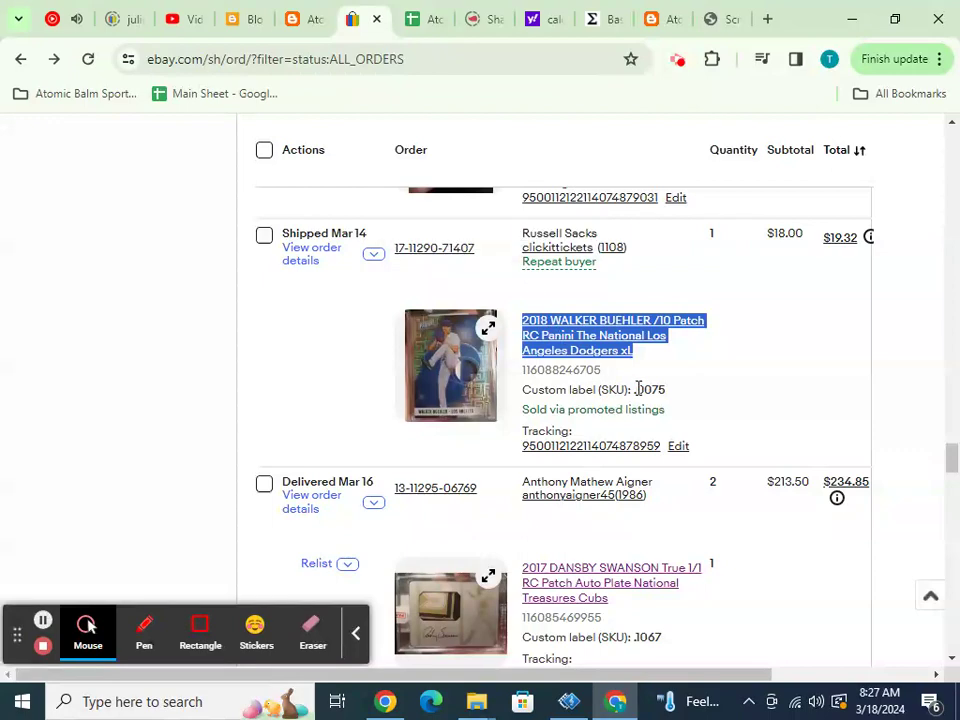
left_click_drag(636, 389, 664, 391)
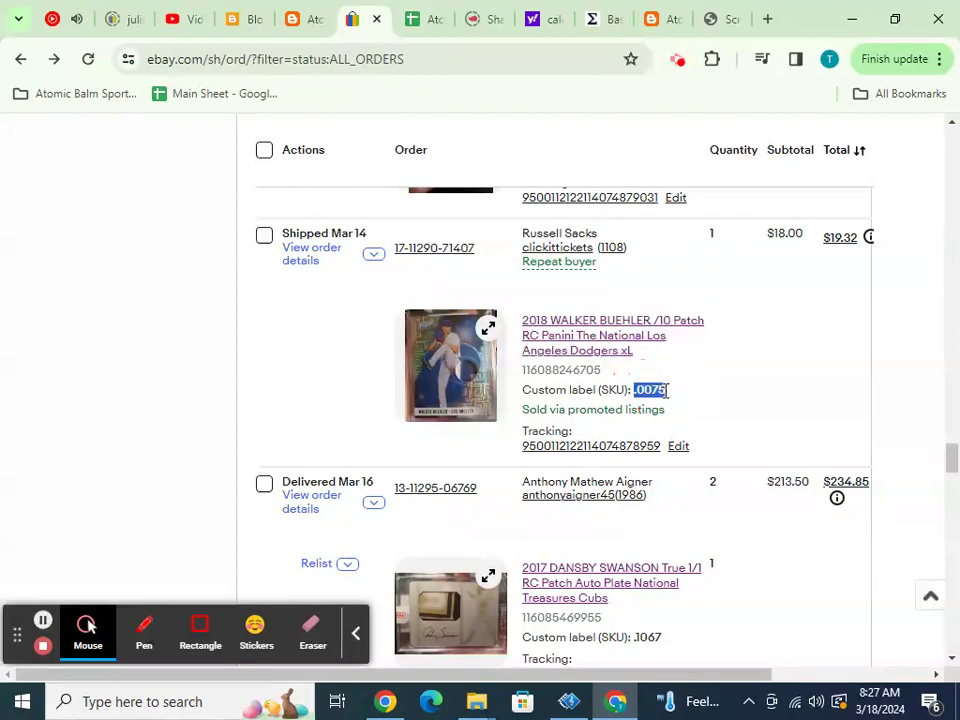
left_click(432, 14)
left_click(606, 422)
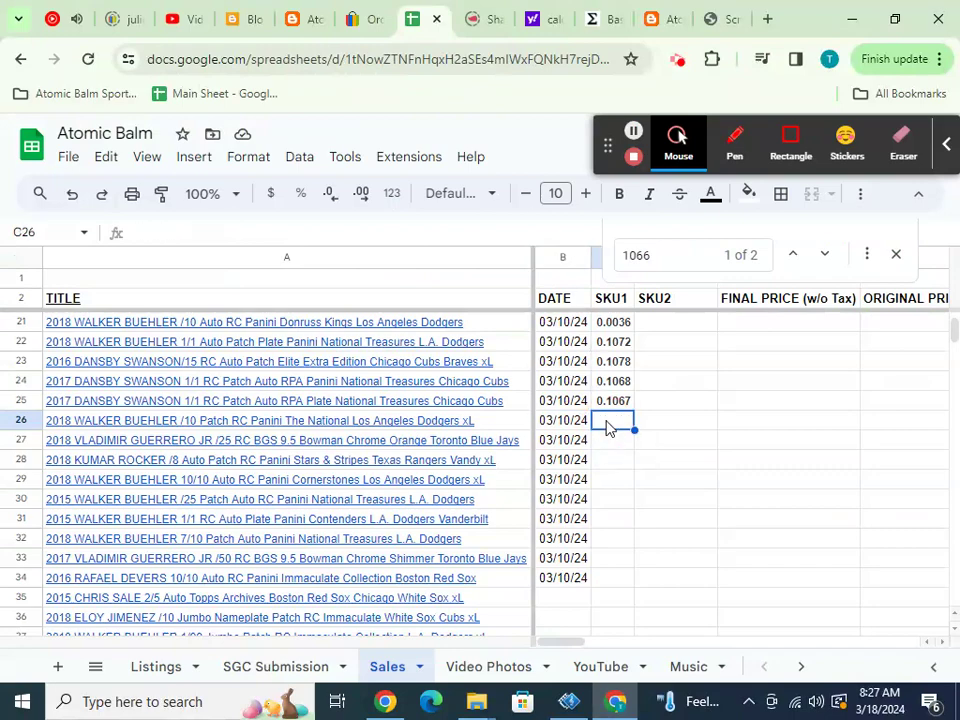
key("ctrl+v")
- Copy the 2018 Vladimir Guerrero Jr /25 BGS 9.5 card's custom label from the eBay orders and enter .1056 as SKU1 in row 27
left_click(350, 18)
scroll(612, 258, "up", 3)
scroll(612, 258, "up", 1)
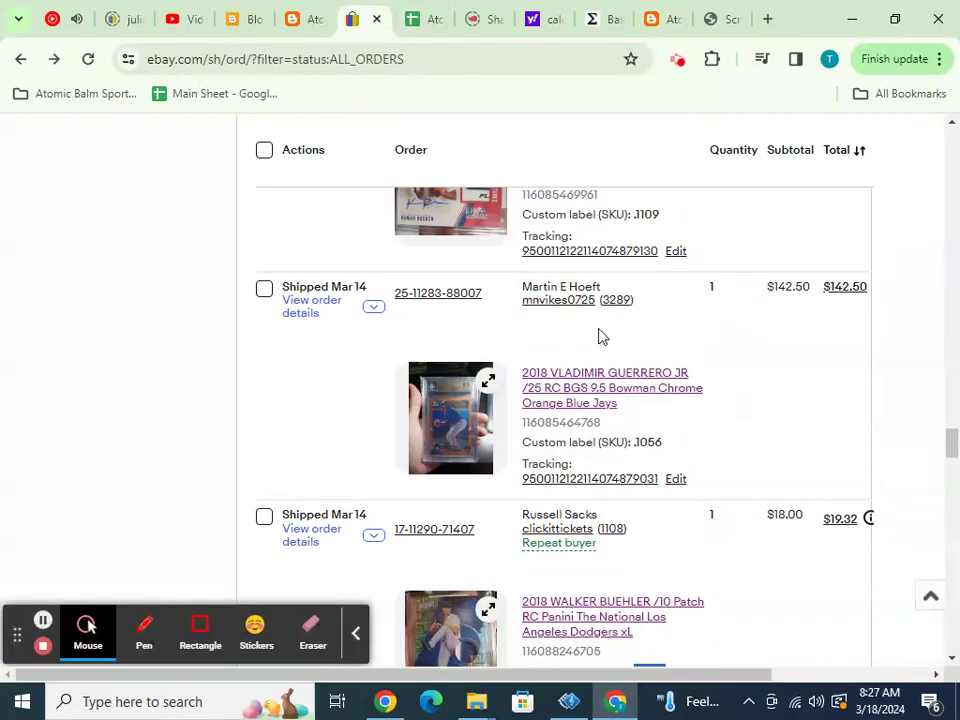
double_click(646, 442)
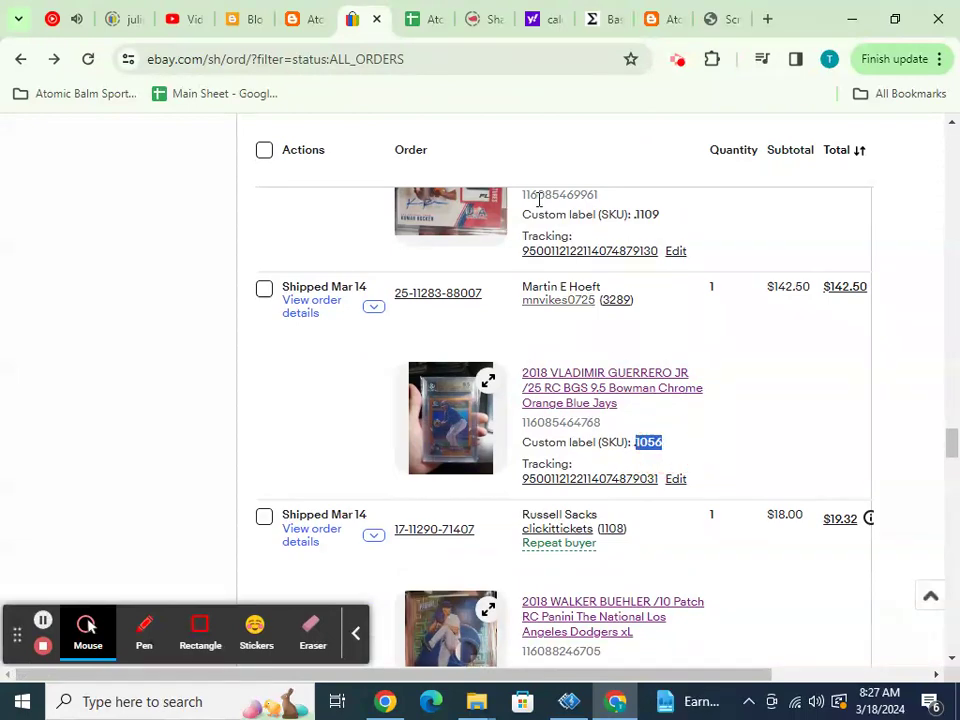
left_click(428, 28)
left_click(614, 442)
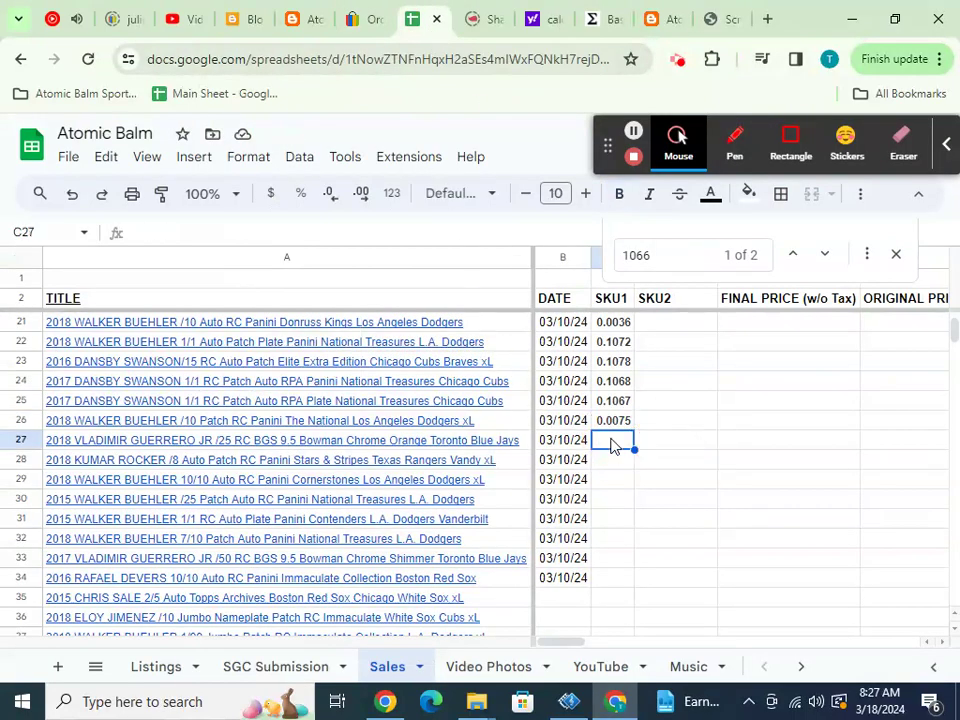
left_click(480, 226)
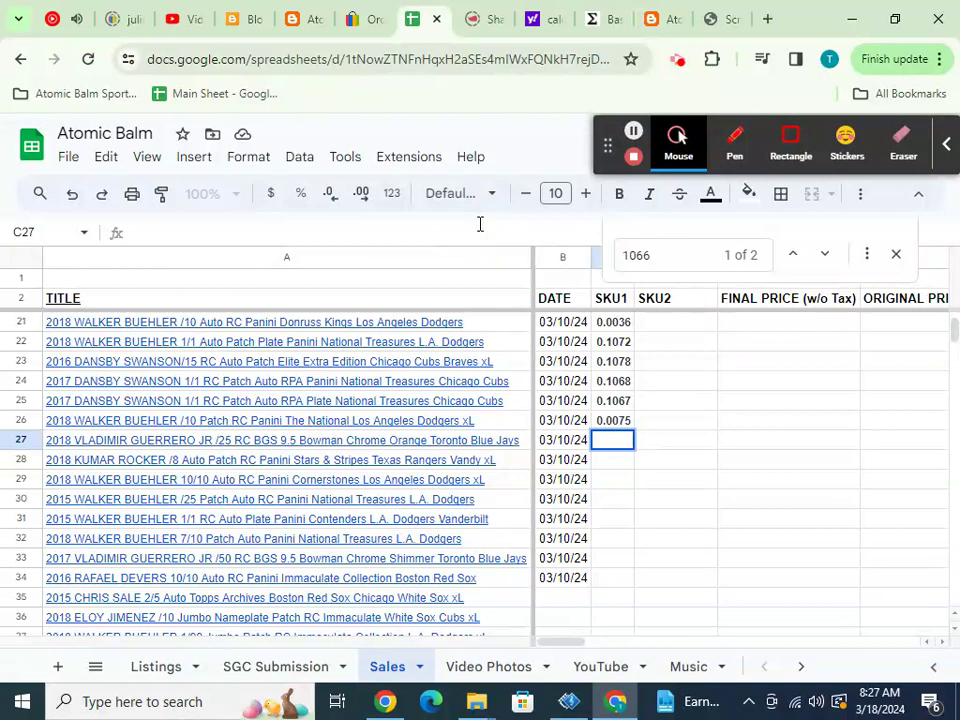
type(".")
key("ctrl+v")
scroll(563, 285, "down", 5)
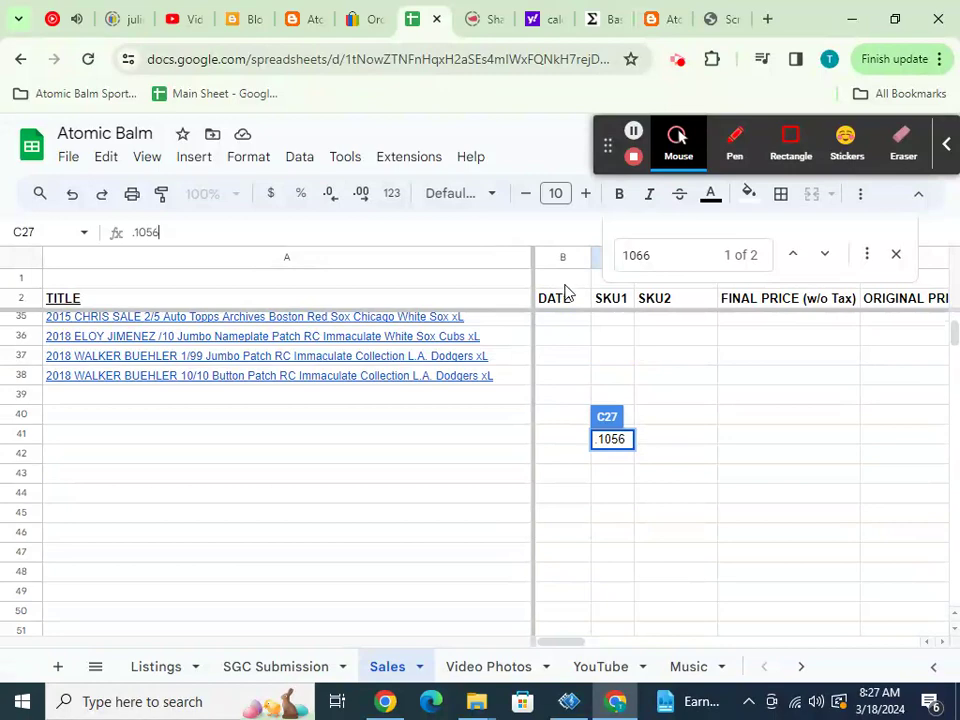
scroll(567, 294, "up", 3)
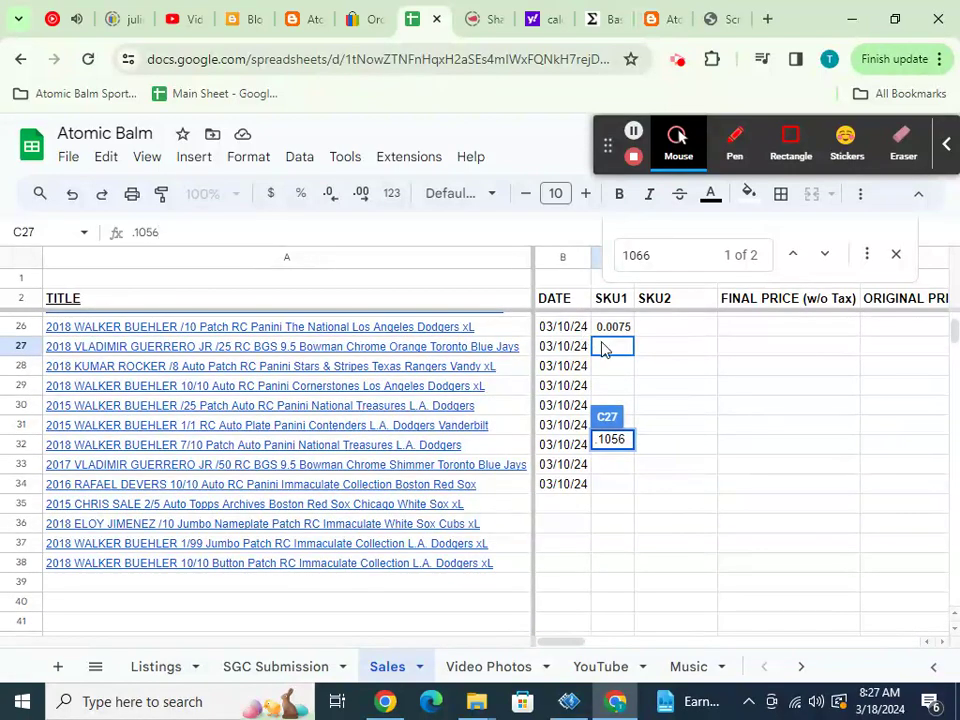
left_click(616, 368)
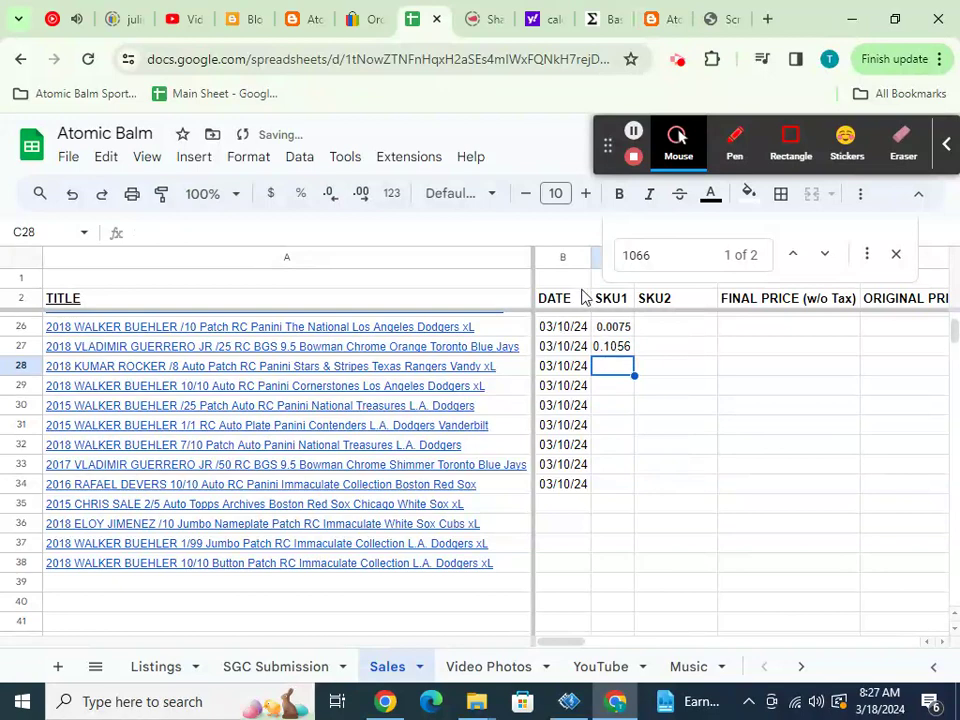
left_click(609, 344)
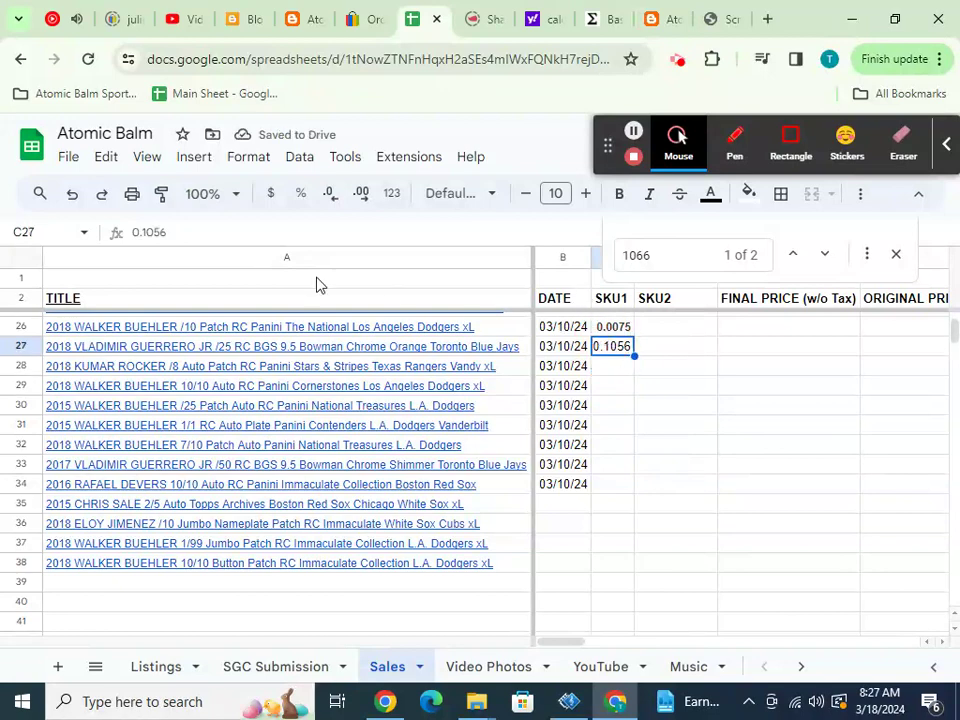
left_click(158, 233)
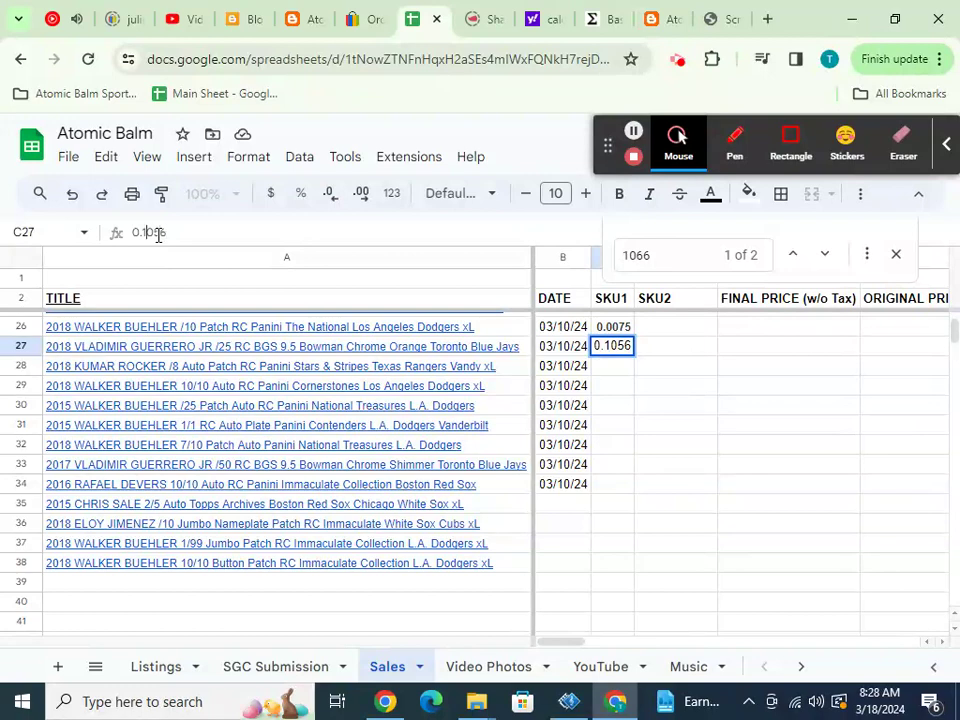
key("Return")
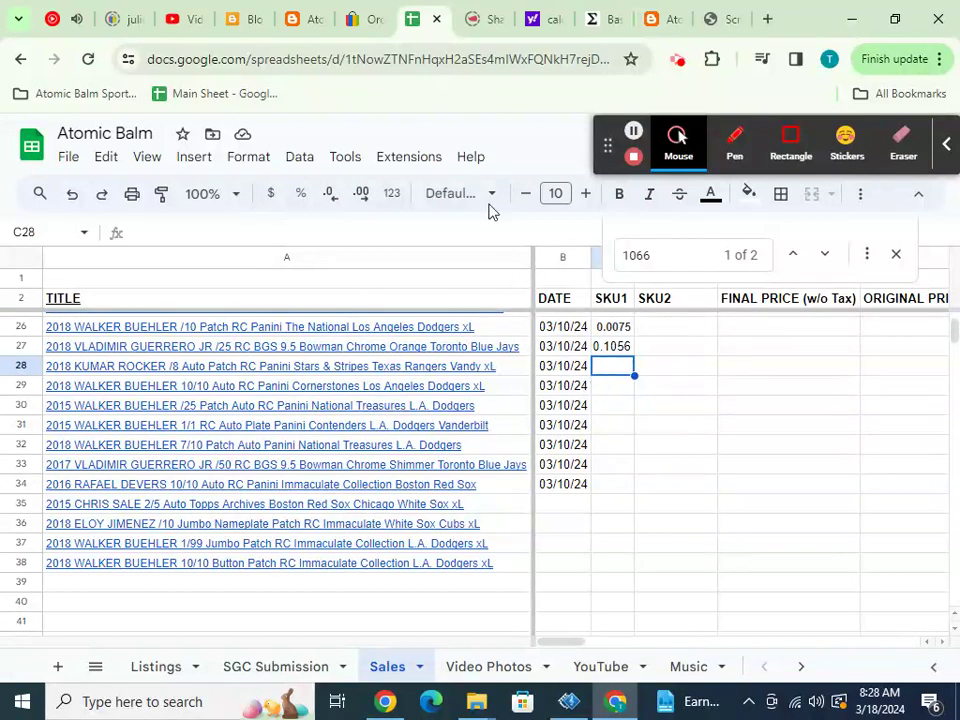
- Copy the Kumar Rocker /8 card's custom label from the eBay orders and enter .1109 as SKU1 in row 28 of the Sales sheet
left_click(364, 19)
scroll(636, 246, "up", 2)
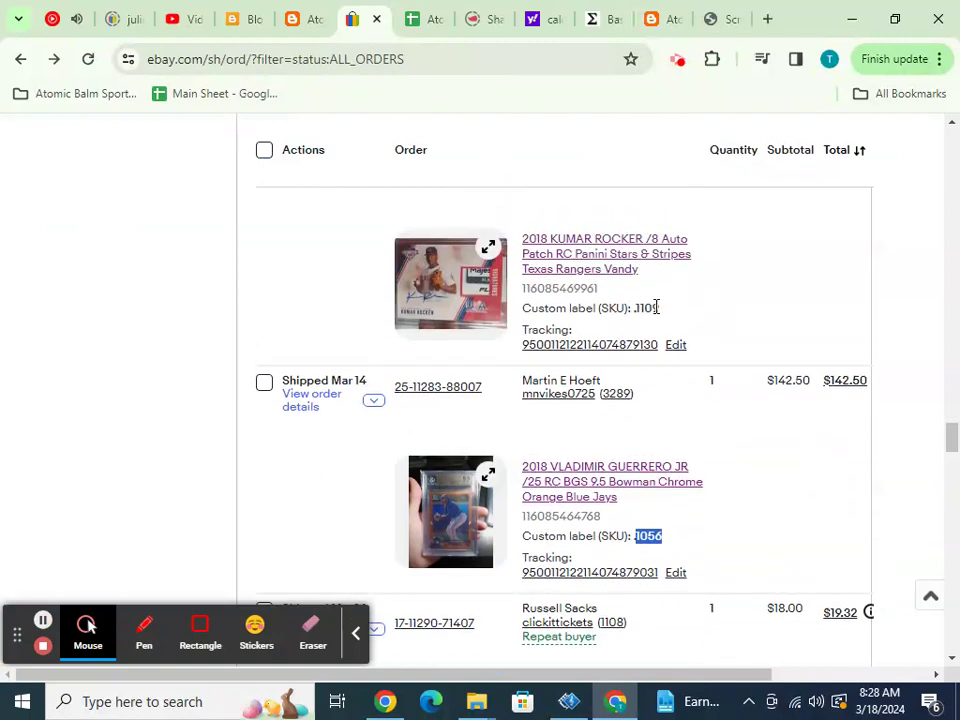
double_click(645, 309)
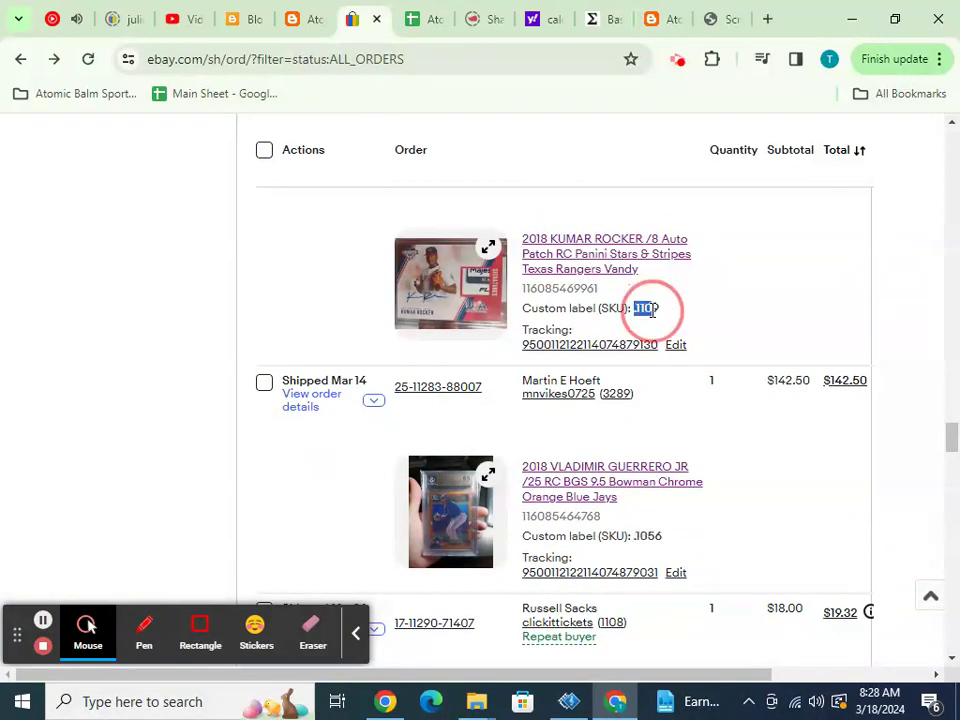
left_click(422, 19)
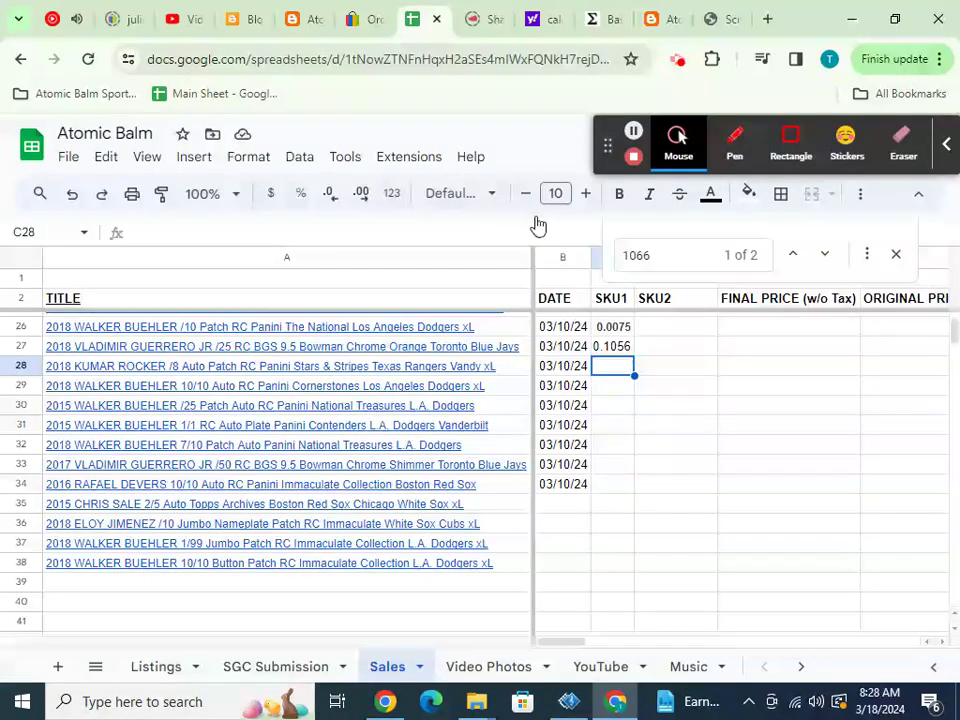
type(".1109")
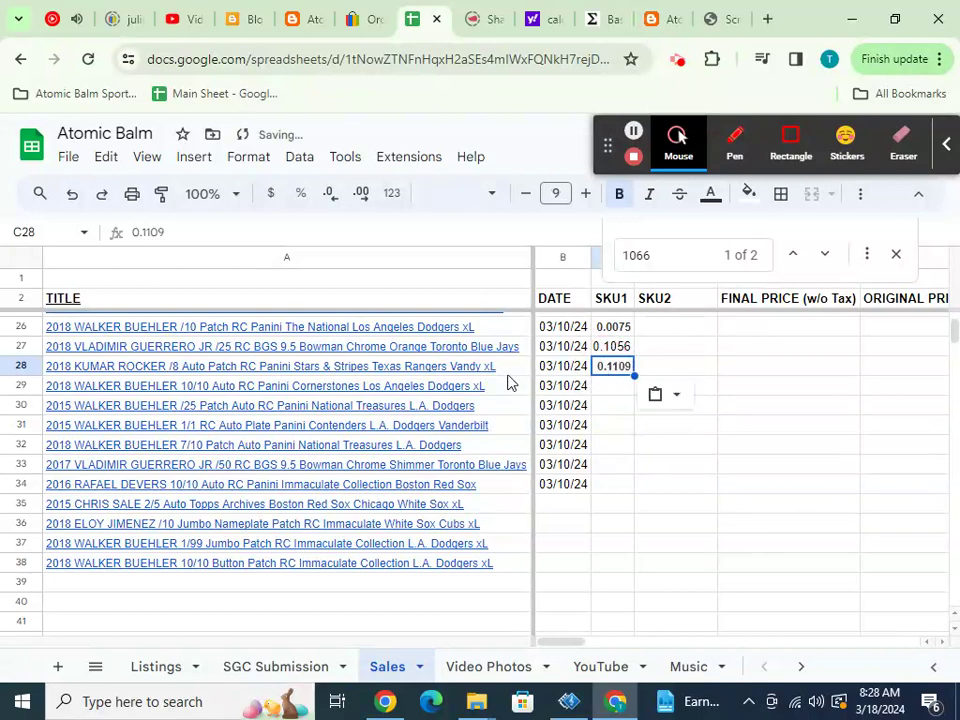
- Copy the Walker Buehler 10/10 Cornerstones card's custom label .0112 from the eBay orders into the SKU1 cell of row 29
left_click(358, 19)
scroll(540, 280, "up", 2)
scroll(589, 321, "up", 1)
left_click(637, 364)
double_click(645, 363)
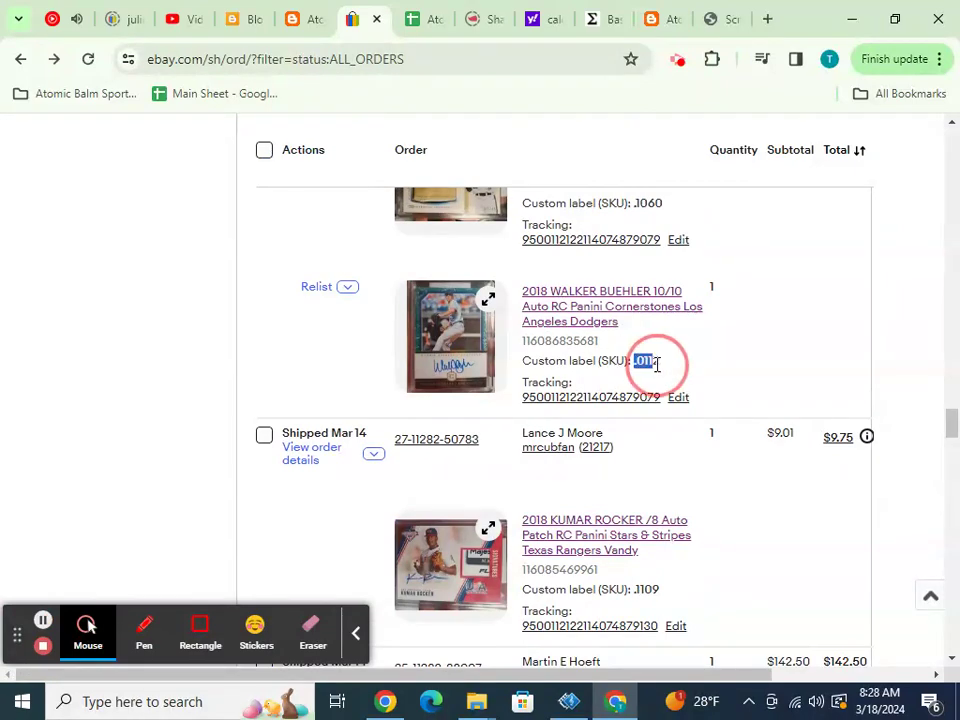
left_click(424, 30)
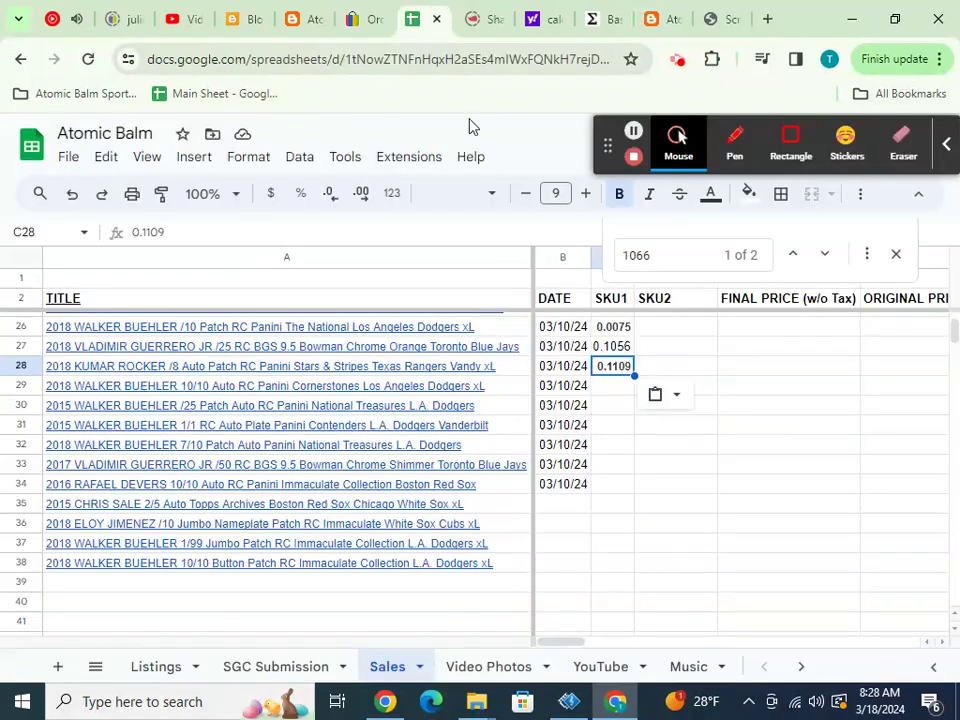
left_click(597, 388)
type("0.0112")
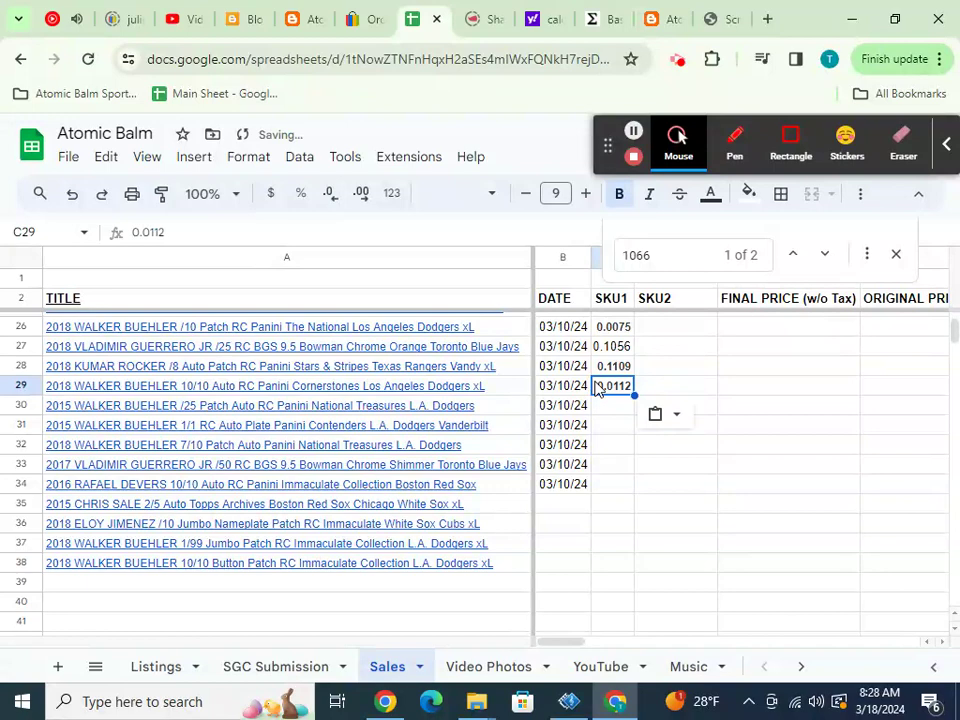
- Copy the 2015 Walker Buehler /25 National Treasures card's custom label .1060 from the eBay orders into the SKU1 cell of row 30
left_click(366, 19)
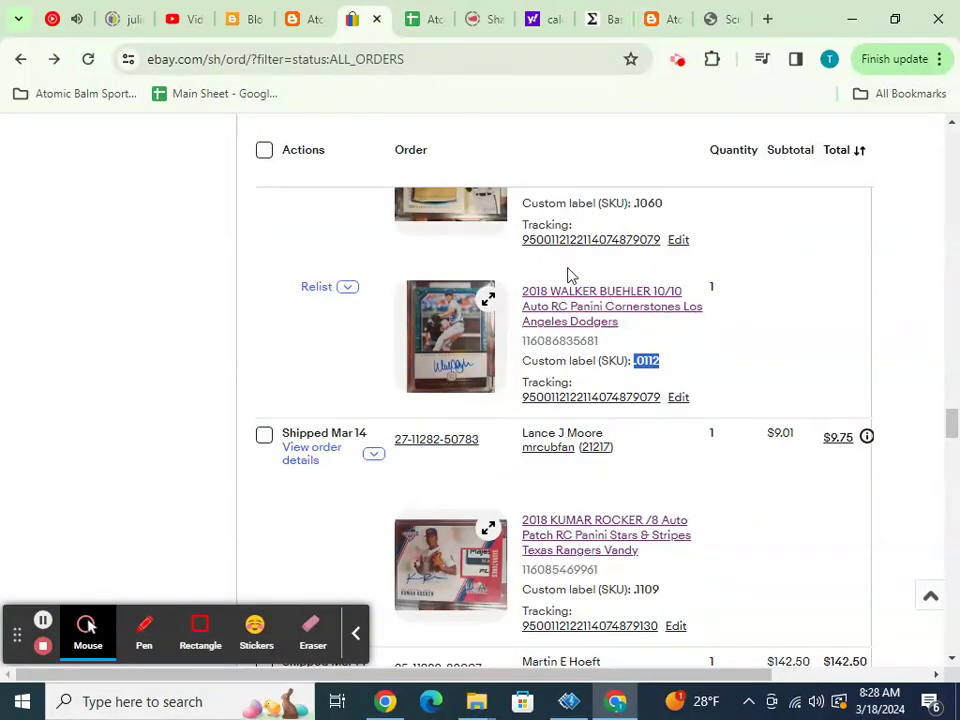
scroll(560, 270, "up", 2)
scroll(600, 305, "up", 1)
left_click_drag(634, 299, 662, 299)
left_click(424, 28)
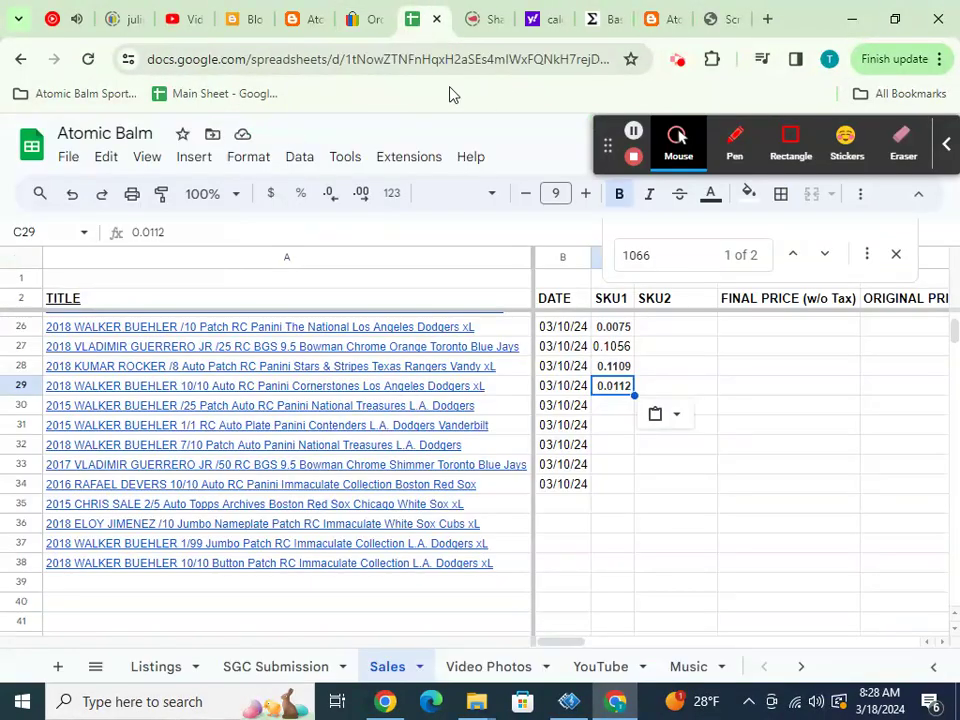
left_click(605, 406)
type("0.1060")
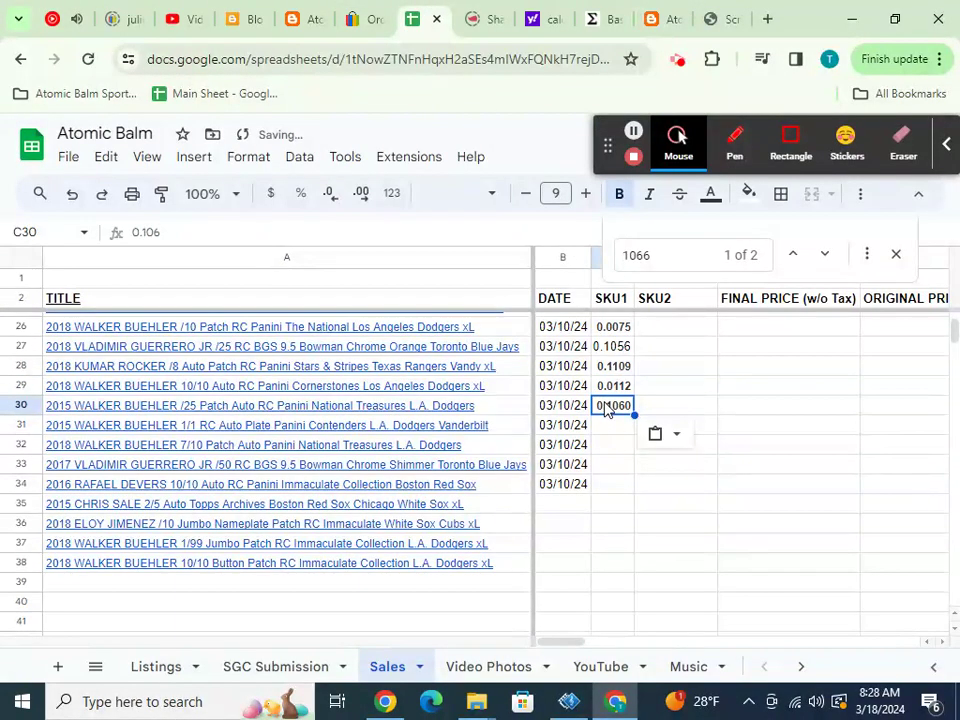
- Copy the 2015 Walker Buehler 1/1 Contenders plate's custom label .1064 from the eBay orders into the SKU1 cell of row 31
left_click(364, 14)
scroll(621, 259, "up", 3)
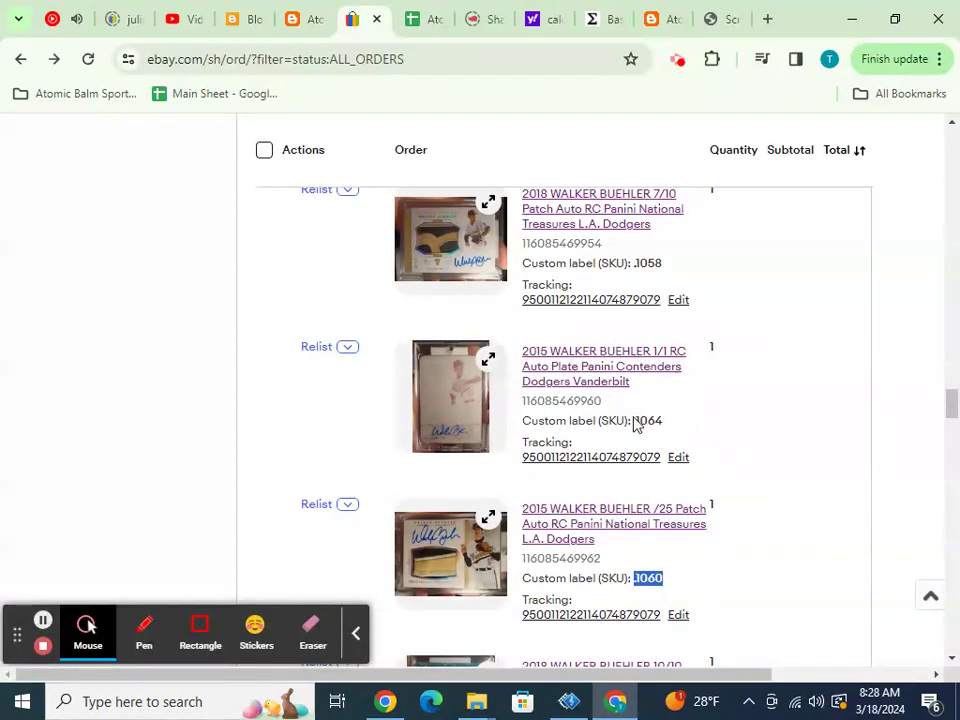
double_click(648, 421)
key("ctrl+c")
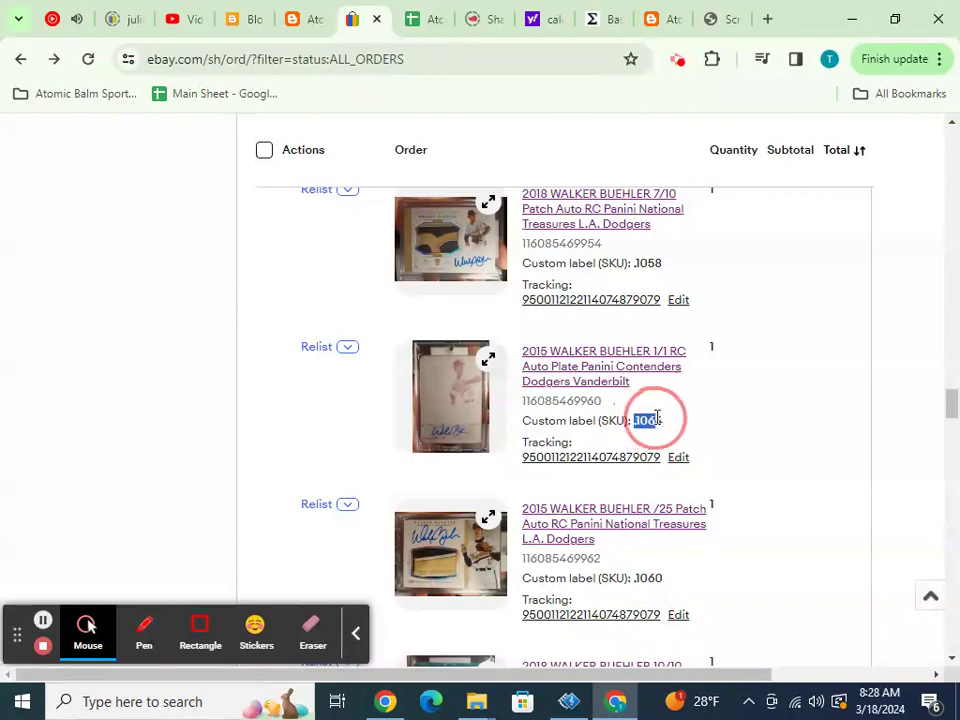
left_click(428, 22)
left_click(603, 428)
key("ctrl+v")
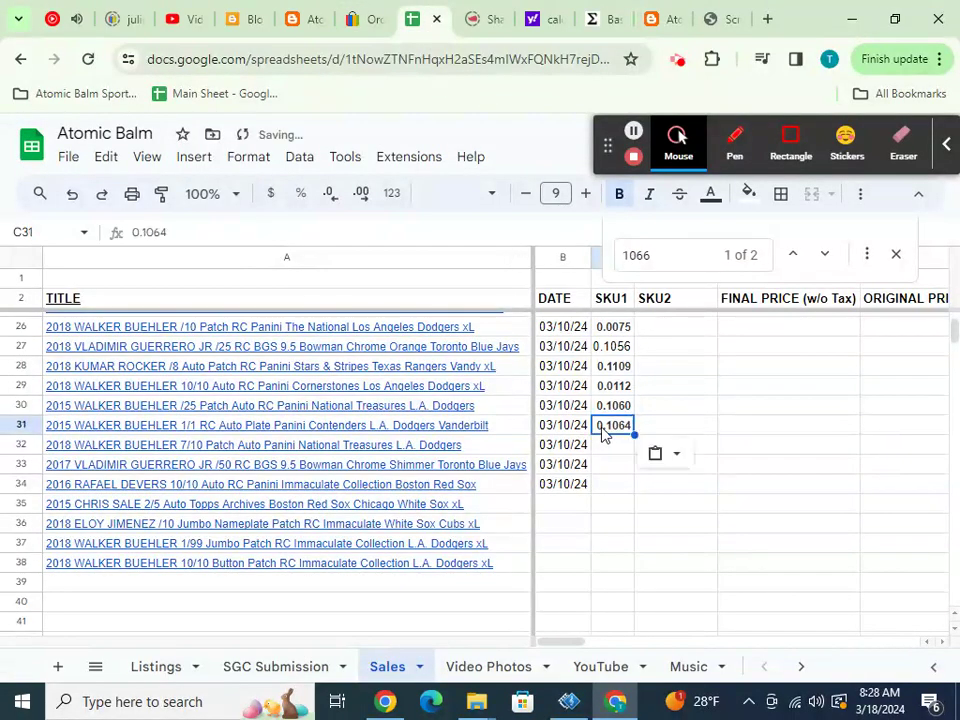
- Copy the 2018 Walker Buehler 7/10 National Treasures card's custom label .1058 from the eBay orders into the SKU1 cell of row 32
left_click(377, 22)
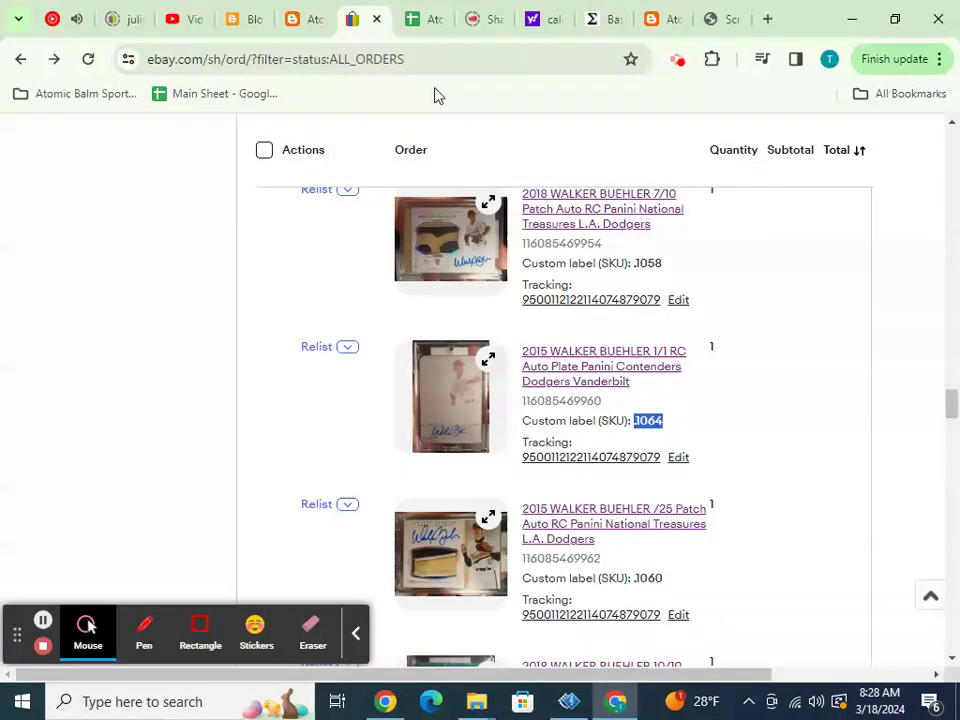
double_click(635, 262)
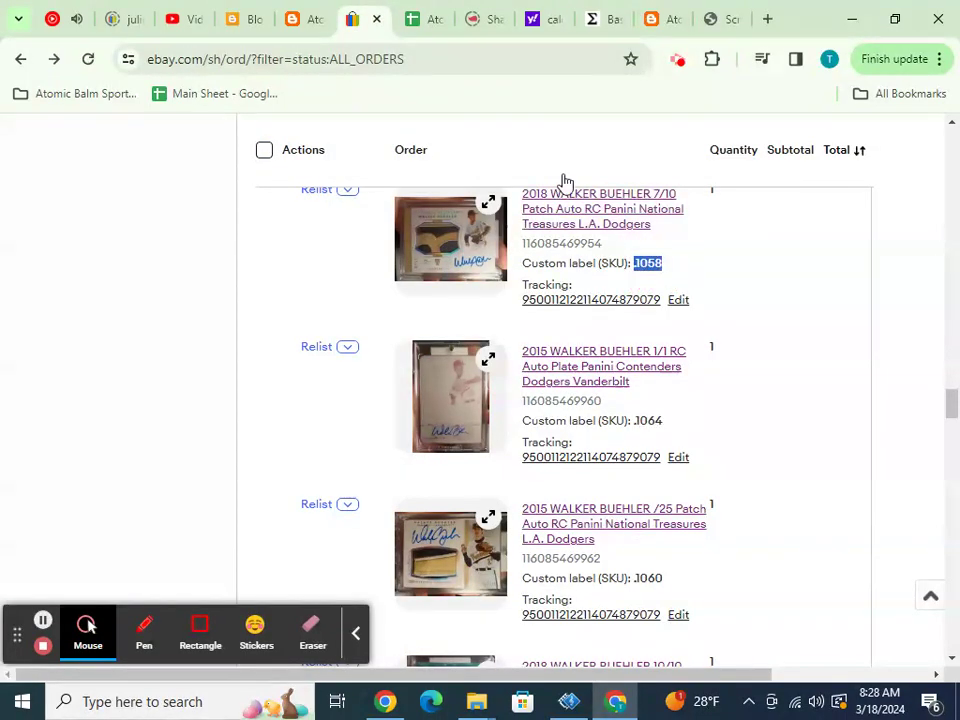
left_click(425, 20)
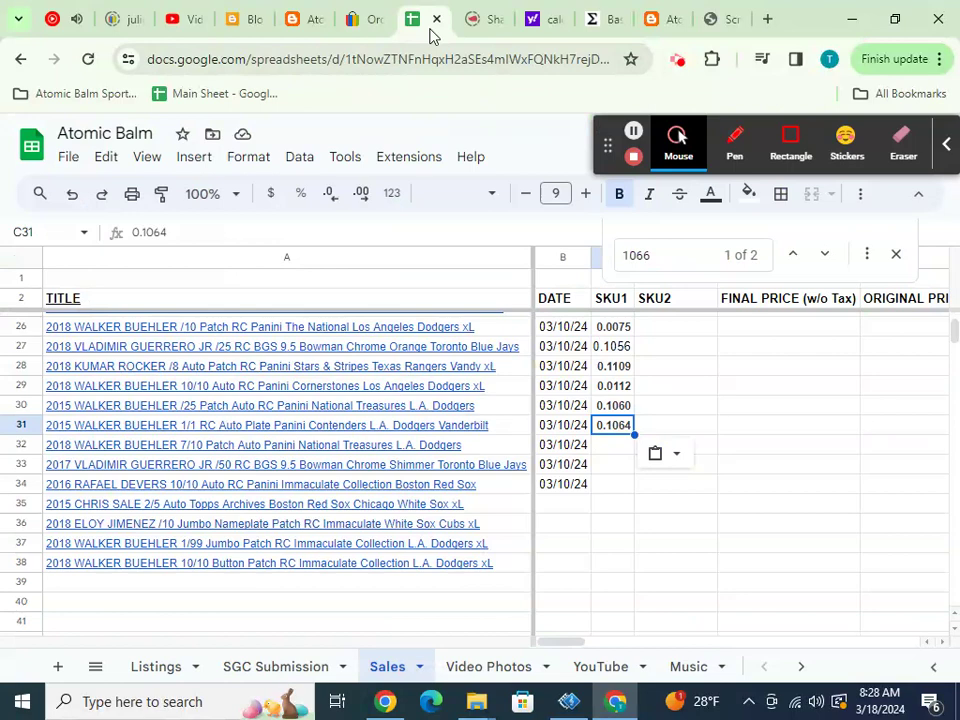
left_click(604, 447)
type("0.1058")
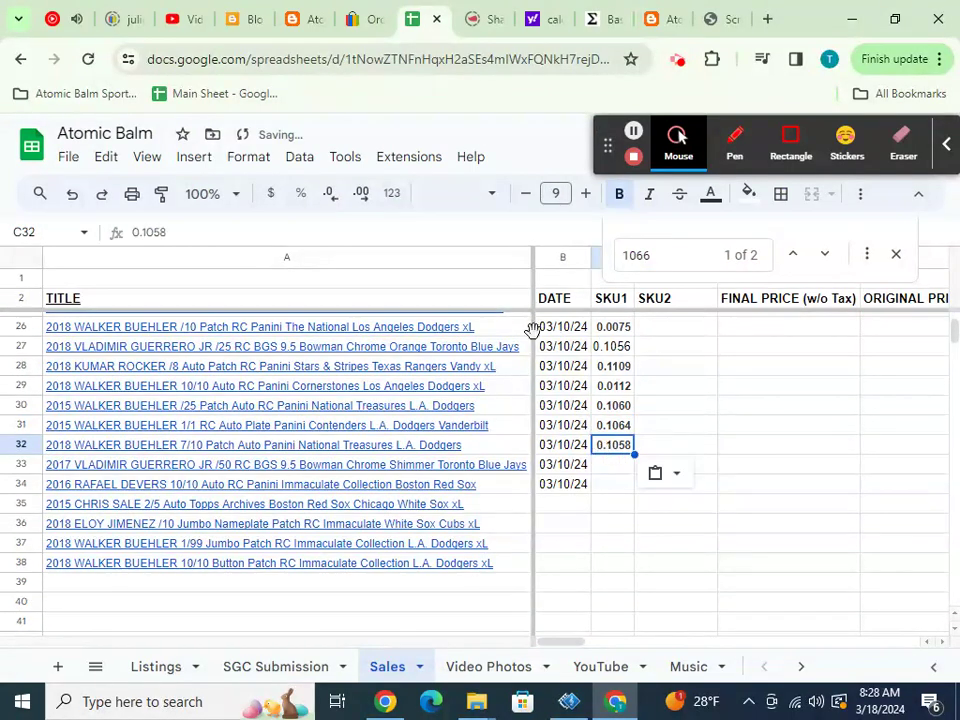
- Copy the 2017 Vladimir Guerrero Jr /50 Shimmer card's custom label .1055 from the eBay orders into the SKU1 cell of row 33
left_click(366, 24)
scroll(606, 368, "up", 3)
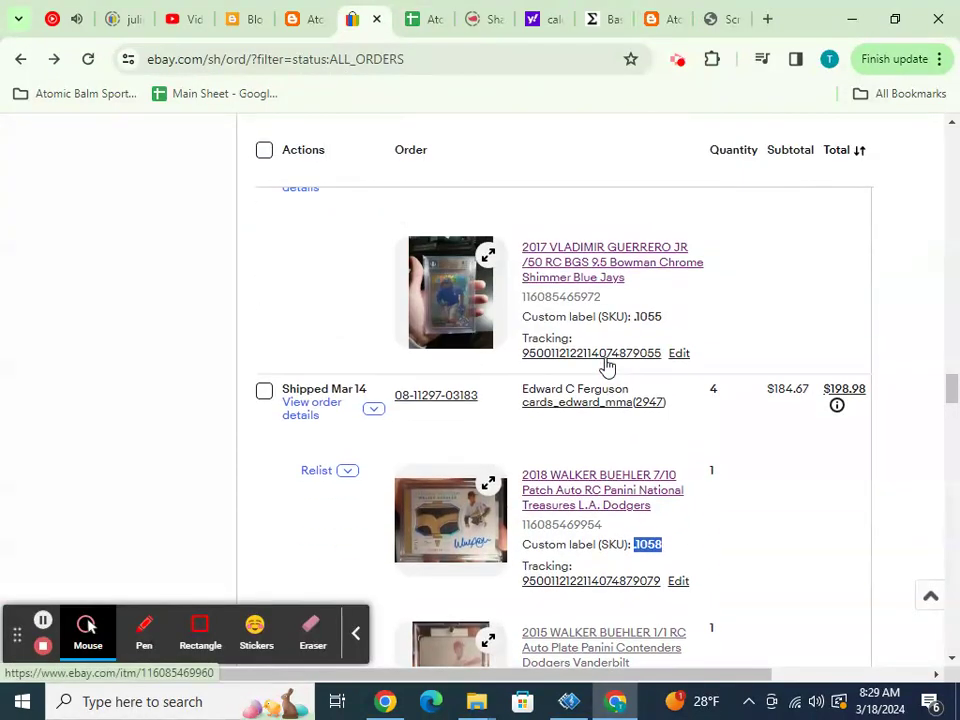
left_click_drag(632, 316, 657, 313)
left_click(640, 316)
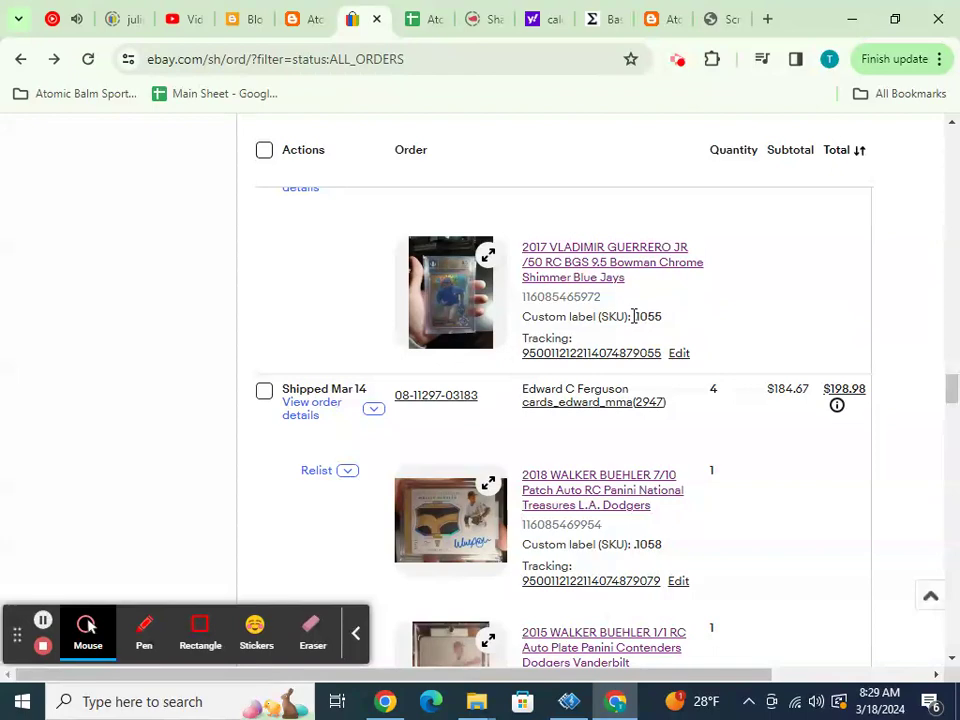
left_click_drag(634, 318, 660, 316)
key("ctrl+c")
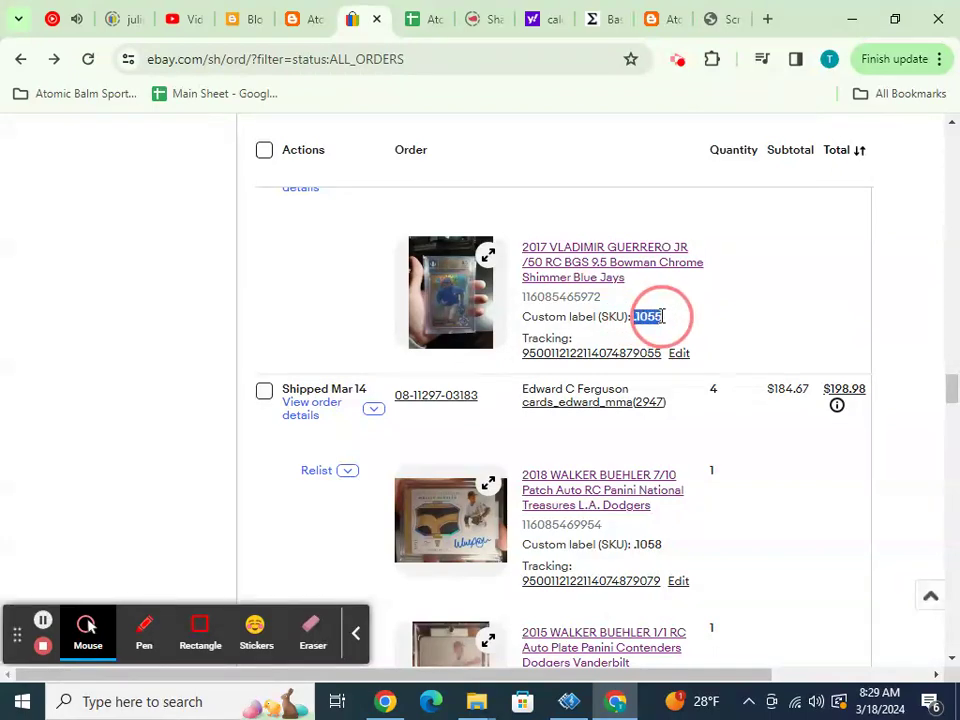
left_click(415, 20)
left_click(603, 466)
key("ctrl+v")
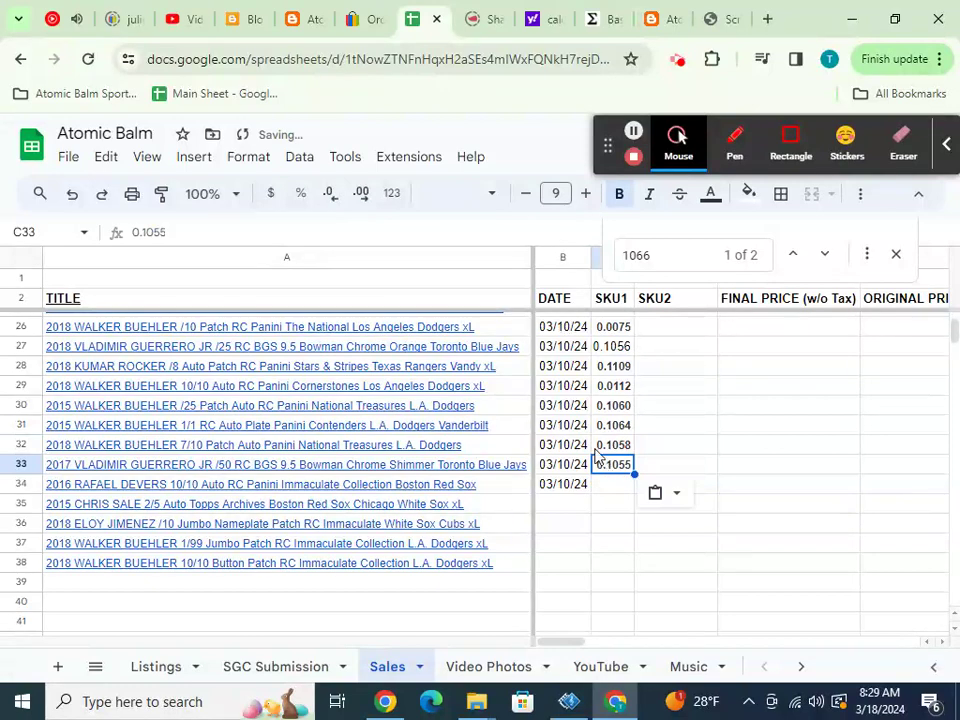
- Copy the 2016 Rafael Devers 10/10 card's custom label .0607 from the eBay orders into the SKU1 cell of row 34
left_click(362, 19)
scroll(612, 312, "up", 4)
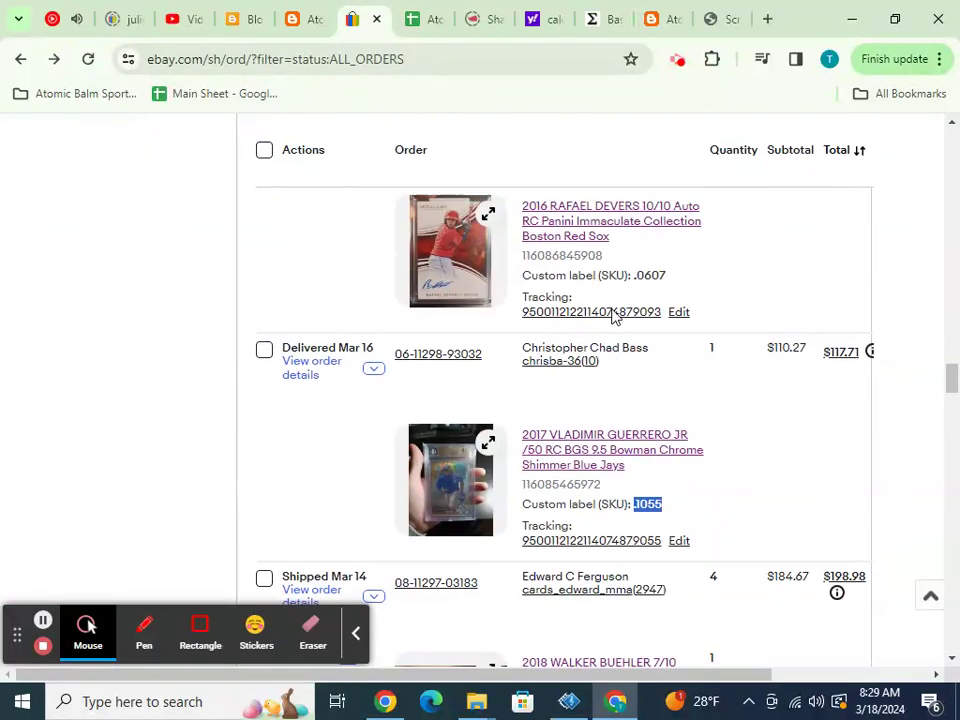
double_click(636, 465)
left_click(637, 465)
left_click_drag(637, 465, 671, 476)
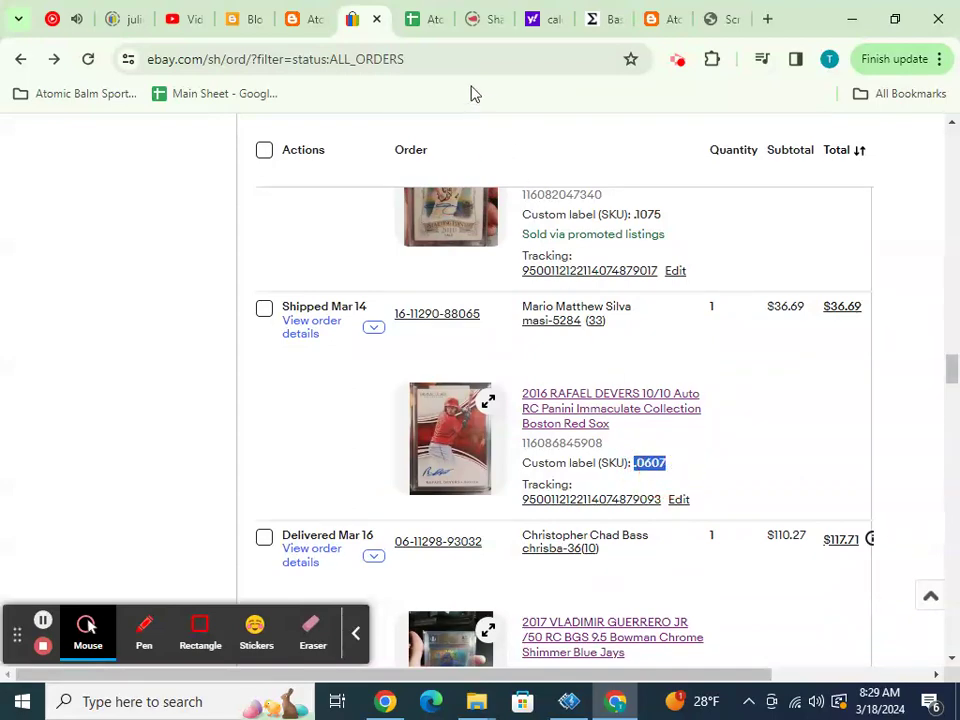
left_click(426, 22)
left_click(603, 486)
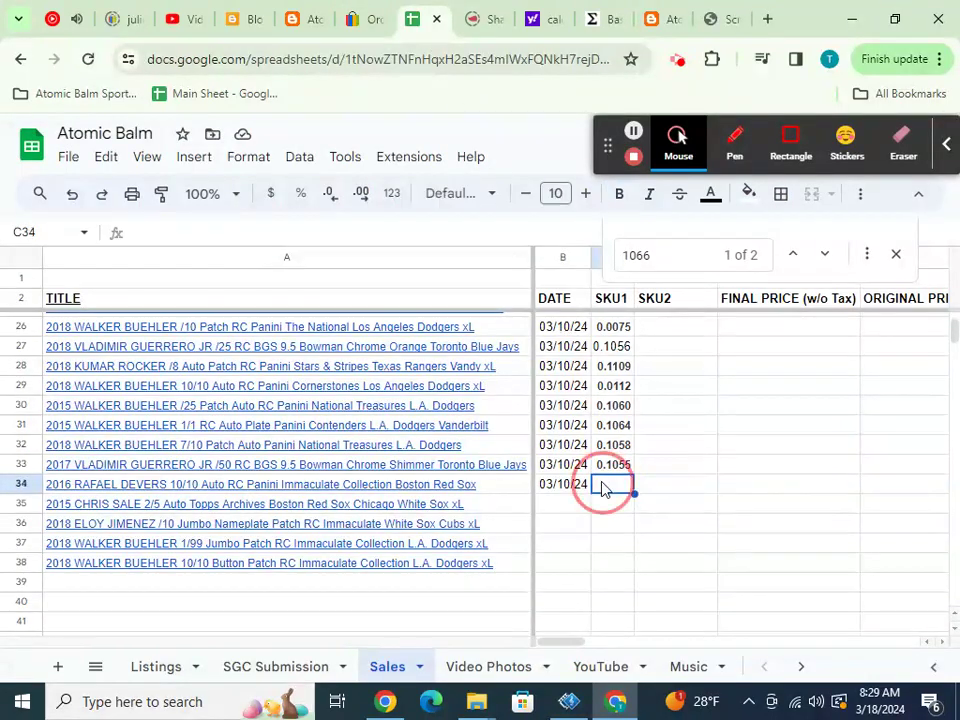
type("0.0607")
- Look up the Chris Sale order's sale date in its eBay payment details and copy 03/10/24 from row 34 into row 35's DATE cell
left_click(375, 32)
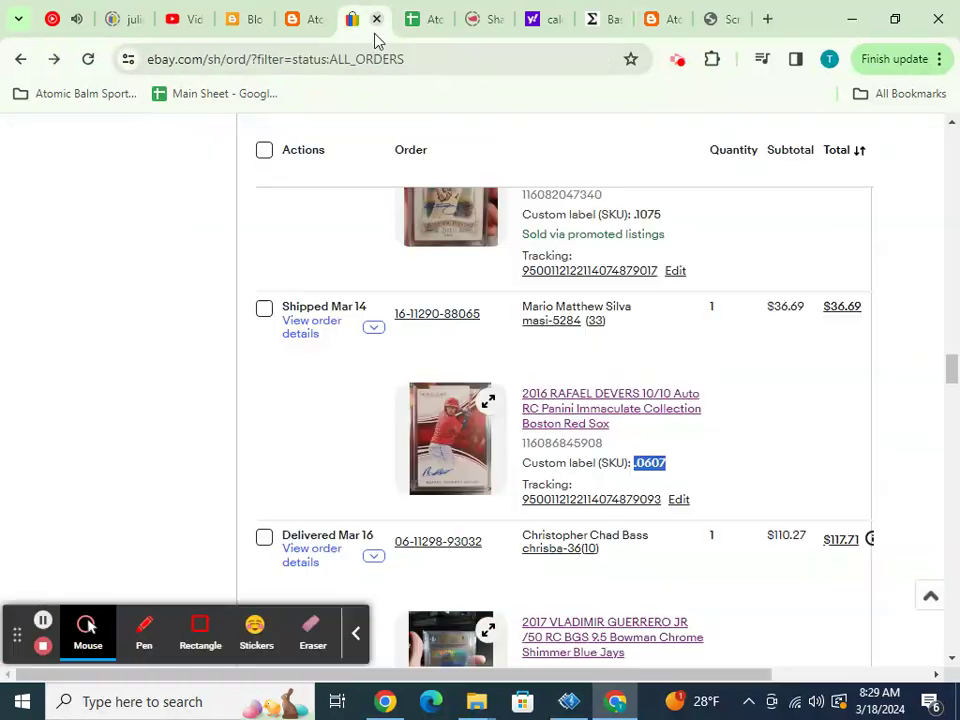
scroll(484, 257, "up", 3)
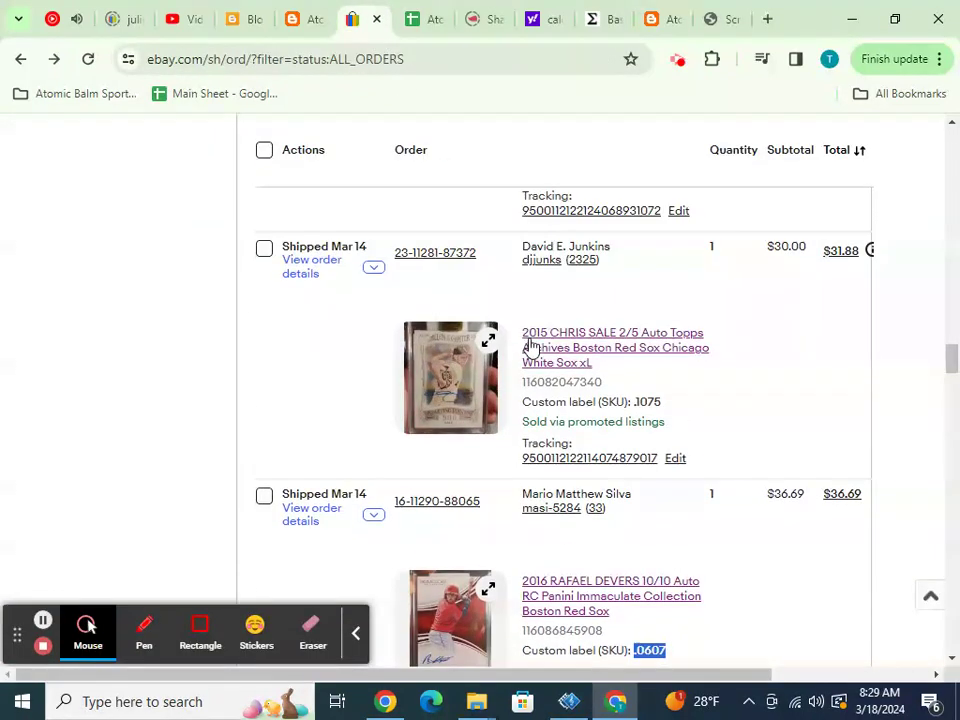
left_click(376, 269)
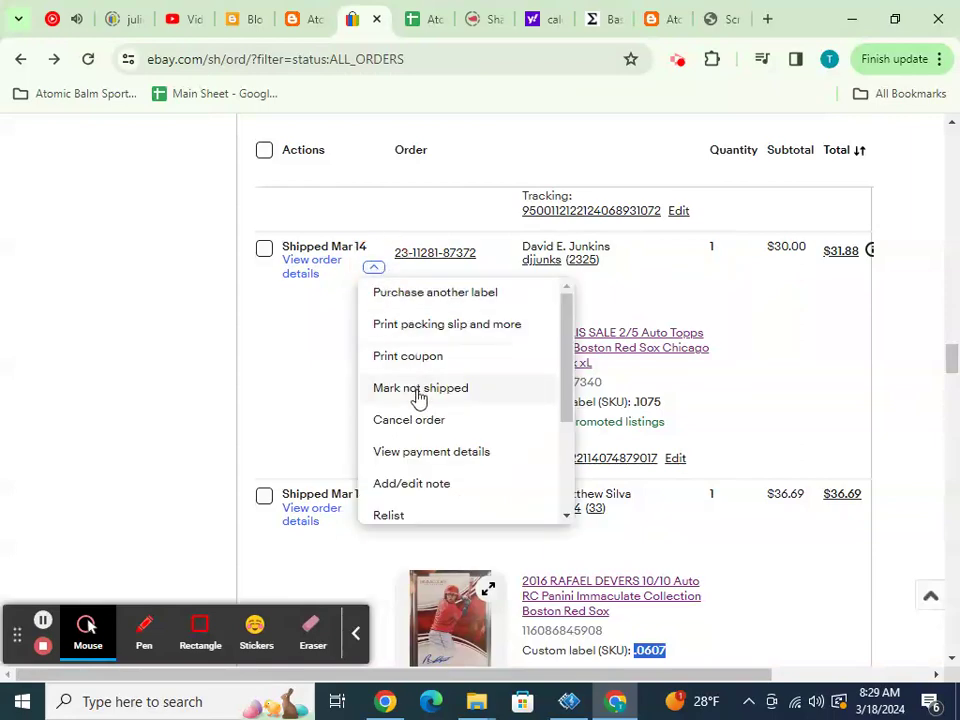
left_click(418, 455)
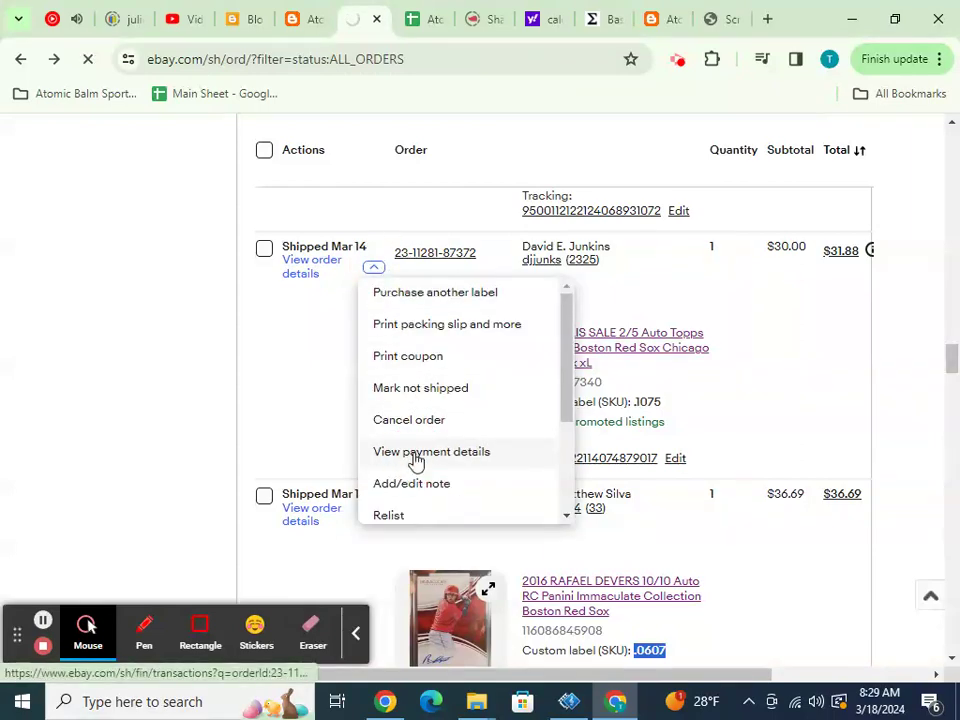
scroll(415, 445, "down", 4)
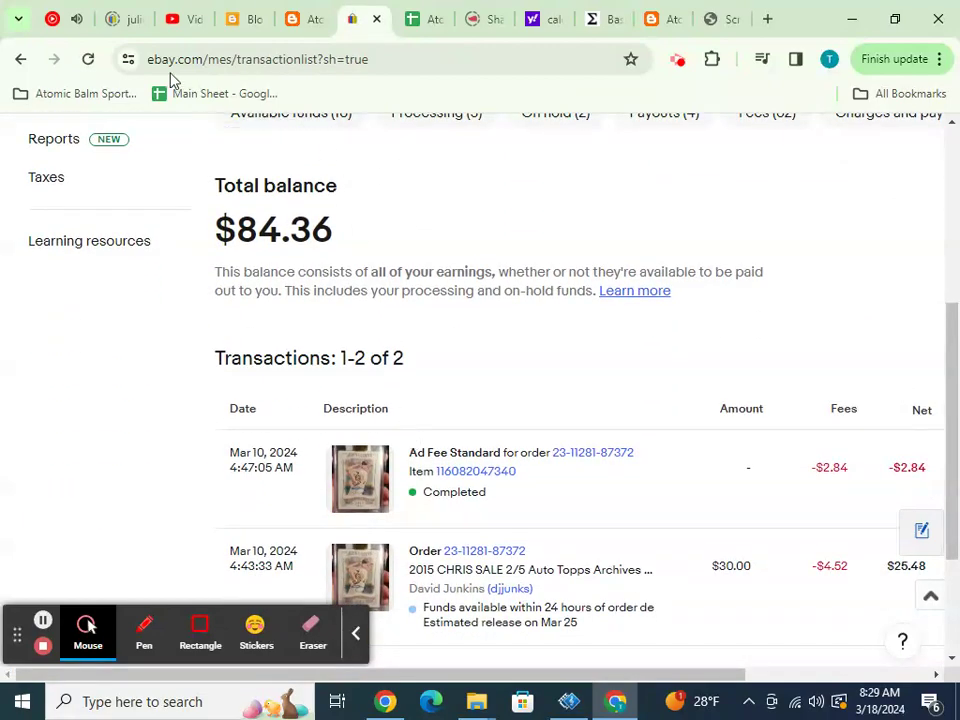
left_click(21, 59)
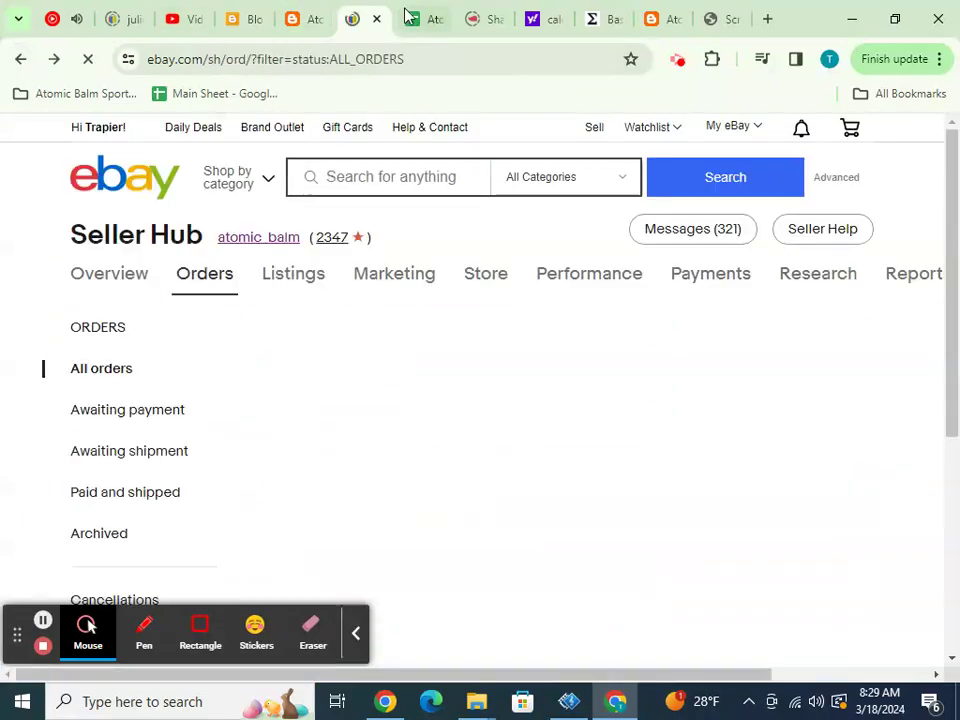
left_click(413, 18)
left_click(557, 486)
key("ctrl+c")
left_click(559, 508)
key("ctrl+v")
- Copy the 2015 Chris Sale 2/5 card's custom label .1075 from the eBay orders into the SKU1 cell of row 35
left_click(598, 508)
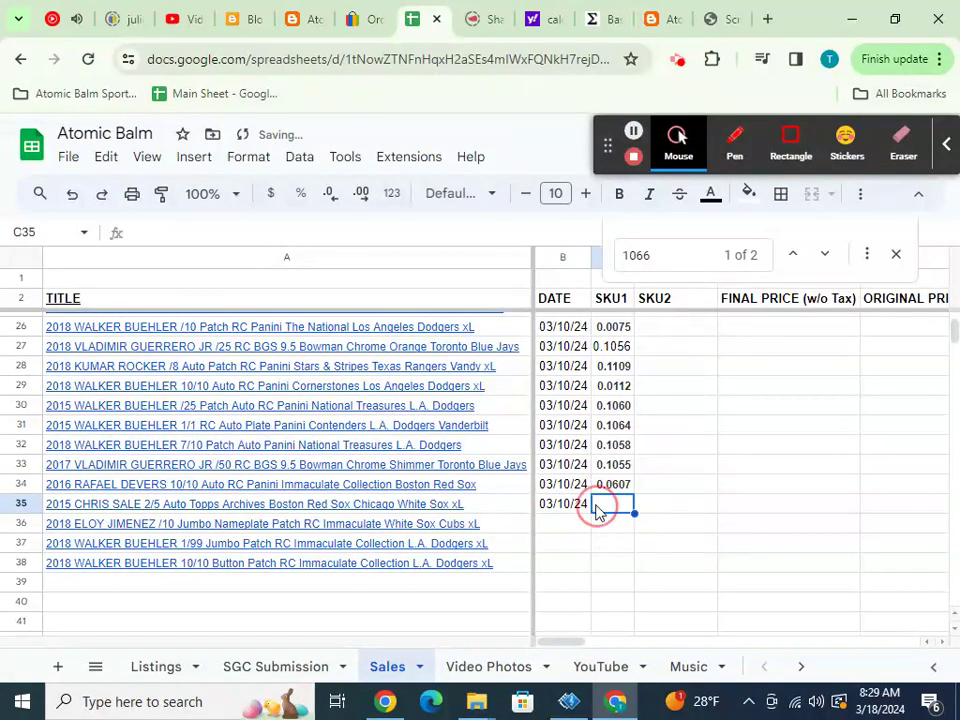
left_click(355, 19)
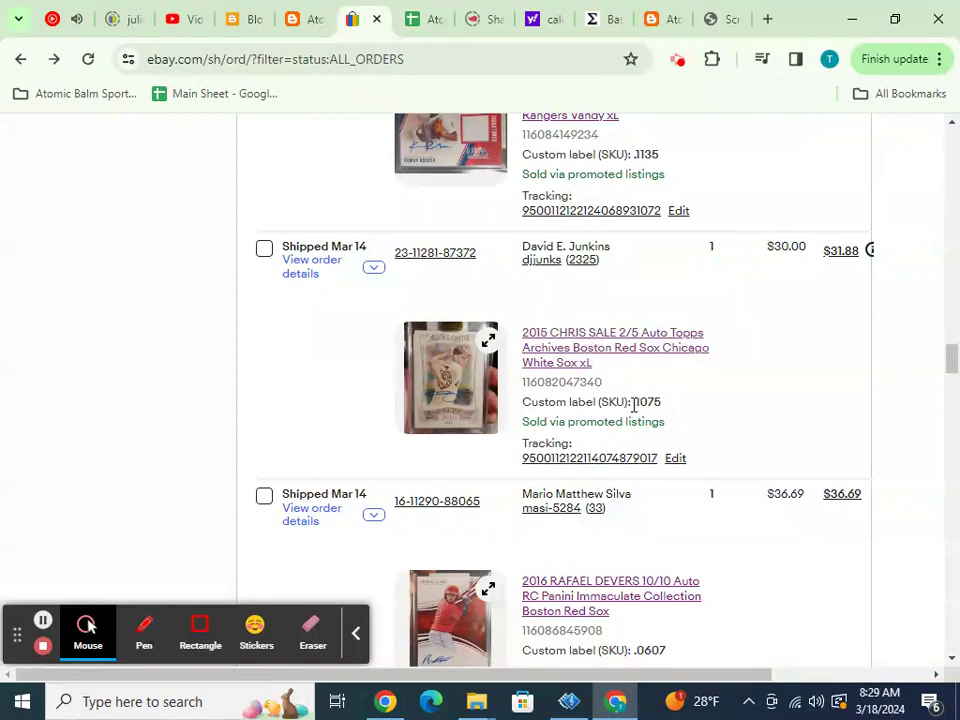
left_click_drag(634, 404, 664, 405)
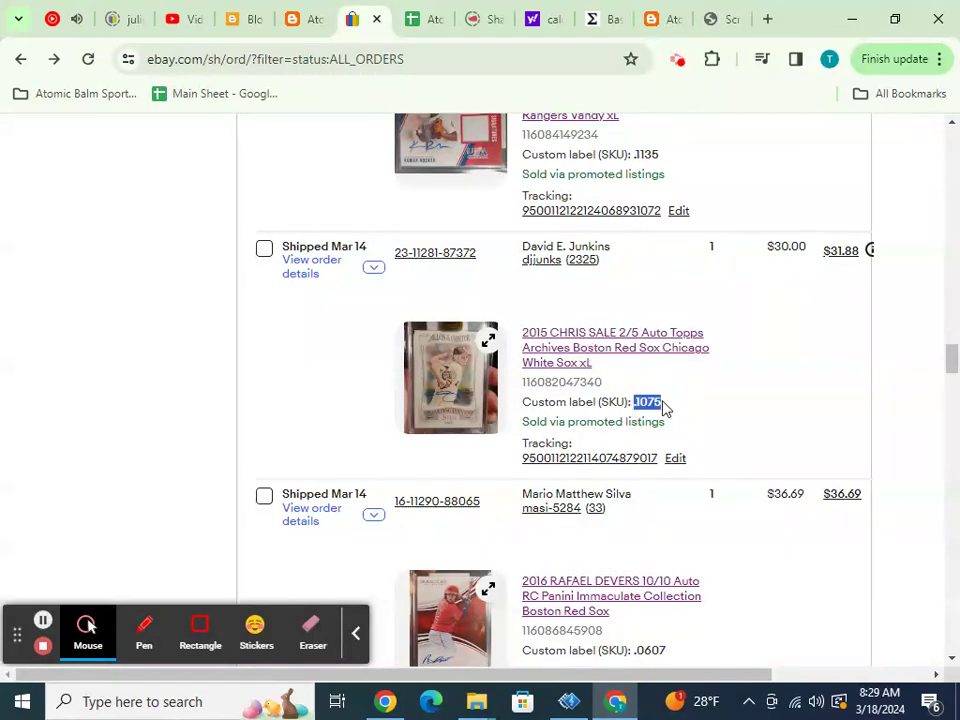
left_click(420, 19)
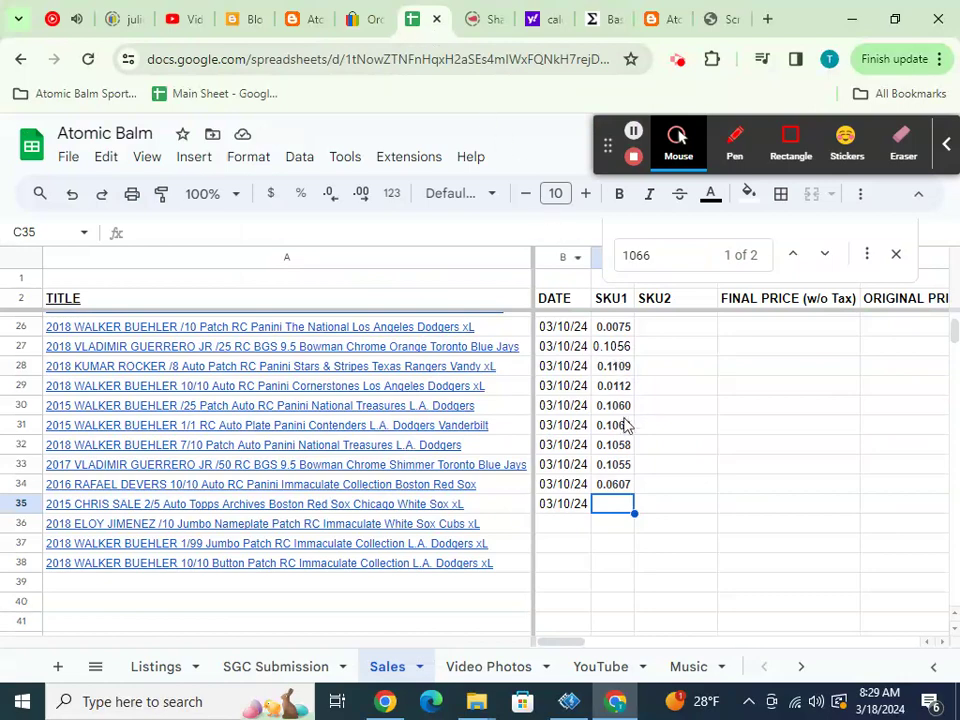
key("ctrl+v")
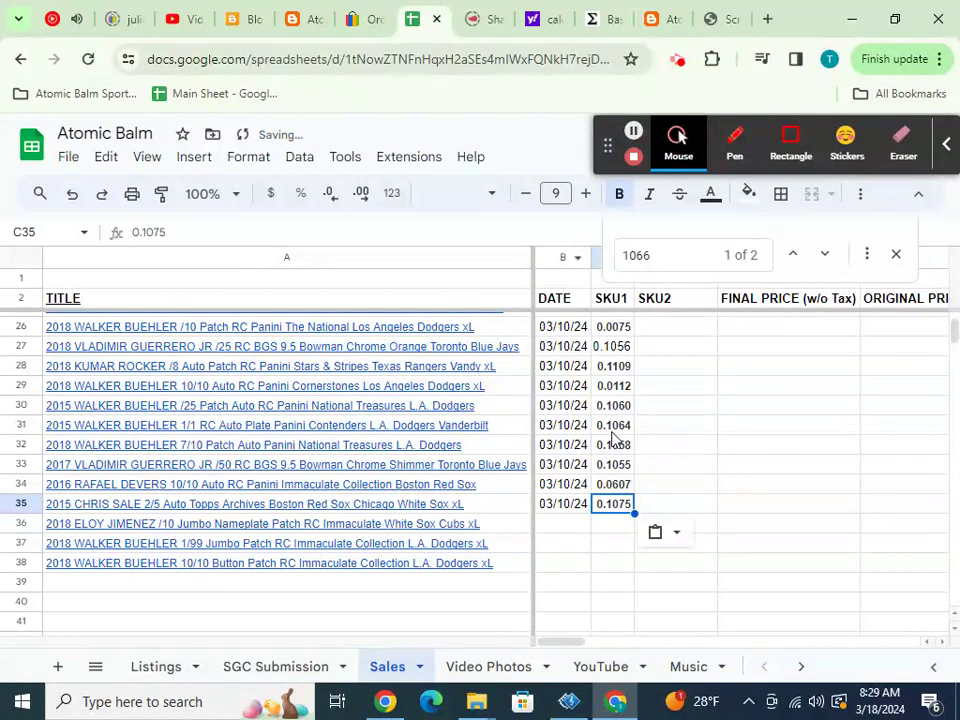
- Copy the 2018 Eloy Jimenez /10 Jumbo Nameplate card's custom label .0663 from the eBay orders into the SKU1 cell of row 36
left_click(356, 28)
scroll(521, 285, "up", 5)
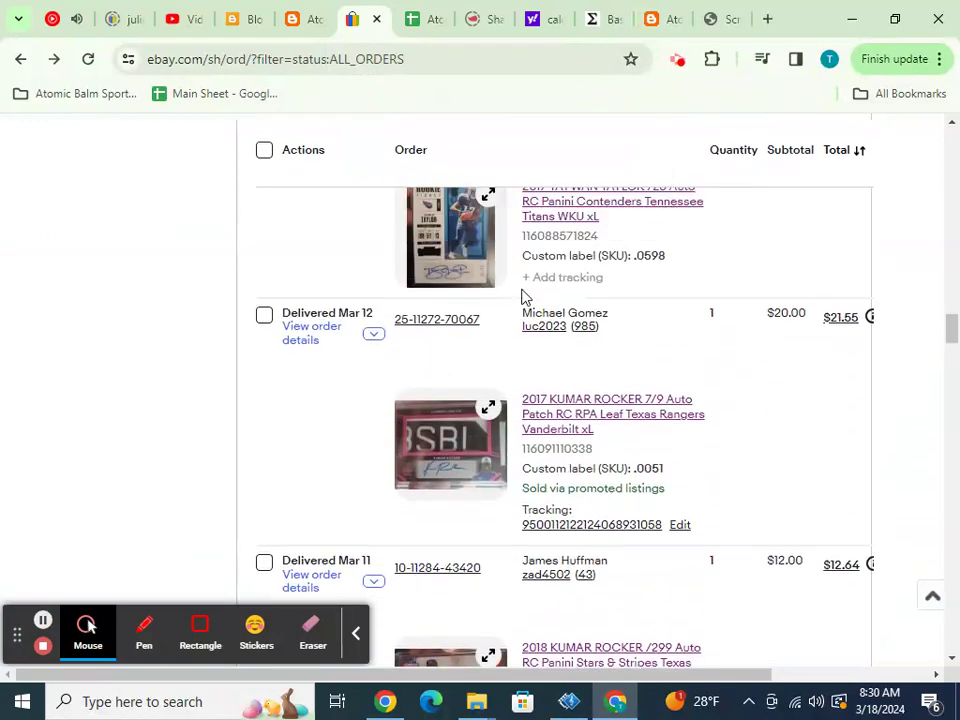
scroll(525, 299, "up", 4)
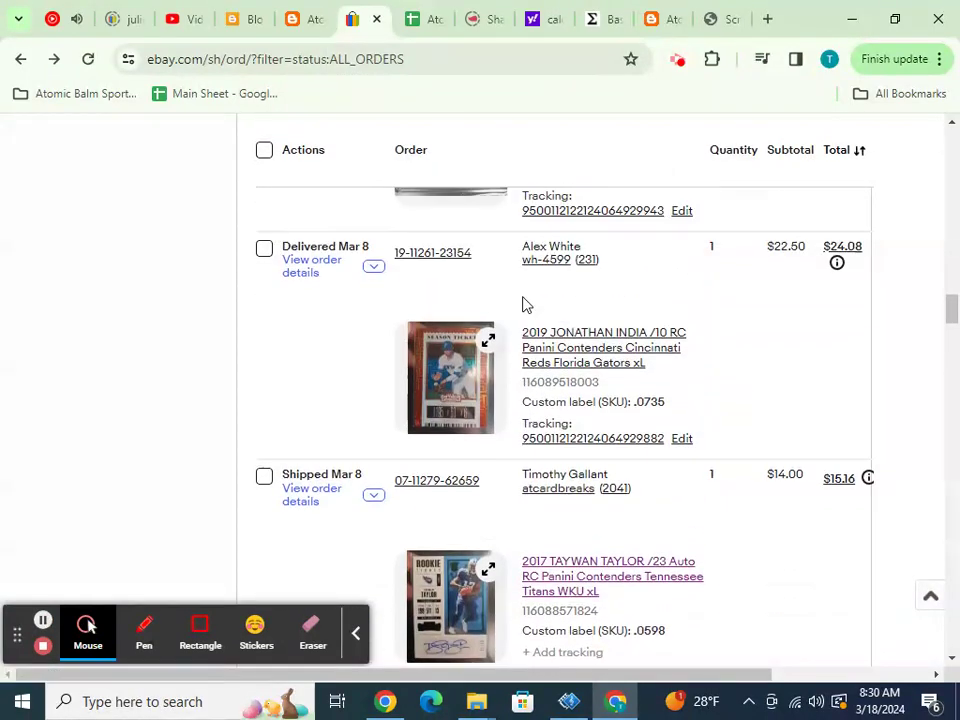
scroll(526, 304, "up", 2)
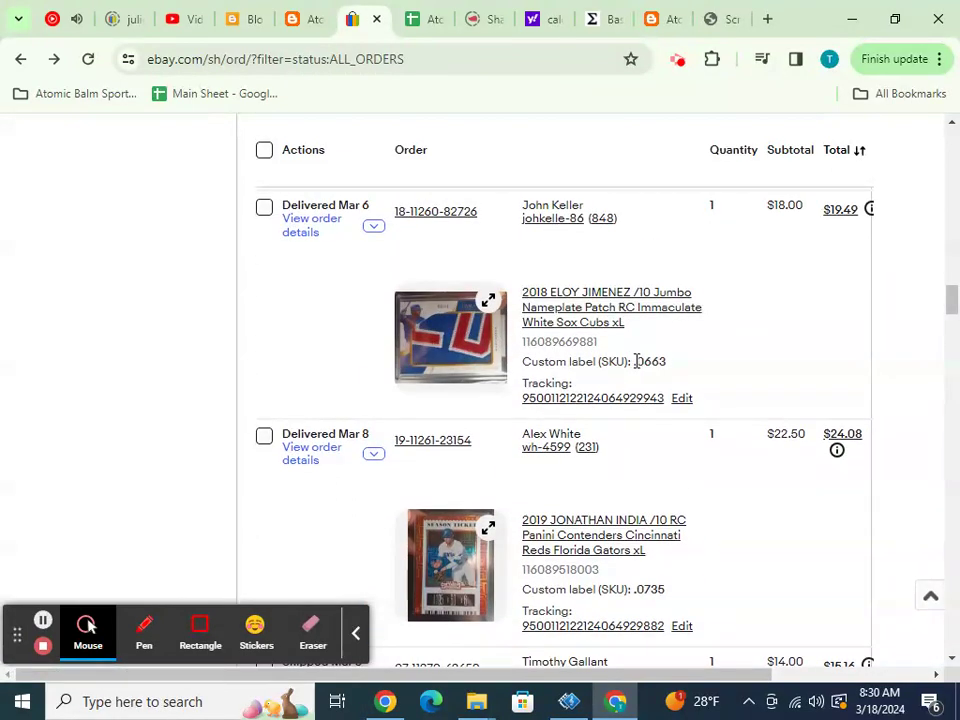
left_click_drag(636, 361, 666, 362)
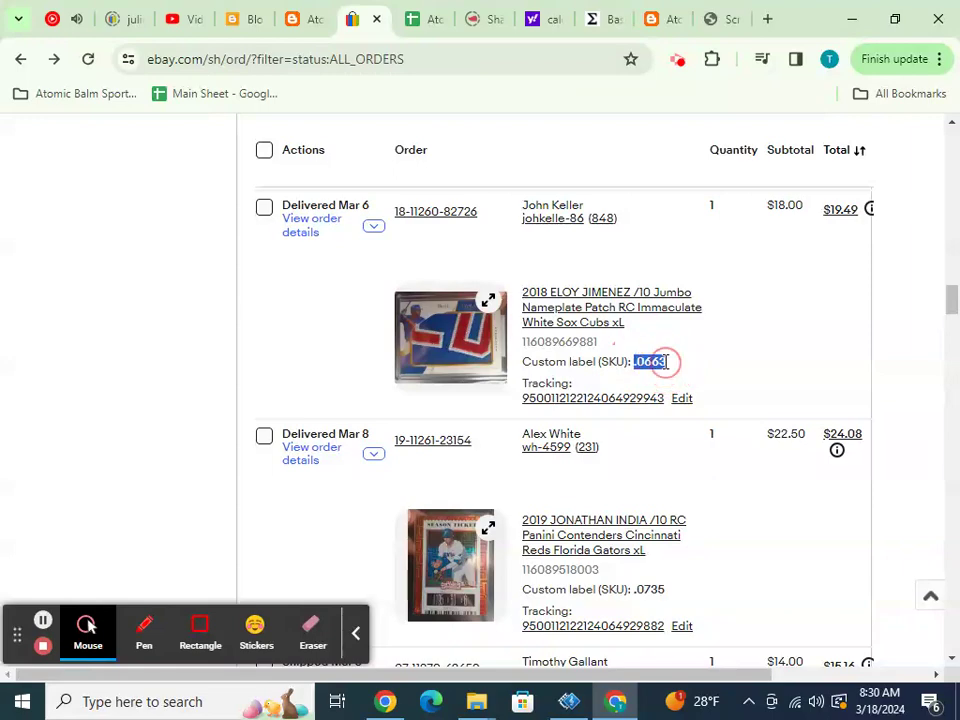
left_click(424, 19)
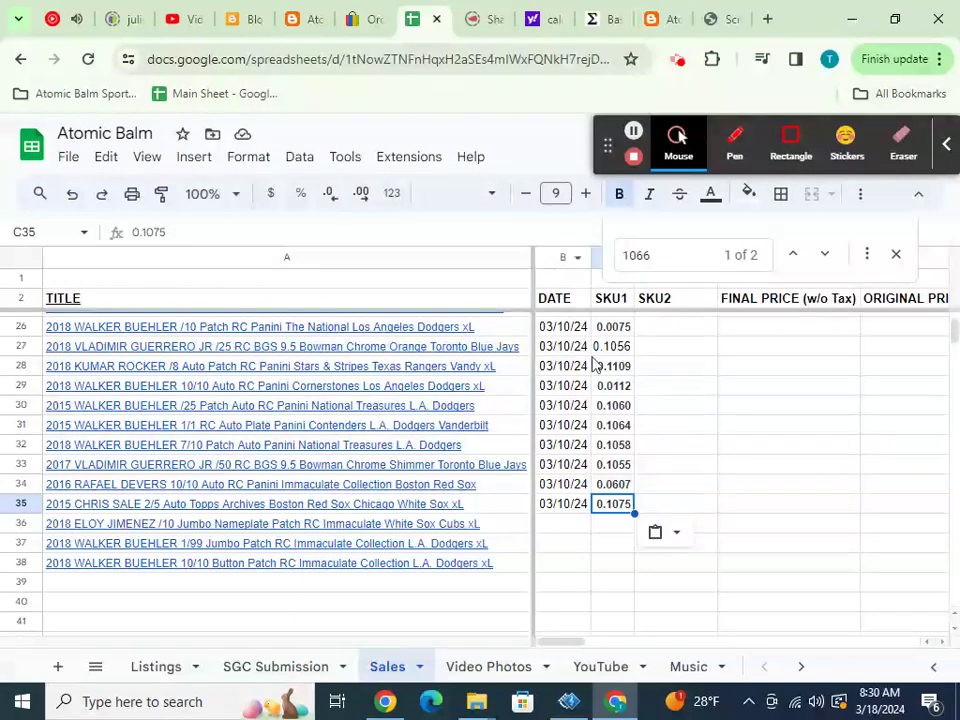
left_click(616, 528)
key("ctrl+v")
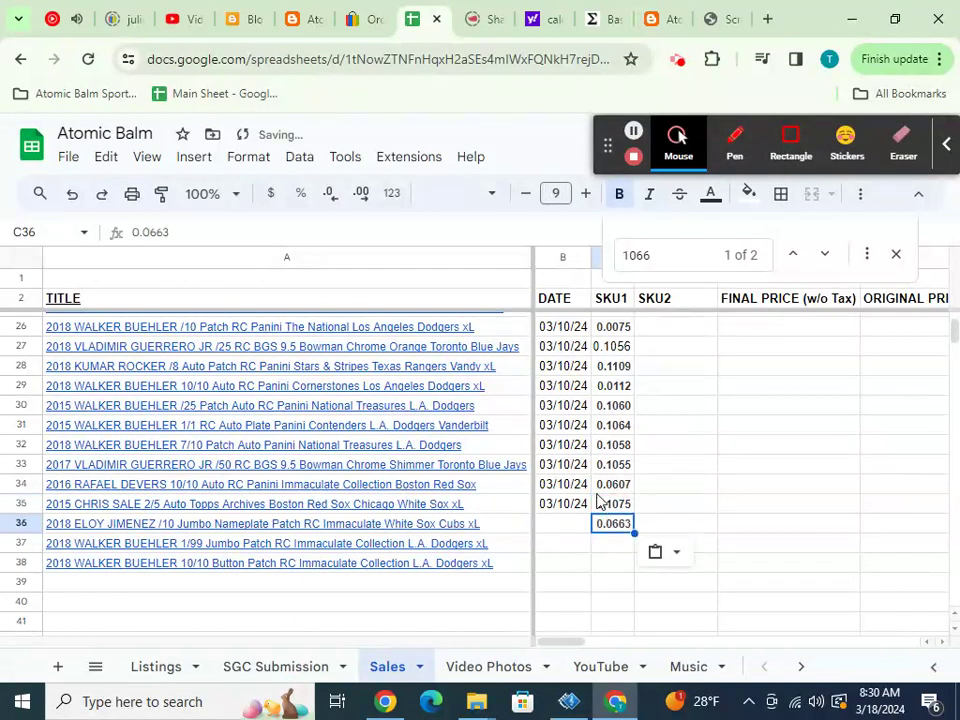
- Look up the Eloy Jimenez order's sale date in its eBay payment details and enter 03/04/24 in row 36's DATE cell
left_click(368, 19)
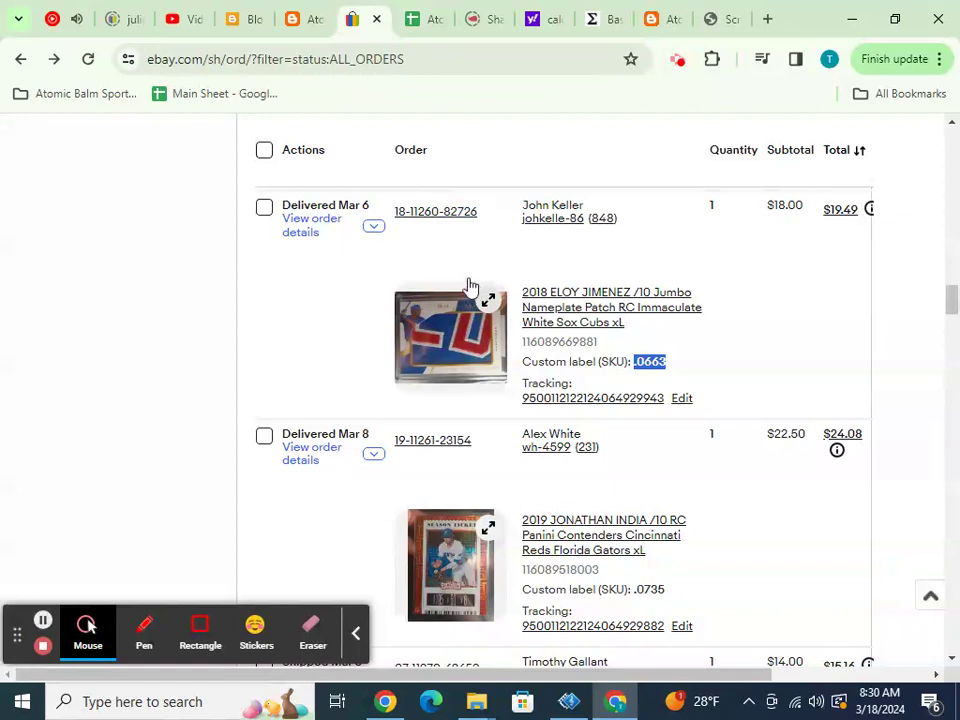
left_click(372, 227)
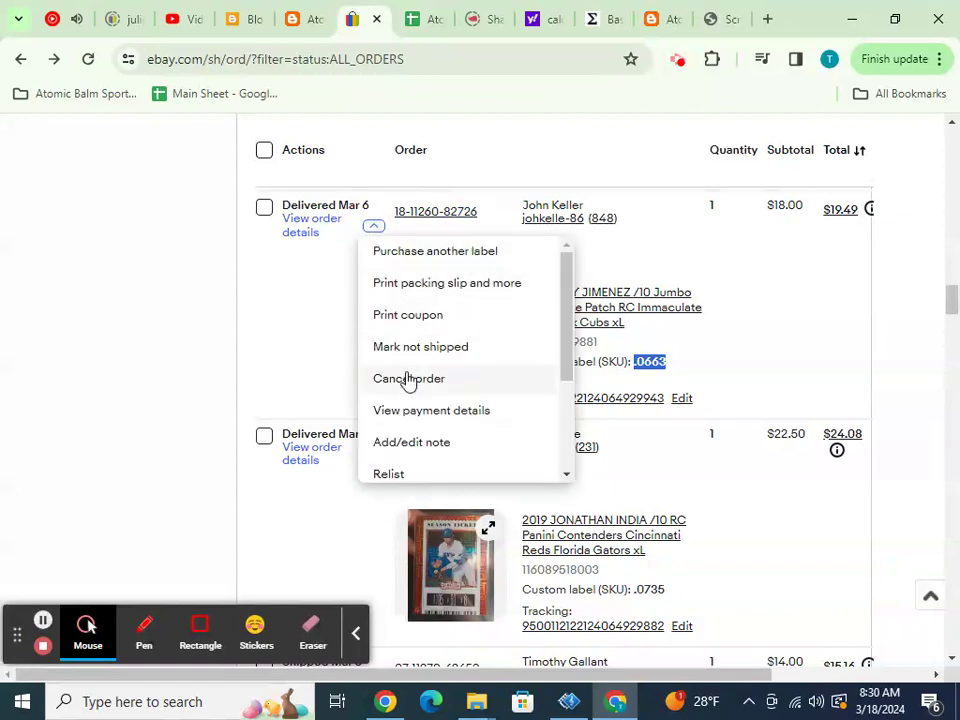
left_click(412, 418)
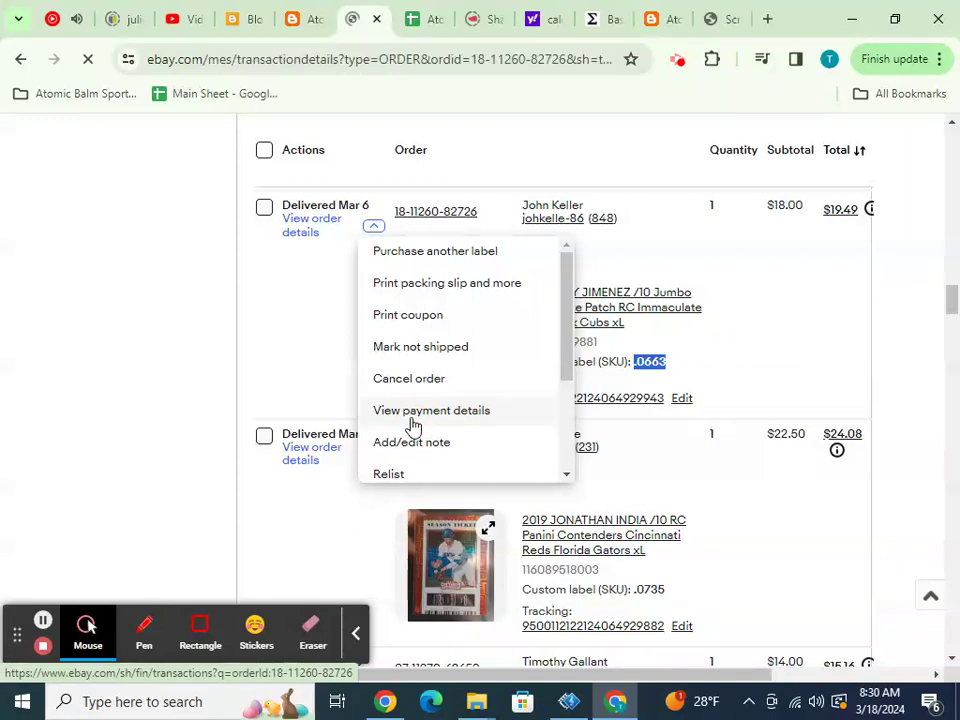
scroll(418, 392, "down", 1)
scroll(420, 393, "down", 2)
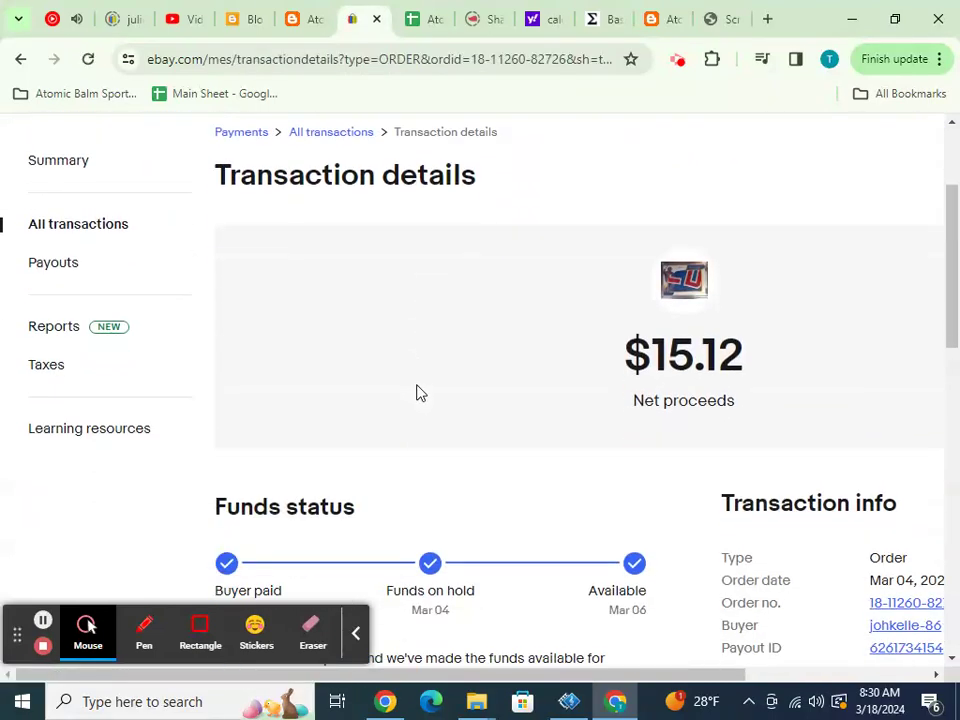
scroll(420, 390, "down", 4)
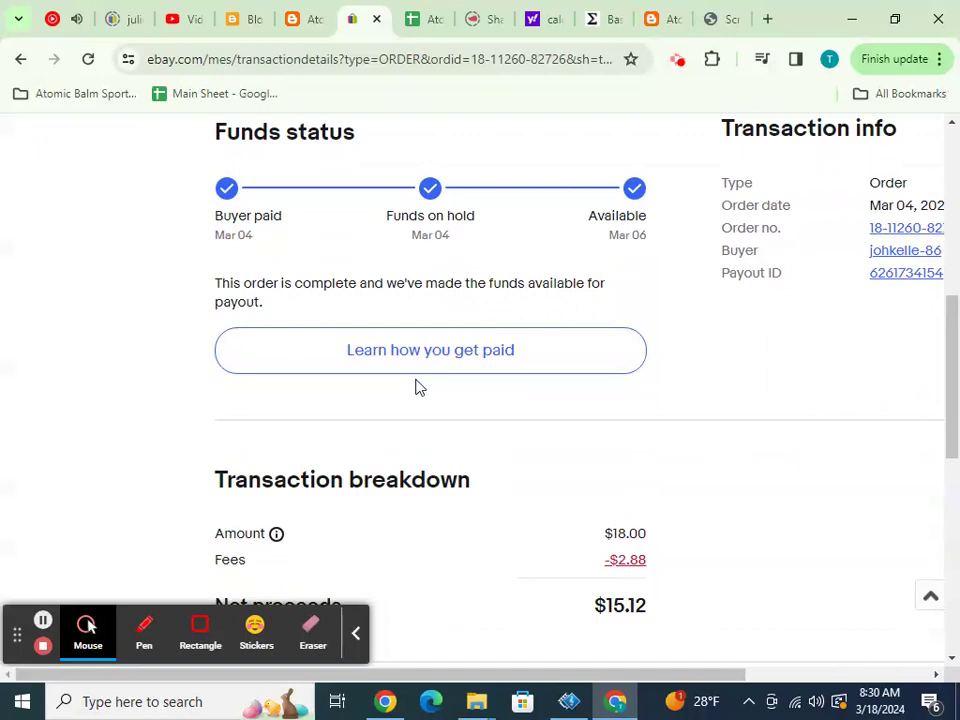
scroll(418, 378, "up", 2)
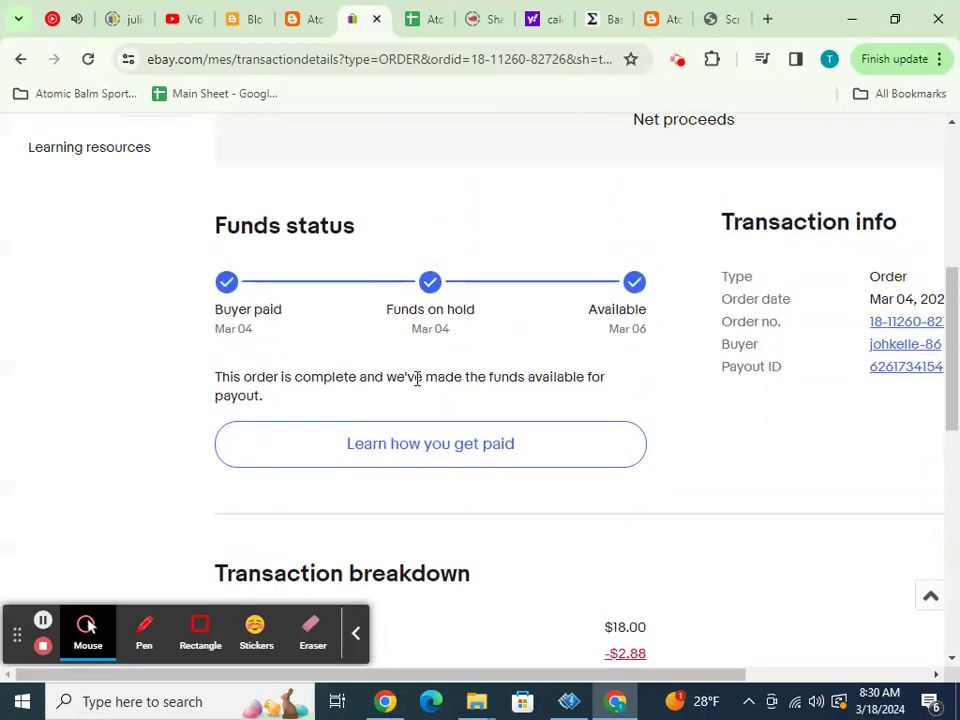
left_click(414, 26)
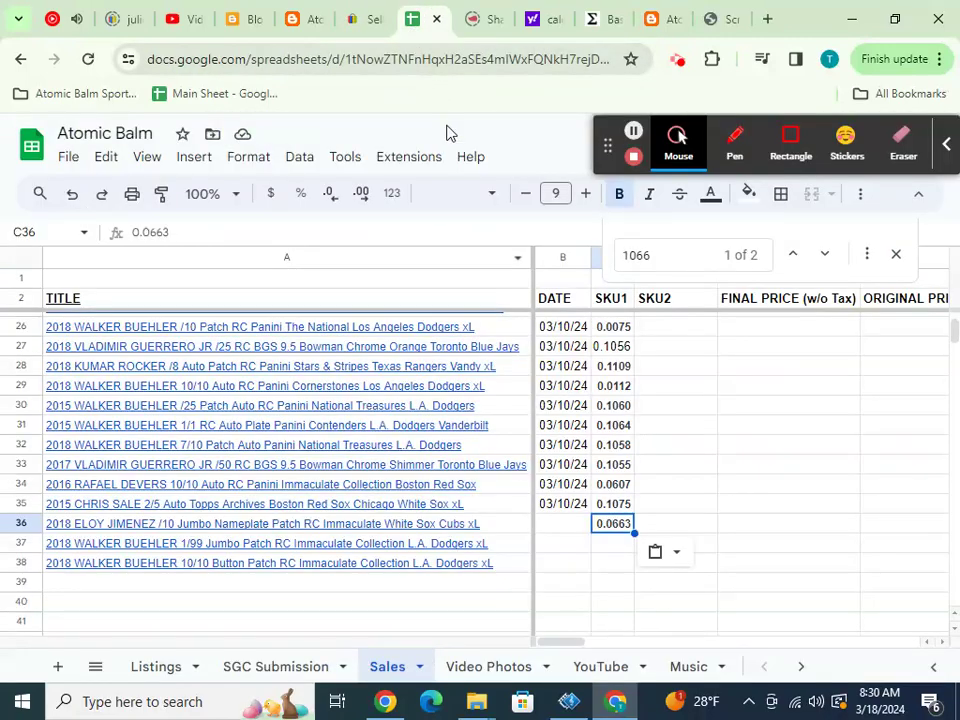
left_click(556, 524)
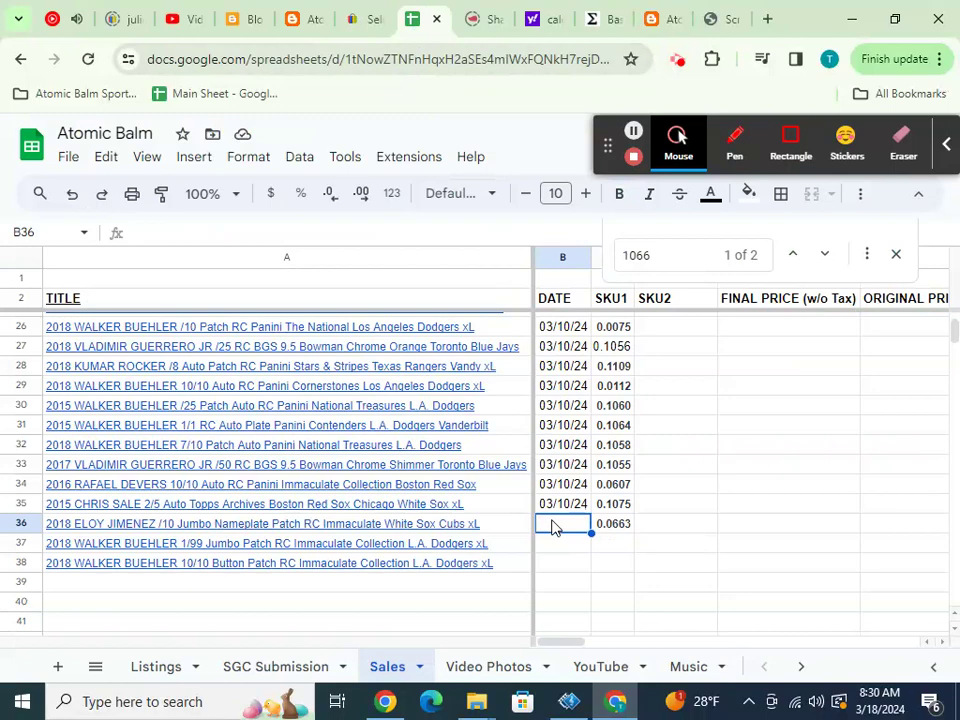
type("03/04/24")
key("Return")
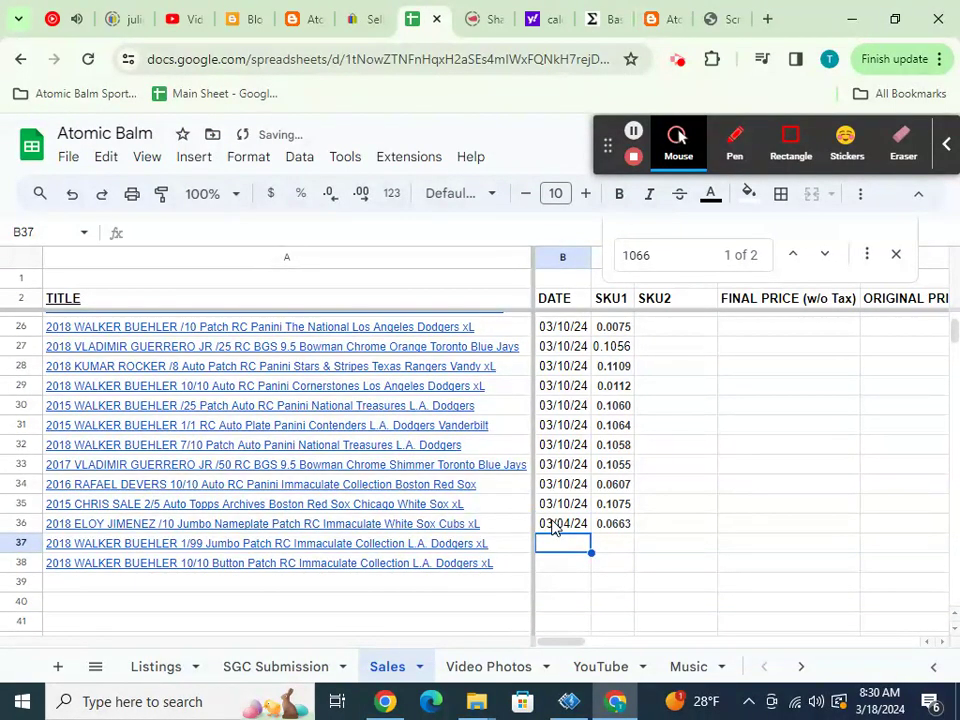
- Look up the Walker Buehler 1/99 order's sale date in its eBay payment details and copy 03/04/24 from row 36 into row 37's DATE cell
left_click(356, 25)
left_click(22, 59)
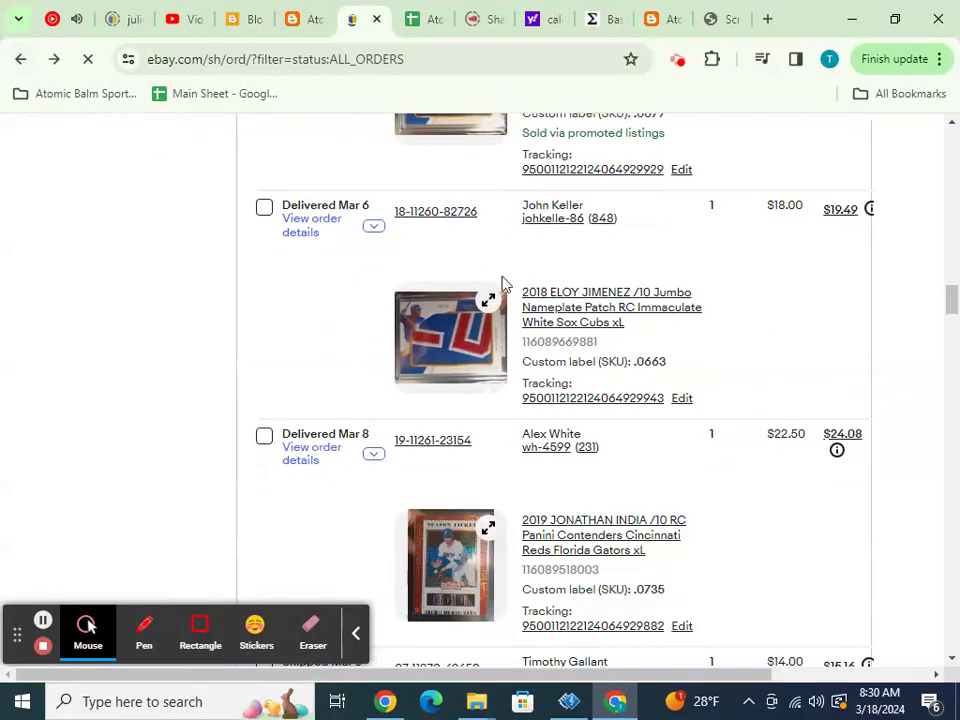
scroll(549, 318, "up", 3)
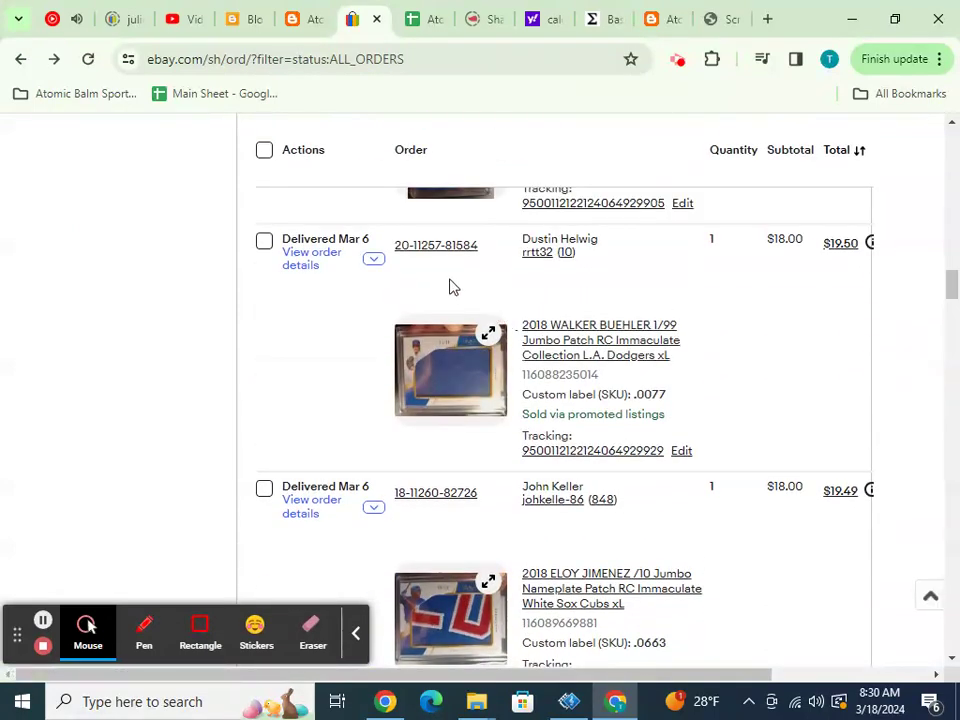
left_click(373, 258)
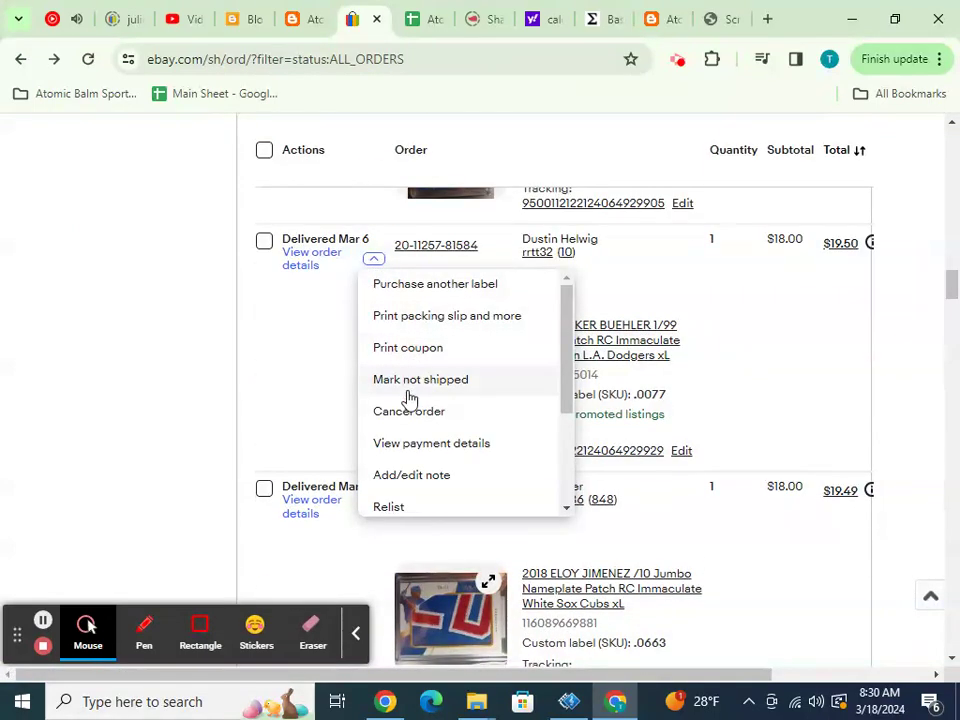
left_click(393, 449)
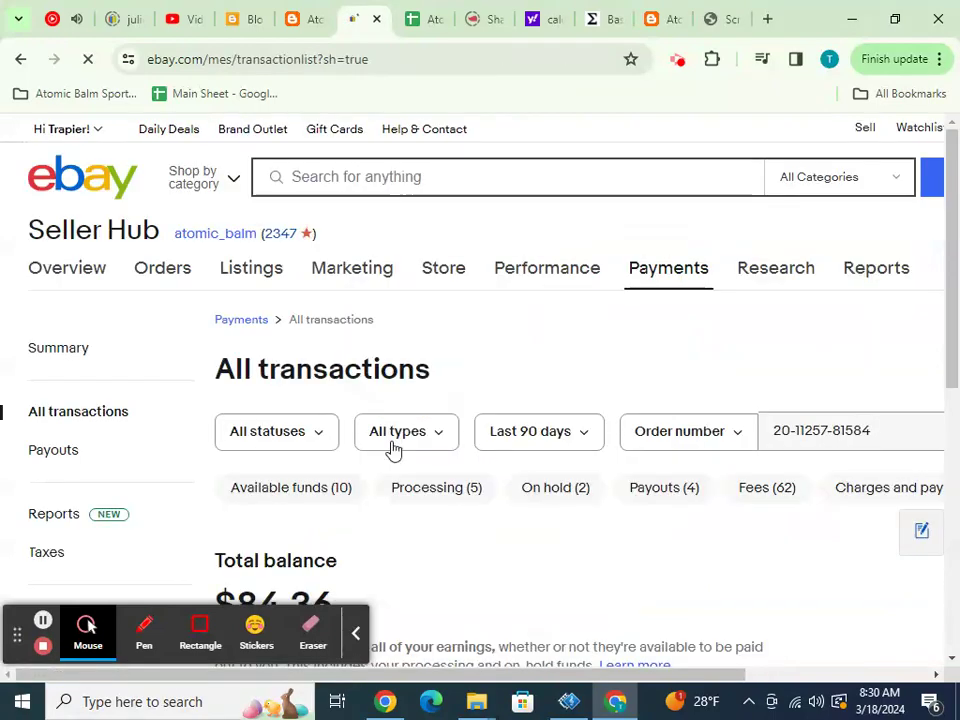
scroll(393, 449, "down", 5)
scroll(393, 449, "down", 3)
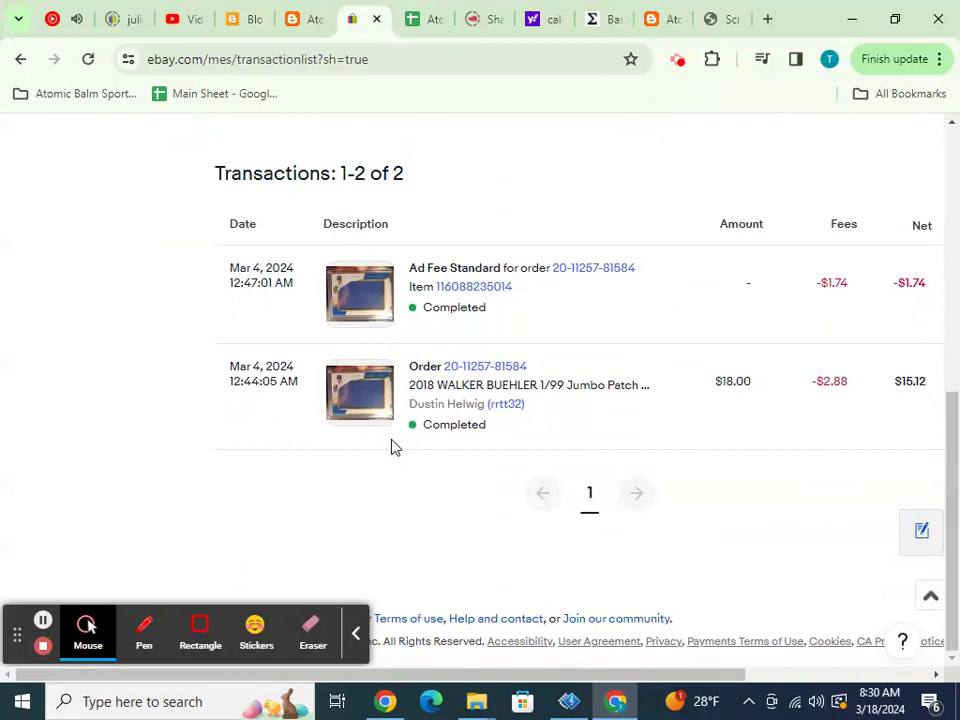
left_click(426, 19)
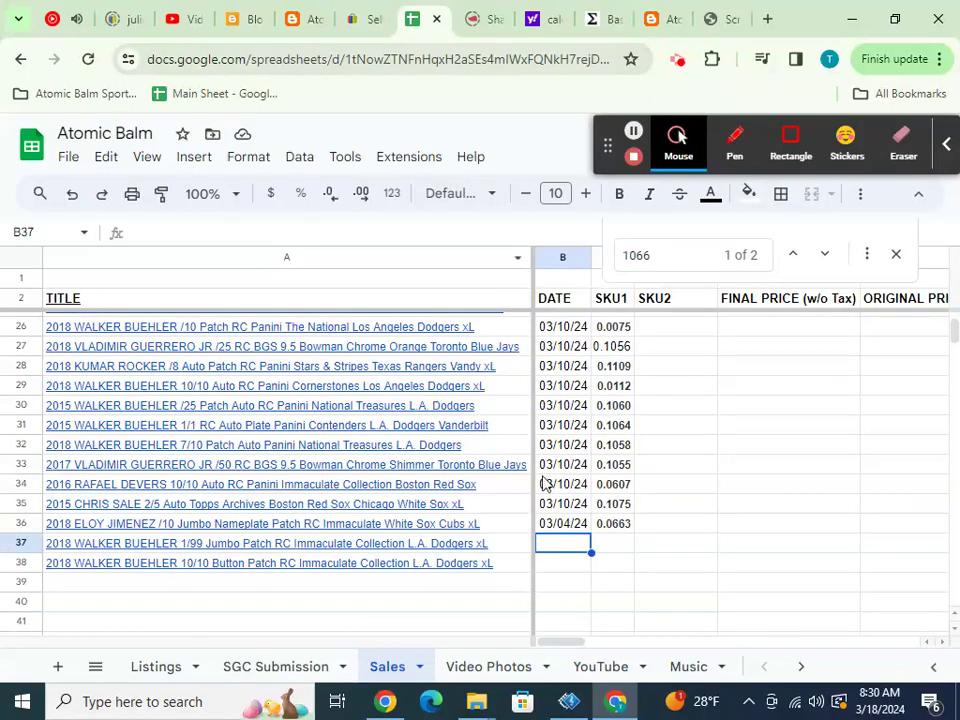
left_click(557, 522)
key("ctrl+c")
left_click(558, 543)
key("ctrl+v")
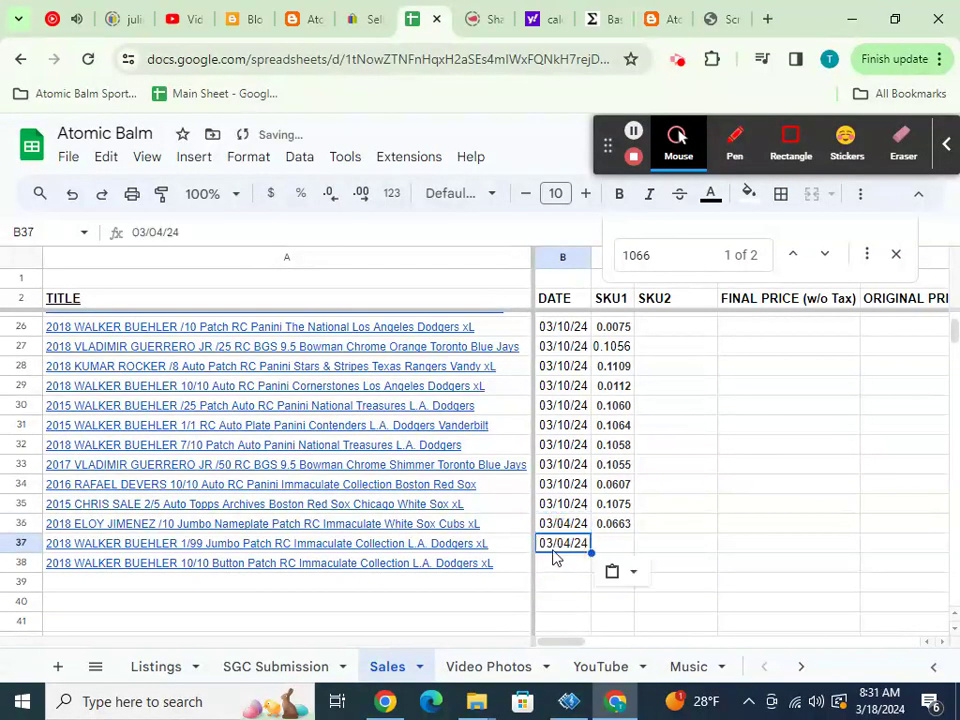
- Copy the 2018 Walker Buehler 1/99 Jumbo Patch card's custom label .0077 from the eBay orders into the SKU1 cell of row 37
left_click(371, 24)
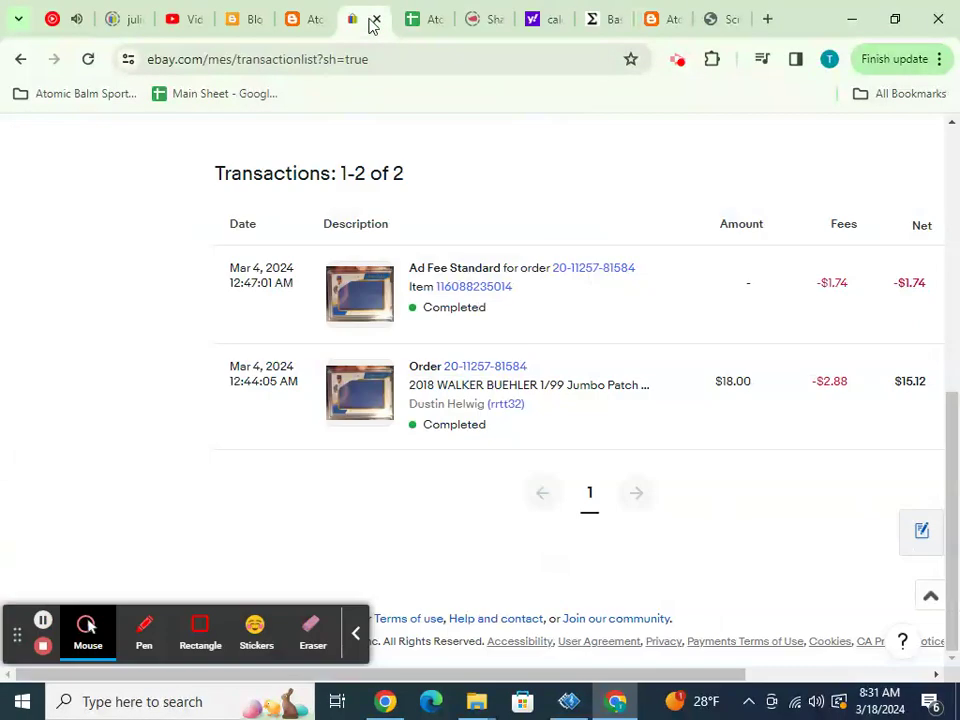
left_click(21, 63)
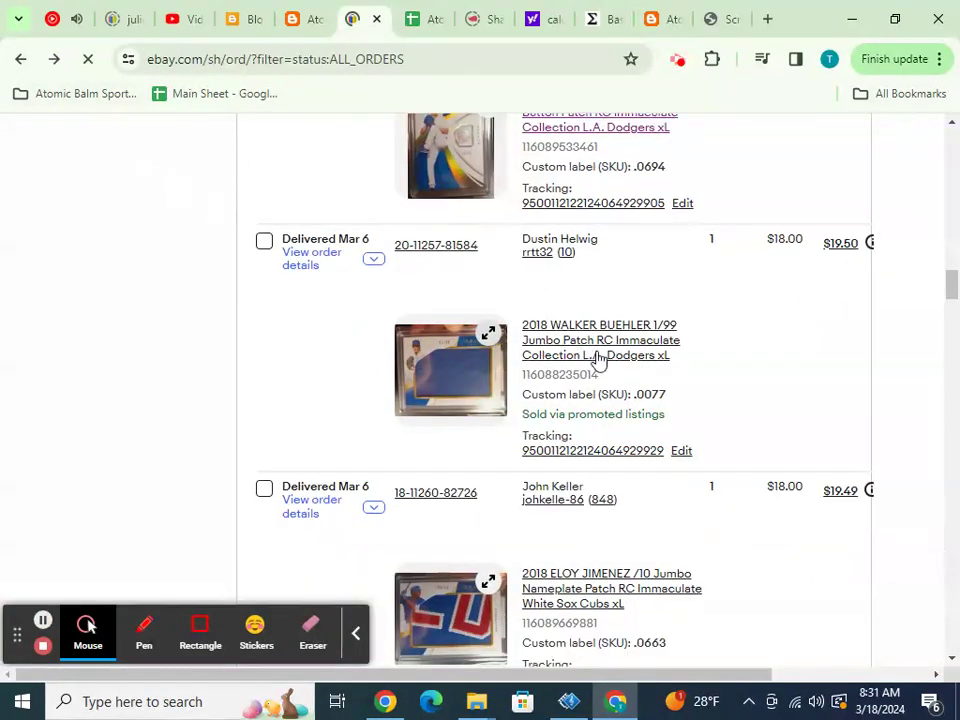
left_click_drag(635, 393, 666, 397)
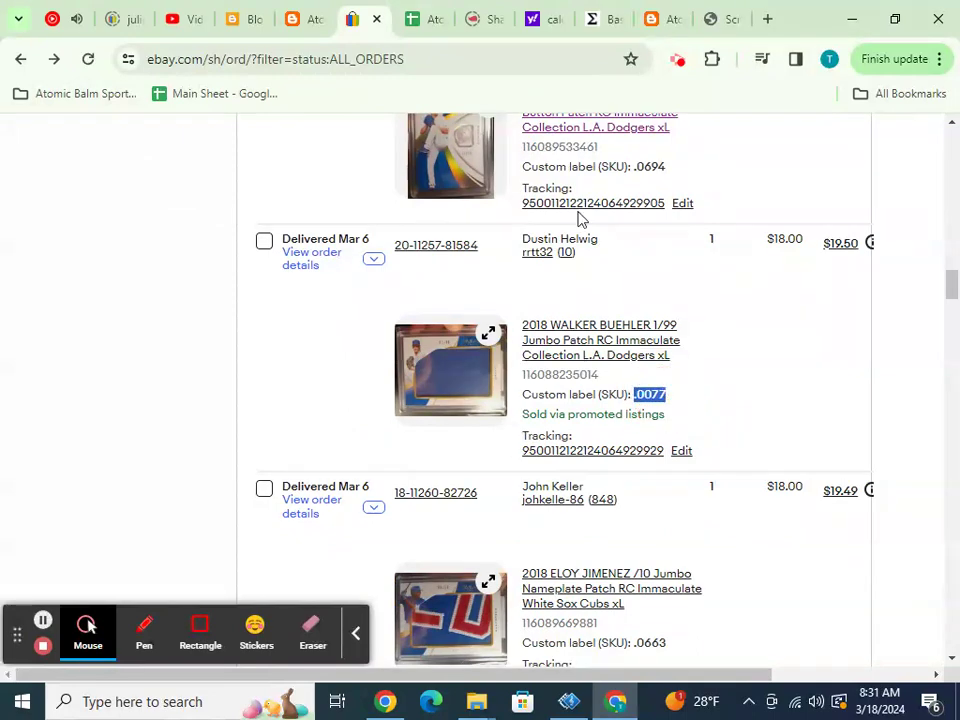
left_click(426, 20)
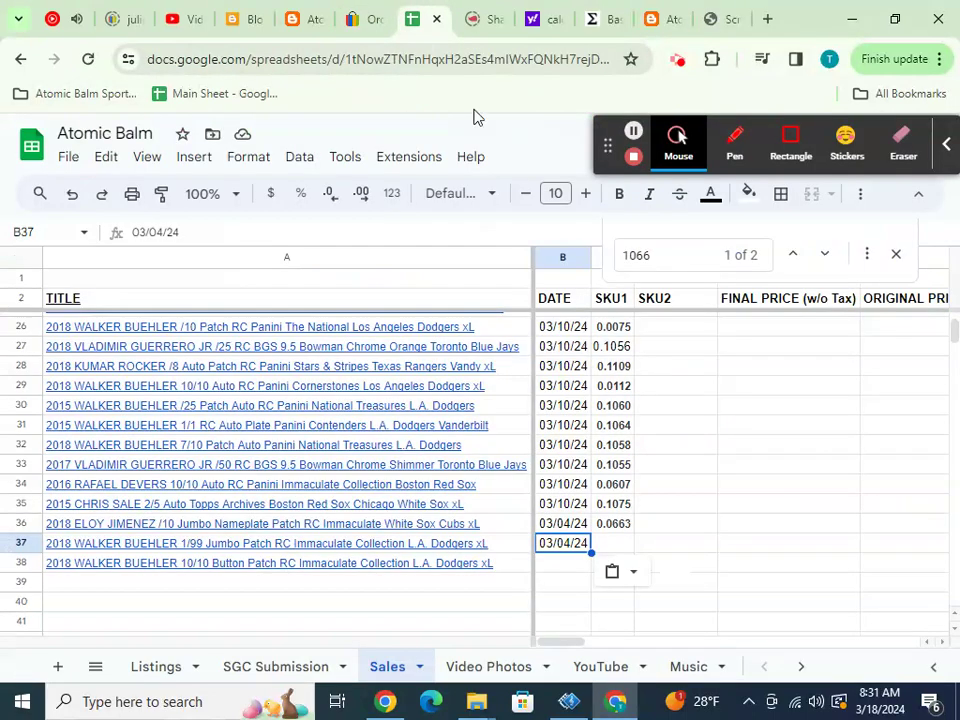
left_click(617, 545)
key("ctrl+v")
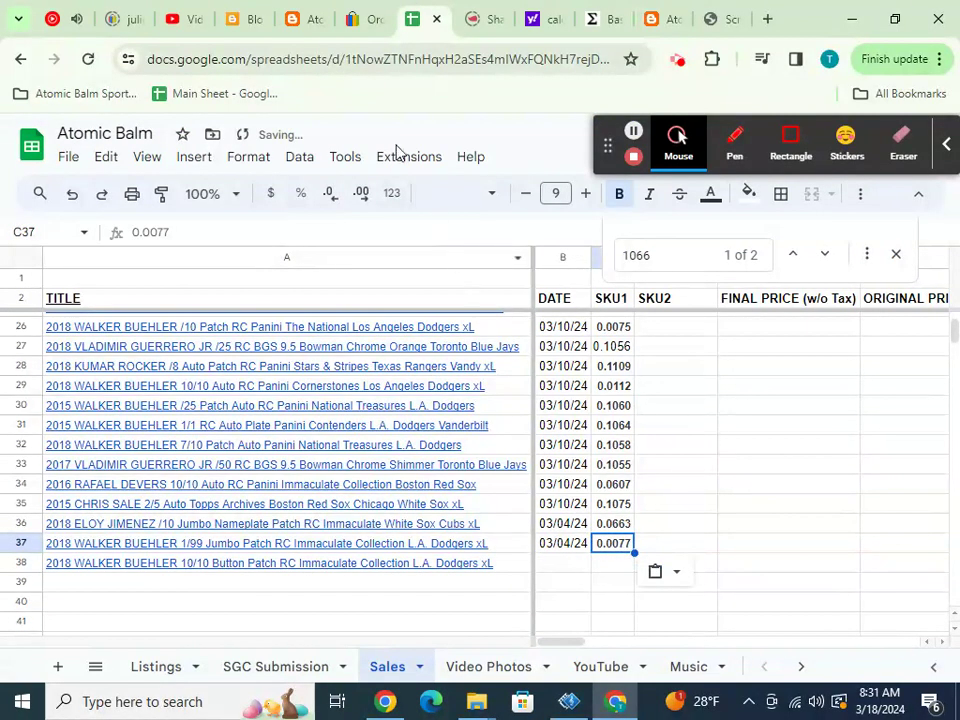
- Look up the Walker Buehler 10/10 Button Patch order's sale date in its eBay payment details and enter 03/03/23 in row 38's DATE cell
left_click(355, 18)
scroll(538, 340, "up", 2)
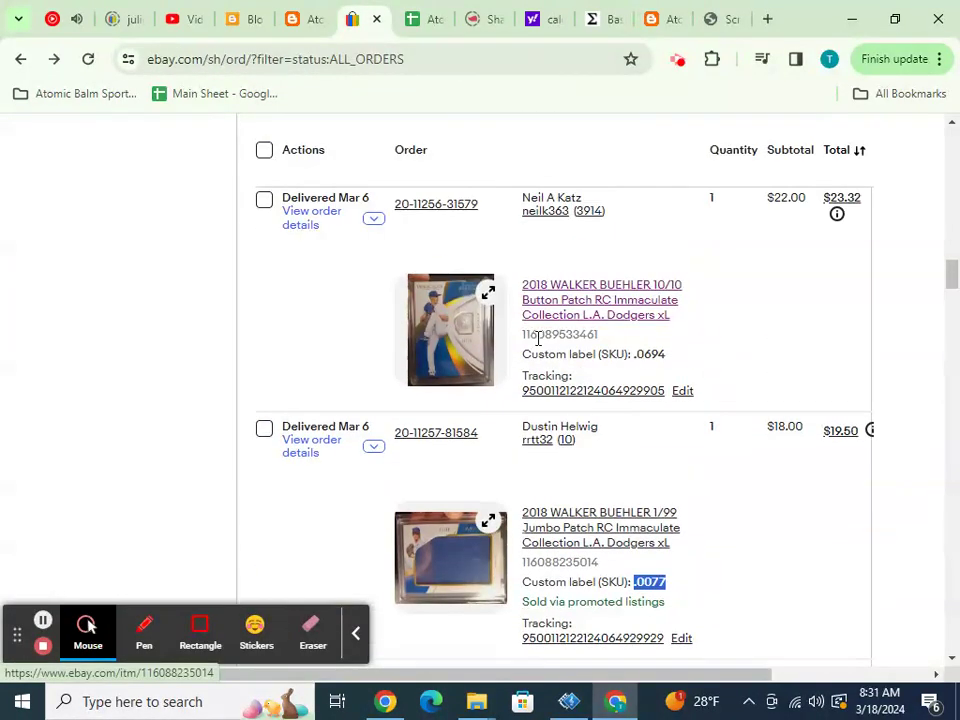
left_click(376, 220)
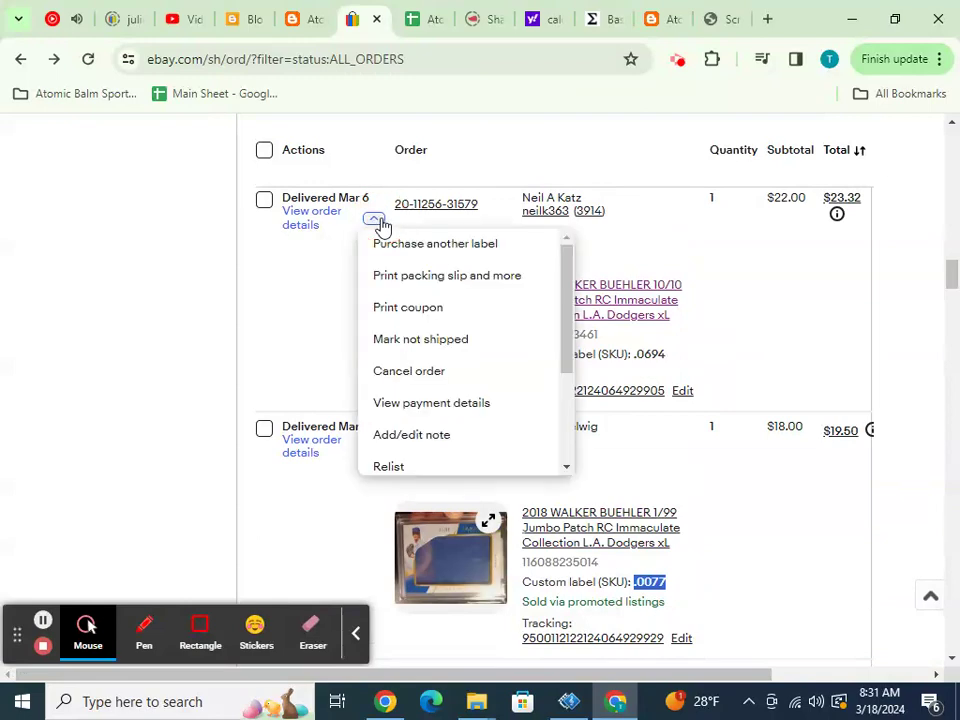
left_click(398, 403)
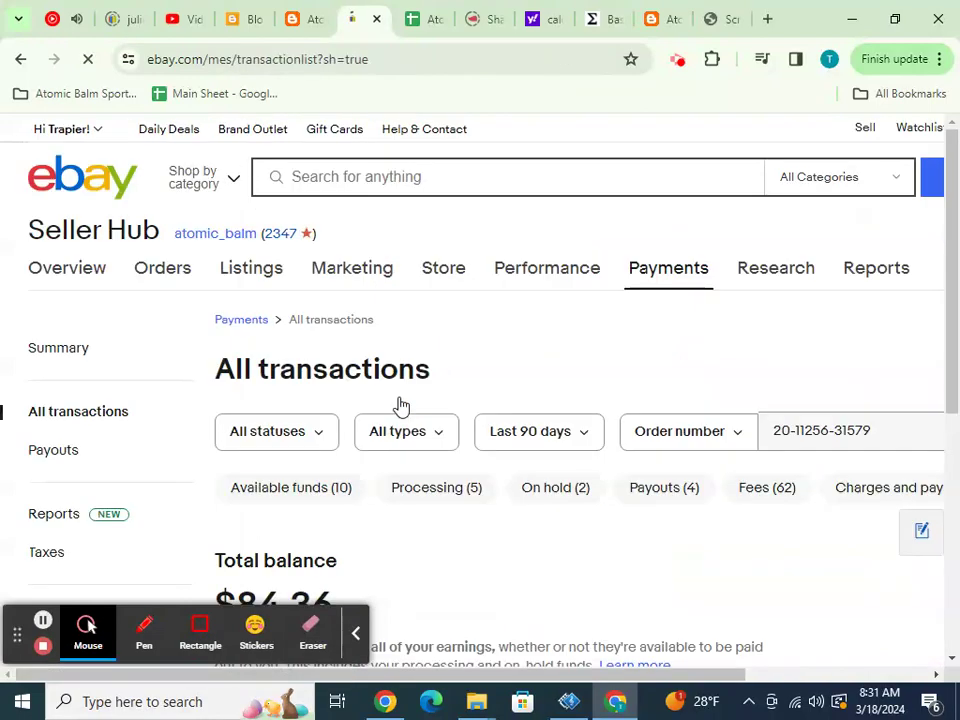
scroll(400, 405, "down", 2)
scroll(400, 405, "down", 2)
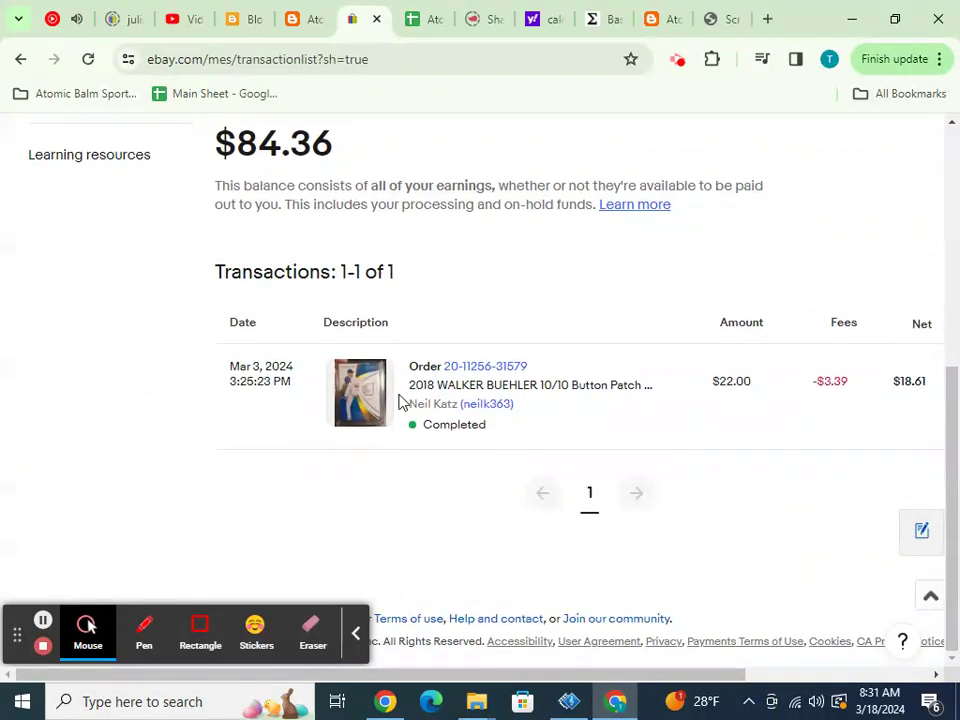
left_click(418, 20)
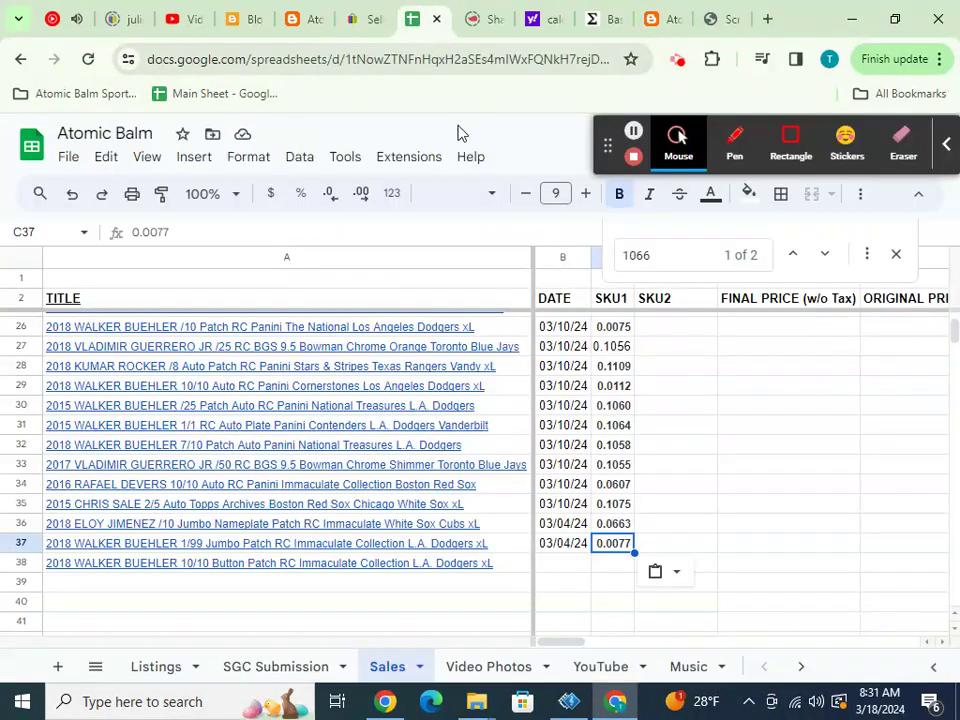
left_click(549, 562)
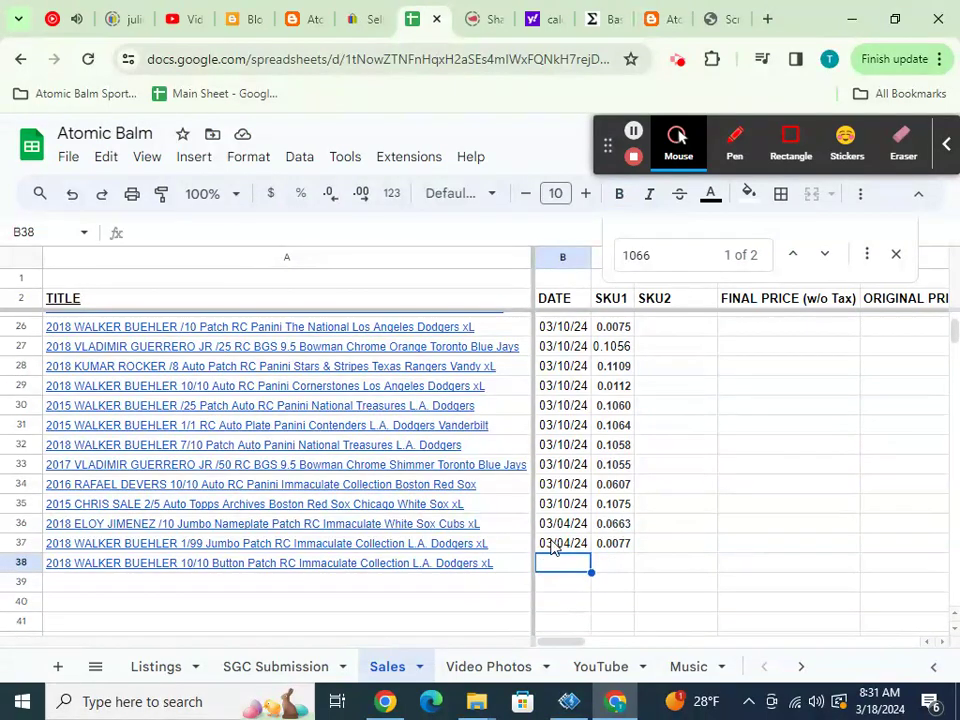
type("03/03/23")
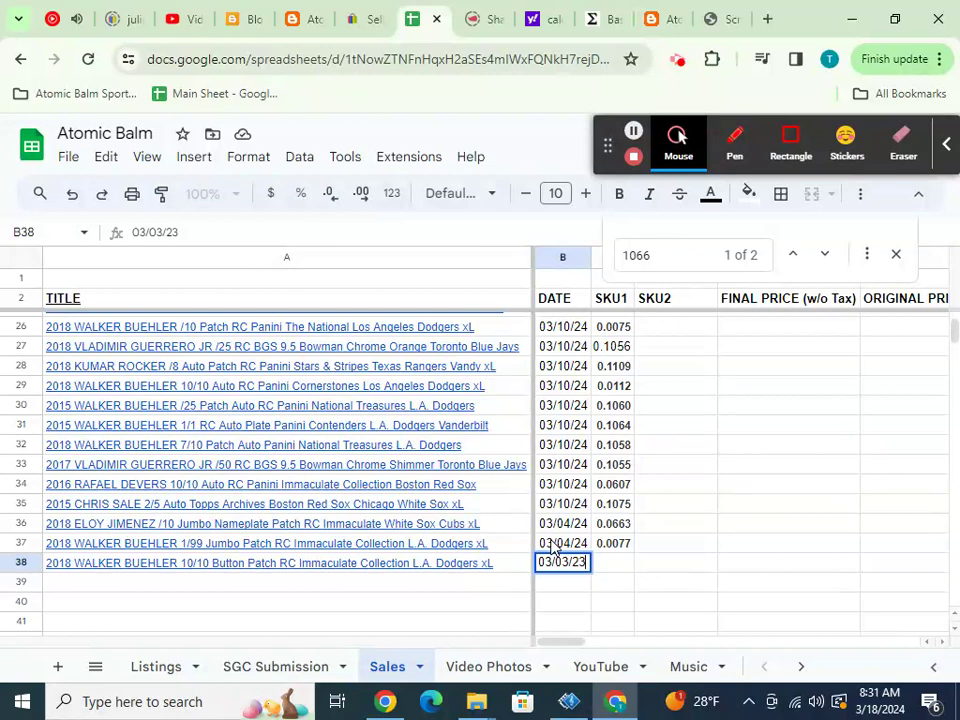
key("Return")
- Copy the 2018 Walker Buehler 10/10 Button Patch card's custom label .0694 from the eBay orders into the SKU1 cell of row 38
left_click(365, 20)
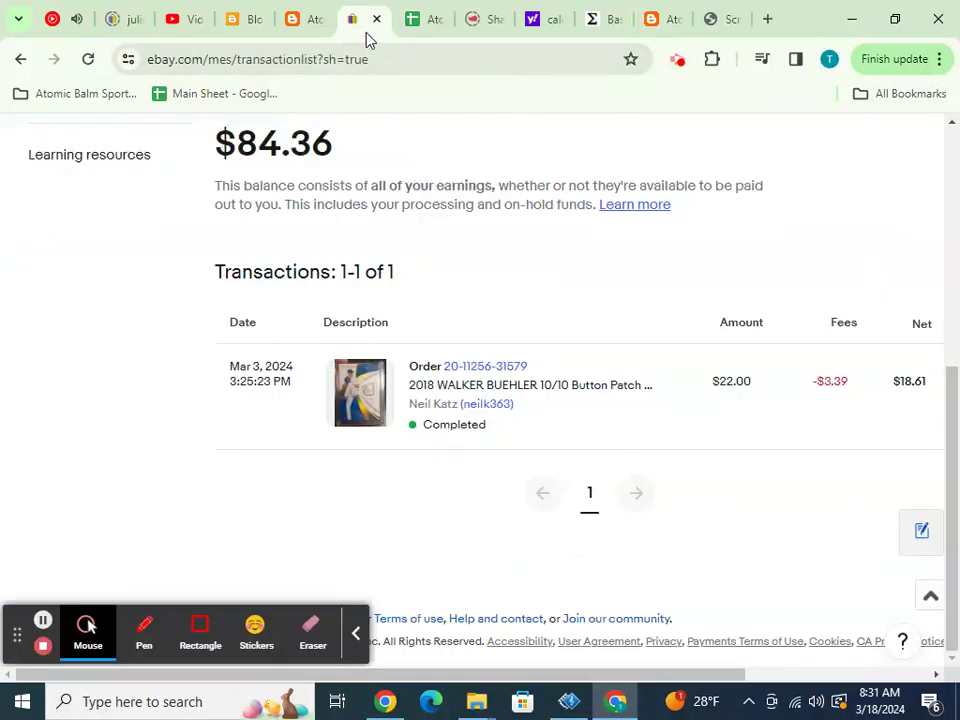
left_click(20, 59)
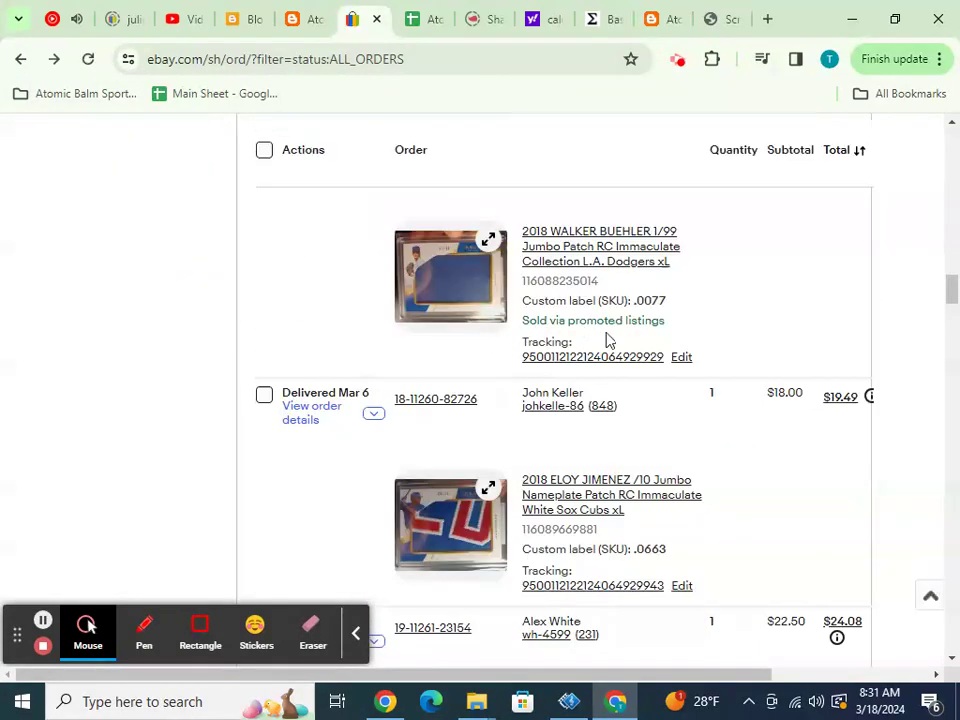
scroll(616, 352, "up", 5)
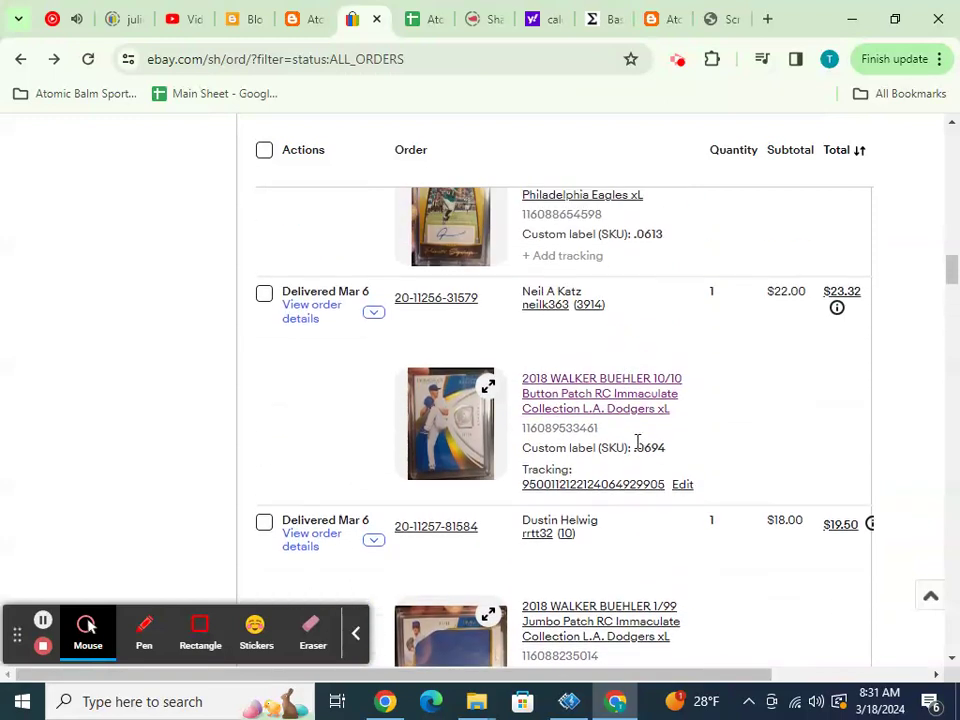
left_click_drag(634, 447, 665, 447)
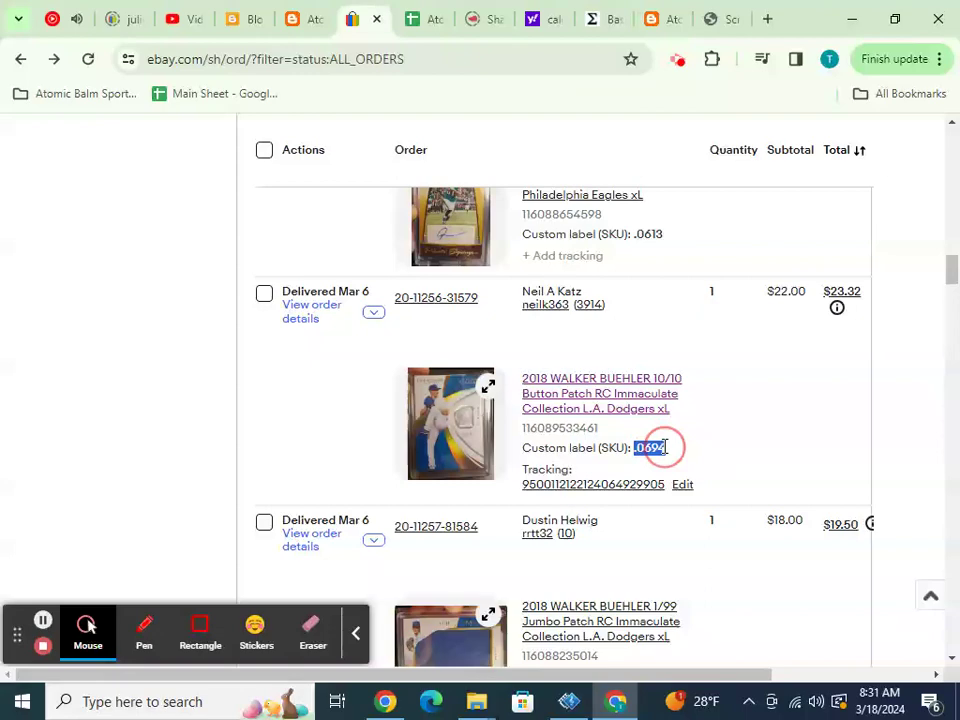
left_click(422, 19)
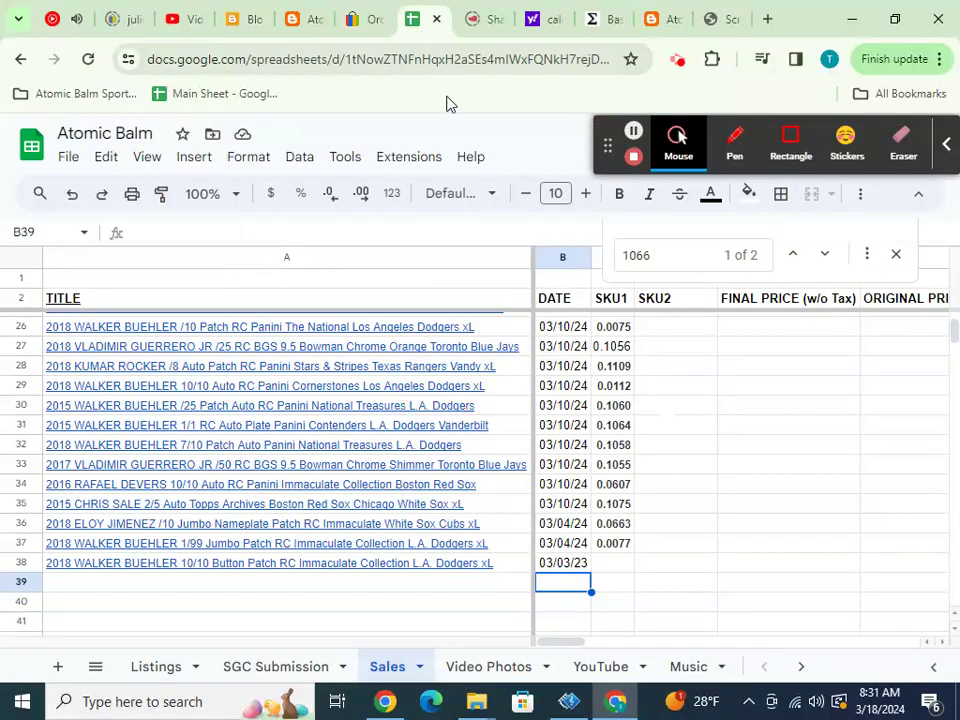
left_click(608, 563)
type("0.0694")
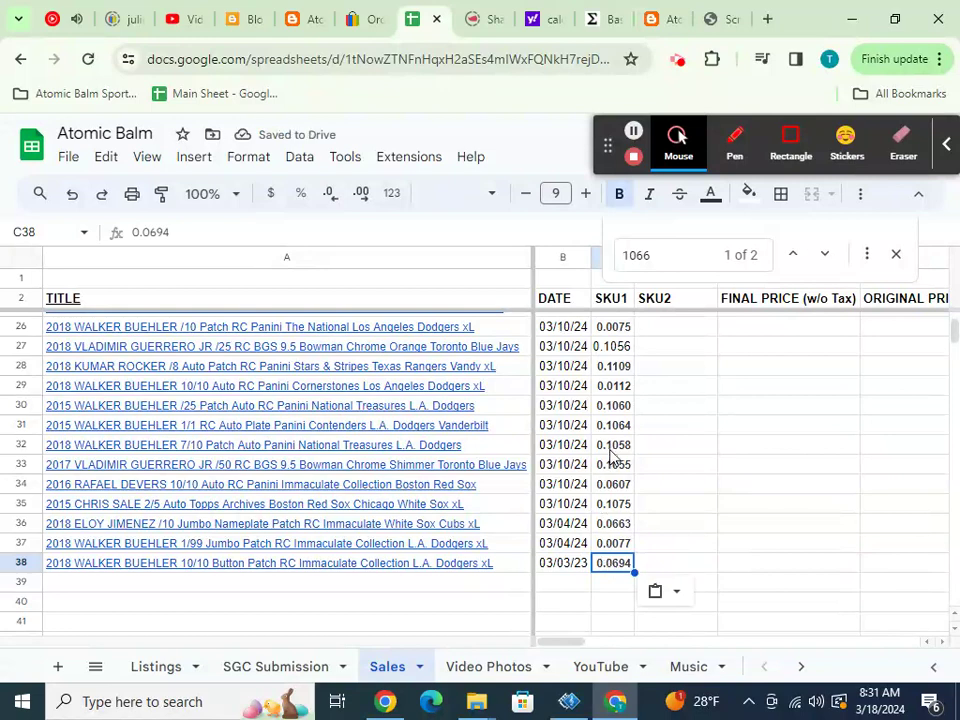
- Set the font size of the card titles in A3:A40 of the Sales sheet to 8
left_click_drag(448, 595, 360, 321)
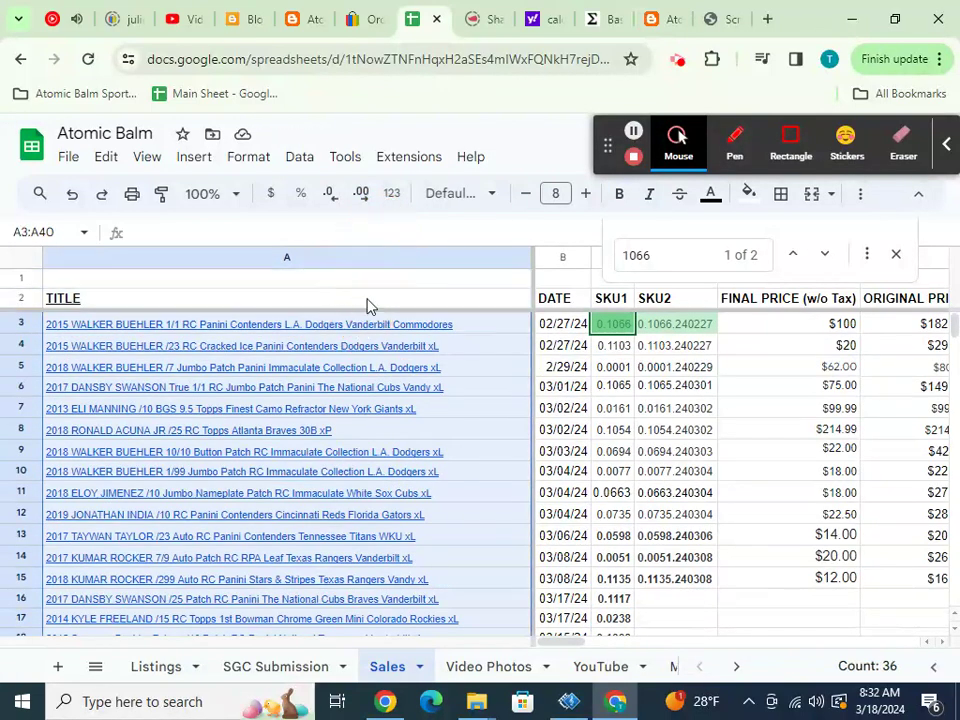
left_click(556, 195)
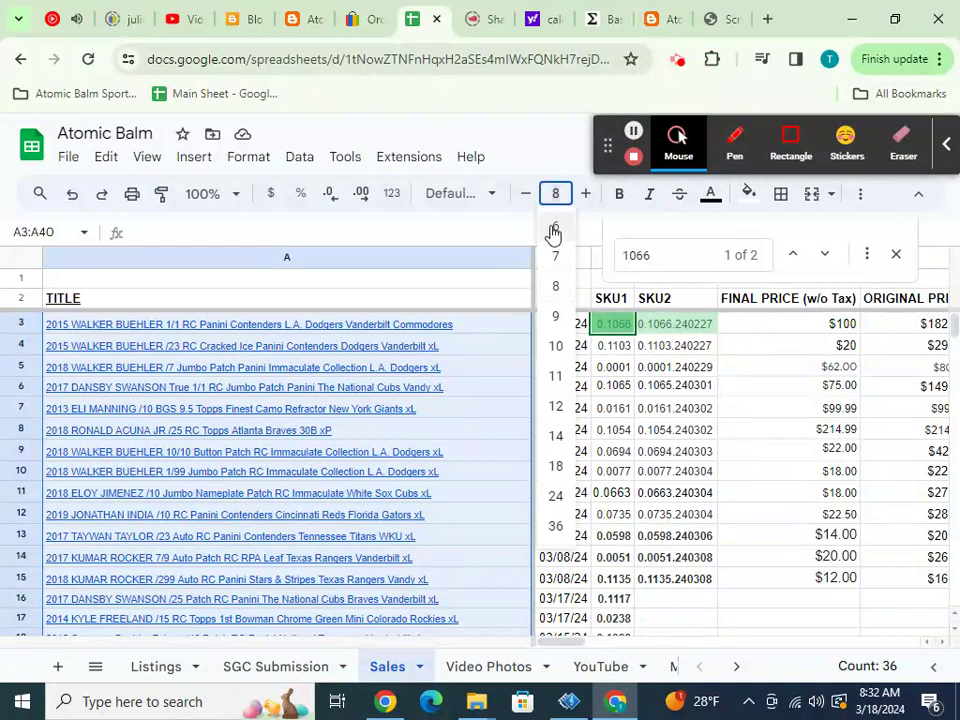
left_click(553, 290)
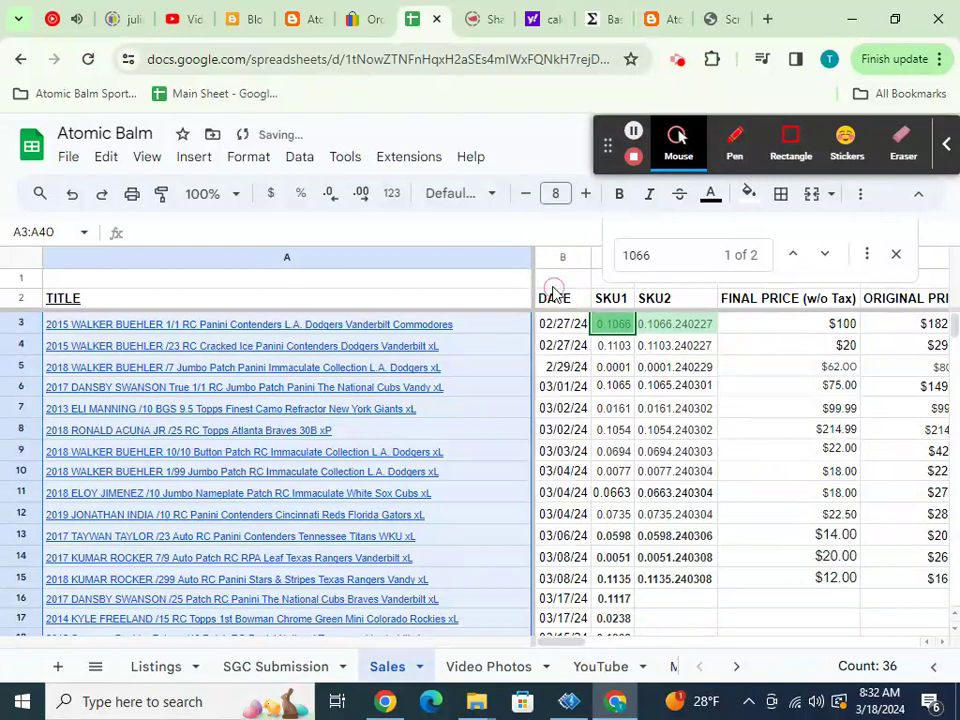
double_click(544, 365)
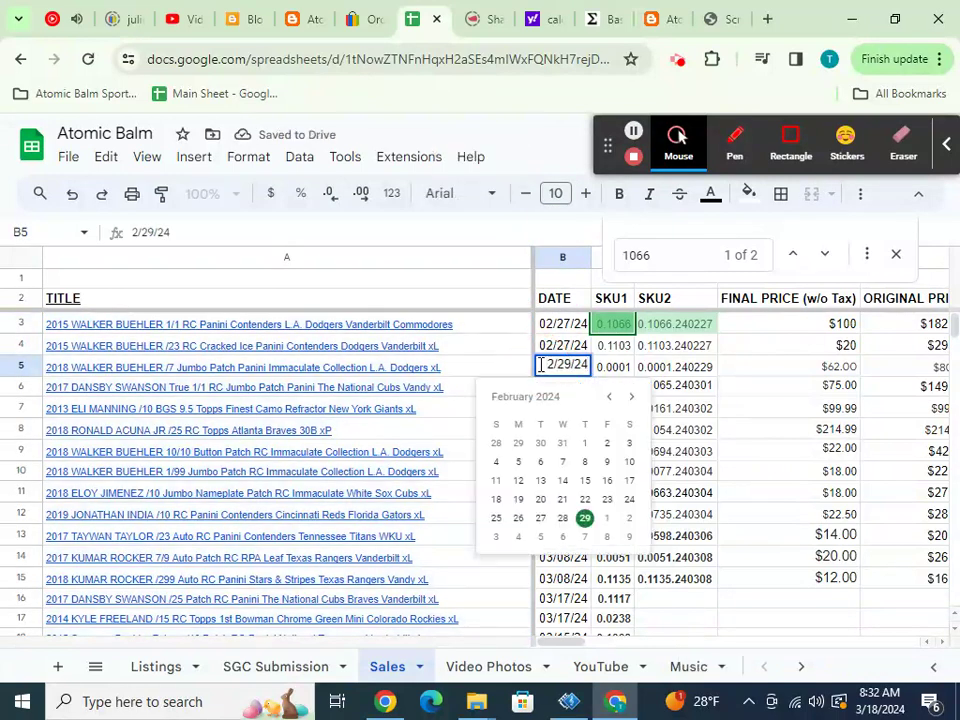
left_click(543, 380)
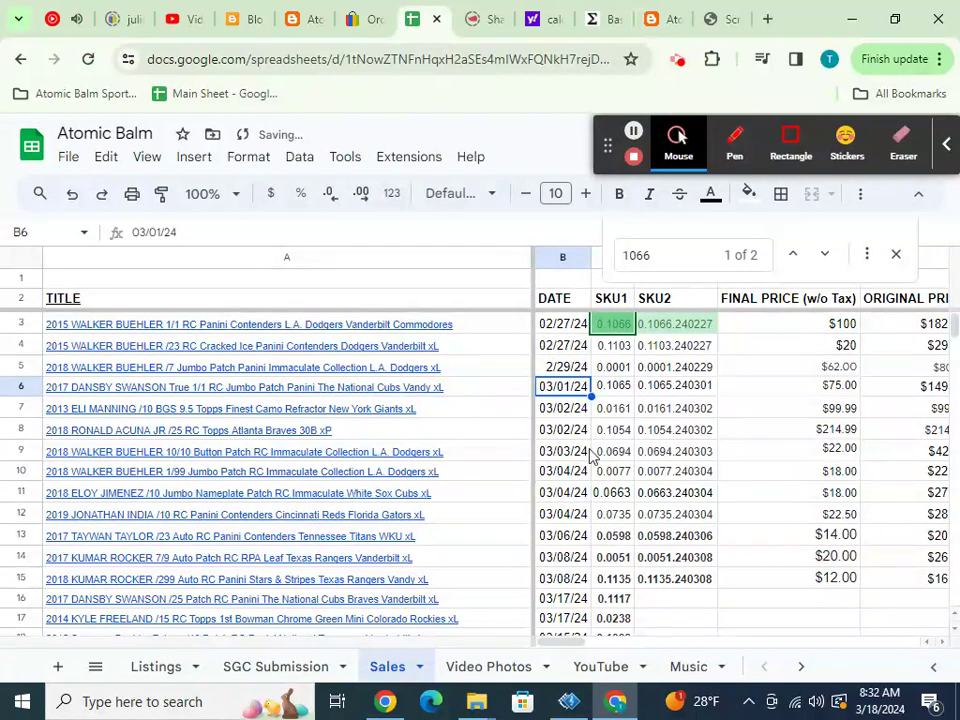
- Fill row 16's SKU2 cell with its SKU1 value plus the sale date suffix, as 0.1117.240317
left_click(670, 601)
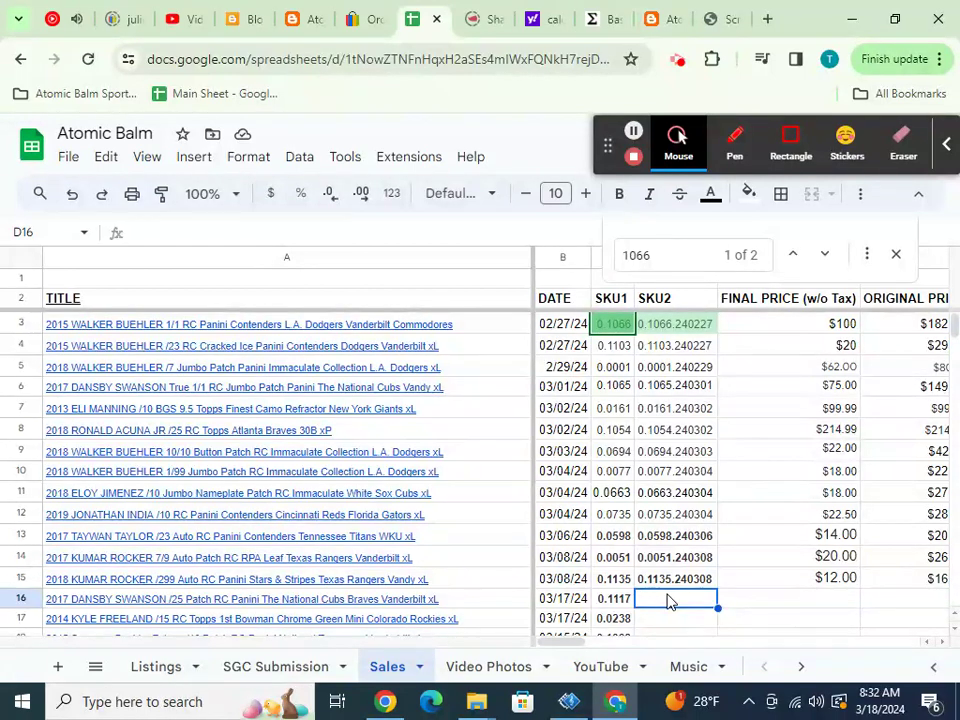
left_click(612, 600)
key("ctrl+c")
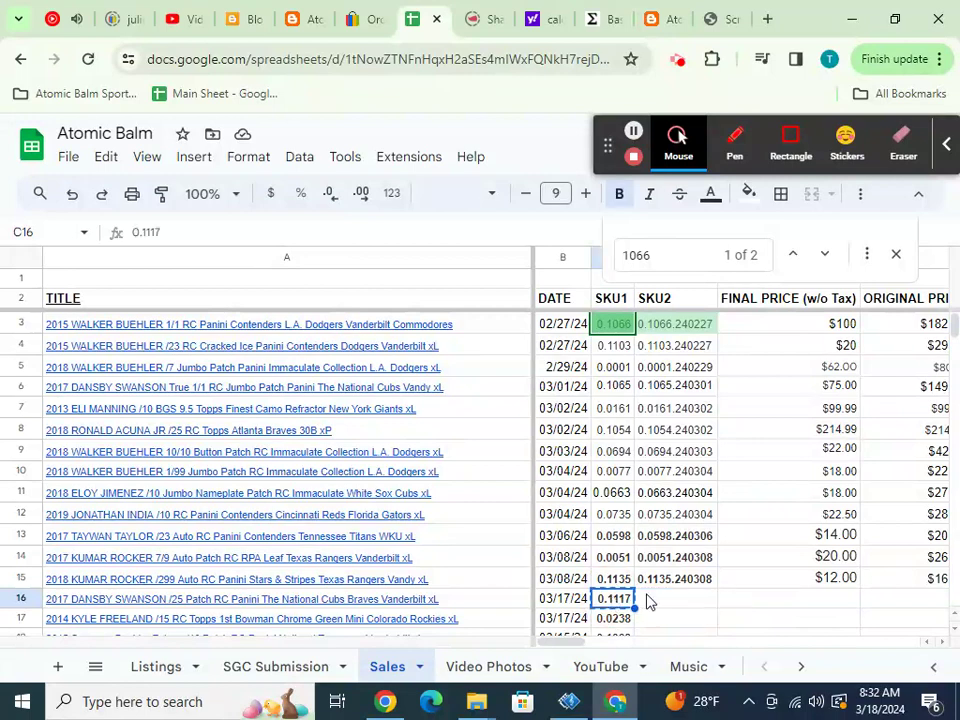
left_click(648, 601)
key("ctrl+v")
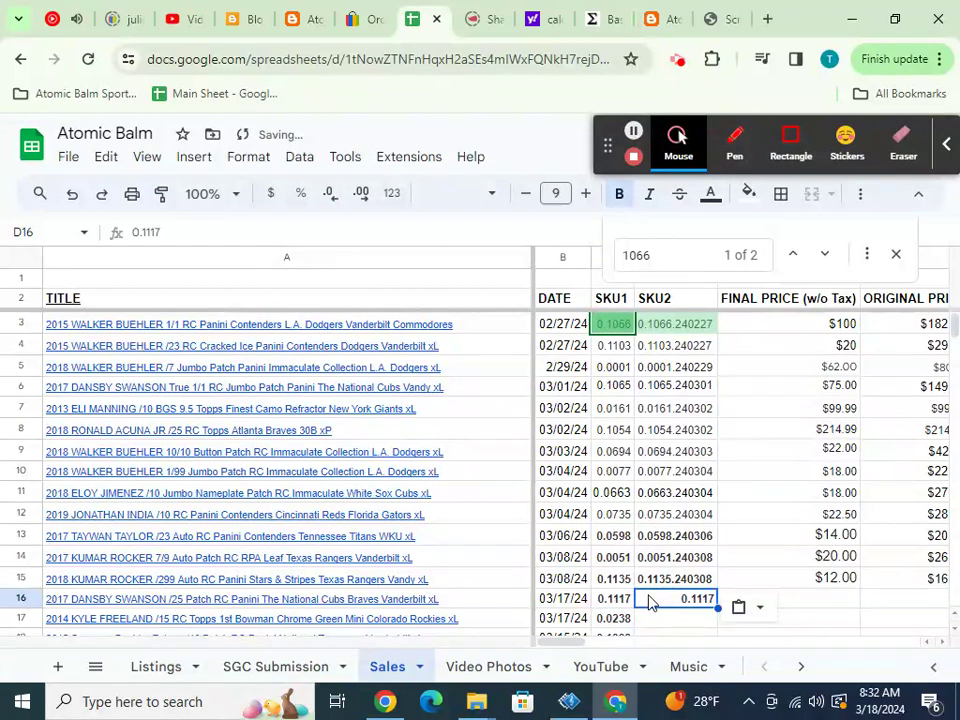
left_click(423, 233)
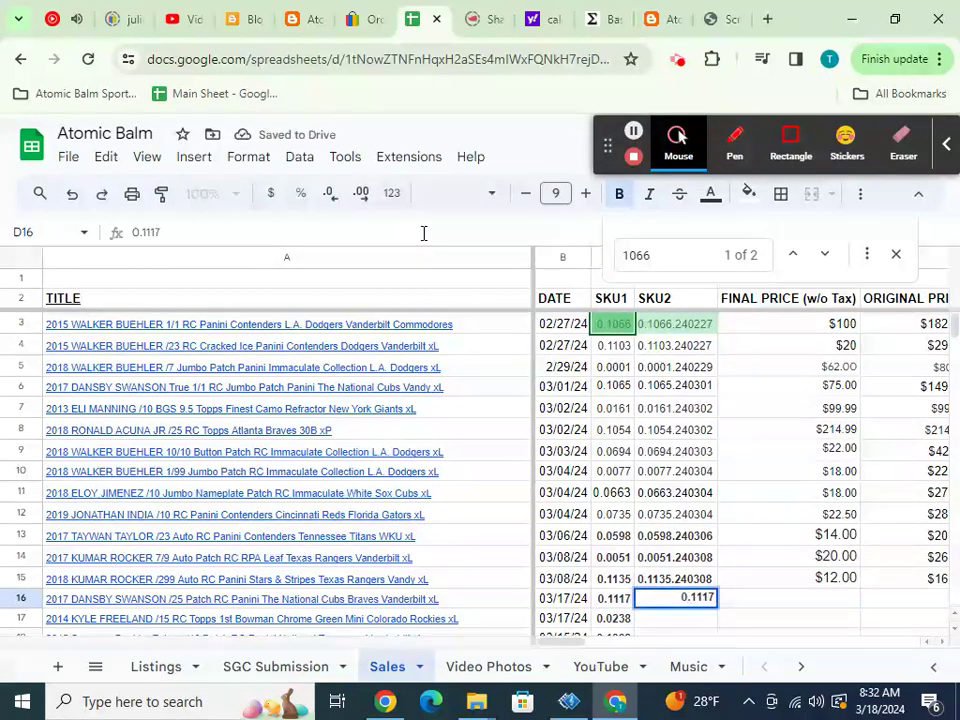
type(".")
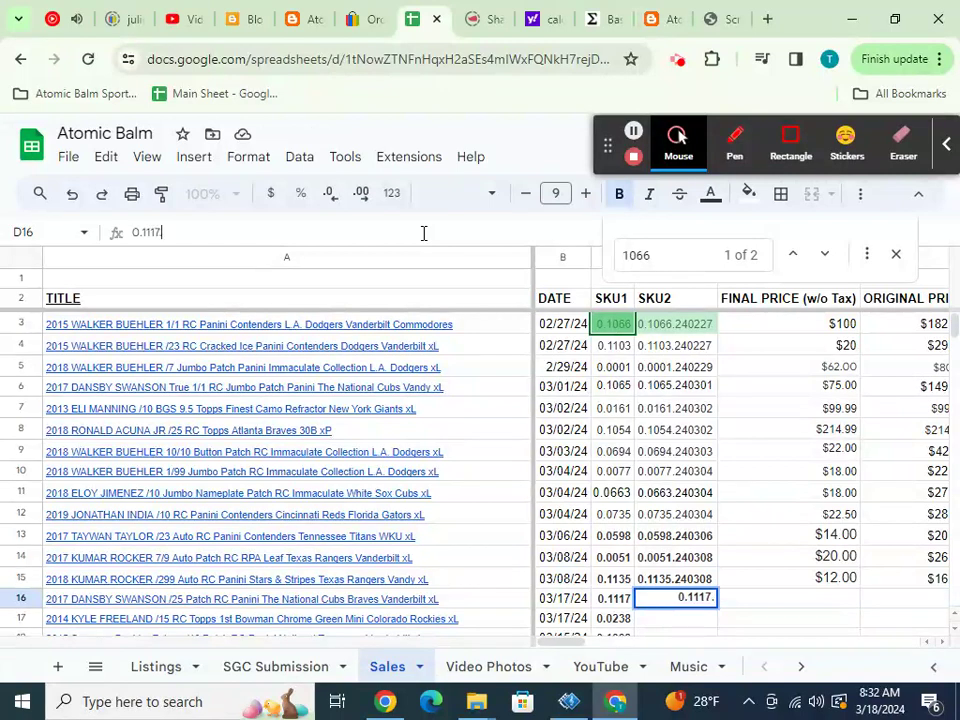
type("240317")
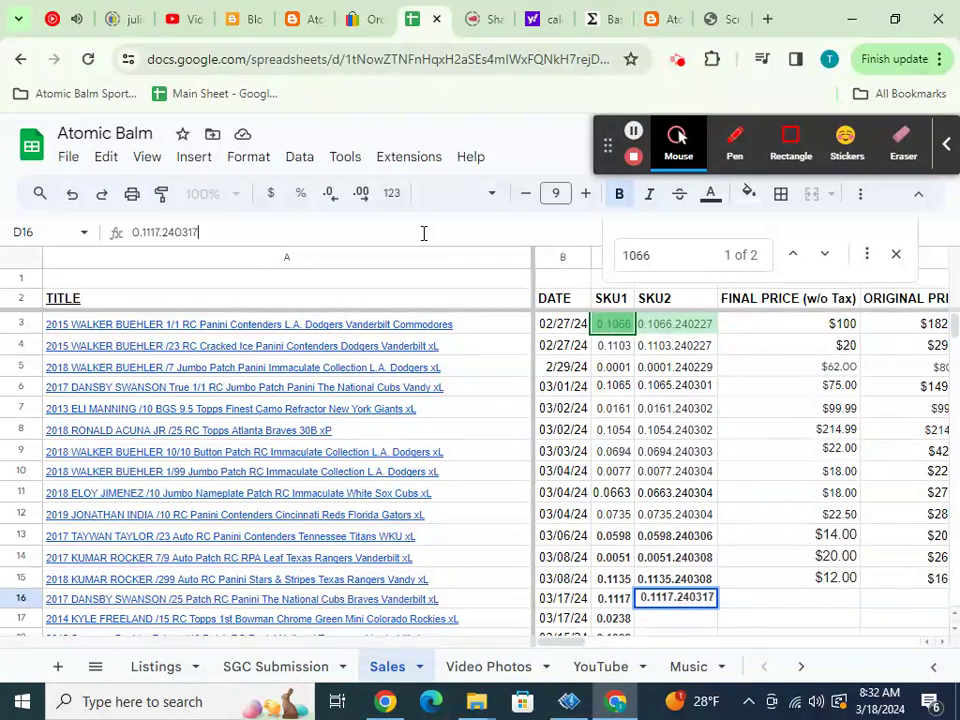
key("Return")
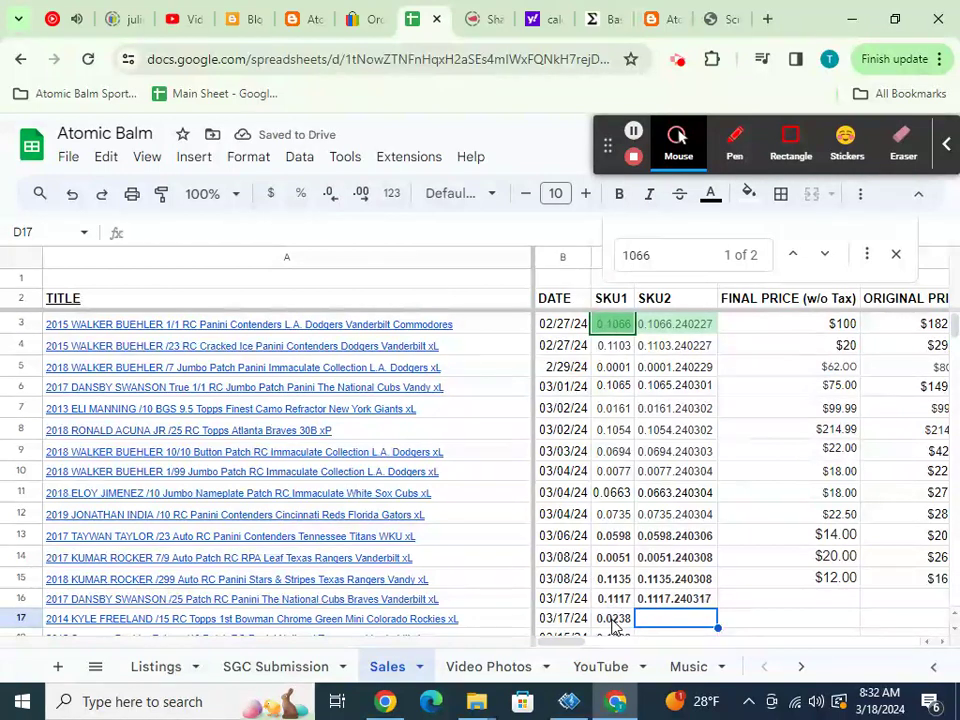
- Copy row 17's SKU1 value into its SKU2 cell and append the sale date to make 0.0238.240317
left_click(614, 622)
left_click(614, 622)
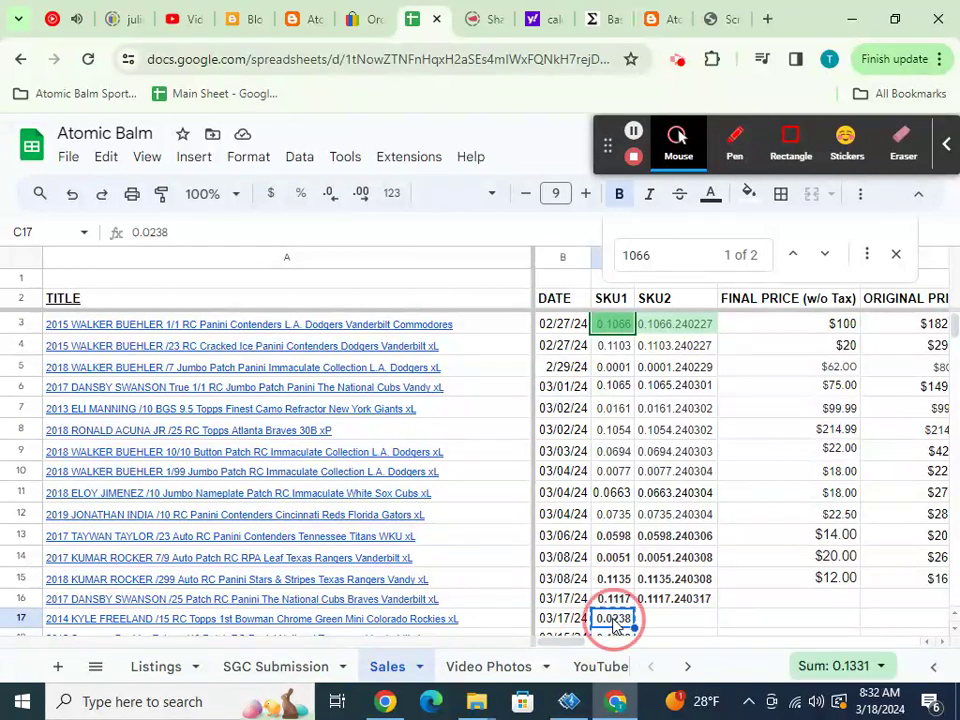
key("ctrl+c")
left_click(660, 619)
key("ctrl+v")
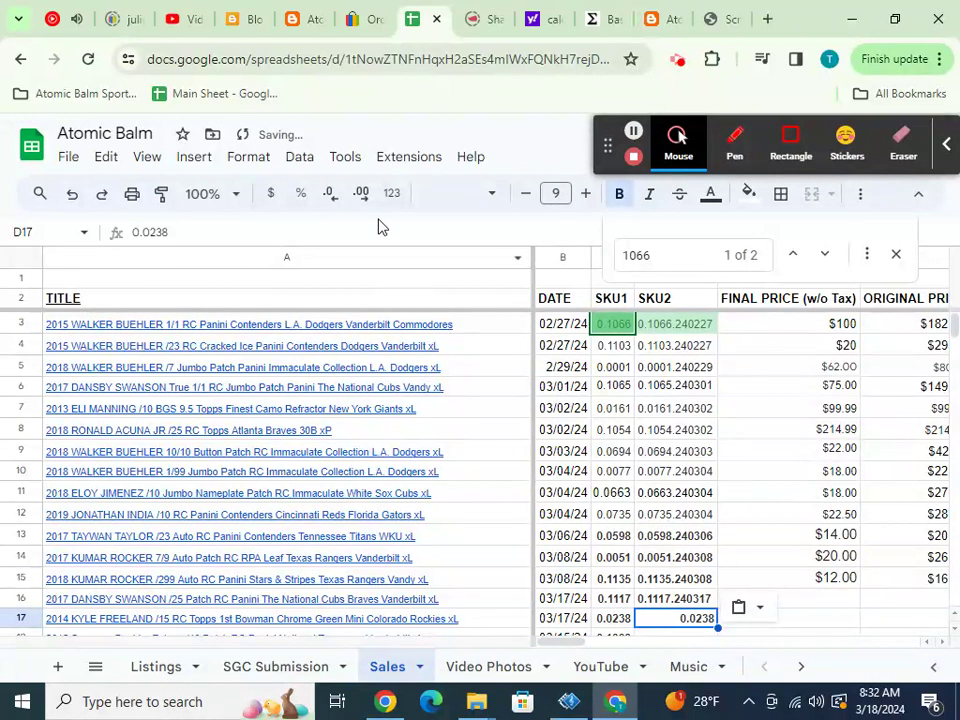
key("Return")
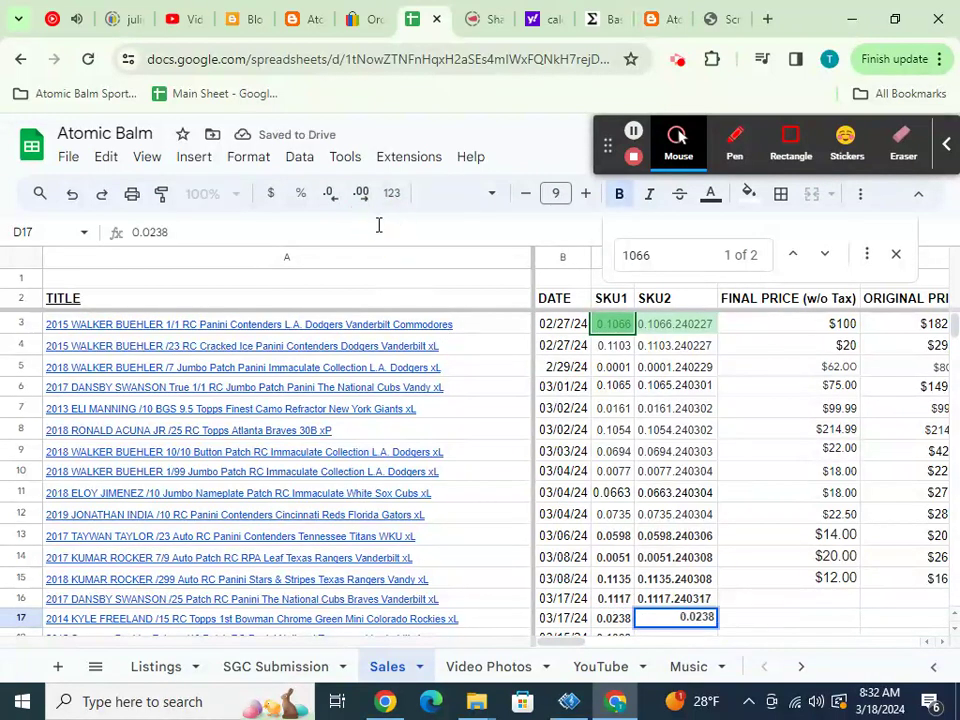
type(".2403")
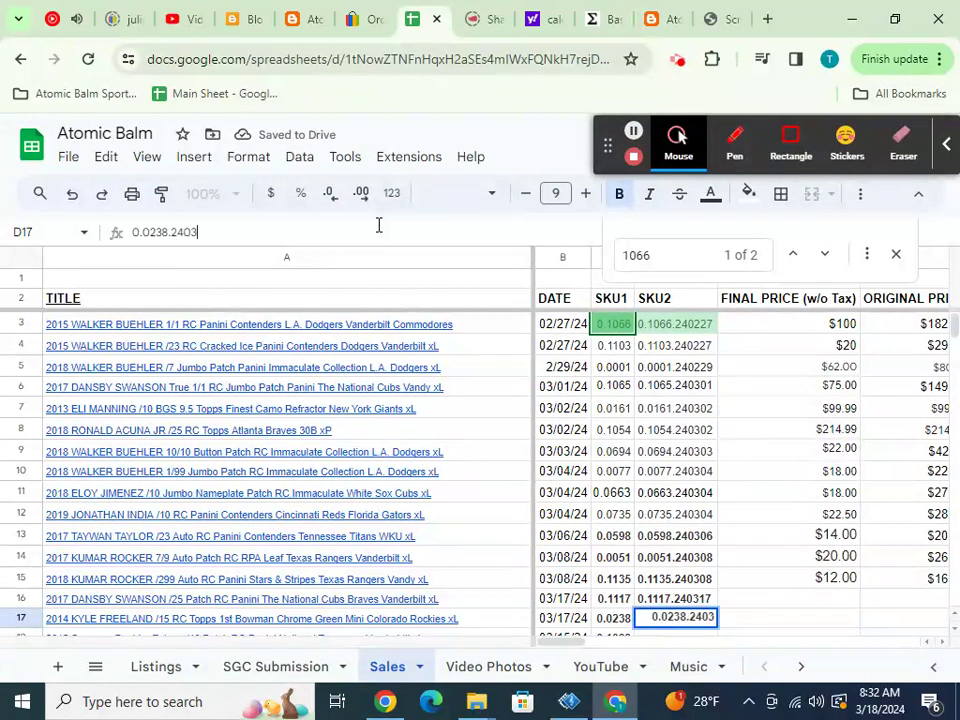
key("Return")
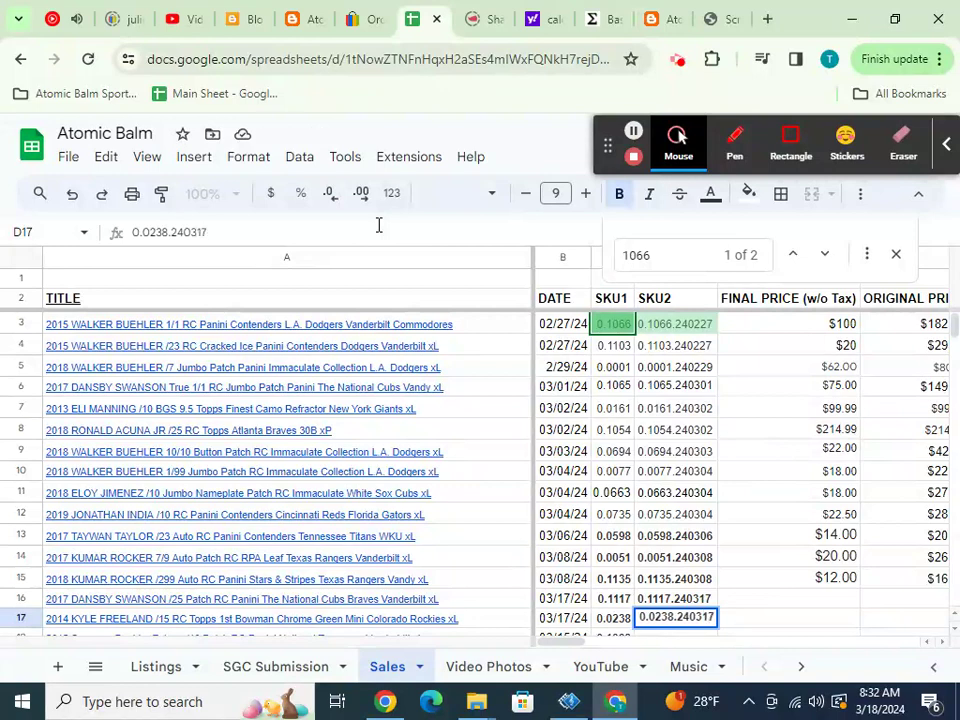
key("Return")
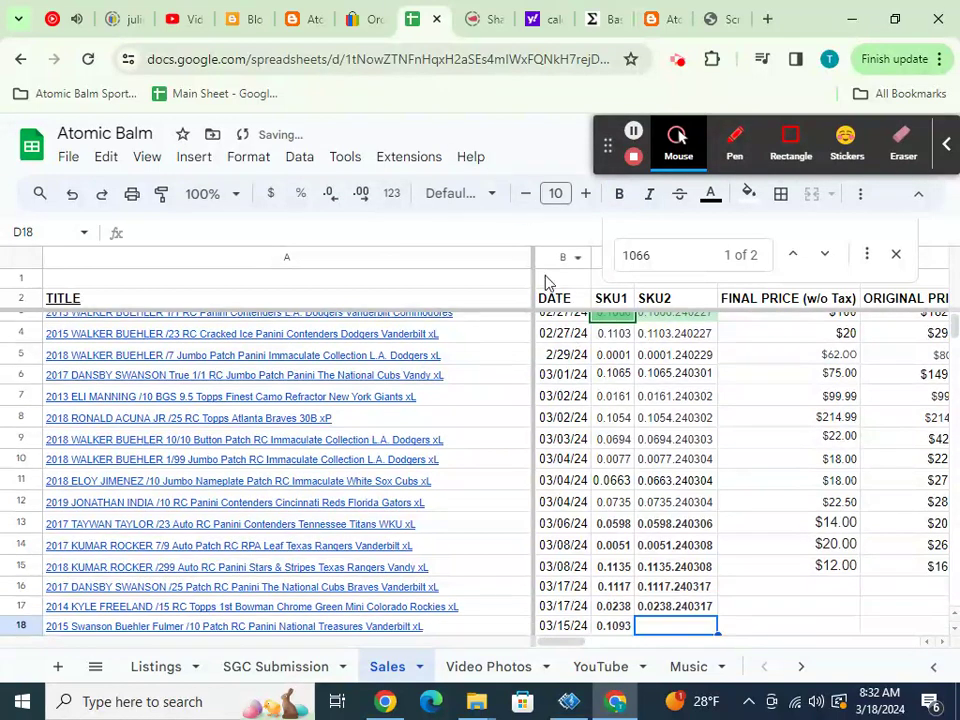
- Copy row 18's SKU1 value into its SKU2 cell and append the sale date to make 0.1093.240315
left_click(614, 626)
key("ctrl+c")
left_click(647, 627)
key("ctrl+v")
left_click(367, 231)
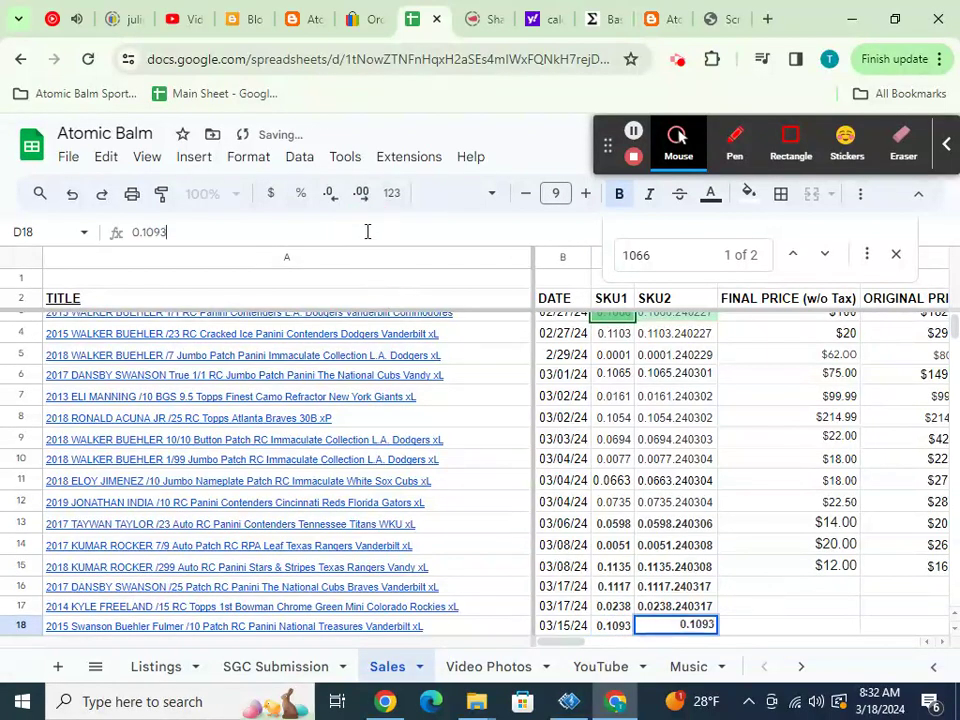
type(".240")
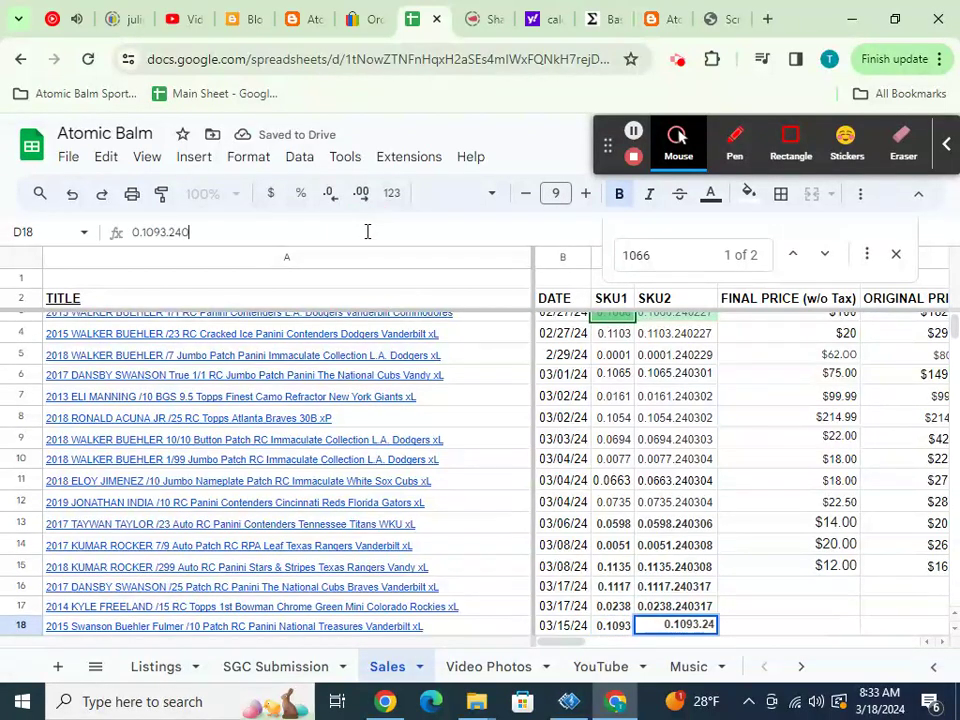
type("315")
key("Return")
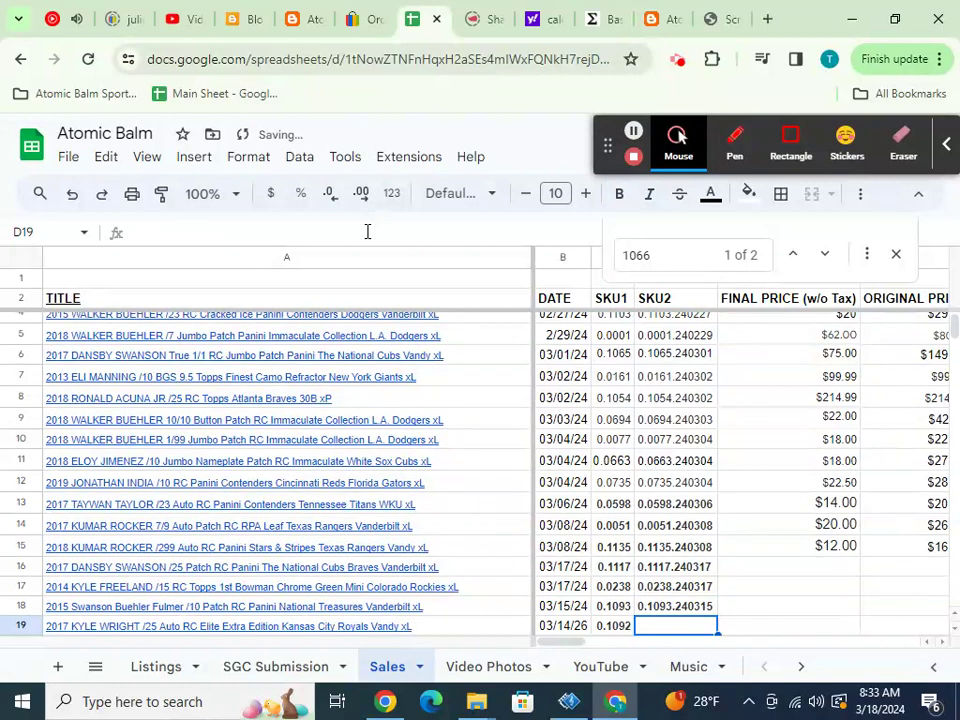
- Copy row 19's SKU1 value into its SKU2 cell and append the date suffix to make 0.1092.240314
left_click(614, 626)
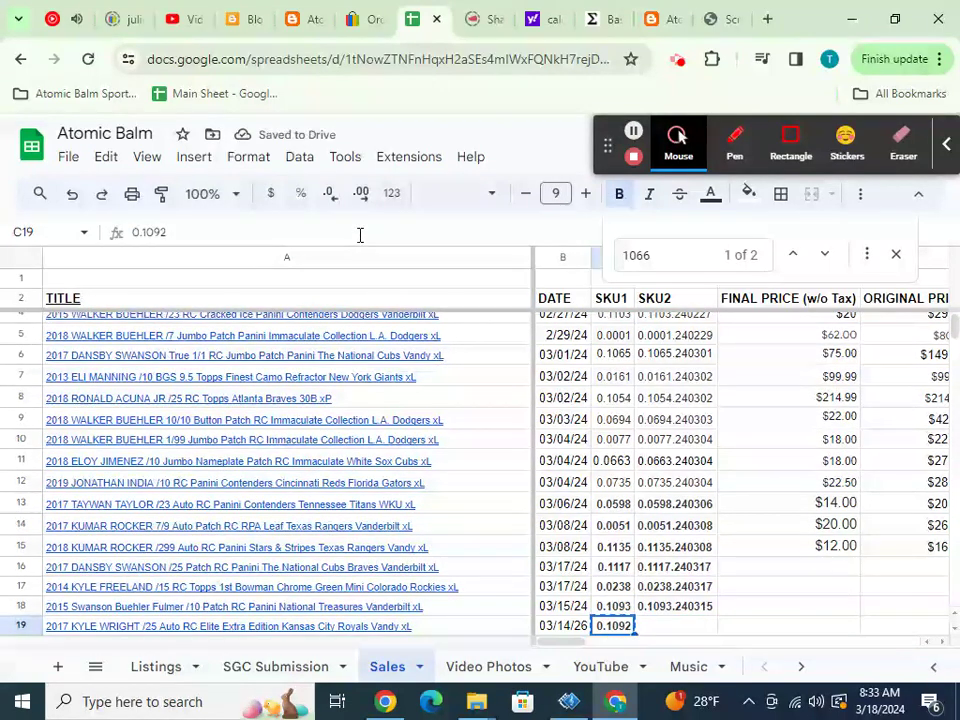
key("ctrl+c")
left_click(651, 632)
left_click(366, 232)
key("ctrl+v")
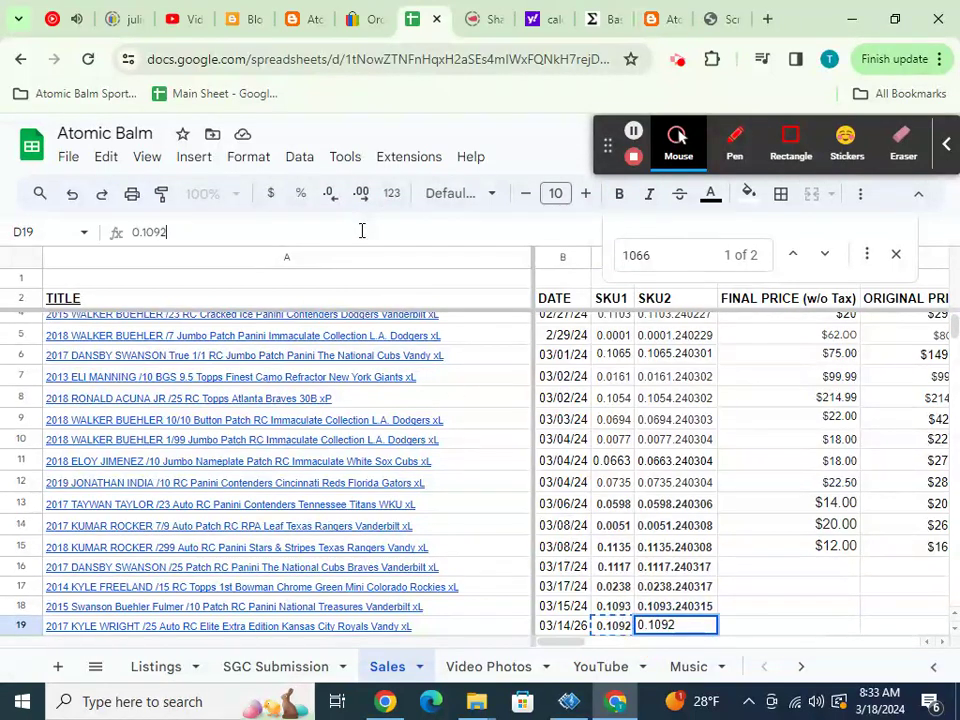
type(".240314")
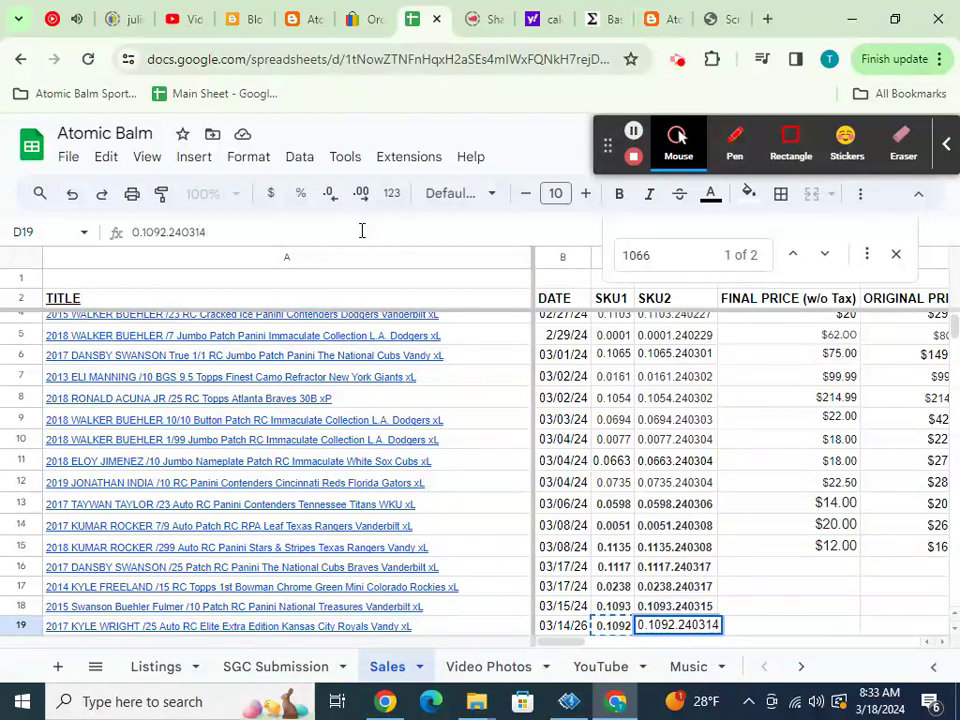
key("Return")
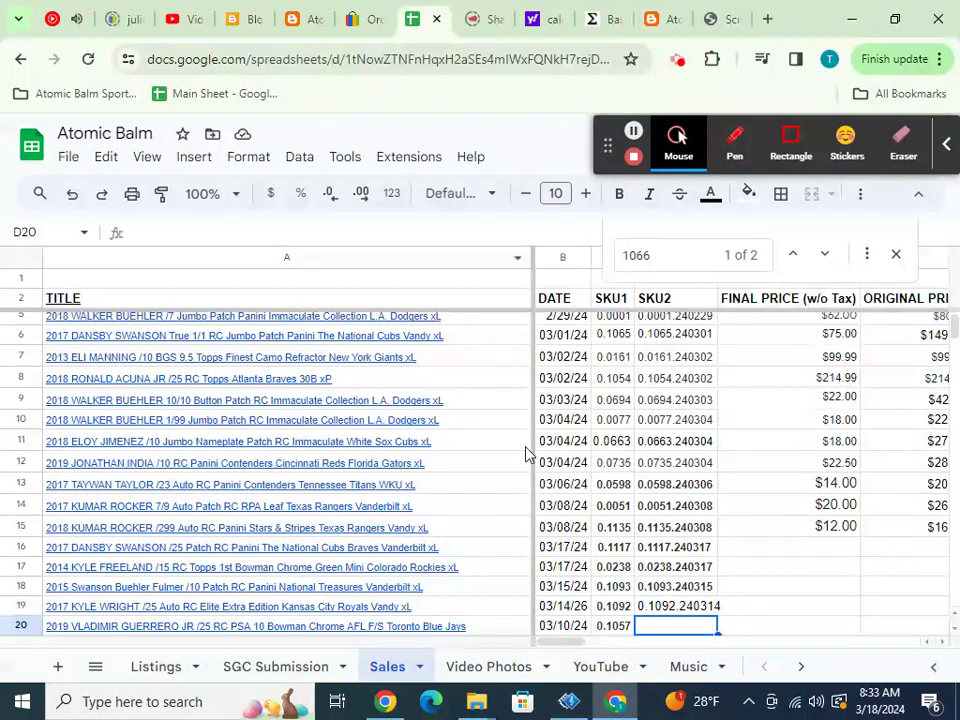
- Copy row 20's SKU1 value into its SKU2 cell and append the sale date to make 0.1057.240310
left_click(604, 627)
key("ctrl+c")
left_click(646, 626)
key("ctrl+v")
left_click(362, 231)
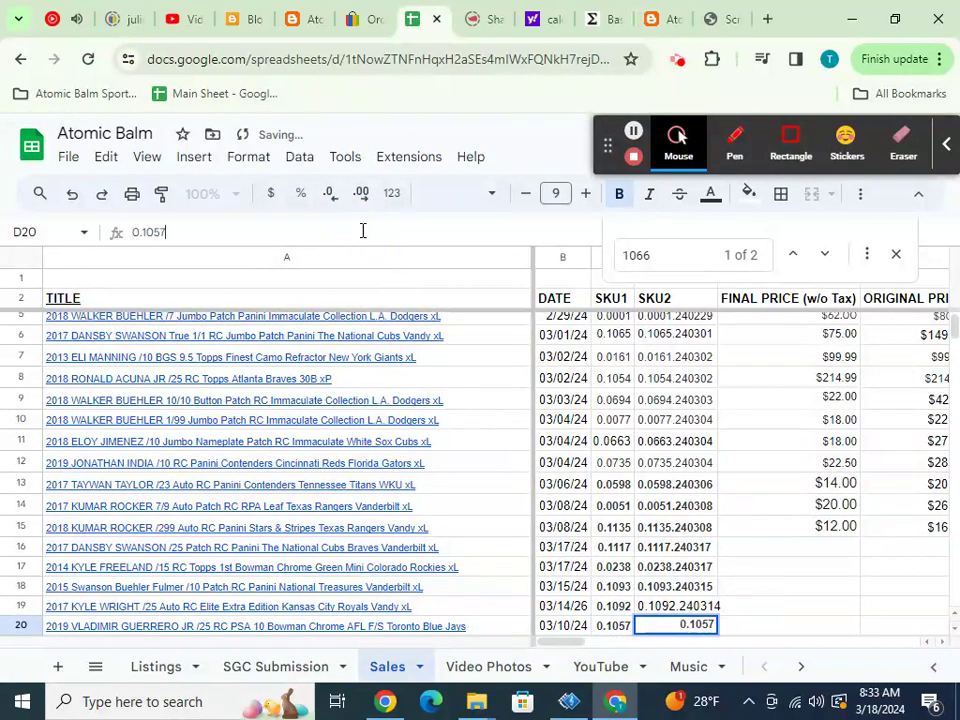
type(".")
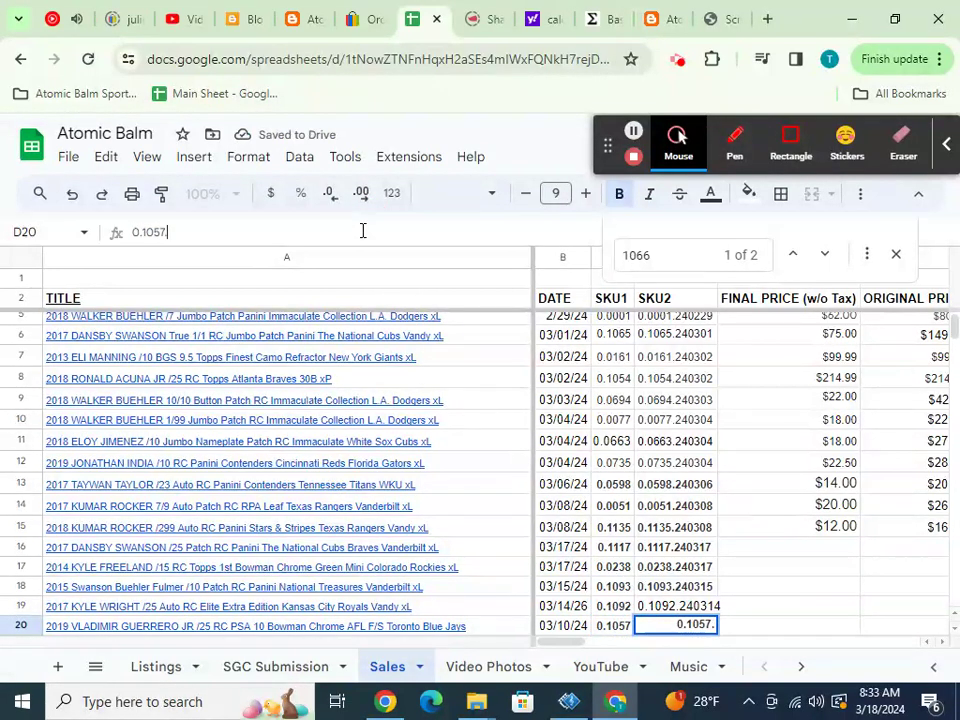
type("2403")
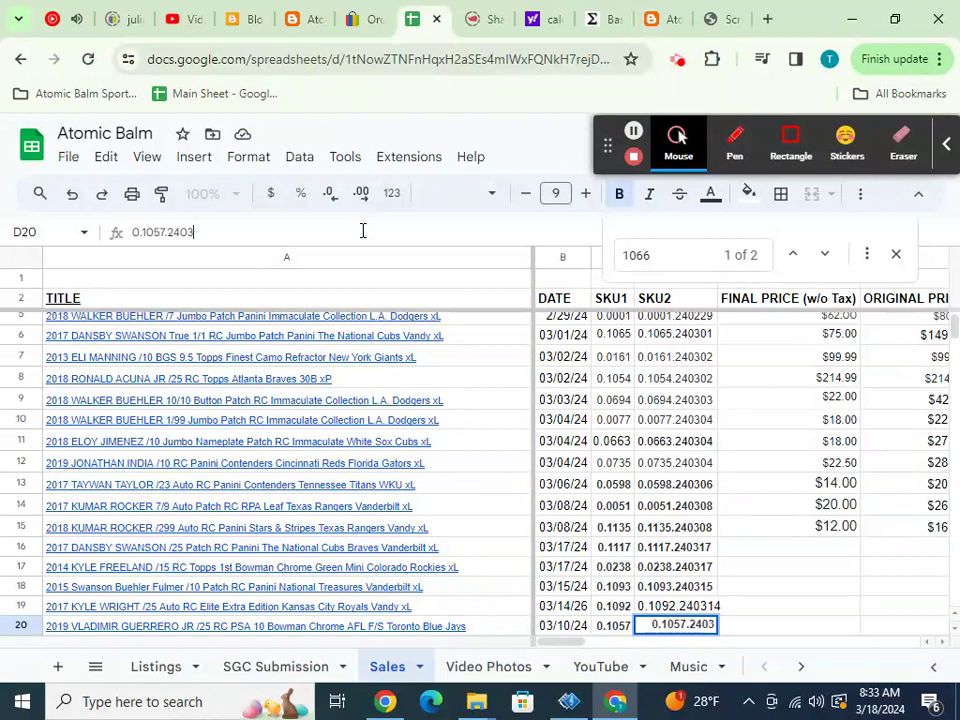
type("10")
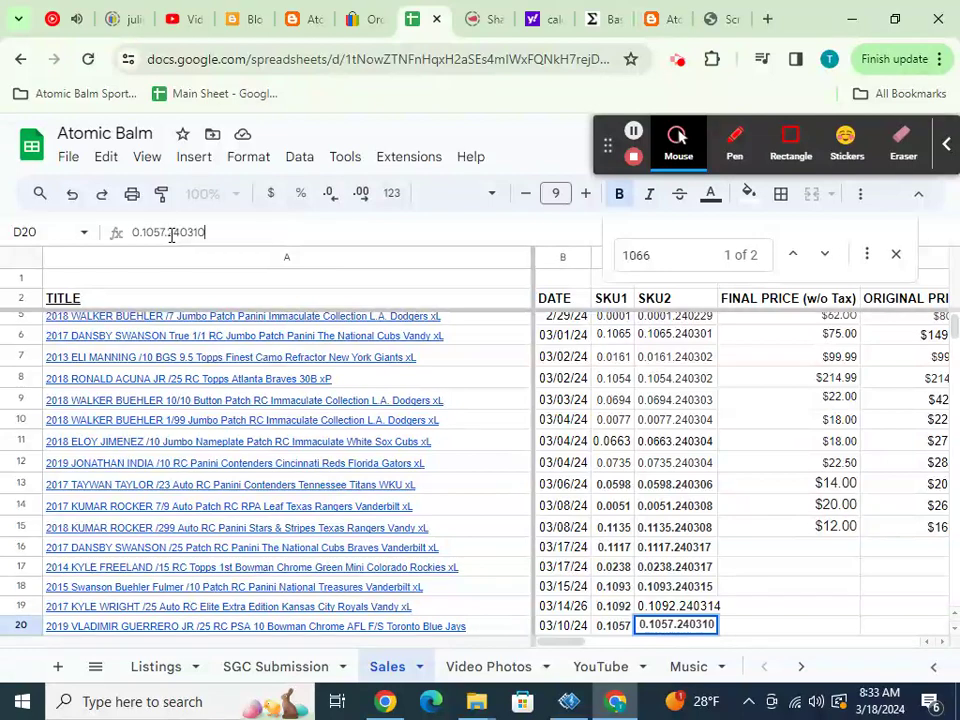
left_click_drag(166, 232, 225, 235)
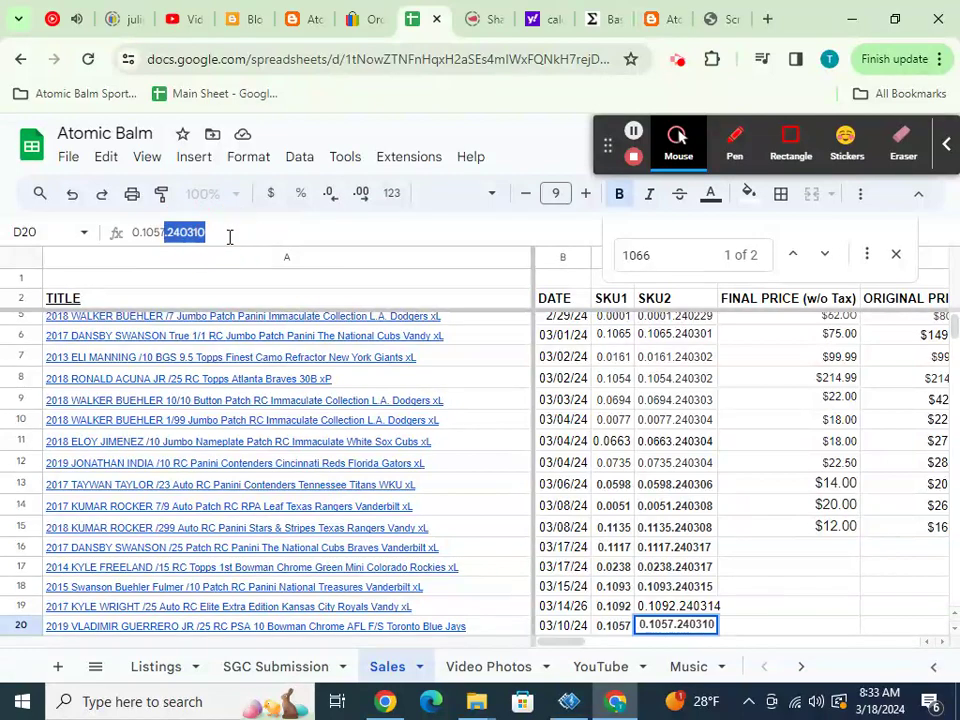
key("Return")
- Copy the SKU1 values of rows 21 to 34 into the matching SKU2 cells
scroll(540, 439, "down", 2)
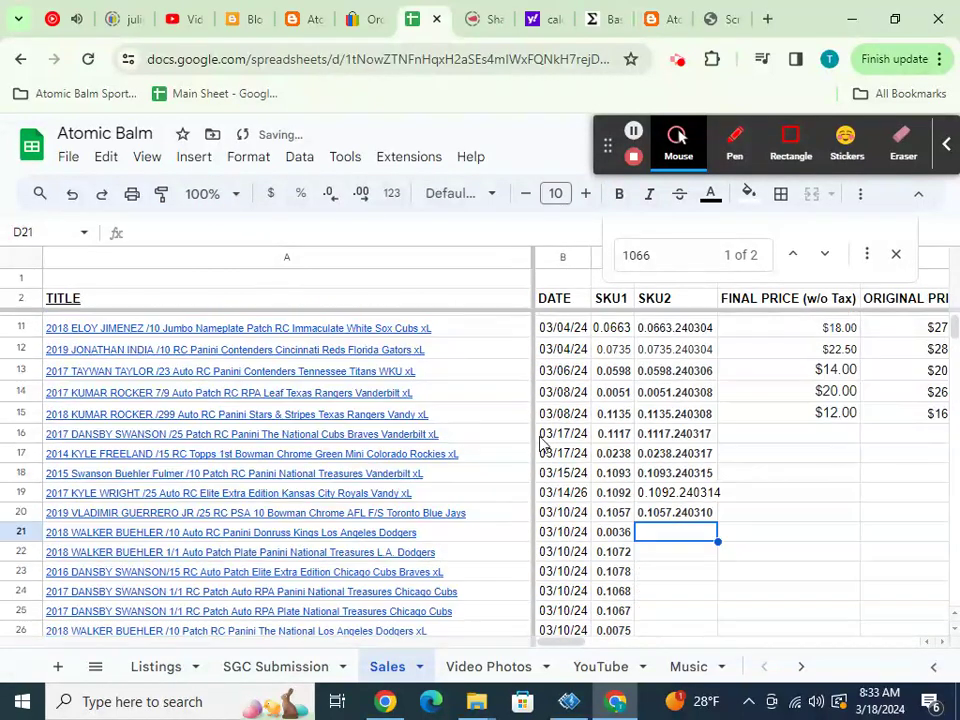
left_click(609, 536)
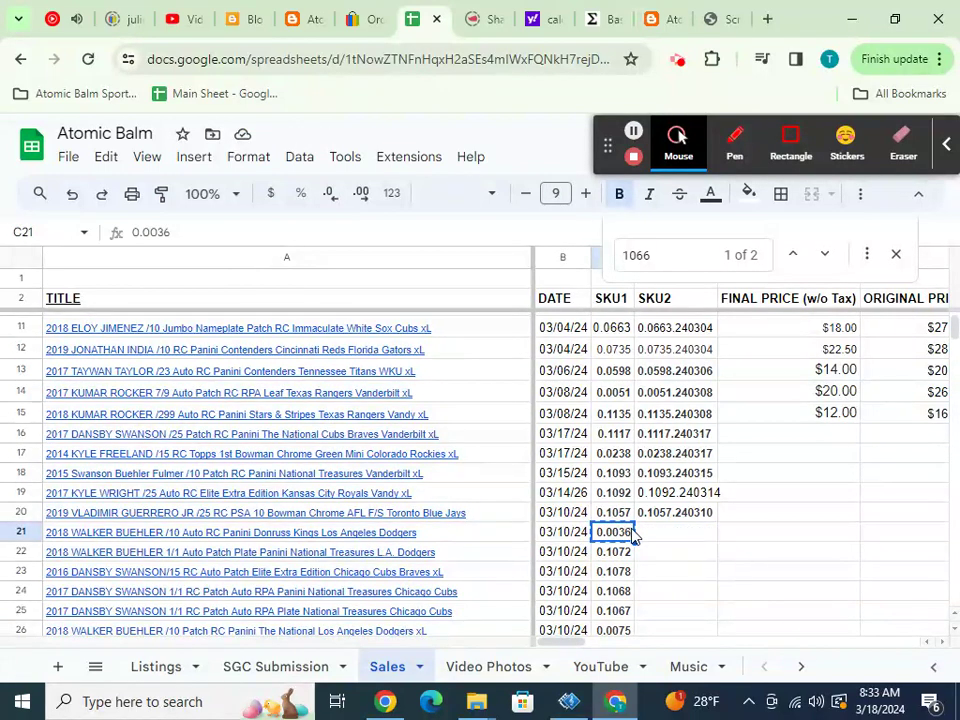
left_click_drag(625, 537, 614, 572)
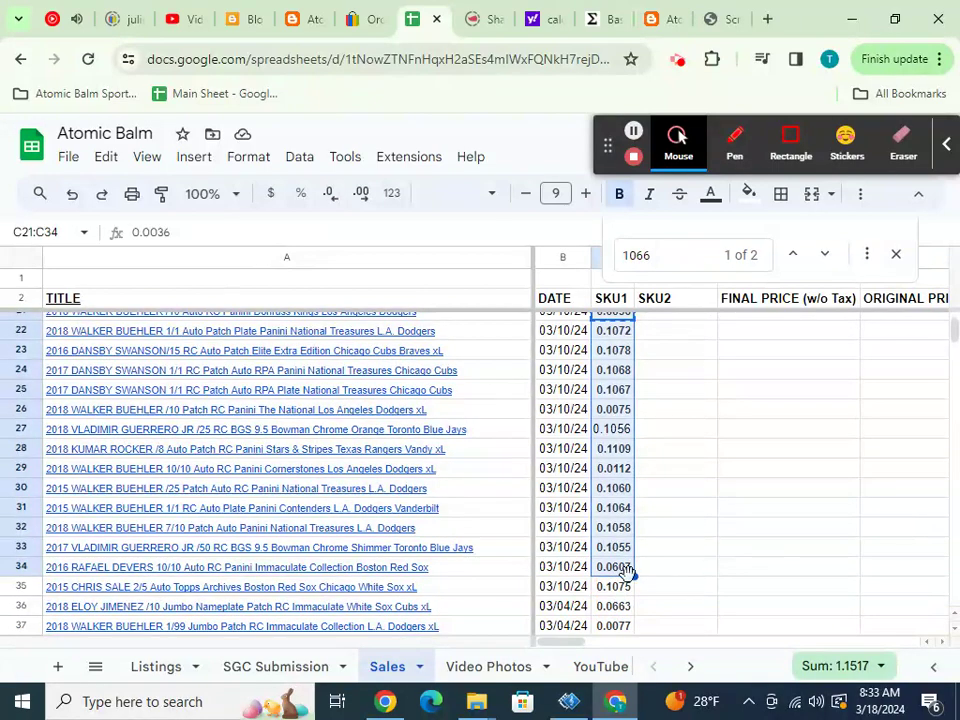
scroll(648, 516, "up", 5)
left_click(658, 594)
key("ctrl+v")
- Copy row 35's SKU1 value, 0.1075, into its SKU2 cell
scroll(658, 596, "down", 5)
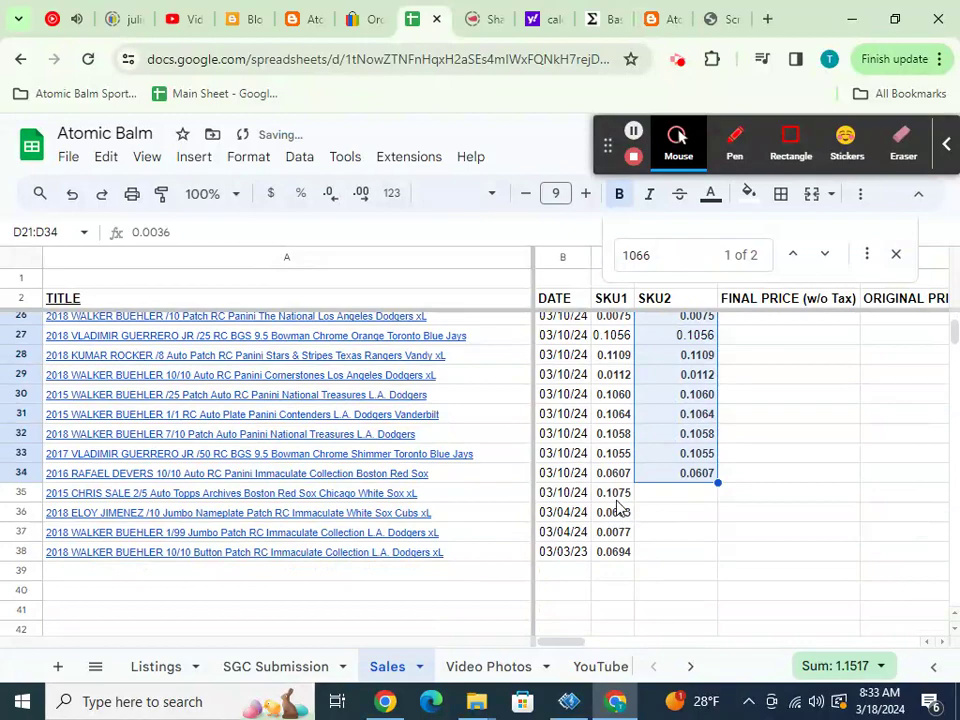
left_click(618, 500)
key("ctrl+c")
left_click(638, 500)
key("ctrl+v")
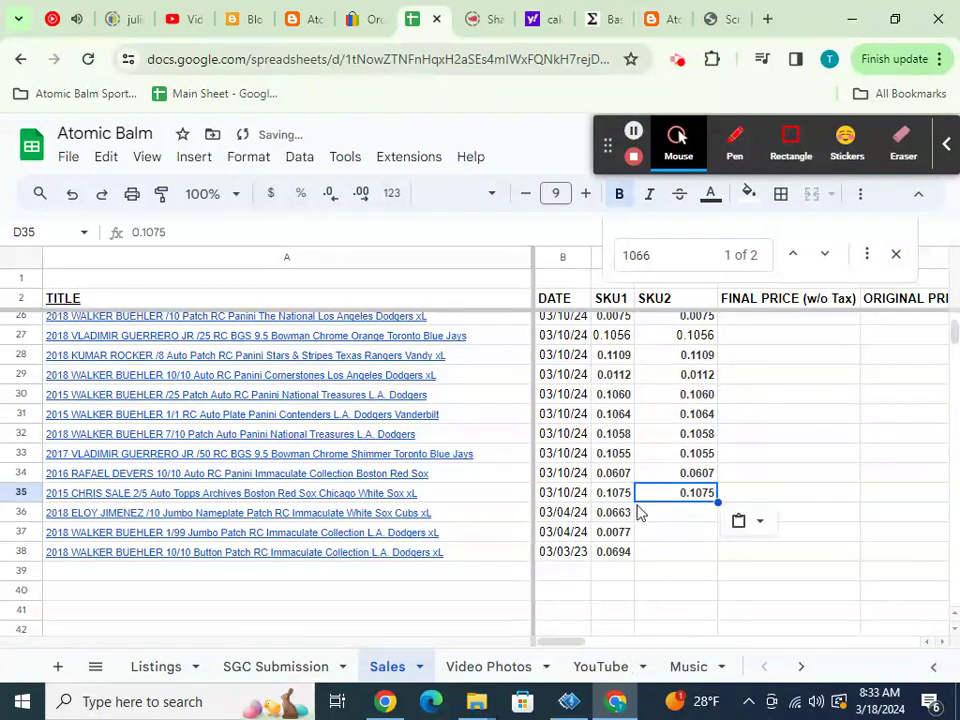
- Append the sale date to row 21's SKU2 value to make 0.0036.240310, and copy the .240310 suffix
scroll(632, 515, "up", 7)
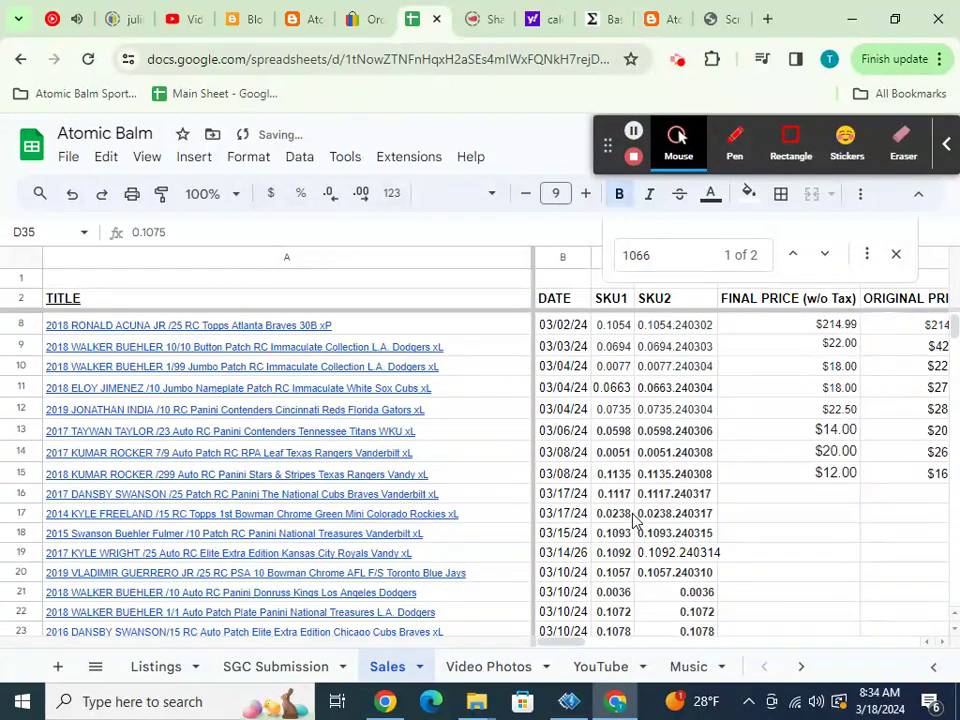
left_click(663, 594)
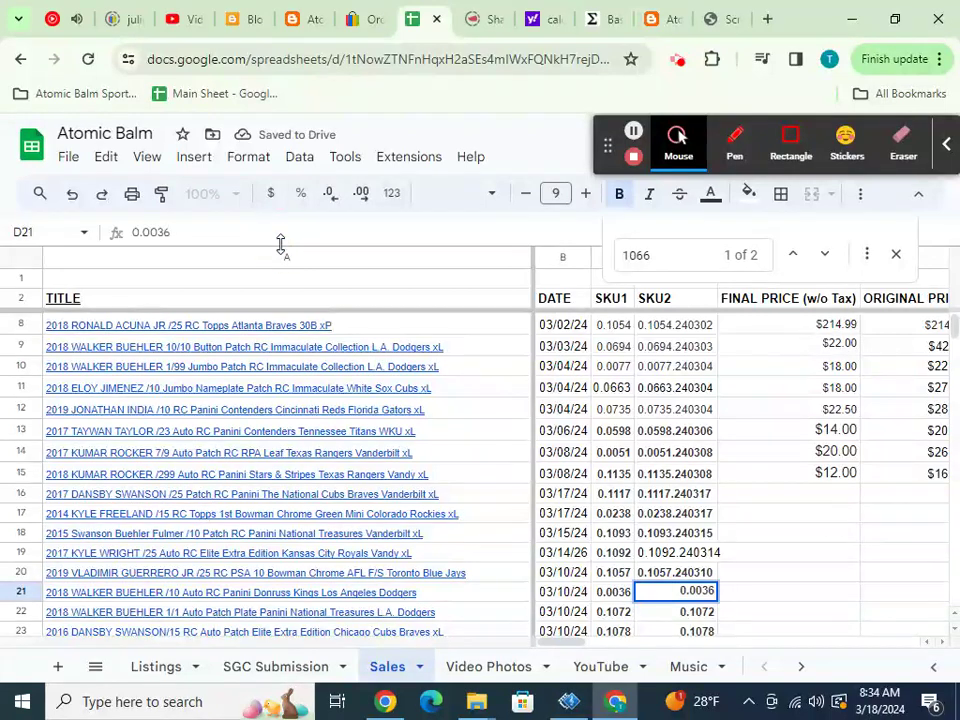
type(".24")
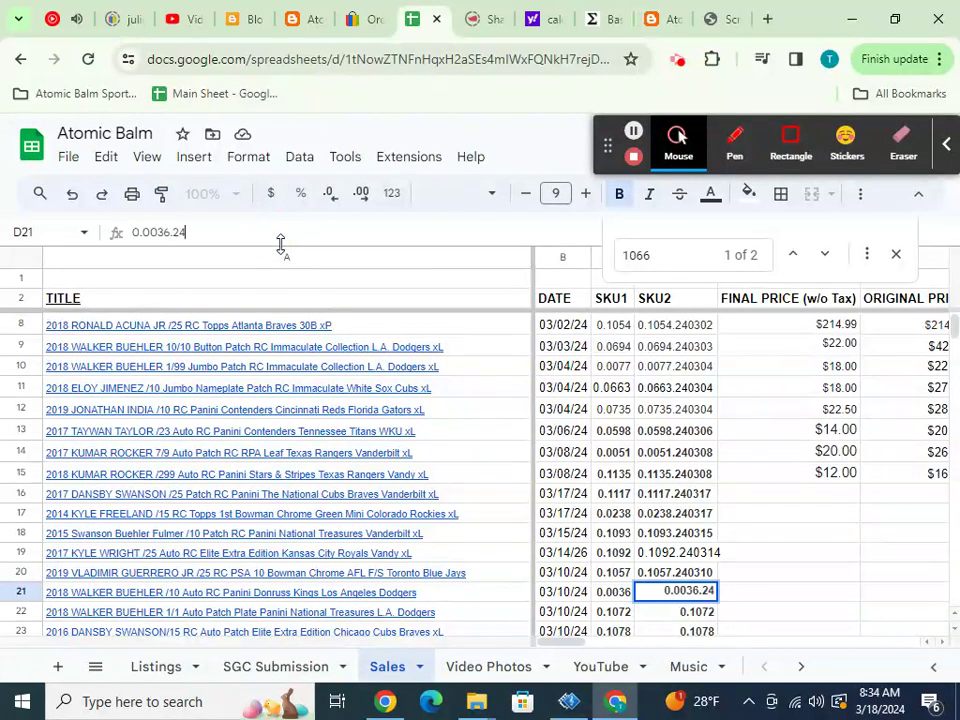
type("0310")
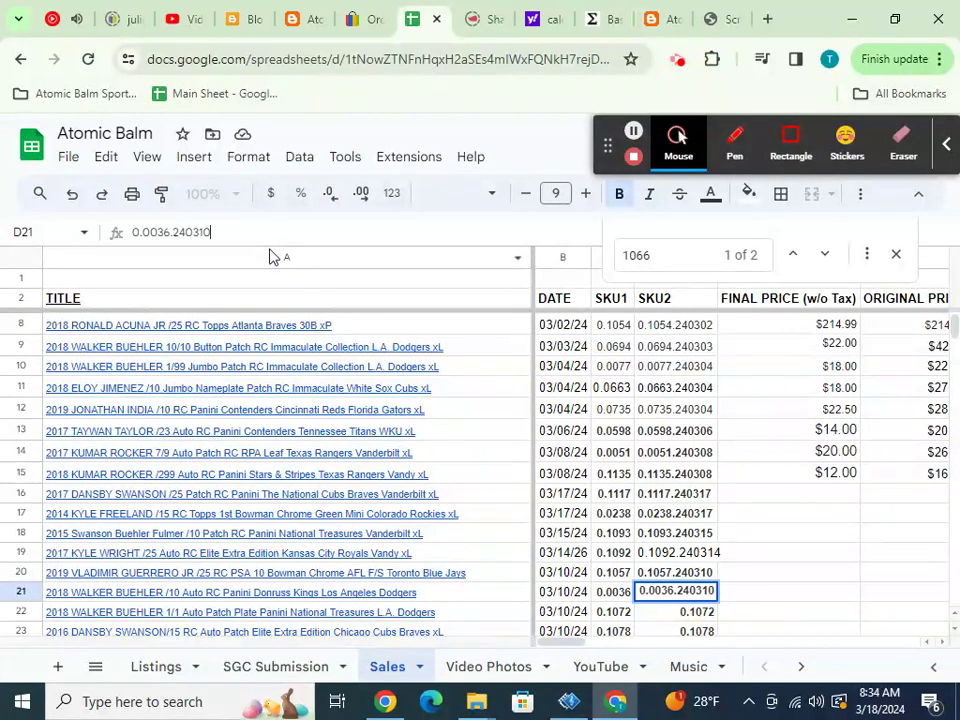
left_click_drag(171, 232, 236, 242)
key("ctrl+c")
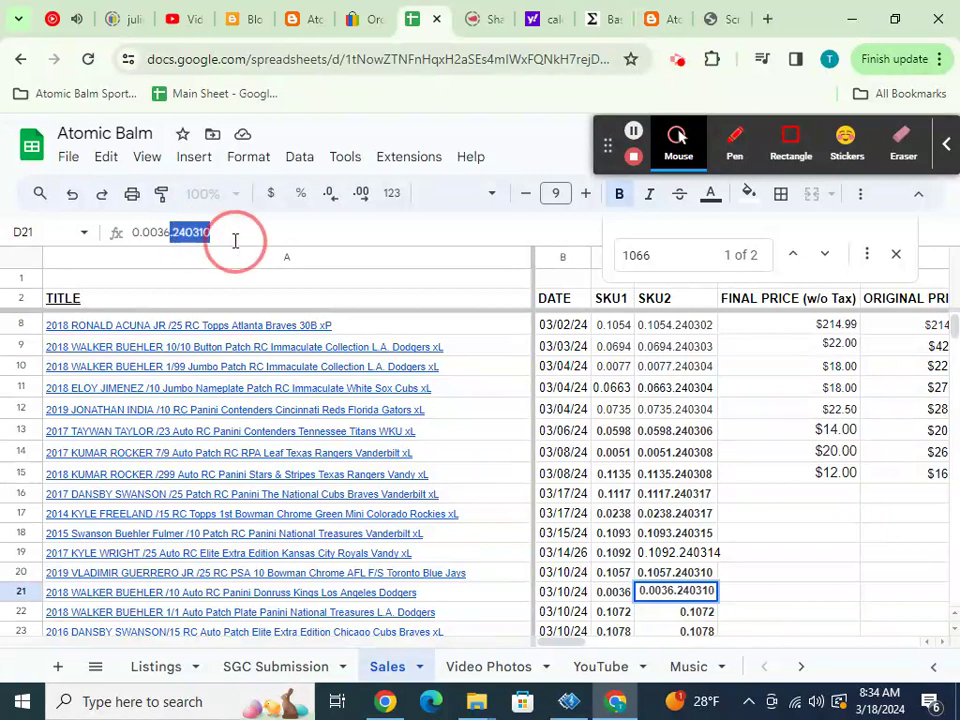
- Append the copied .240310 suffix to the SKU2 values in rows 22 and 23, making 0.1072.240310 and 0.1078.240310
left_click(714, 618)
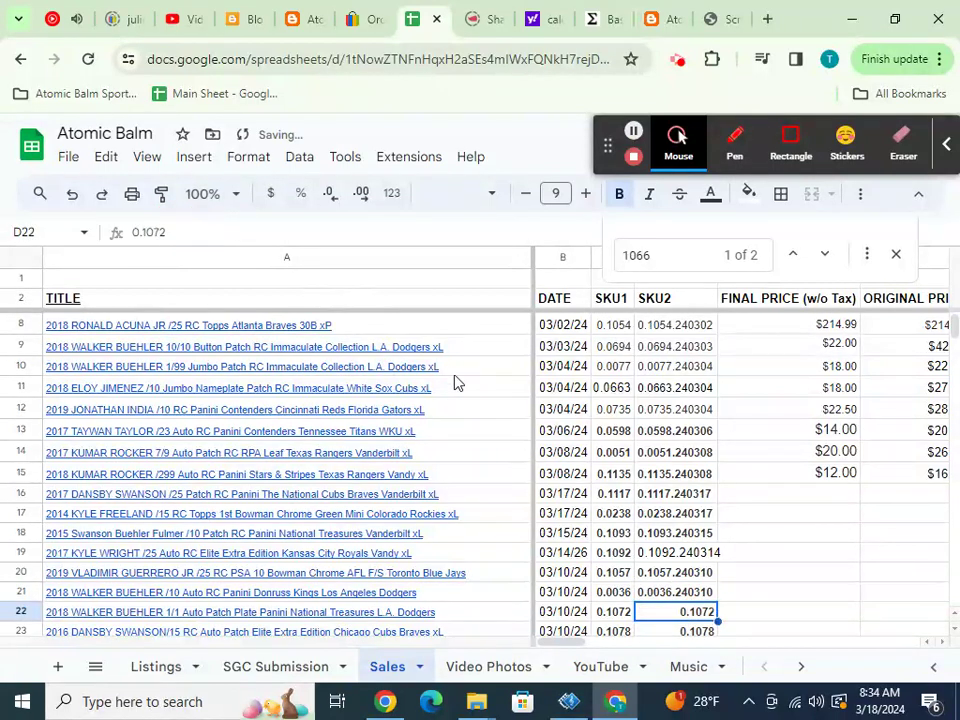
left_click(366, 238)
key("ctrl+v")
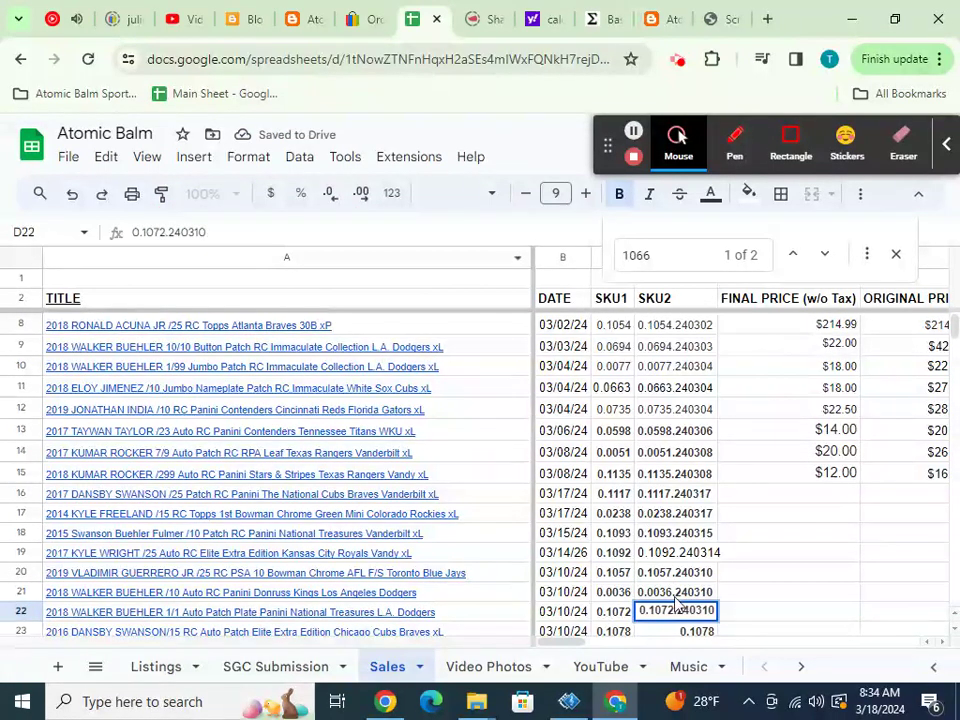
left_click(677, 632)
left_click(354, 234)
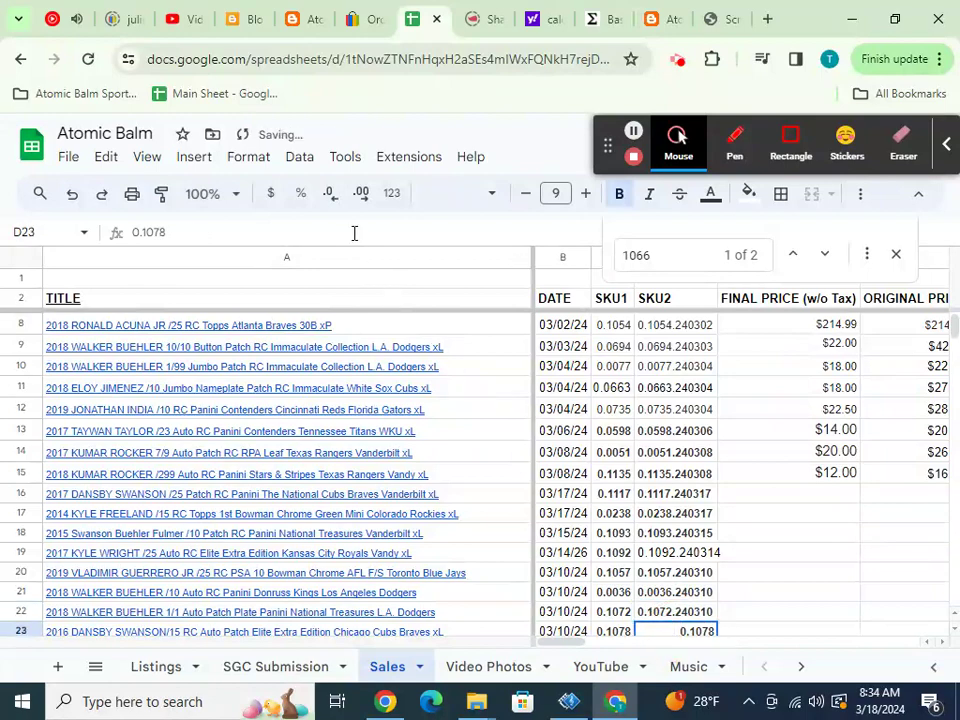
key("ctrl+v")
- Append the copied .240310 suffix to the SKU2 values in rows 24 and 25, making 0.1068.240310 and 0.1067.240310
scroll(508, 366, "down", 3)
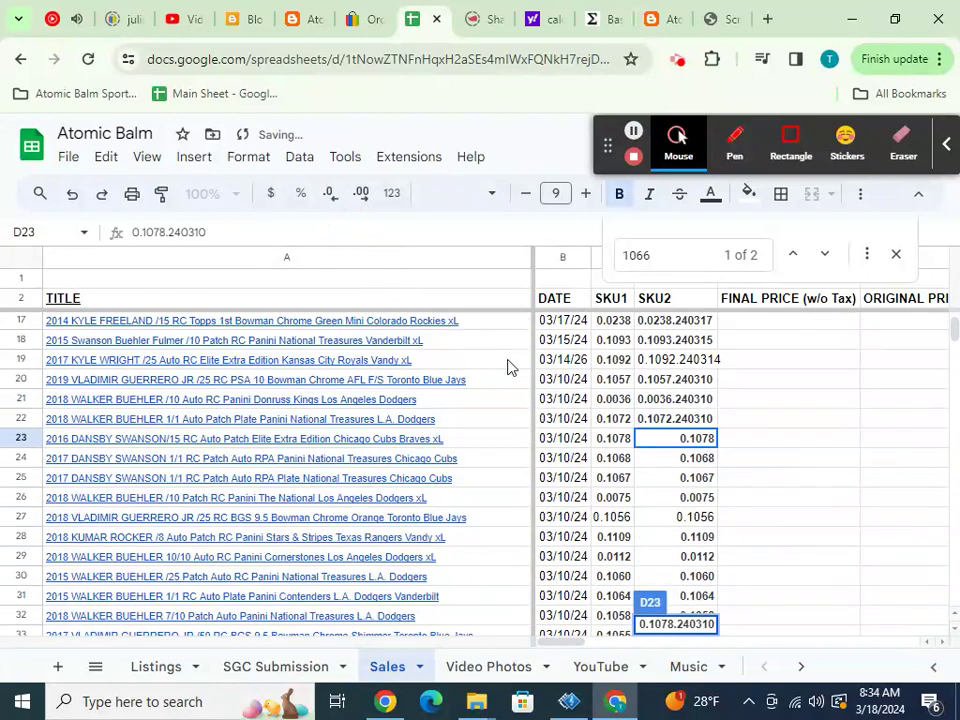
left_click(672, 459)
left_click(345, 236)
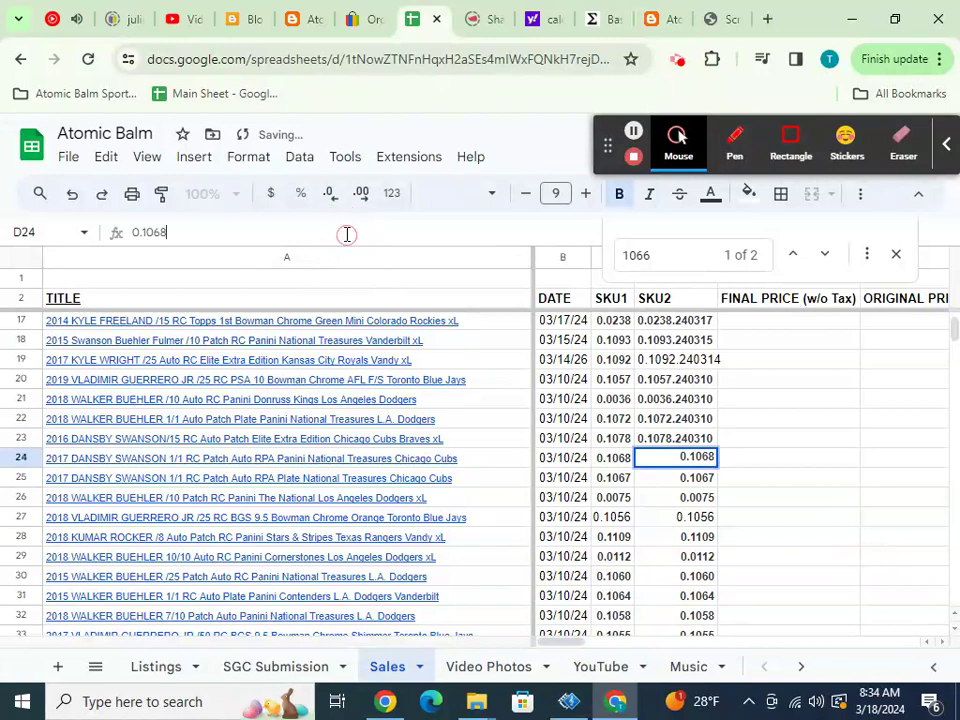
key("ctrl+v")
left_click(664, 478)
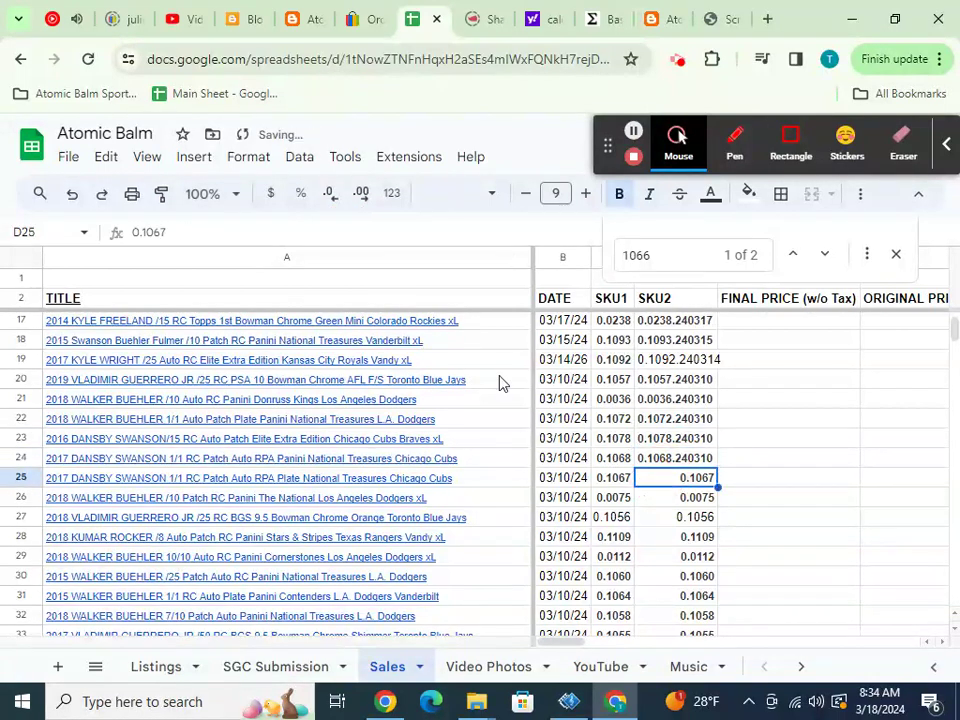
left_click(368, 232)
key("ctrl+v")
- Append the copied .240310 suffix to the SKU2 values in rows 26 and 27, making 0.0075.240310 and 0.1056.240310
left_click(650, 497)
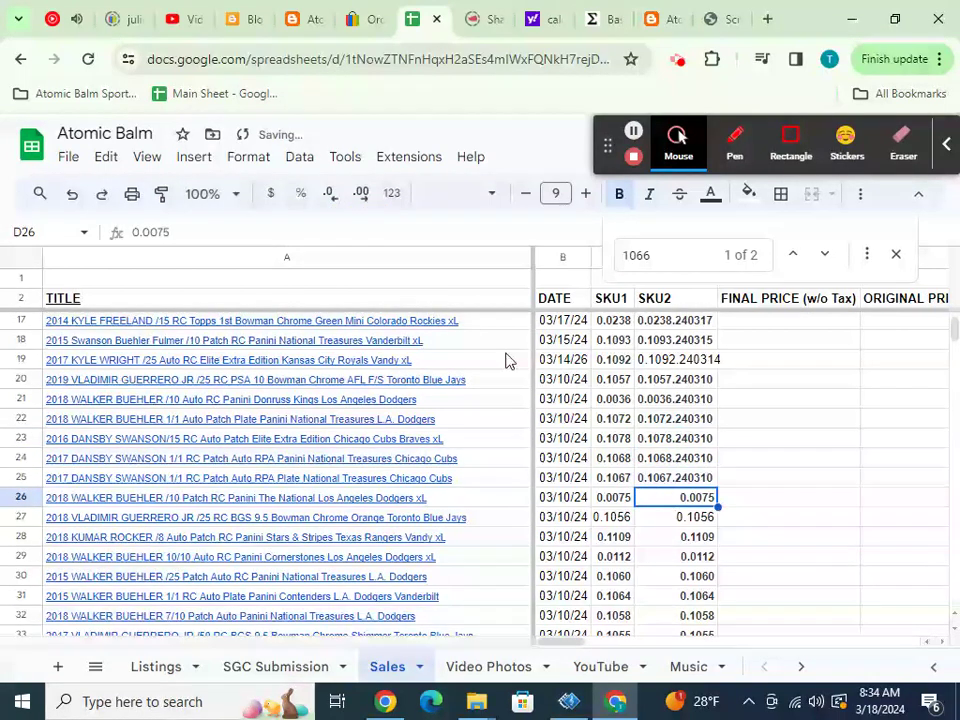
left_click(386, 234)
key("ctrl+v")
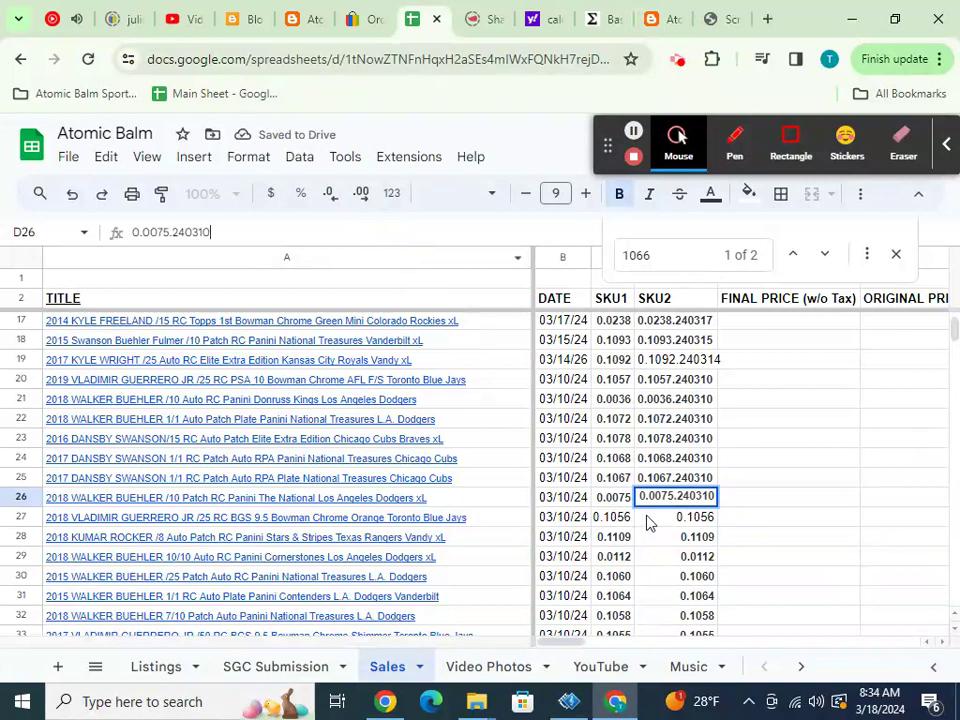
left_click(648, 520)
left_click(394, 235)
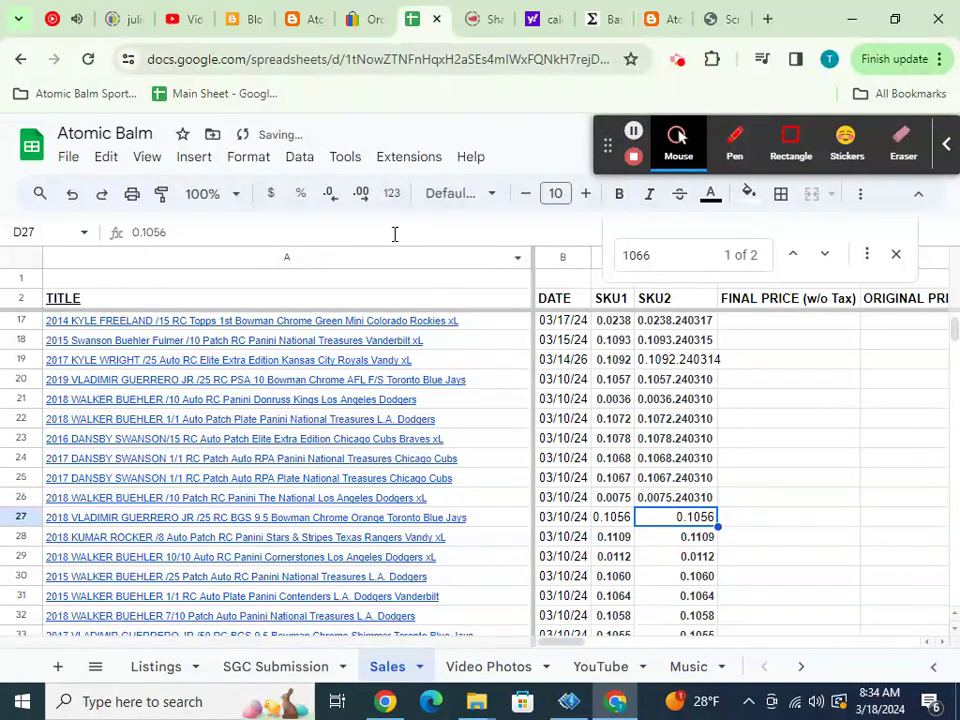
key("ctrl+v")
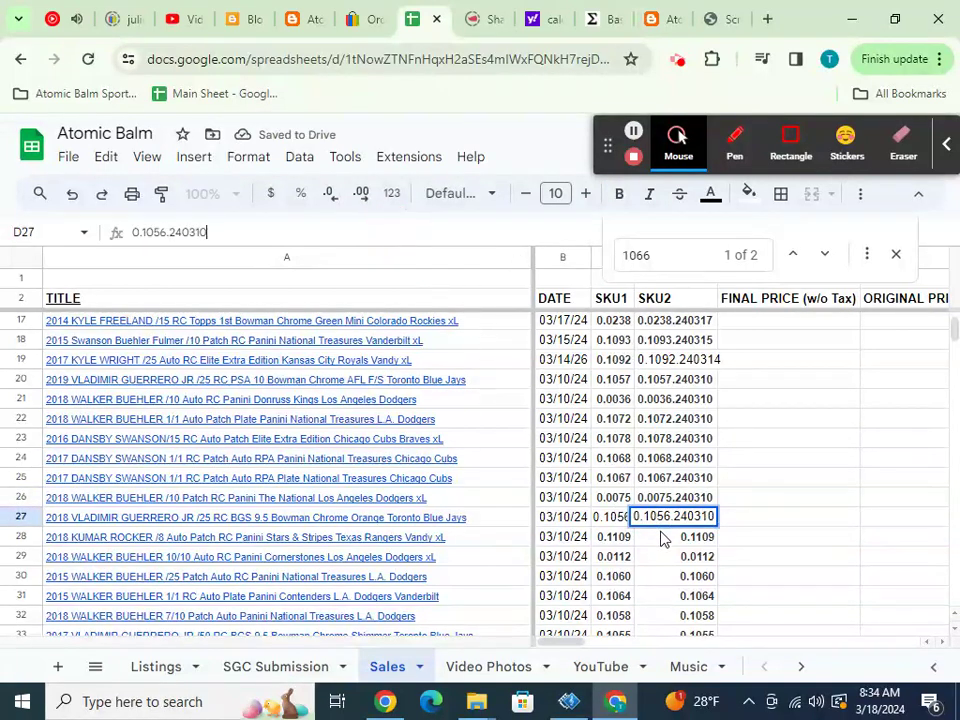
- Append the copied .240310 suffix to the SKU2 values in rows 28 and 29, making 0.1109.240310 and 0.0112.240310
left_click(660, 540)
left_click(376, 232)
key("ctrl+v")
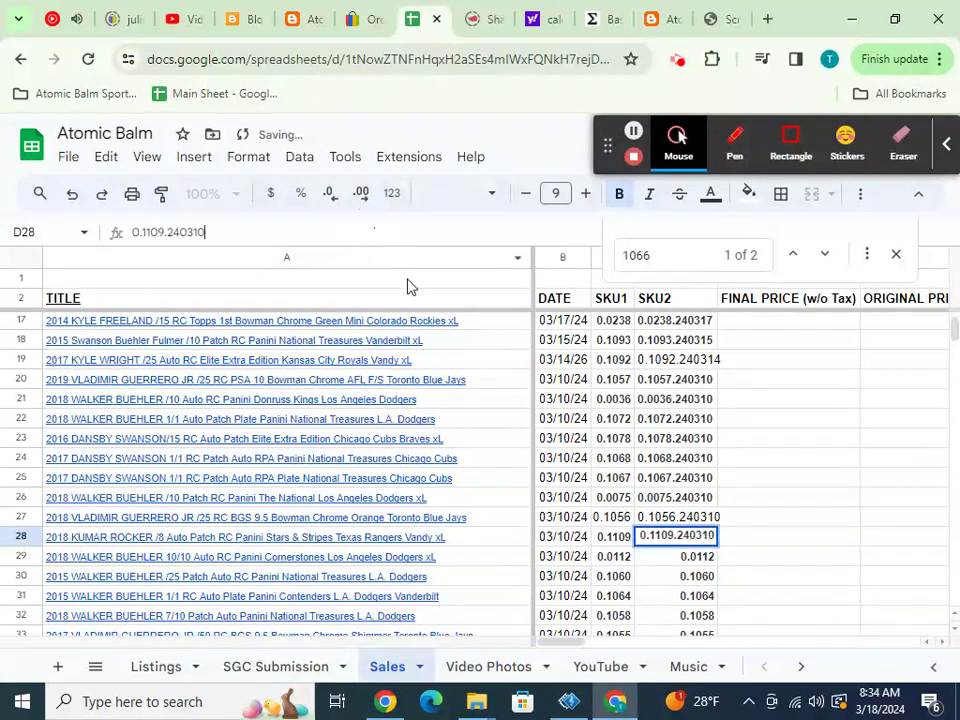
left_click(648, 559)
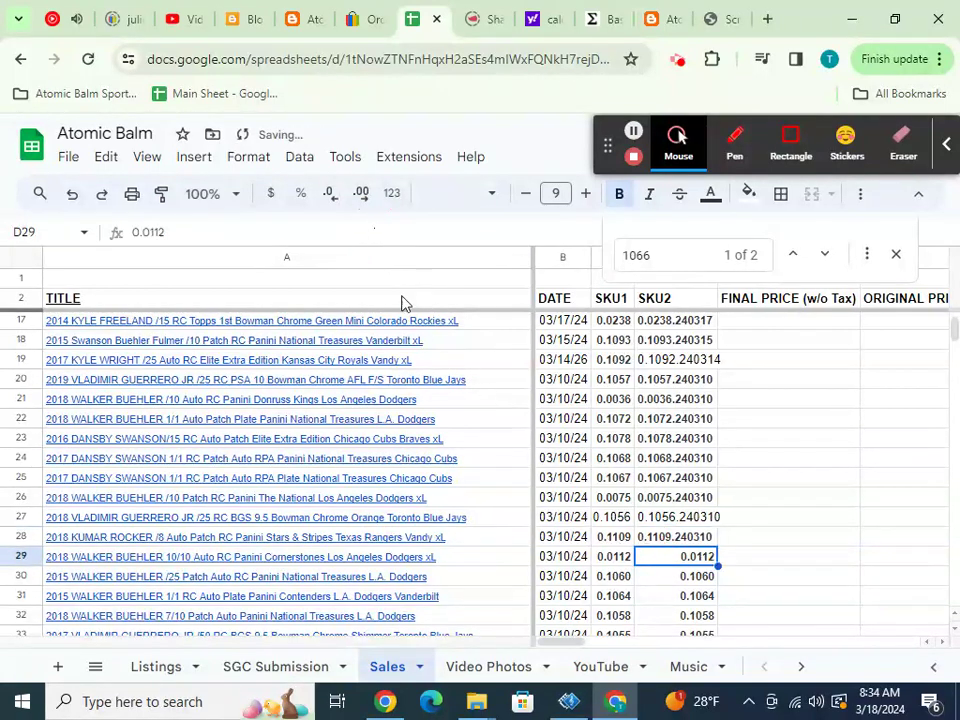
left_click(363, 232)
key("ctrl+v")
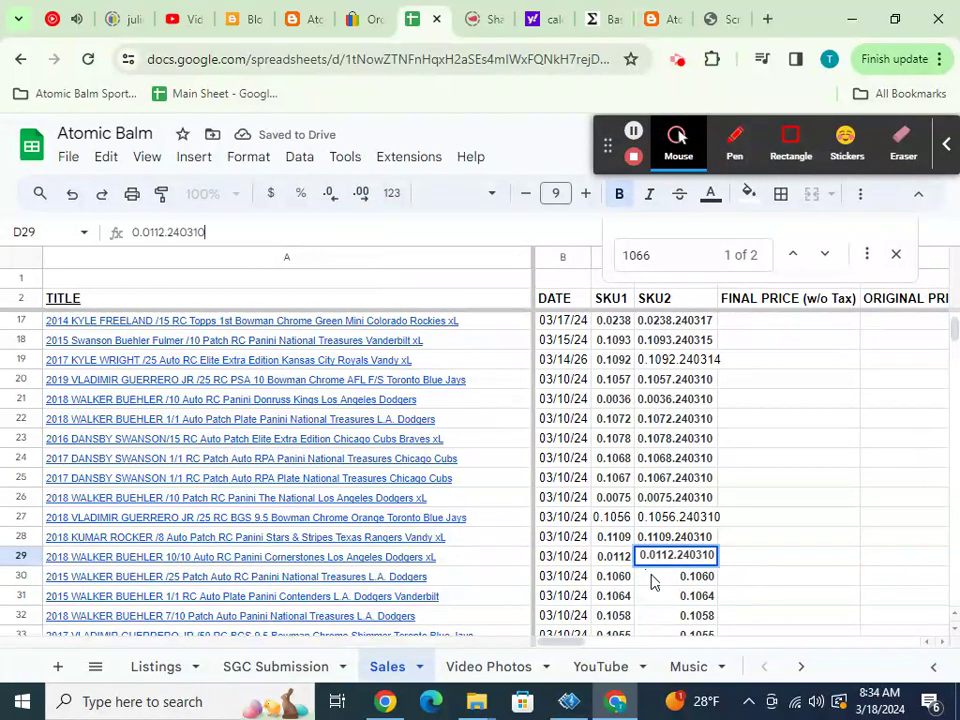
- Append the copied .240310 suffix to the SKU2 values in rows 30 and 31, making 0.106.240310 and 0.1064.240310
left_click(652, 578)
left_click(407, 232)
key("ctrl+v")
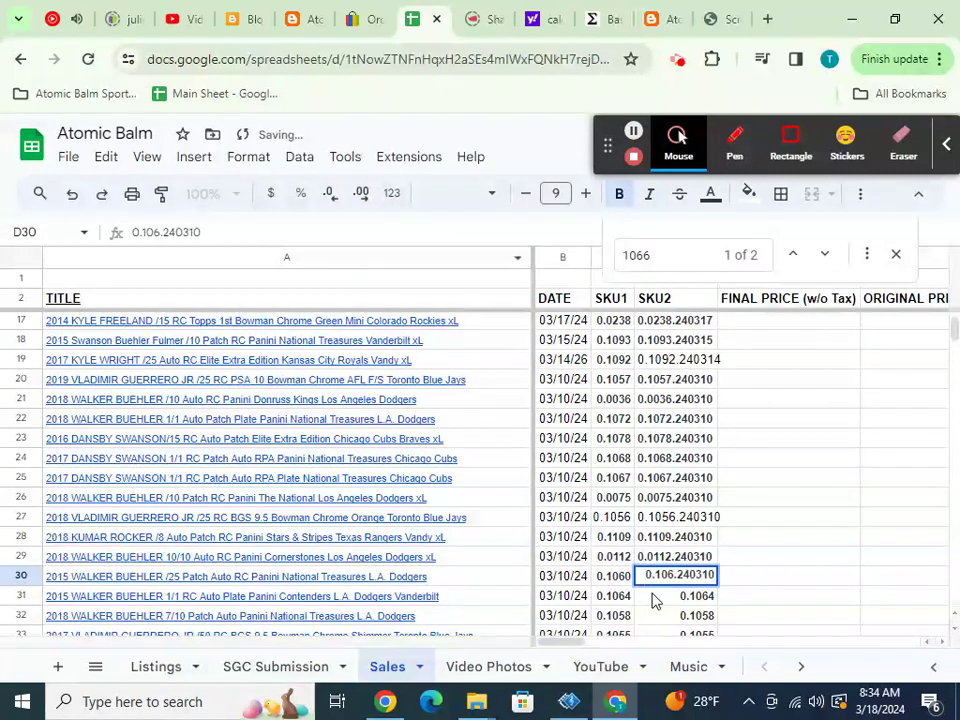
left_click(655, 598)
left_click(384, 233)
key("ctrl+v")
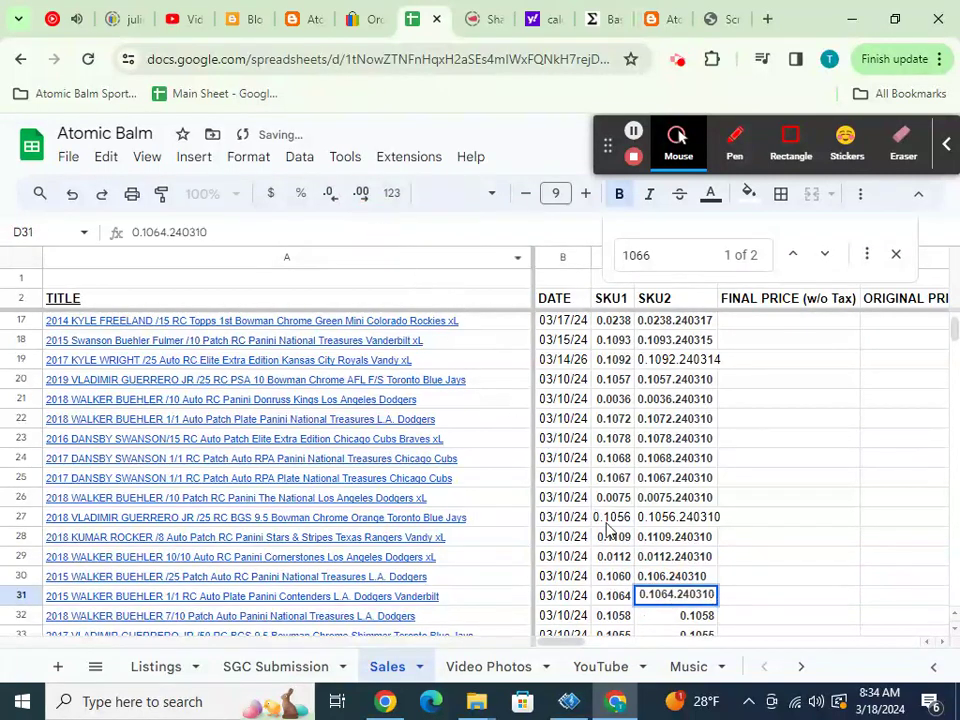
- Append the .240310 suffix to the SKU2 values in rows 32 and 33, making 0.1058.240310 and 0.1055.240310
left_click(651, 617)
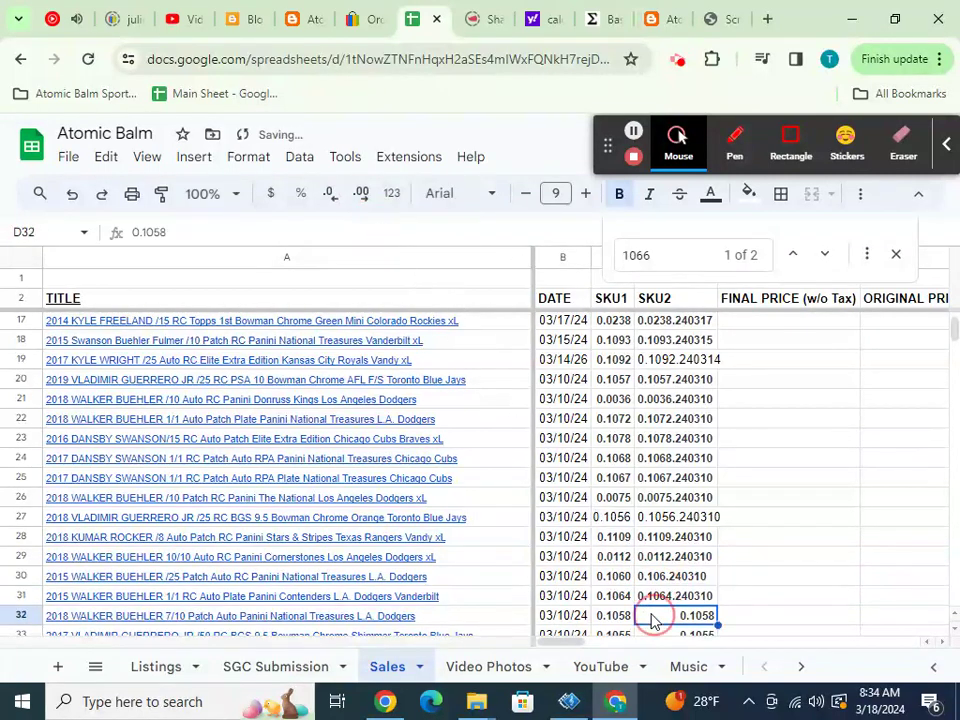
left_click(405, 232)
type(".240310")
scroll(575, 405, "down", 1)
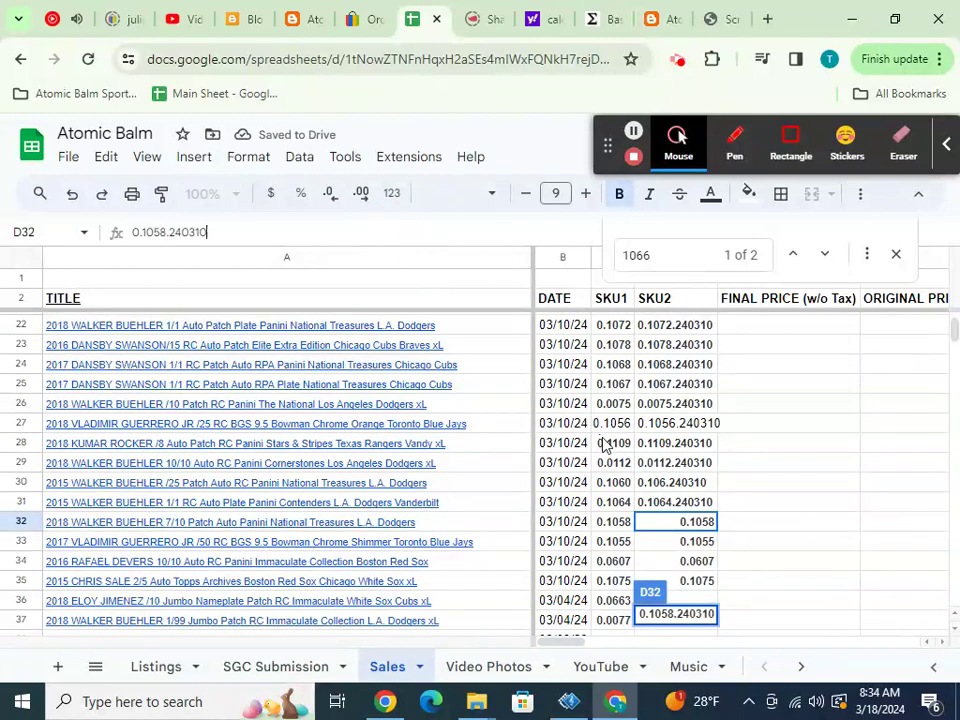
left_click(664, 542)
left_click(416, 232)
type(".240310")
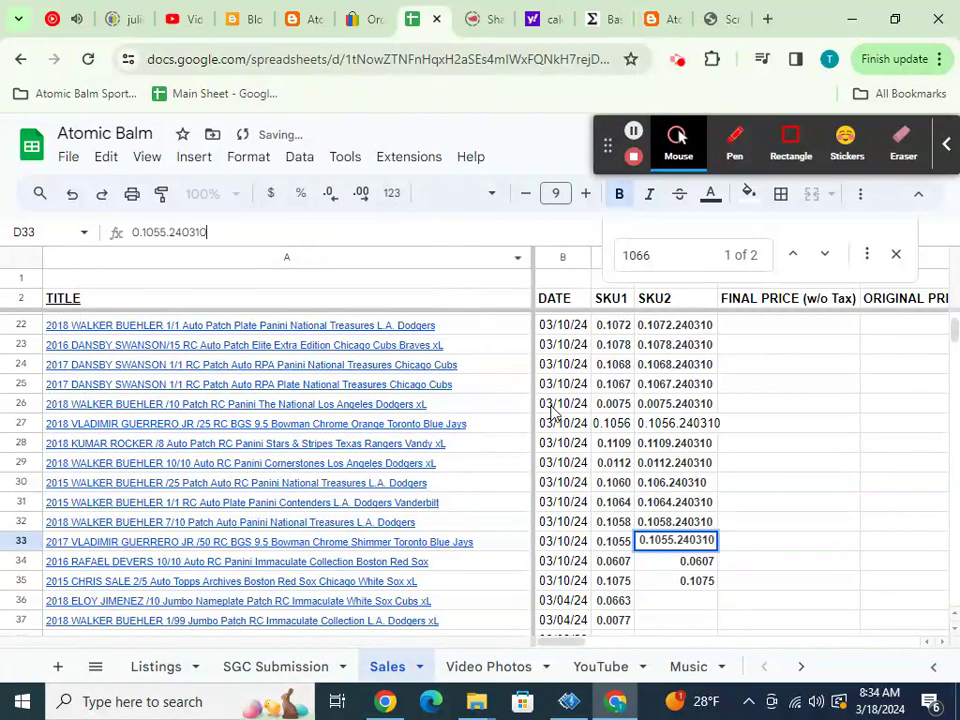
- Append the .240310 suffix to row 34's SKU2 value to make 0.0607.240310
left_click(645, 562)
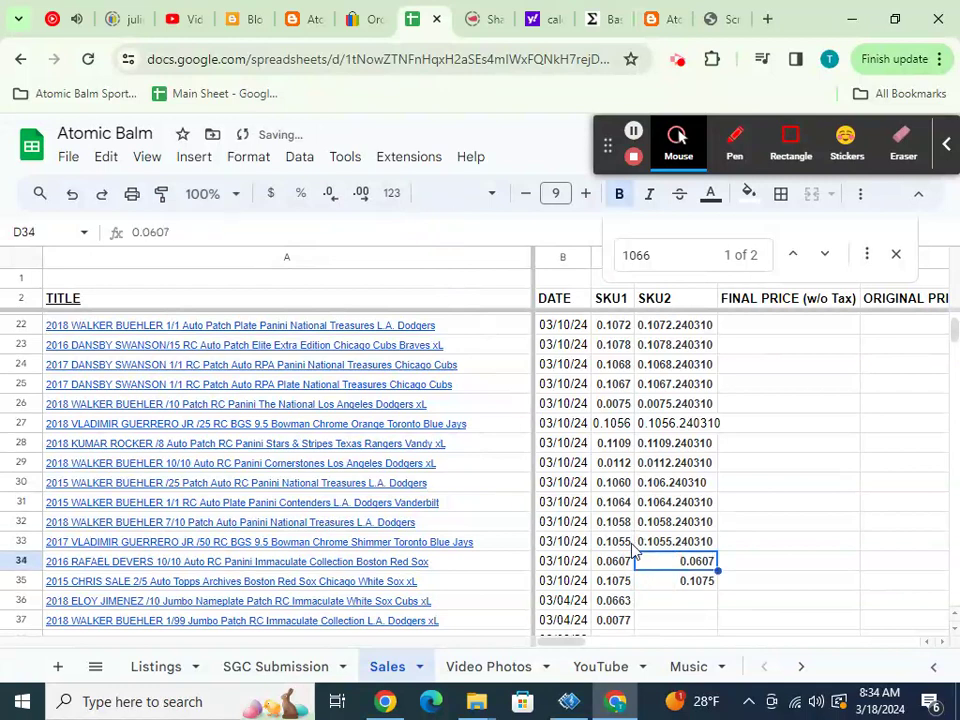
left_click(332, 231)
type(".240310")
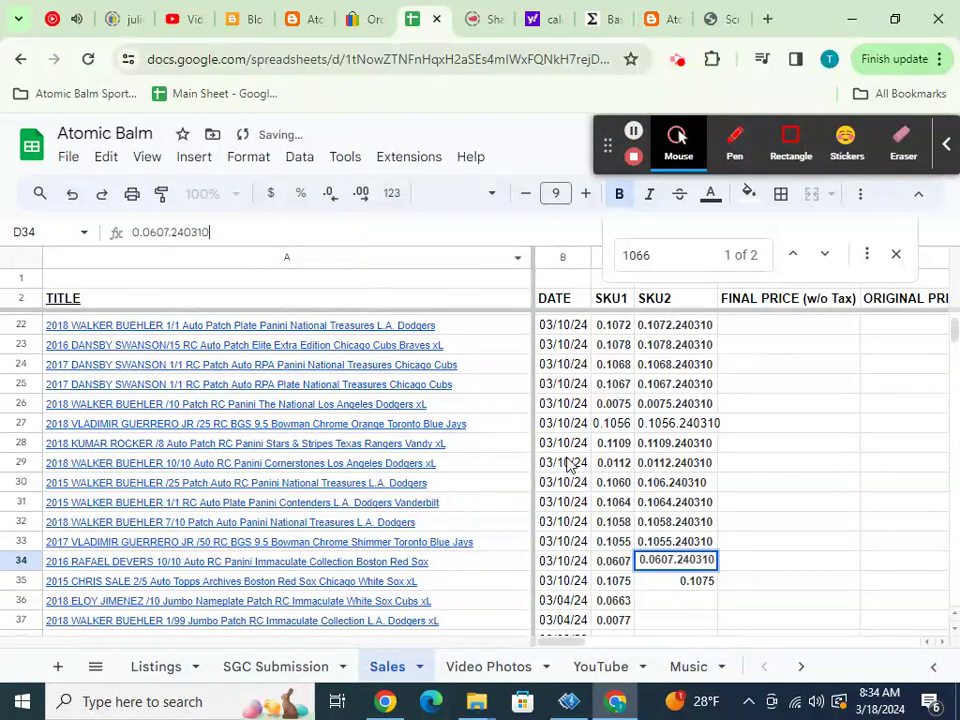
- Append the .240310 suffix to row 35's SKU2 value to make 0.1075.240310
left_click(668, 584)
left_click(359, 227)
type(".240310")
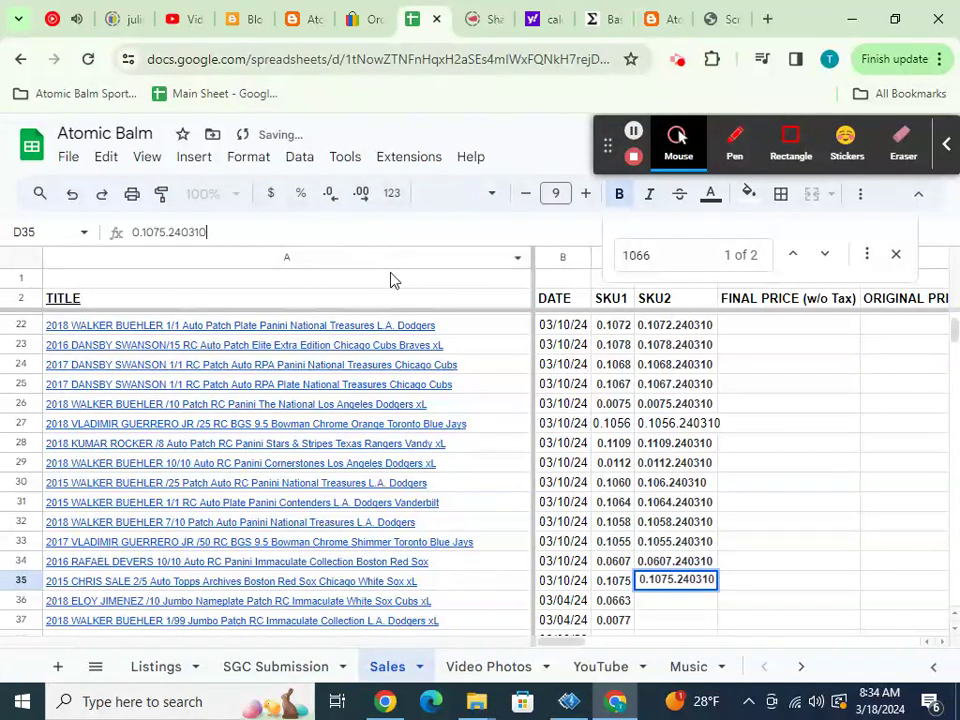
key("Return")
- Copy the SKU1 values of rows 36 to 38 into the SKU2 column of the same rows
left_click(615, 602)
key("ctrl+c")
left_click(645, 602)
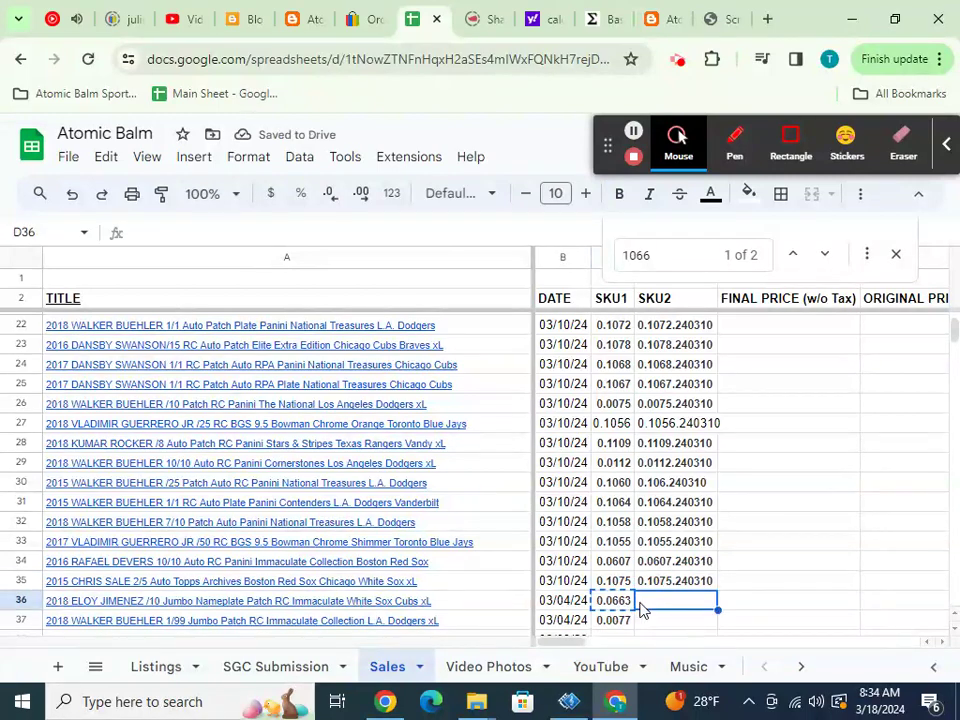
scroll(641, 610, "down", 3)
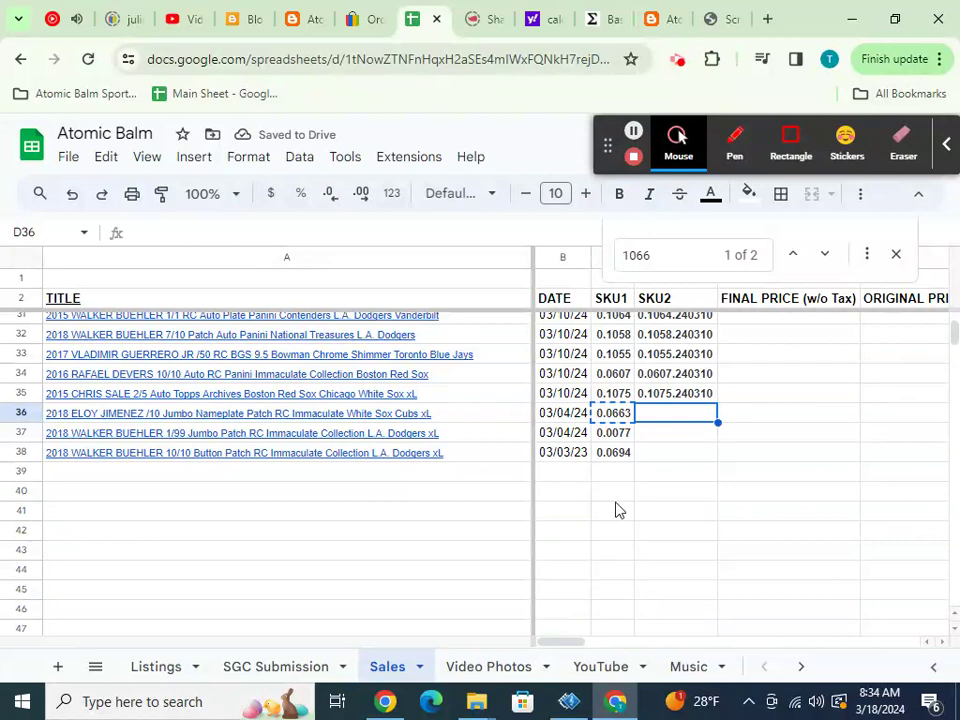
left_click(610, 420)
left_click_drag(607, 427, 611, 454)
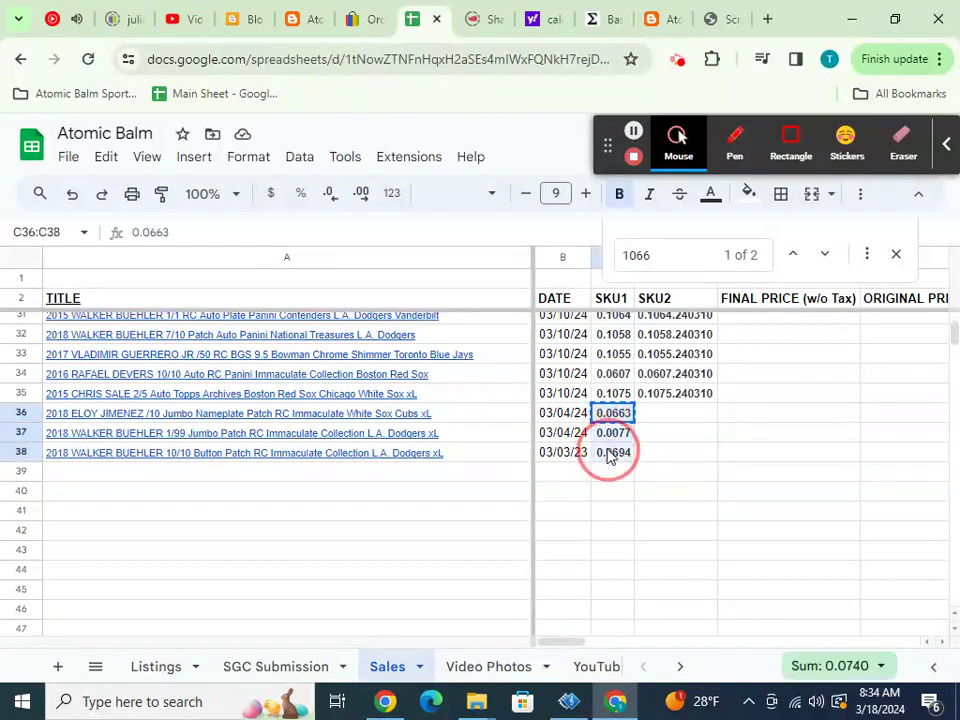
key("ctrl+c")
left_click(643, 418)
key("ctrl+v")
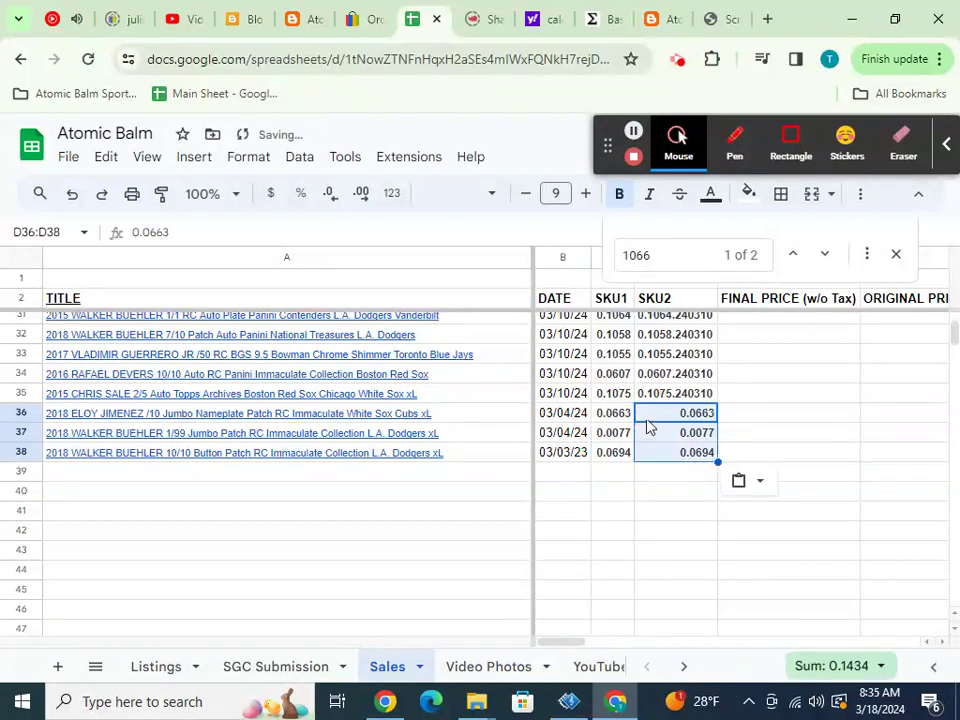
- Append the .240304 suffix to the SKU2 values in rows 36 and 37, making 0.0663.240304 and 0.0077.240304
left_click(647, 420)
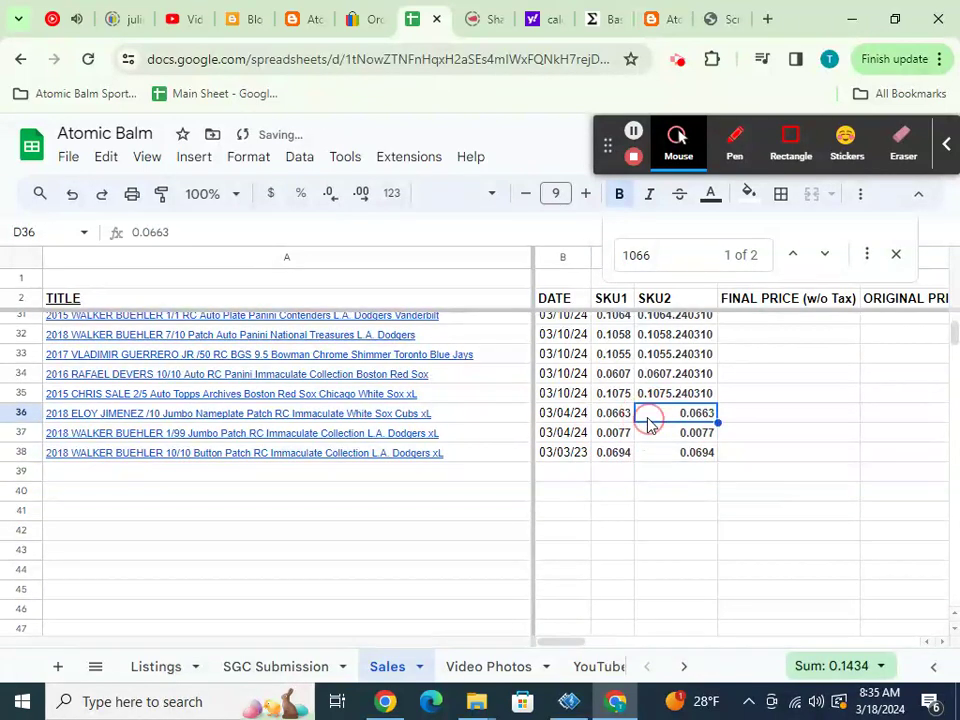
left_click(395, 238)
type(".240304")
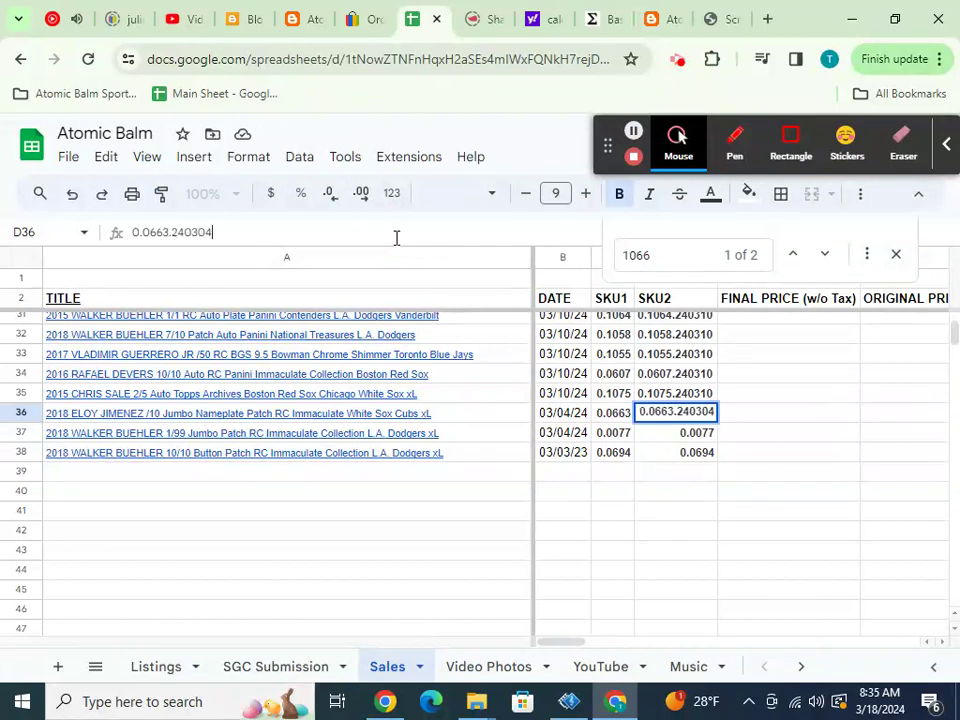
key("Return")
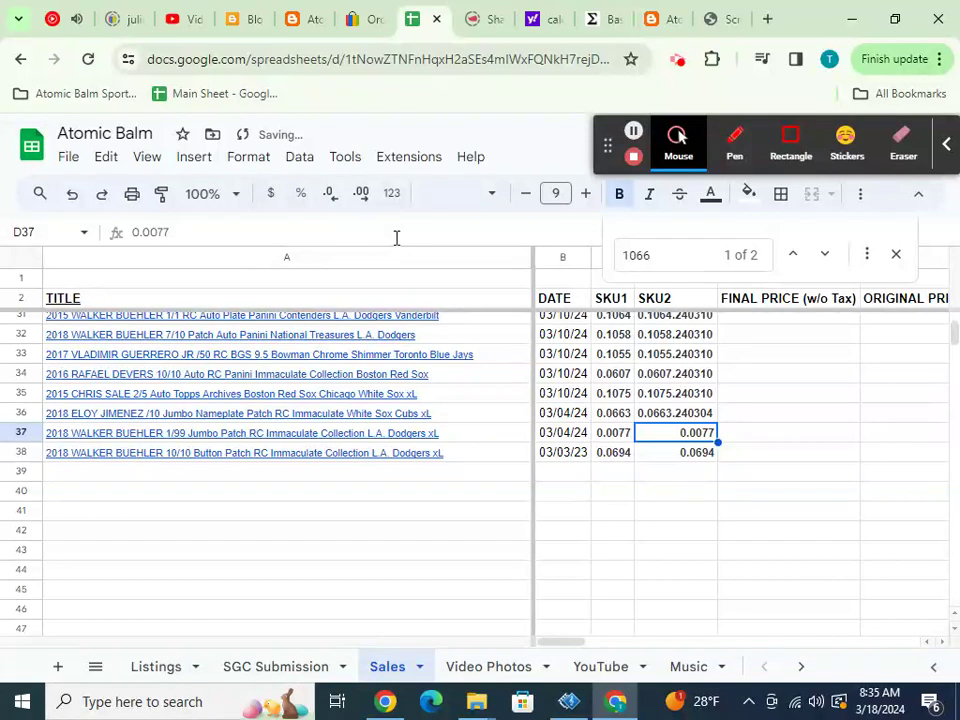
left_click(391, 235)
type(".")
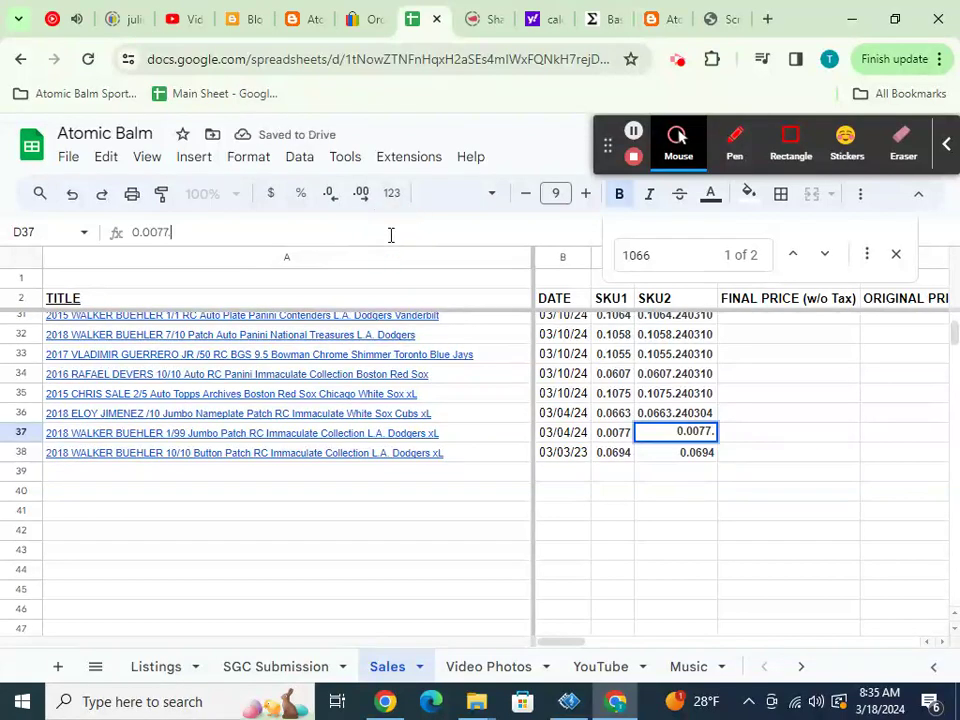
type("240304")
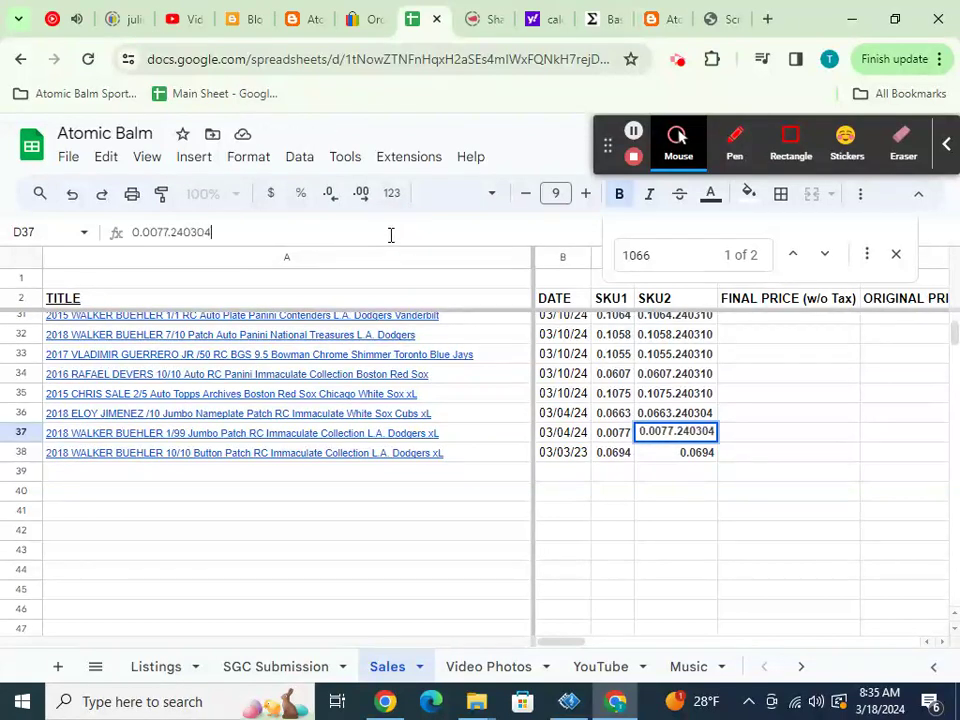
key("Return")
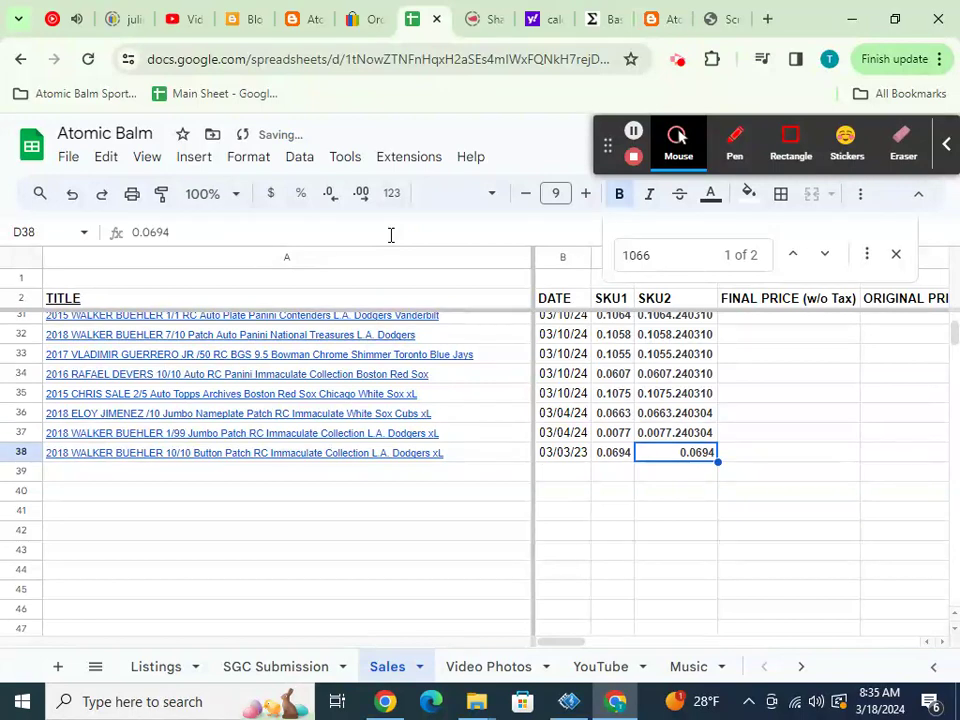
- Append the .240303 suffix to row 38's SKU2 value to make 0.0694.240303
left_click(391, 235)
type(".")
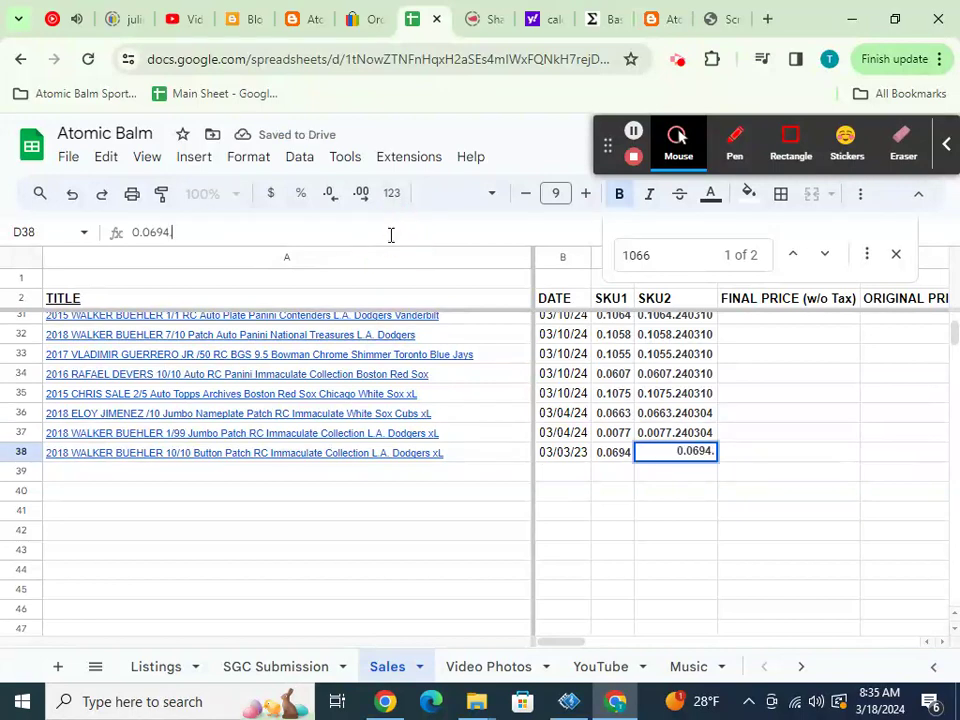
type("24030")
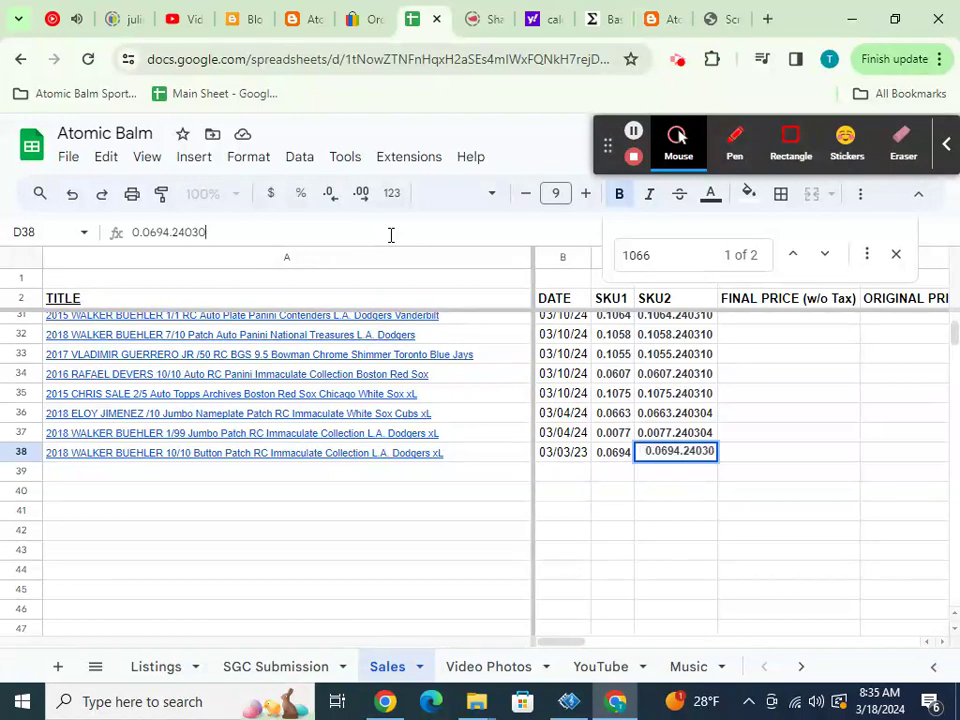
type("43")
key("Return")
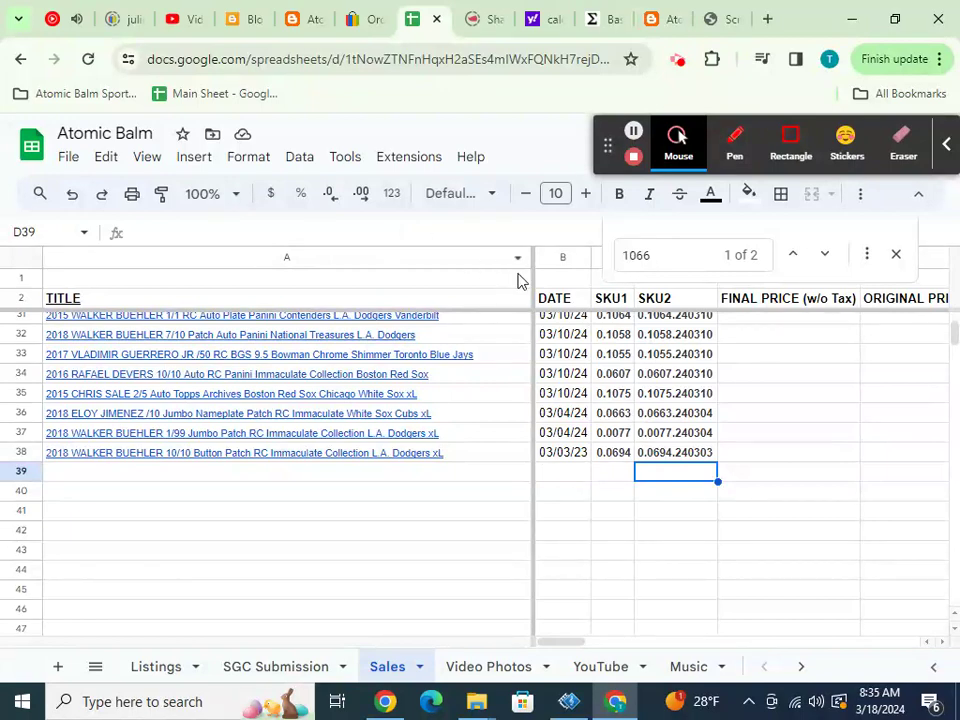
- Close the find box and insert an empty column between the ORIGINAL PRICE and SHIPPING columns
left_click_drag(559, 643, 592, 645)
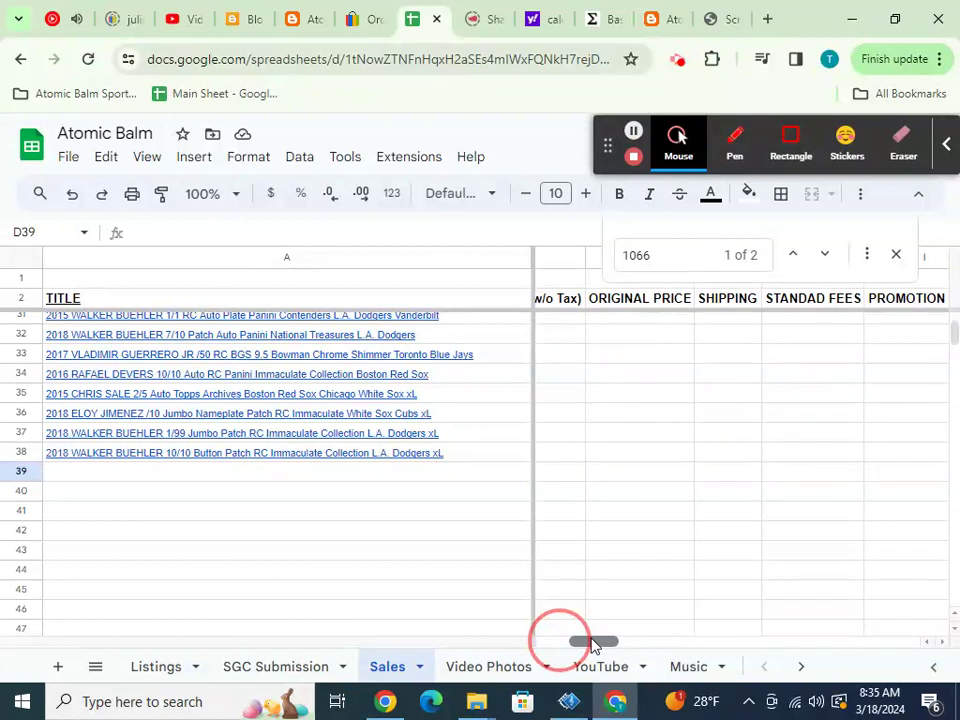
scroll(696, 578, "up", 10)
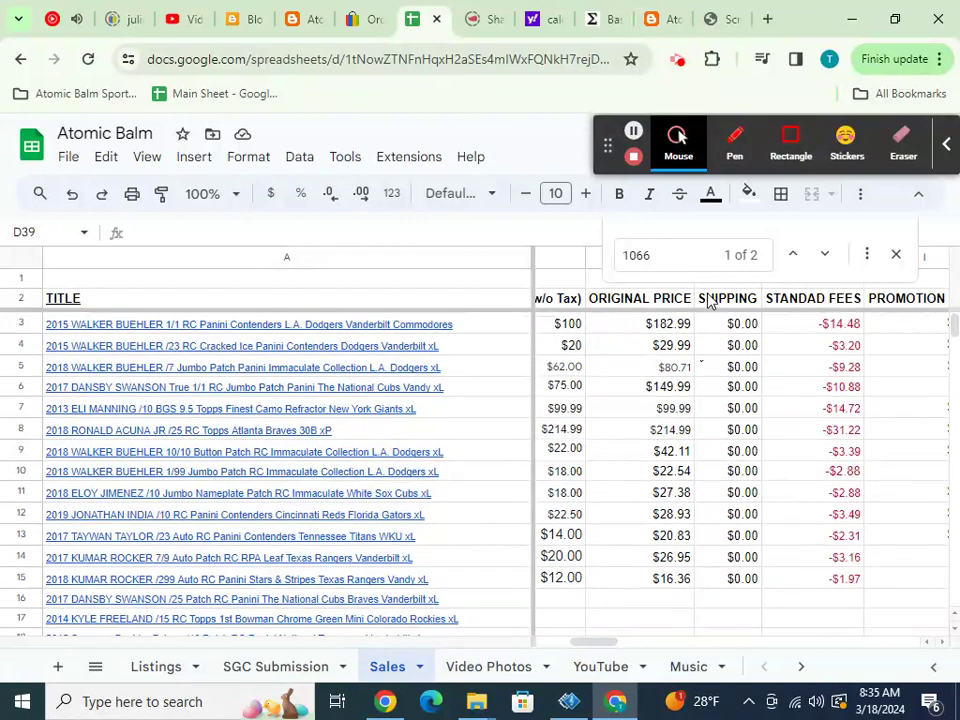
left_click(895, 256)
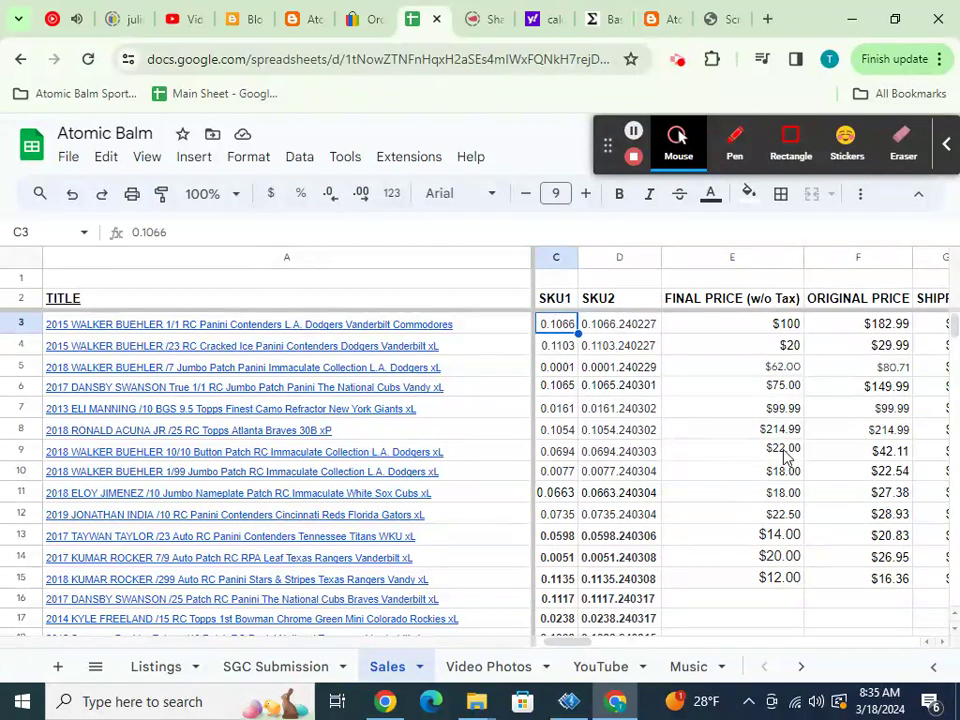
left_click(917, 260)
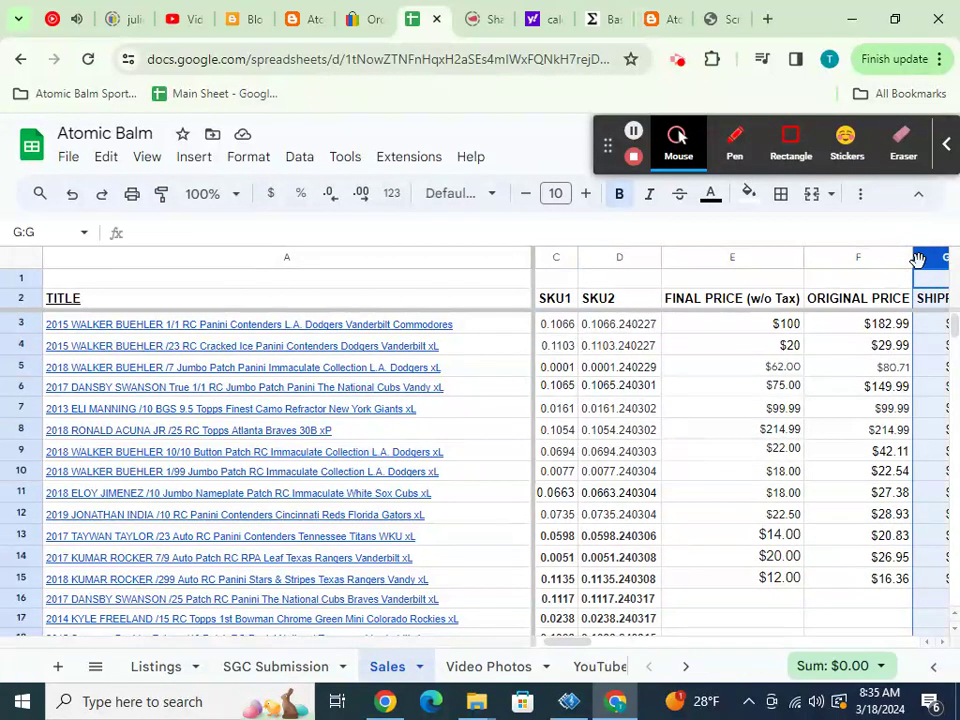
right_click(917, 260)
left_click_drag(575, 642, 596, 643)
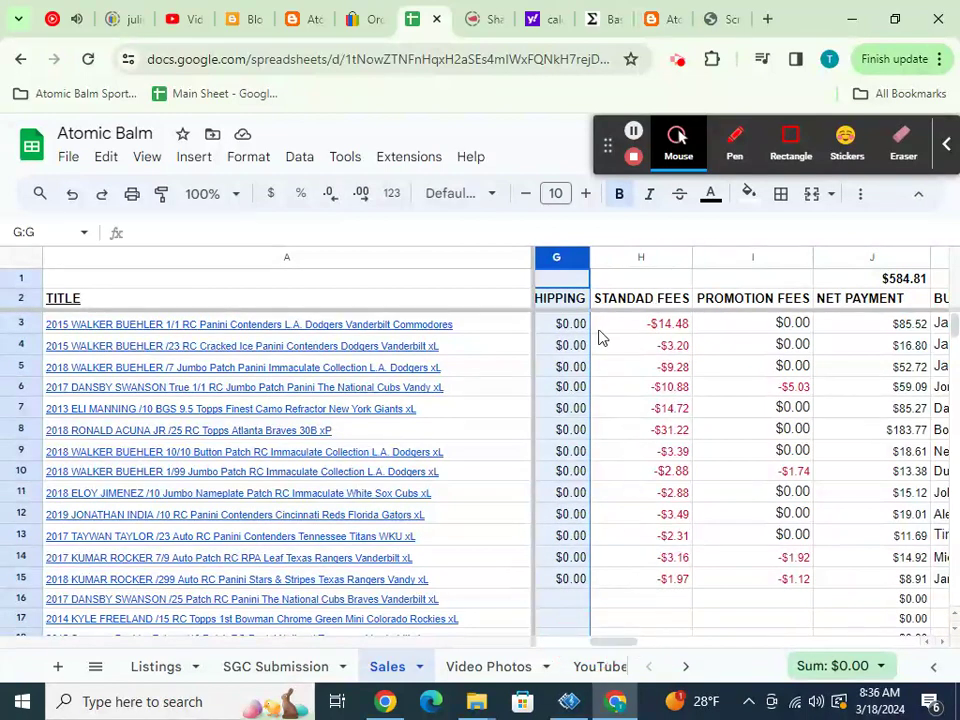
right_click(572, 262)
left_click(608, 352)
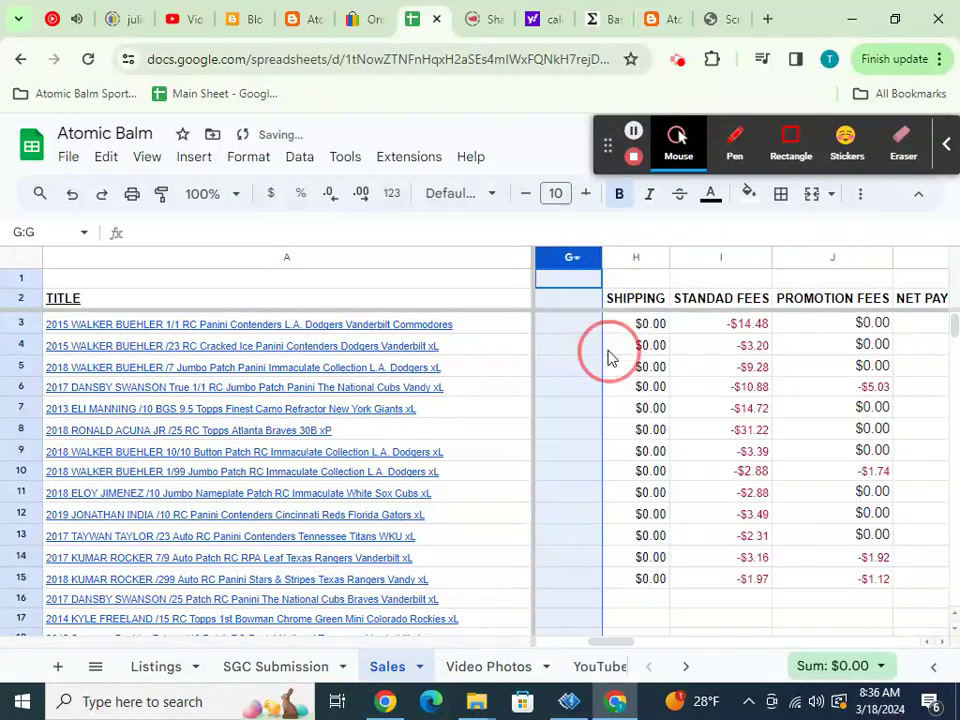
- Enter AUCTION as the row 2 header of the new column G
left_click(592, 302)
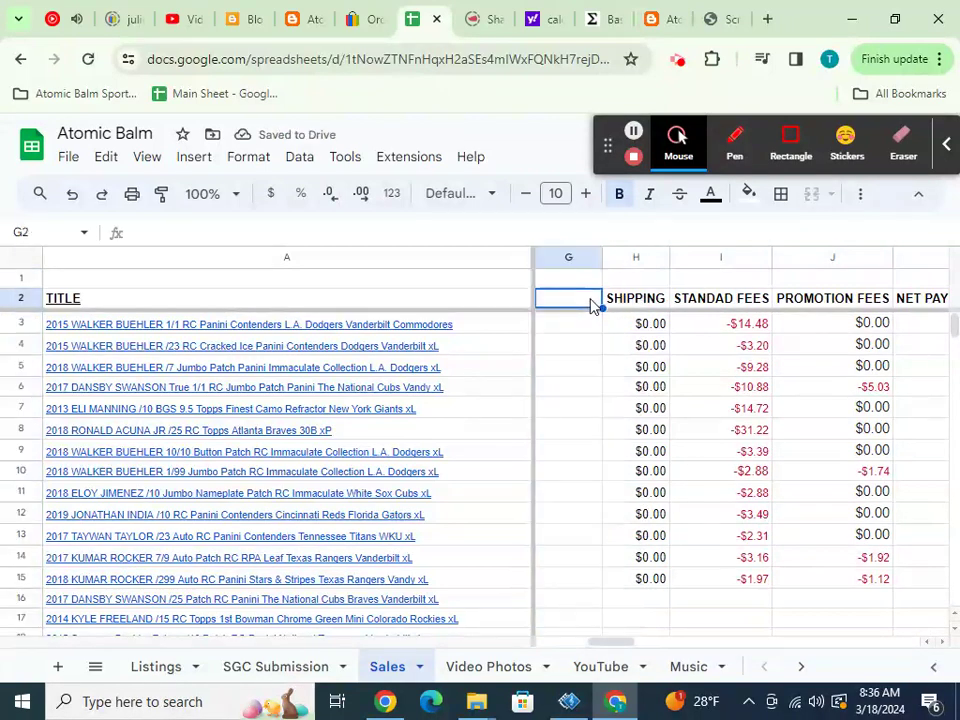
type("AUCTION")
key("Return")
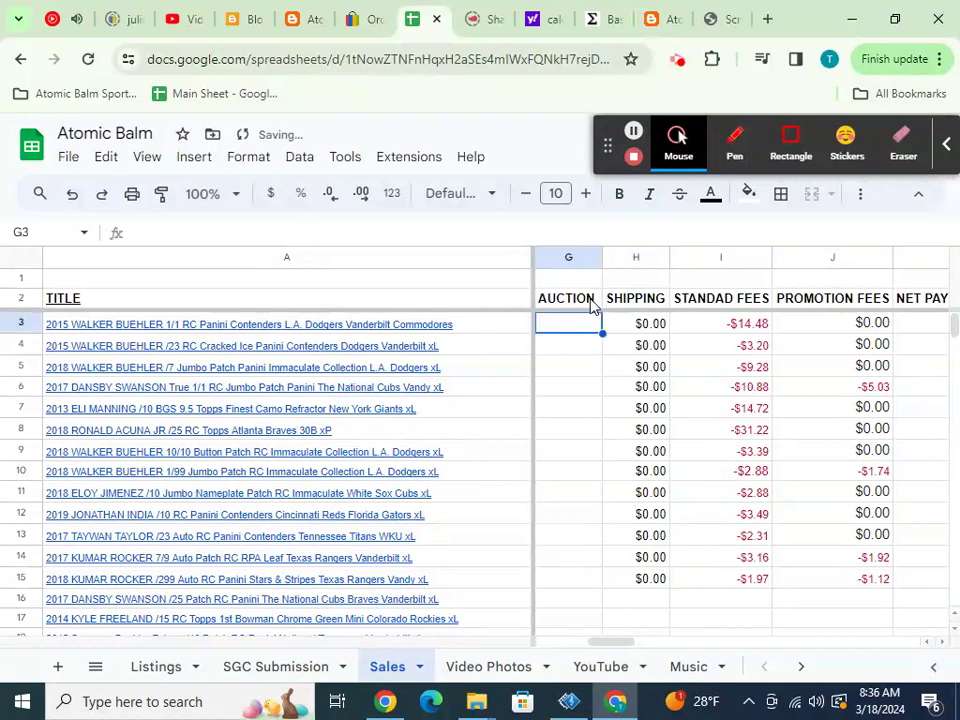
- Enter No in the AUCTION column at row 3 and fill it down through row 19
type("No")
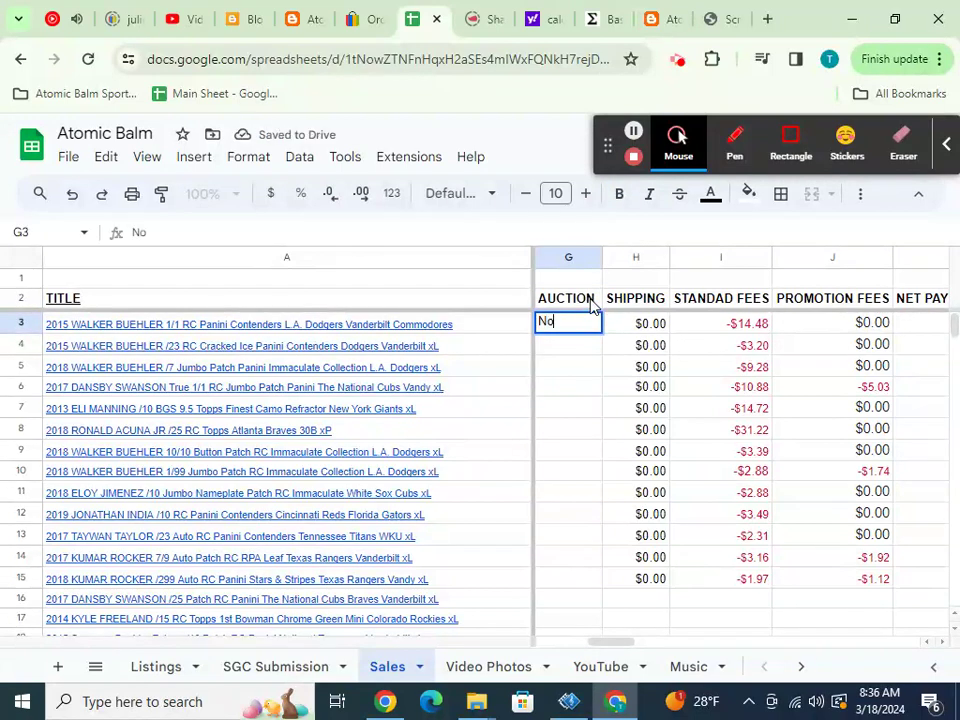
key("Return")
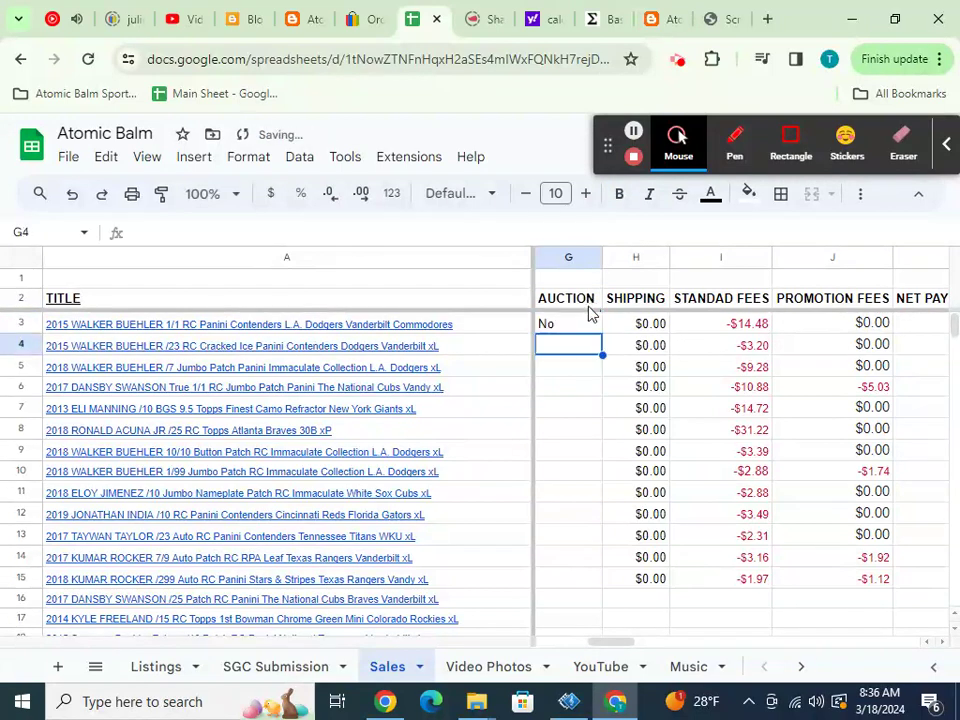
left_click(590, 322)
left_click_drag(602, 333, 575, 650)
scroll(718, 579, "down", 3)
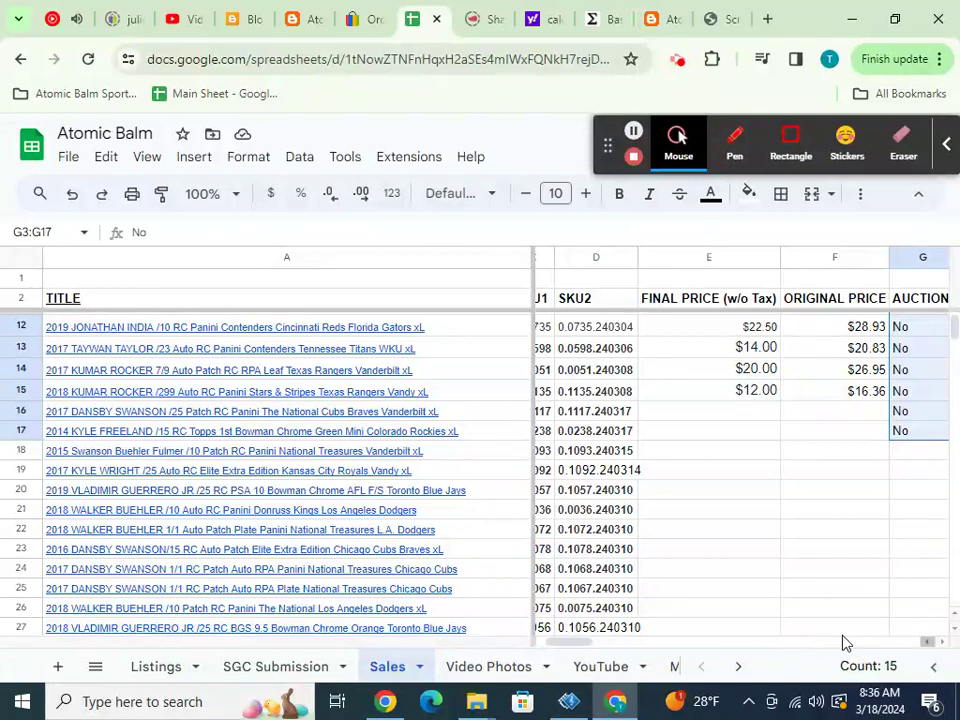
left_click(940, 642)
left_click_drag(918, 440, 920, 466)
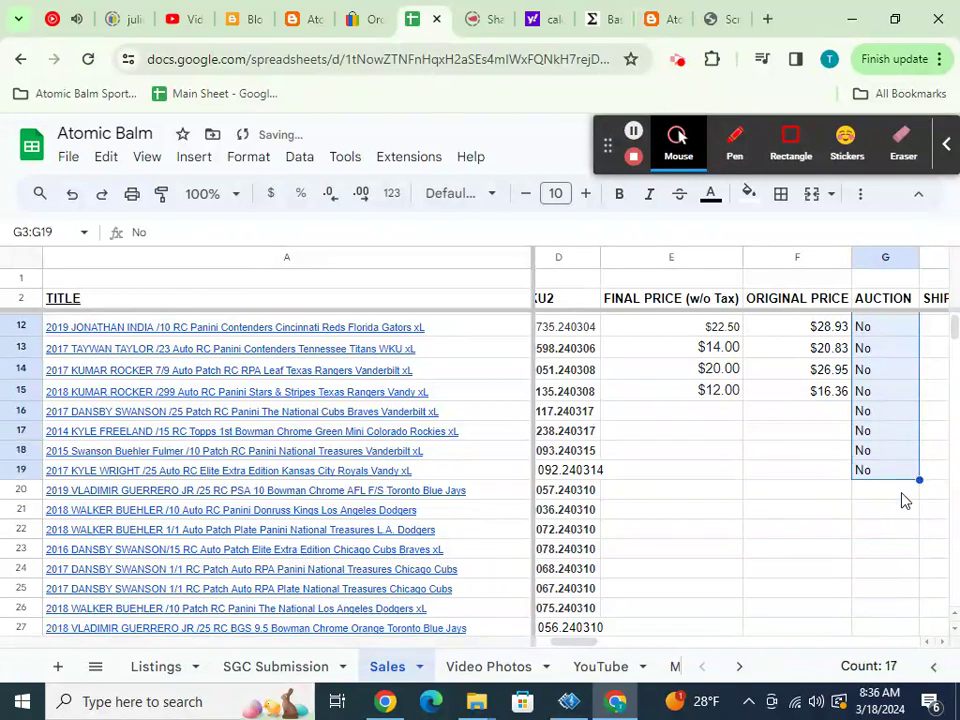
- Fill the AUCTION column with Yes for rows 20 to 34 and enter No for row 35
left_click(903, 499)
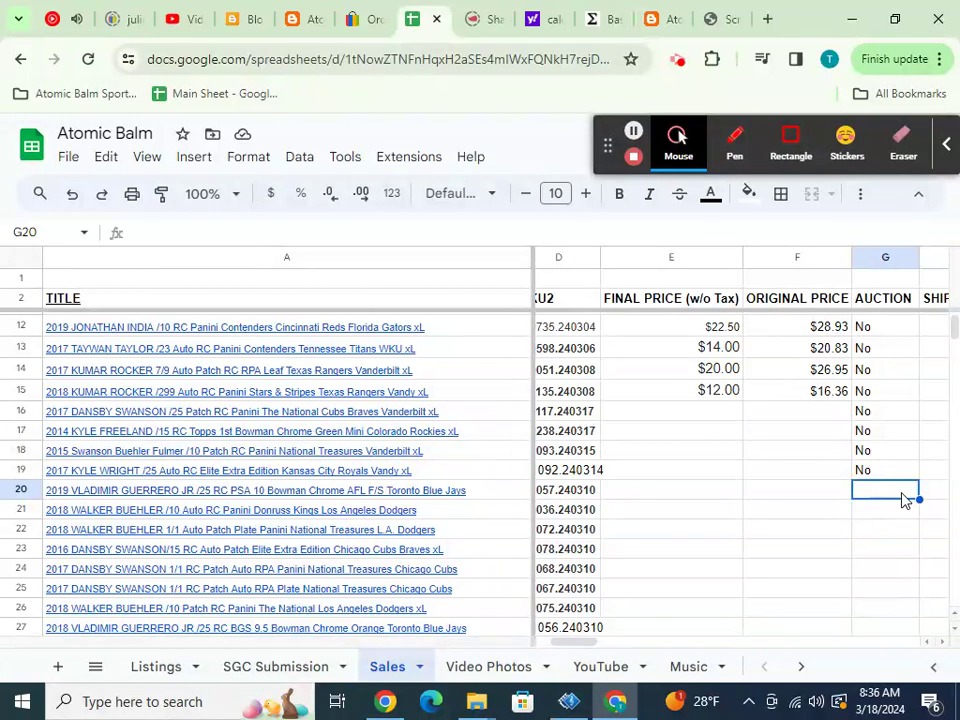
type("Yes")
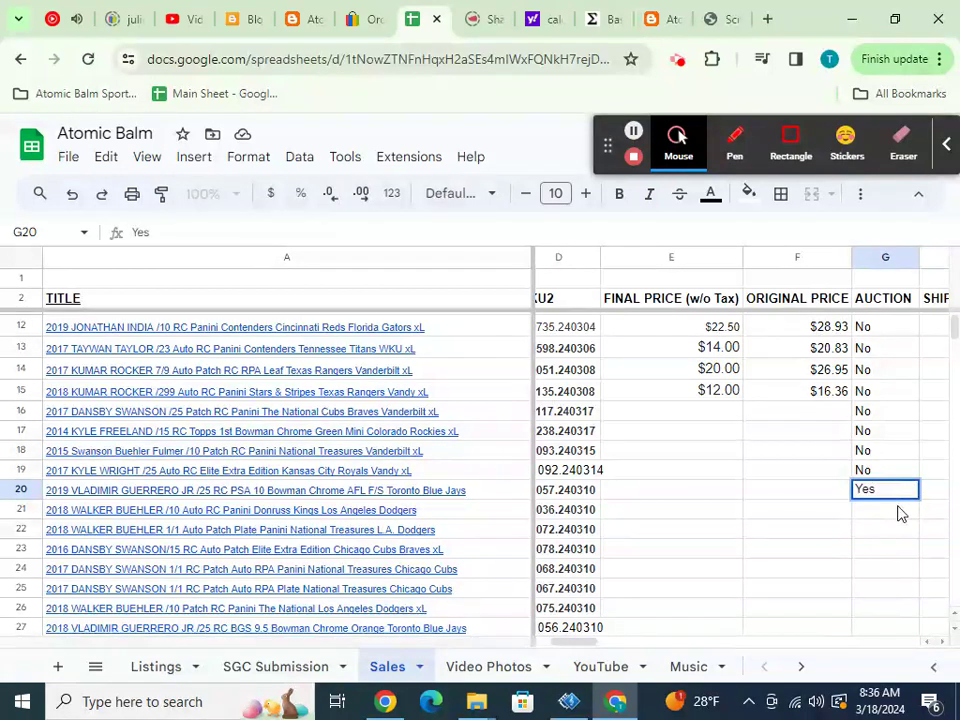
key("Return")
left_click(898, 491)
left_click_drag(916, 497, 907, 568)
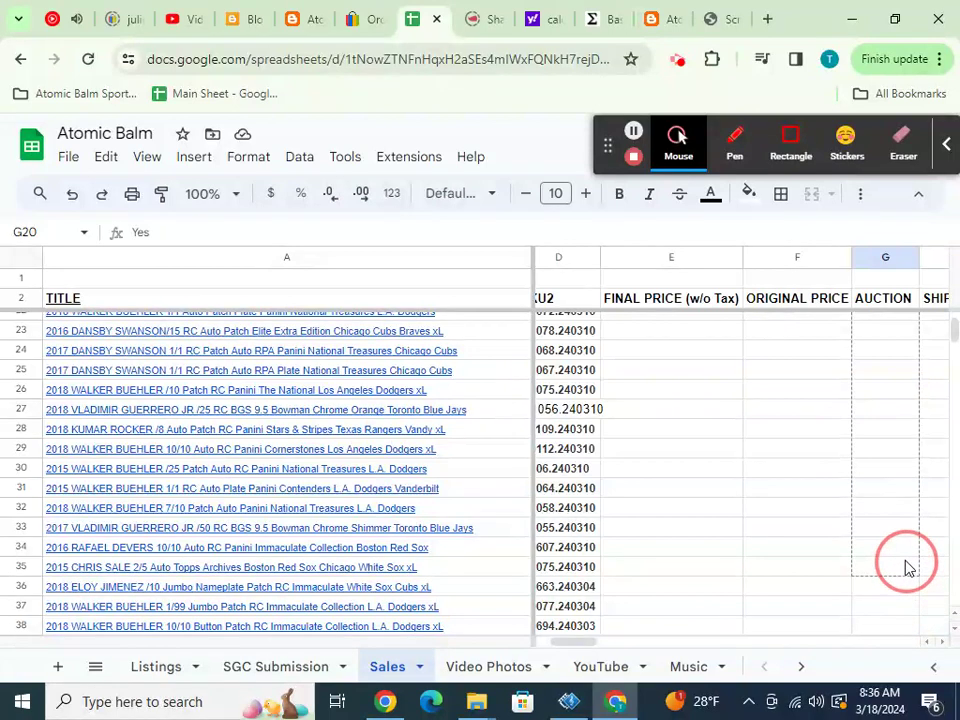
left_click_drag(907, 568, 907, 568)
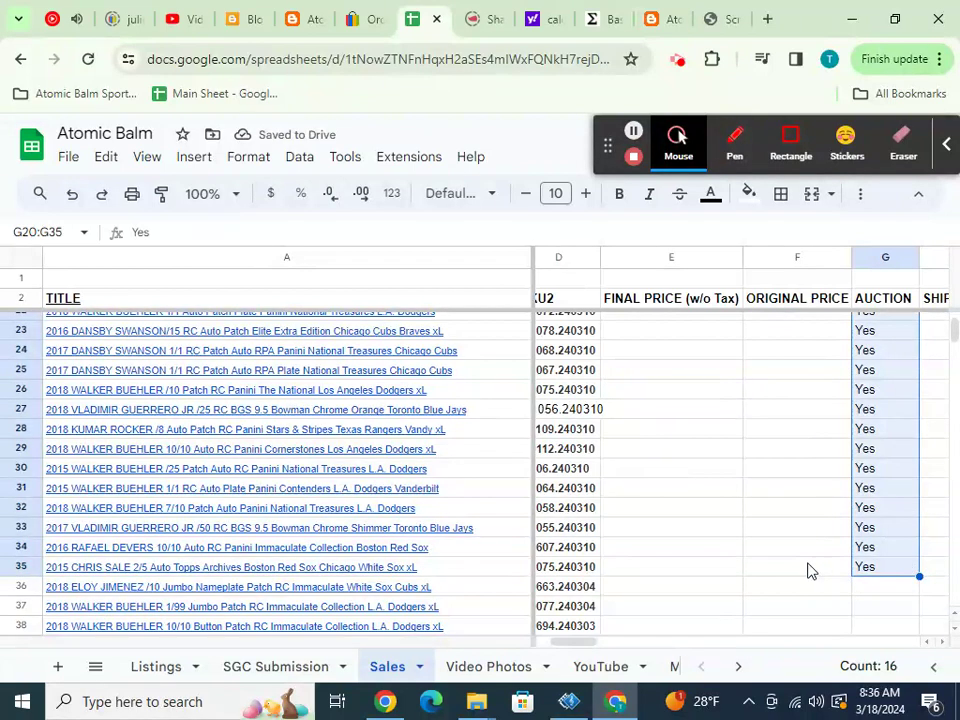
left_click(882, 572)
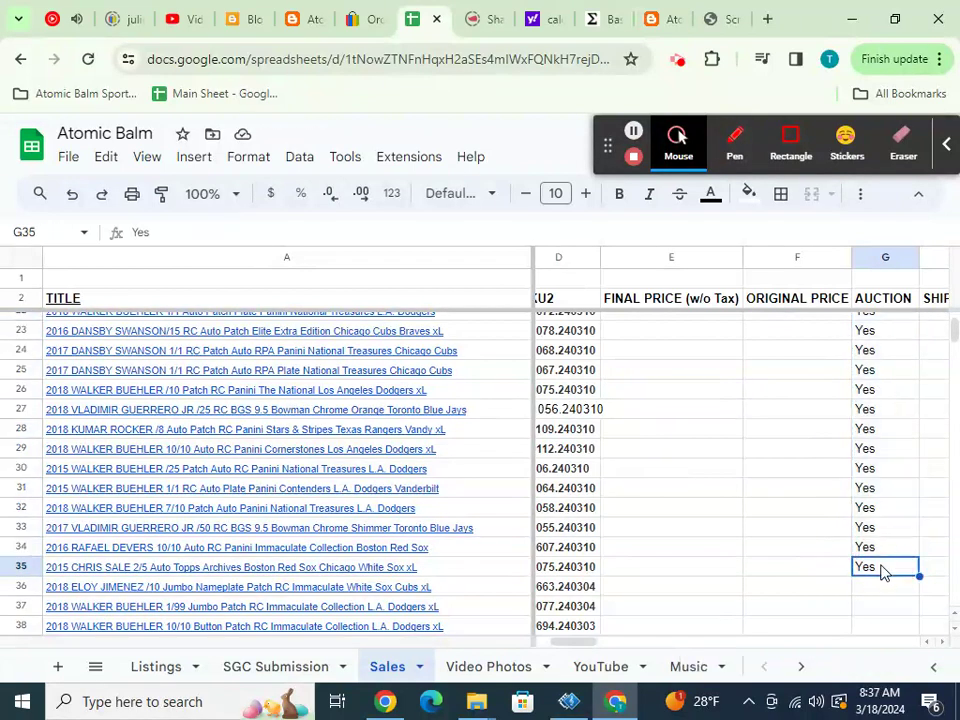
type("No")
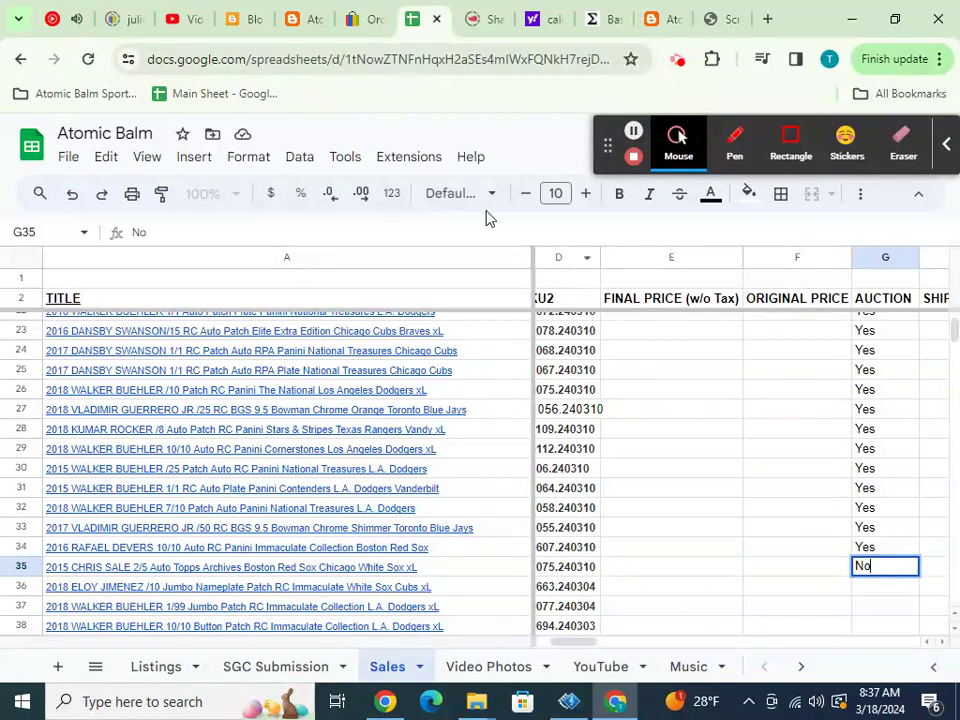
- Check the sold cards in the eBay orders list and change the AUCTION value in row 26 to No
left_click(358, 22)
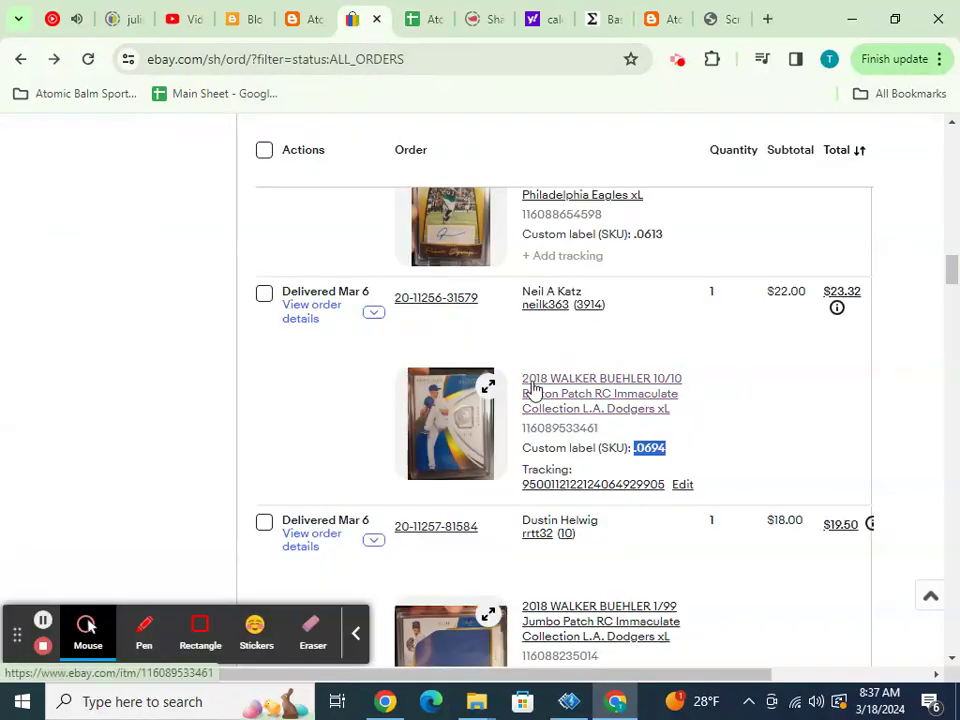
scroll(540, 396, "down", 5)
scroll(540, 398, "down", 8)
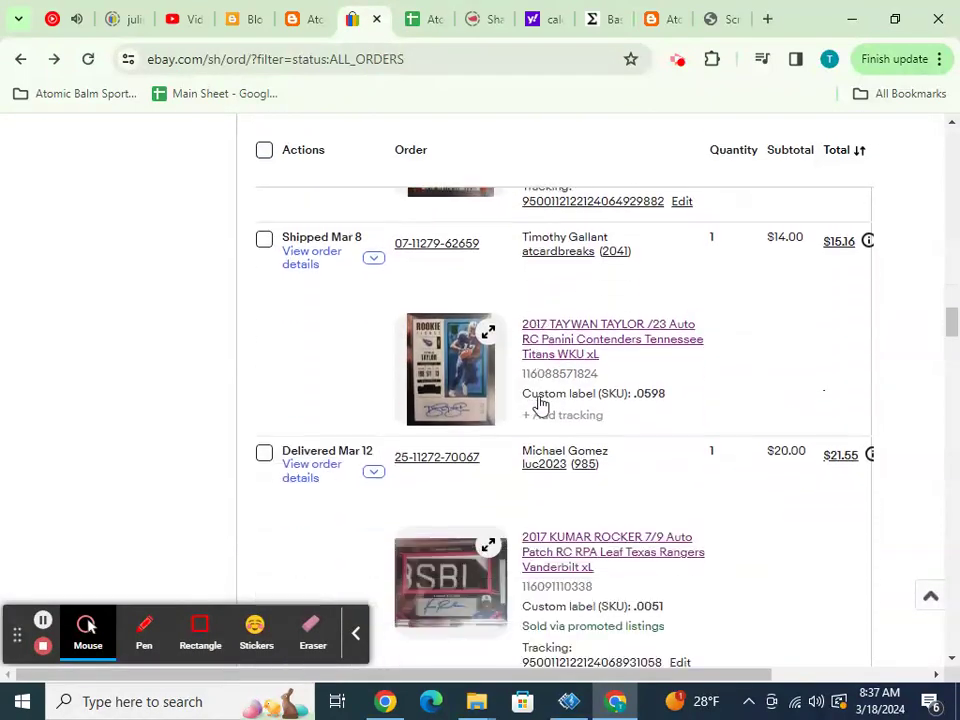
scroll(540, 404, "down", 10)
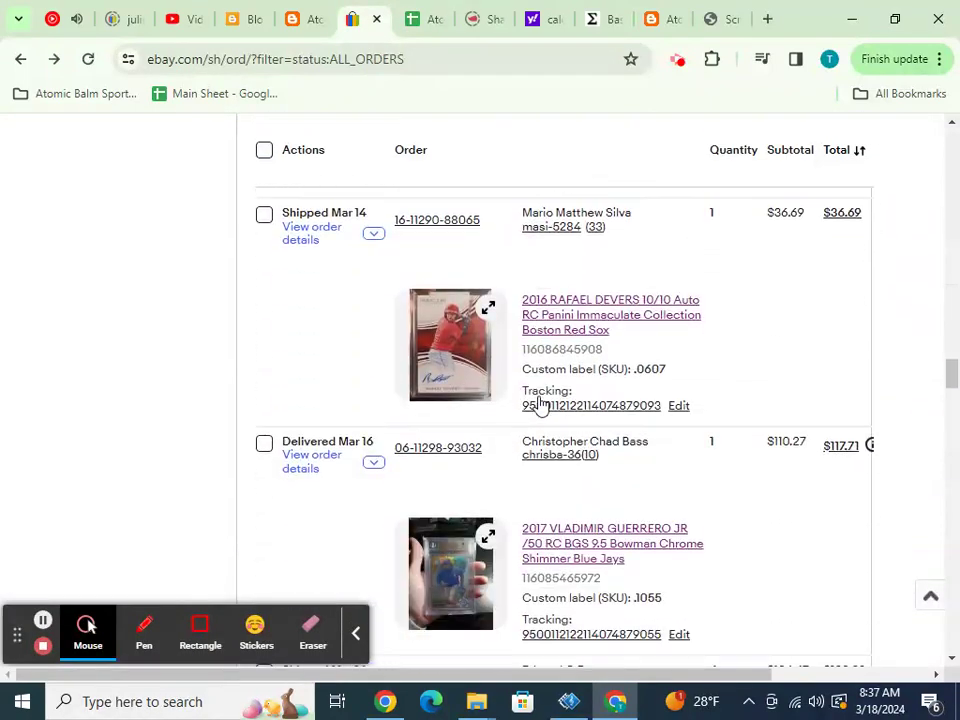
scroll(540, 404, "down", 10)
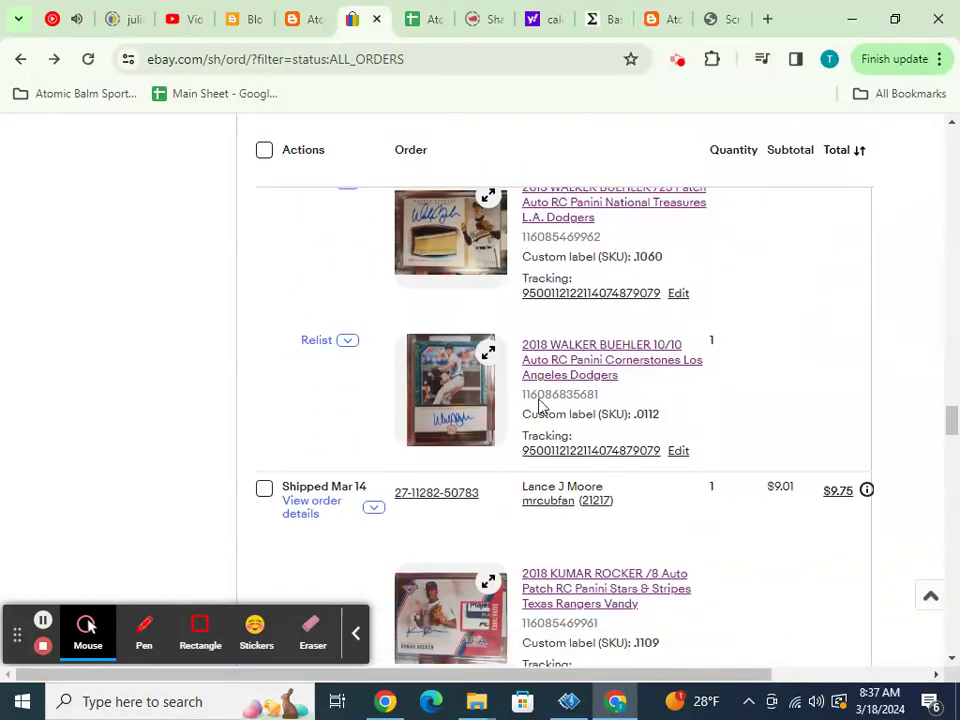
scroll(540, 404, "down", 2)
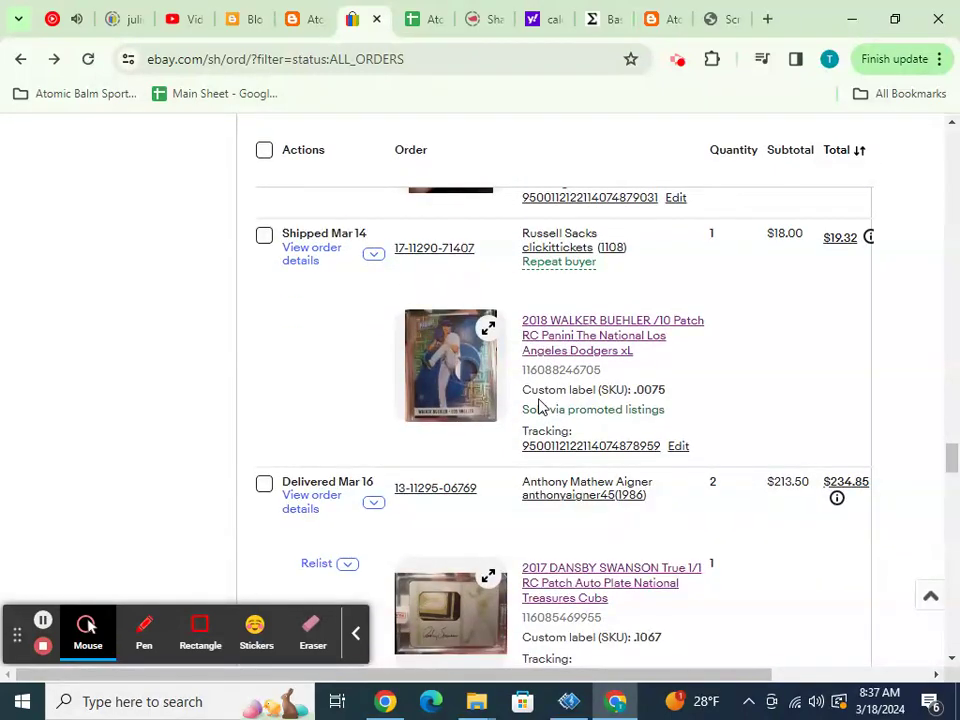
left_click(420, 34)
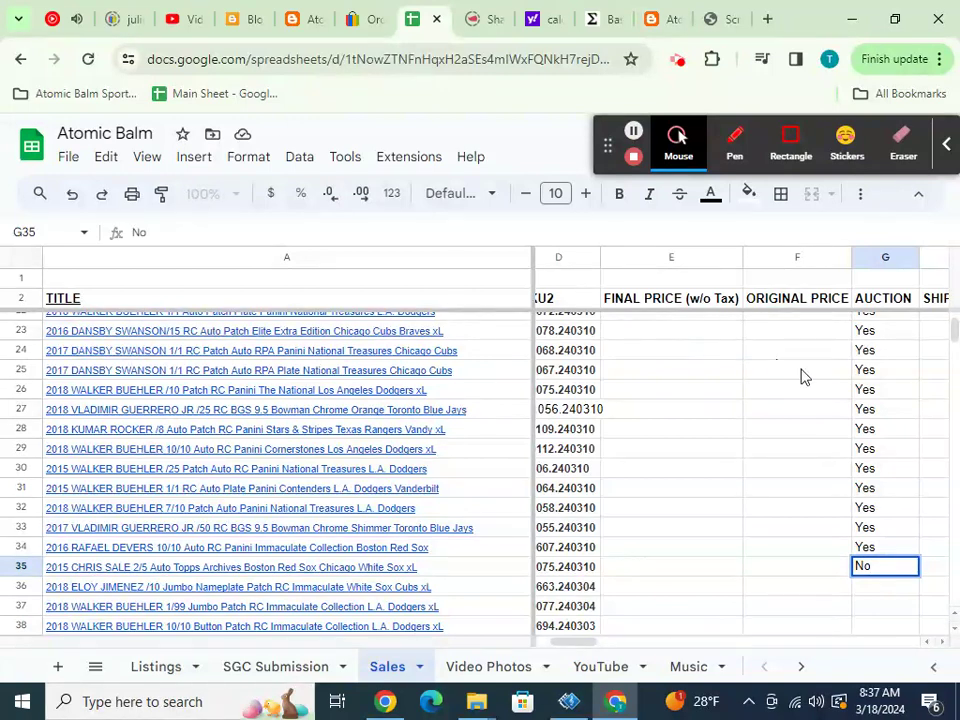
left_click(867, 395)
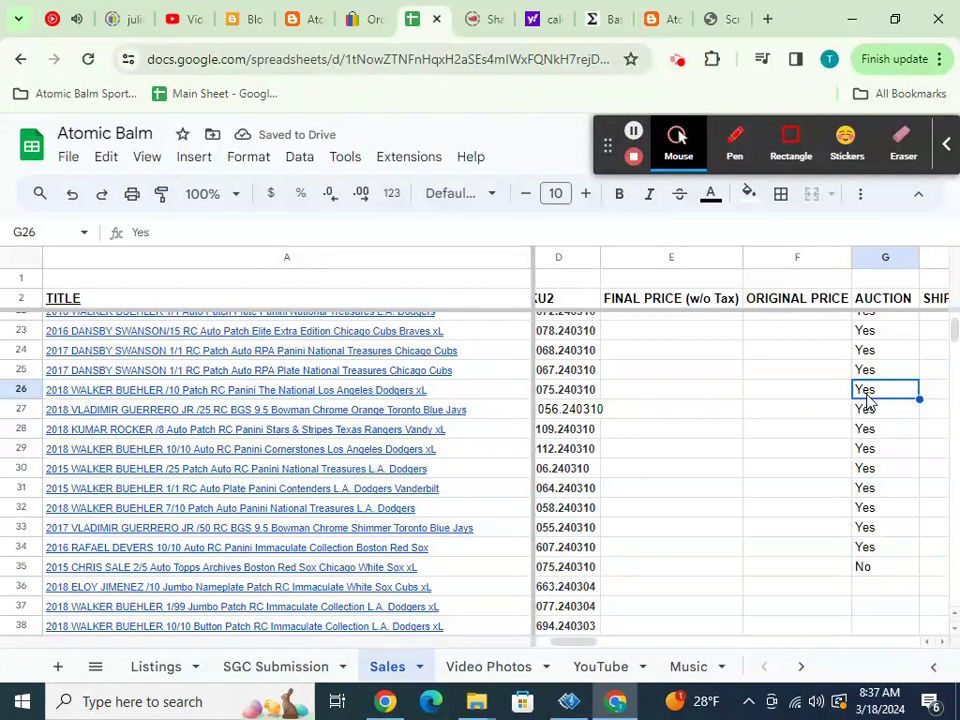
type("No")
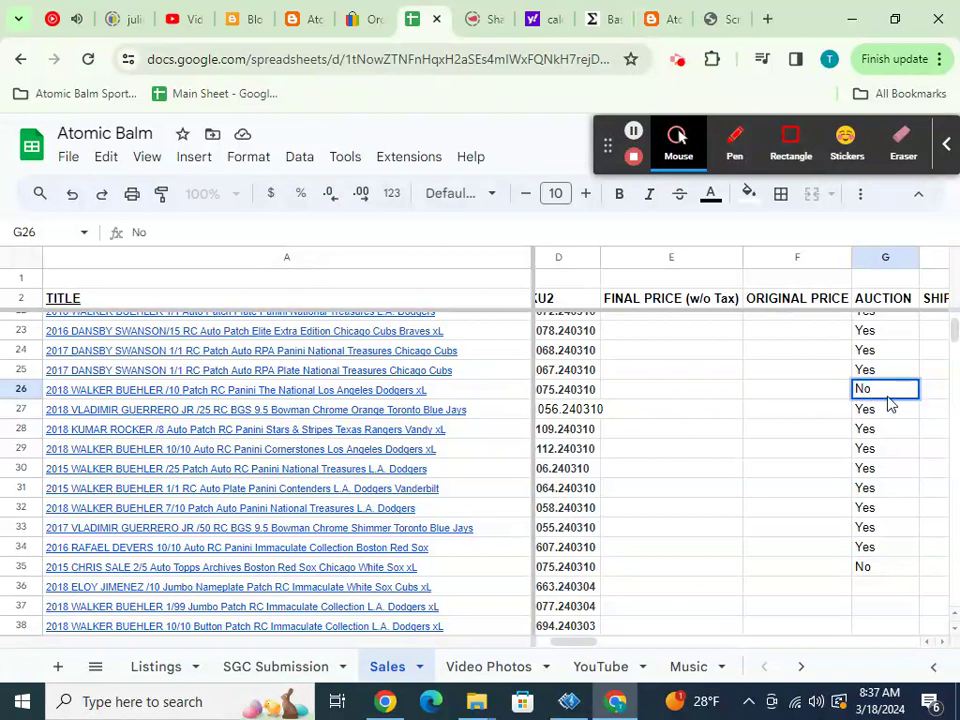
- Copy No from row 26 of the AUCTION column into row 36 and fill it down through row 38
double_click(860, 388)
key("ctrl+c")
left_click(879, 590)
key("ctrl+v")
scroll(909, 487, "down", 3)
left_click_drag(919, 409, 918, 432)
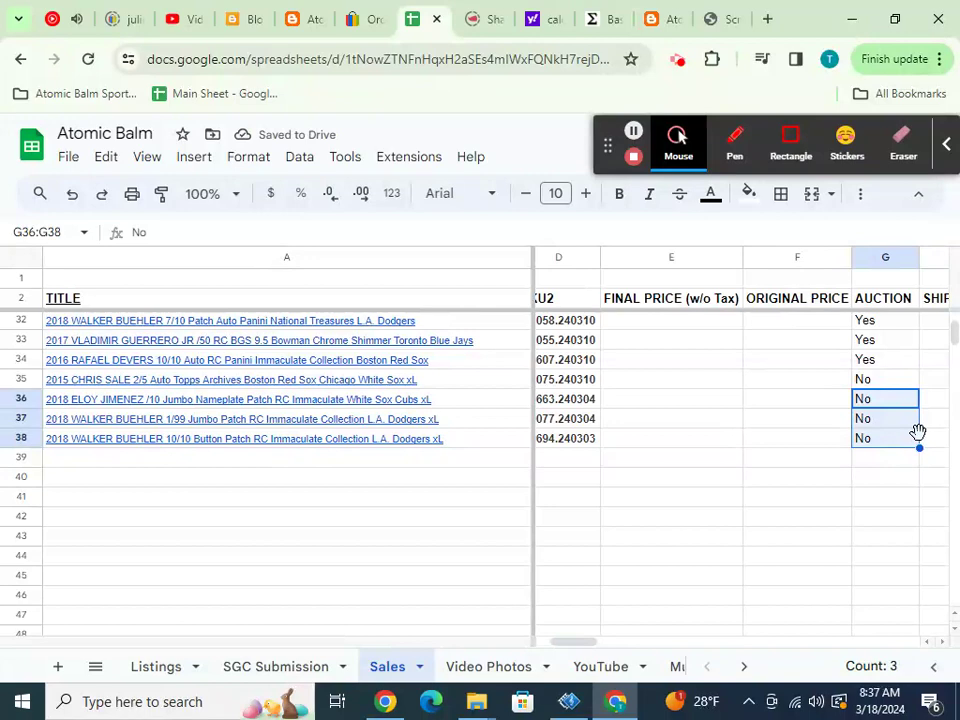
- Enter N/A as the ORIGINAL PRICE in row 34, copy it to row 20 and fill it down through row 34
left_click(815, 366)
type("N")
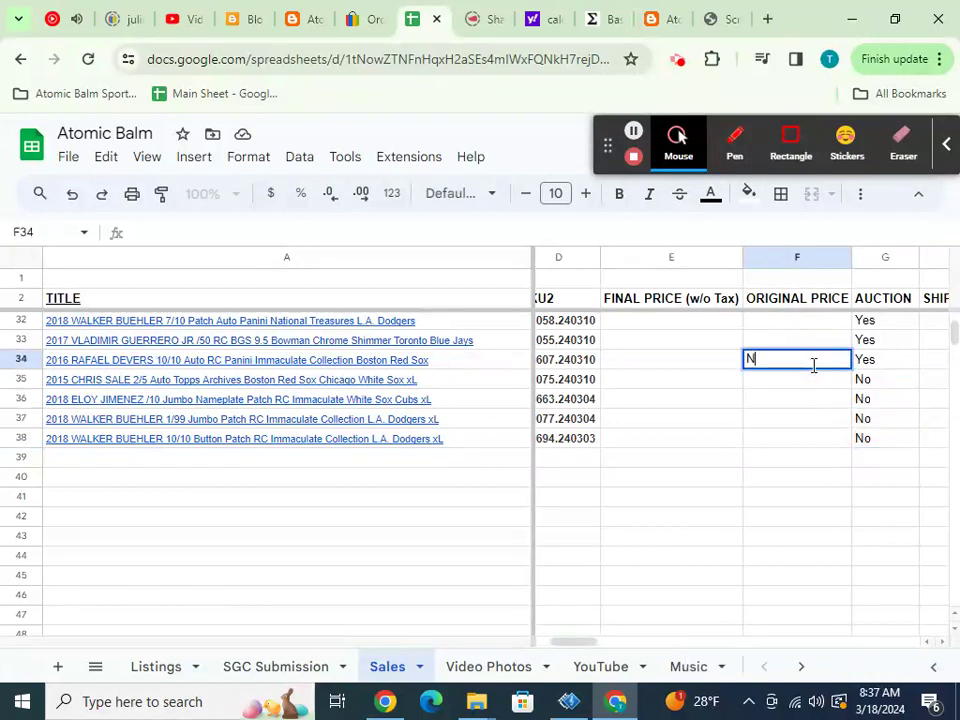
type("/A")
double_click(810, 364)
key("ctrl+c")
left_click(784, 383)
scroll(785, 390, "up", 3)
scroll(785, 390, "up", 2)
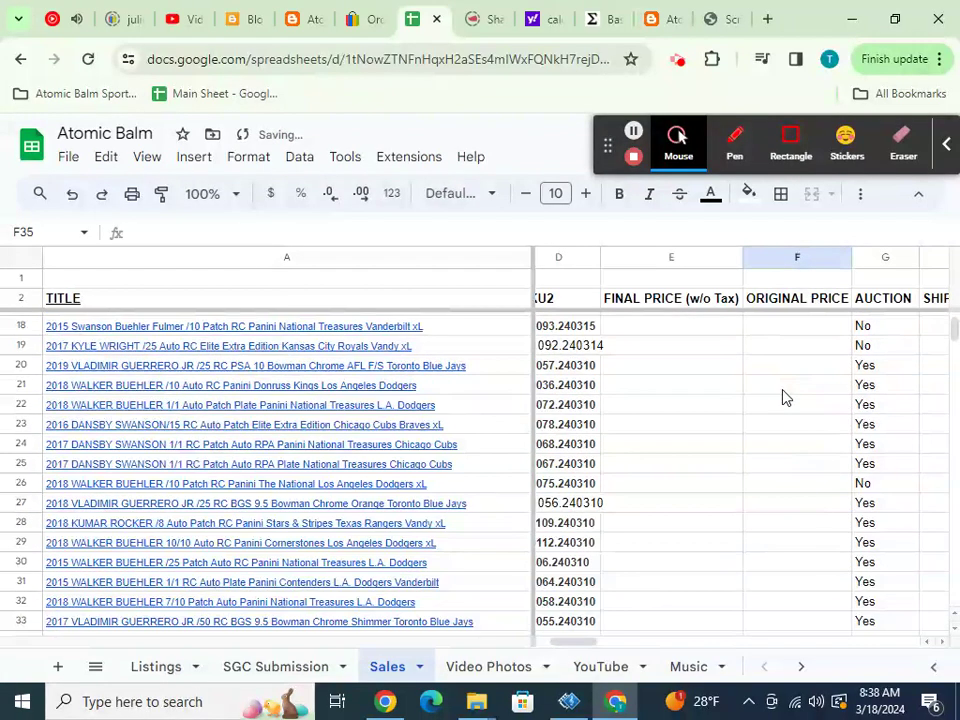
left_click(781, 370)
key("ctrl+v")
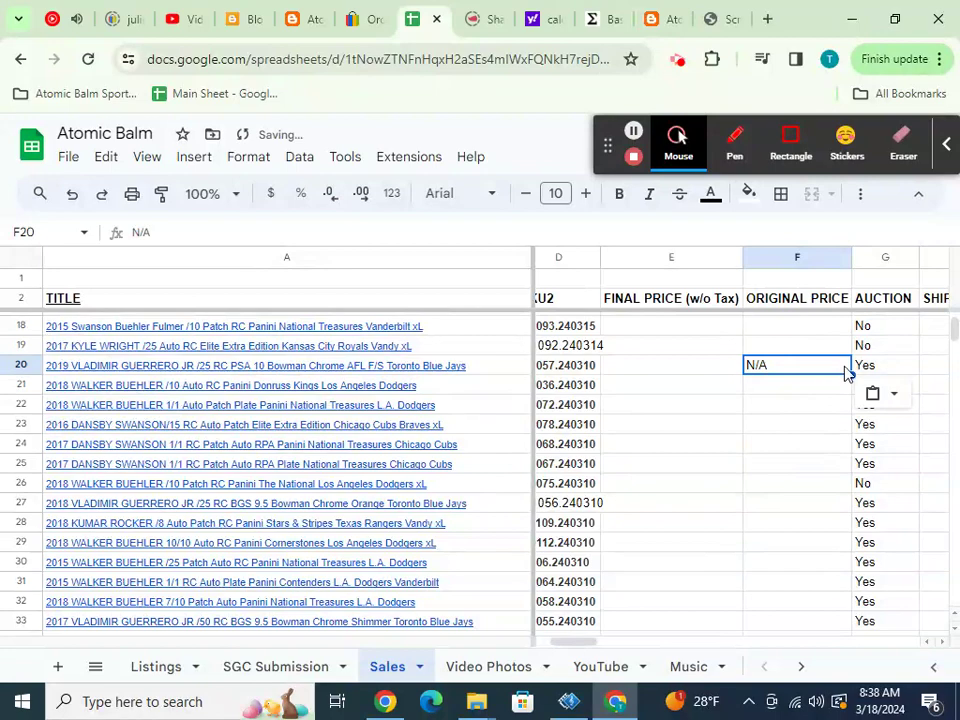
left_click_drag(851, 372, 855, 555)
- Clear the N/A from the ORIGINAL PRICE column in row 26
left_click(814, 399)
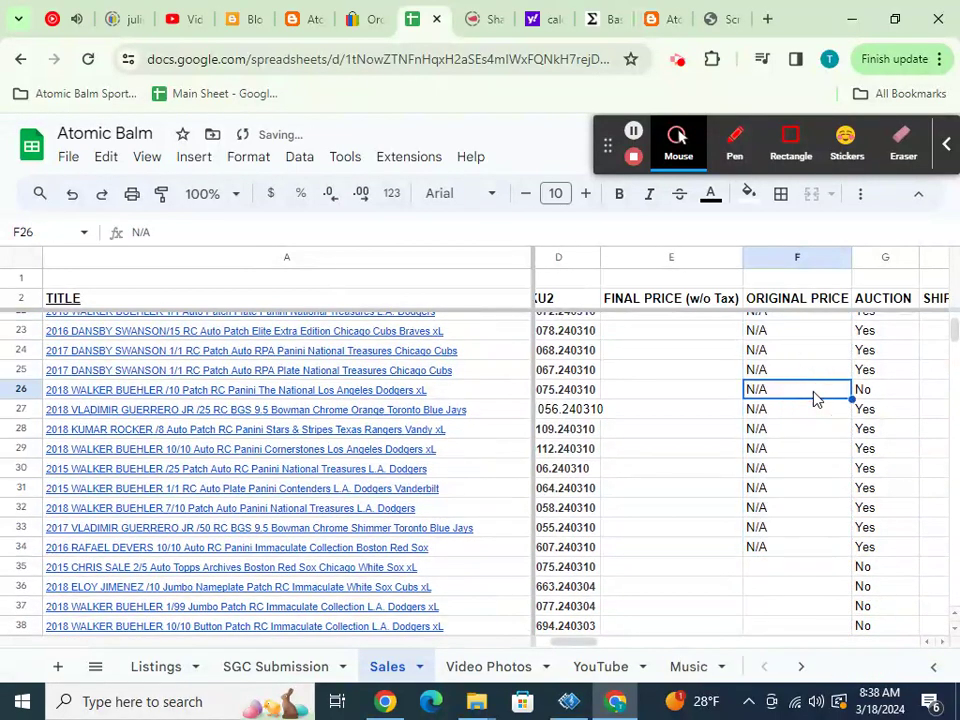
key("Delete")
scroll(814, 410, "up", 3)
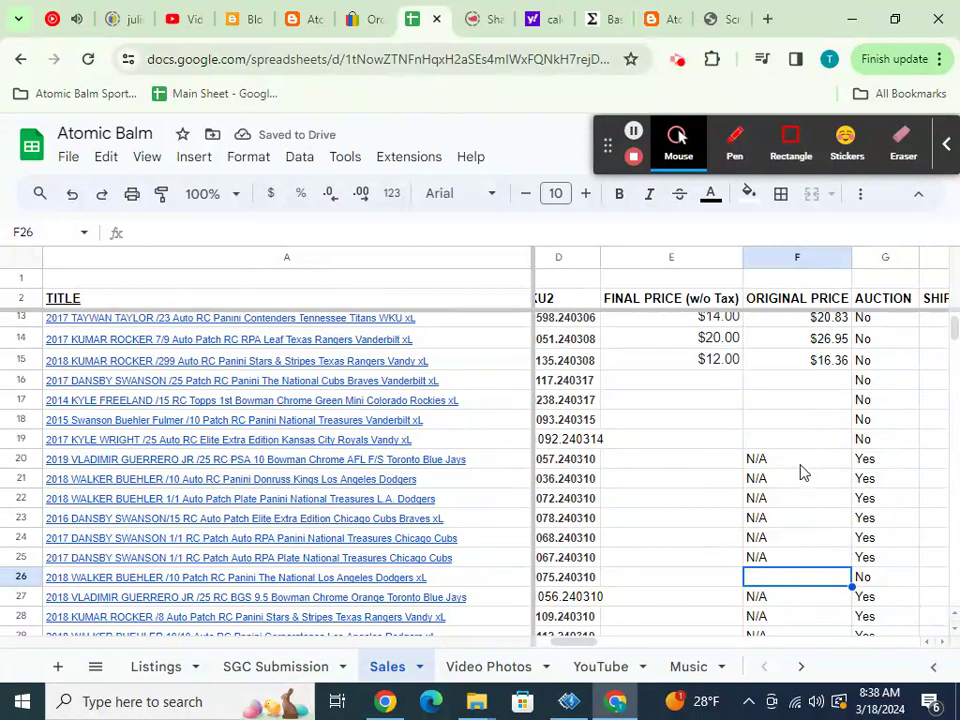
scroll(797, 512, "down", 3)
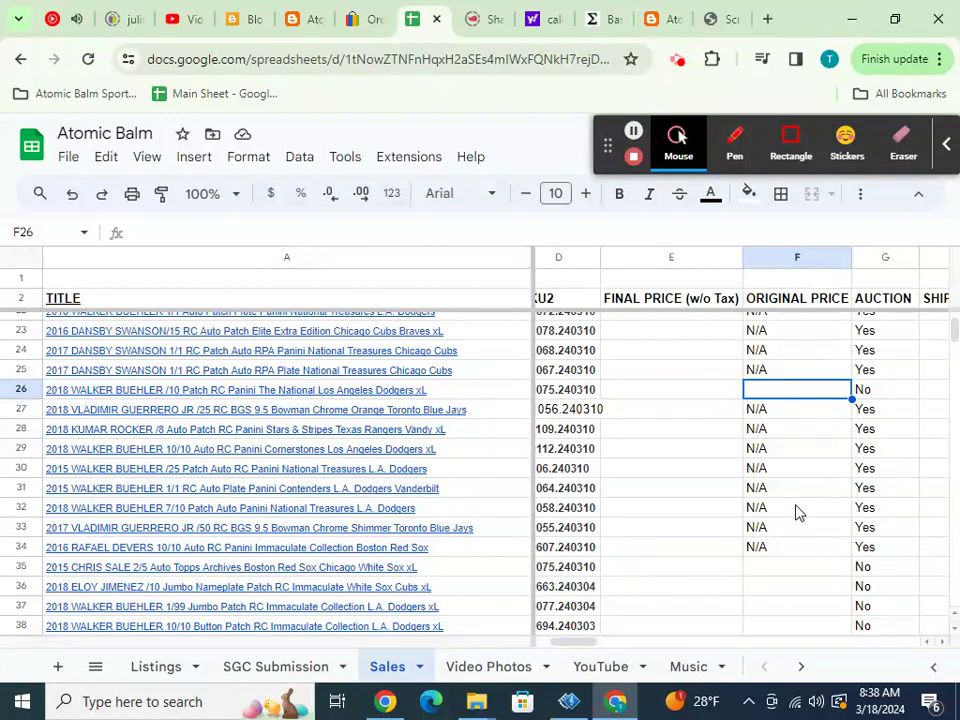
scroll(797, 512, "up", 6)
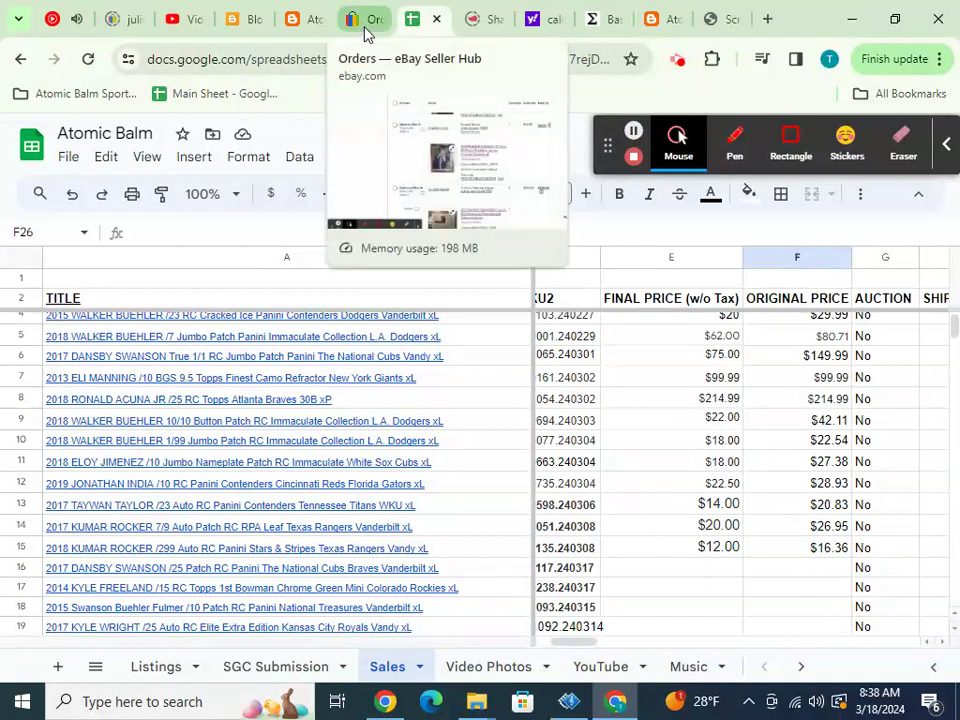
scroll(632, 485, "down", 6)
scroll(632, 485, "down", 3)
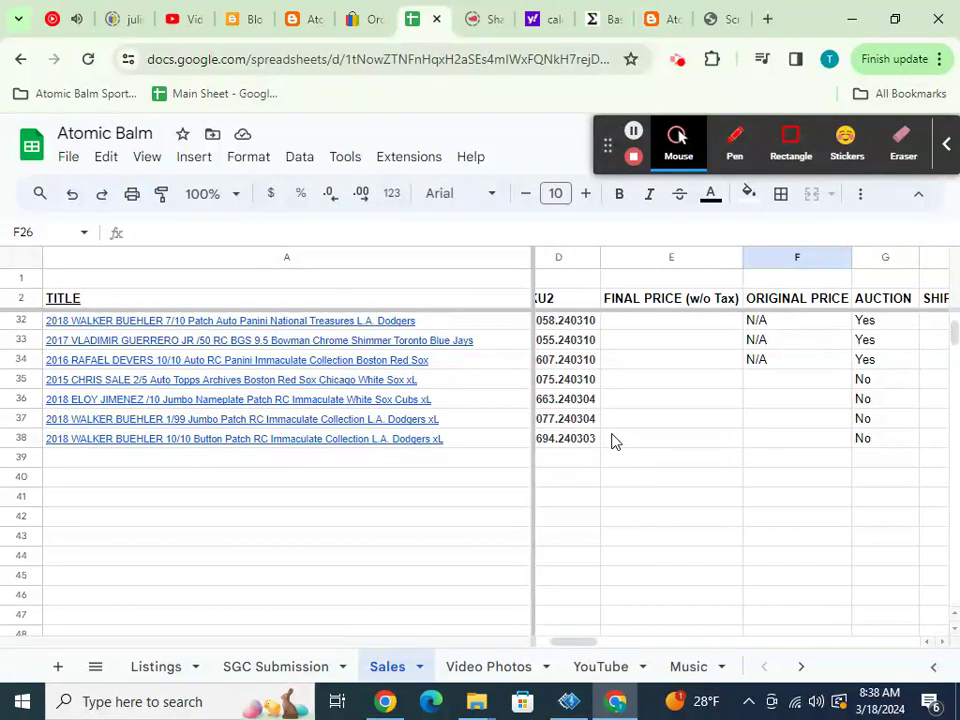
- Open the 2014 Kyle Freeland /15 listing from the eBay orders in a new tab and check its price
left_click(370, 20)
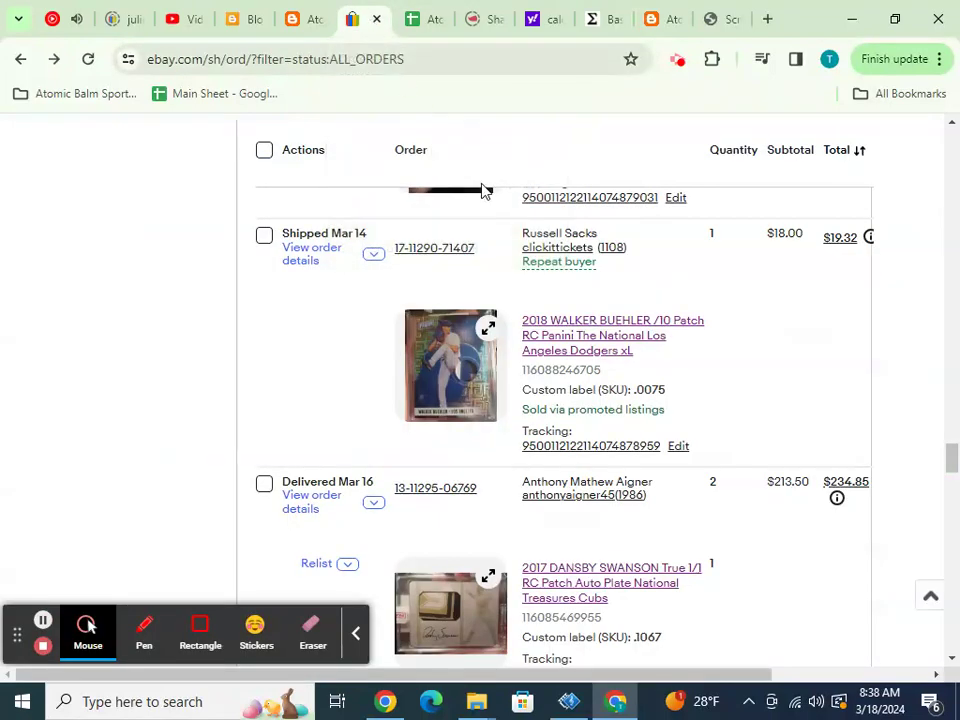
scroll(583, 349, "down", 3)
scroll(583, 349, "down", 1)
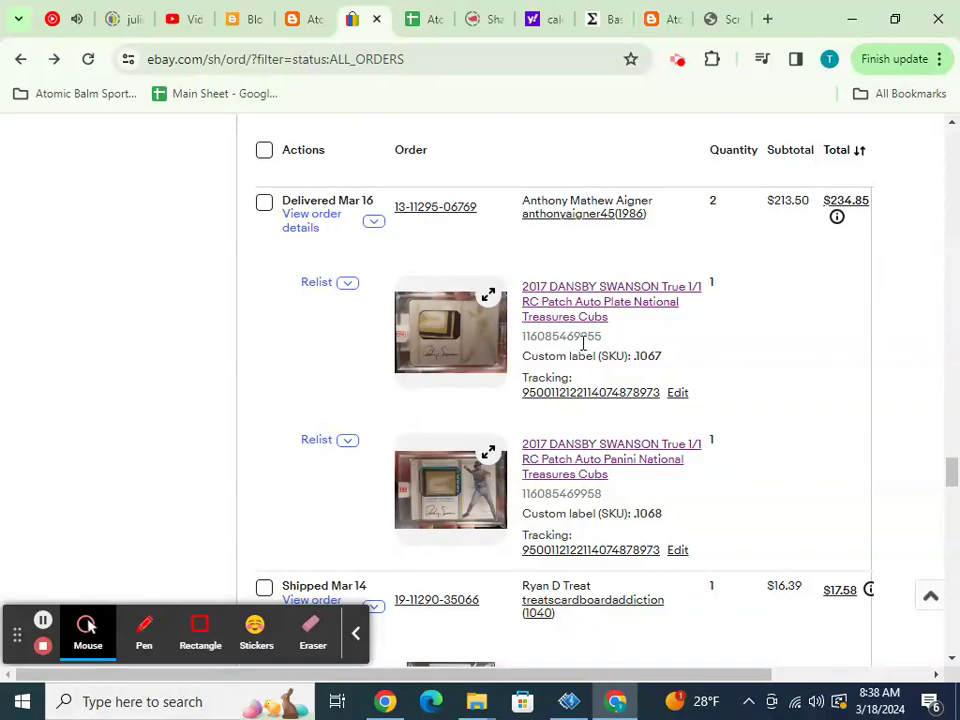
scroll(583, 349, "down", 15)
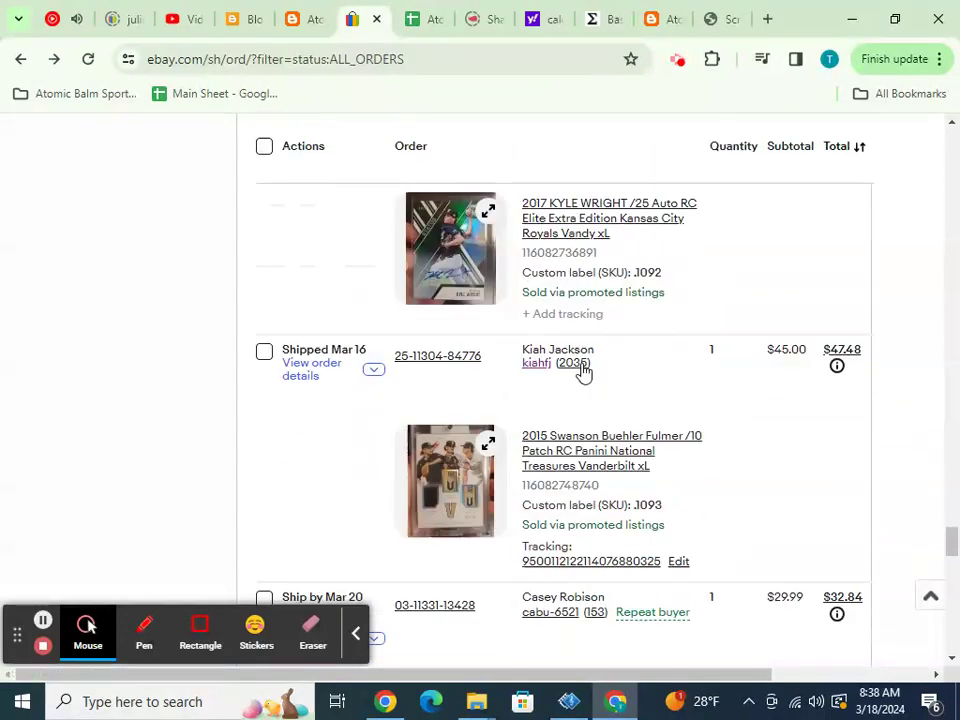
scroll(583, 372, "down", 5)
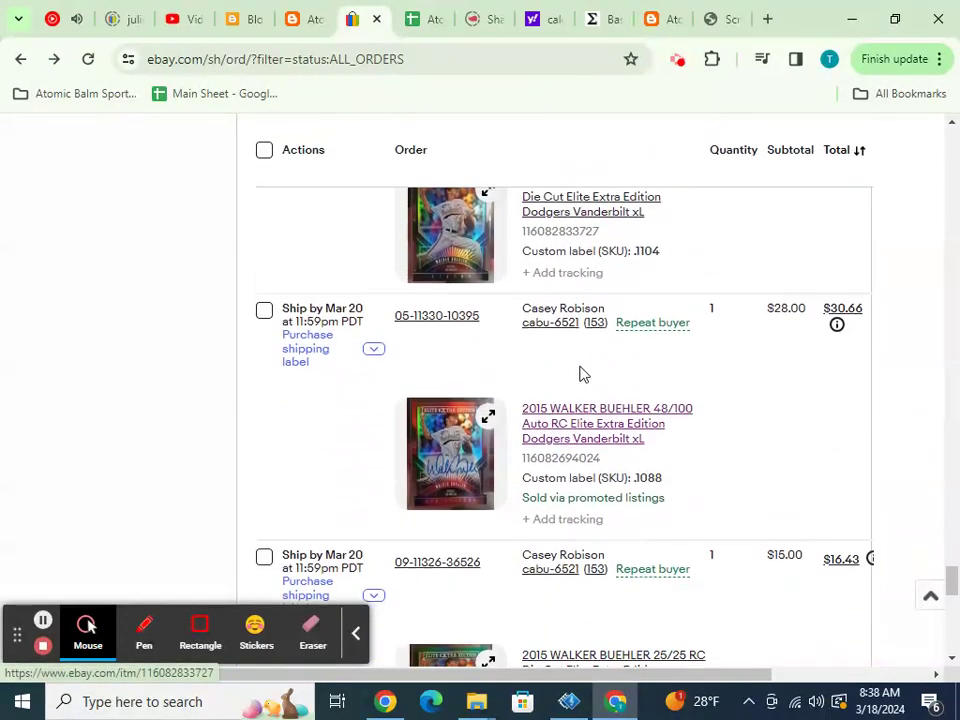
scroll(583, 372, "up", 3)
scroll(583, 372, "down", 10)
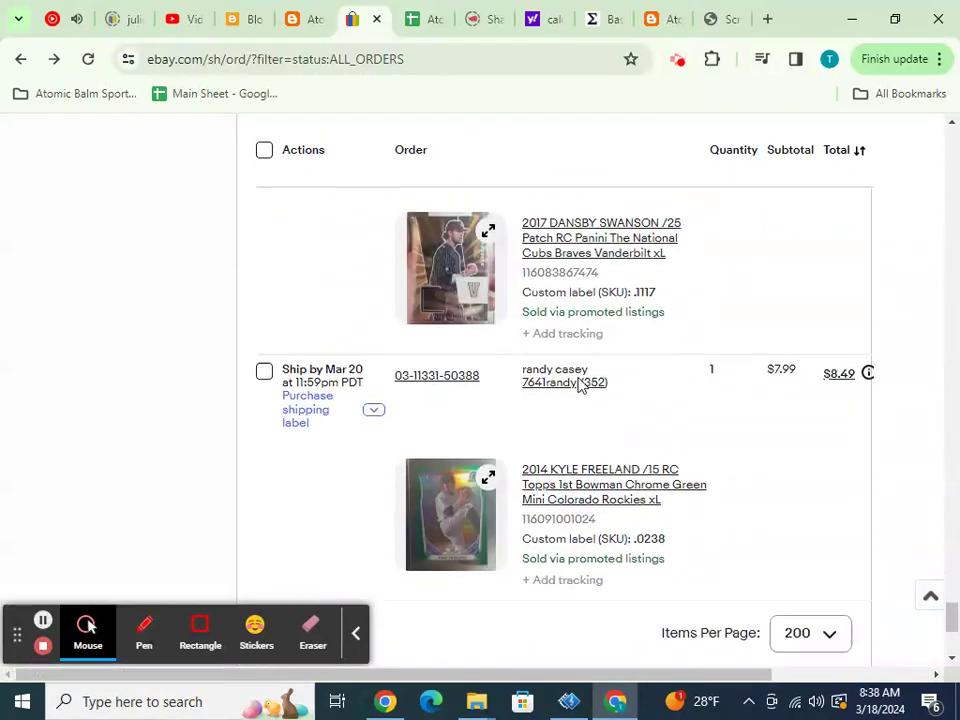
scroll(580, 385, "up", 2)
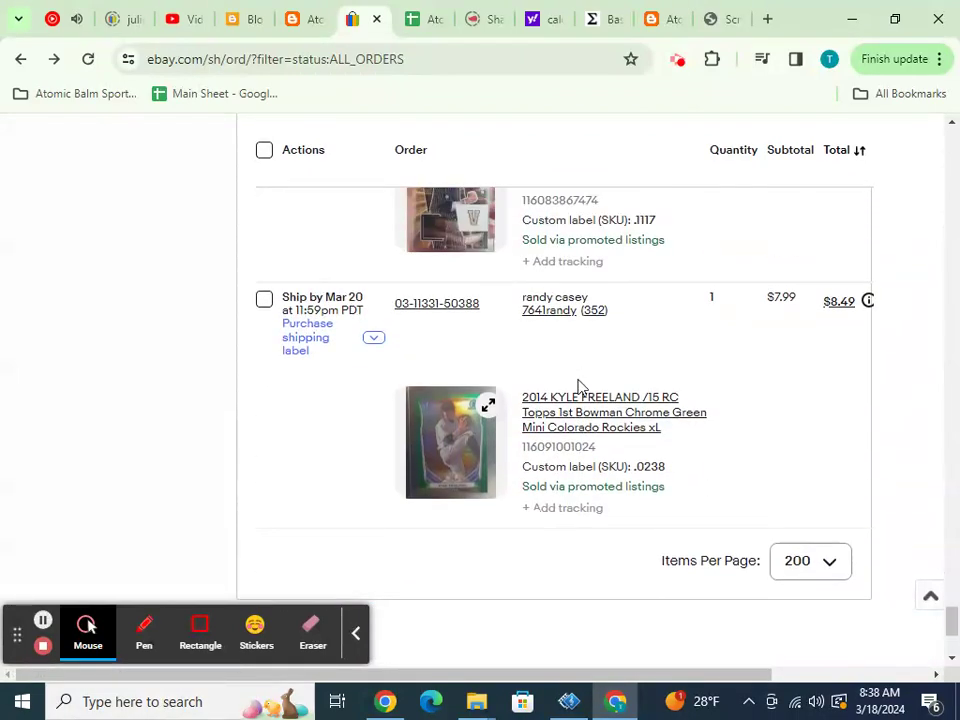
right_click(561, 411)
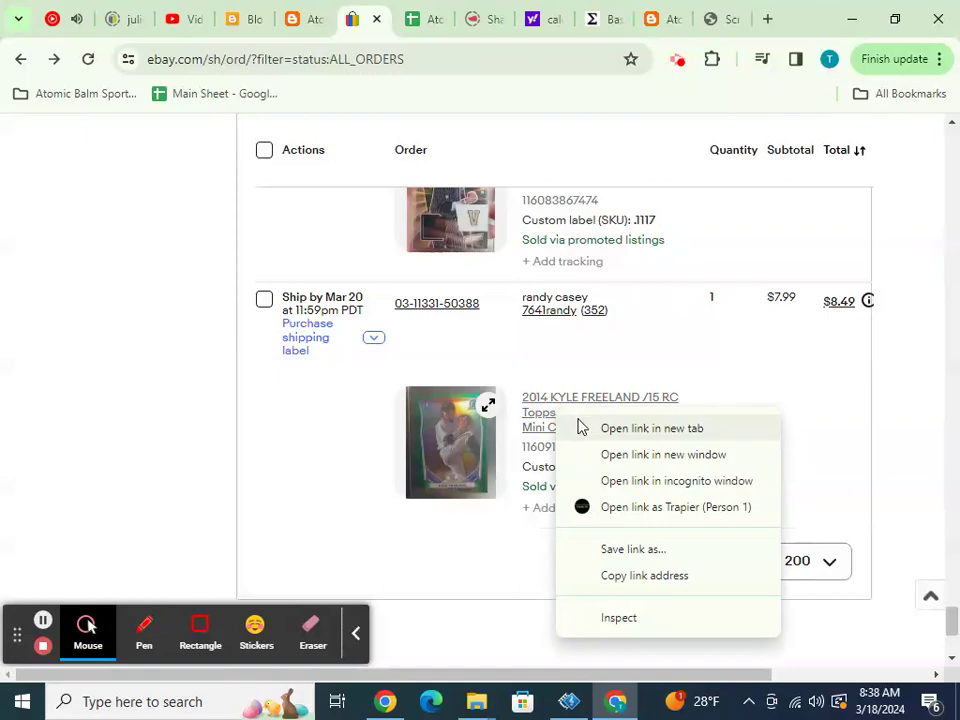
left_click(581, 427)
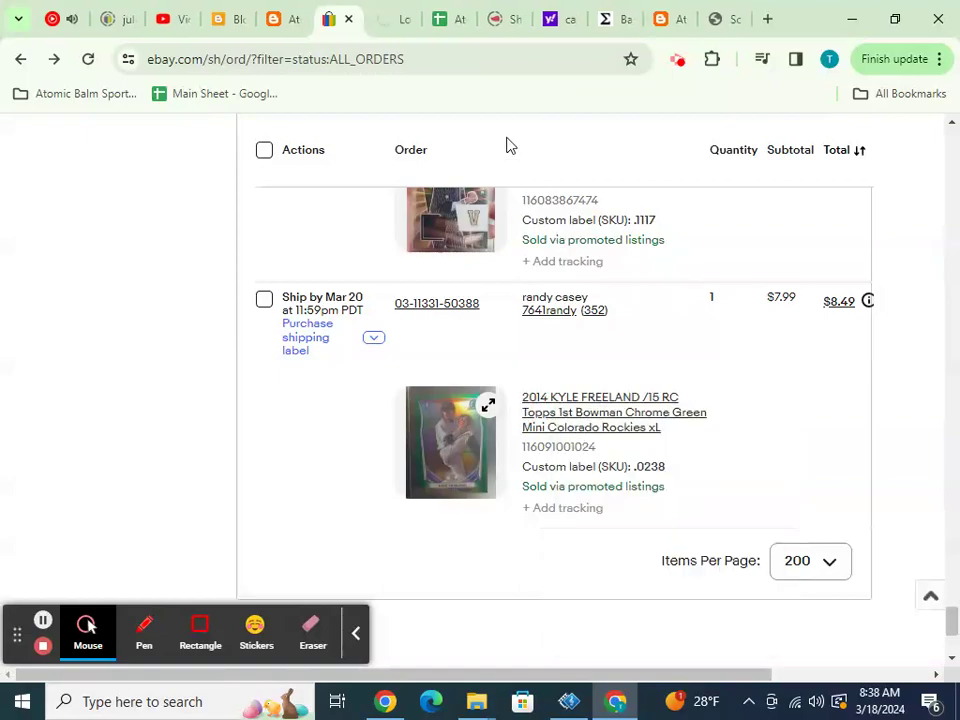
left_click(399, 22)
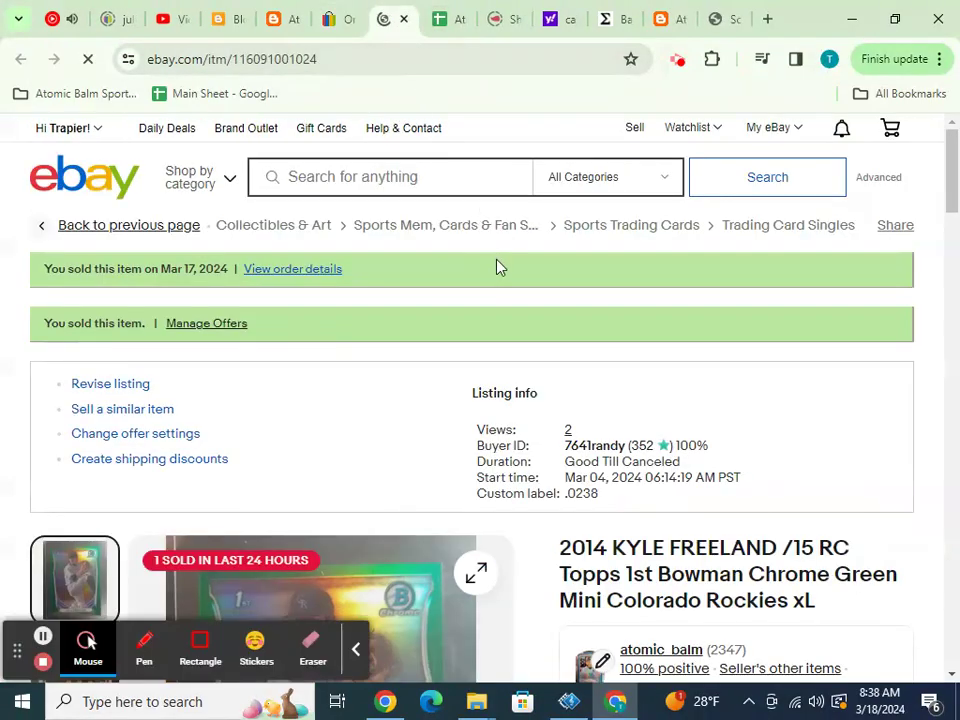
scroll(506, 274, "down", 6)
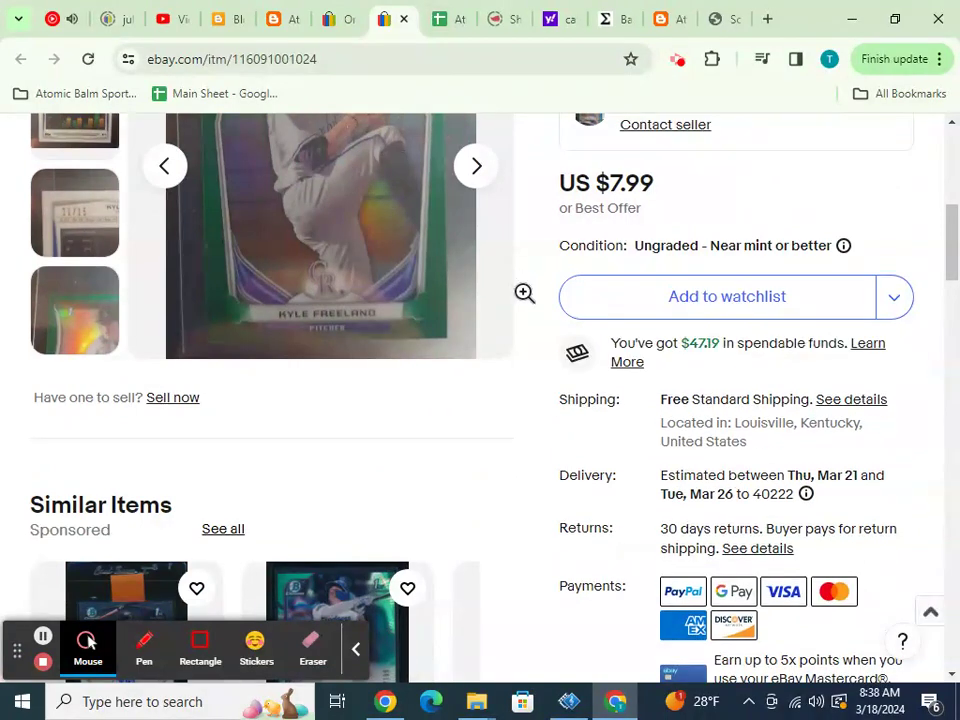
- In the Sales sheet, sort the range A32:O38 by column A from A to Z
left_click(441, 22)
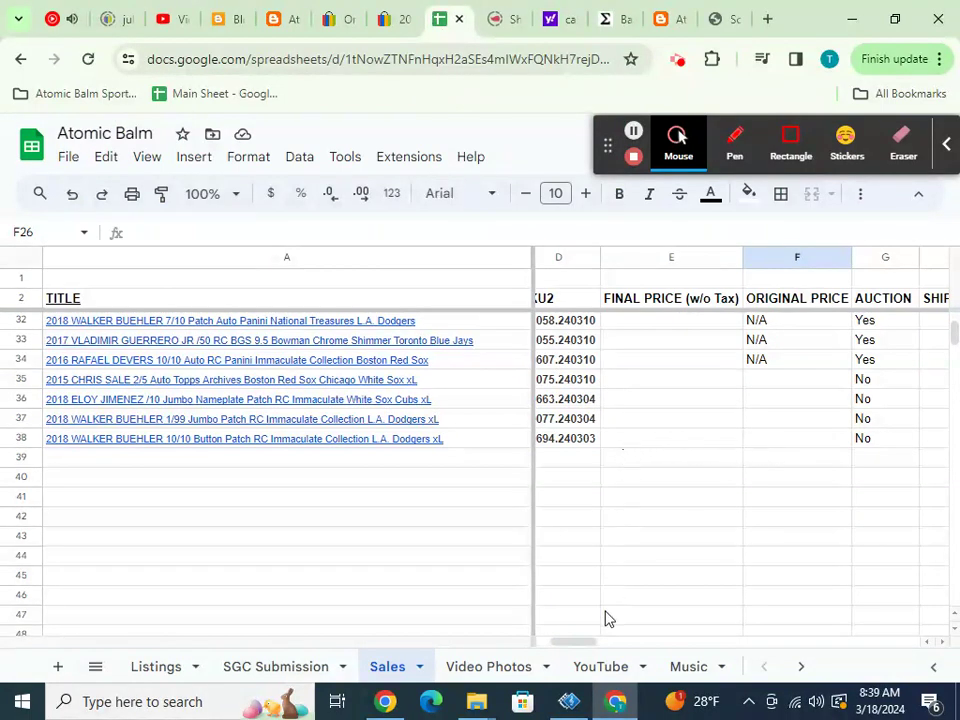
left_click_drag(591, 641, 558, 636)
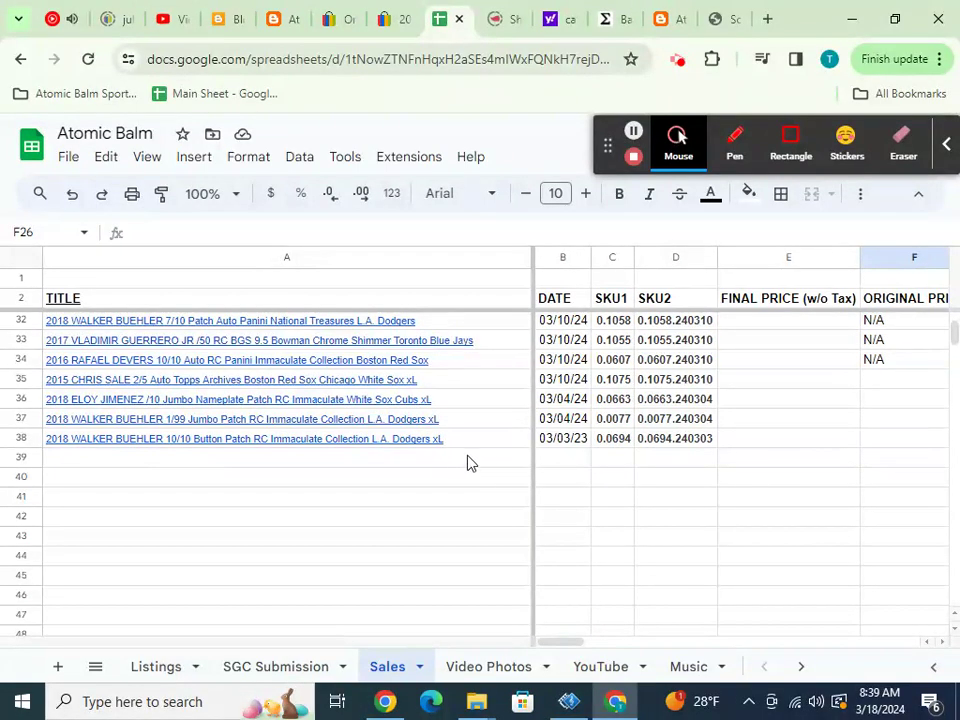
left_click_drag(572, 643, 740, 645)
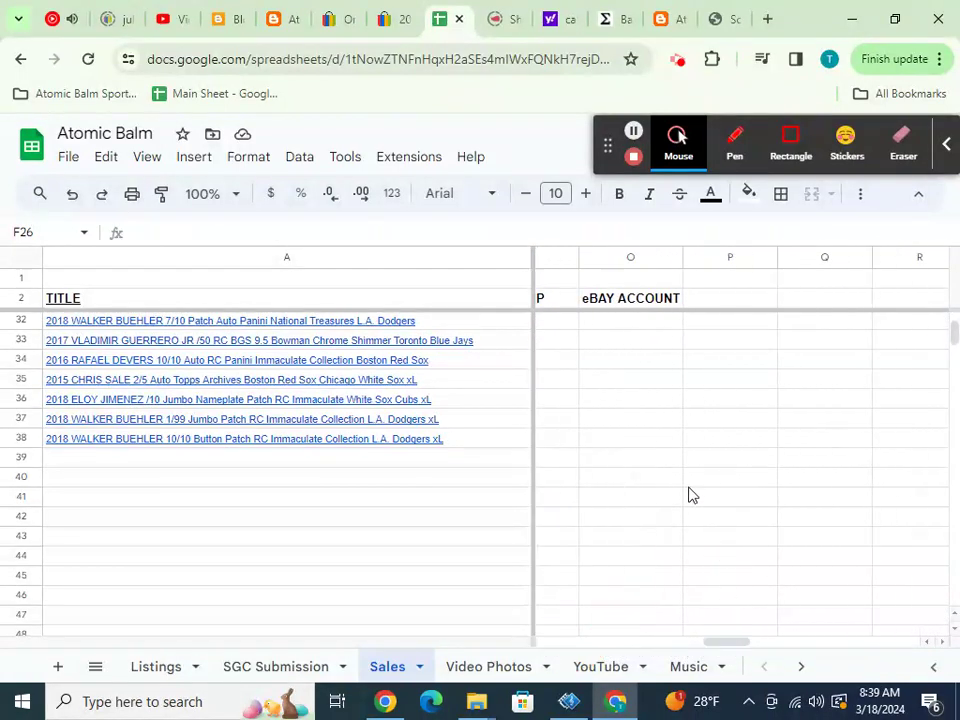
left_click_drag(669, 444, 392, 317)
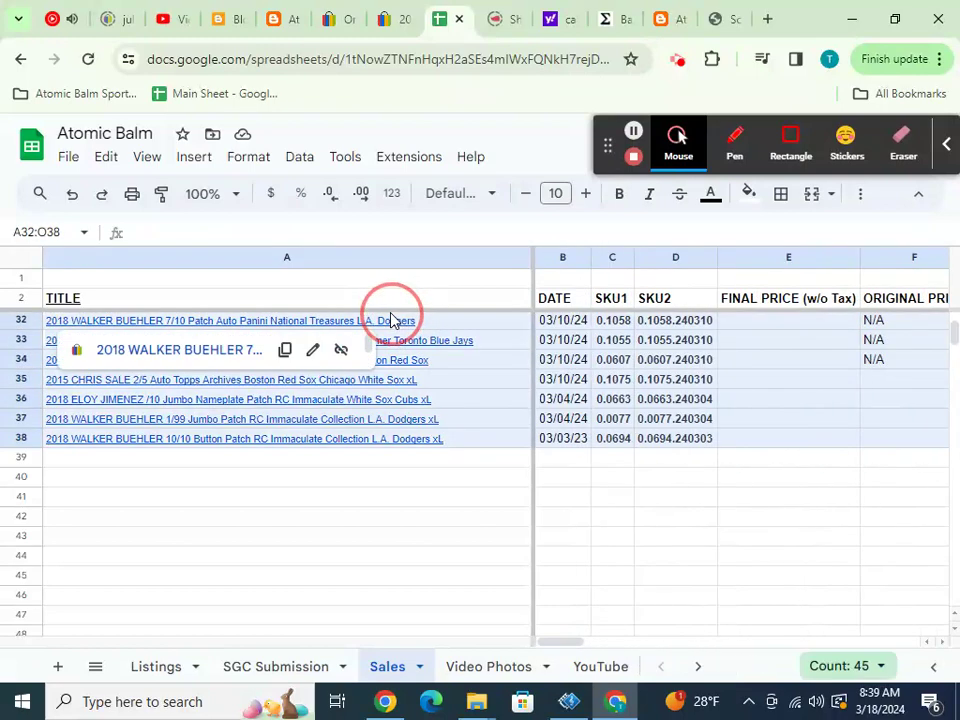
left_click(299, 158)
mouse_move(315, 225)
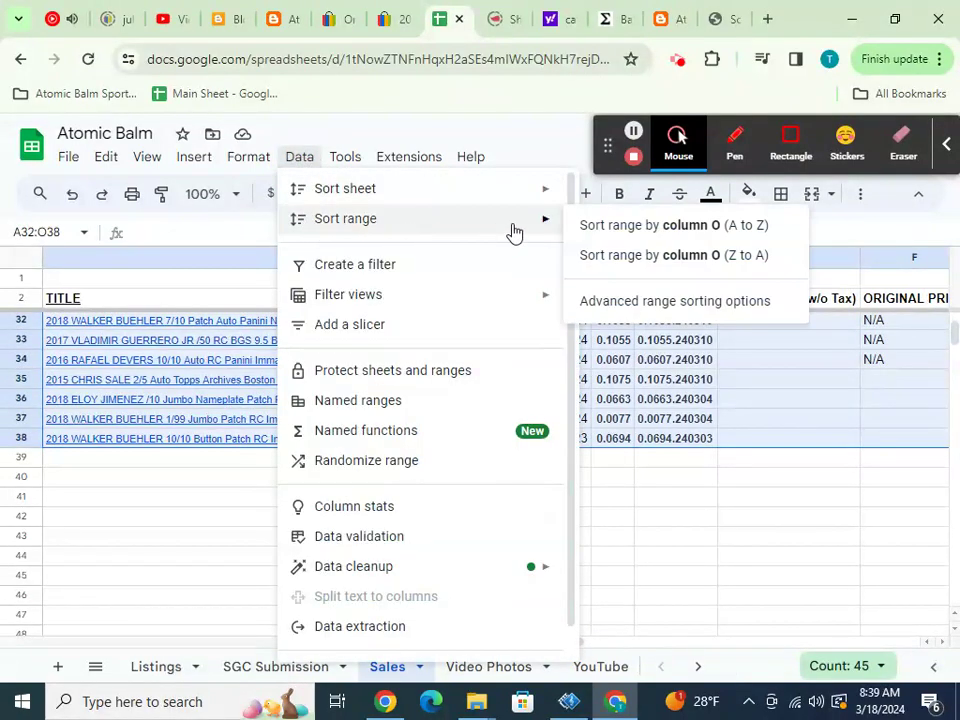
left_click(606, 303)
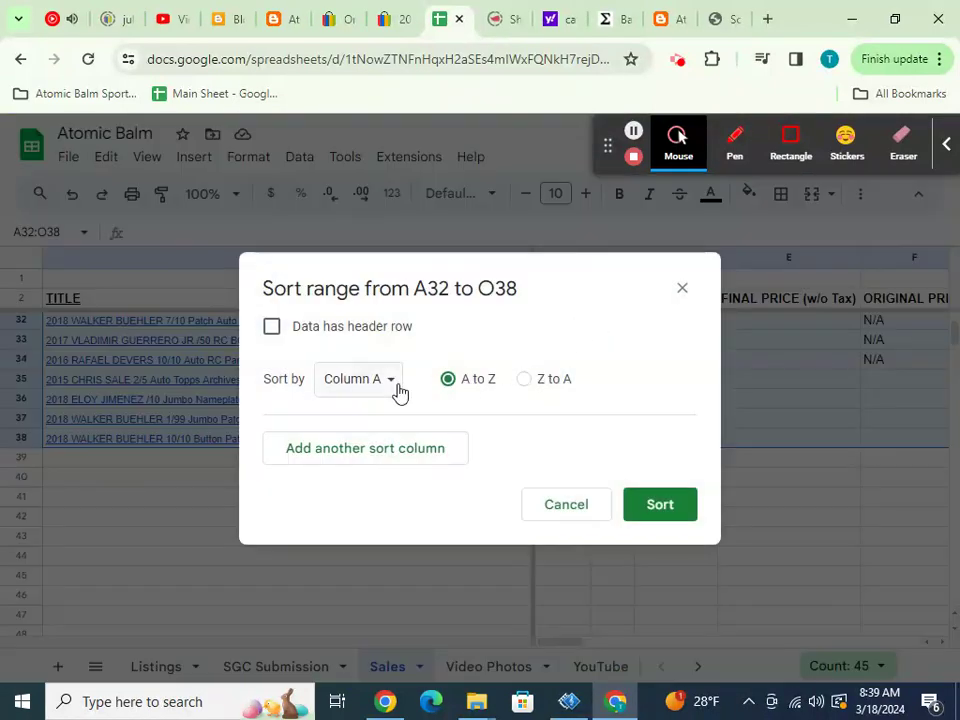
left_click(640, 504)
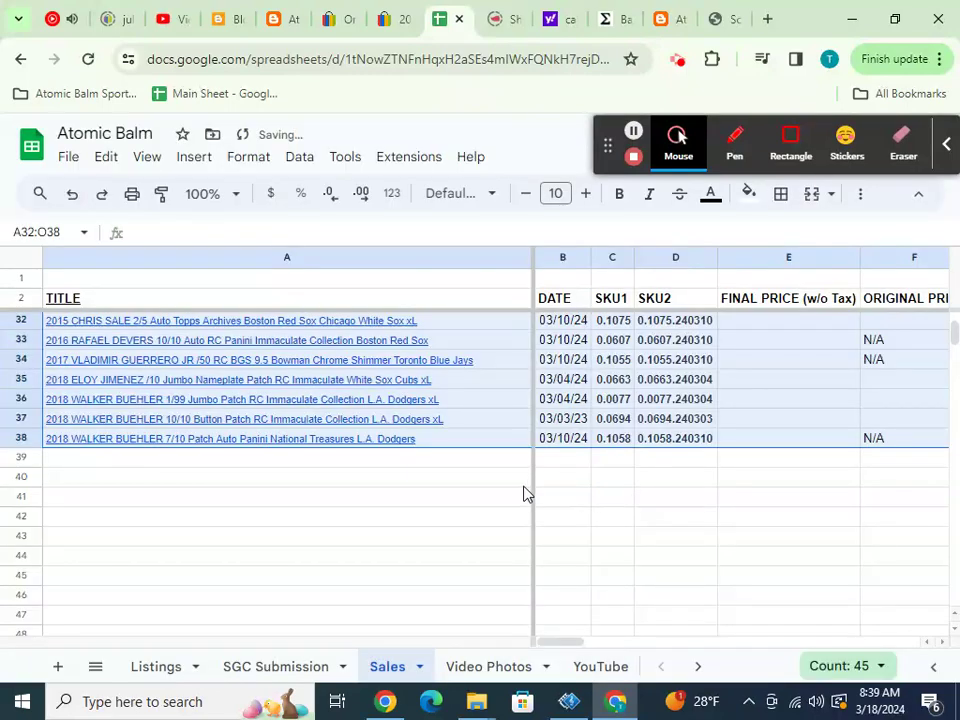
- Sort the range A32:O38 by column B from A to Z
left_click(302, 162)
mouse_move(529, 229)
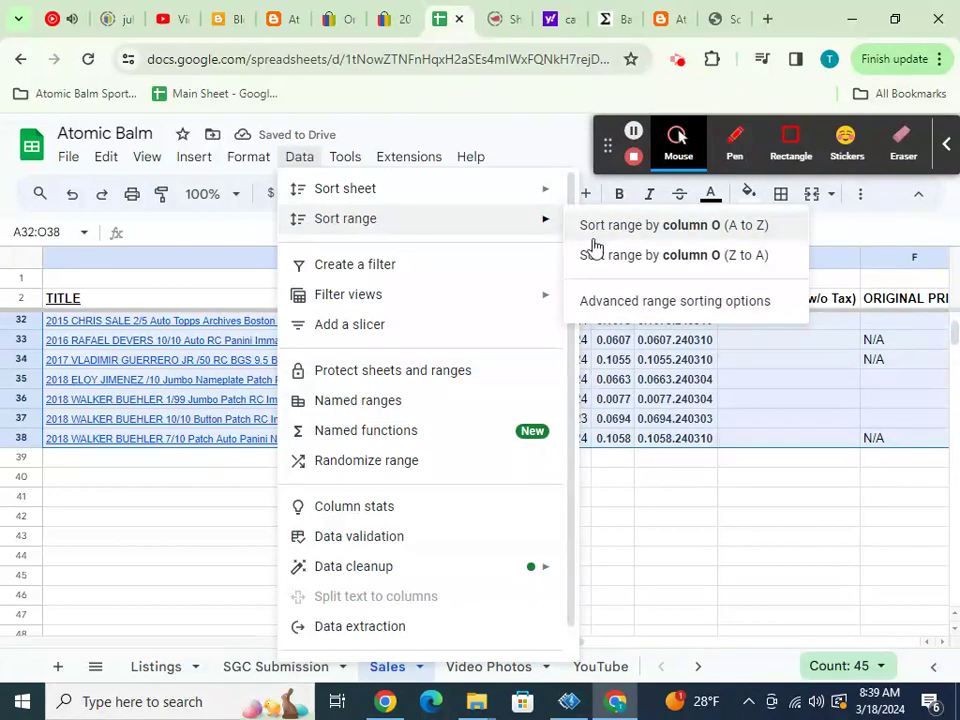
left_click(593, 300)
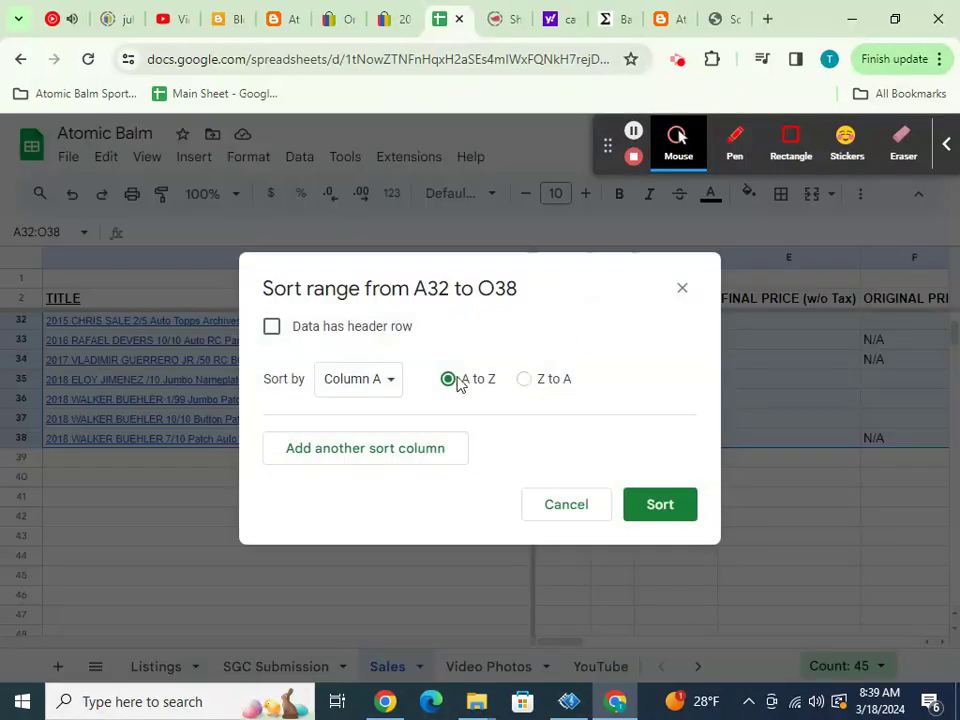
left_click(394, 380)
left_click(390, 405)
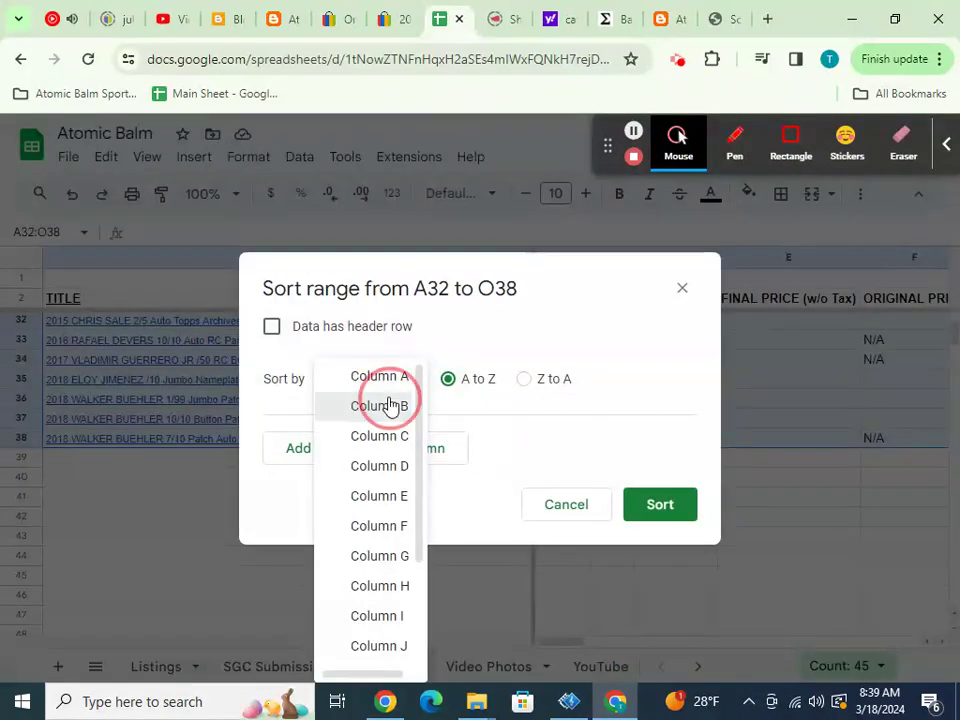
left_click(643, 503)
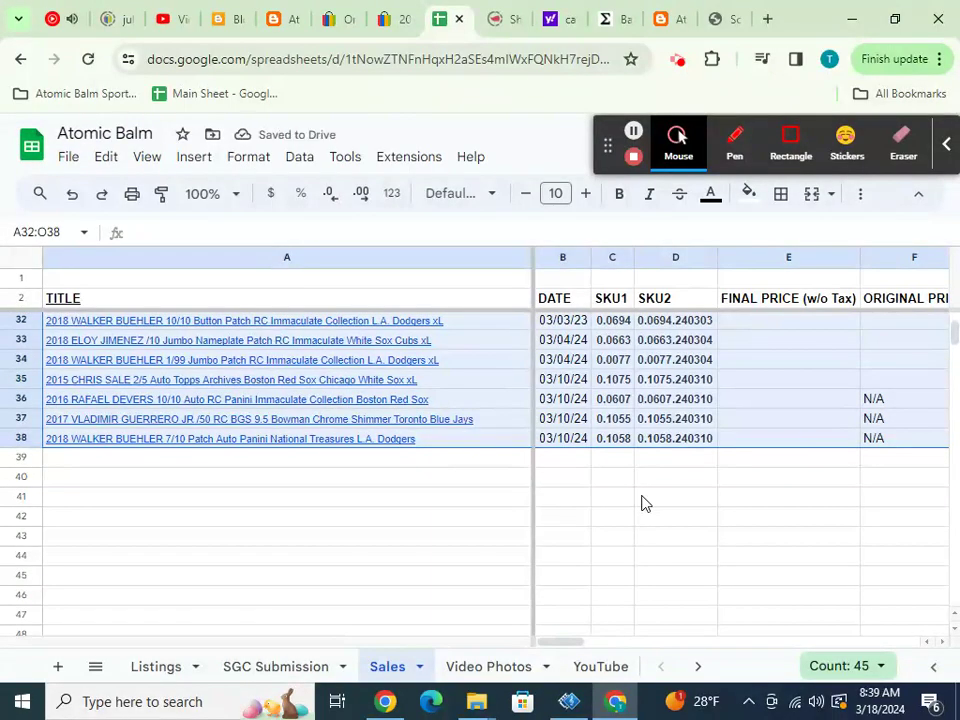
left_click(644, 503)
- Review the sales rows and sort the range A3:O38 by column B from Z to A
scroll(640, 500, "up", 6)
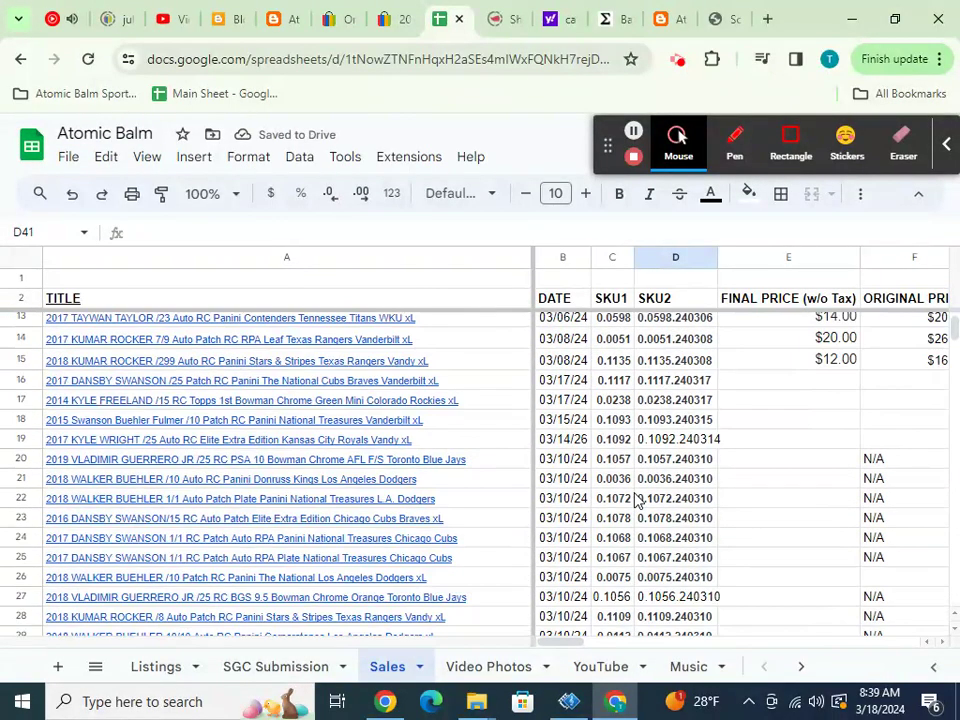
scroll(632, 499, "up", 2)
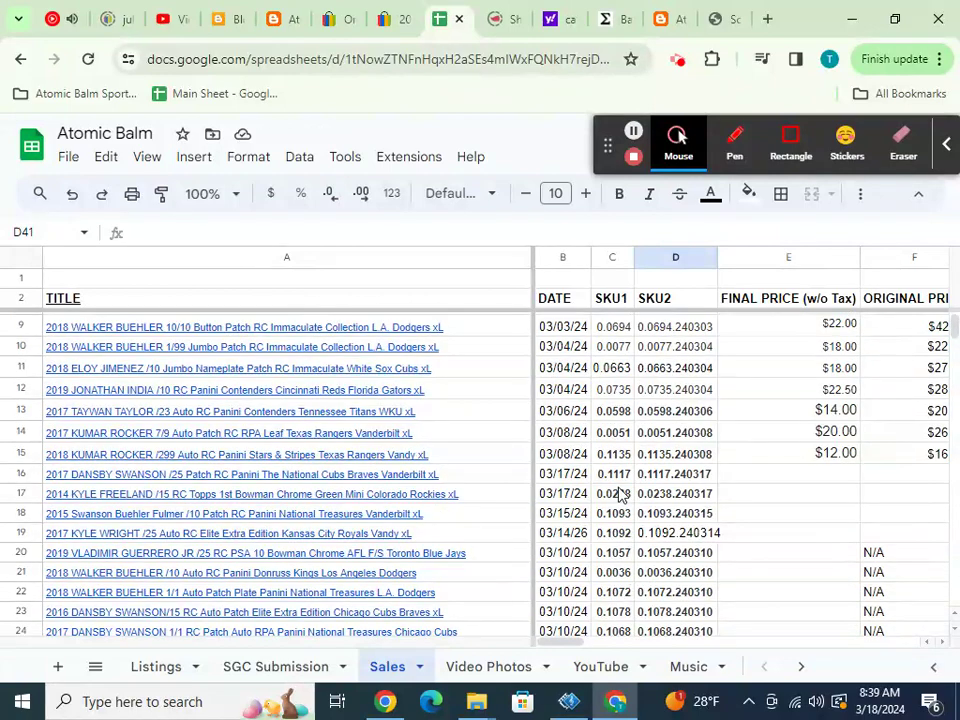
scroll(620, 495, "up", 3)
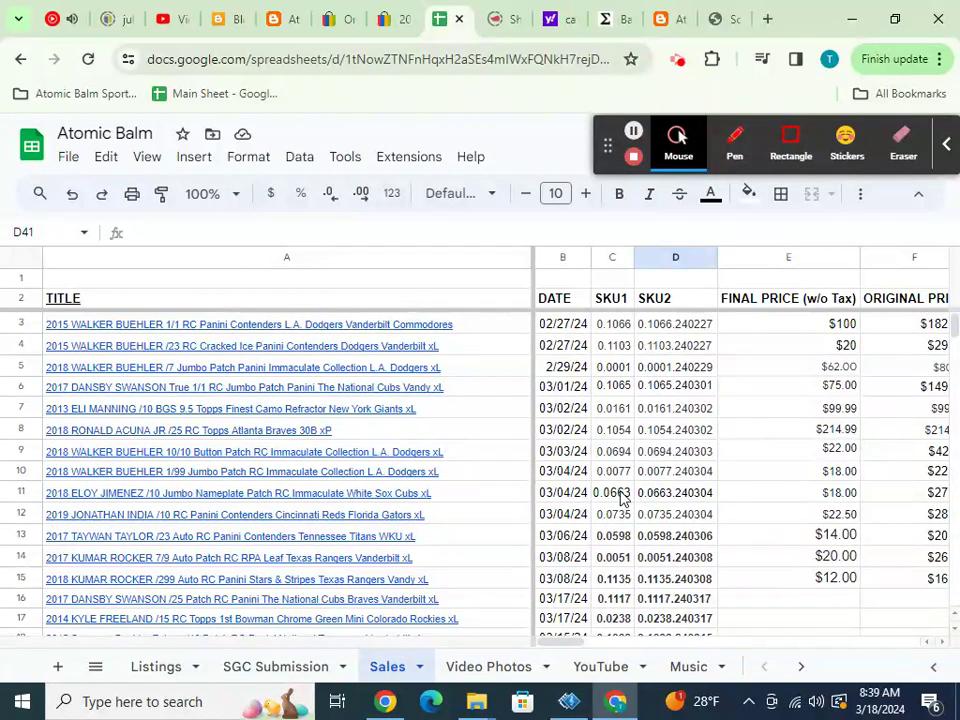
scroll(623, 499, "down", 3)
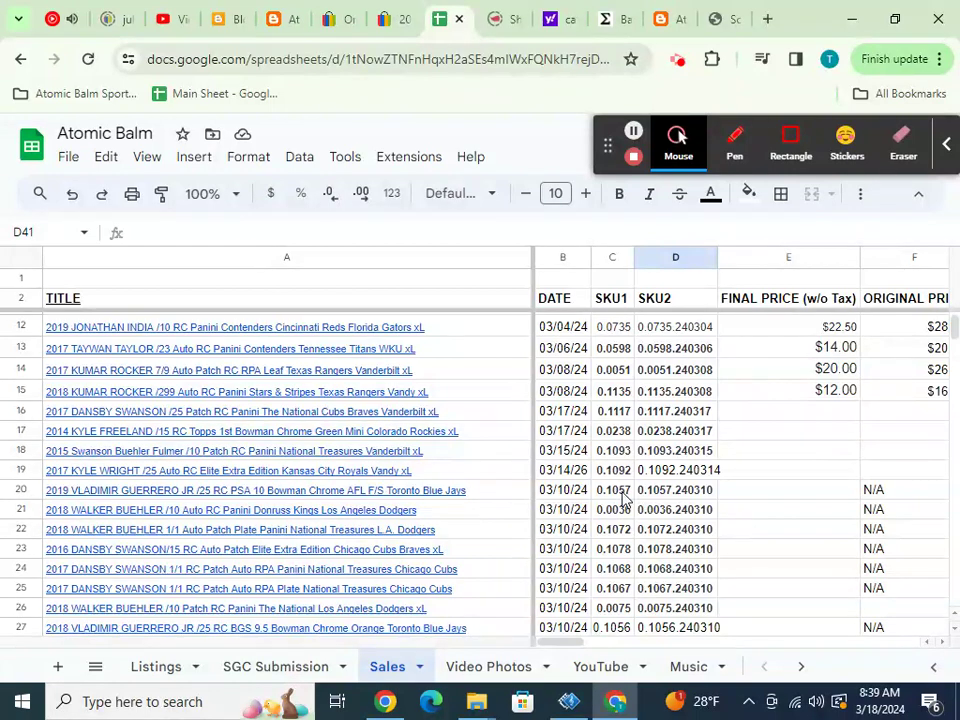
scroll(620, 490, "down", 6)
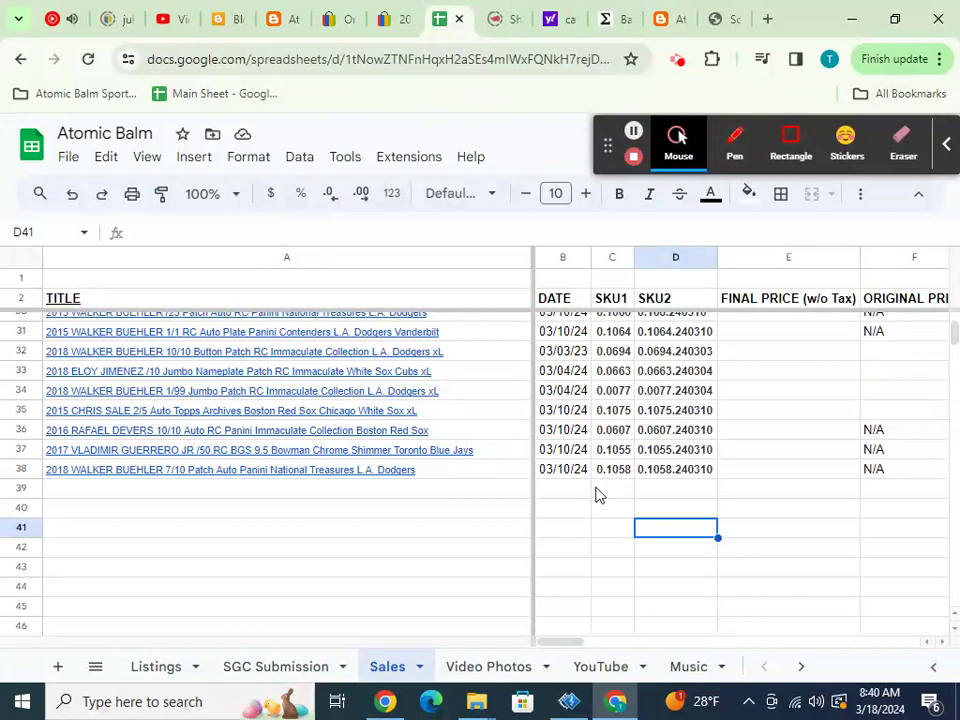
left_click_drag(549, 642, 704, 648)
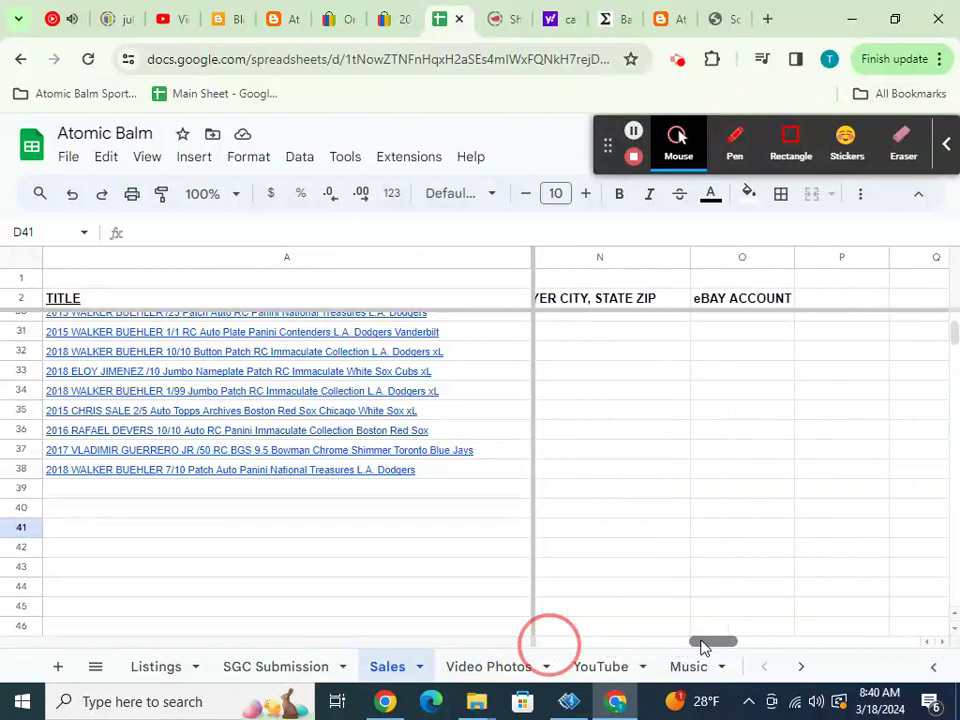
left_click_drag(731, 469, 292, 310)
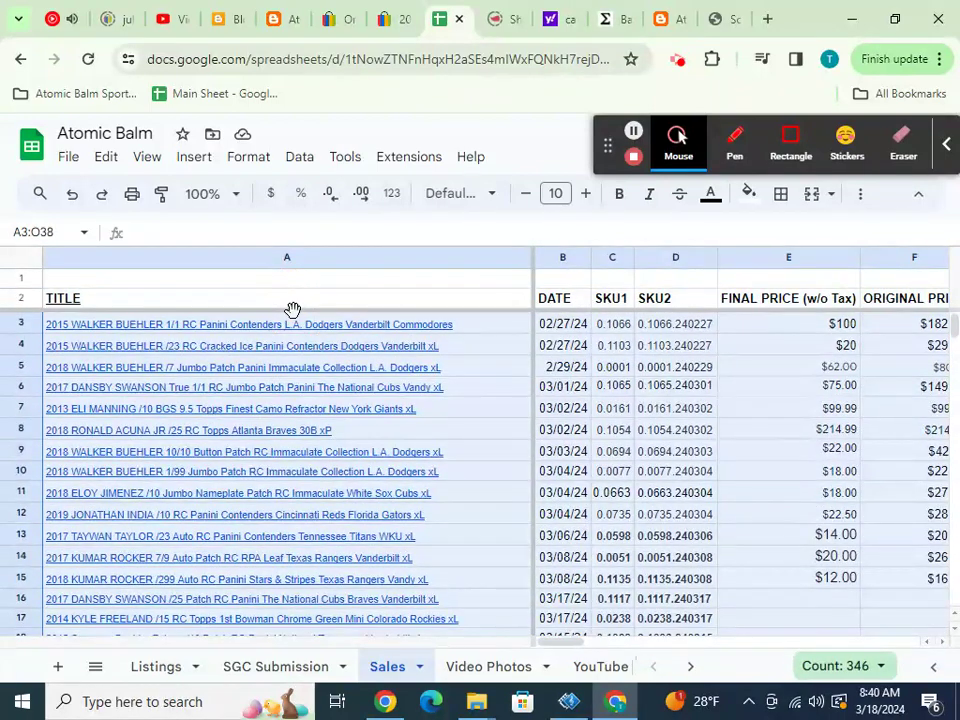
left_click(299, 157)
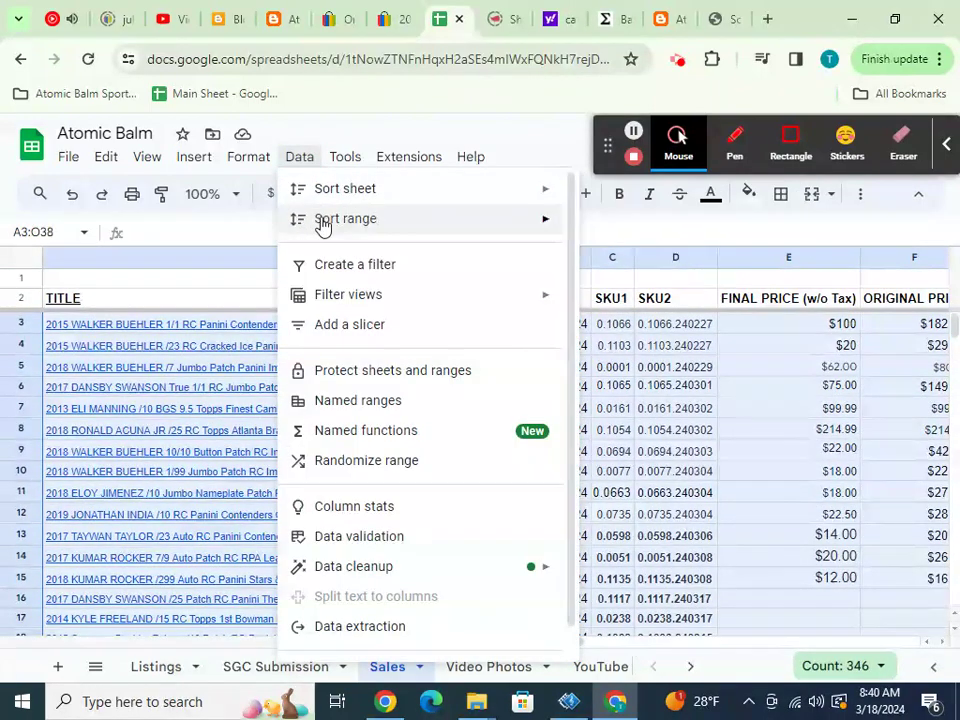
mouse_move(540, 222)
left_click(612, 304)
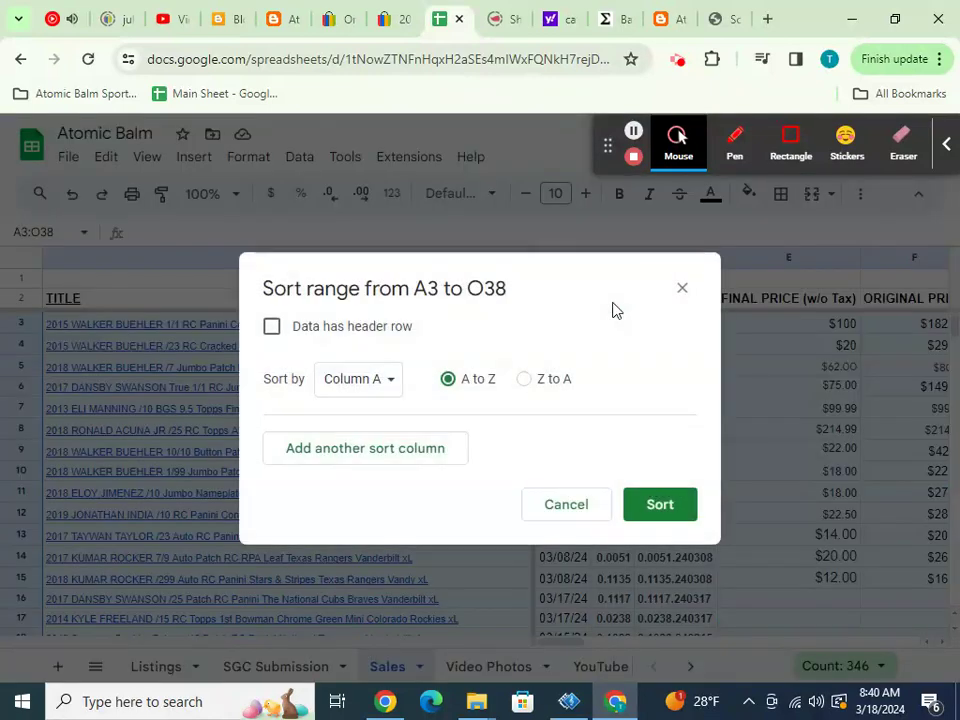
left_click(383, 386)
left_click(377, 406)
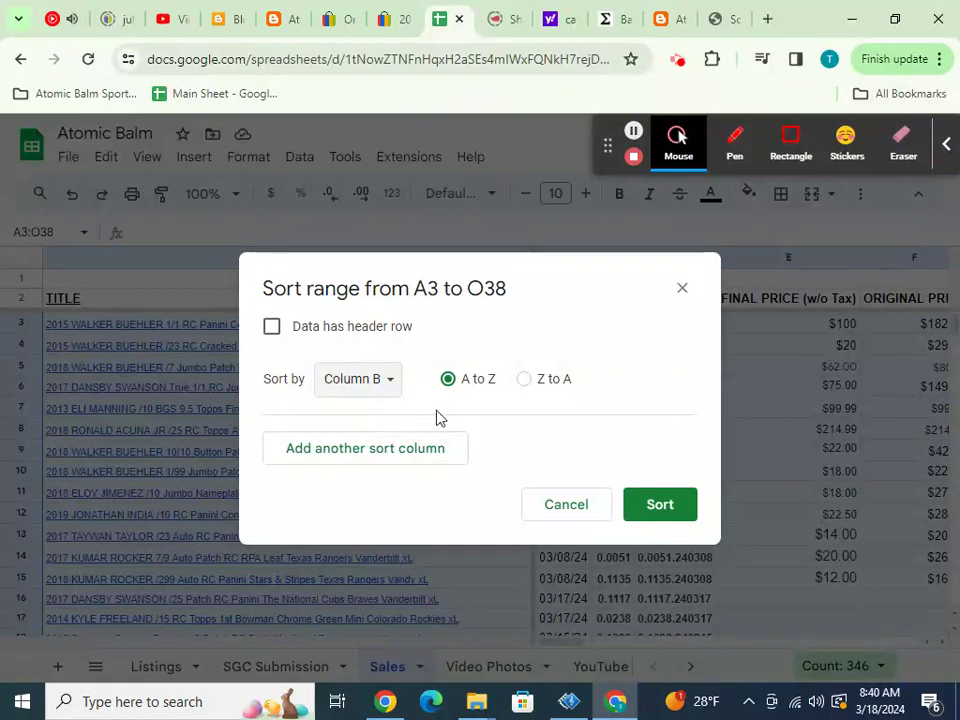
left_click(522, 380)
left_click(647, 506)
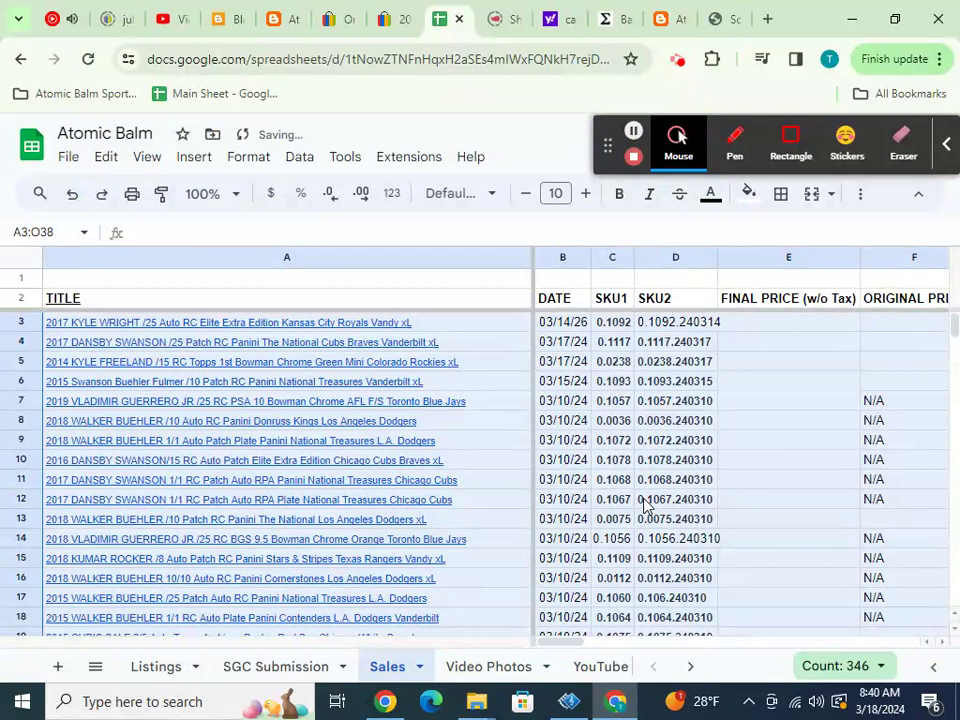
- Correct the DATE of the 2017 Kyle Wright /25 card in row 3 to 03/14/24
left_click(580, 326)
double_click(579, 323)
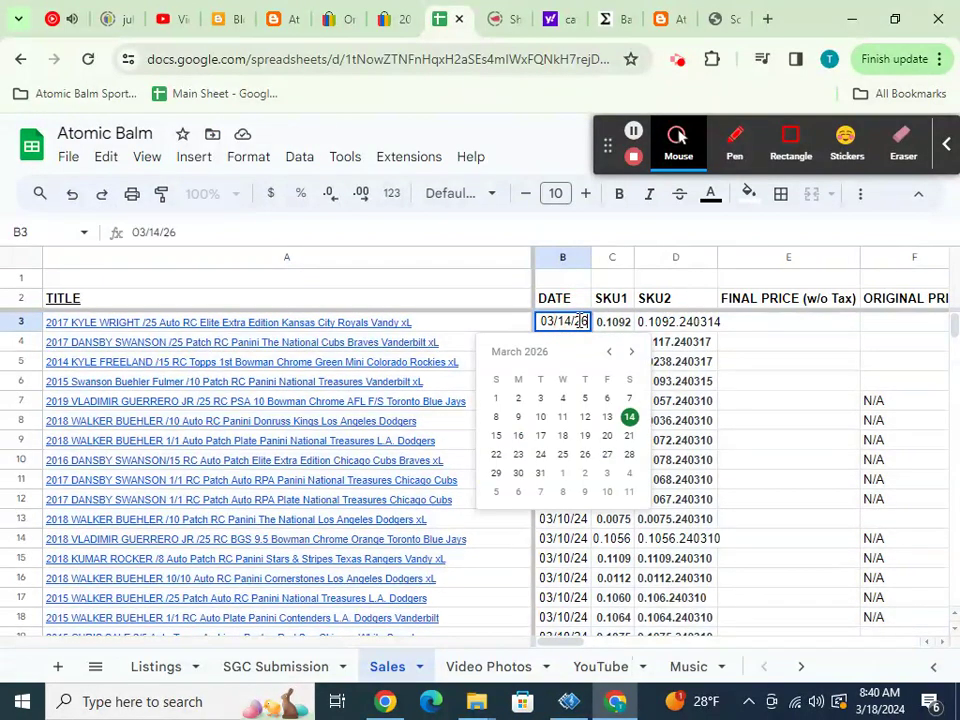
key("BackSpace")
type("4")
key("Return")
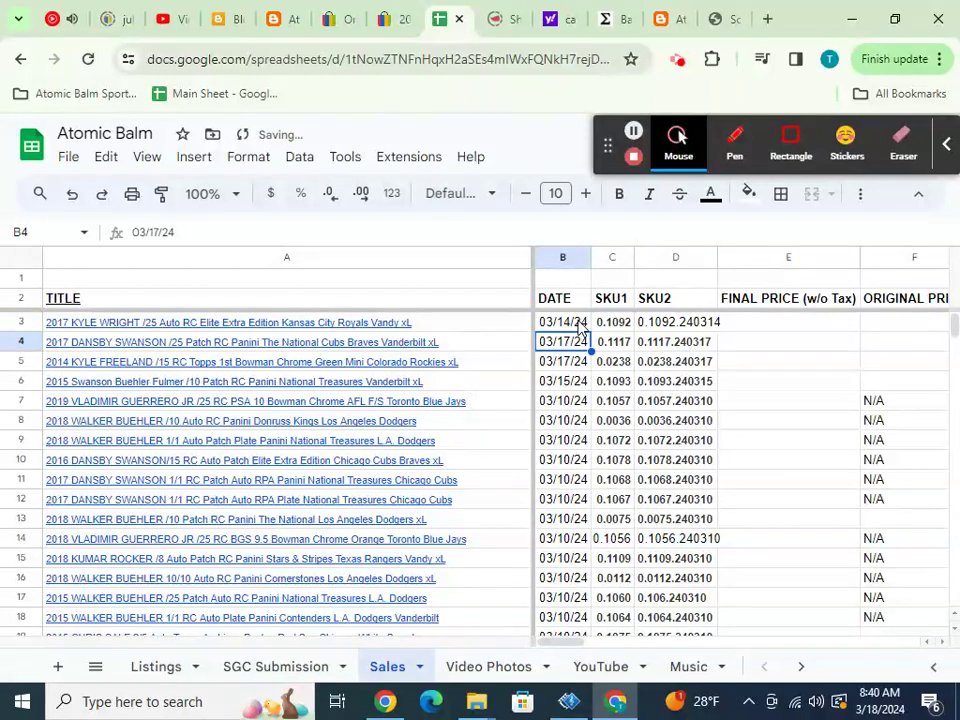
- Correct the DATE of the 2018 Walker Buehler 10/10 Button Patch card in row 38 to 03/03/24
scroll(565, 340, "down", 9)
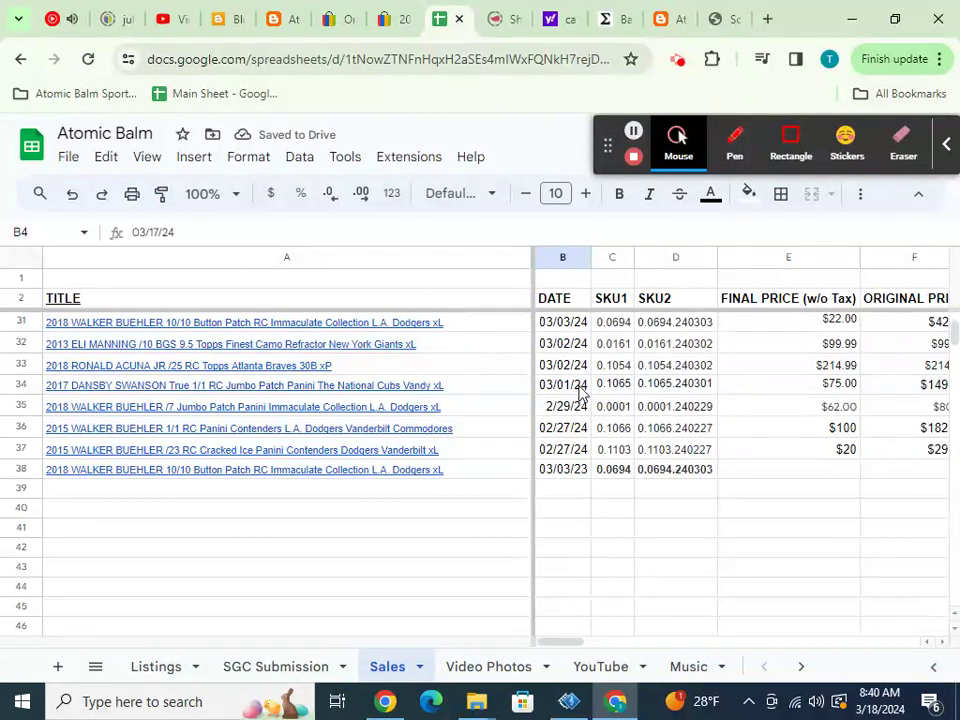
double_click(576, 475)
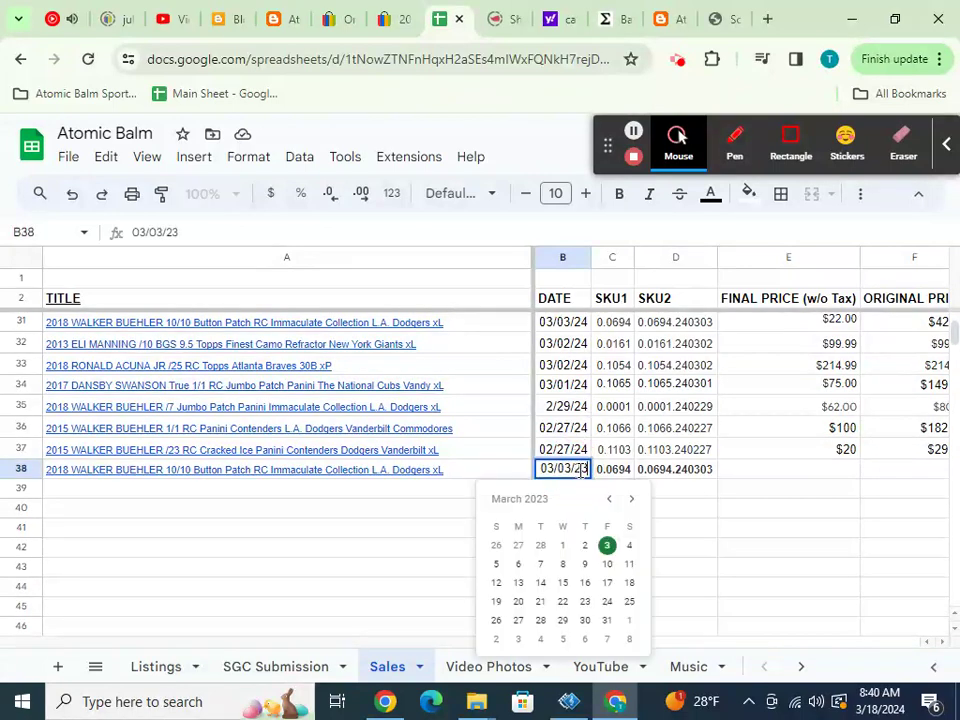
key("BackSpace")
type("4")
key("Return")
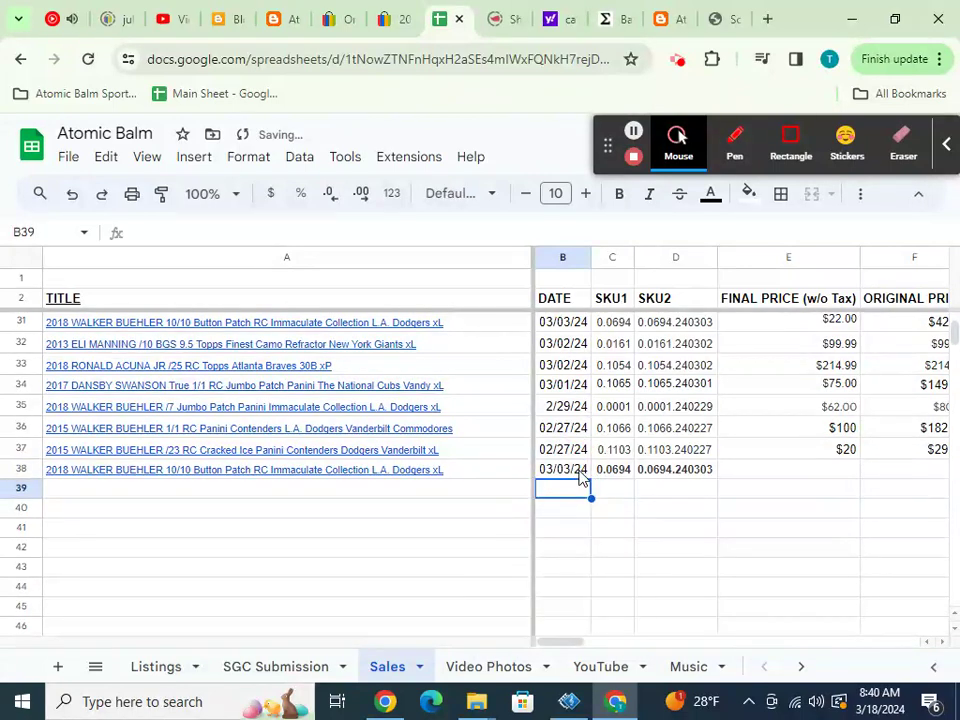
- Sort the range A3:O37 by column B from A to Z
left_click_drag(546, 643, 630, 650)
left_click_drag(645, 650, 681, 650)
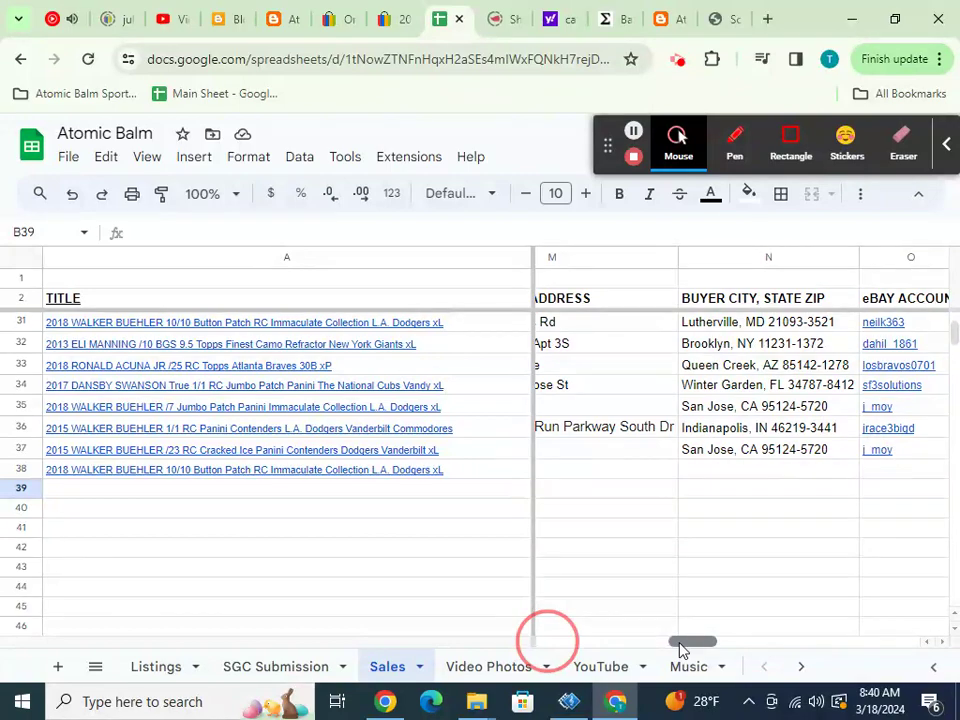
scroll(617, 540, "up", 6)
scroll(617, 540, "down", 6)
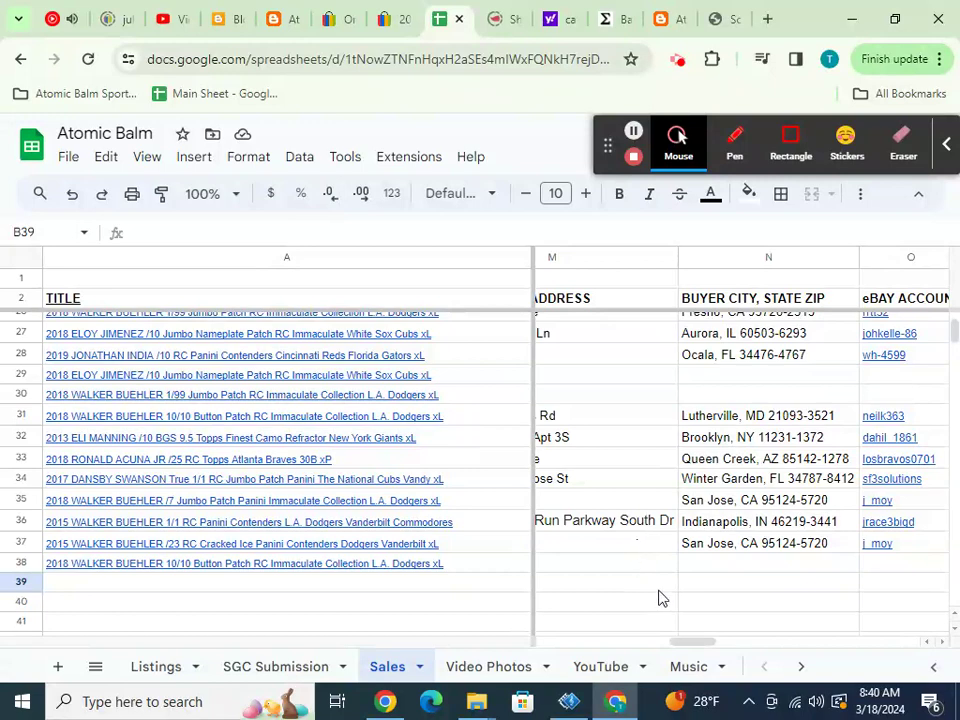
left_click_drag(677, 640, 300, 321)
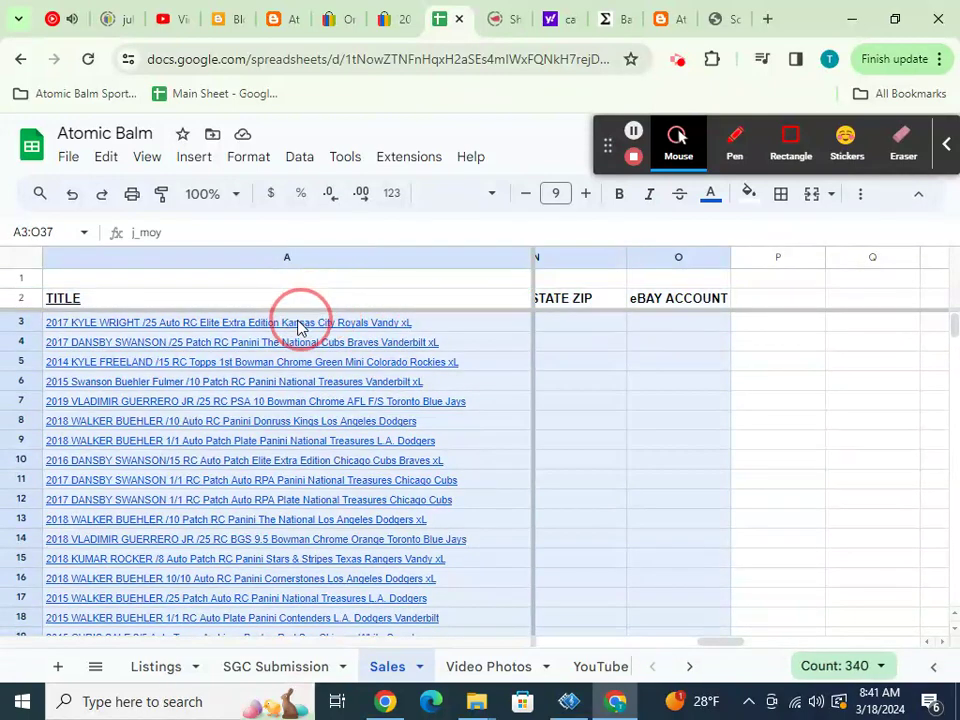
left_click_drag(722, 643, 558, 648)
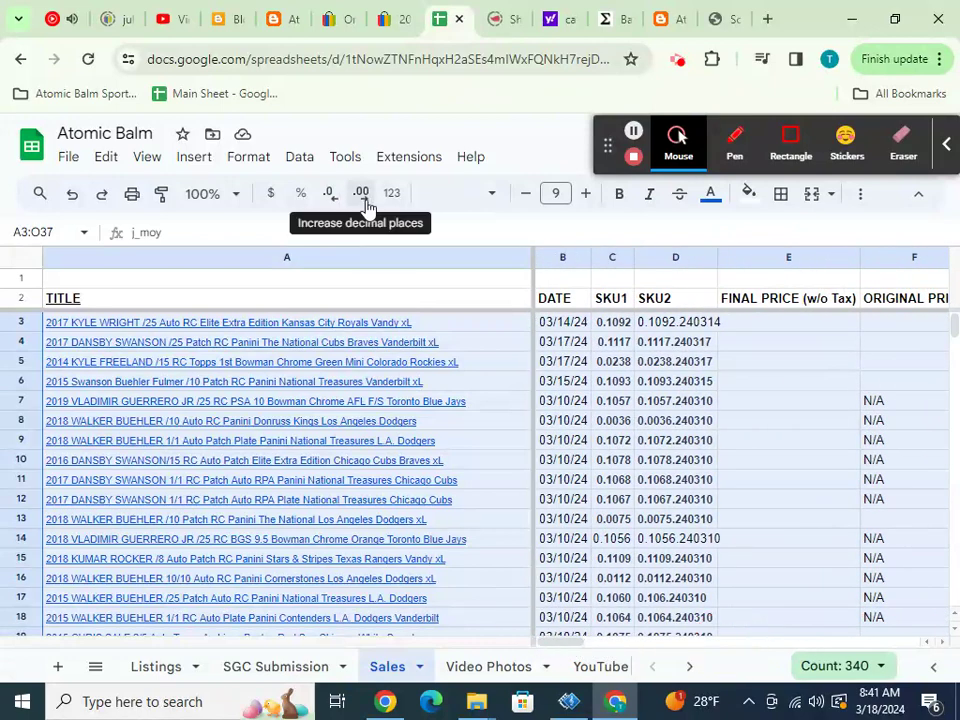
left_click(301, 159)
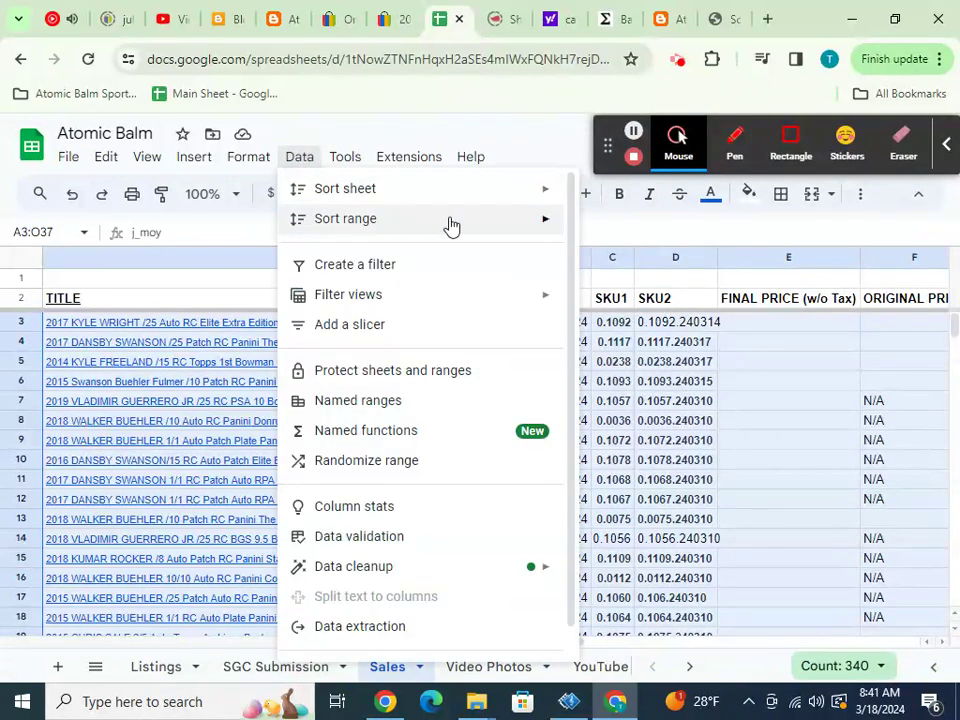
mouse_move(554, 224)
left_click(601, 300)
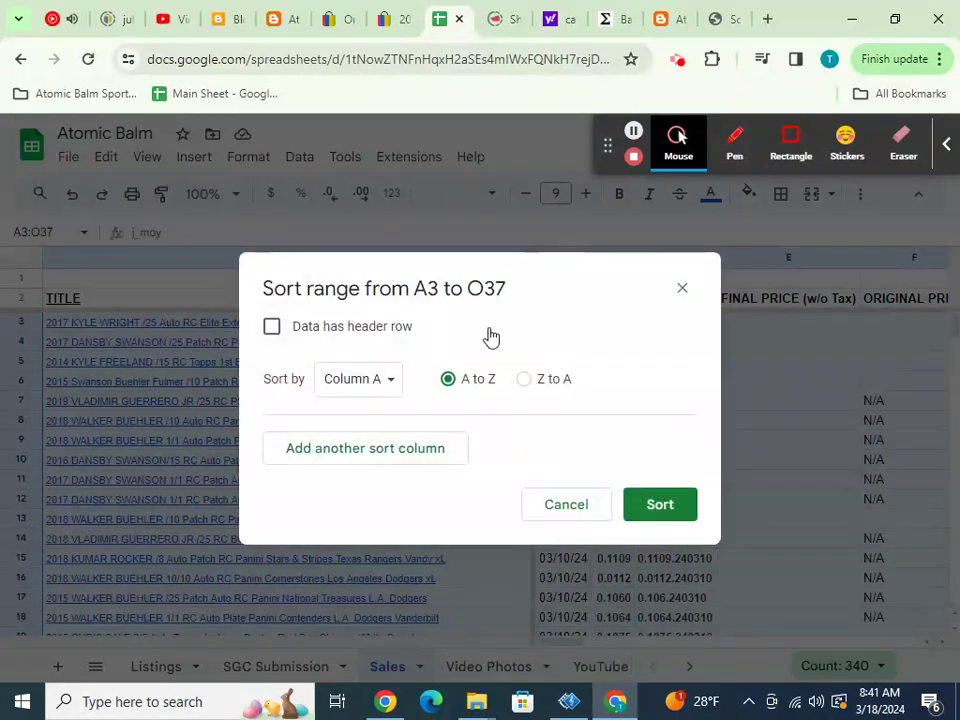
left_click(382, 384)
left_click(380, 406)
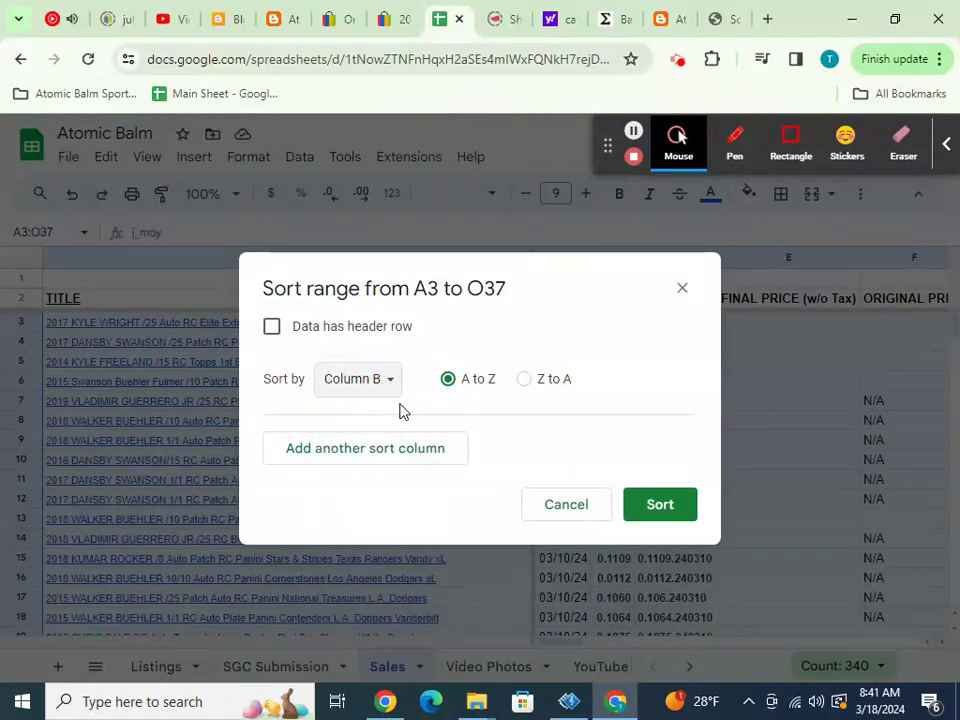
left_click(633, 506)
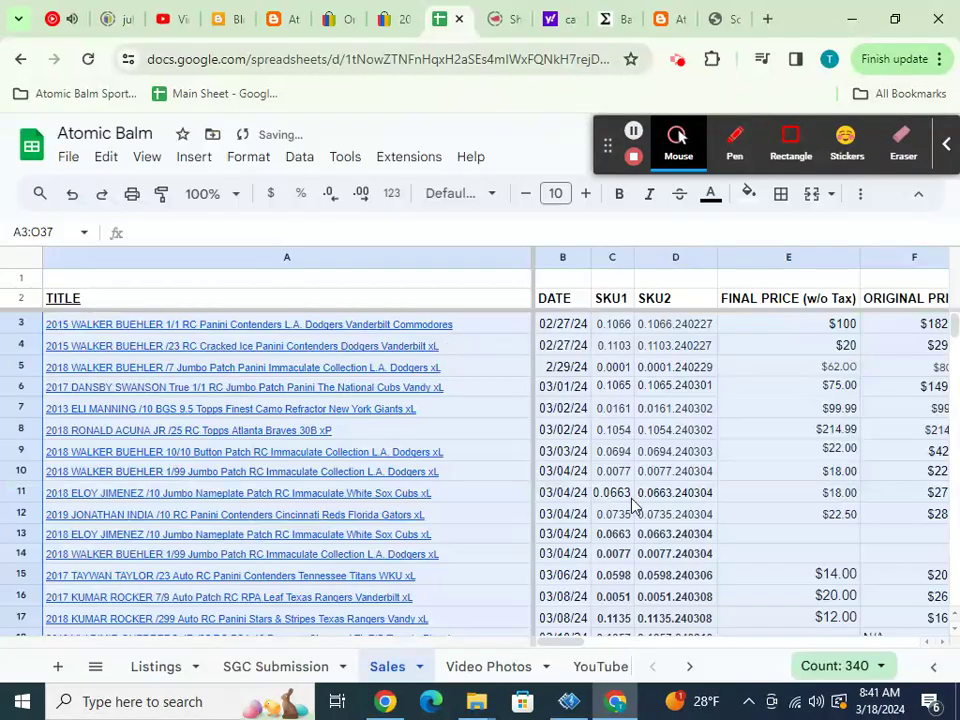
- Select the range A3:O38 including the last card row and sort it by column B from A to Z
scroll(545, 428, "down", 10)
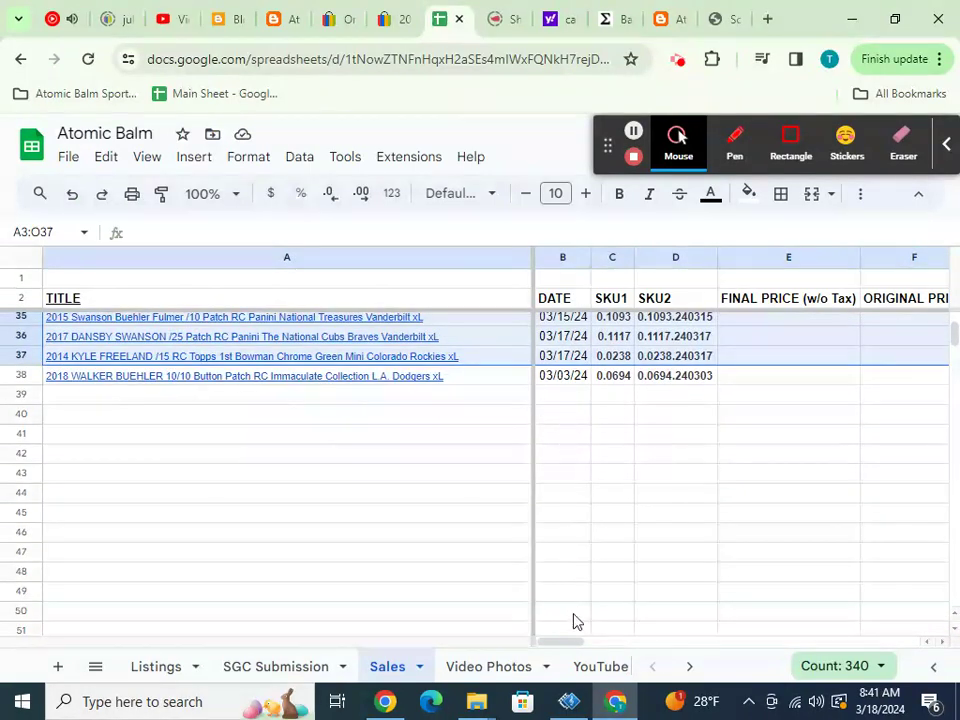
left_click_drag(571, 643, 720, 642)
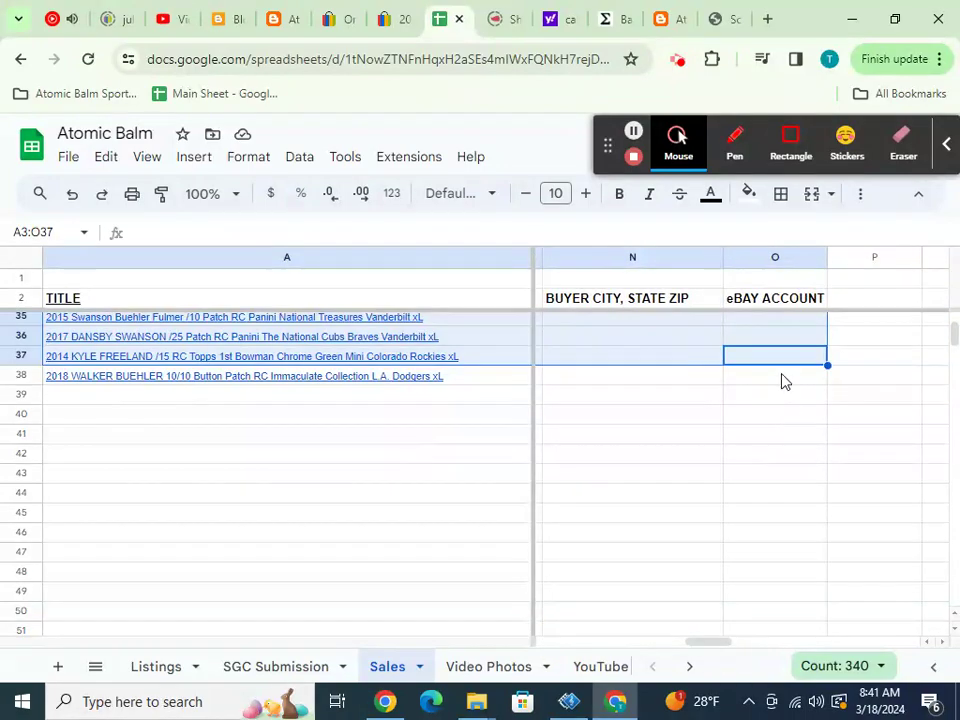
left_click(783, 378)
left_click_drag(783, 378, 378, 327)
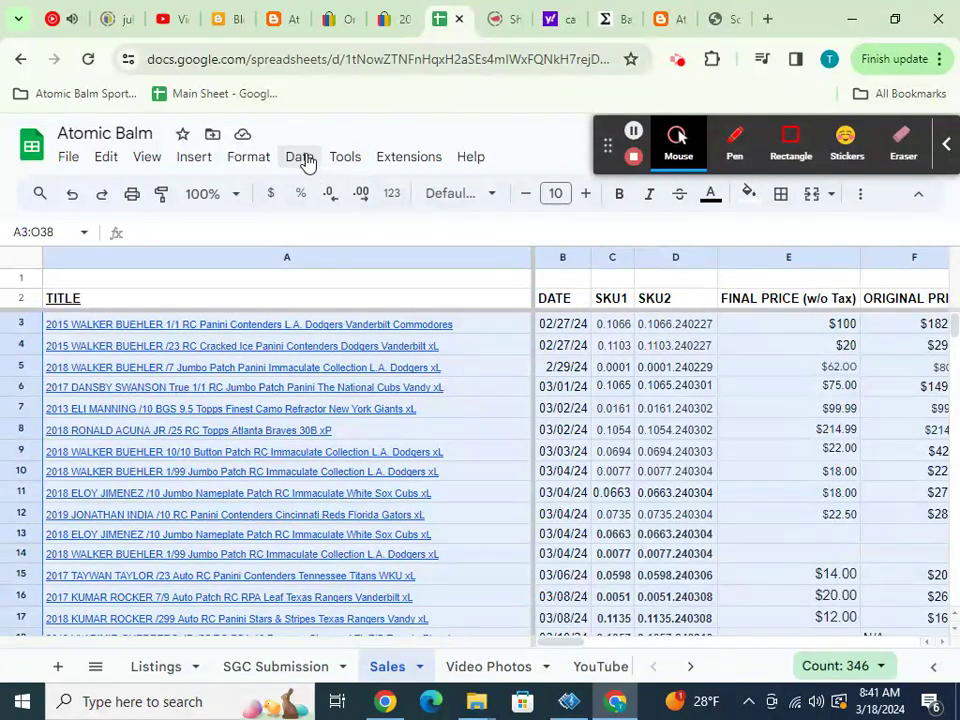
left_click(303, 160)
mouse_move(311, 227)
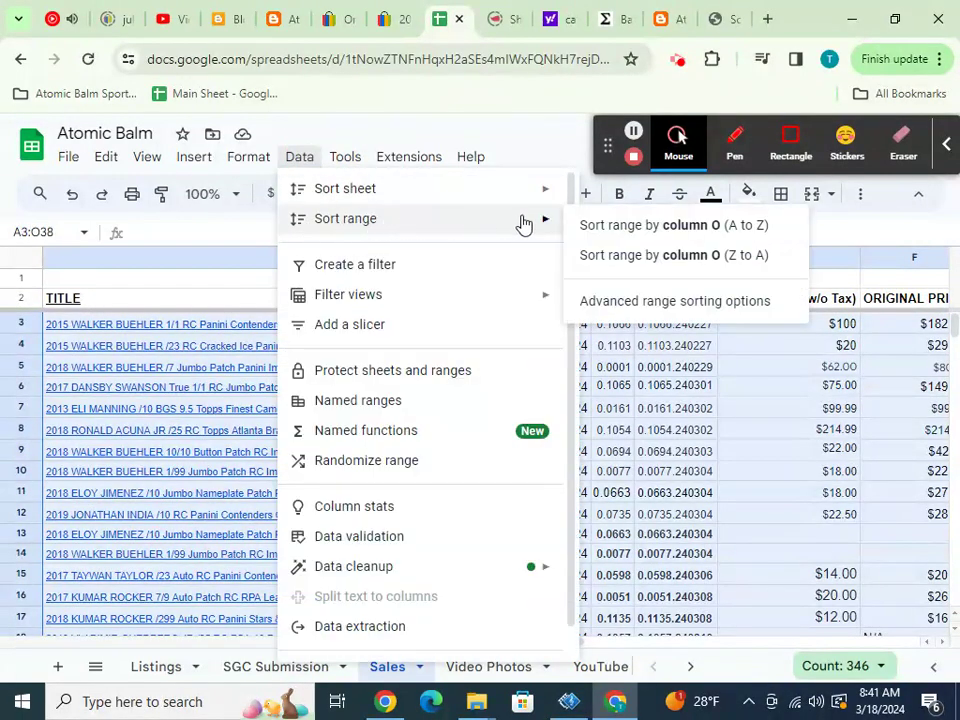
left_click(619, 304)
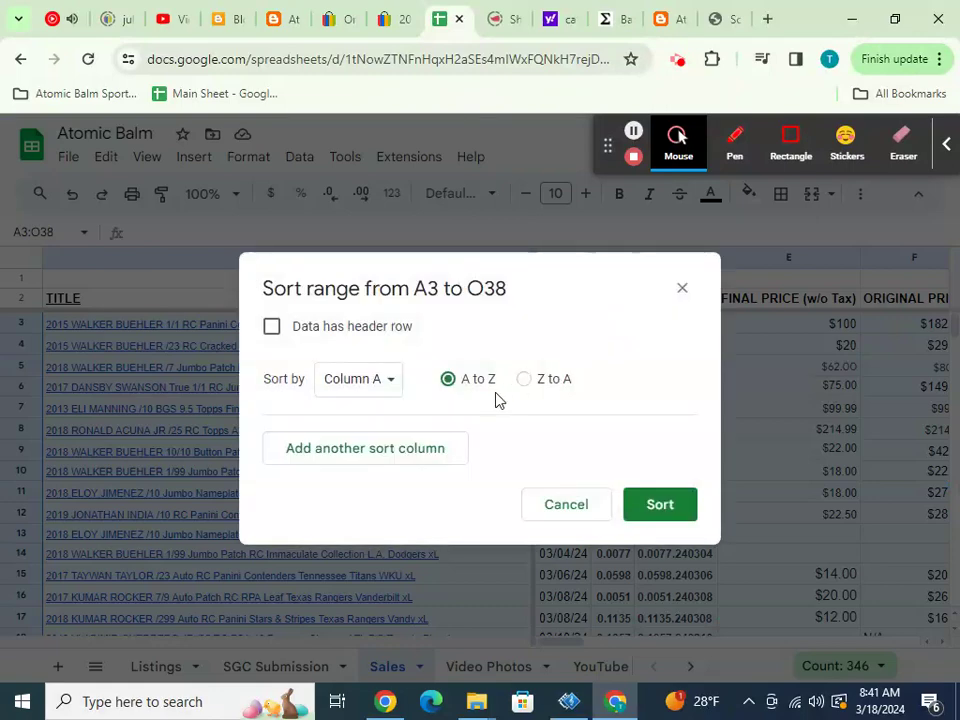
left_click(388, 383)
left_click(392, 407)
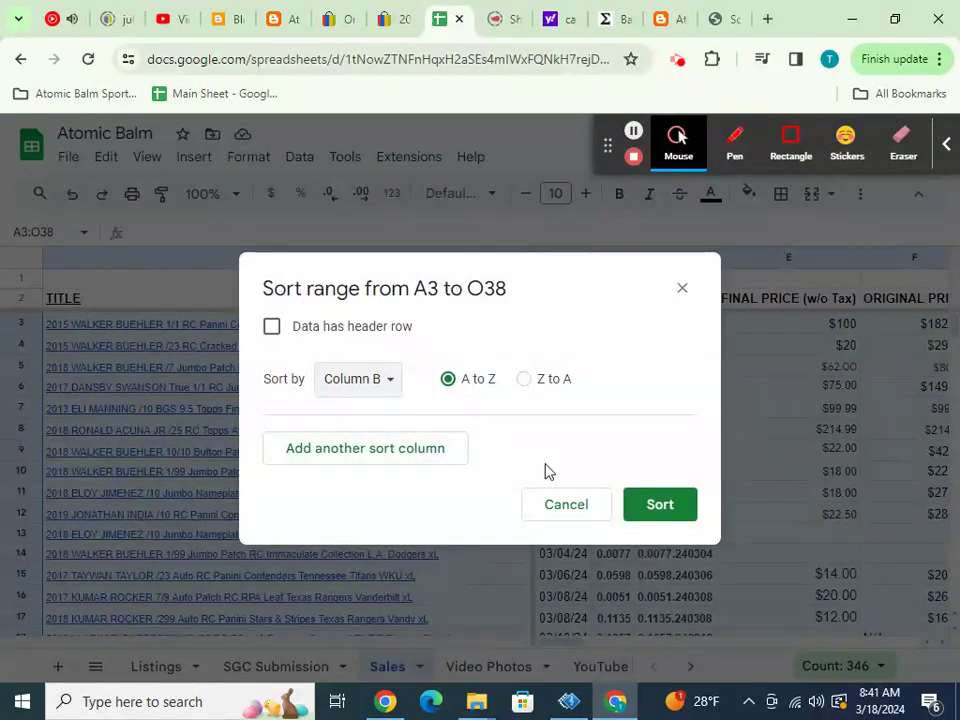
left_click(636, 506)
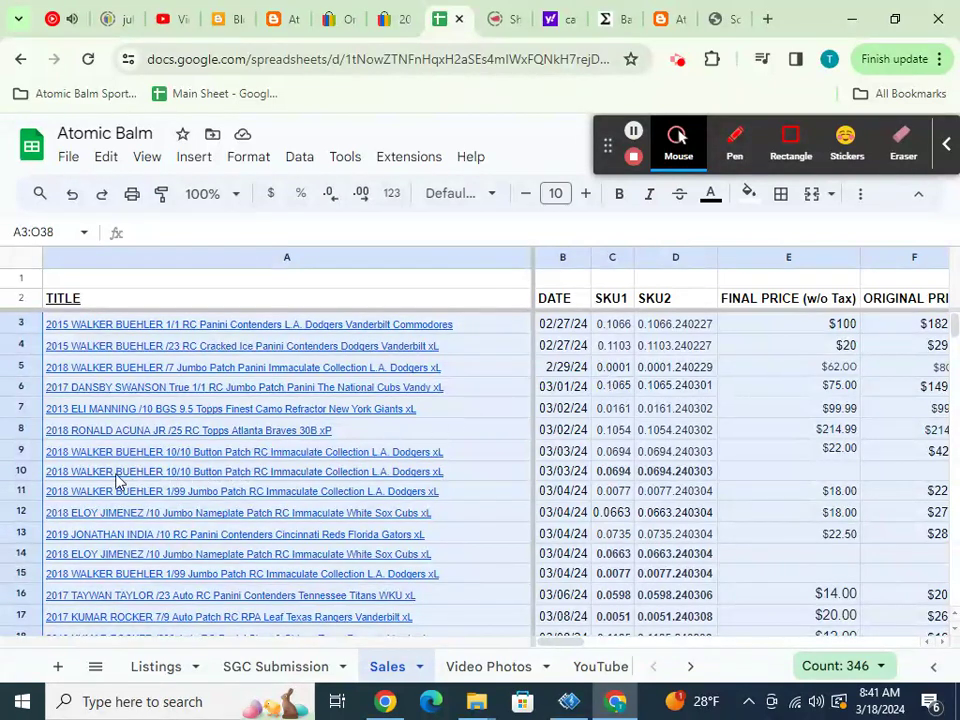
- Delete the duplicate 2018 Walker Buehler 10/10 Button Patch entry in row 10 of the Sales sheet
left_click(22, 469)
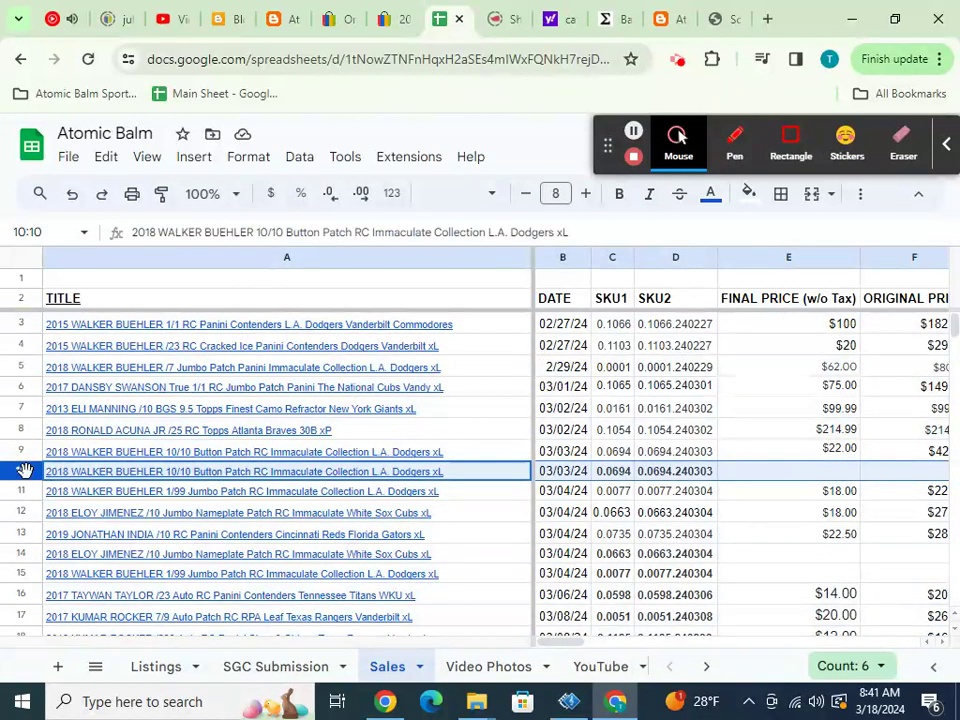
right_click(22, 469)
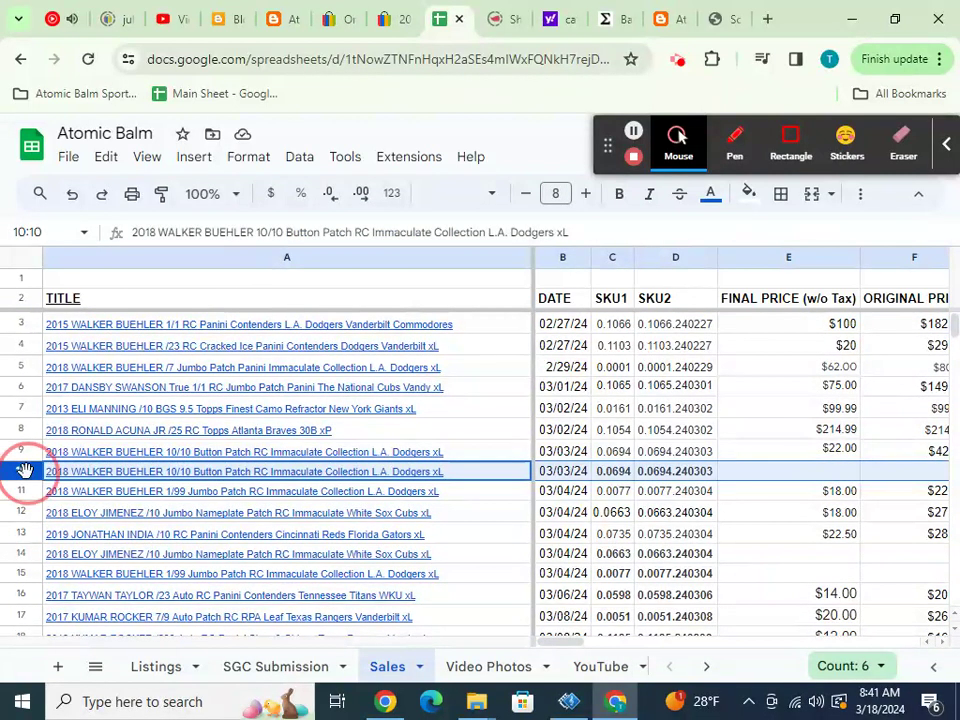
left_click(94, 406)
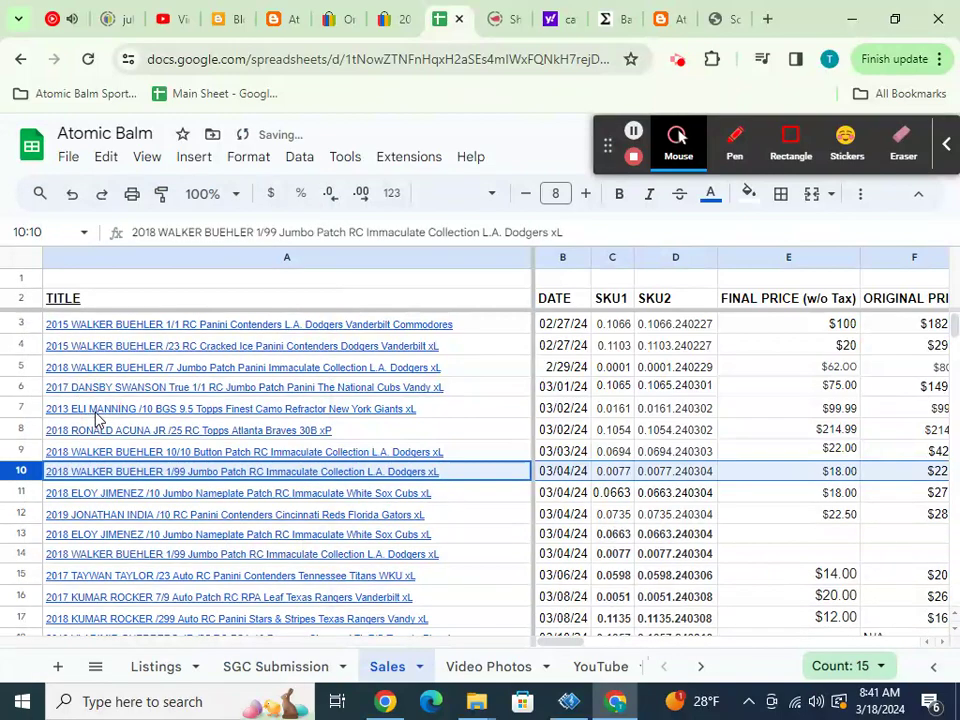
- Enter $7.99 as both the final price and the original price of the 2014 Kyle Freeland /15 card in row 37
scroll(465, 450, "down", 8)
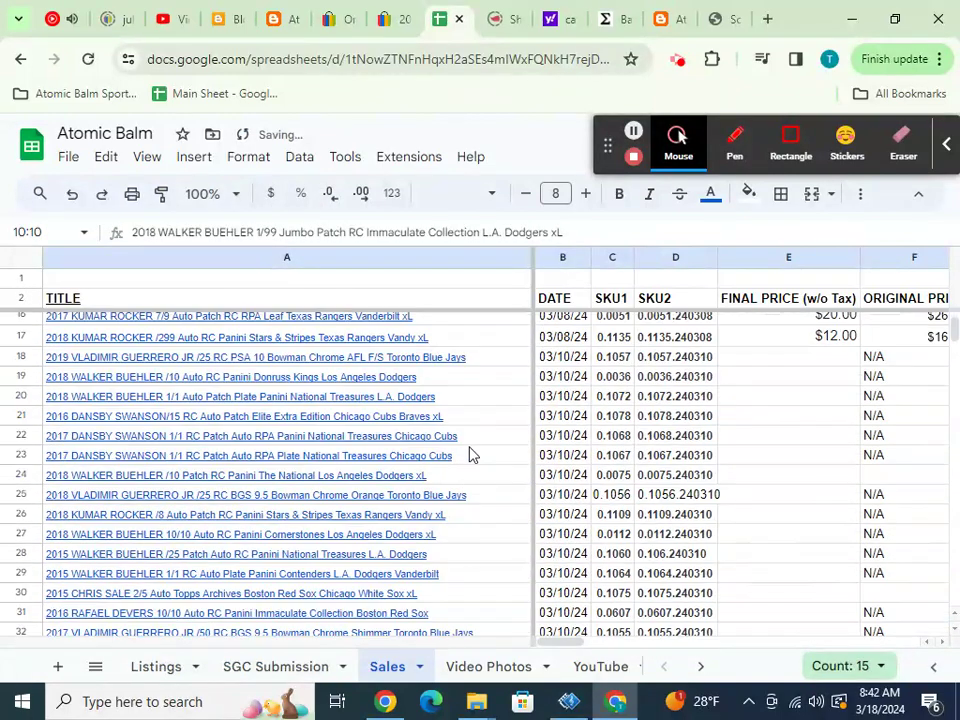
scroll(470, 452, "up", 3)
scroll(472, 453, "up", 3)
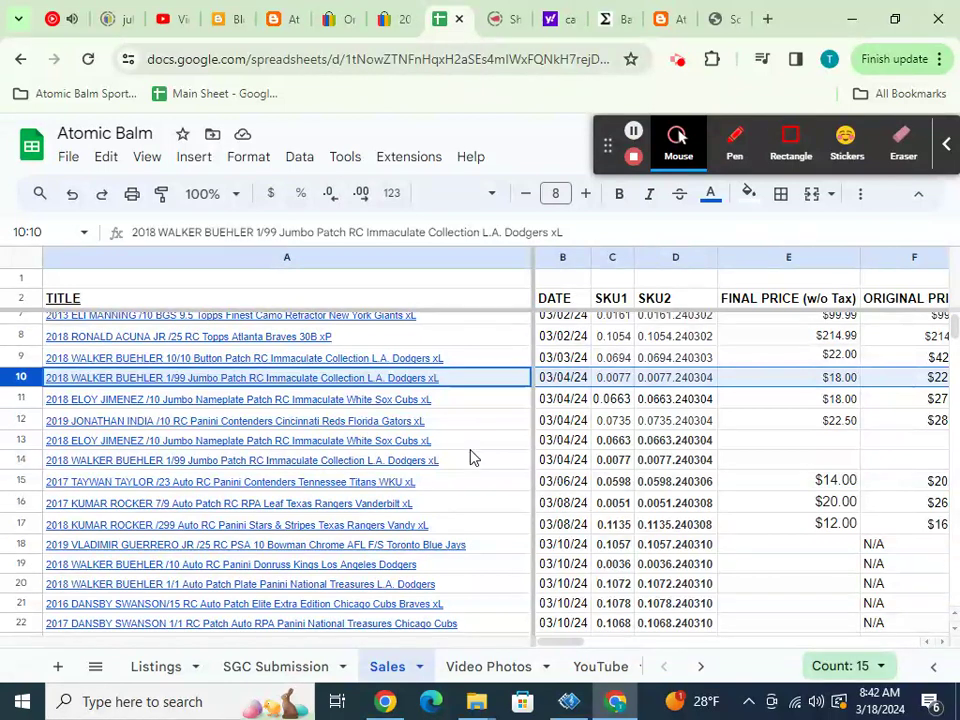
mouse_move(477, 466)
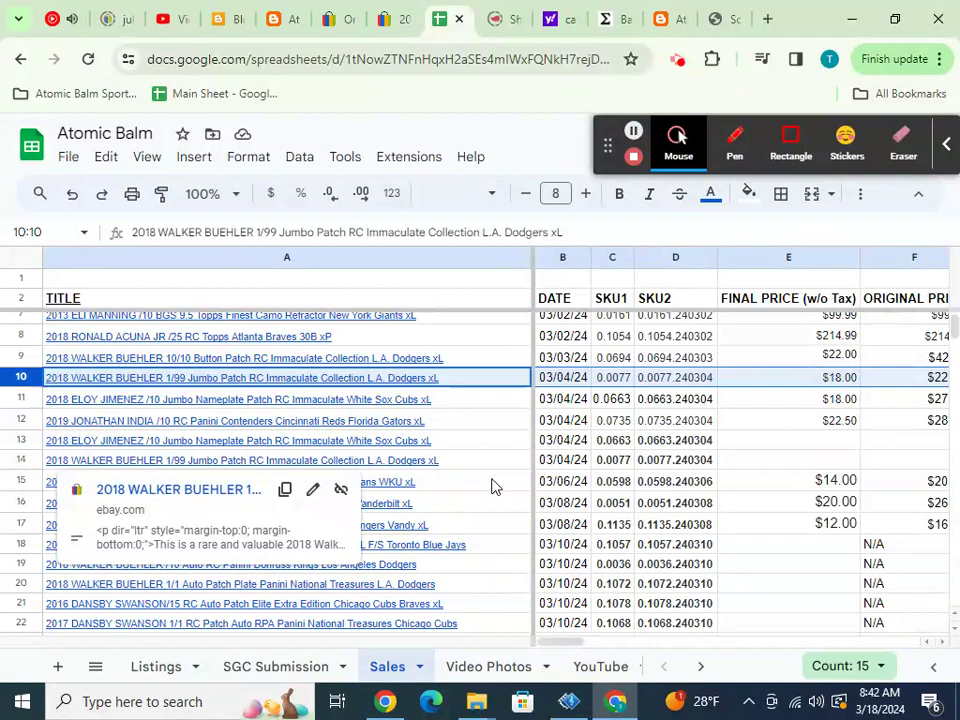
mouse_move(494, 488)
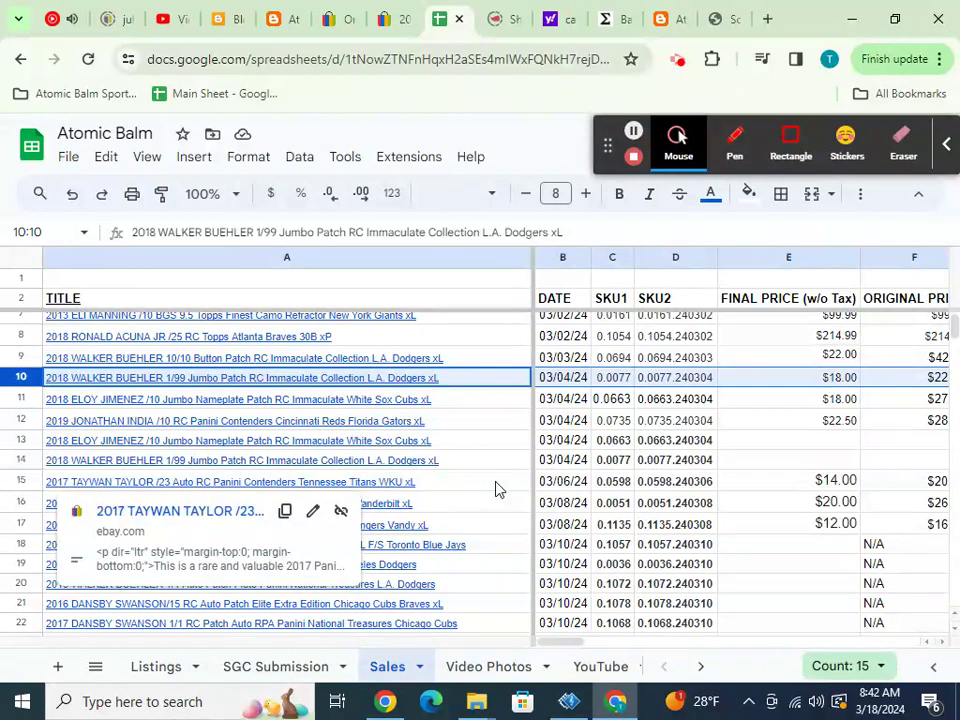
scroll(618, 482, "down", 5)
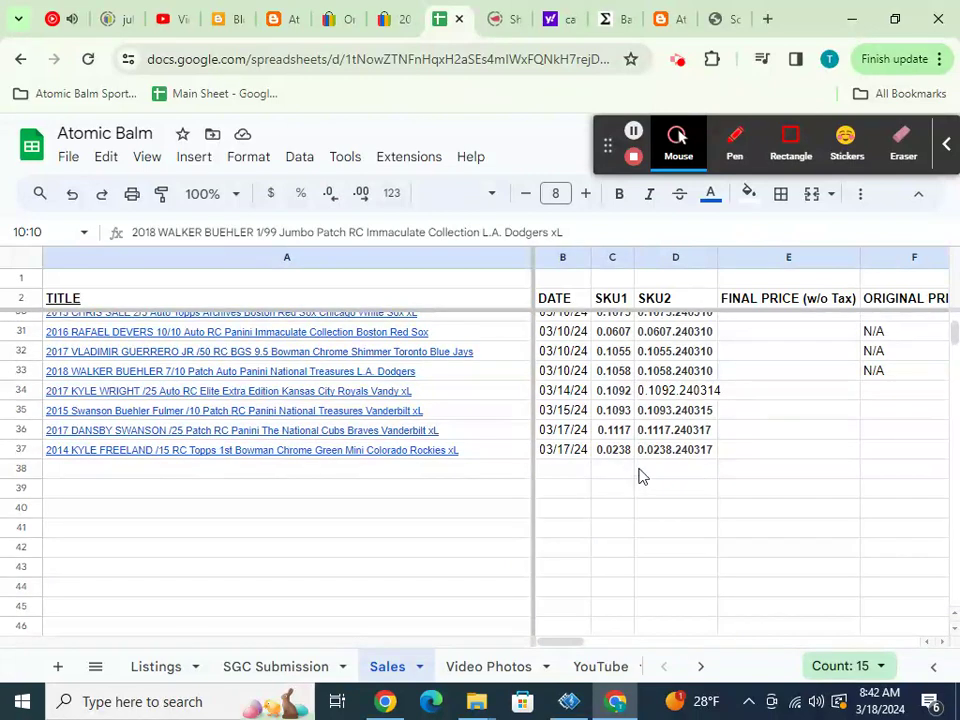
left_click(755, 452)
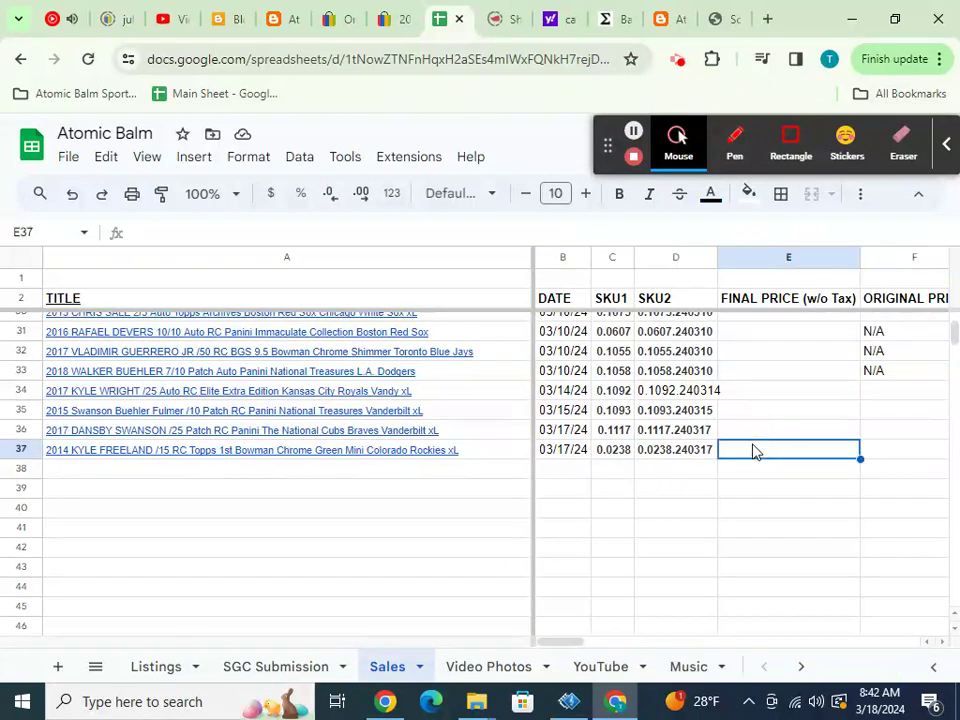
type("$7.99")
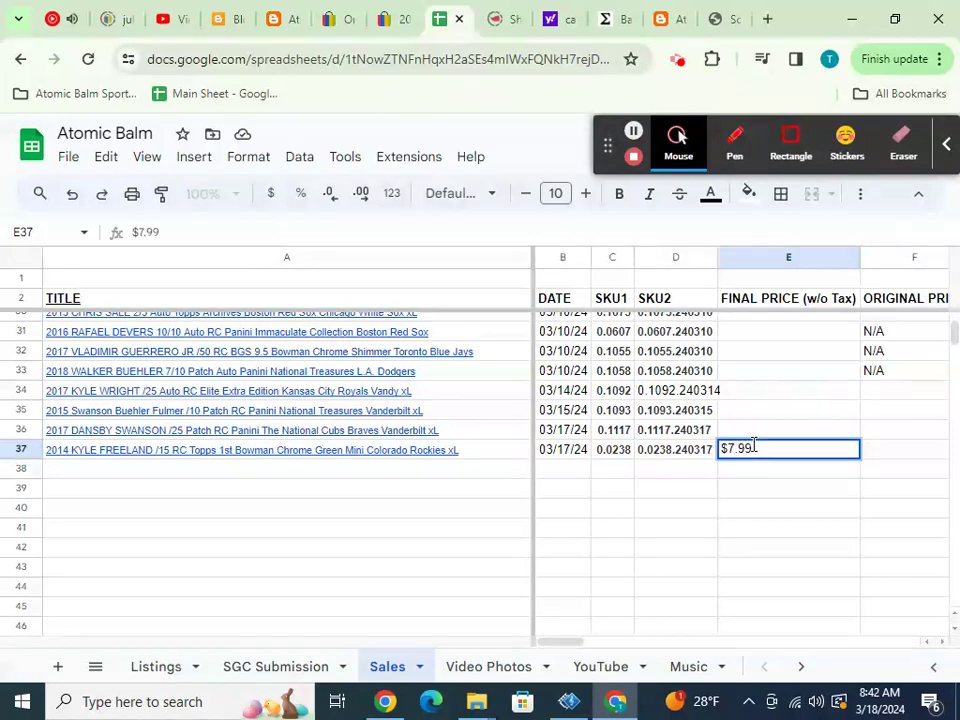
key("Tab")
type("$")
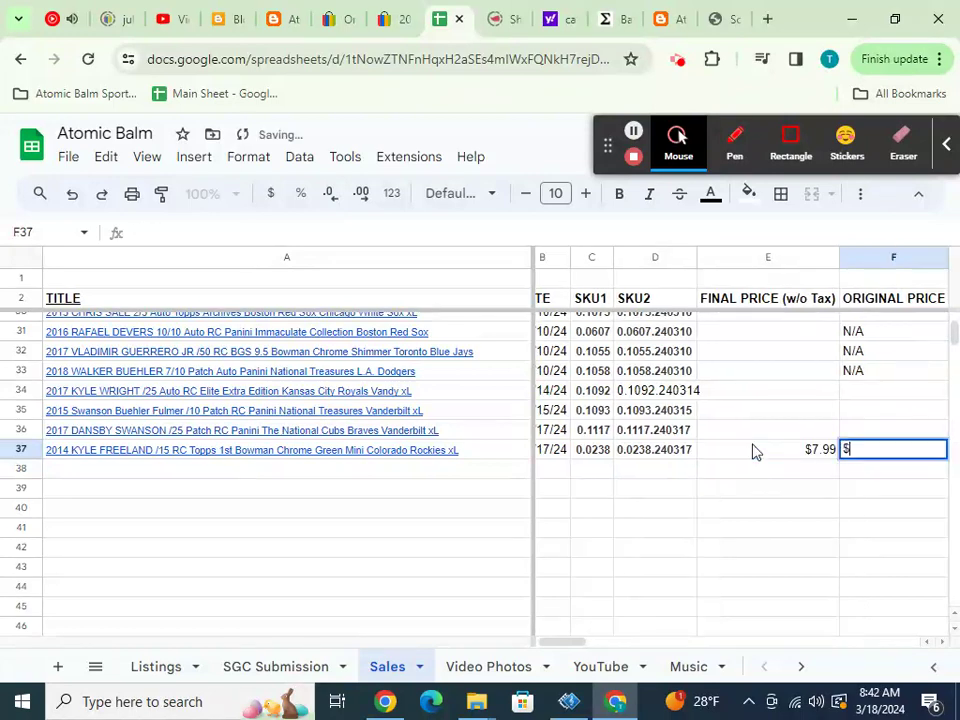
type("7.99")
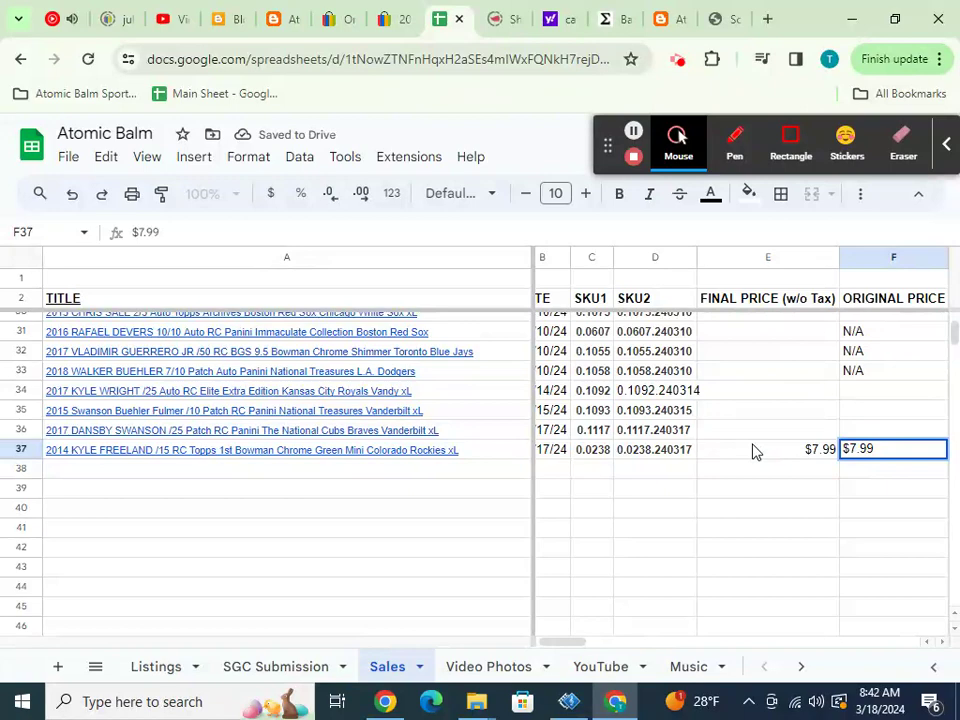
key("Up")
- Select E36 for the 2017 Dansby Swanson /25 card's final price, and return to the eBay orders list after closing the Kyle Freeland listing
key("Left")
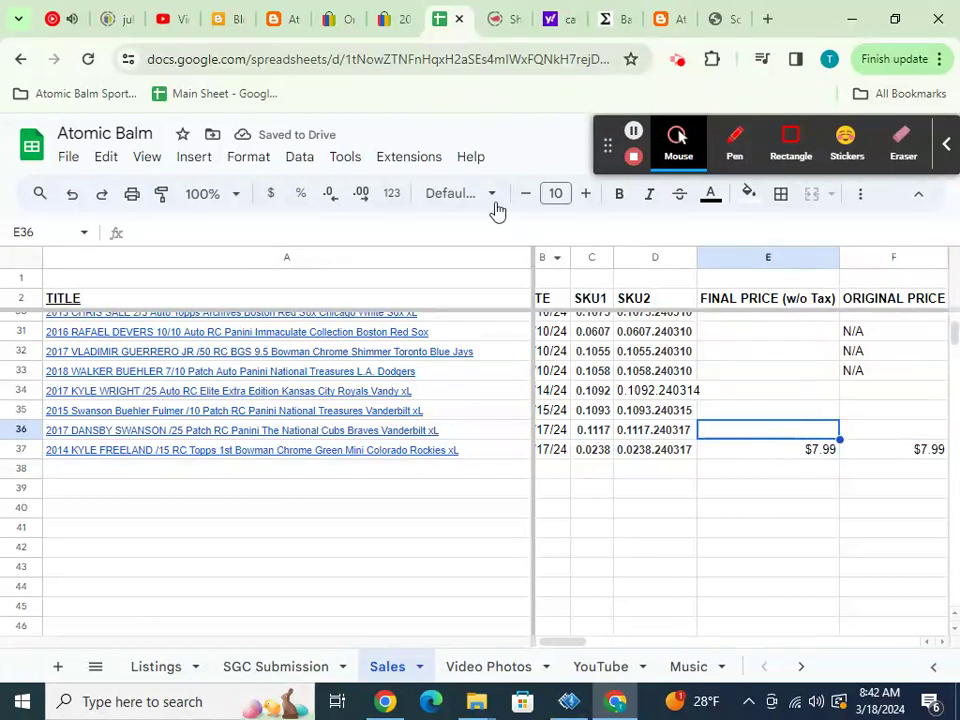
left_click(396, 31)
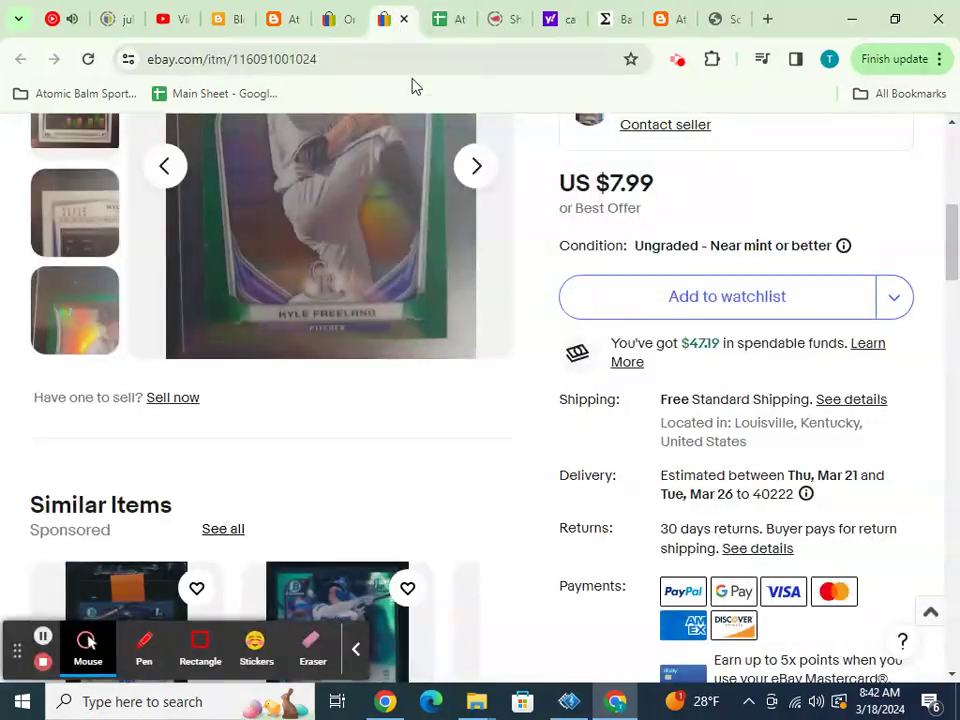
left_click(404, 20)
left_click(349, 30)
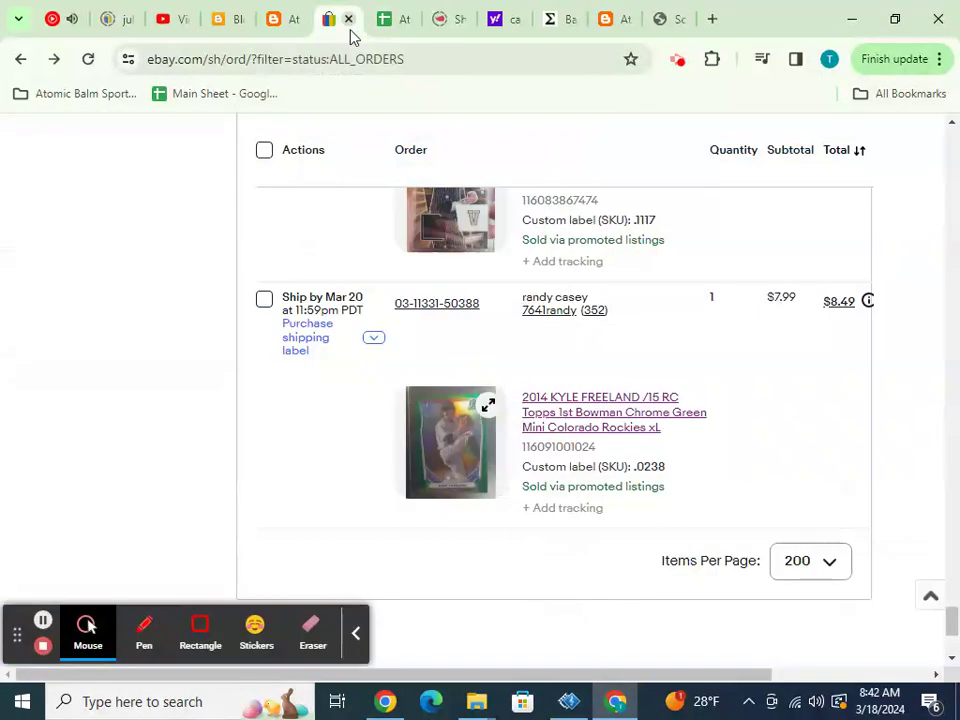
- Open the sold 2017 Dansby Swanson /25 Patch RC listing in a separate tab from the eBay orders and check its listed price
scroll(626, 338, "up", 1)
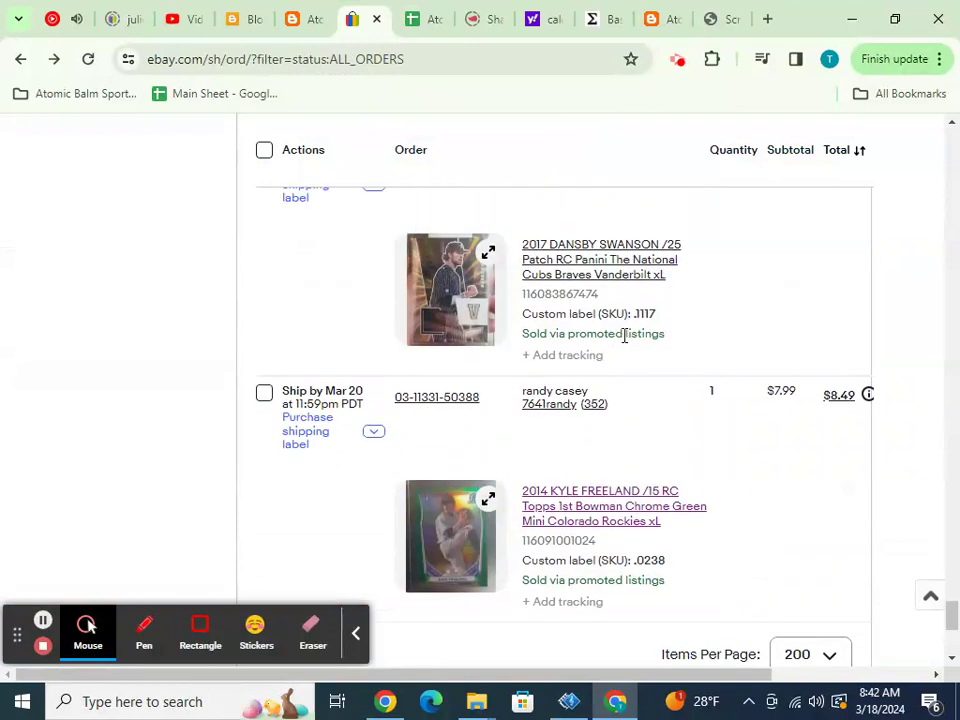
right_click(578, 282)
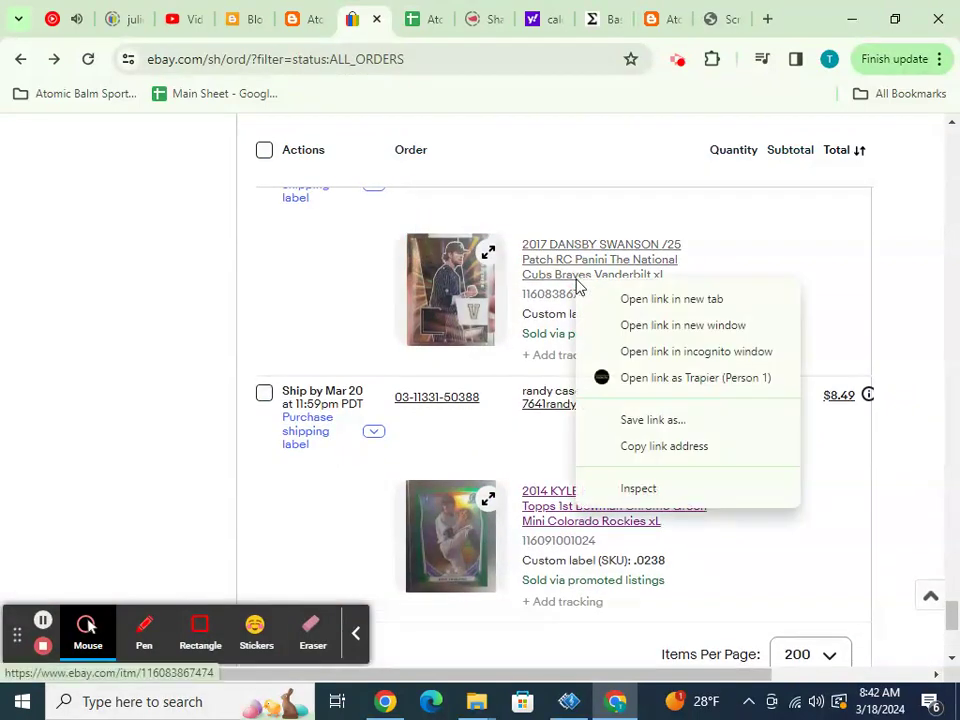
left_click(596, 300)
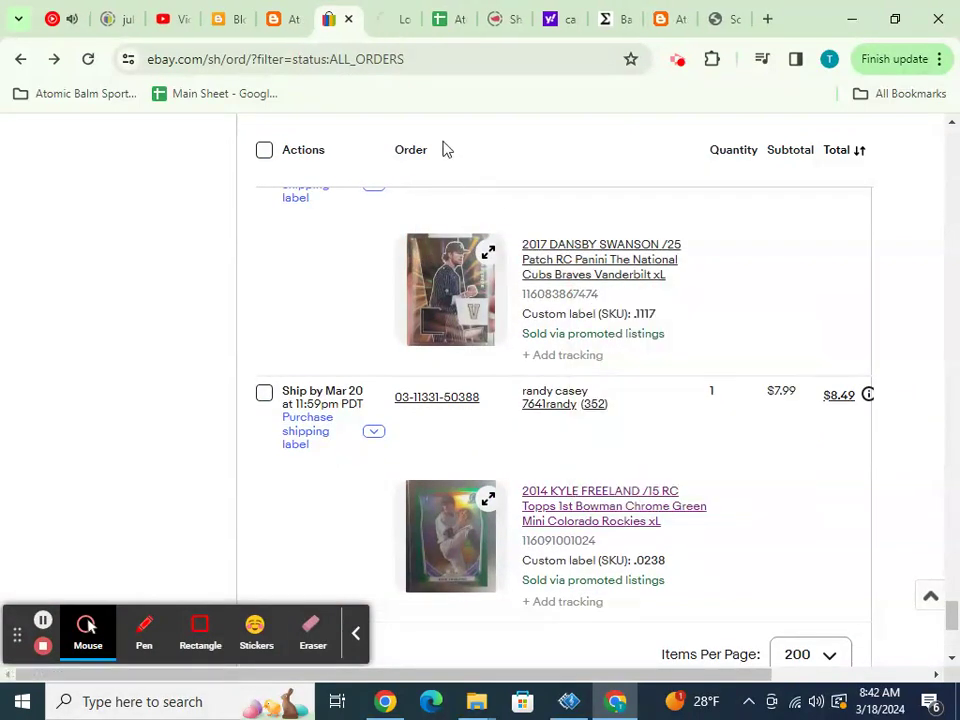
left_click(390, 32)
scroll(480, 285, "down", 3)
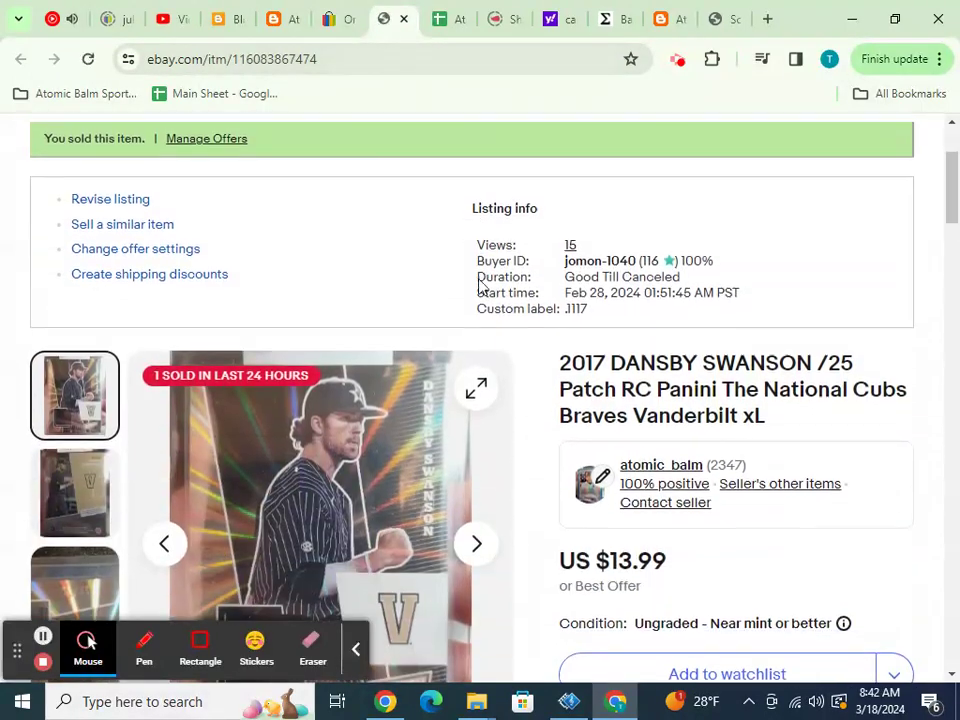
scroll(478, 287, "down", 4)
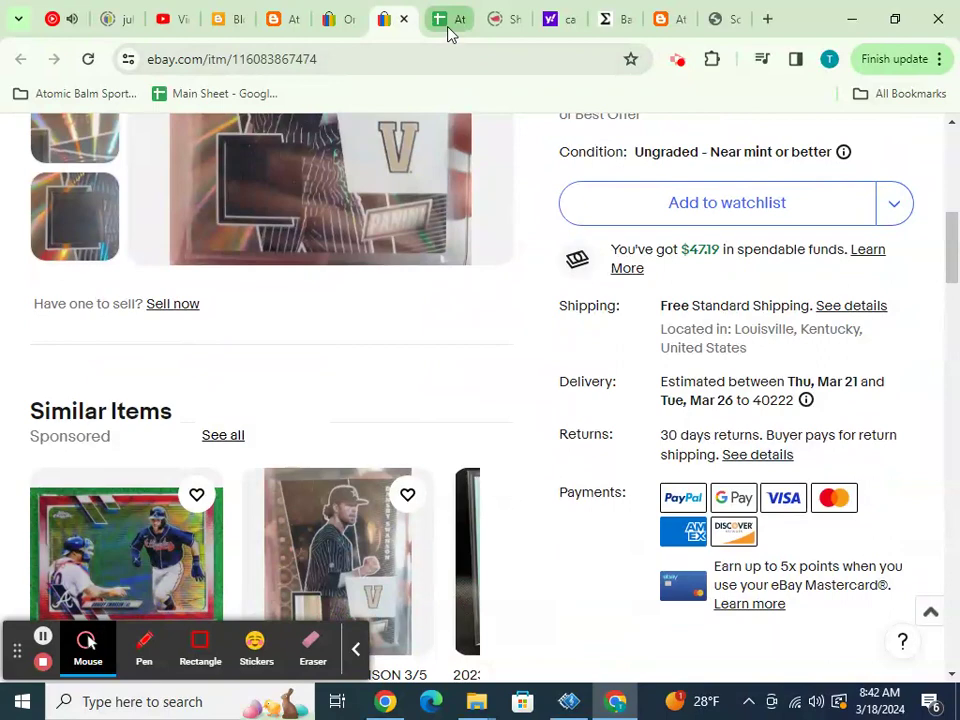
- In the Sales spreadsheet, enter $13.99 as the Dansby Swanson card's final price, copy it to the original price, and close its eBay listing
left_click(448, 21)
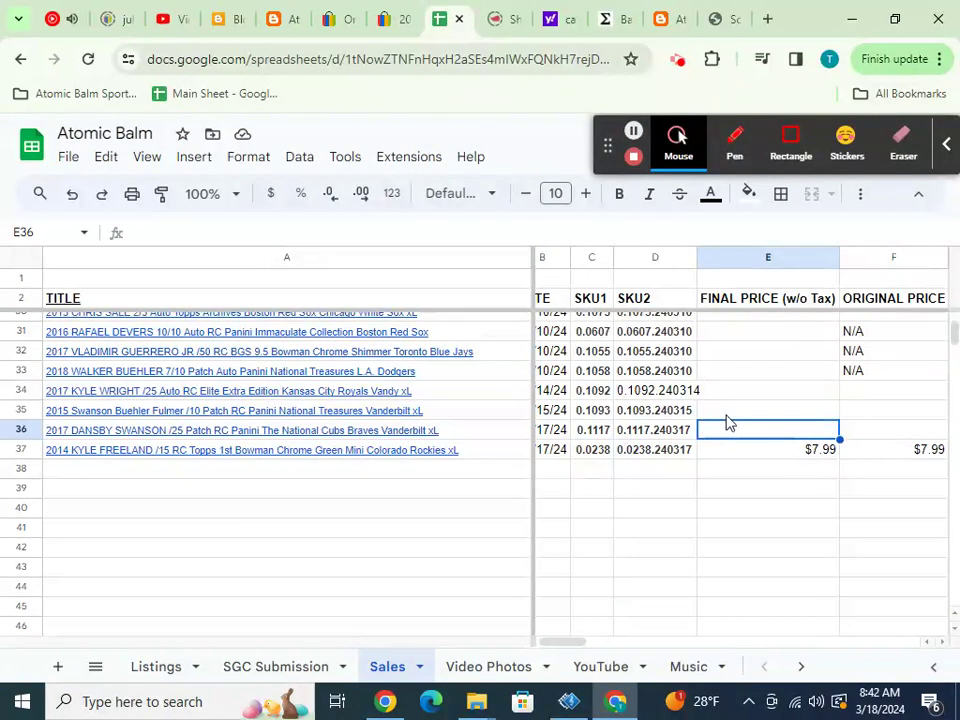
type("$")
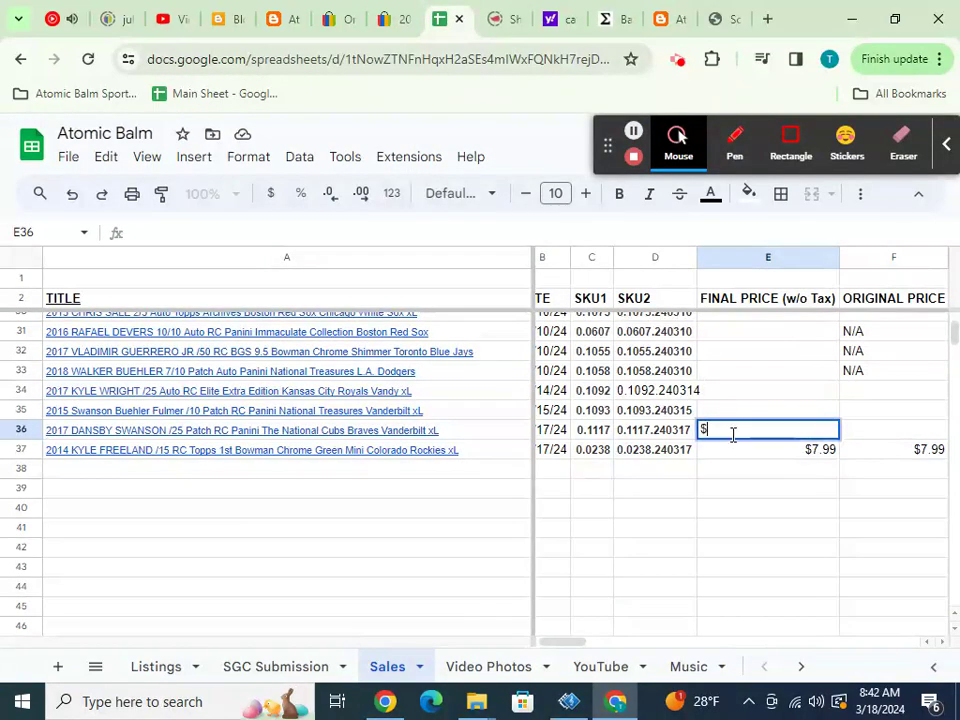
type("13.99")
left_click(730, 467)
left_click(798, 437)
key("ctrl+c")
left_click(856, 440)
key("ctrl+v")
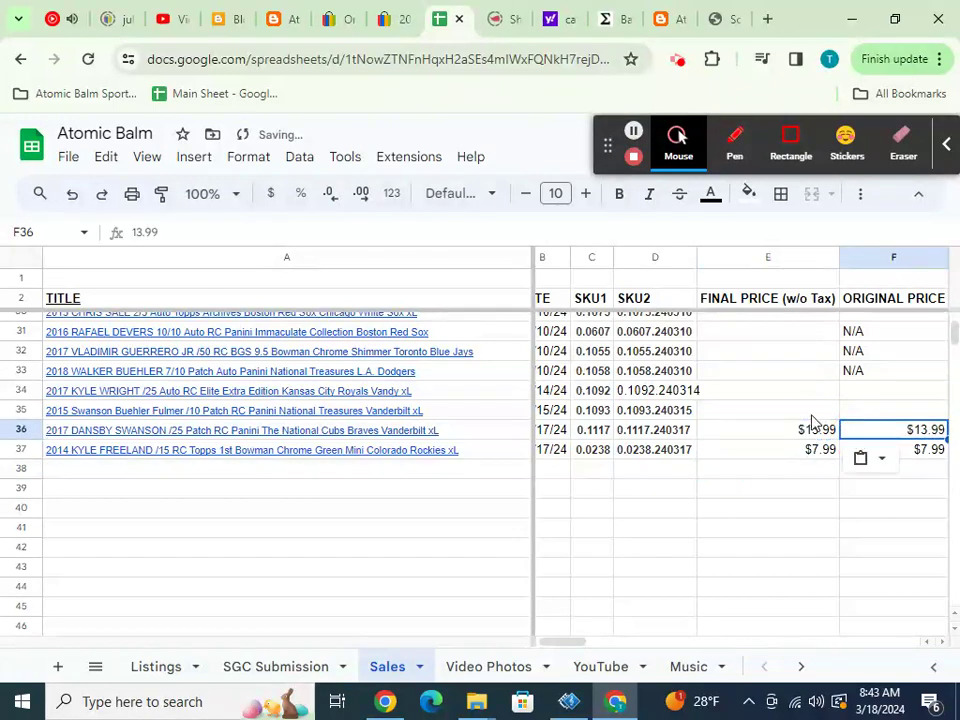
left_click(812, 417)
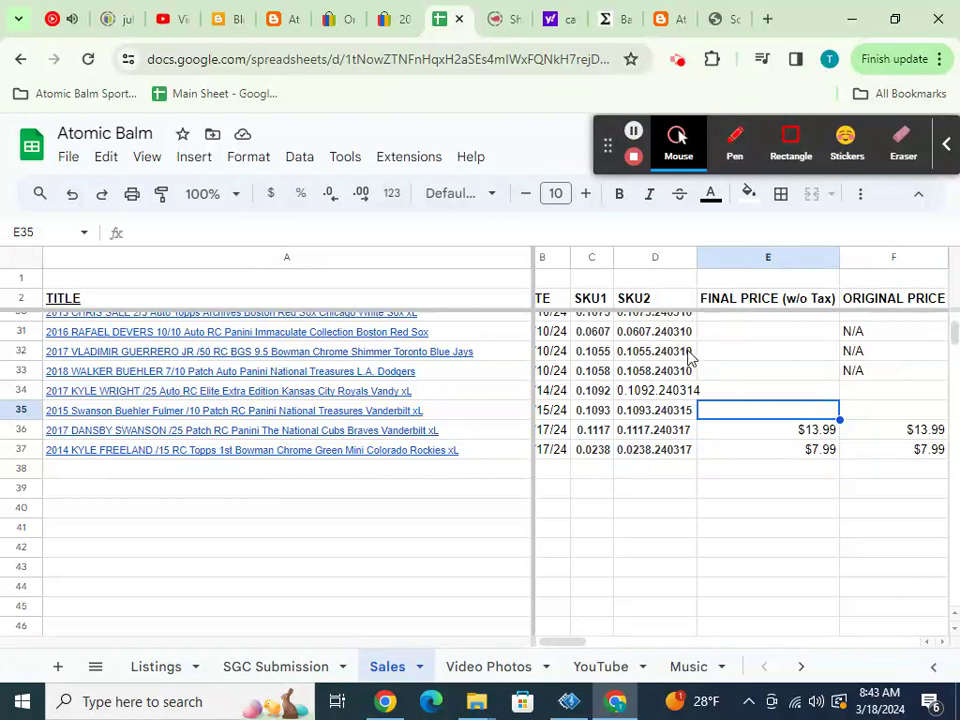
left_click(385, 20)
left_click(403, 19)
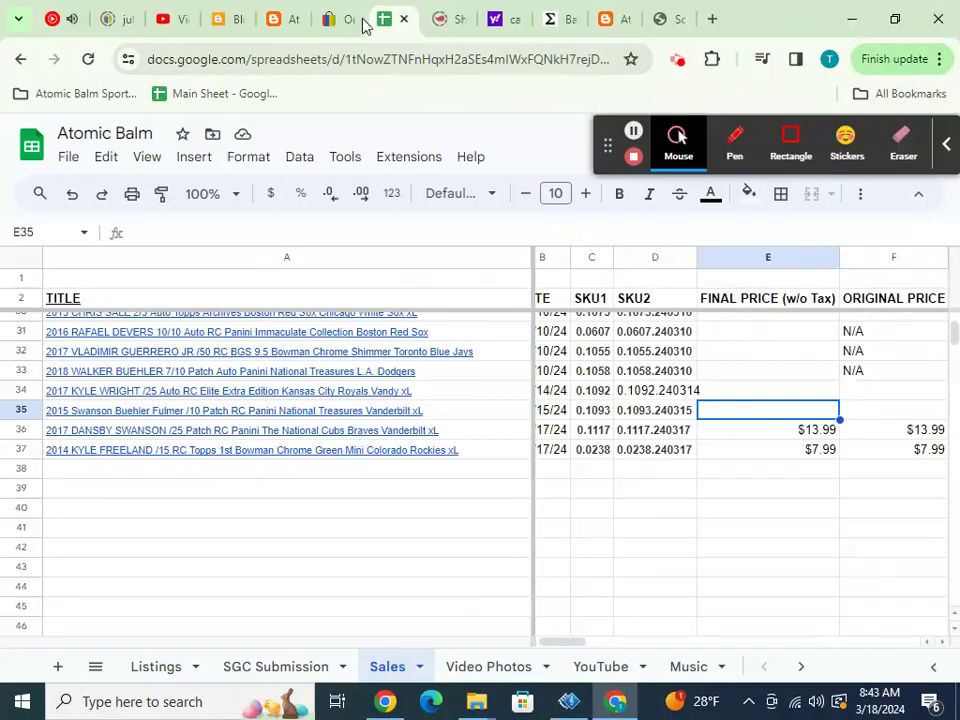
- From the eBay orders, open the 2015 Swanson Buehler Fulmer /10 Patch listing in a separate tab and check its listed price
left_click(335, 19)
scroll(515, 255, "up", 10)
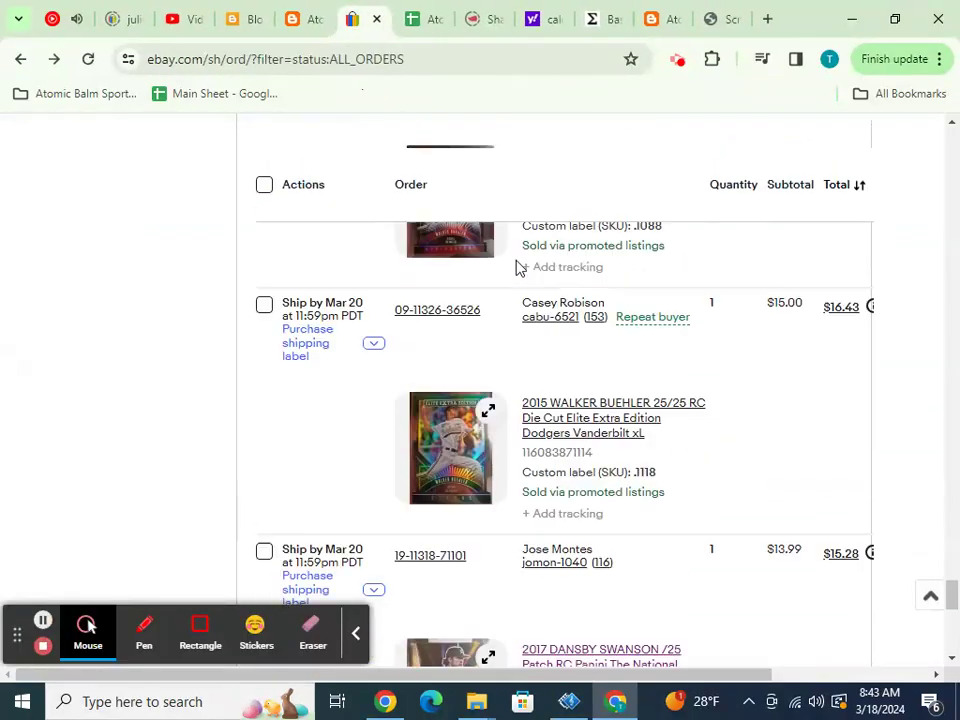
scroll(518, 270, "up", 5)
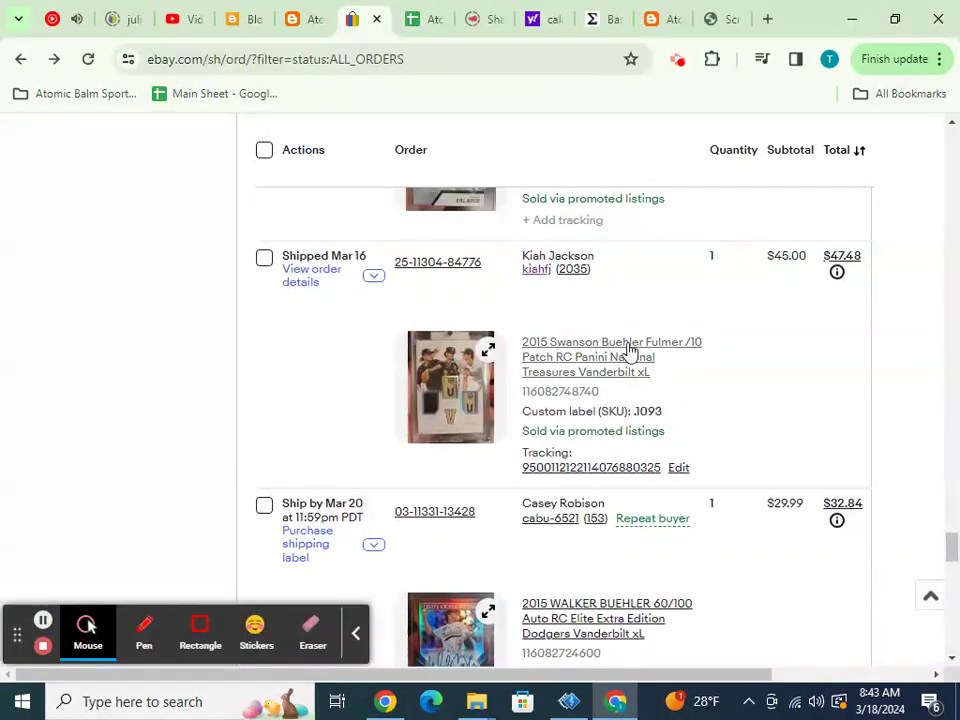
right_click(628, 355)
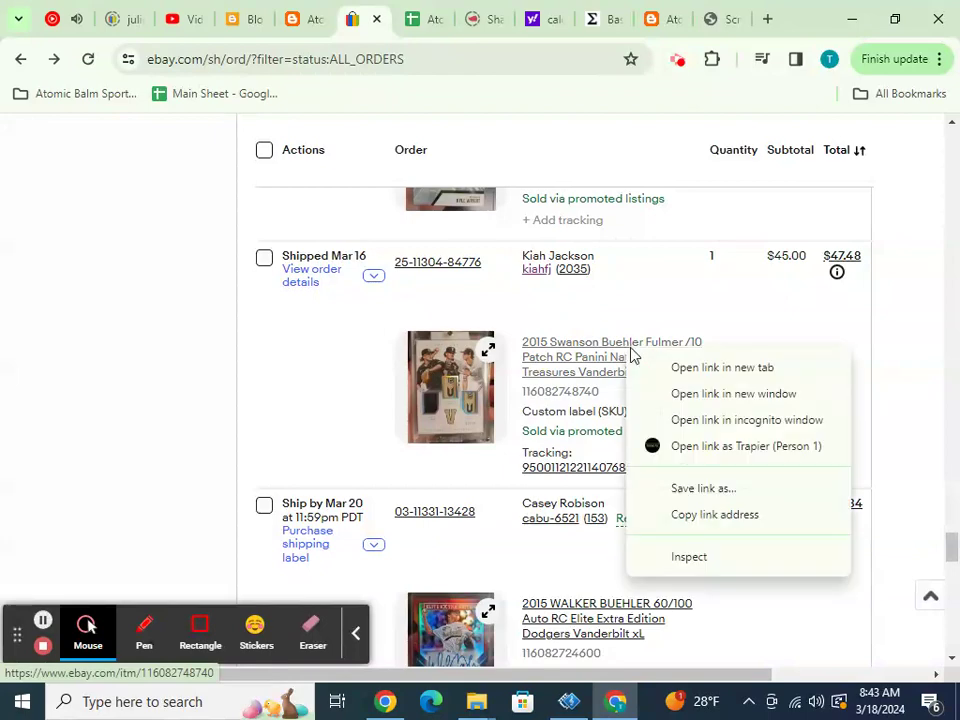
left_click(660, 367)
left_click(388, 22)
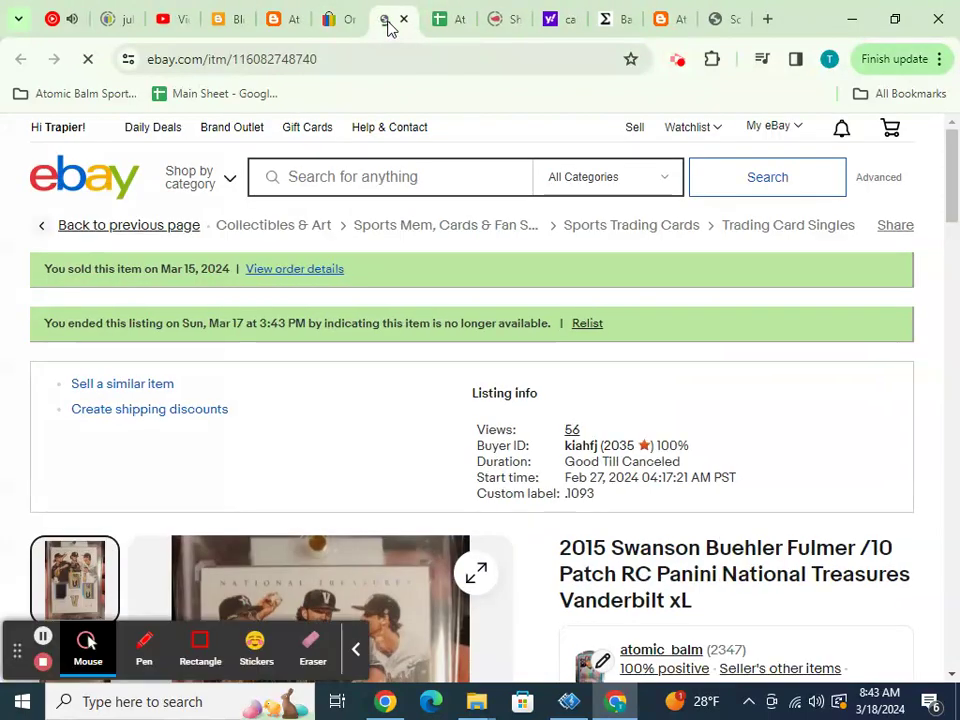
scroll(459, 225, "down", 5)
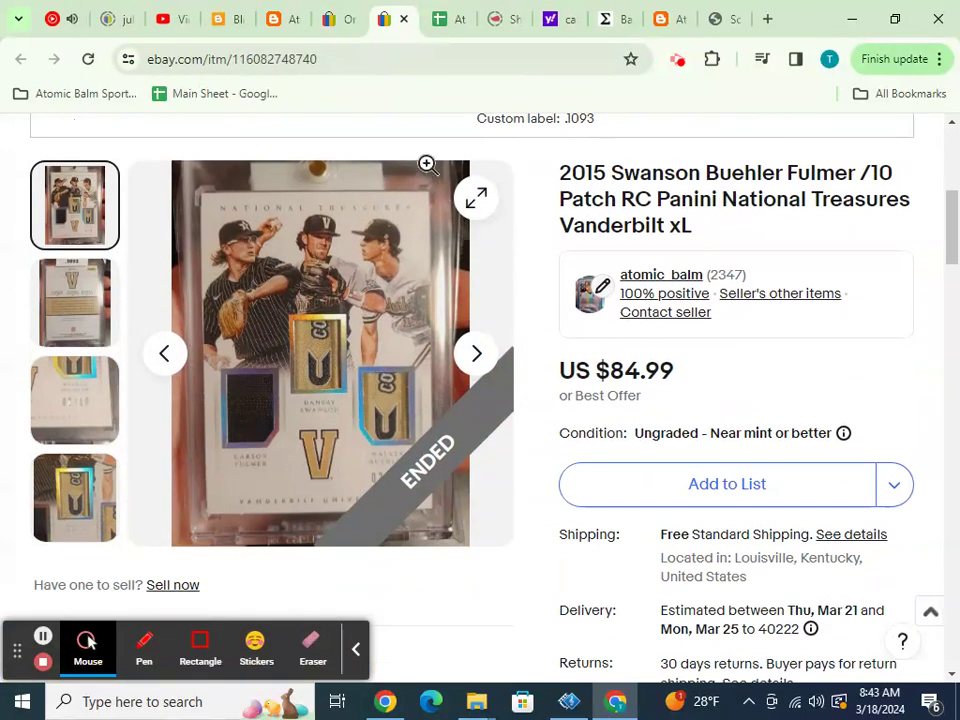
- Record $84.99 as the Swanson Buehler Fulmer card's original price in the Sales spreadsheet, and close its eBay listing
left_click(440, 22)
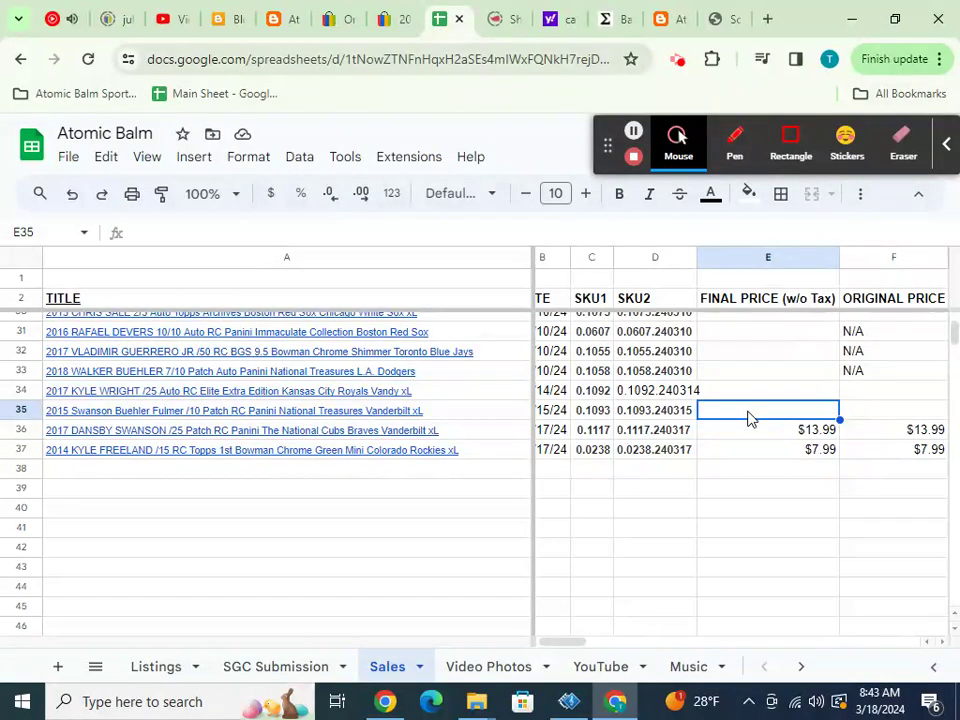
left_click(849, 415)
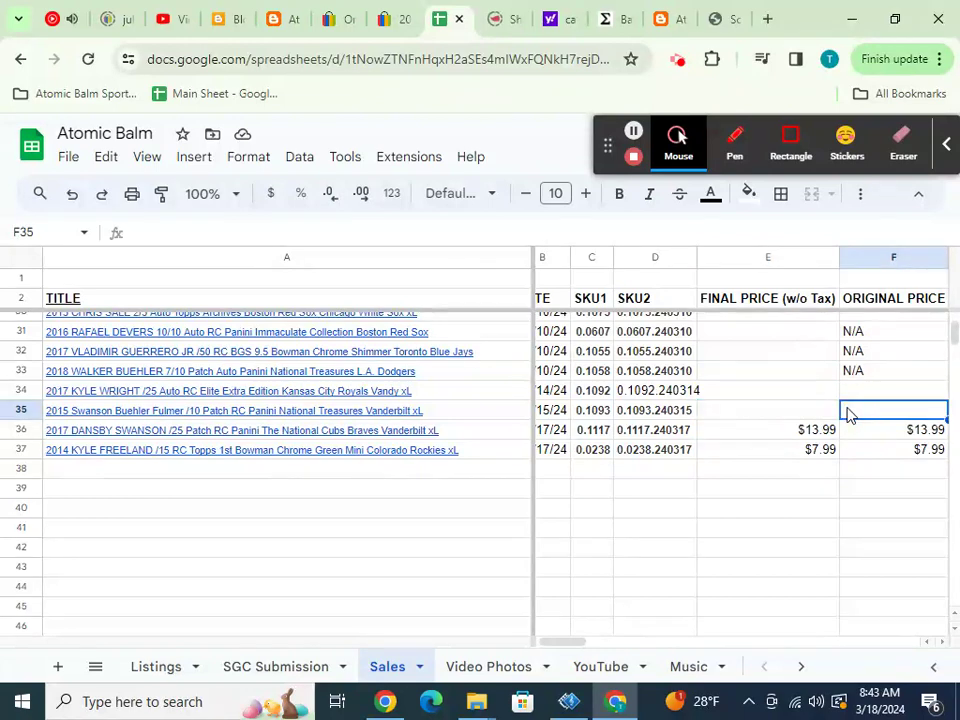
type("$84.99")
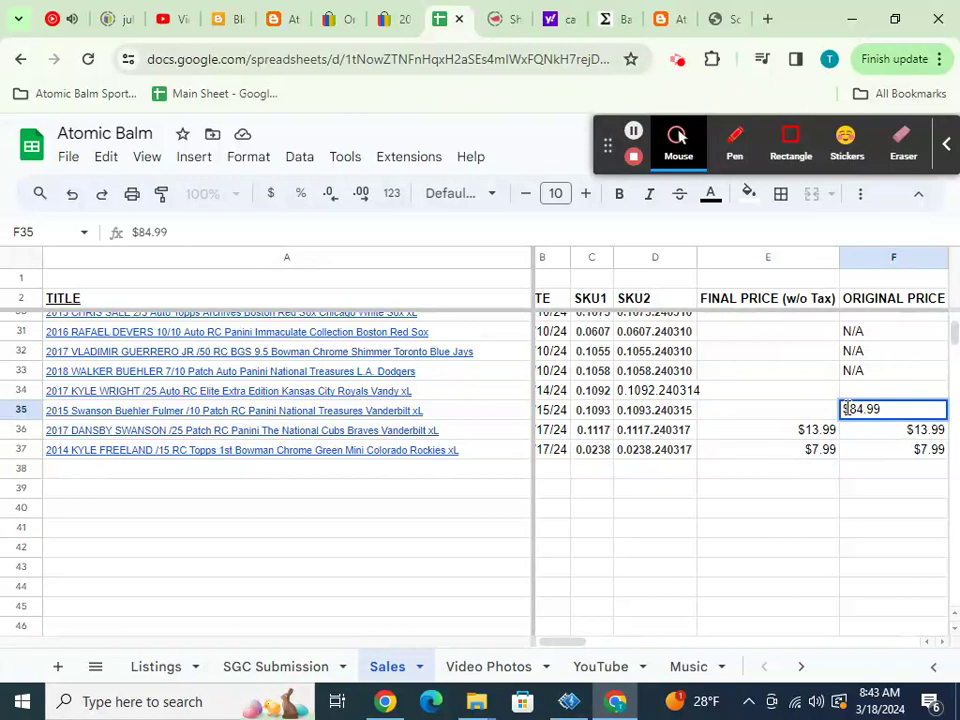
left_click(812, 412)
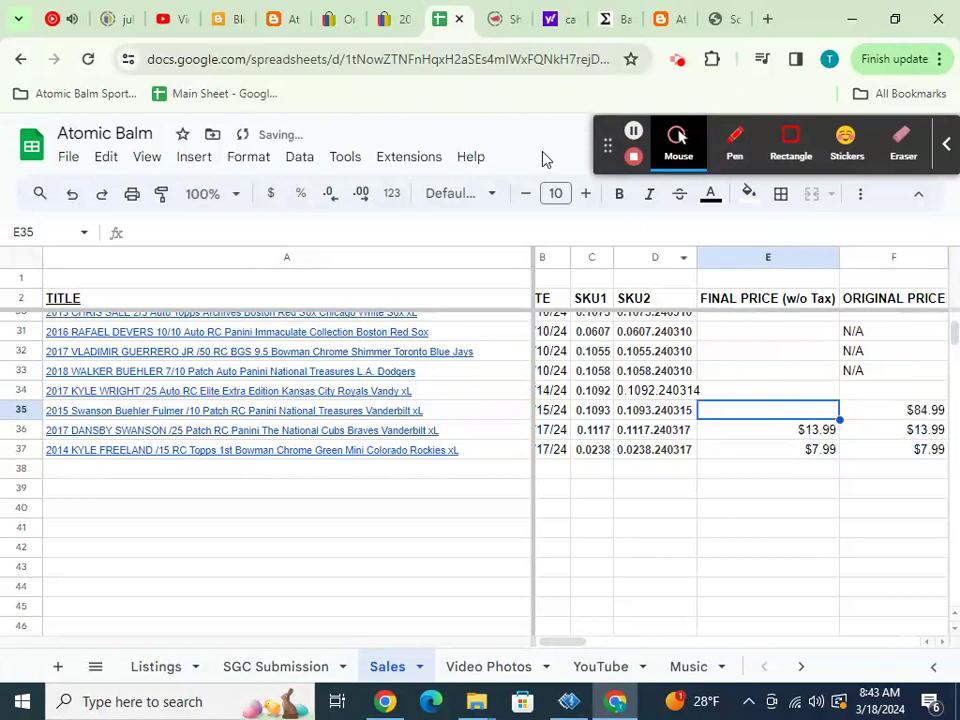
left_click(397, 26)
left_click(404, 19)
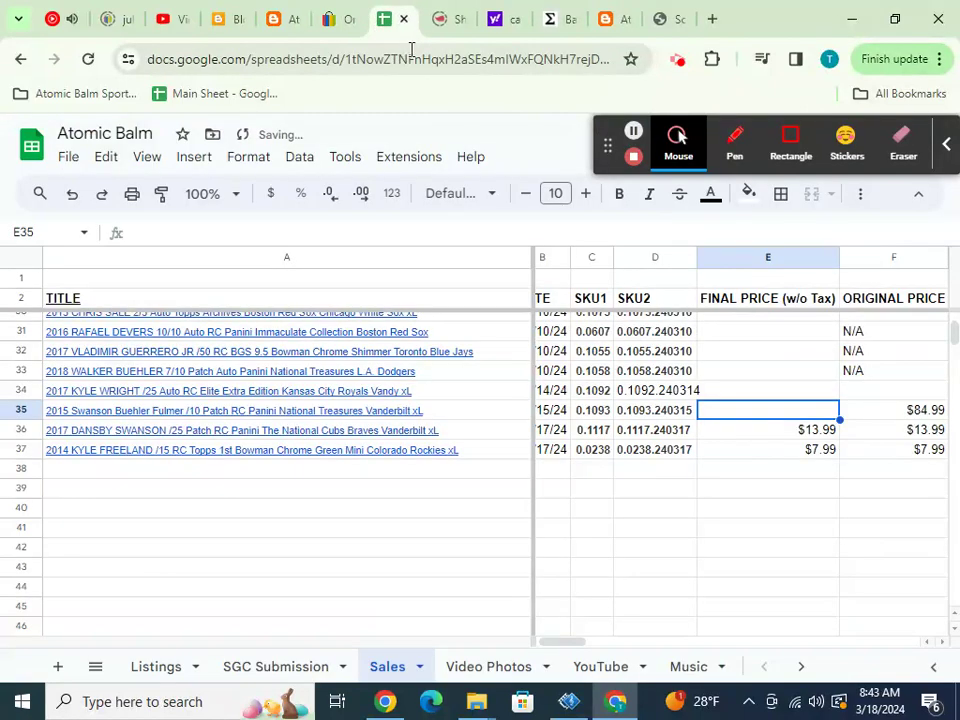
left_click(372, 28)
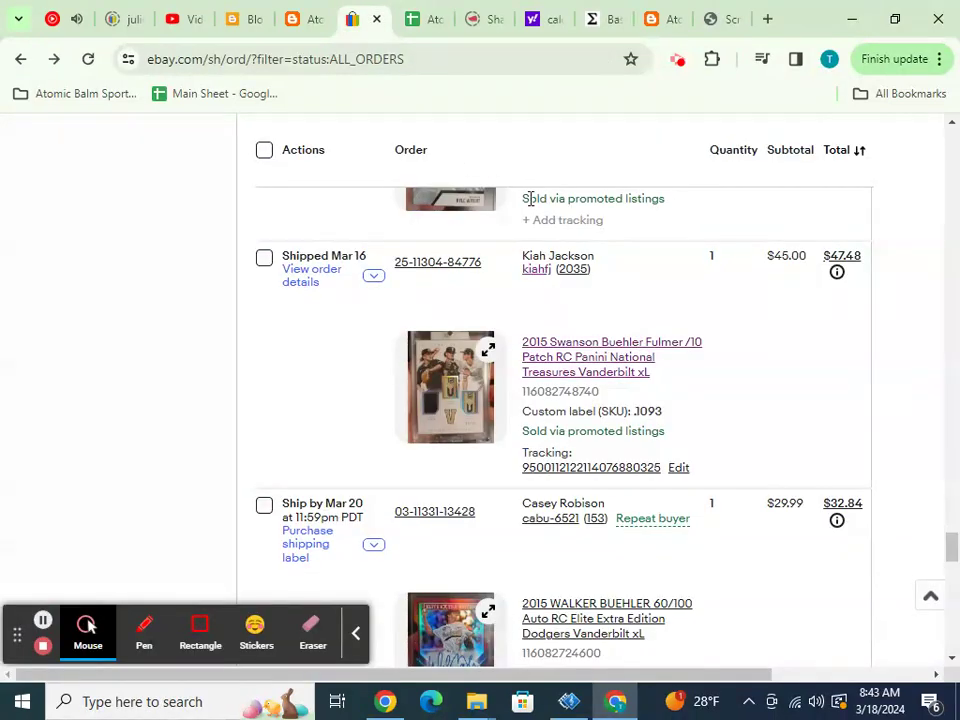
left_click(430, 22)
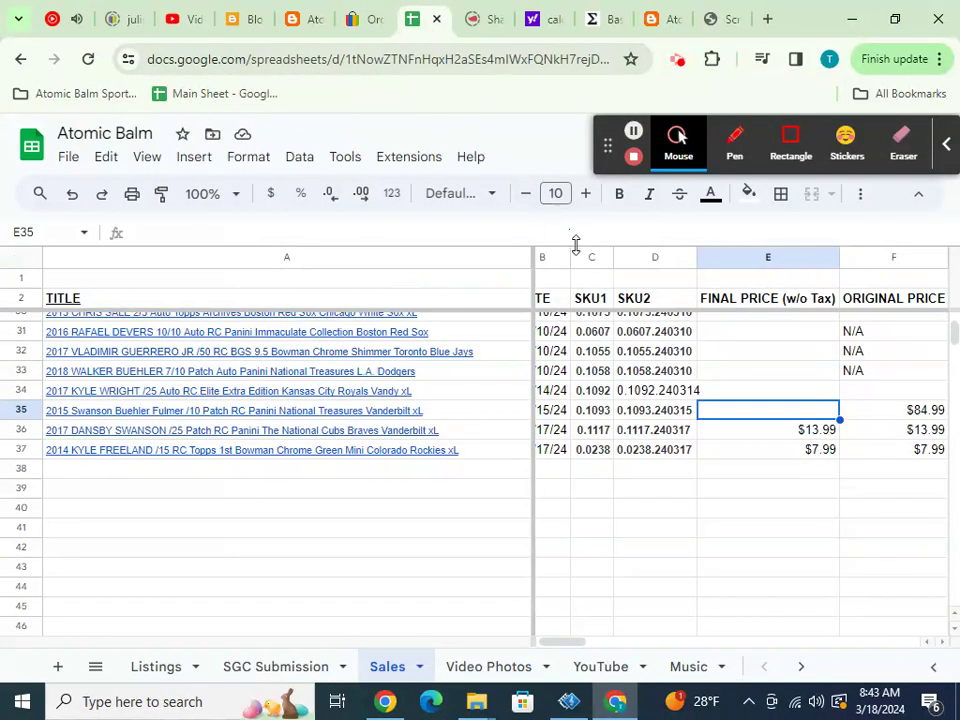
type("$45.00")
left_click(742, 390)
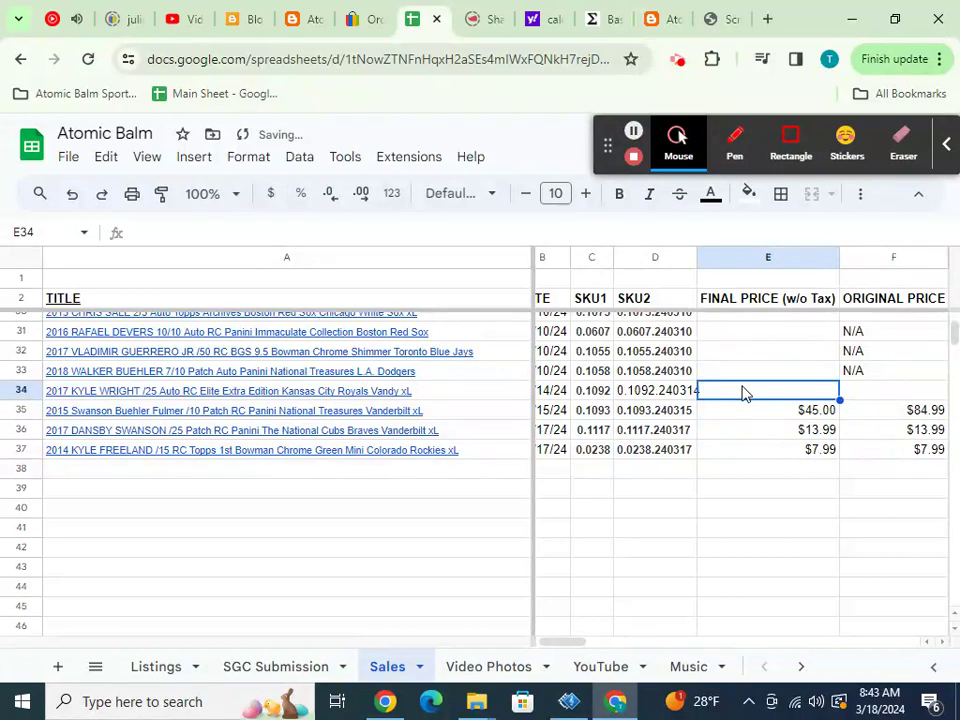
- From the eBay orders, open the 2017 Kyle Wright /25 Auto RC listing in a separate tab and check its listed price
left_click(360, 22)
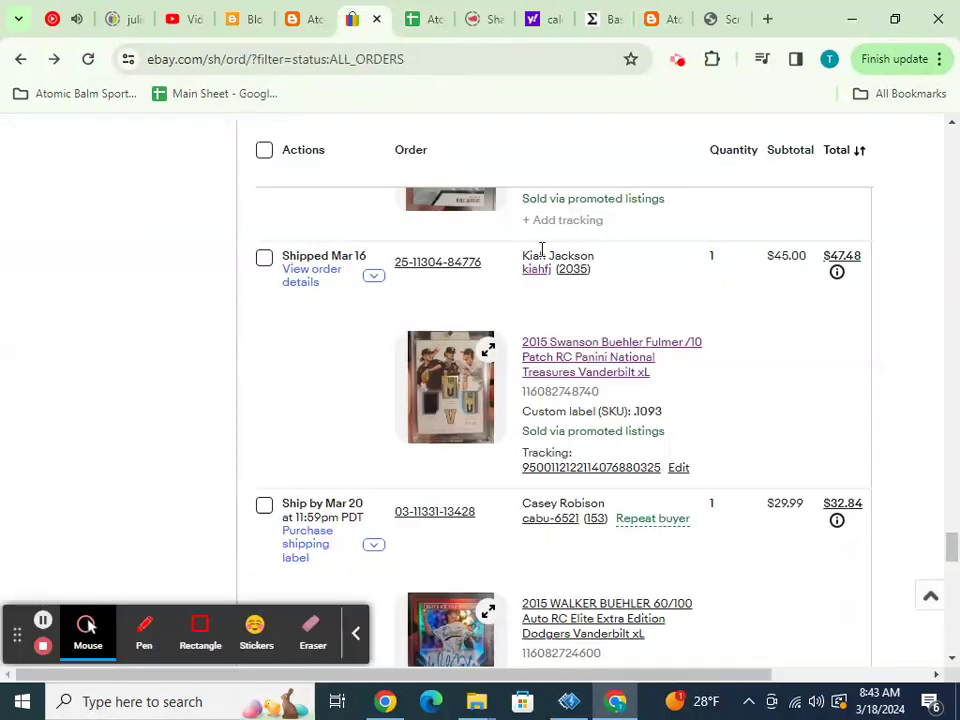
scroll(541, 248, "up", 3)
right_click(563, 307)
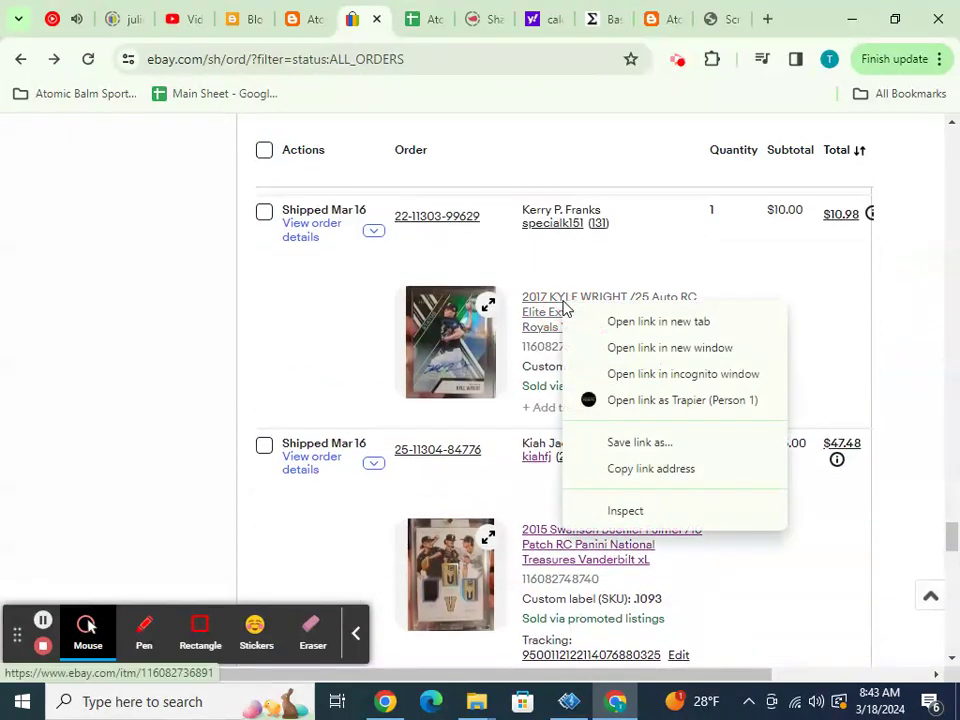
left_click(586, 322)
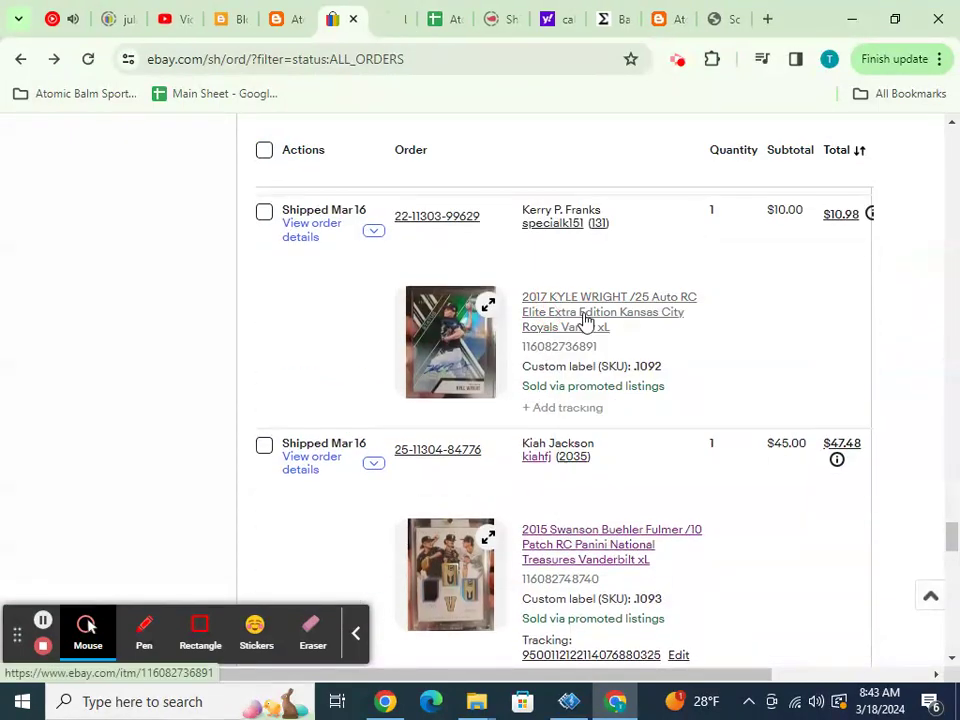
left_click(393, 33)
scroll(452, 189, "down", 2)
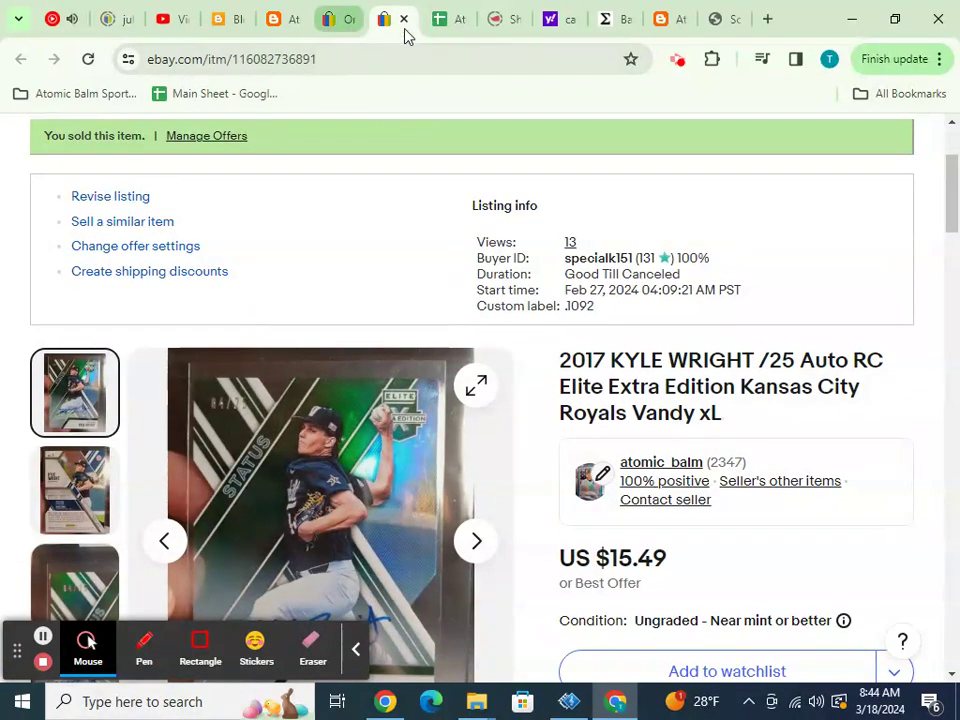
- In the Sales spreadsheet, enter 15.49 as the Kyle Wright card's original price and $10.00 as its final price
left_click(440, 22)
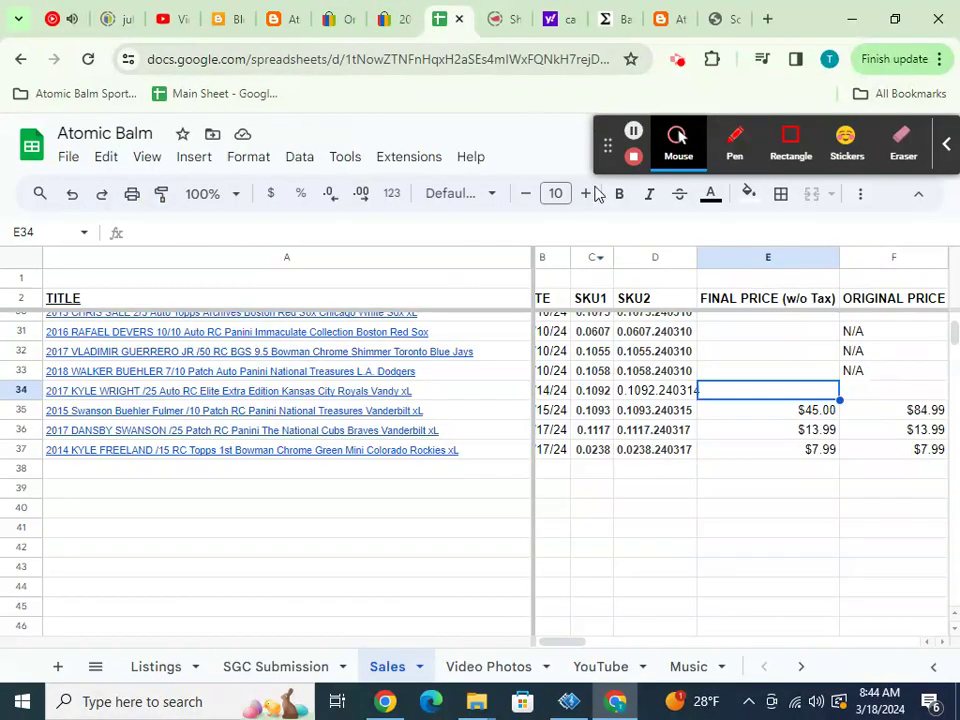
left_click(852, 397)
type("1")
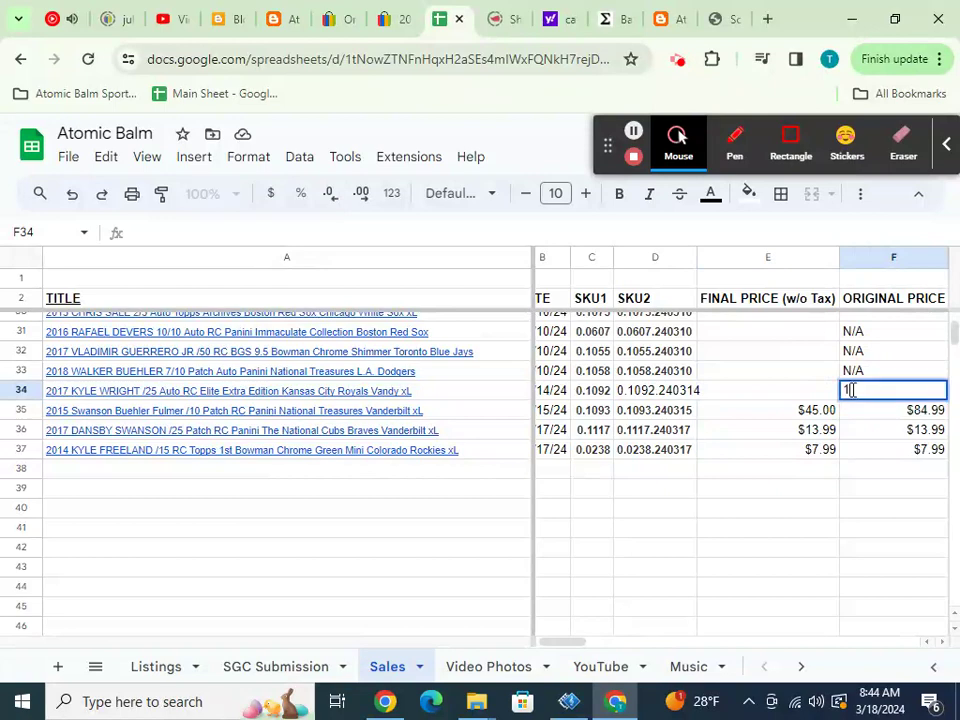
type("5.49")
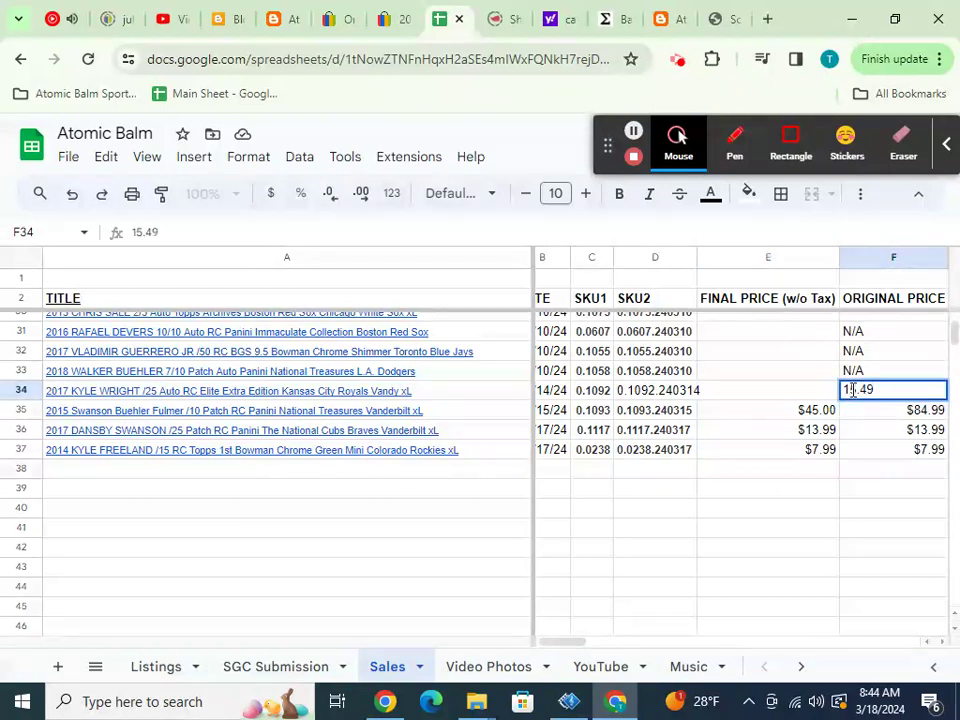
key("Left")
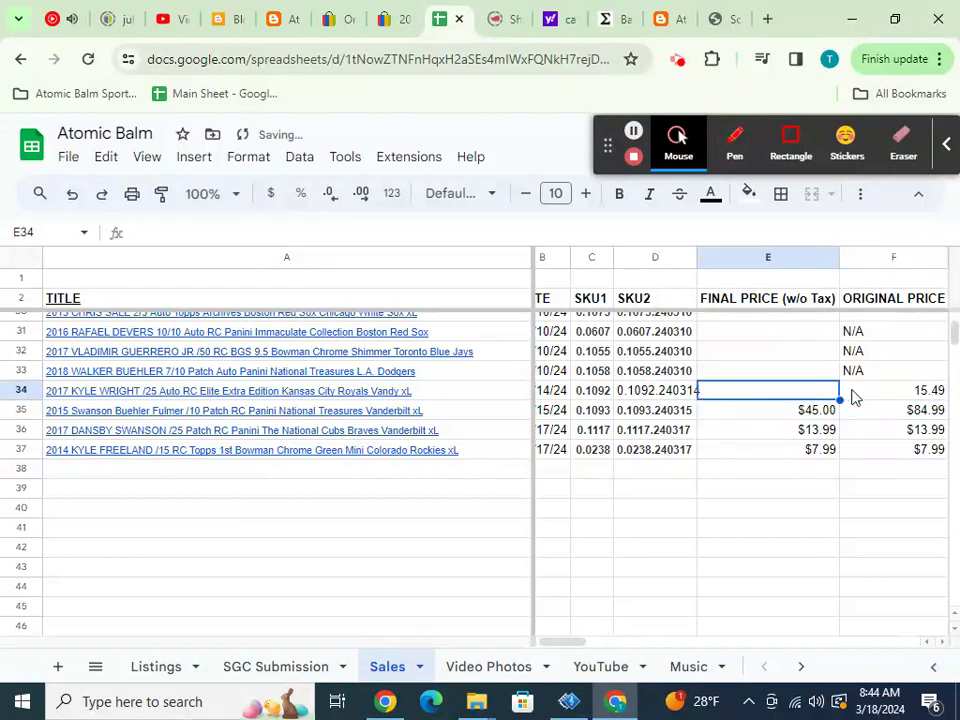
type("$10")
type("00")
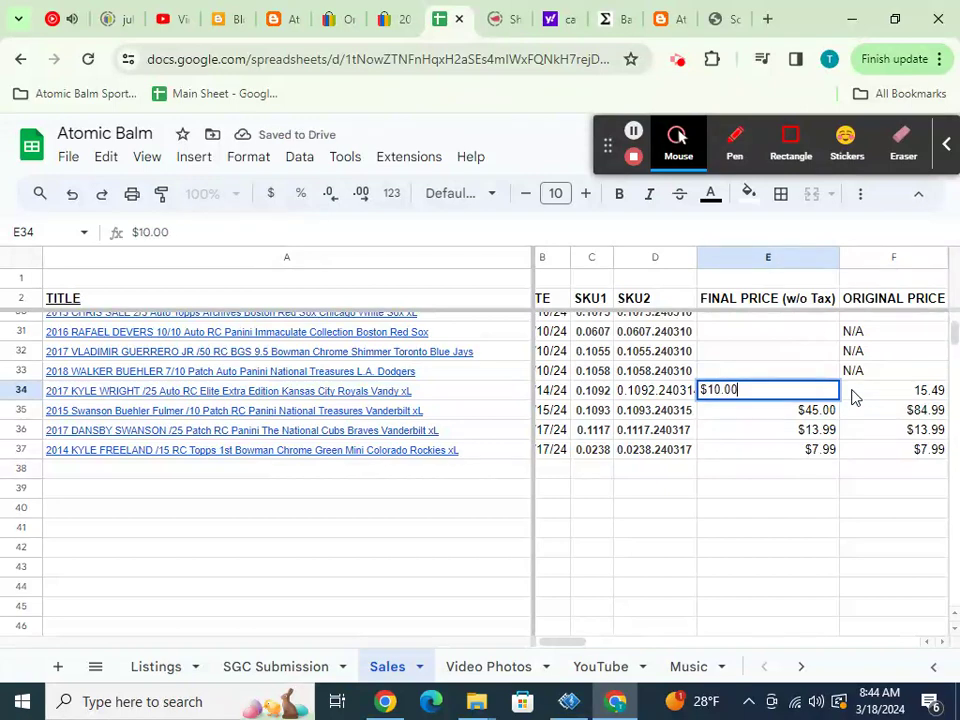
key("Return")
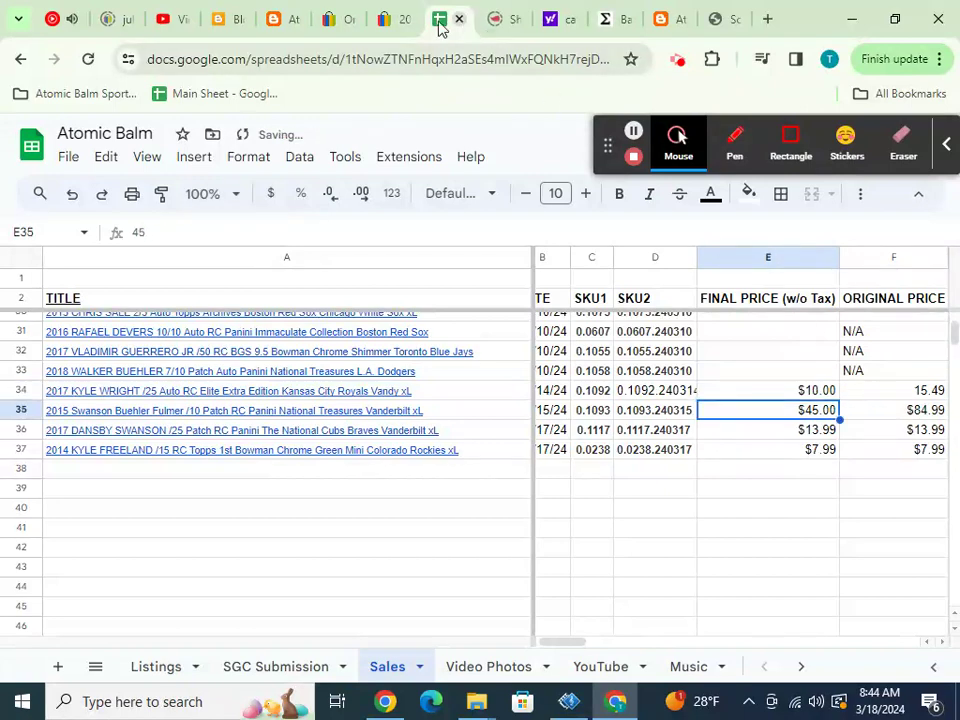
- Close the Kyle Wright listing and return to the eBay orders list
left_click(401, 18)
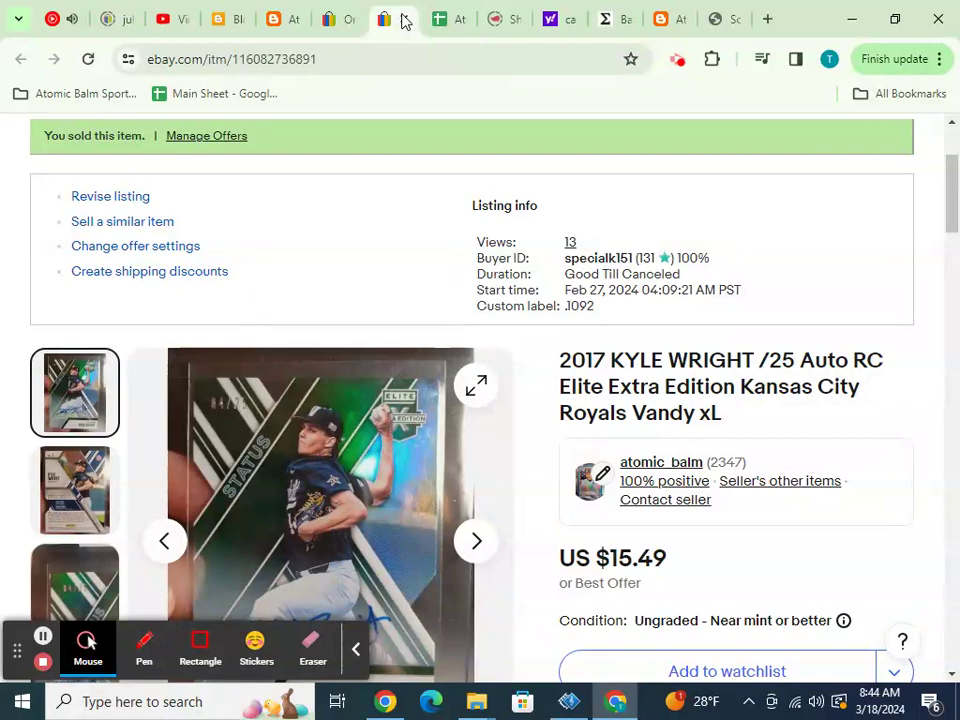
left_click(403, 19)
left_click(345, 20)
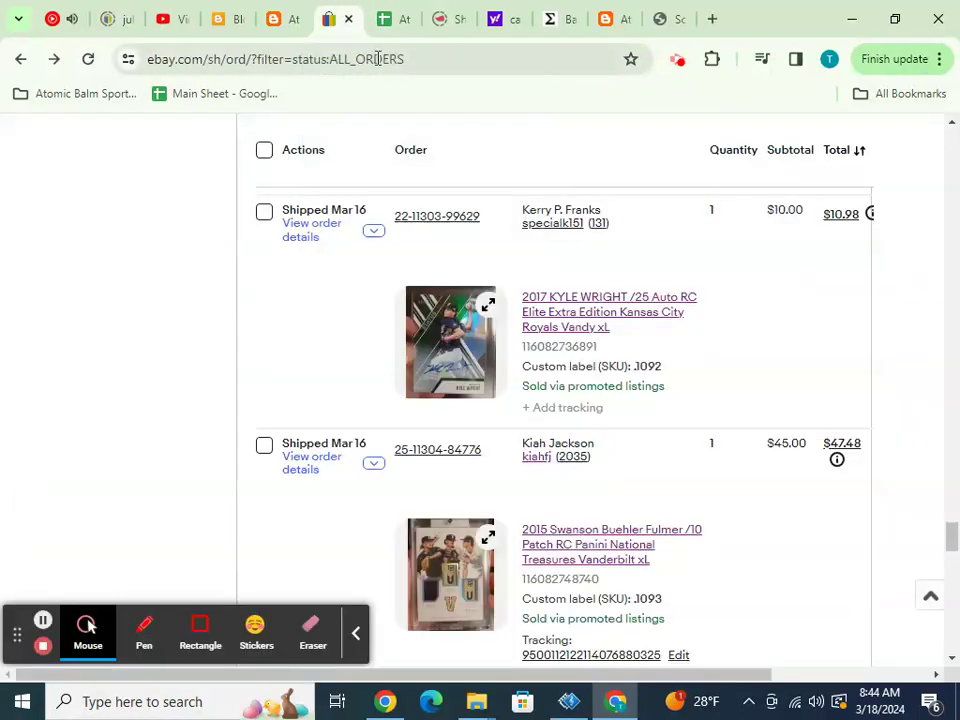
- Copy the $69.00 subtotal of the Vladimir Guerrero Jr eBay order into the final price of cell E25 in the Sales spreadsheet
scroll(452, 139, "up", 2)
scroll(452, 139, "up", 1)
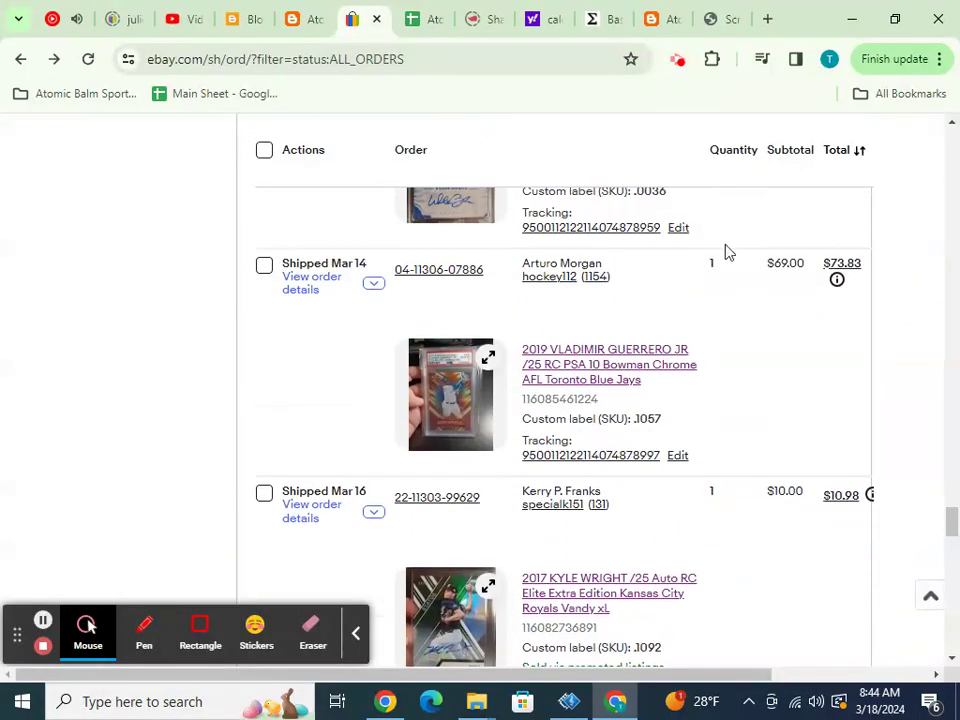
left_click_drag(769, 259, 797, 261)
key("ctrl+c")
left_click(424, 19)
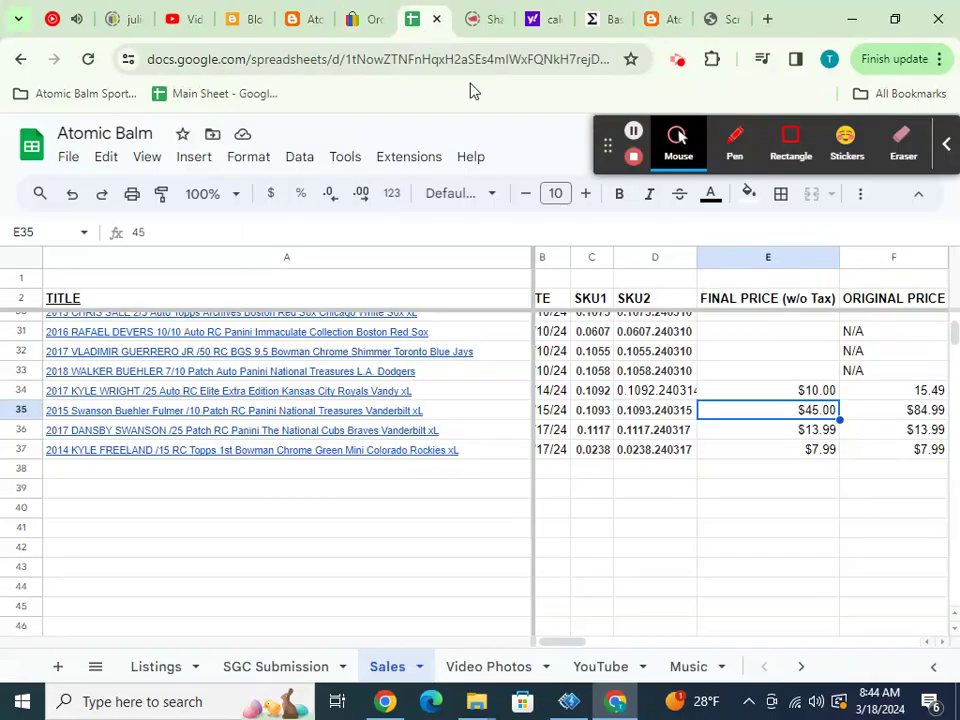
left_click(755, 374)
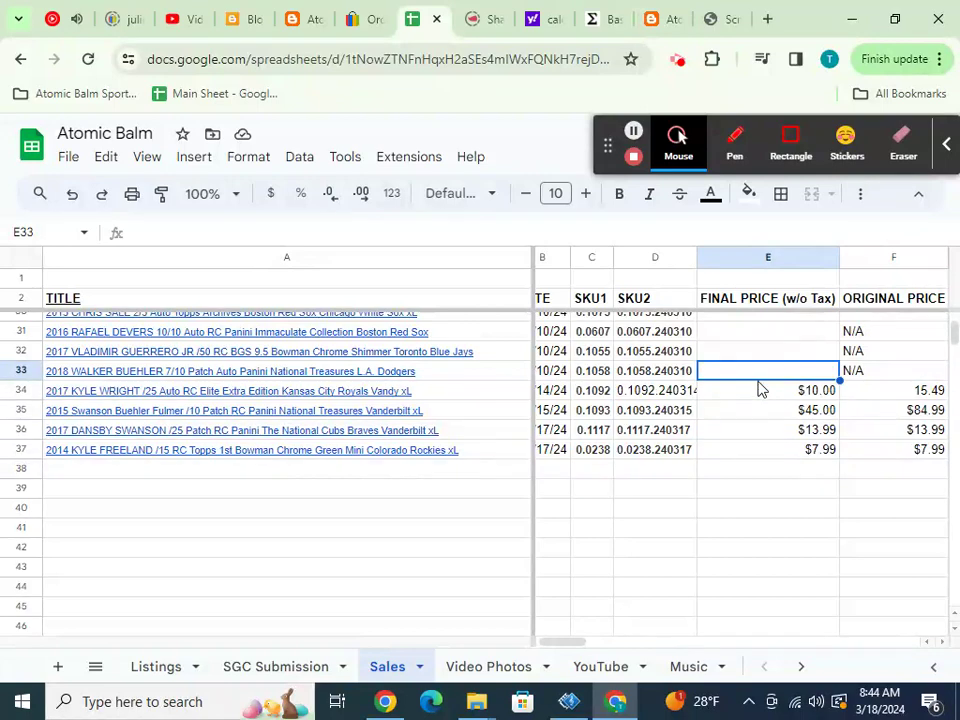
scroll(760, 385, "up", 2)
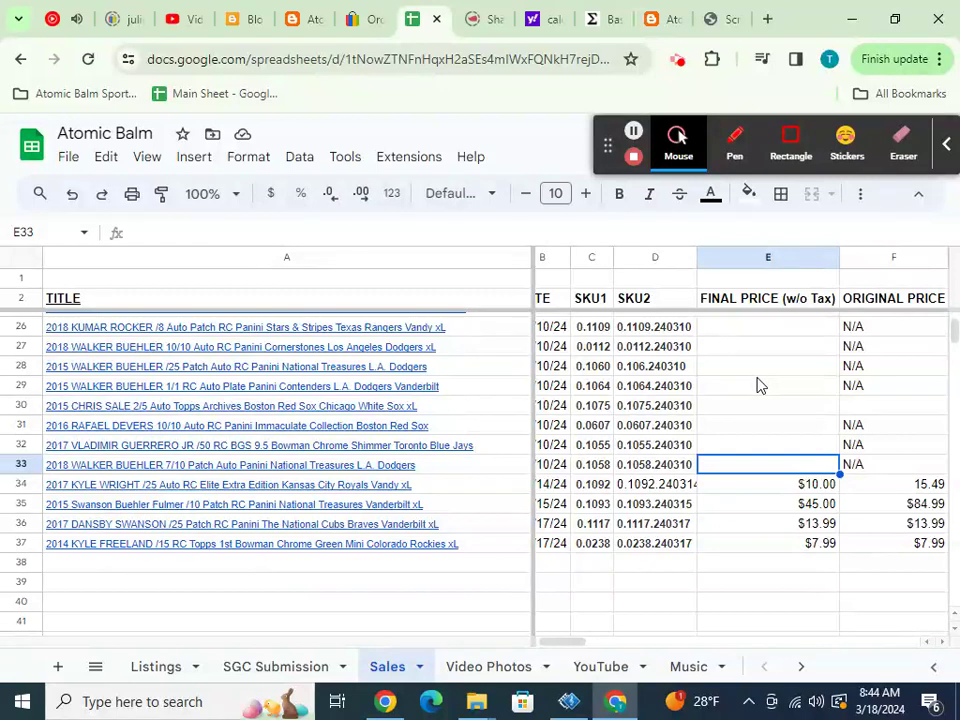
scroll(760, 385, "up", 2)
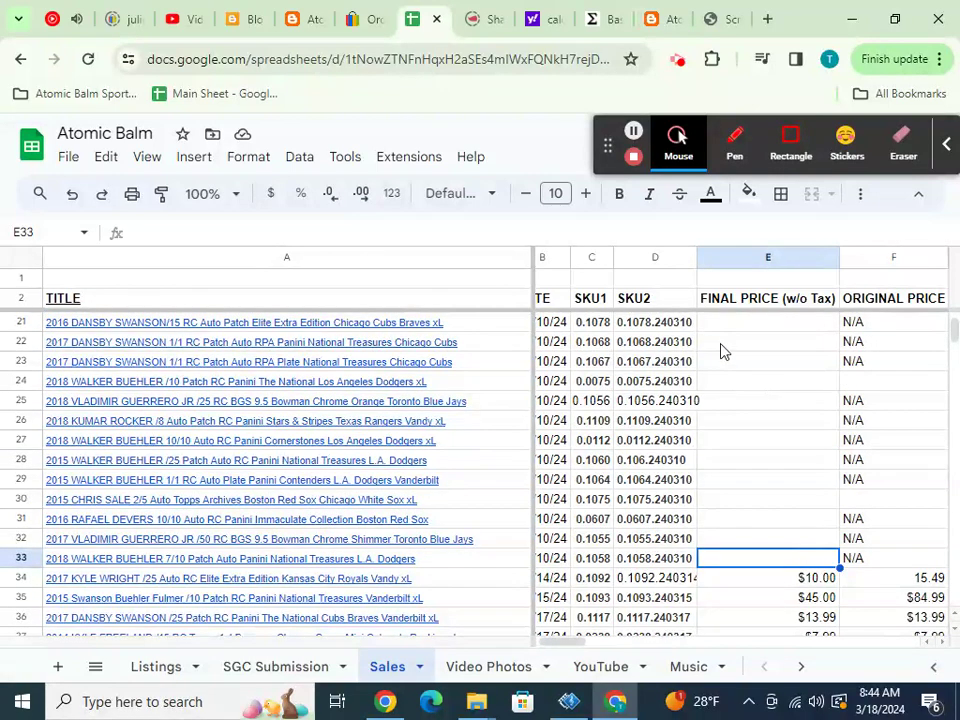
left_click_drag(746, 401, 745, 390)
left_click(746, 401)
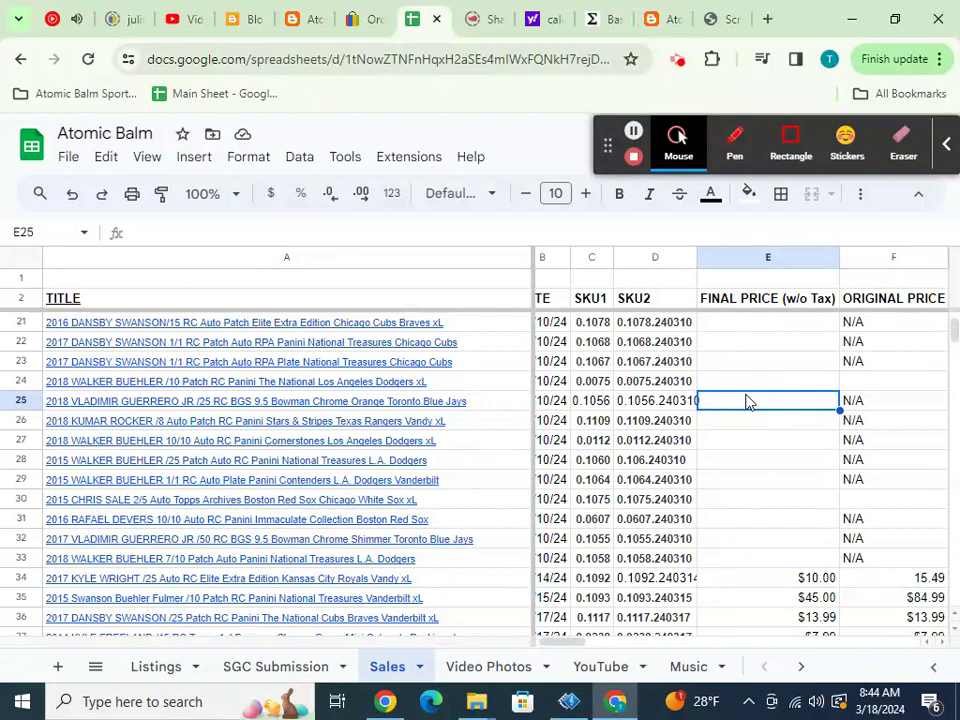
key("ctrl+v")
- From the eBay orders, open the 2018 Walker Buehler /10 Auto Donruss Kings listing in a separate tab and check its sold price
left_click(365, 22)
scroll(466, 230, "up", 4)
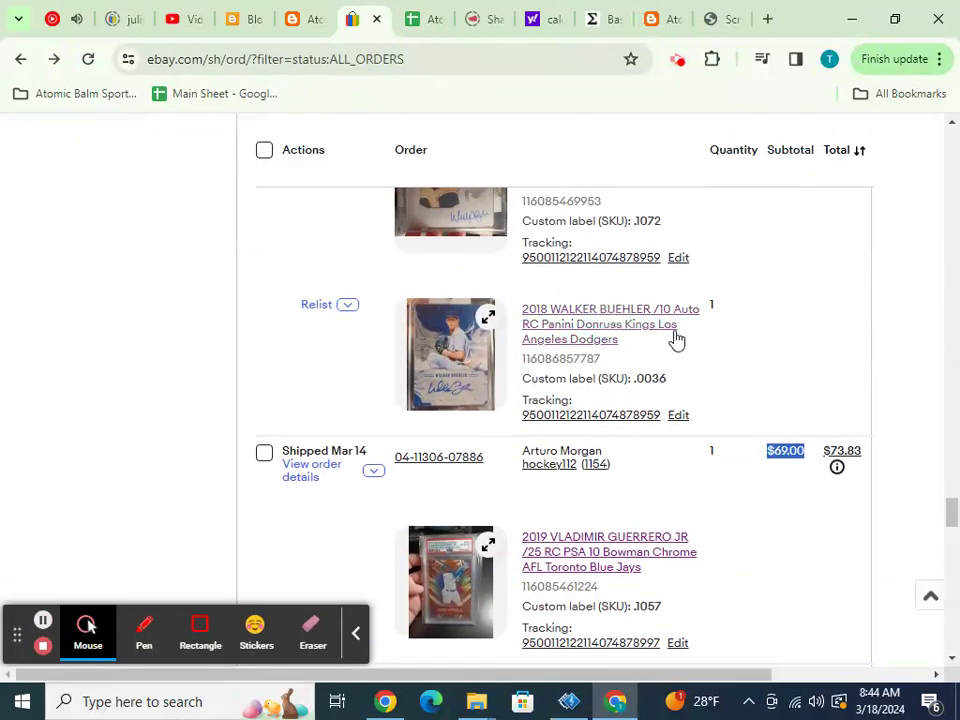
scroll(674, 338, "up", 3)
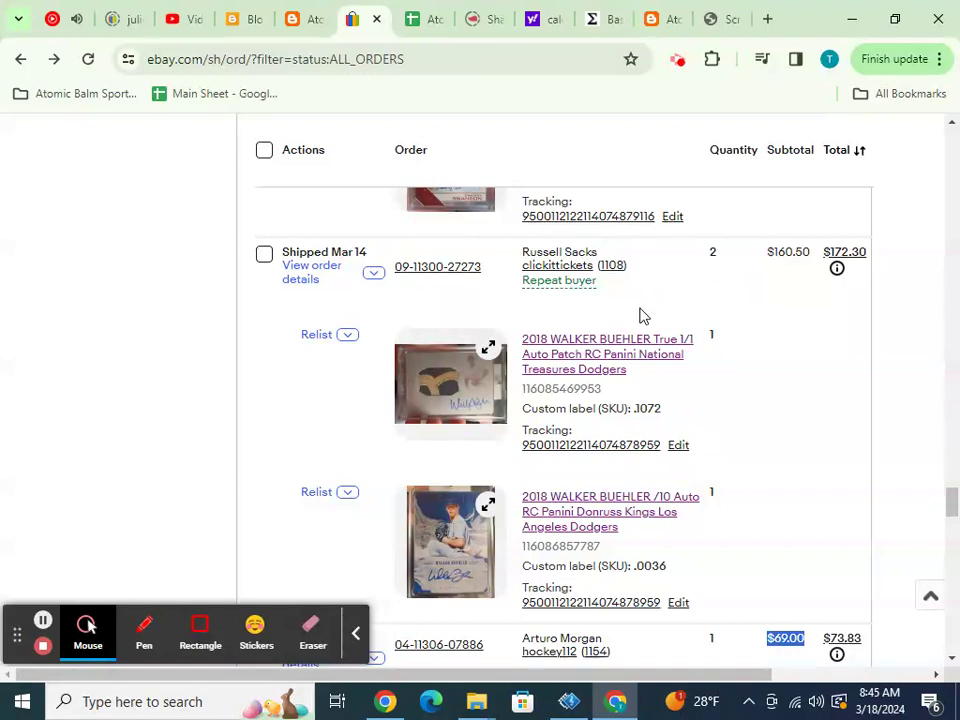
scroll(638, 322, "down", 2)
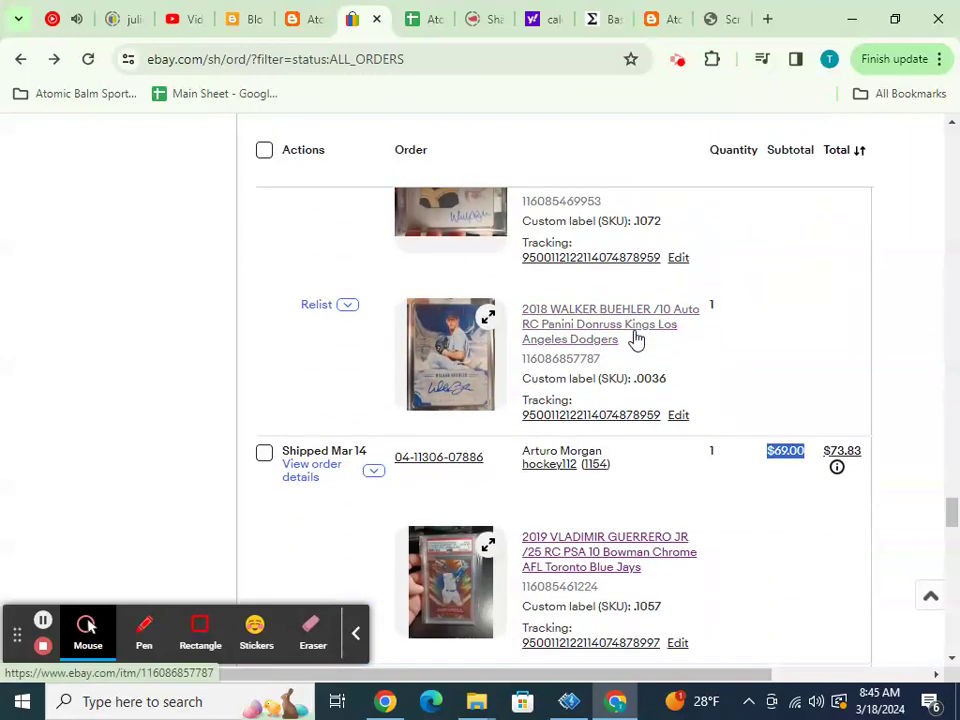
right_click(630, 330)
left_click(645, 345)
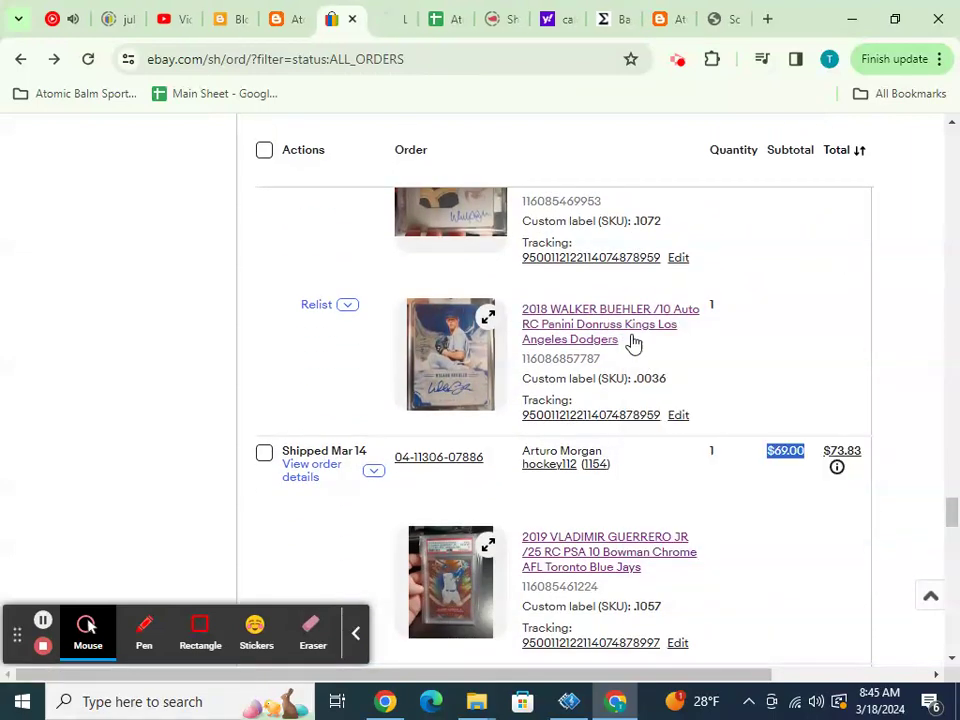
left_click(378, 16)
scroll(467, 204, "down", 4)
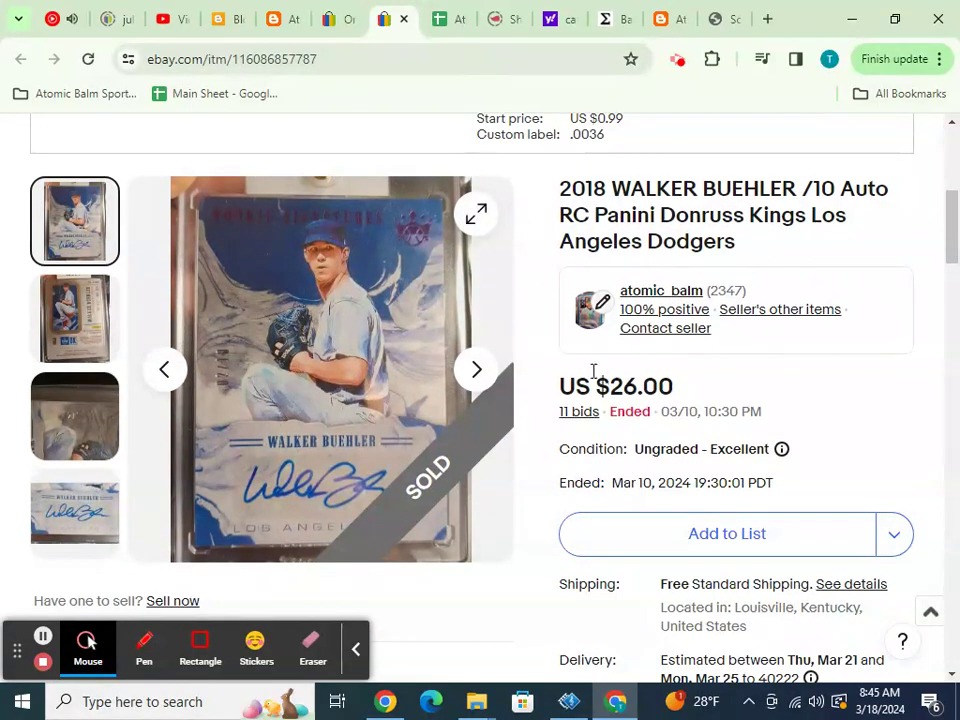
- Enter $26 as the final price of the Walker Buehler /10 Donruss Kings card in the Sales spreadsheet
left_click(437, 16)
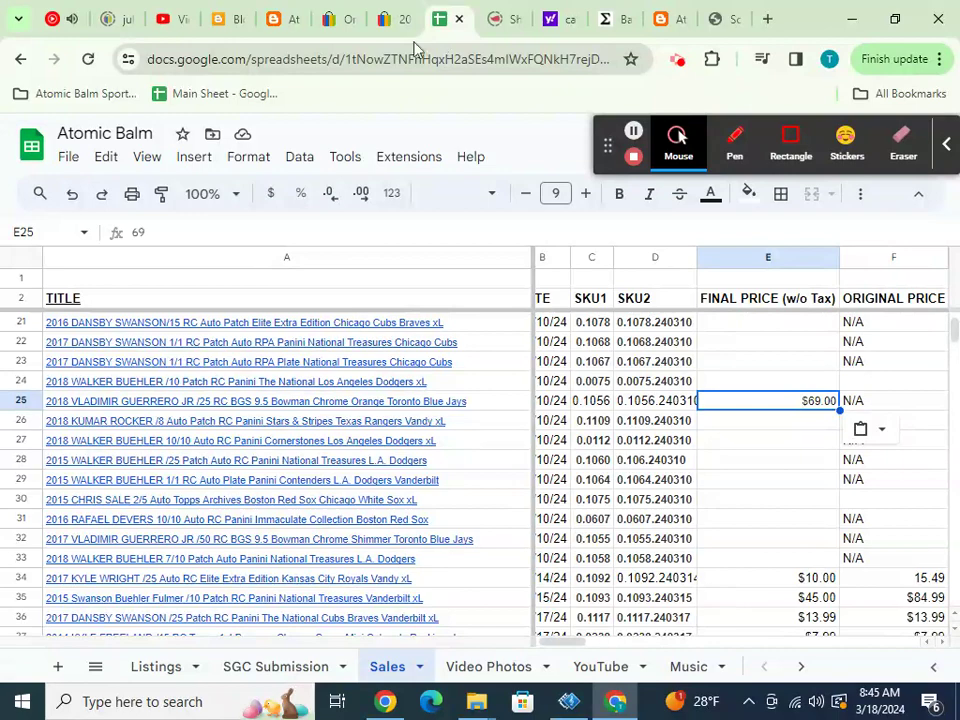
left_click(392, 22)
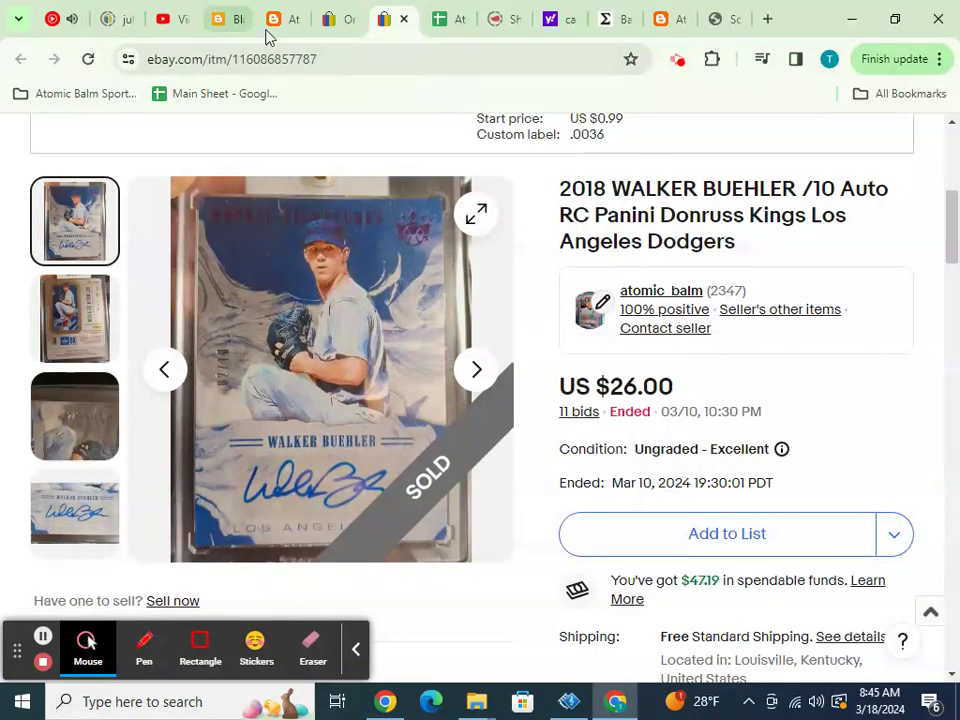
left_click(328, 20)
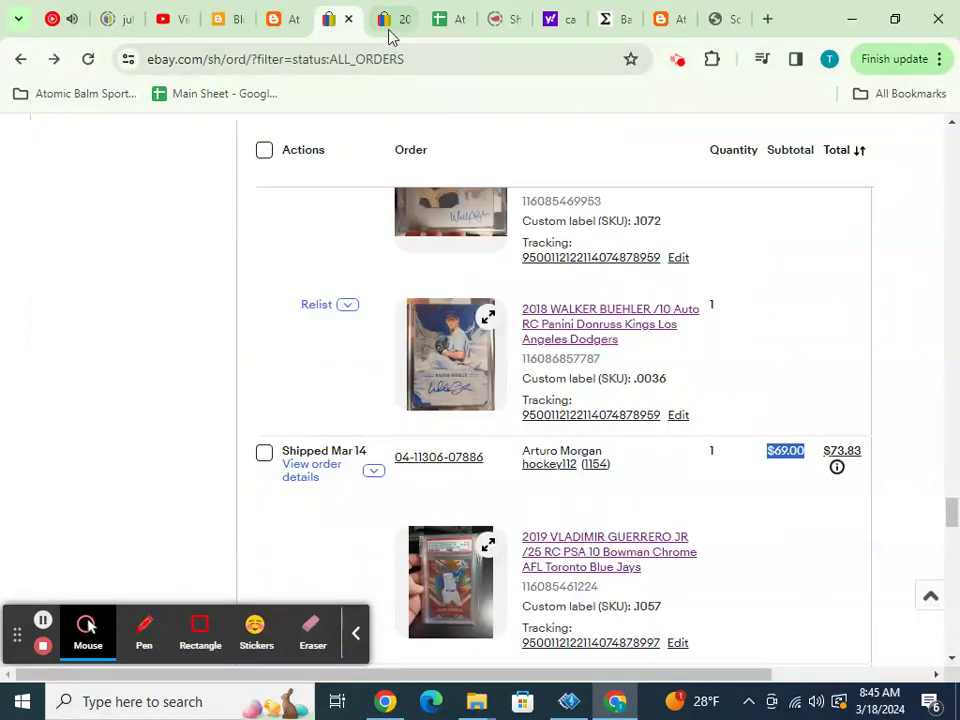
left_click(438, 20)
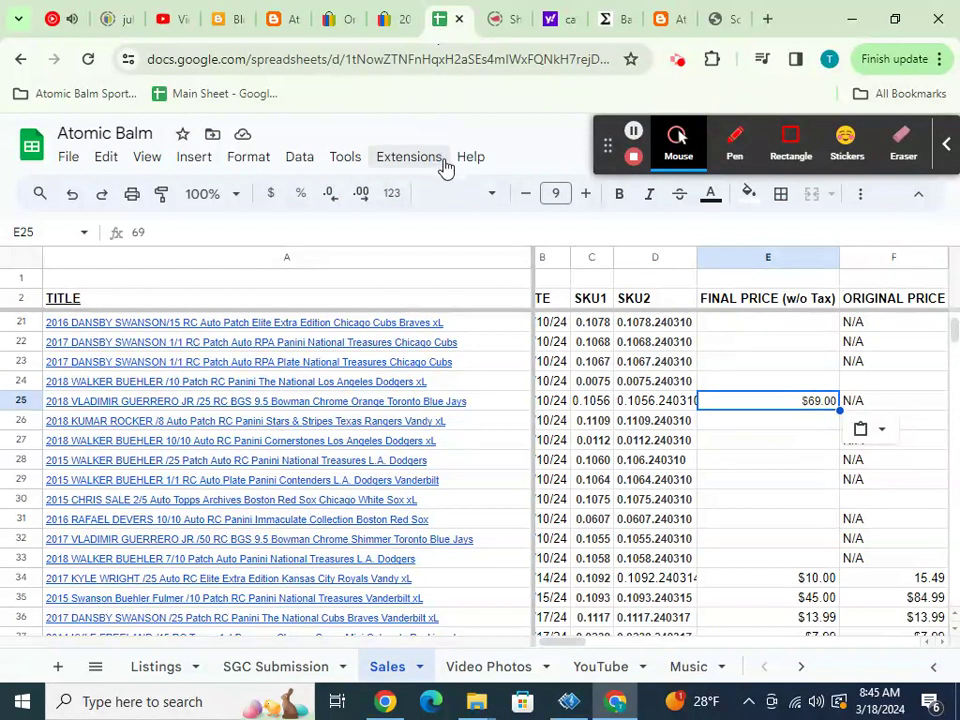
scroll(622, 342, "up", 2)
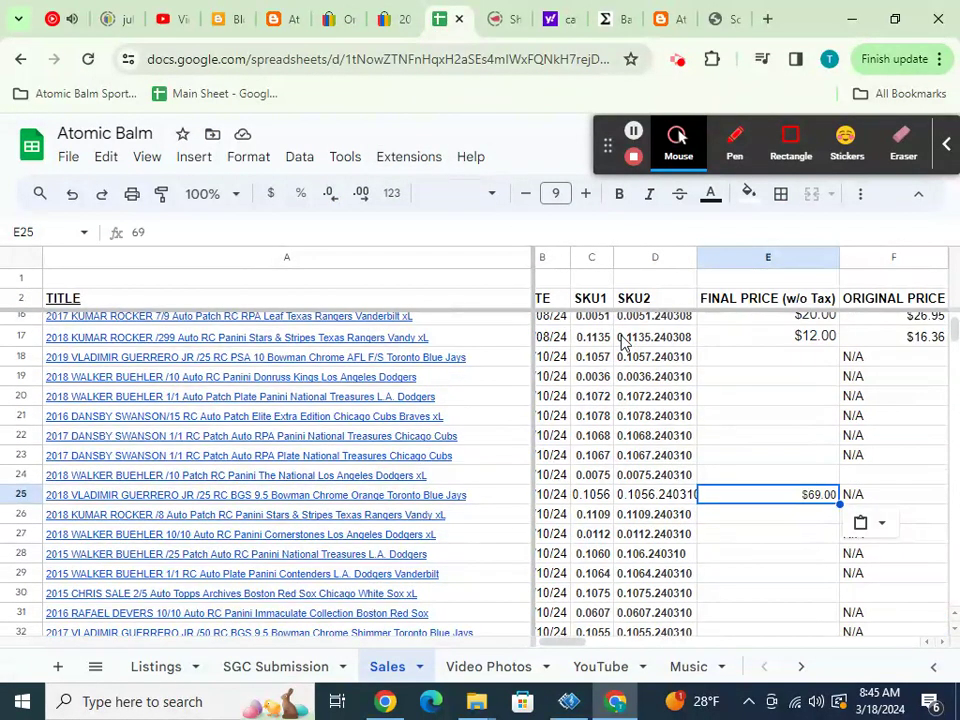
left_click(722, 385)
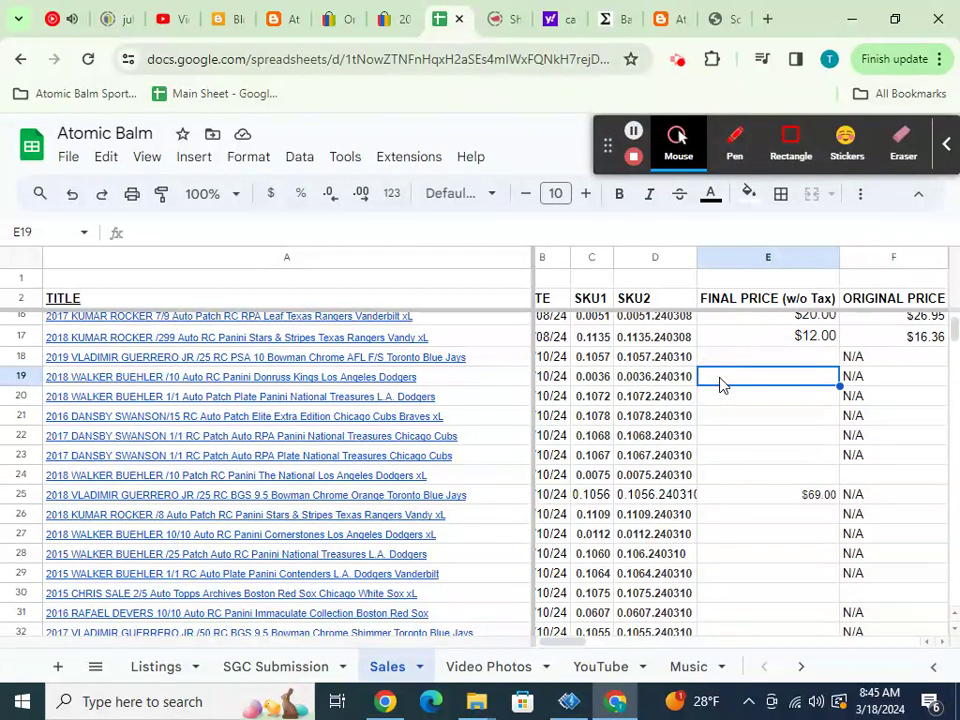
type("$26")
key("Return")
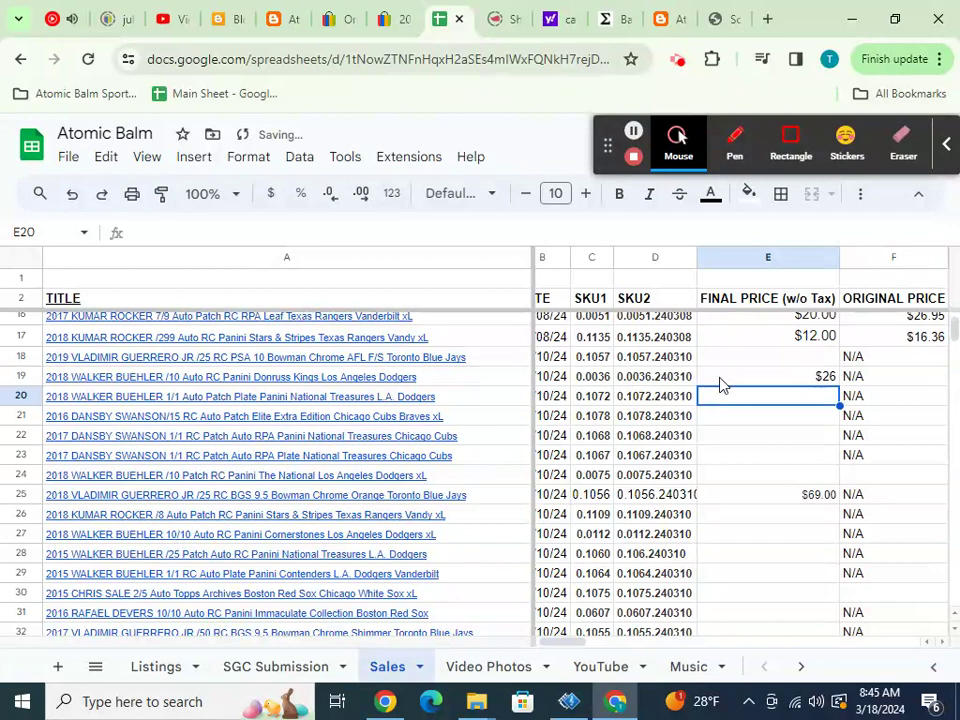
- Close the Donruss Kings listing, then open the 2018 Walker Buehler True 1/1 Auto Patch listing from the eBay orders and check its sold price
left_click(399, 21)
left_click(406, 24)
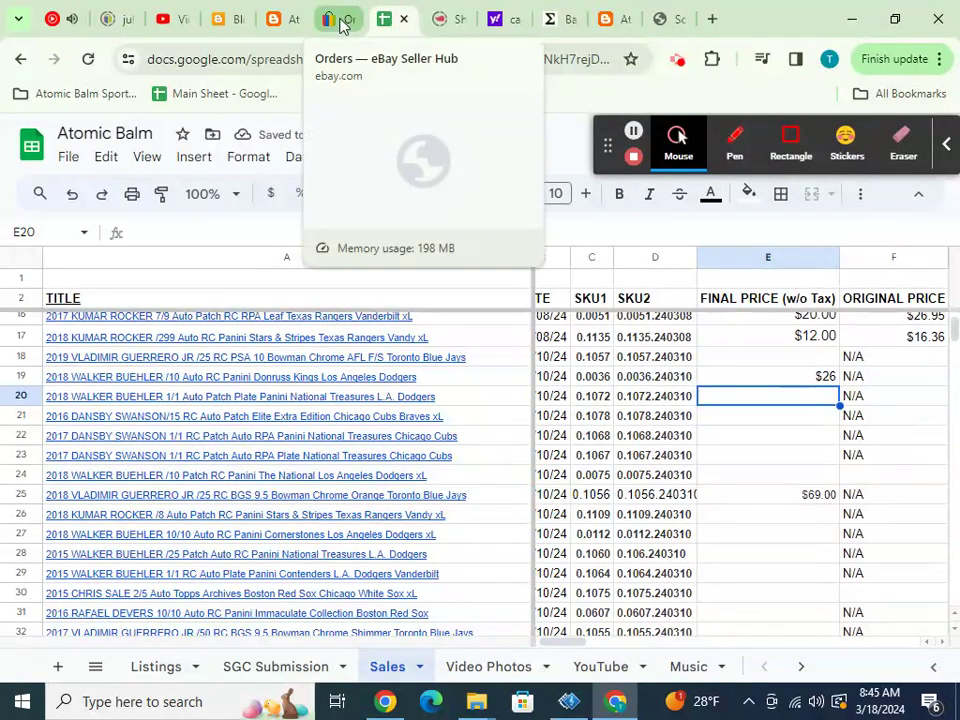
left_click(330, 20)
scroll(616, 278, "up", 1)
right_click(586, 258)
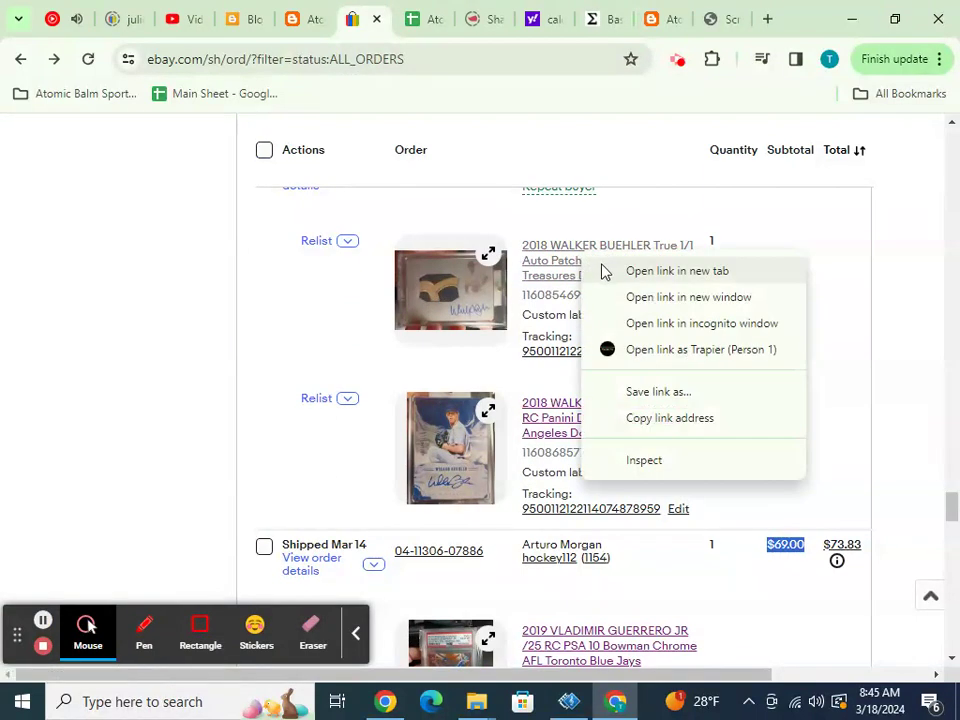
left_click(603, 272)
left_click(386, 34)
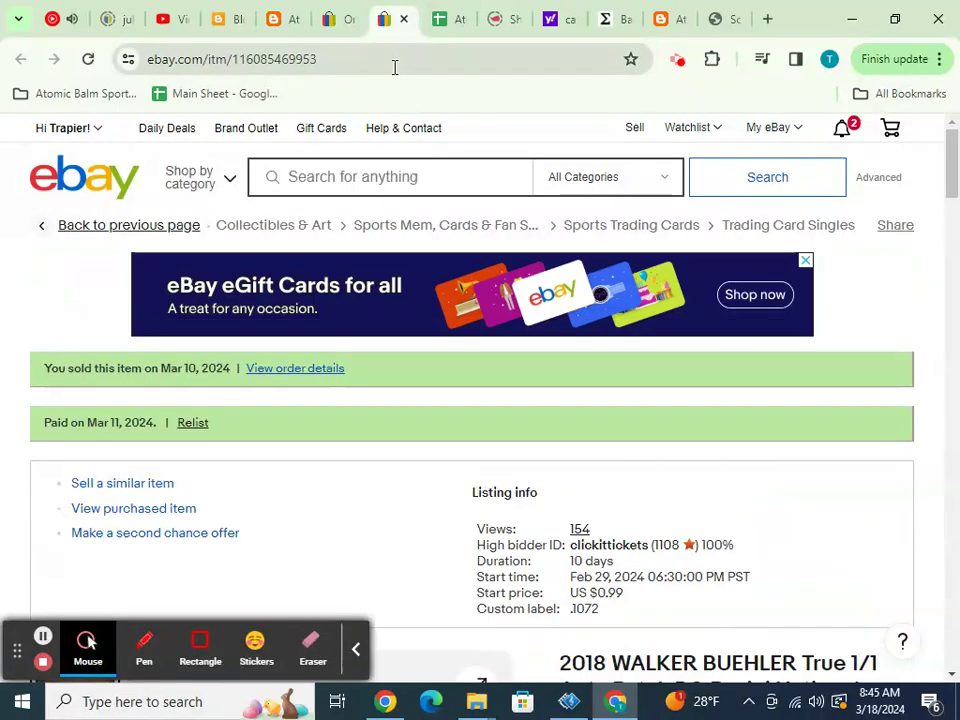
scroll(430, 165, "down", 3)
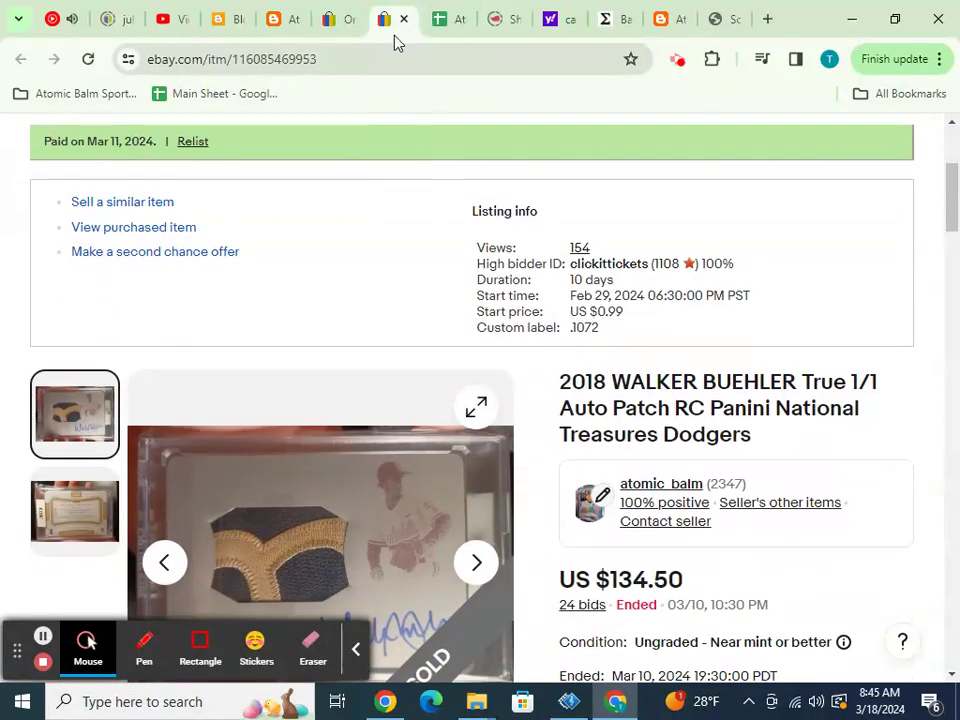
- Enter $134.50 as the final price of the Walker Buehler 1/1 Auto Patch card in the Sales spreadsheet
left_click(432, 20)
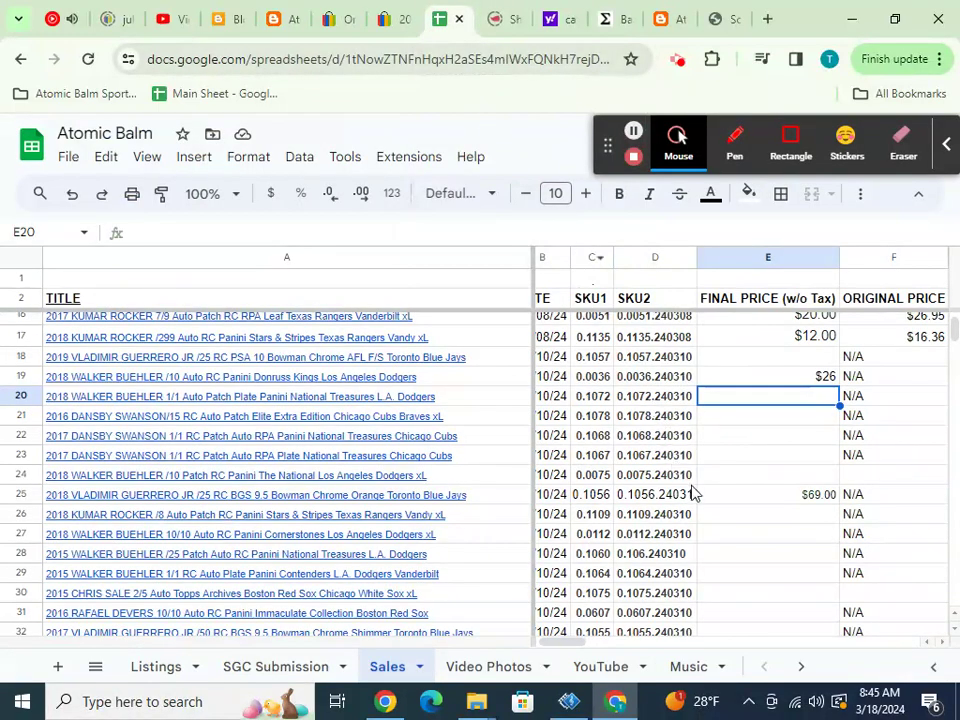
left_click(718, 404)
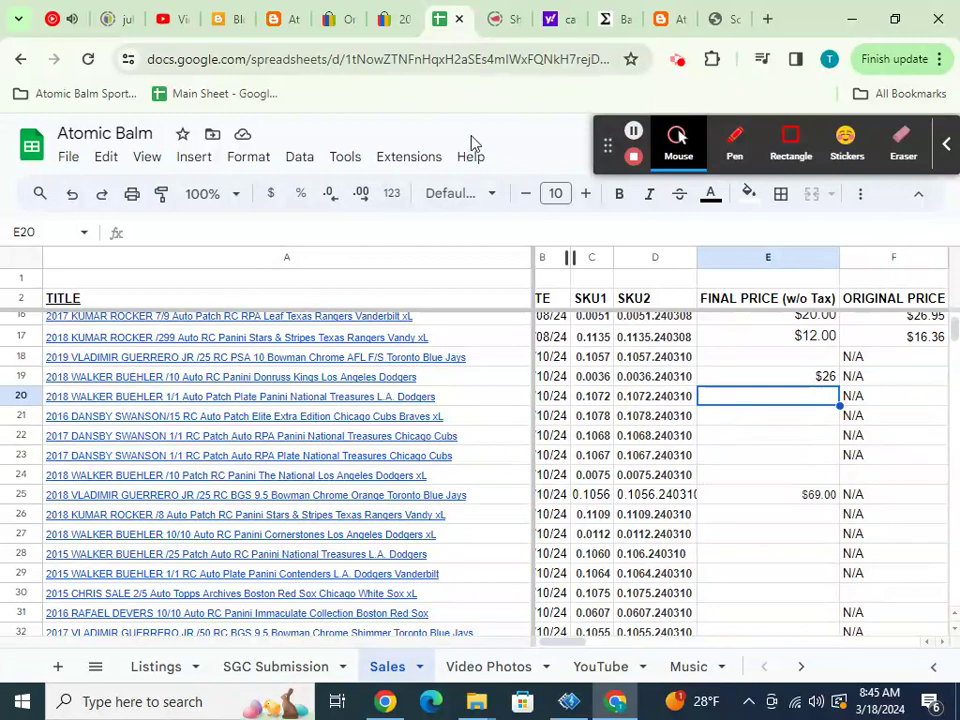
left_click(391, 24)
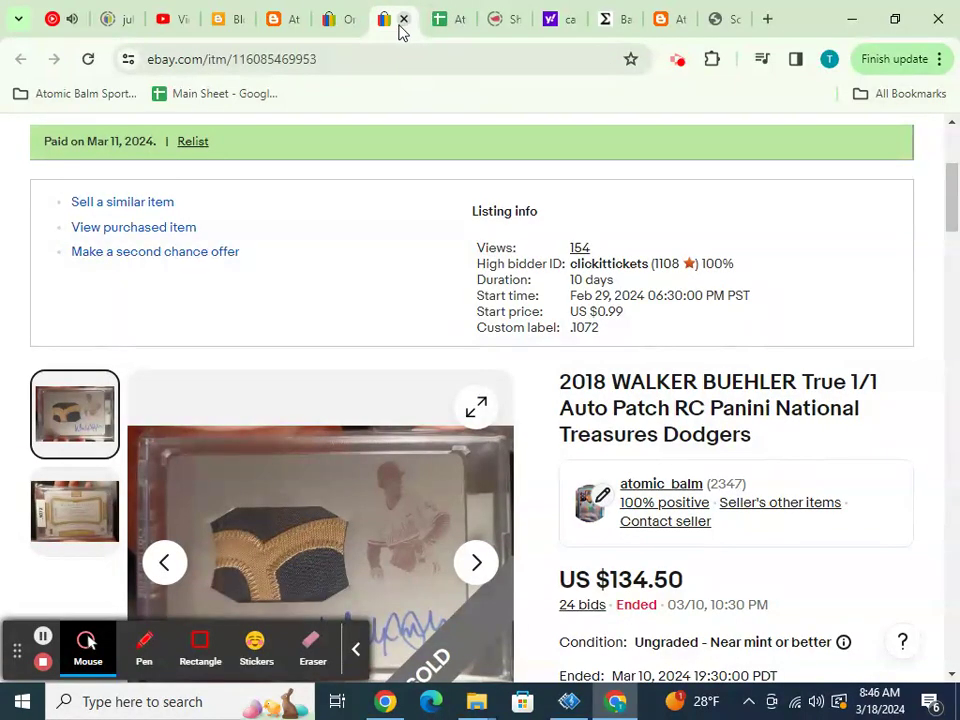
left_click(439, 22)
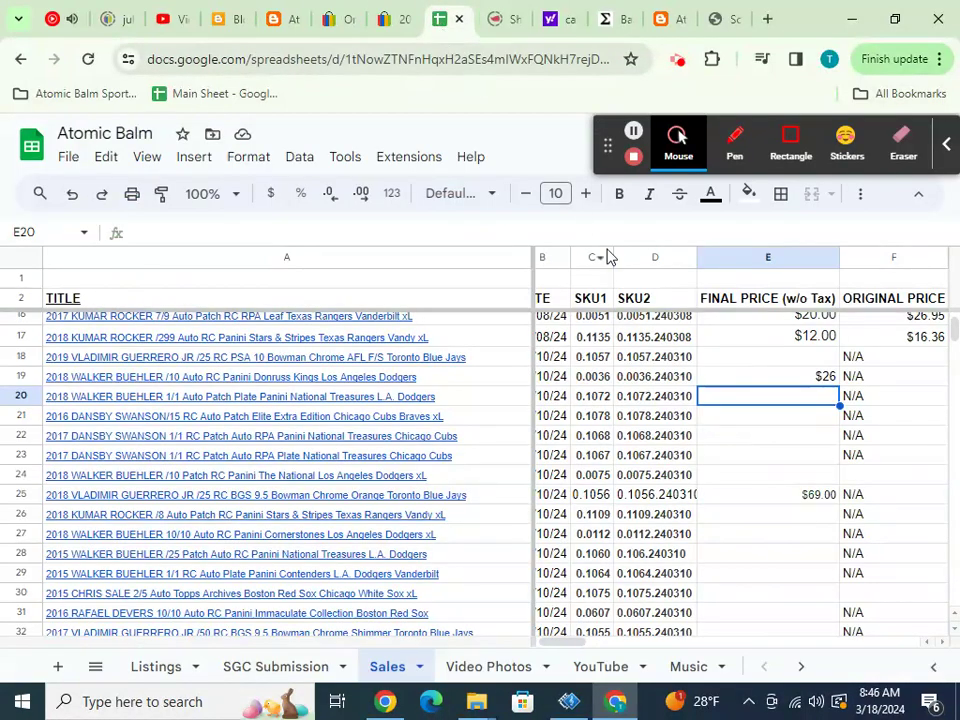
type("$134.50")
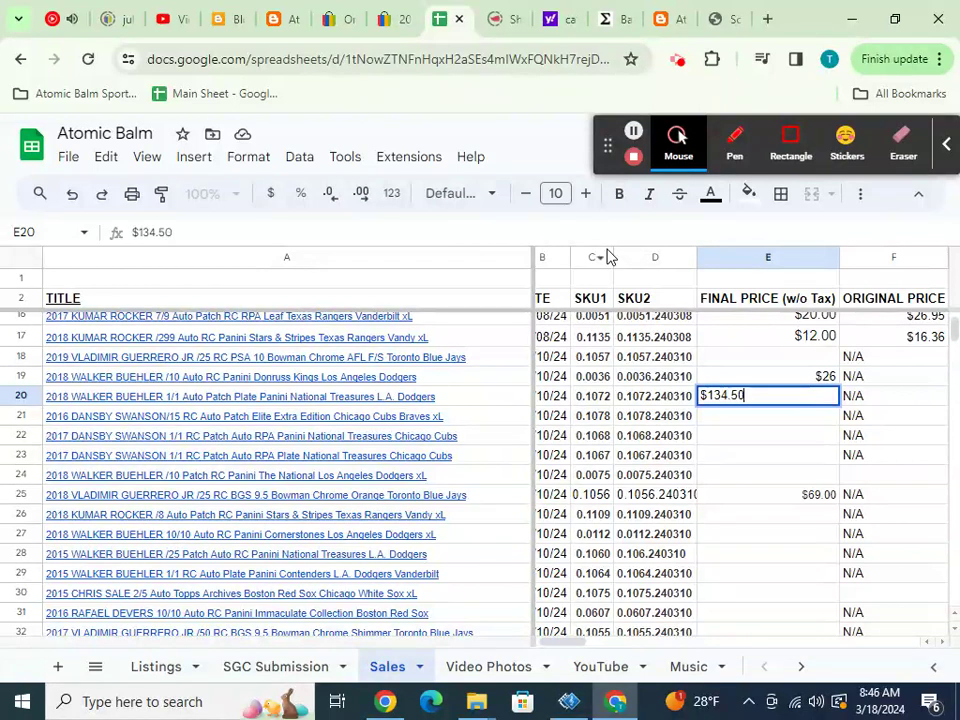
key("Return")
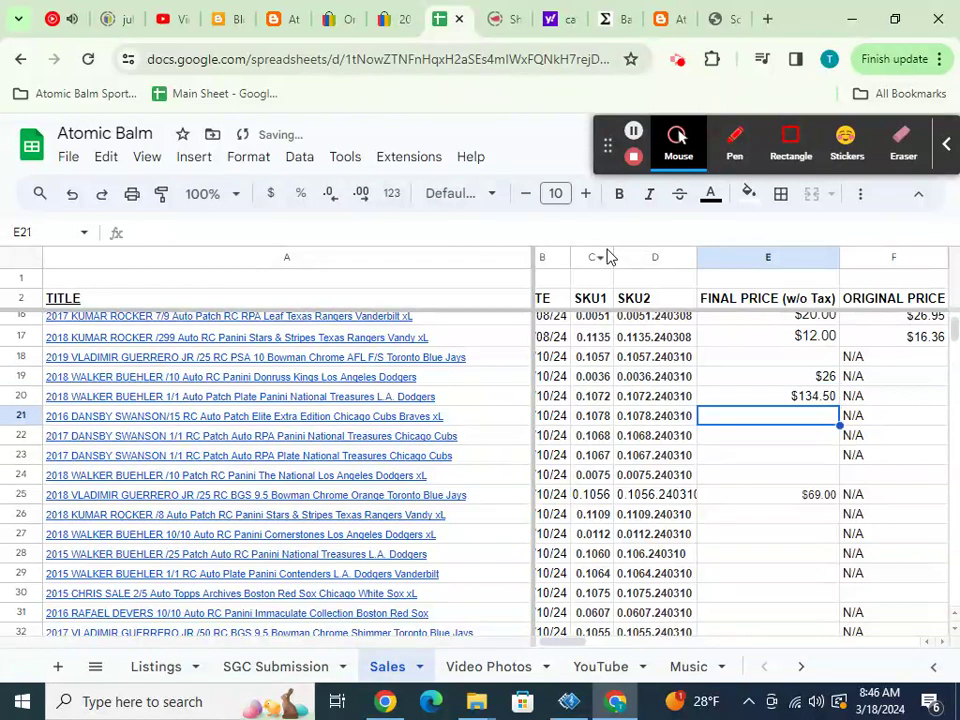
- Try to show cents in the Walker Buehler Donruss Kings final price by re-entering it as 26.00
left_click(730, 377)
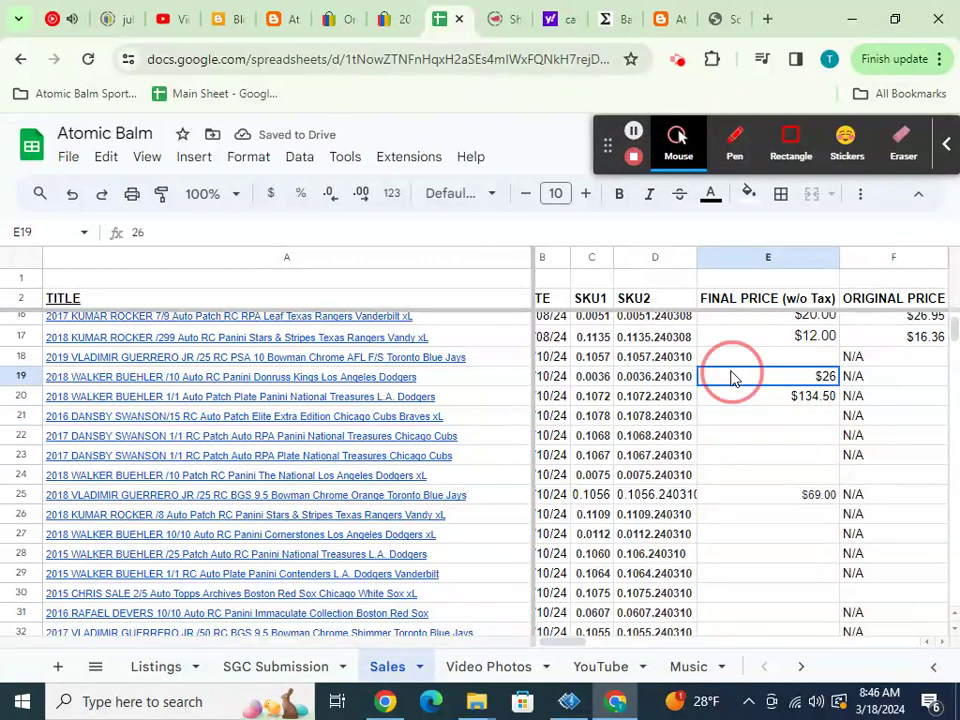
key("Return")
type(".00")
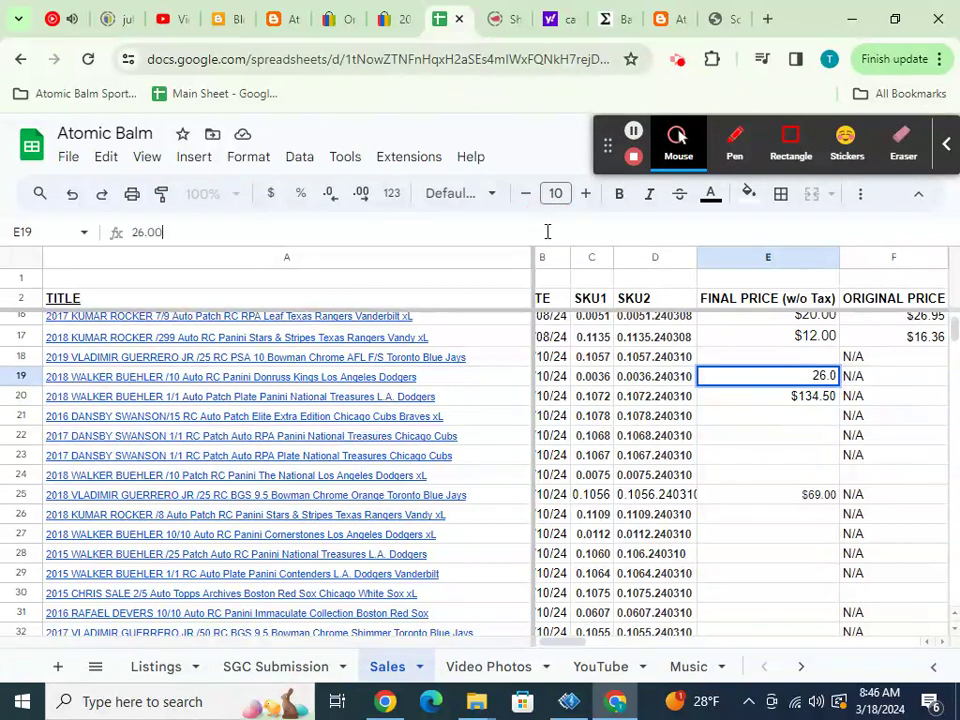
key("Return")
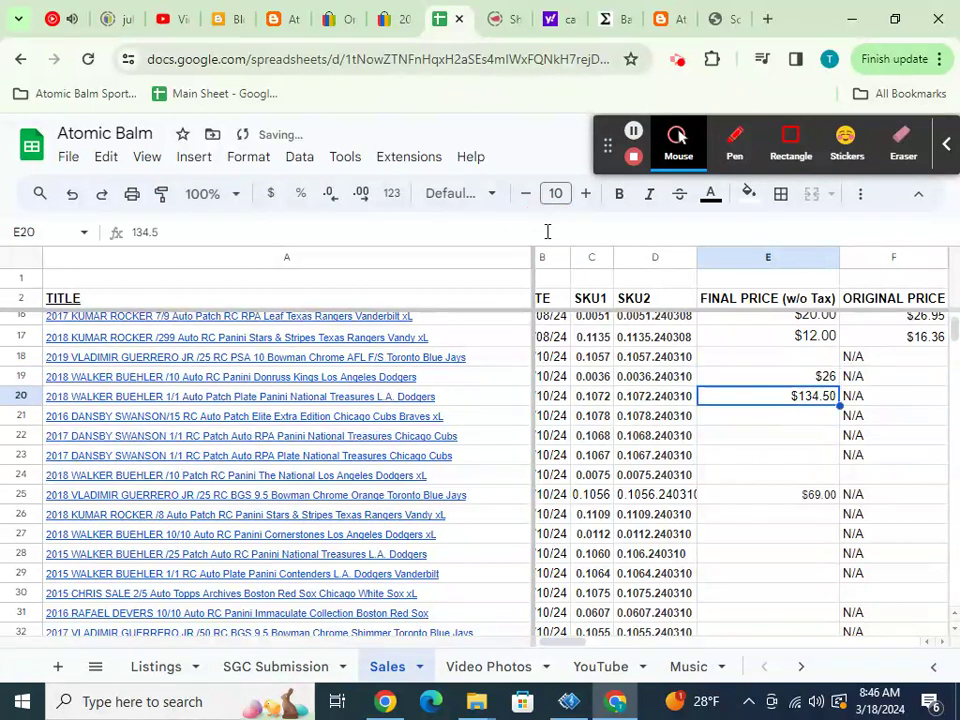
- Format the whole FINAL PRICE column to display two decimal places
left_click(715, 260)
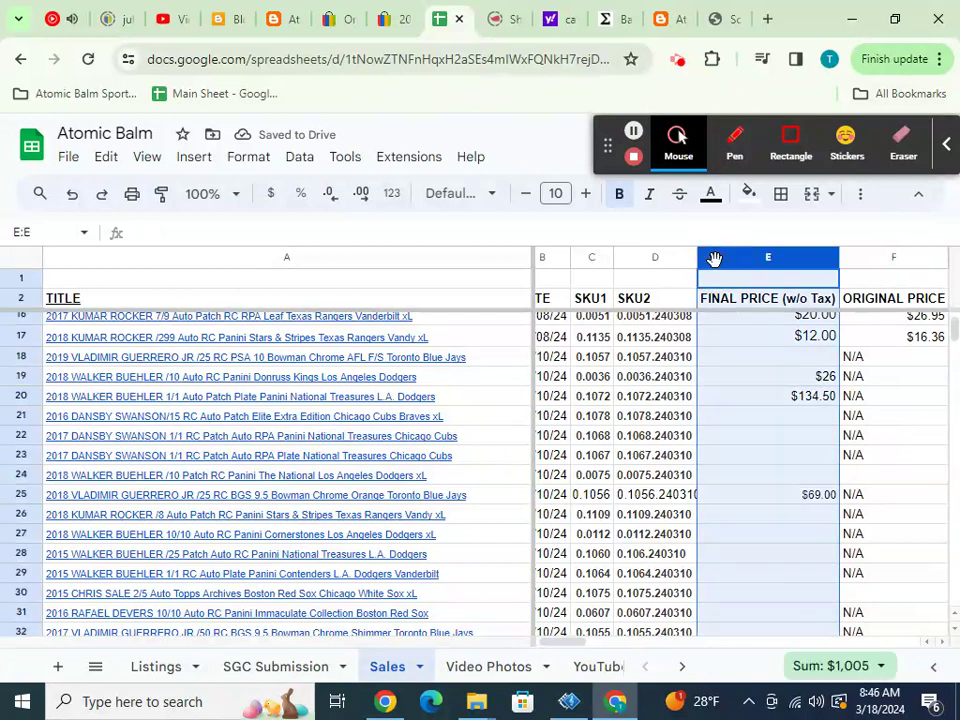
left_click(369, 195)
left_click(369, 195)
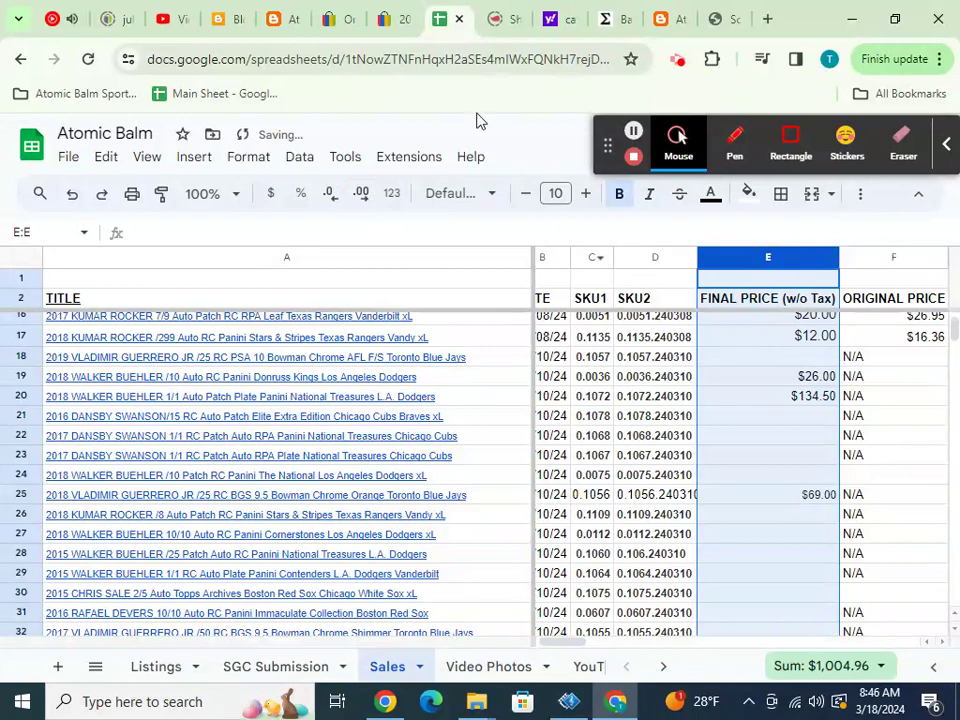
- Close the Walker Buehler 1/1 listing and find the 2016 Dansby Swanson /15 order in the eBay orders list
left_click(401, 30)
left_click(405, 22)
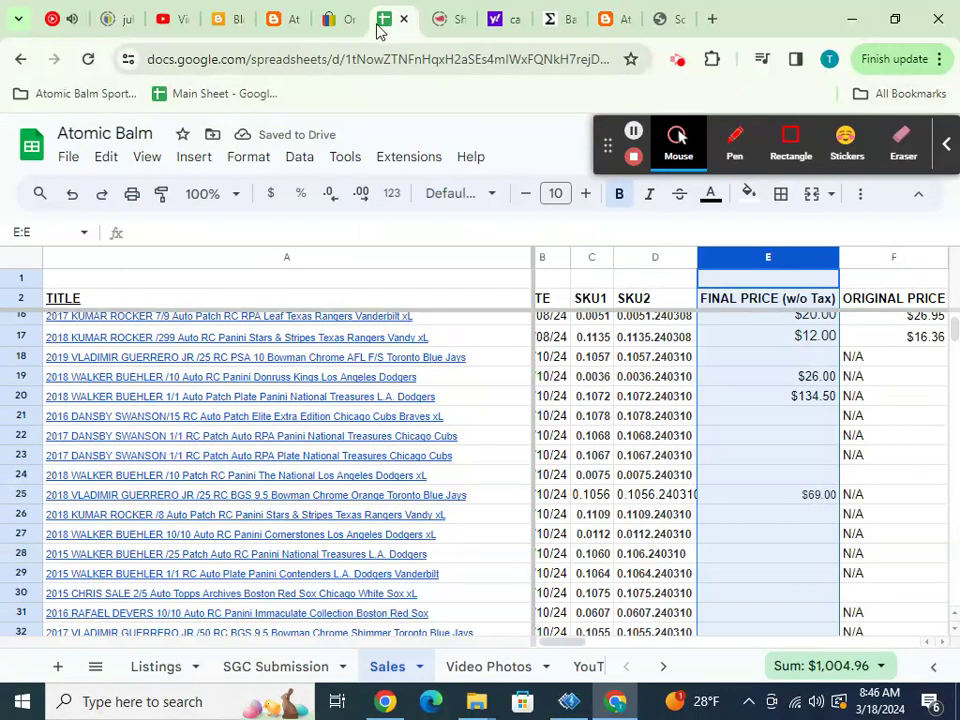
left_click(332, 26)
scroll(619, 236, "up", 5)
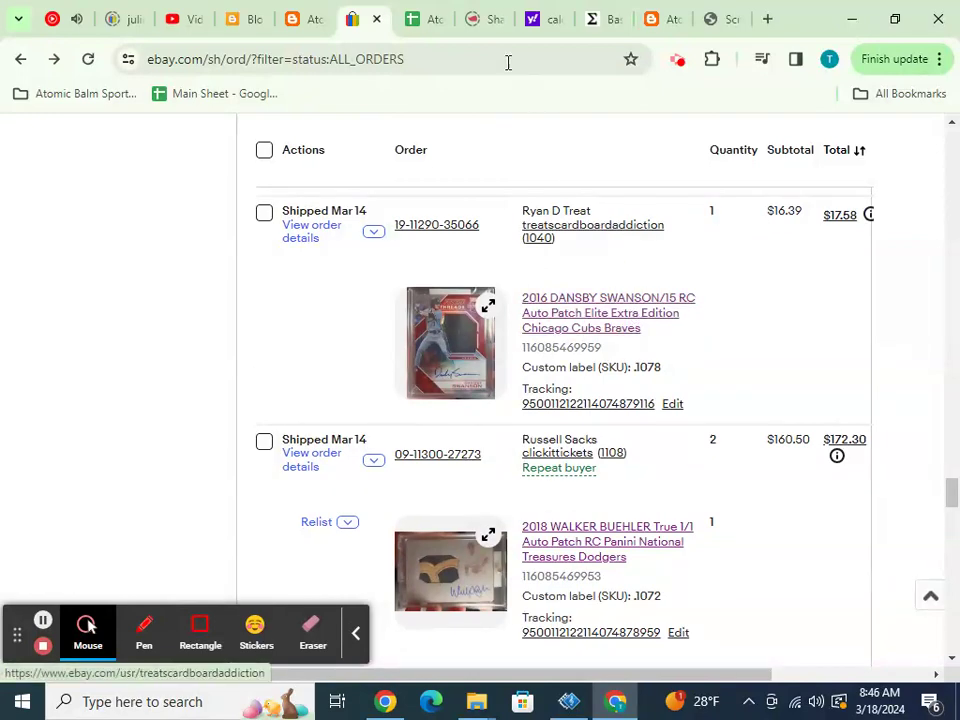
- Enter $16.39 as the final price of the 2016 Dansby Swanson /15 card in the Sales spreadsheet
left_click(427, 25)
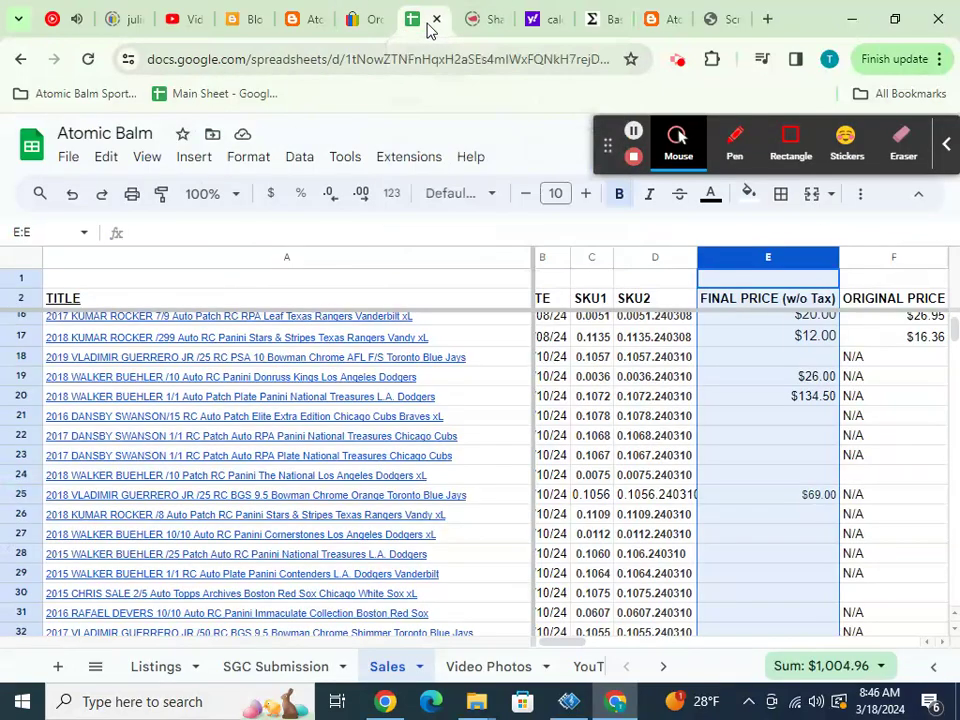
left_click(730, 424)
left_click(368, 34)
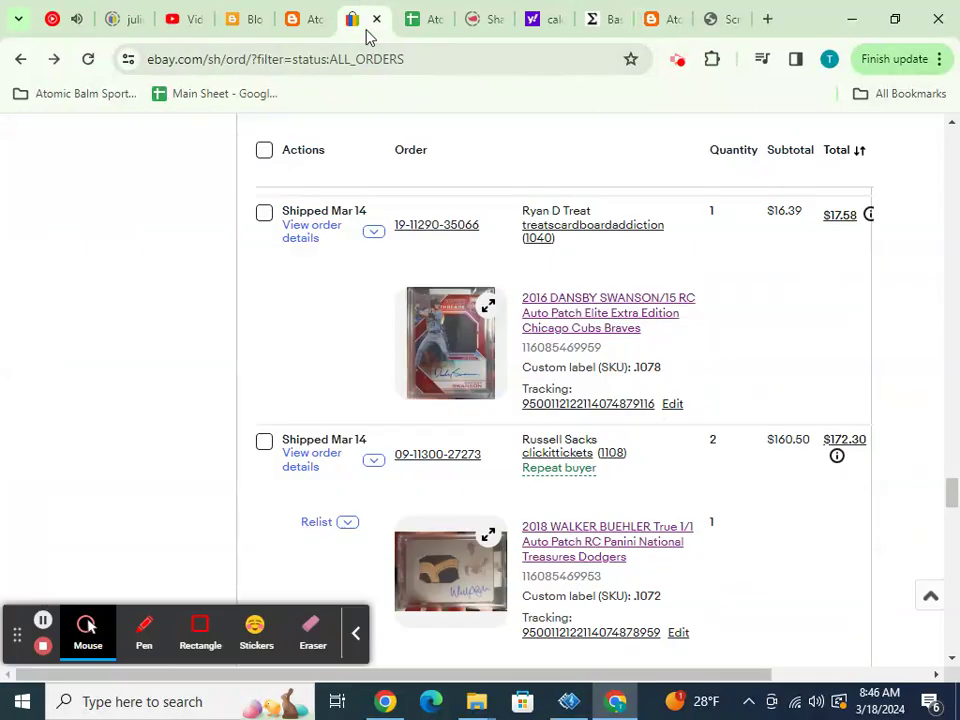
left_click(407, 28)
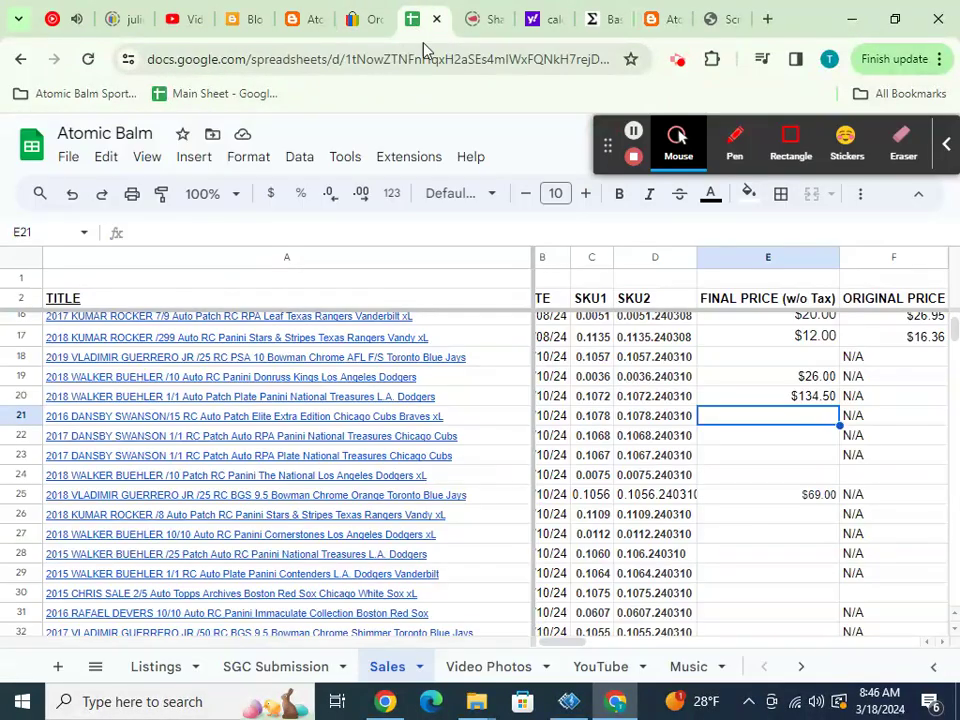
type("$16.39")
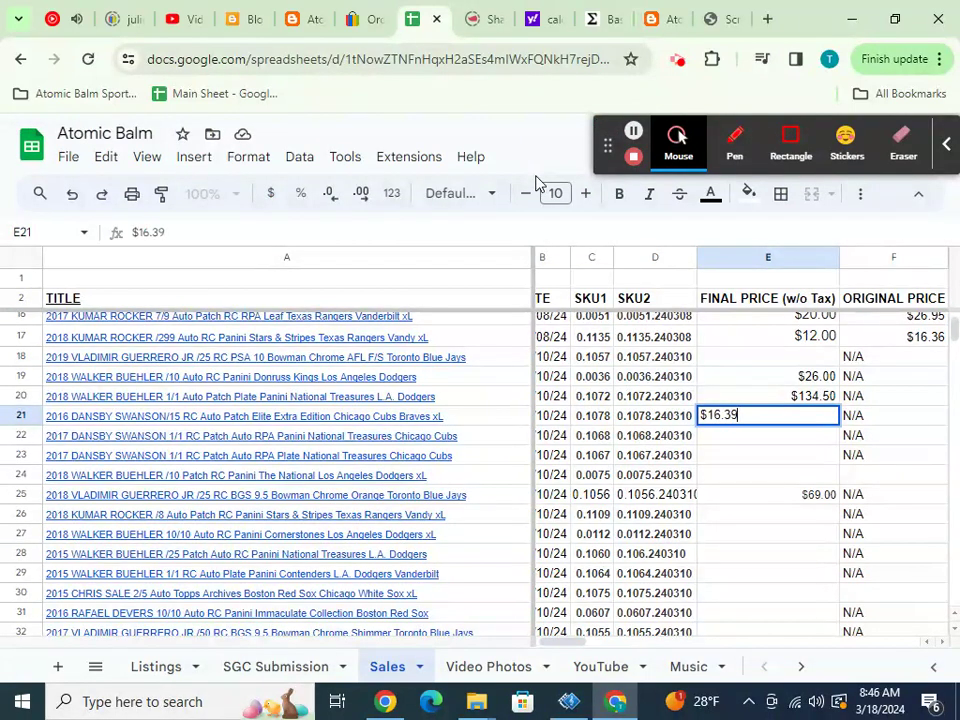
key("Return")
- Open the sold listing of the 2017 Dansby Swanson True 1/1 Patch Auto Panini card from the eBay orders and check its sale price
left_click(366, 28)
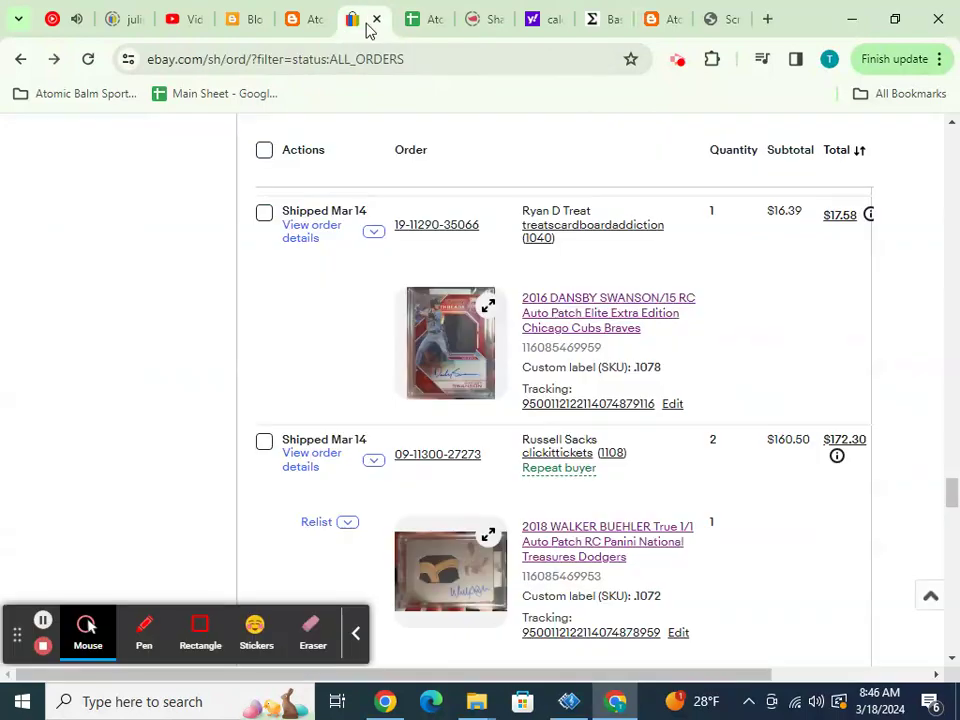
scroll(410, 146, "up", 3)
scroll(410, 146, "up", 2)
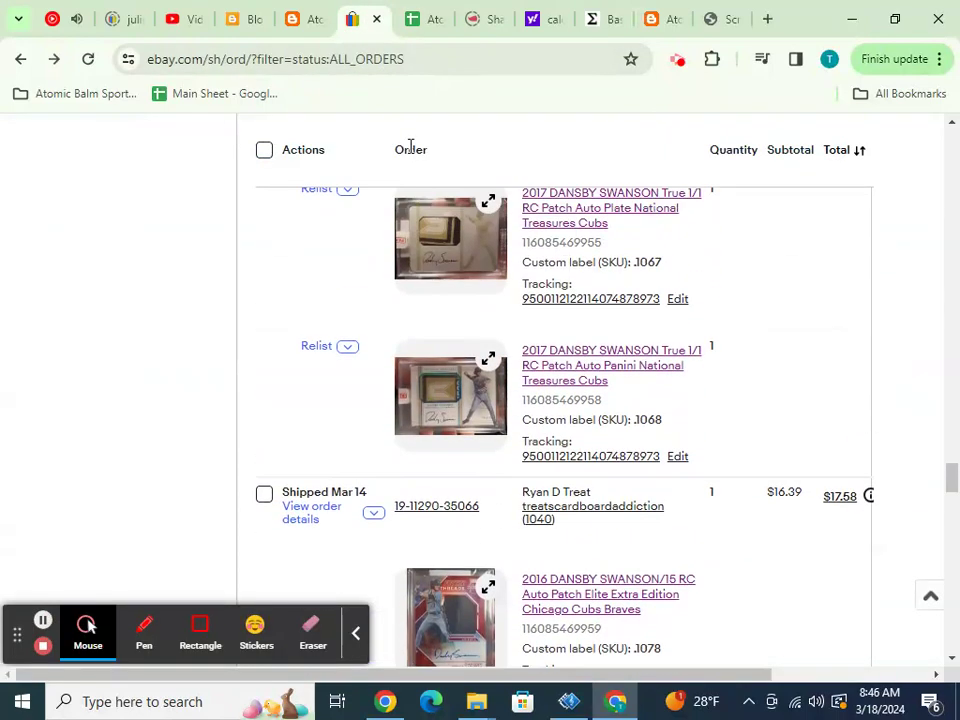
right_click(558, 365)
left_click(571, 372)
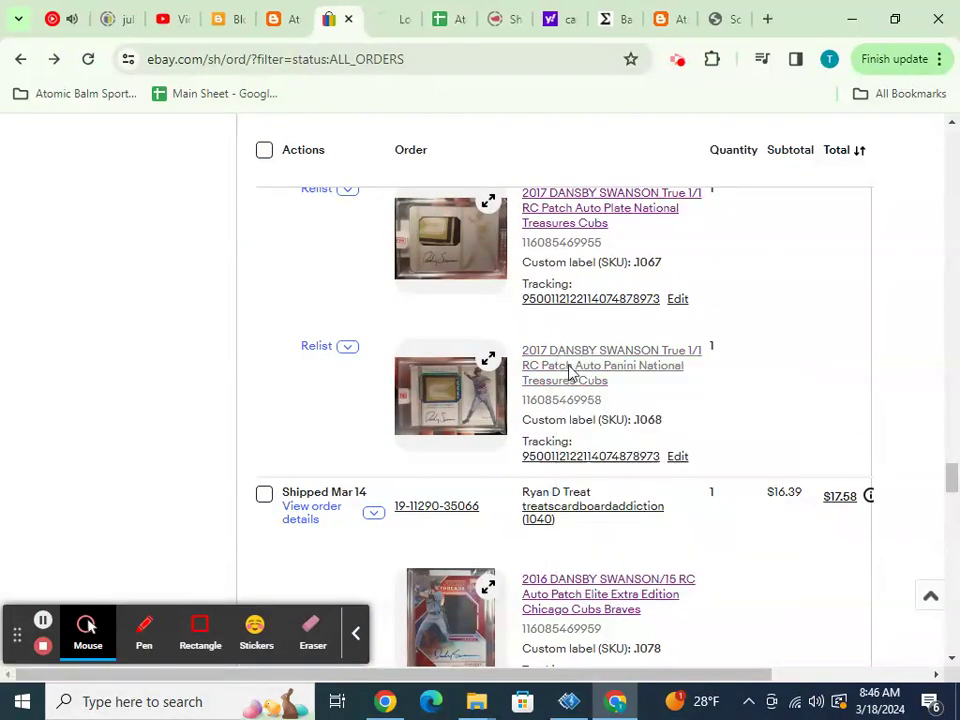
left_click(381, 19)
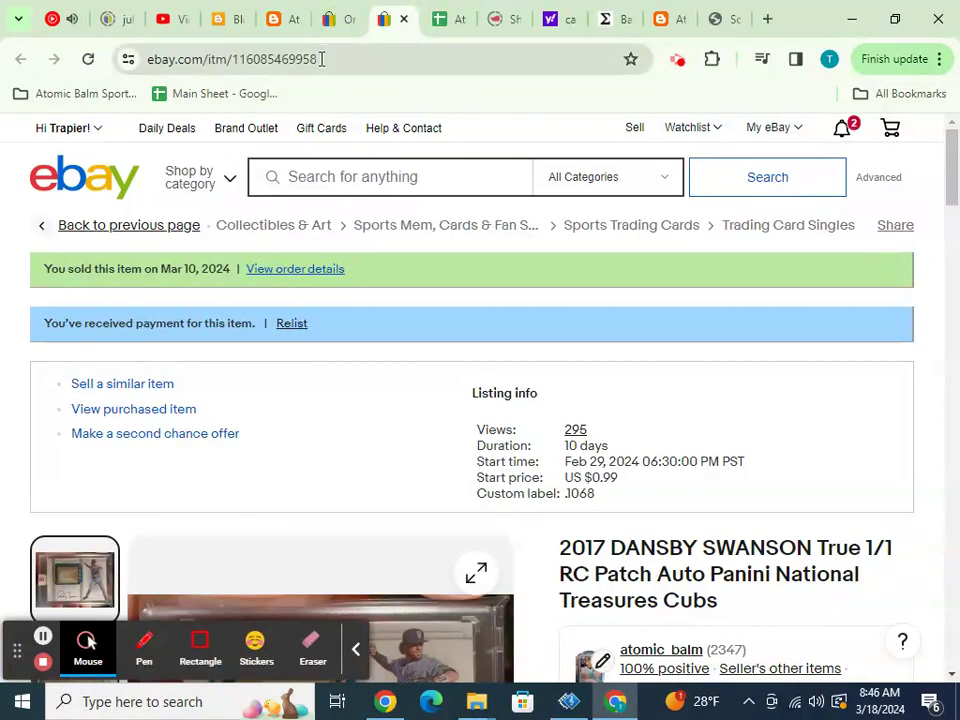
scroll(320, 140, "down", 2)
scroll(326, 152, "down", 1)
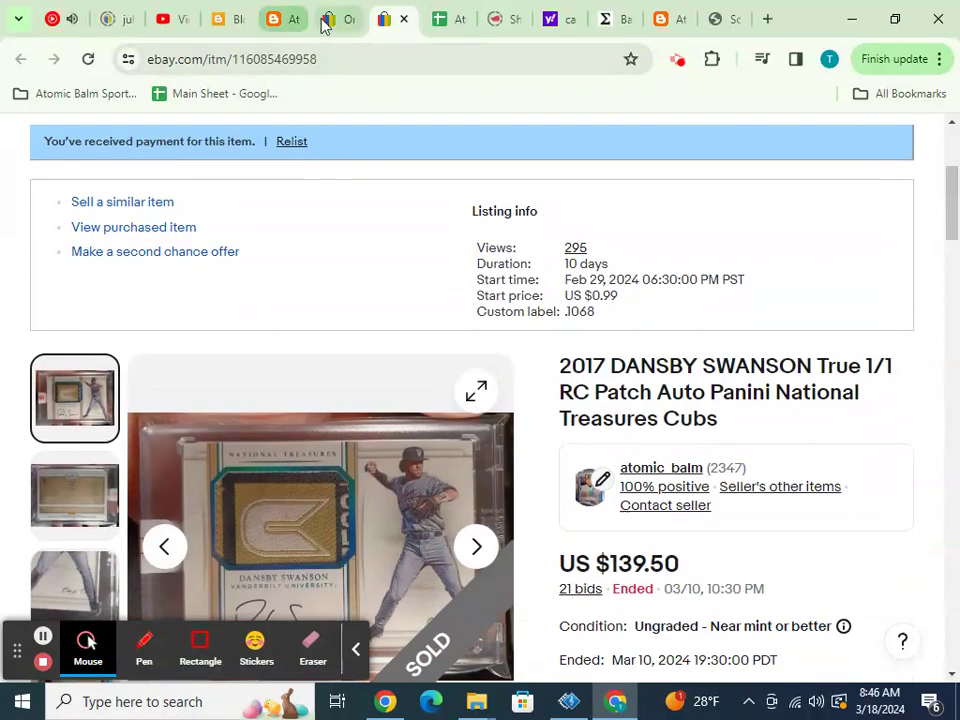
left_click(322, 20)
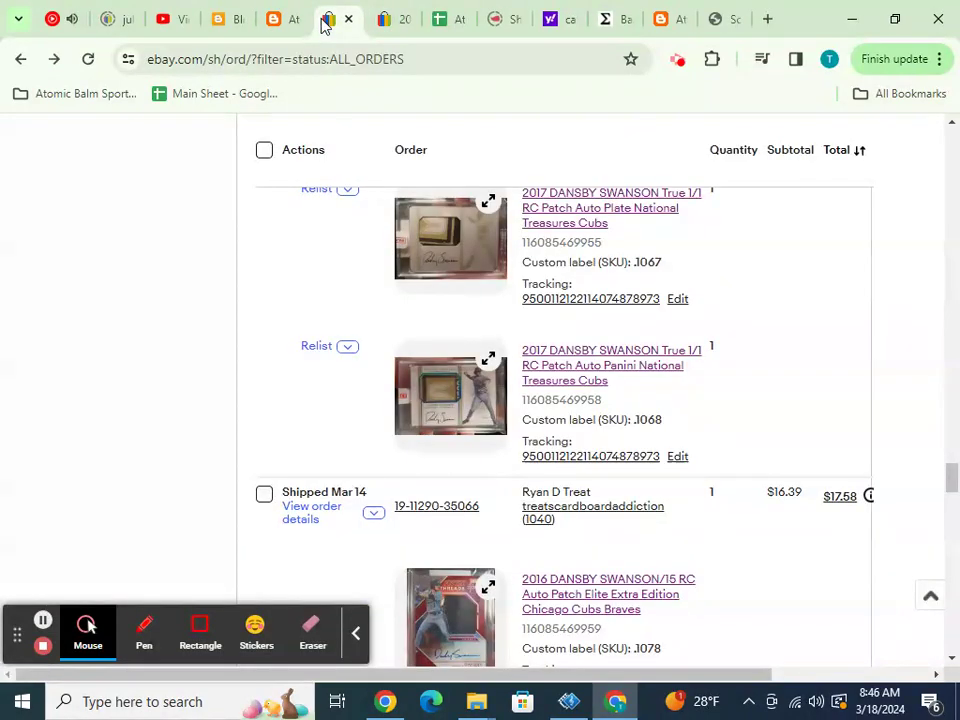
- Enter $139.50 as the final price of the 2017 Dansby Swanson 1/1 RPA Panini card in the Sales spreadsheet and close its eBay listing
left_click(440, 19)
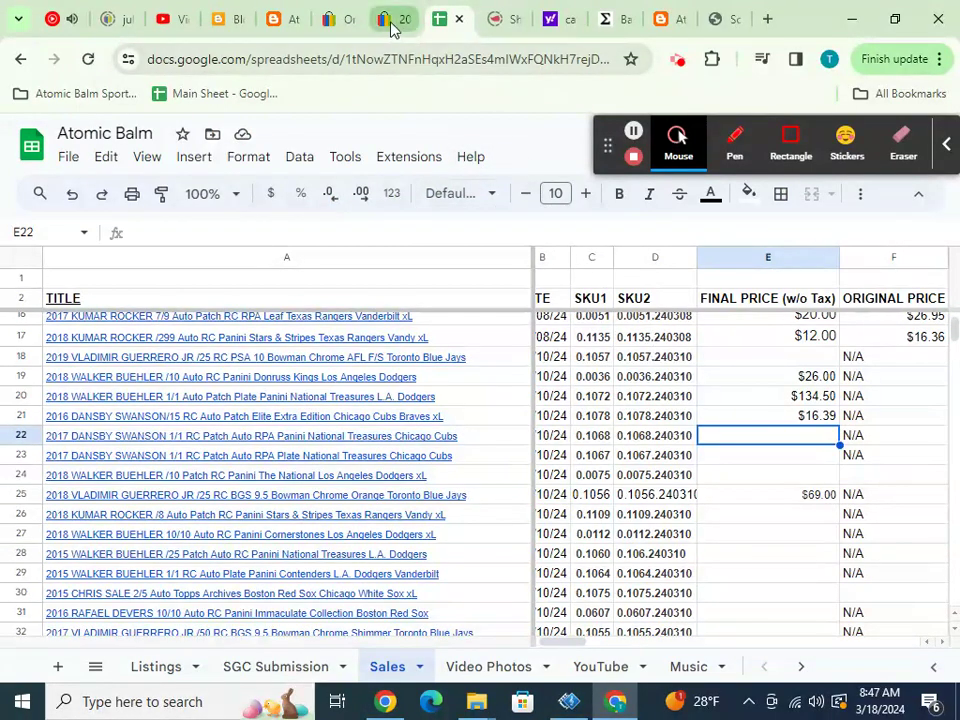
left_click(390, 22)
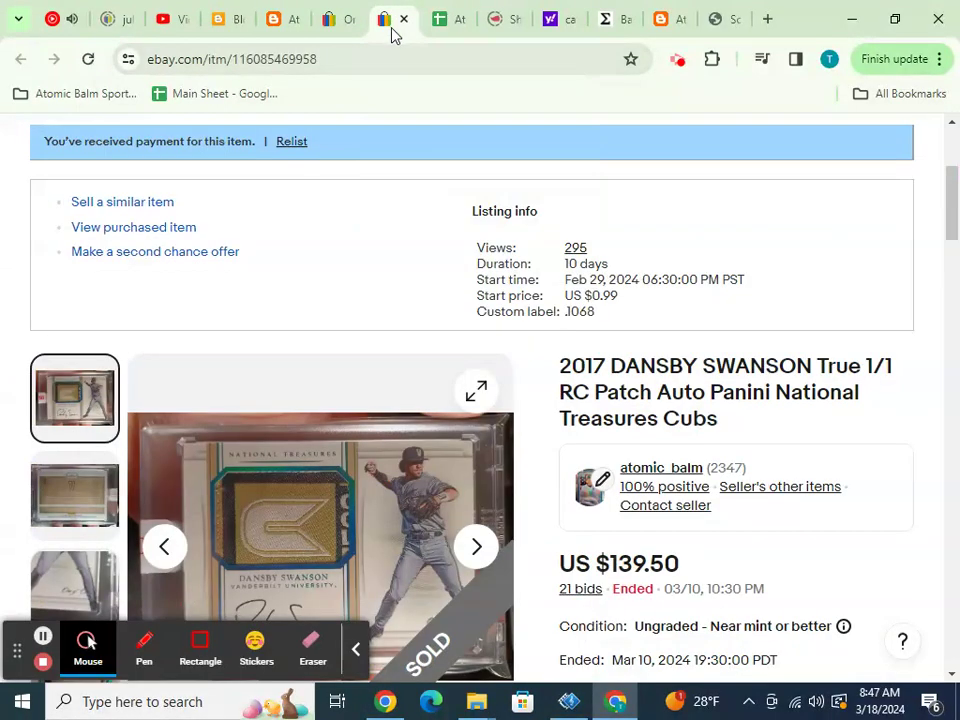
left_click(443, 19)
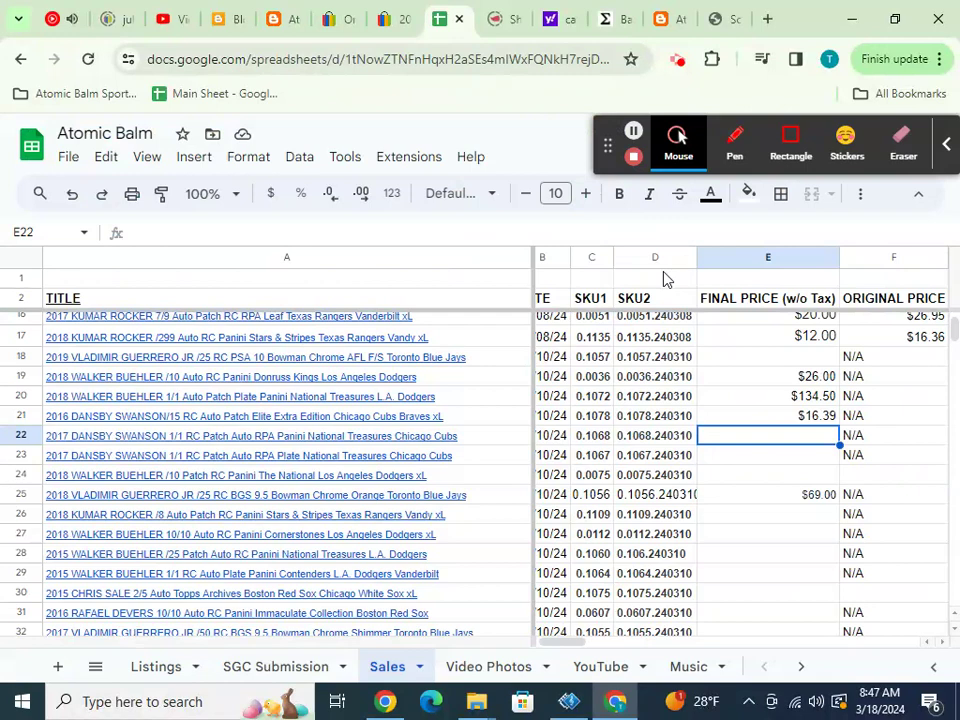
type("$13")
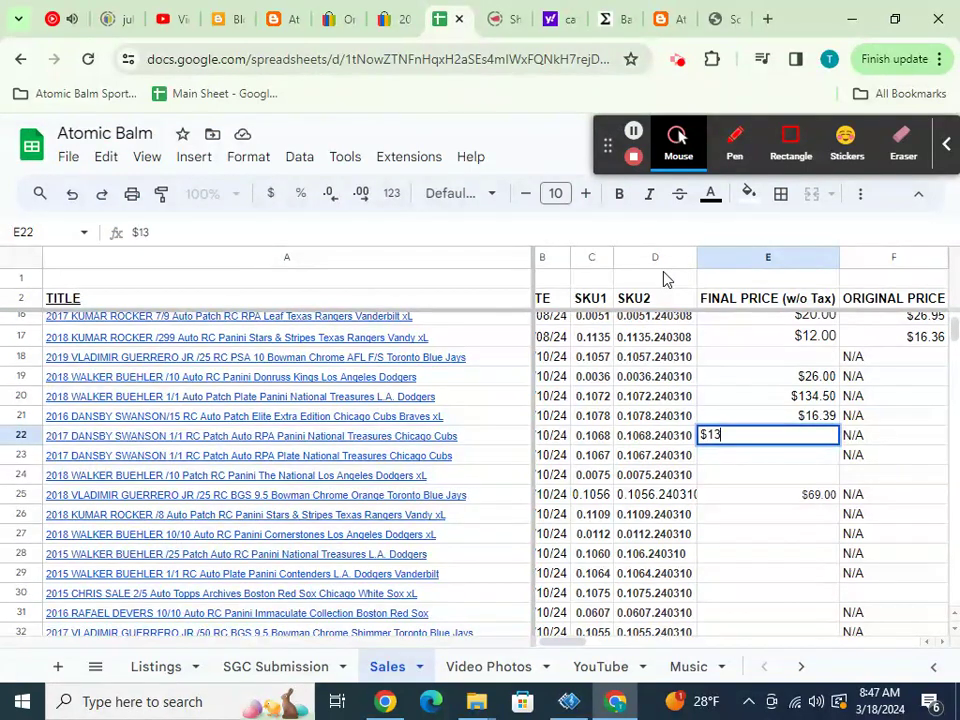
key("Return")
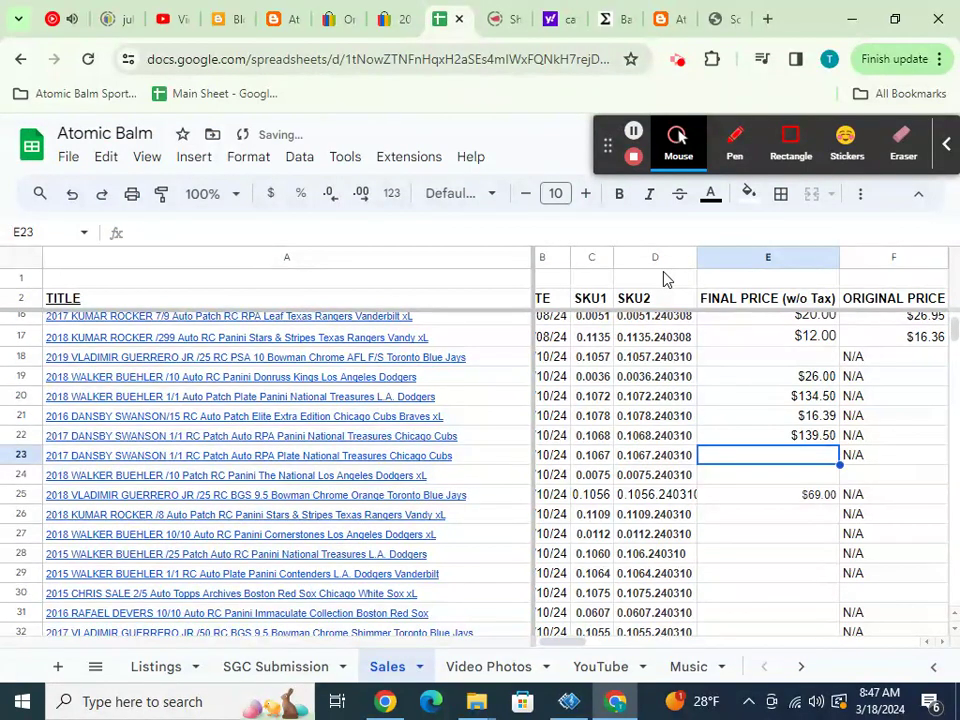
left_click(390, 20)
left_click(402, 20)
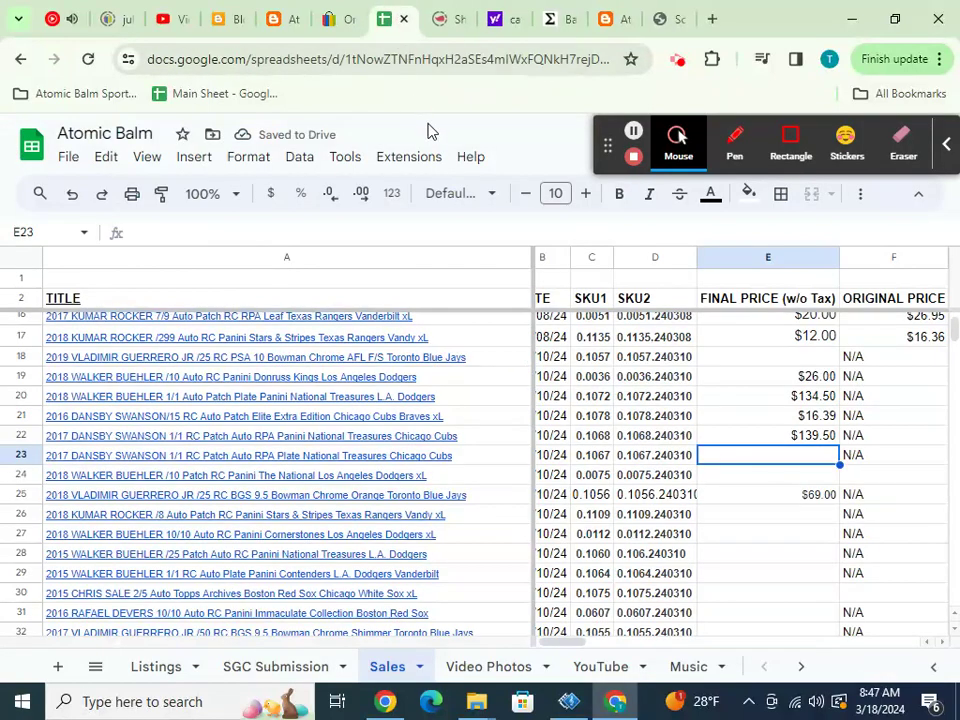
- Open the sold listing of the 2017 Dansby Swanson True 1/1 Auto Plate card from the eBay orders and check its sale price
left_click(362, 22)
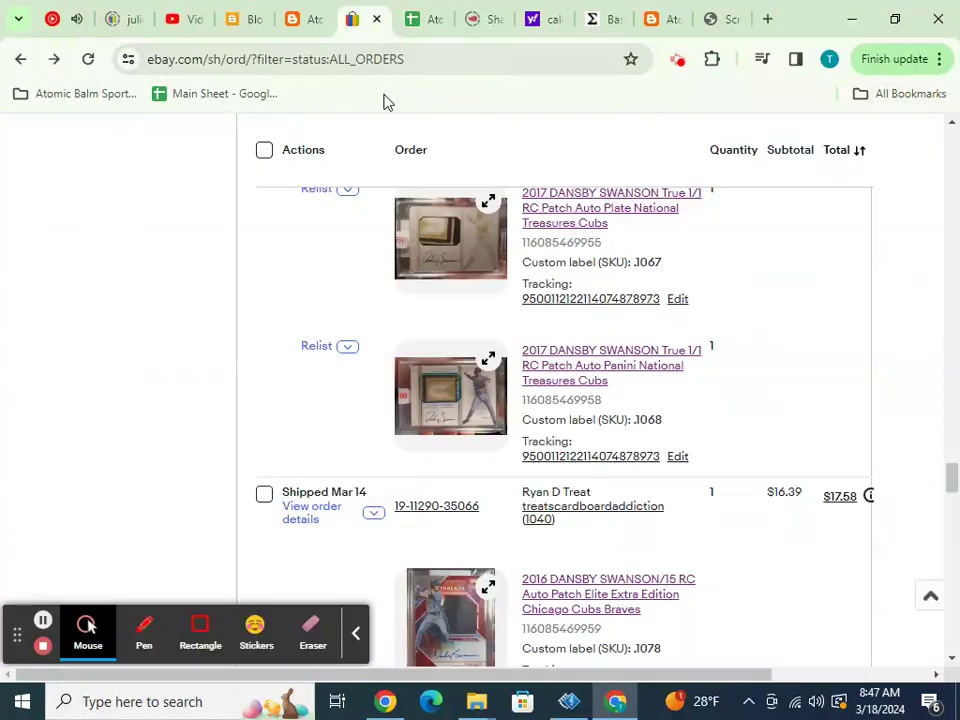
scroll(470, 183, "up", 1)
right_click(588, 298)
left_click(592, 307)
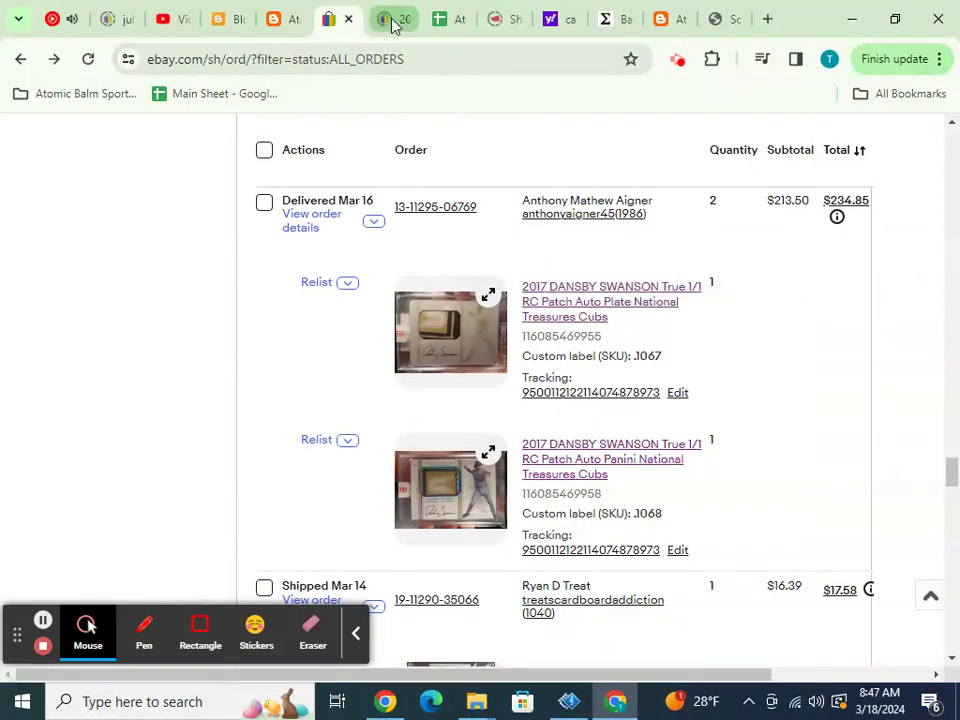
left_click(390, 20)
scroll(455, 122, "down", 3)
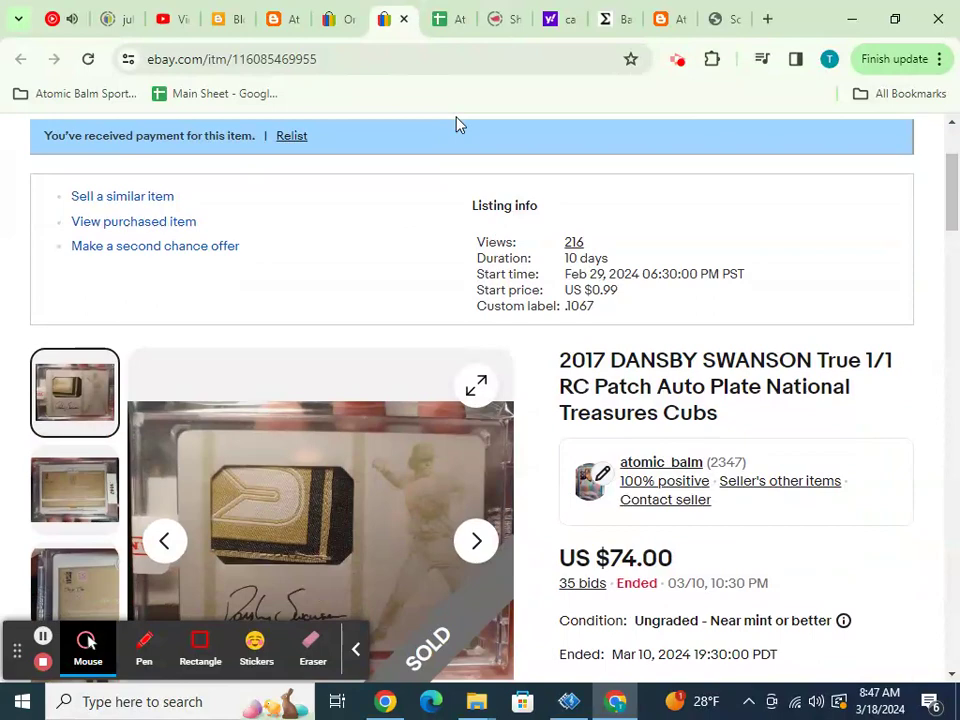
- Enter $74.00 as the final price of the Dansby Swanson 1/1 RPA Plate card in the Sales spreadsheet and close its eBay listing
left_click(441, 28)
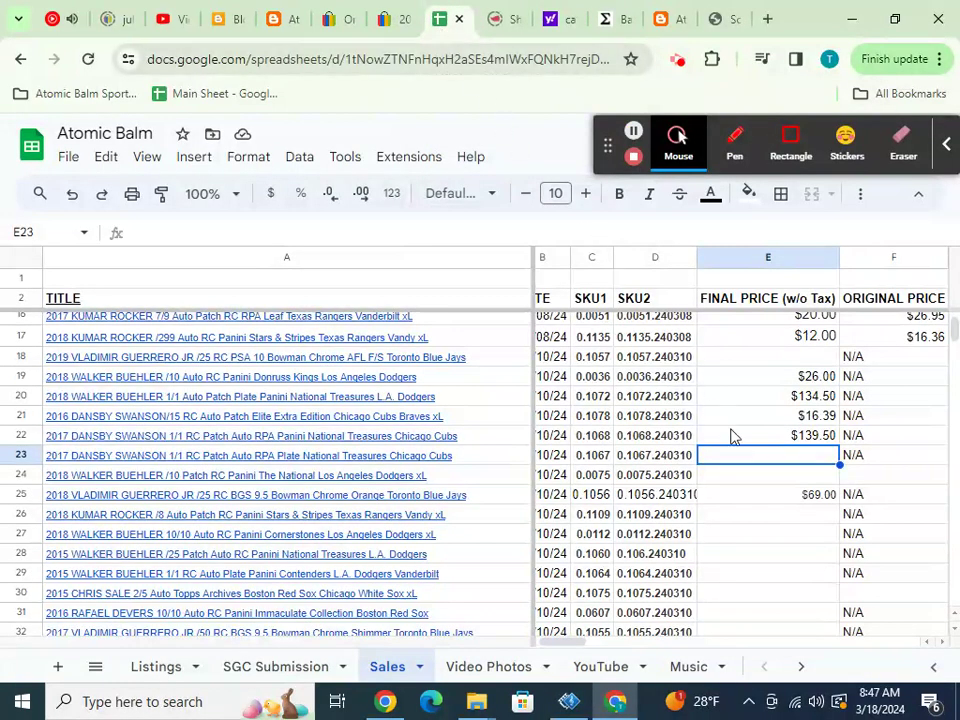
type("$74.00")
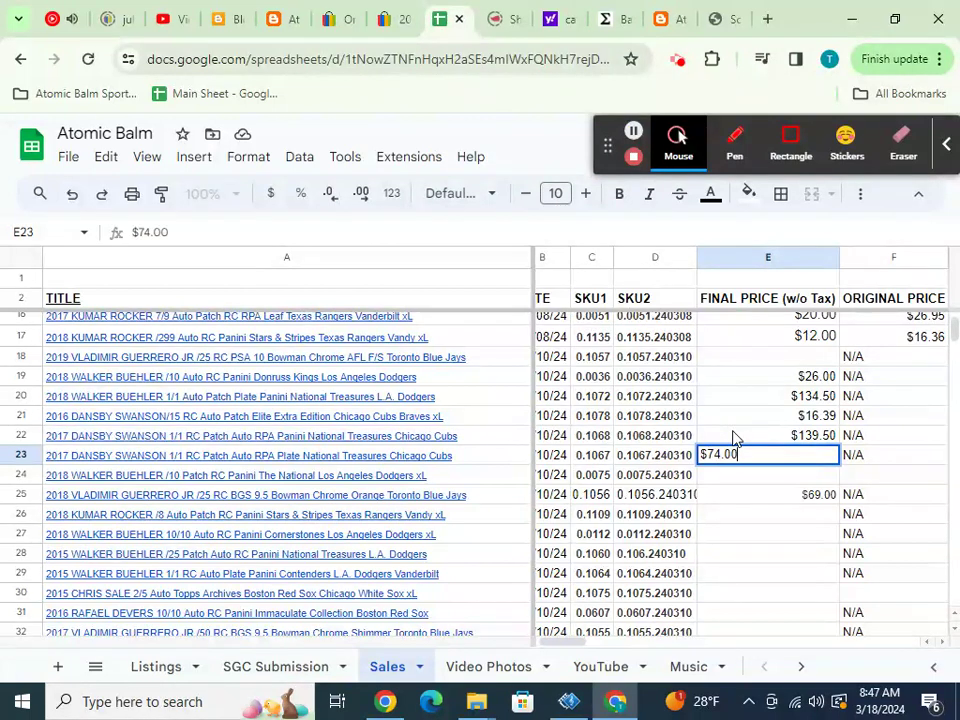
key("Return")
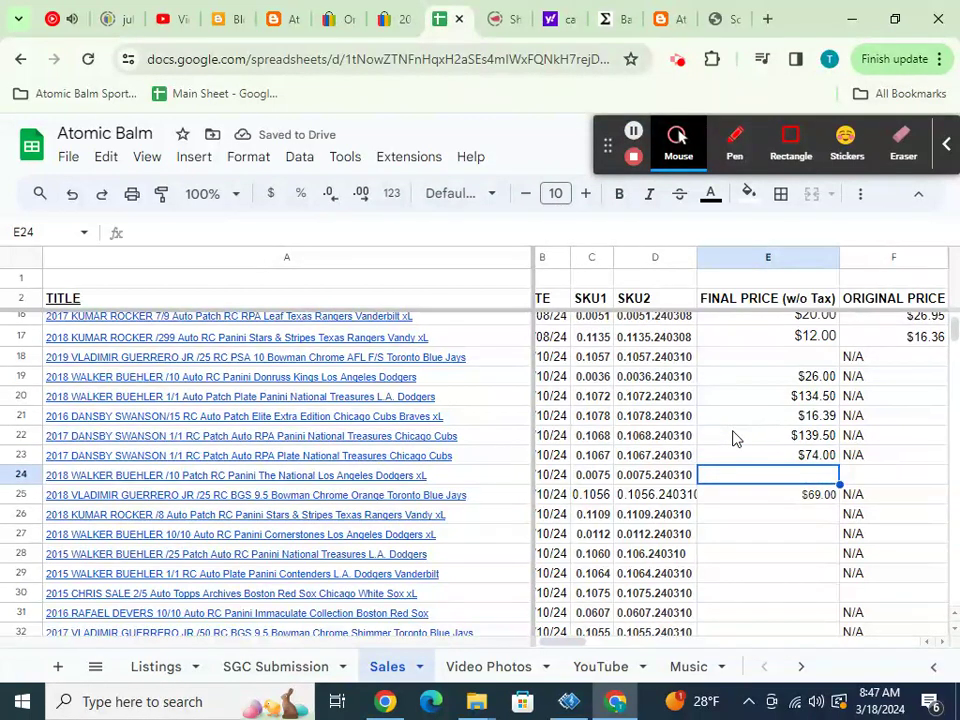
left_click(402, 20)
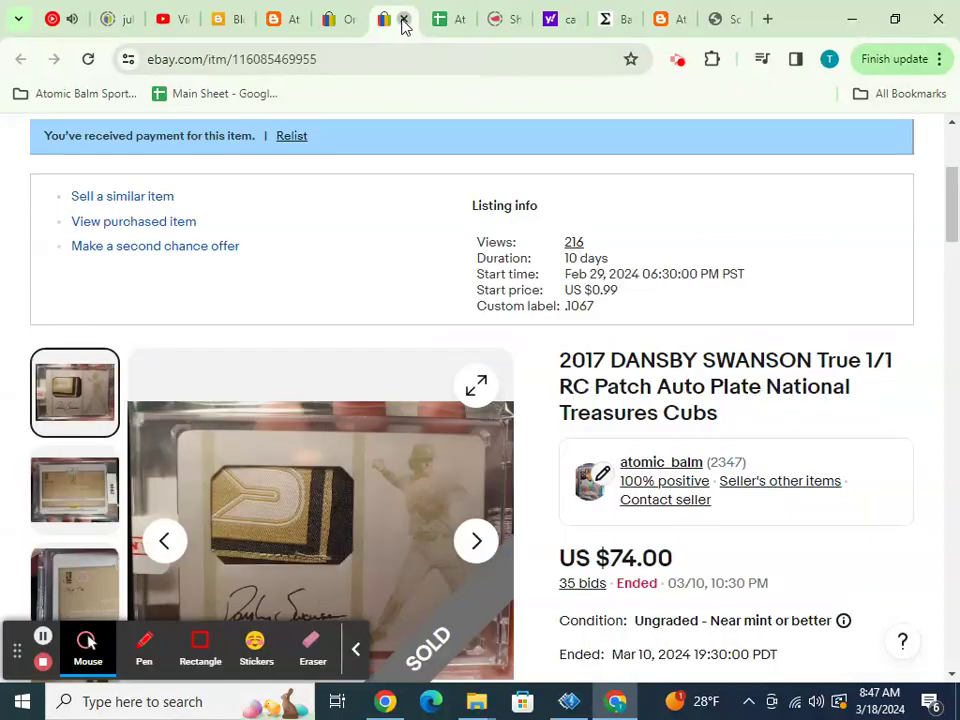
left_click(403, 20)
- Find the Walker Buehler /10 Panini The National order on eBay and enter $18.00 as its final price in the Sales spreadsheet
left_click(343, 22)
scroll(568, 292, "up", 3)
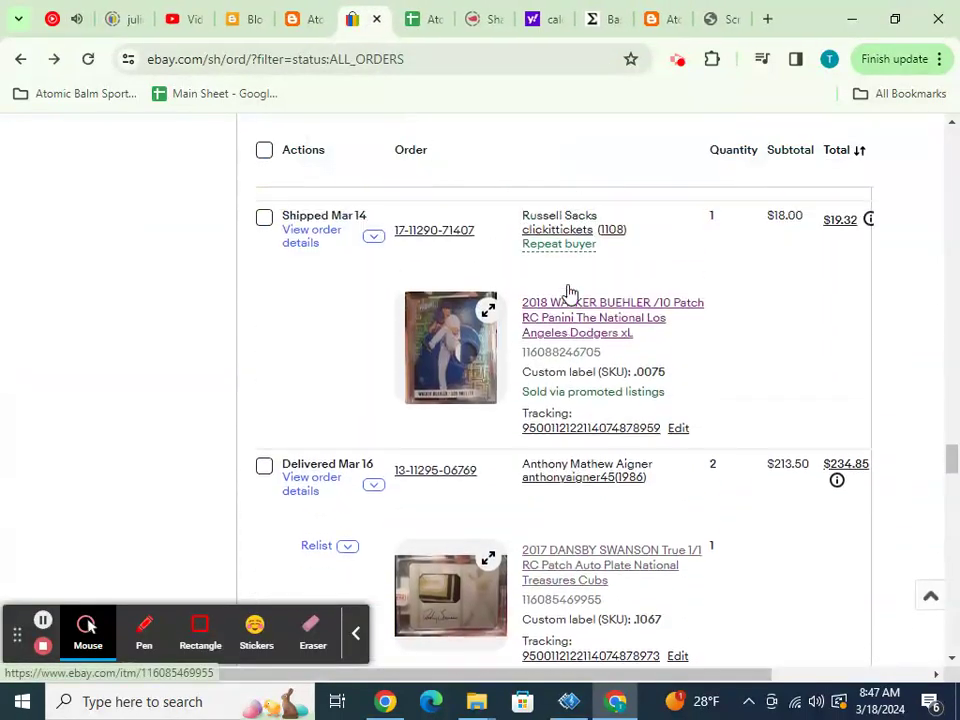
left_click(430, 24)
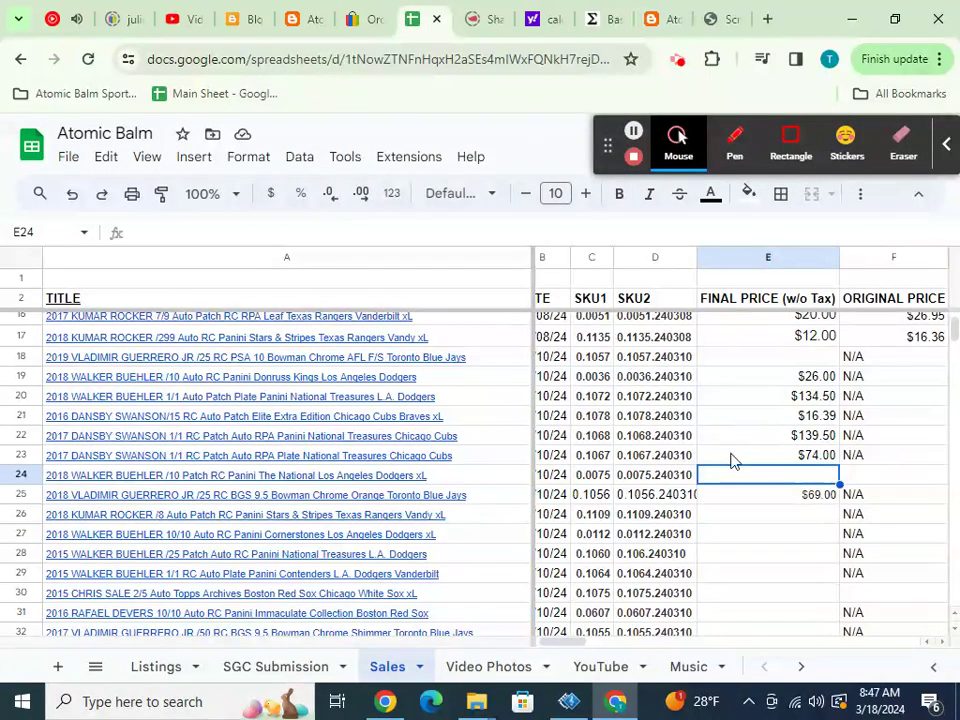
left_click(370, 20)
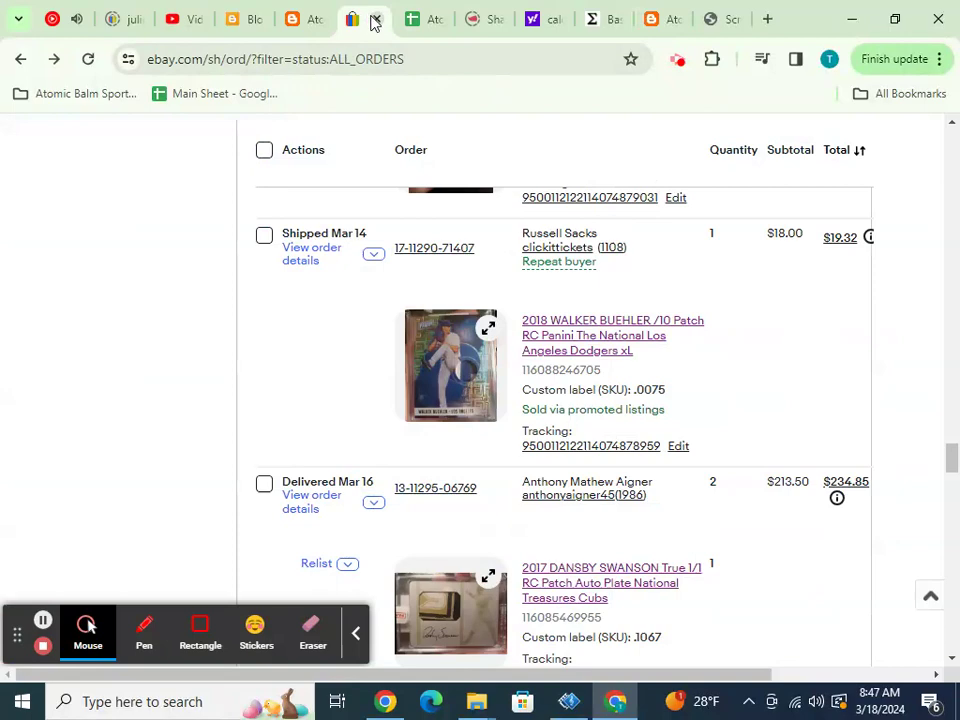
left_click(418, 20)
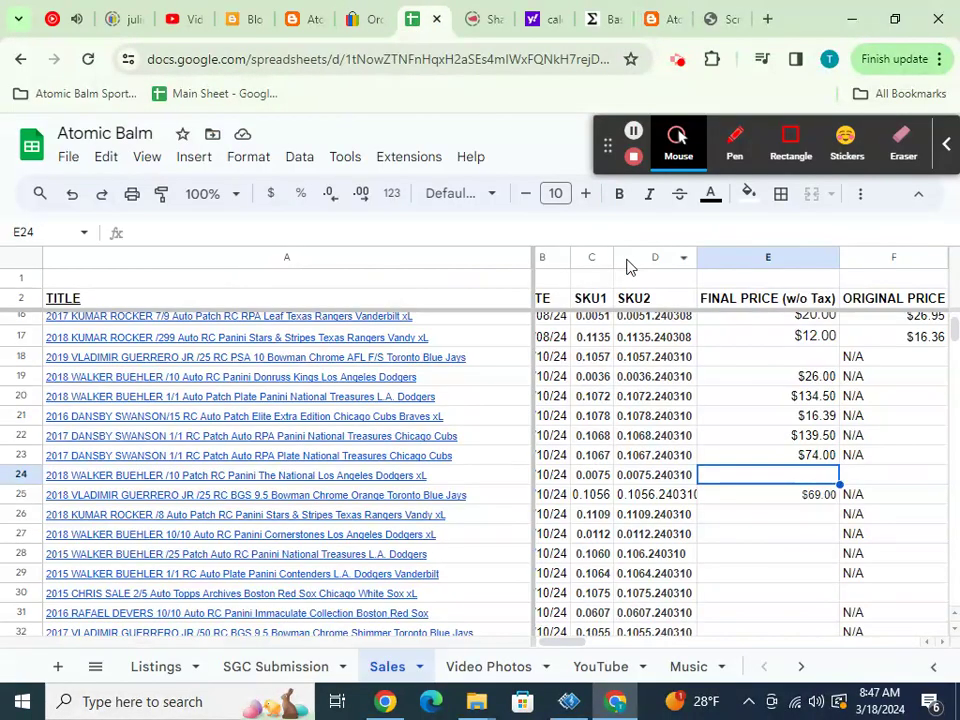
type("$18.00")
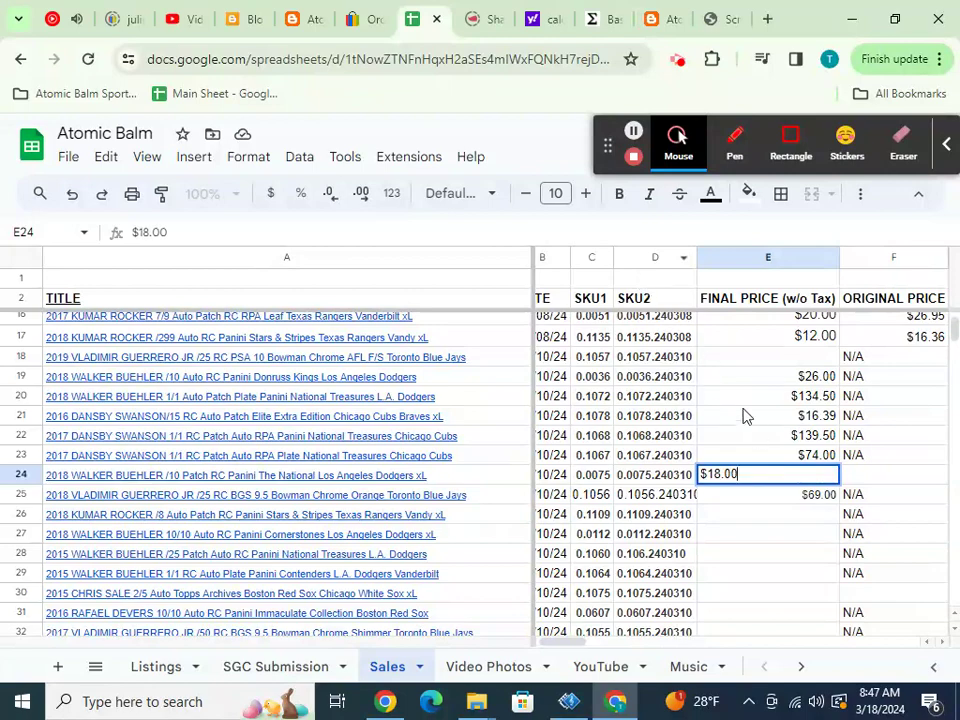
left_click(758, 515)
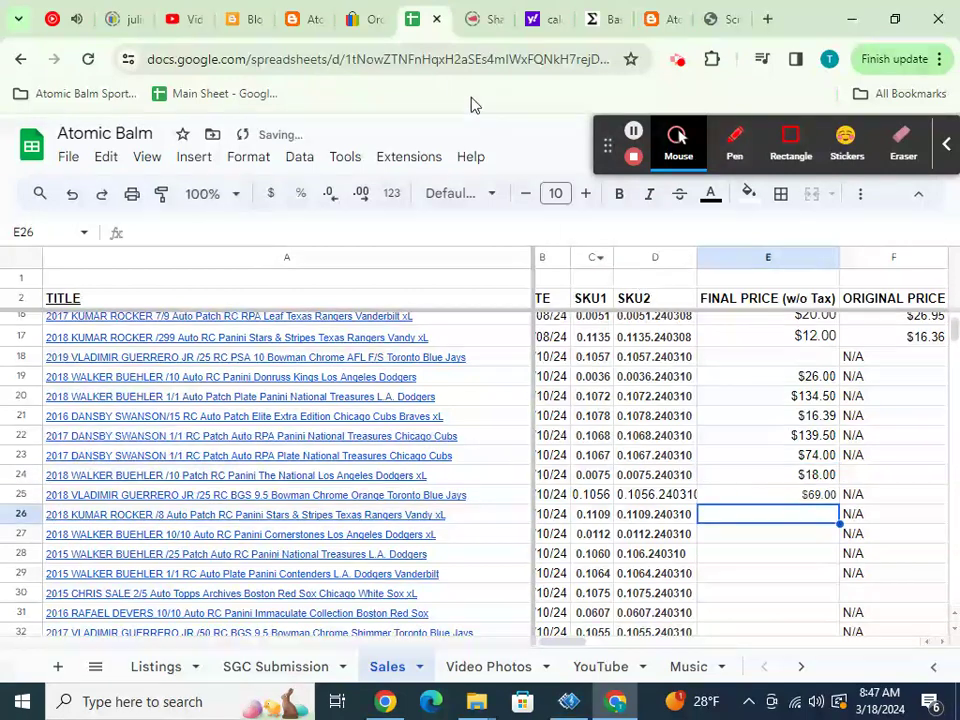
- Compare the 2018 Vladimir Guerrero Jr /25 BGS 9.5 order on eBay with its spreadsheet price and review the remaining unpriced rows
left_click(376, 24)
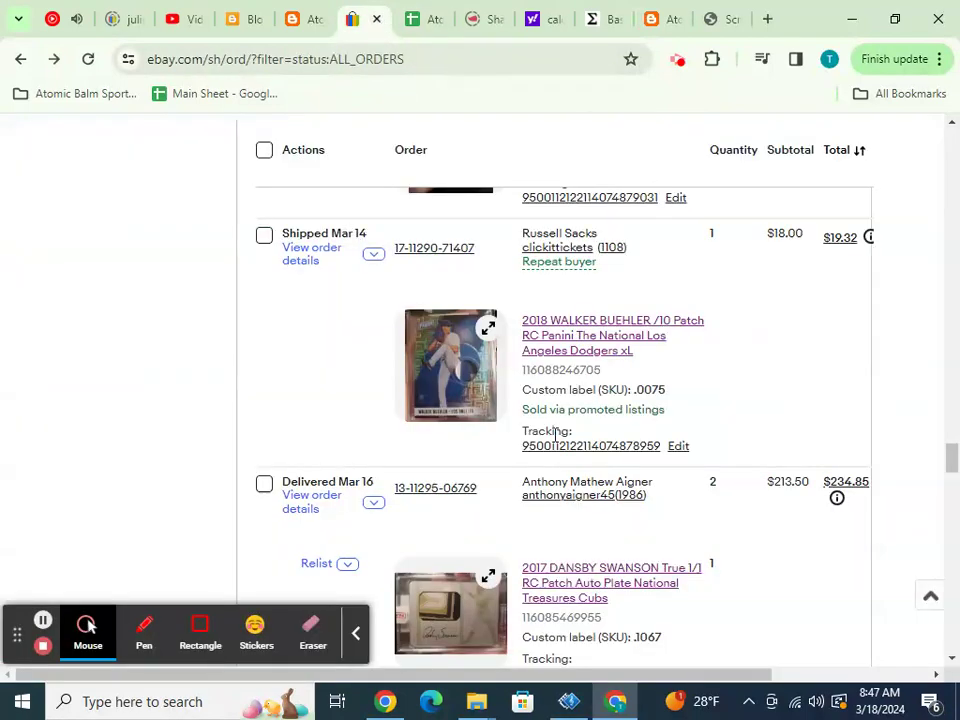
scroll(556, 437, "up", 2)
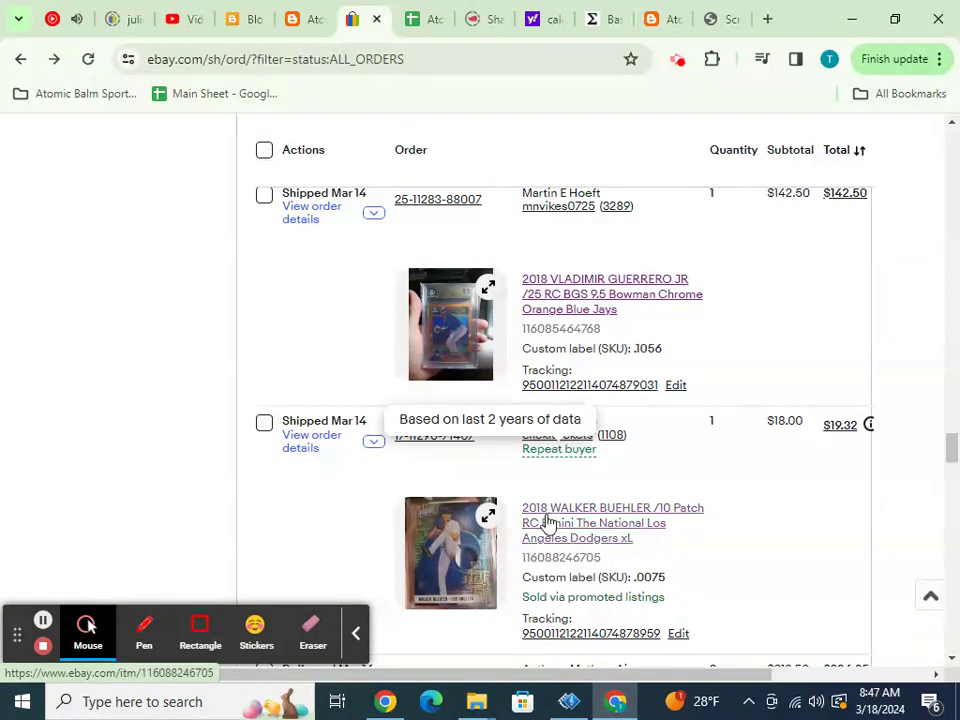
left_click(421, 27)
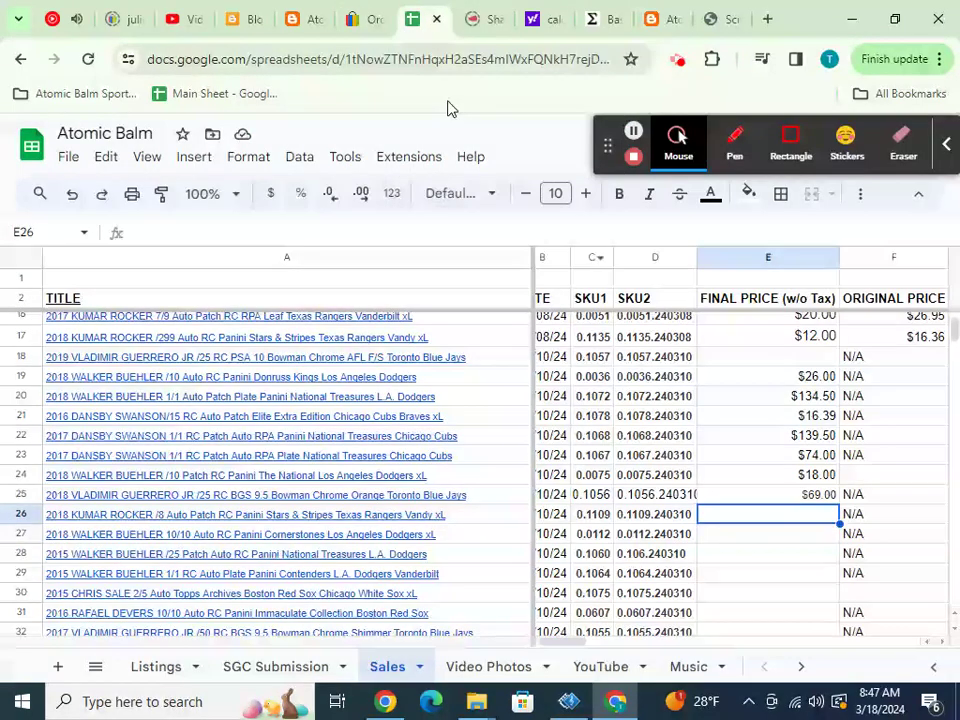
left_click(741, 499)
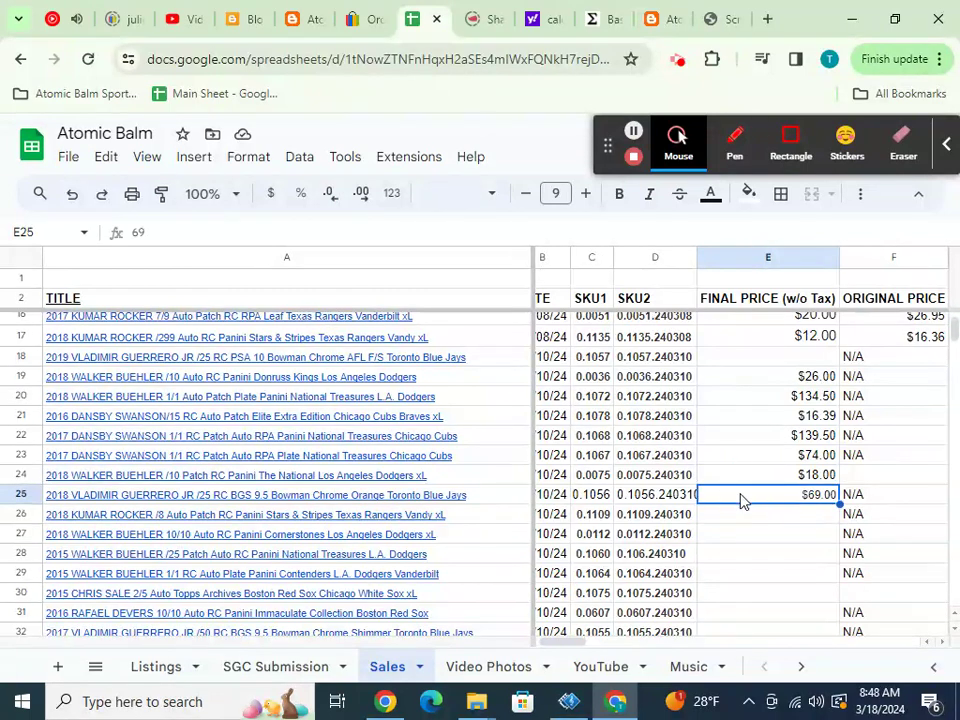
scroll(741, 502, "down", 1)
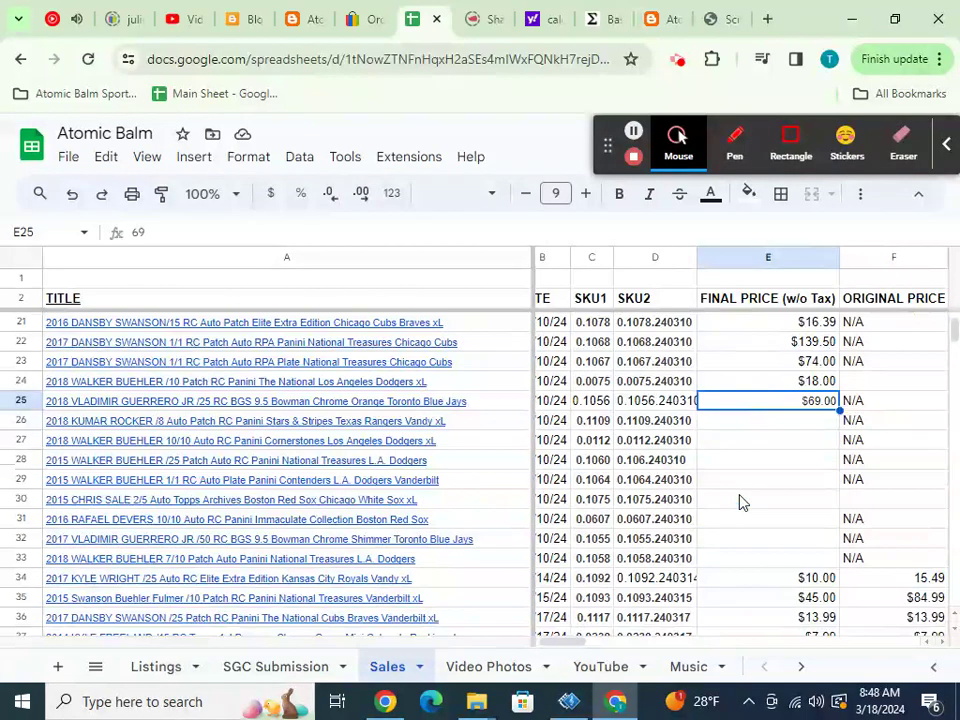
scroll(741, 502, "down", 1)
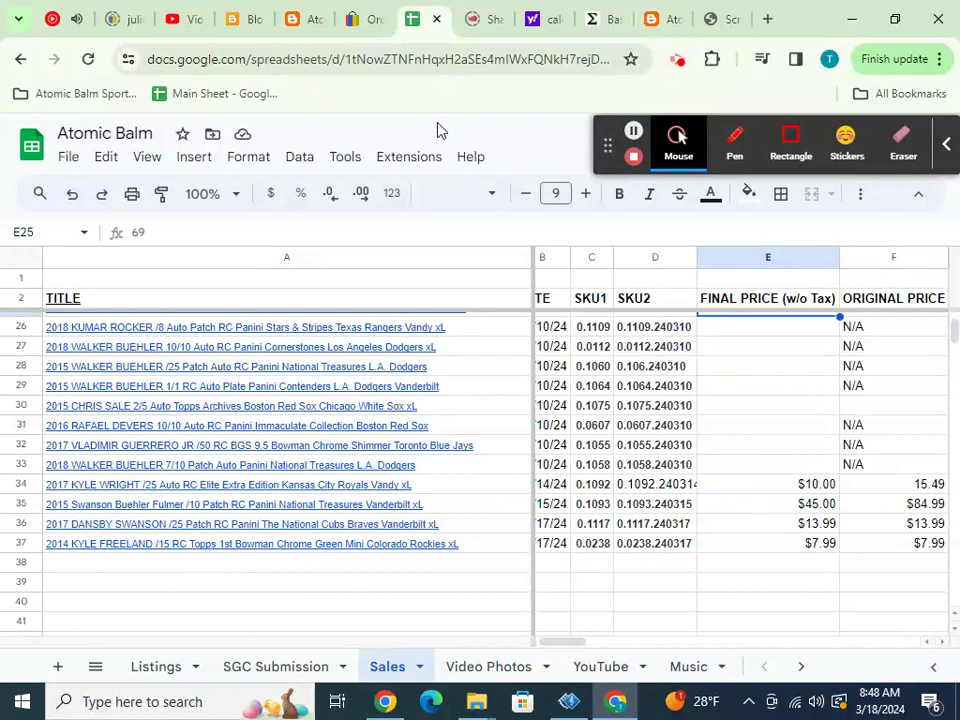
- Recheck the 2018 Vladimir Guerrero Jr /25 BGS 9.5 order on eBay and set its final price in the Sales spreadsheet to $142.50
left_click(362, 19)
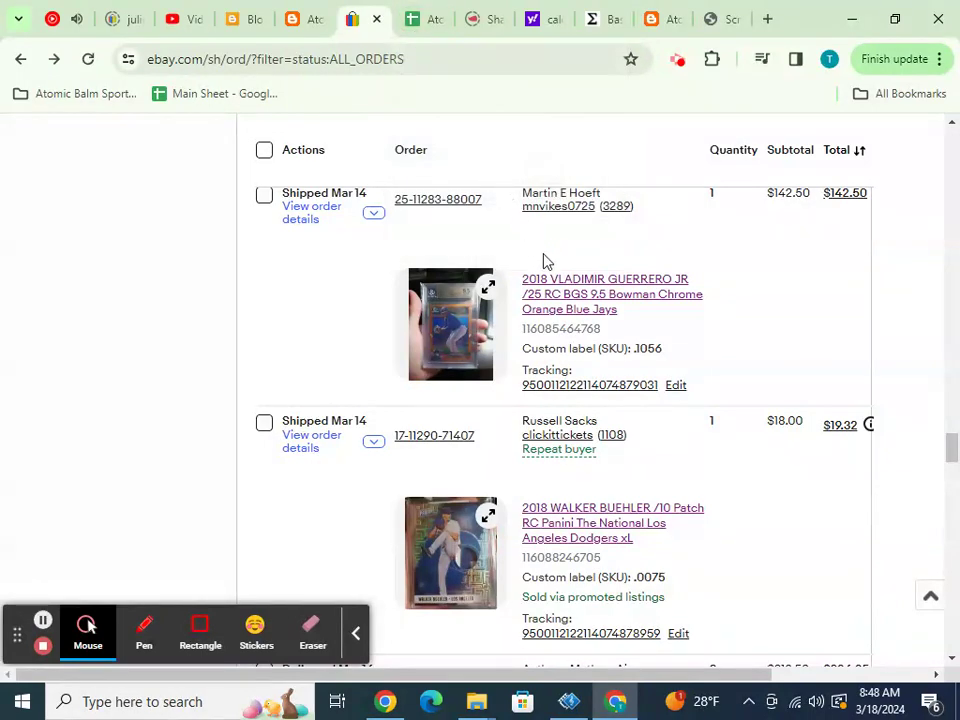
left_click(422, 22)
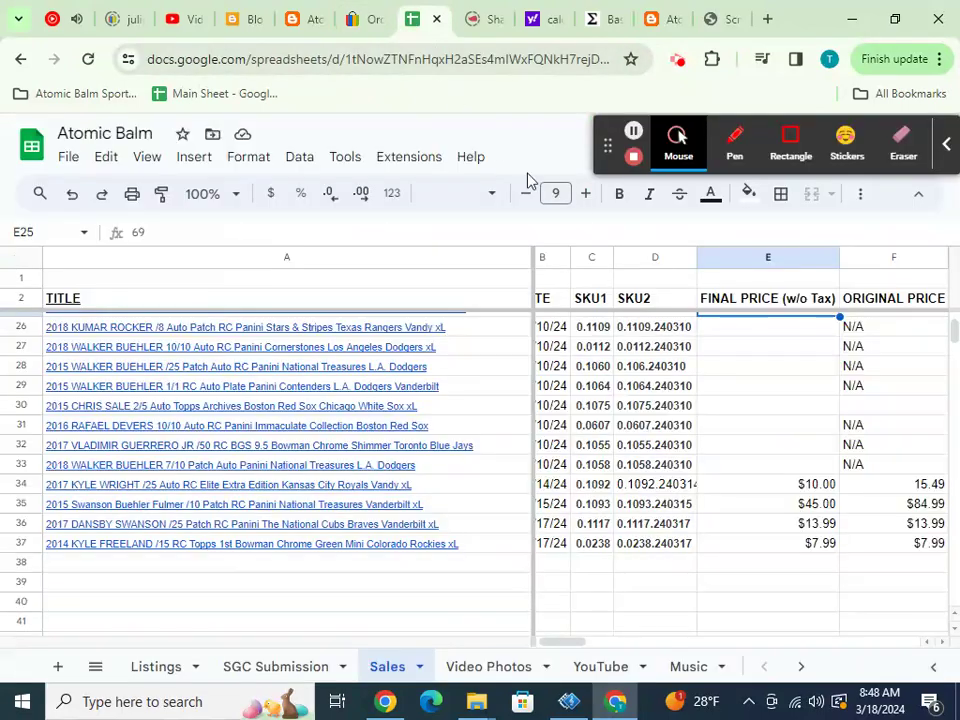
scroll(670, 331, "up", 3)
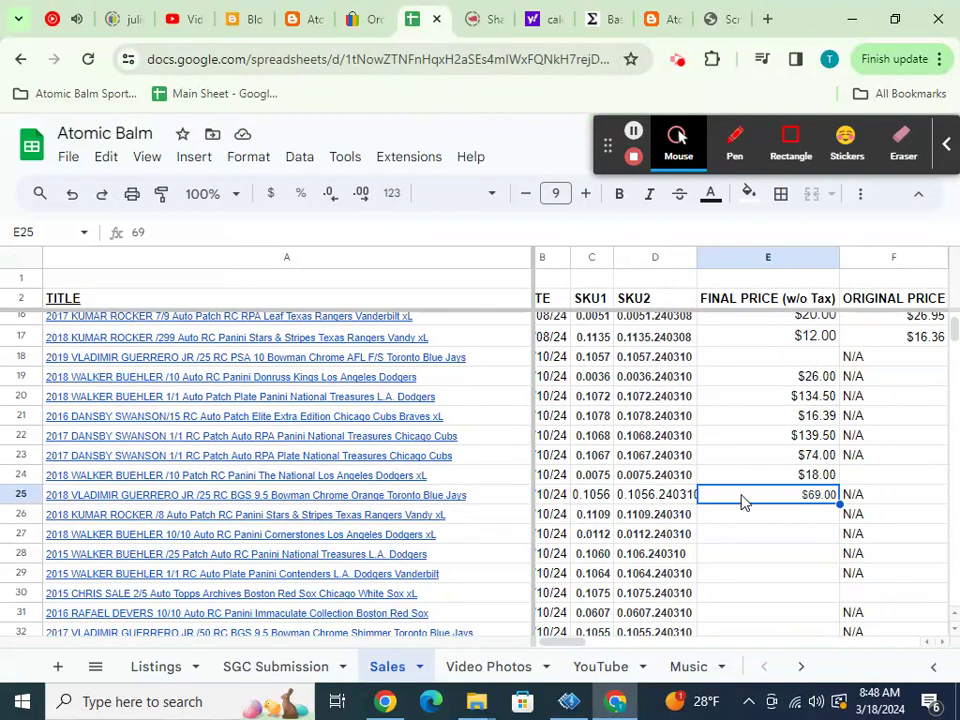
left_click(361, 30)
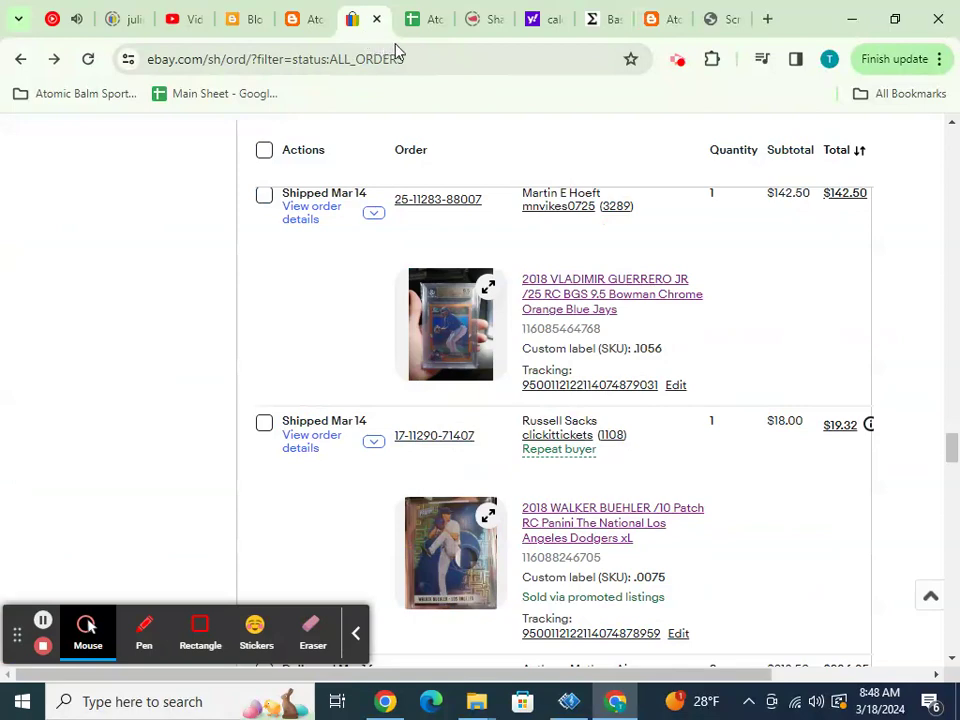
left_click(412, 18)
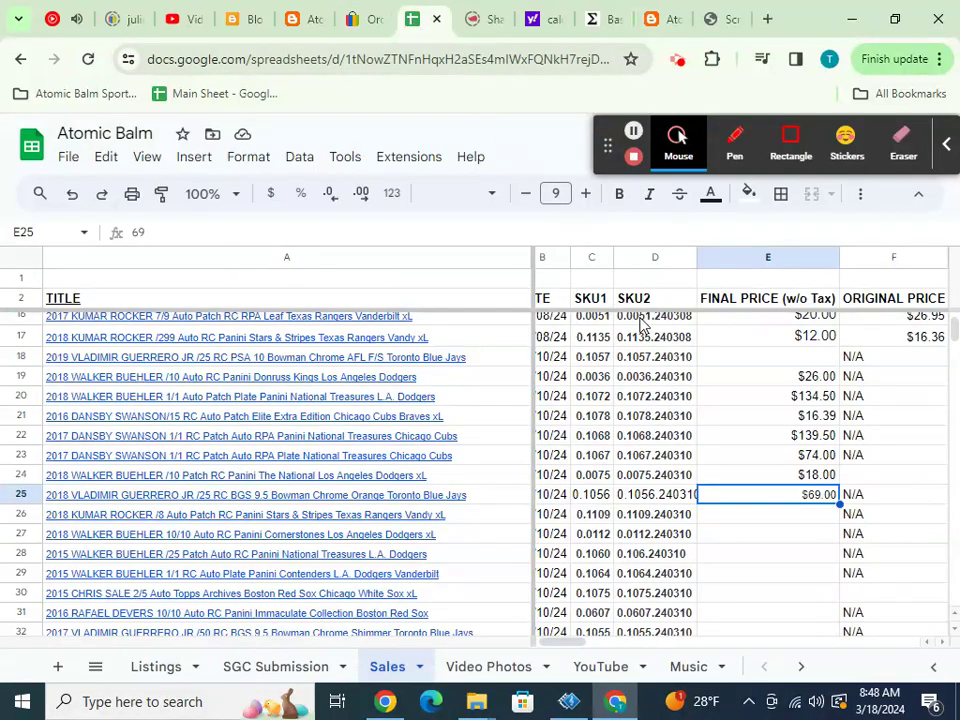
type("$142.50")
key("Return")
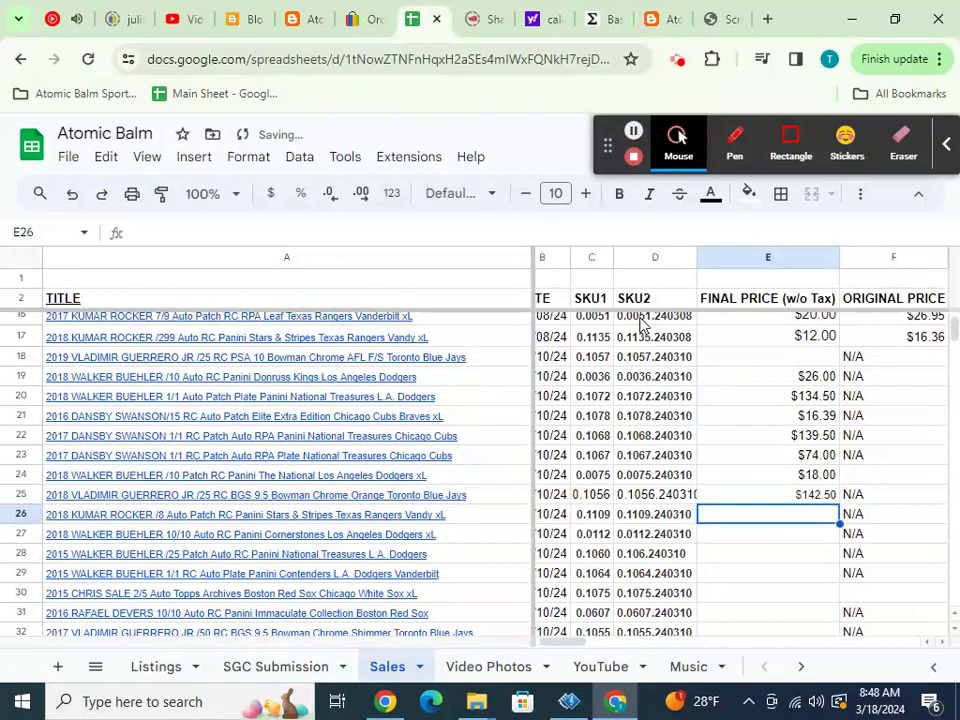
- Find the 2018 Kumar Rocker /8 Auto Patch order on eBay and enter $9.01 as its final price in the Sales spreadsheet
left_click(357, 18)
scroll(625, 298, "up", 3)
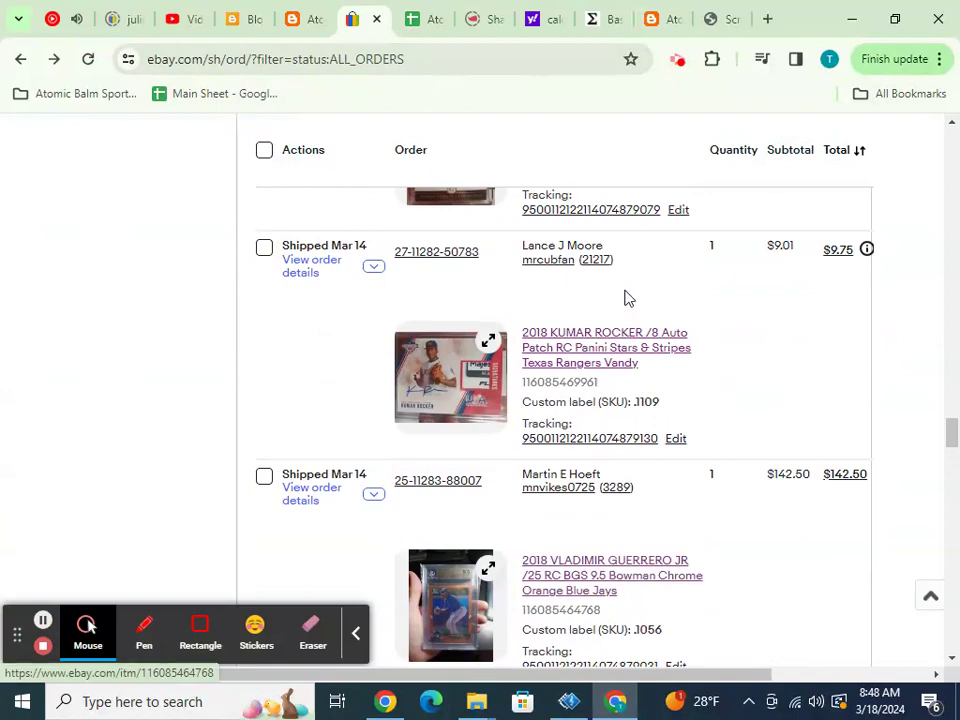
left_click(424, 20)
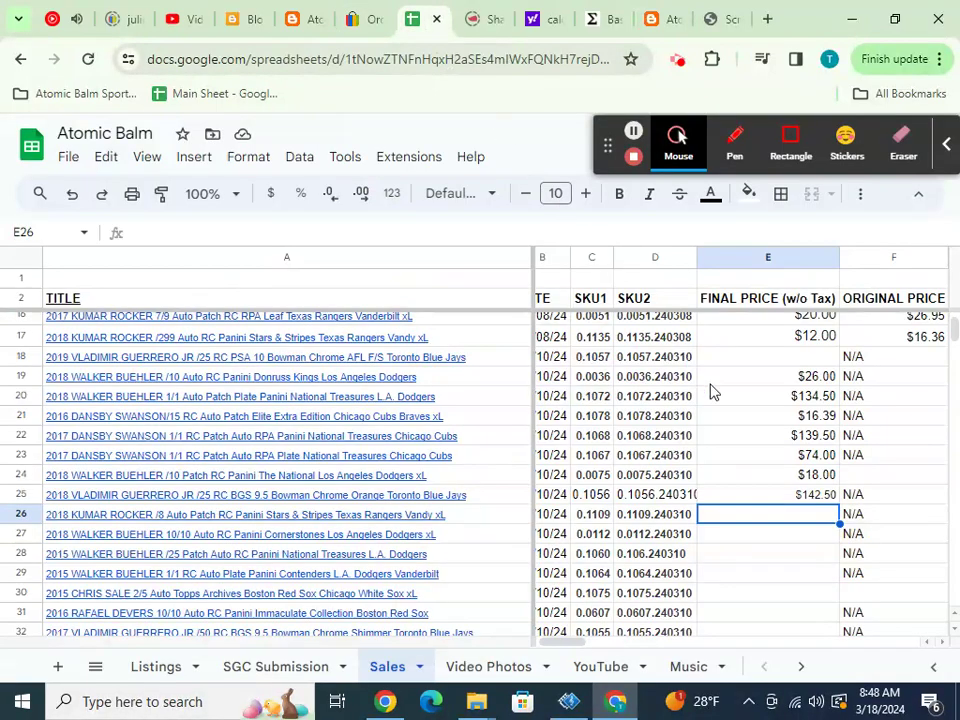
type("$9")
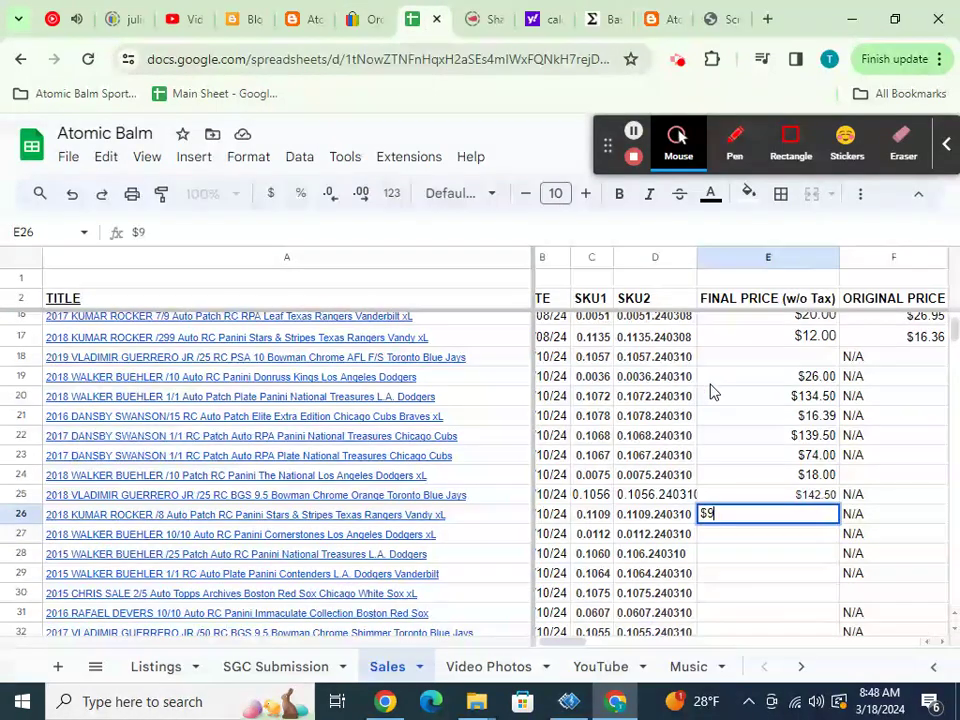
key("Return")
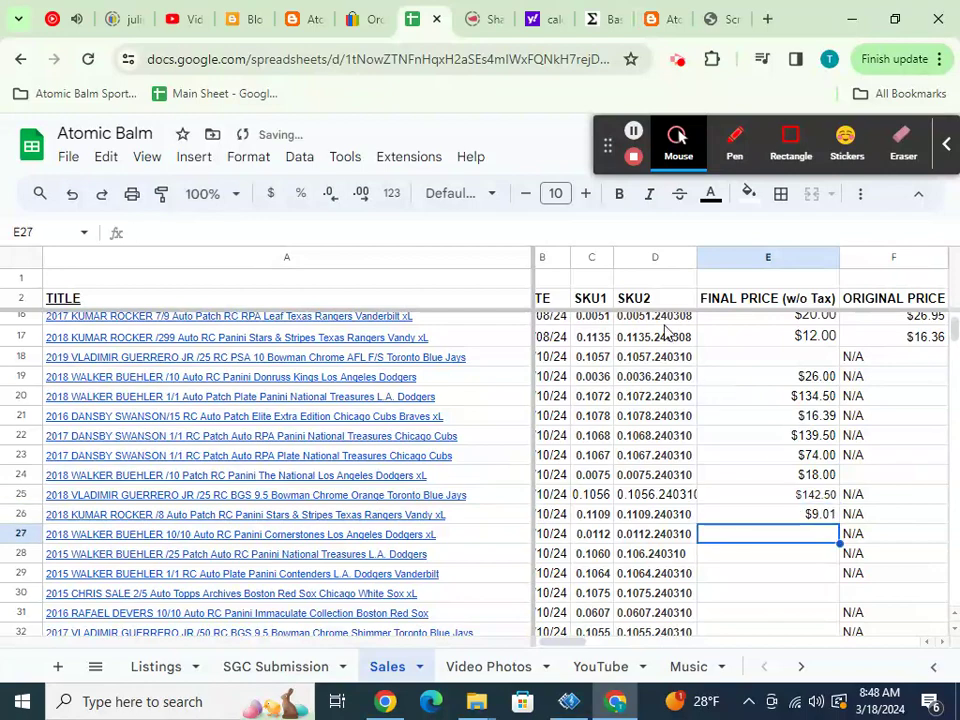
- Open the sold listing of the 2018 Walker Buehler 10/10 Auto Panini Cornerstones card from the eBay orders and check its sale price
left_click(358, 22)
scroll(540, 295, "up", 2)
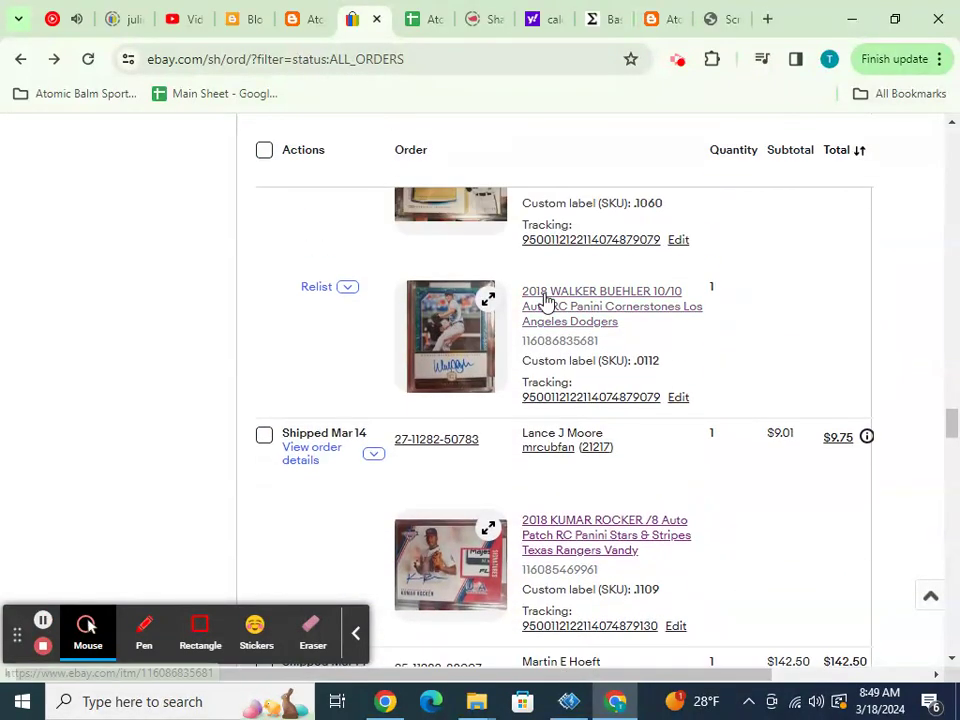
right_click(546, 300)
left_click(570, 319)
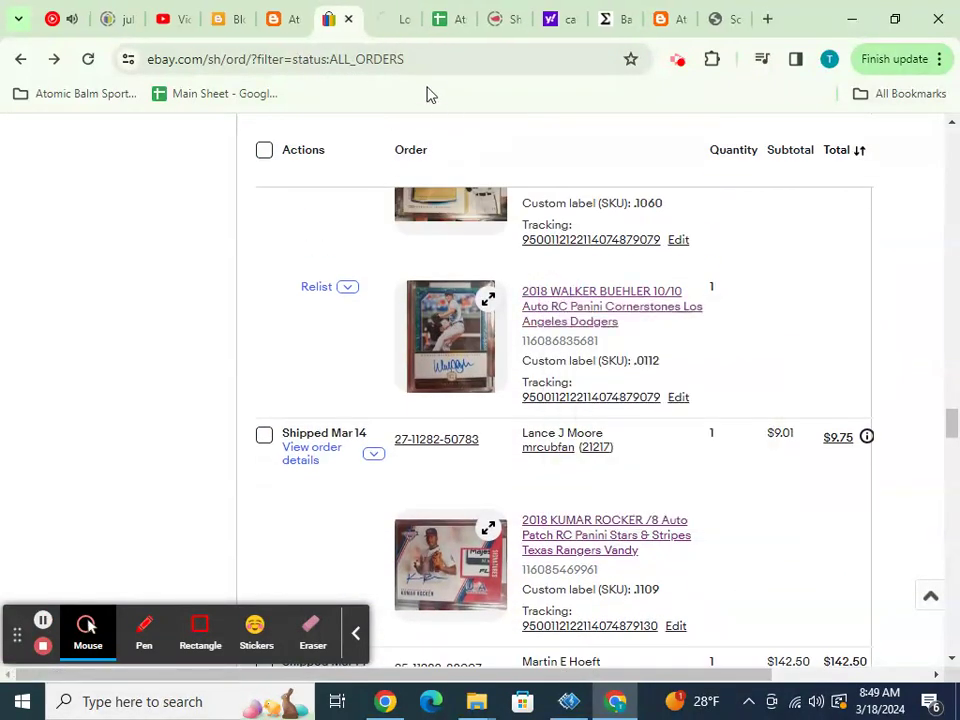
left_click(395, 31)
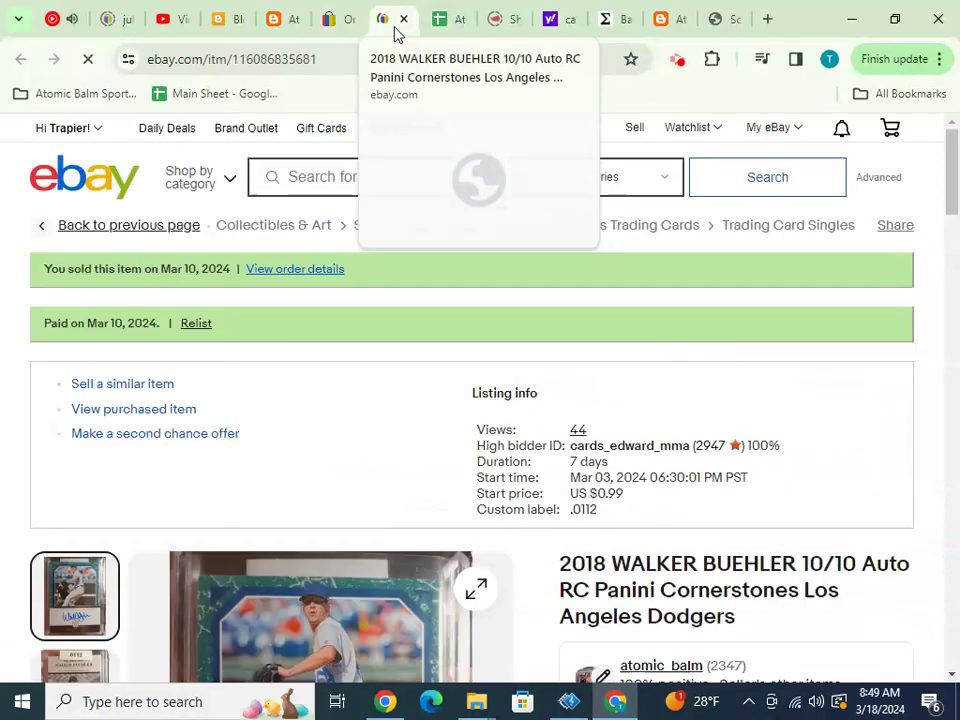
scroll(452, 204, "down", 2)
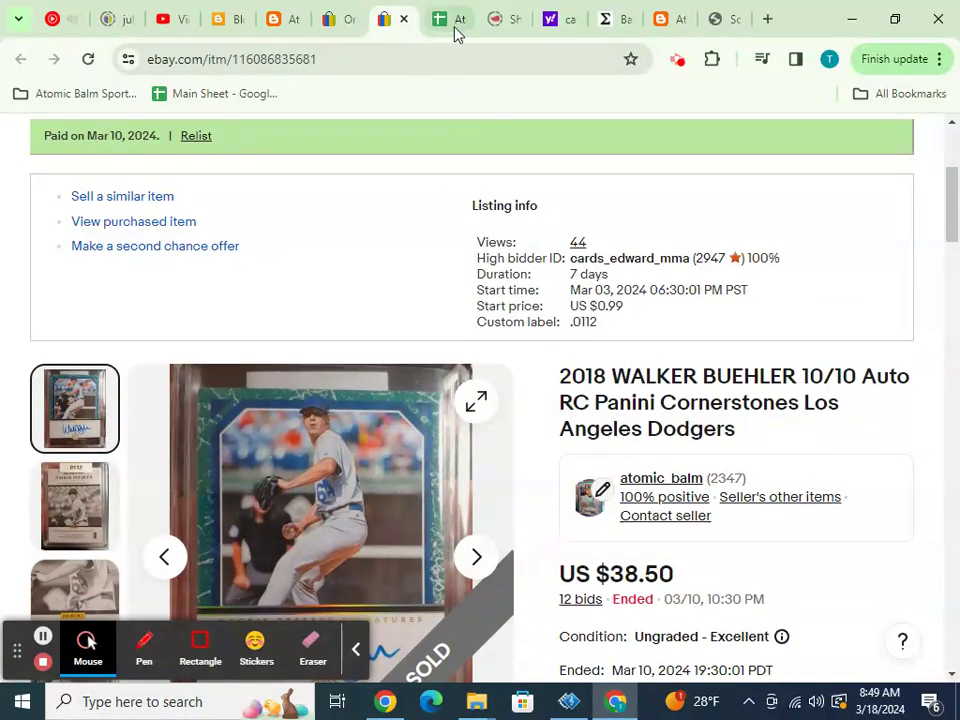
- Enter $38.50 as the final price of the Walker Buehler 10/10 Cornerstones card in the Sales spreadsheet and close its eBay listing
left_click(452, 26)
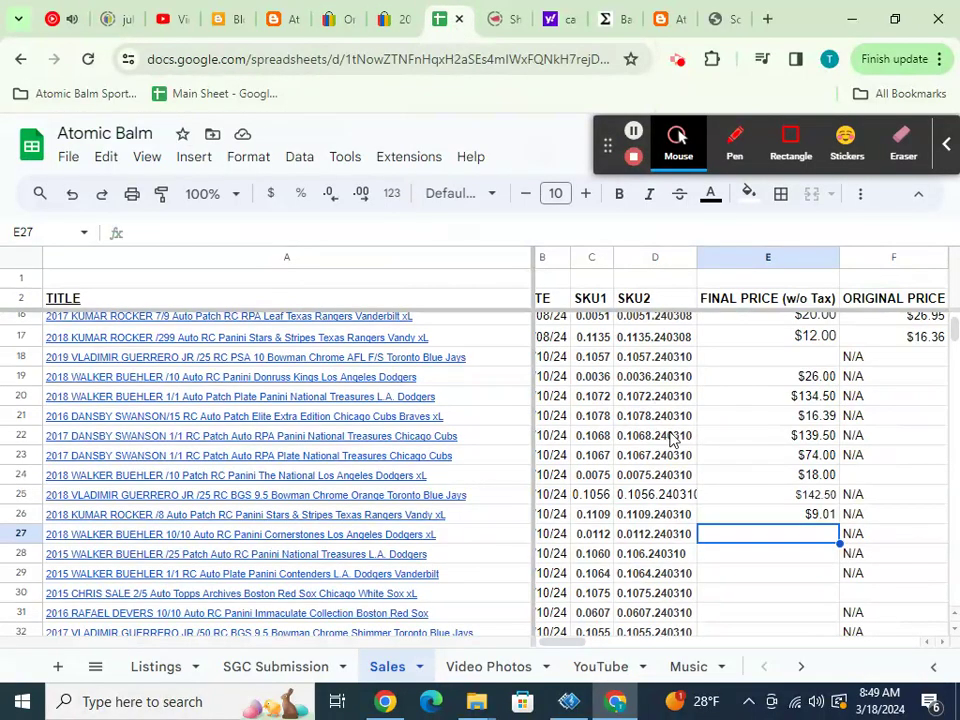
type("#")
key("BackSpace")
type("$38.5")
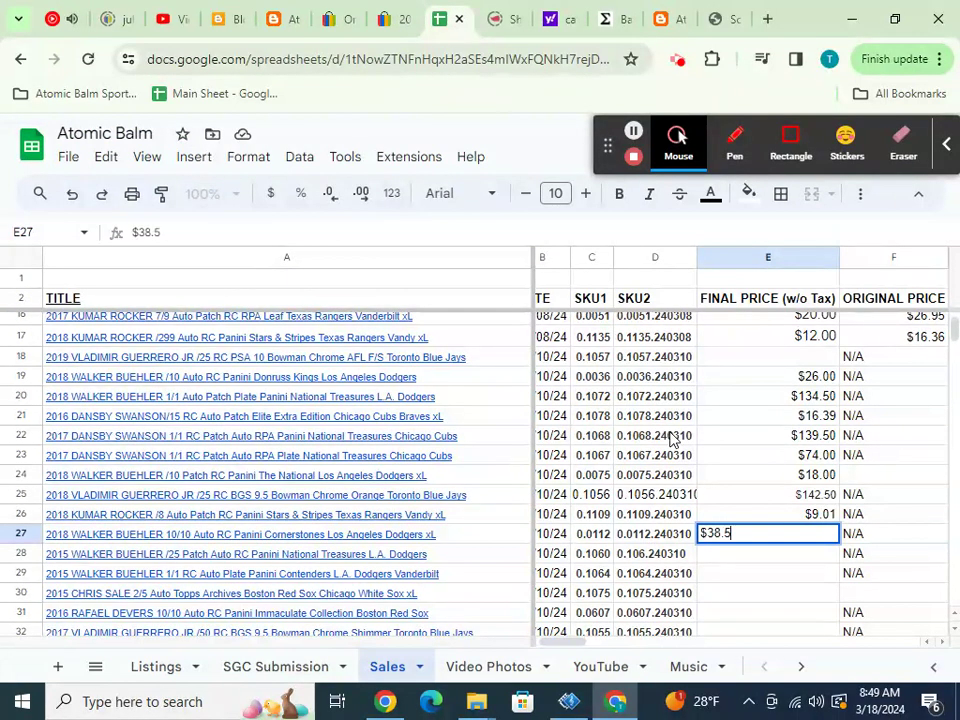
key("Return")
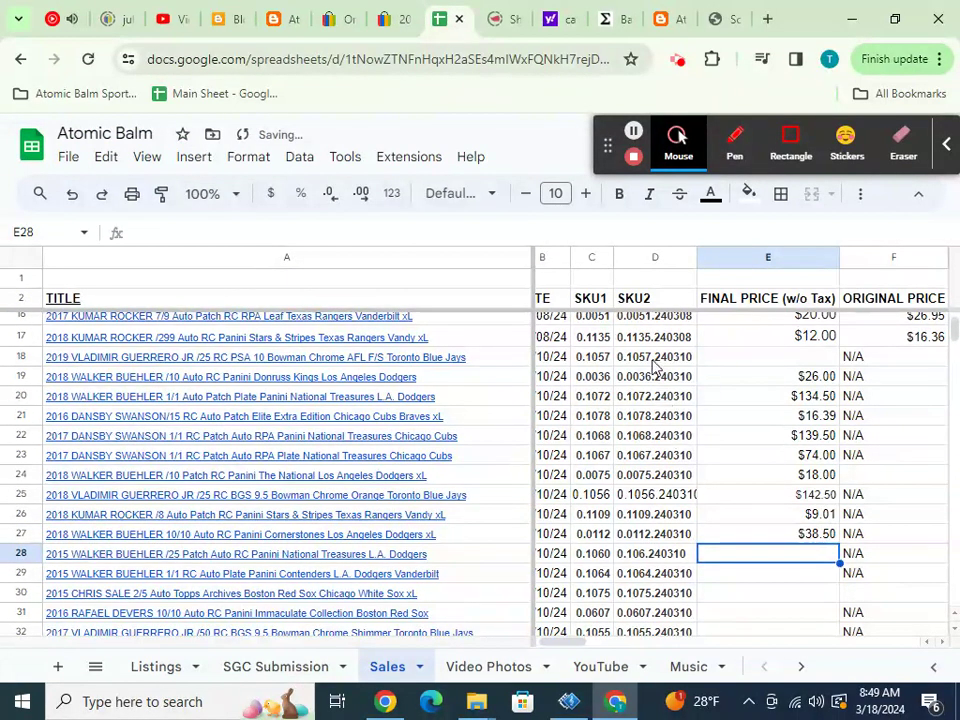
left_click(396, 26)
left_click(404, 19)
- Open the sold listing of the 2015 Walker Buehler /25 Patch Auto National Treasures card from the eBay orders and check its sale price
left_click(334, 20)
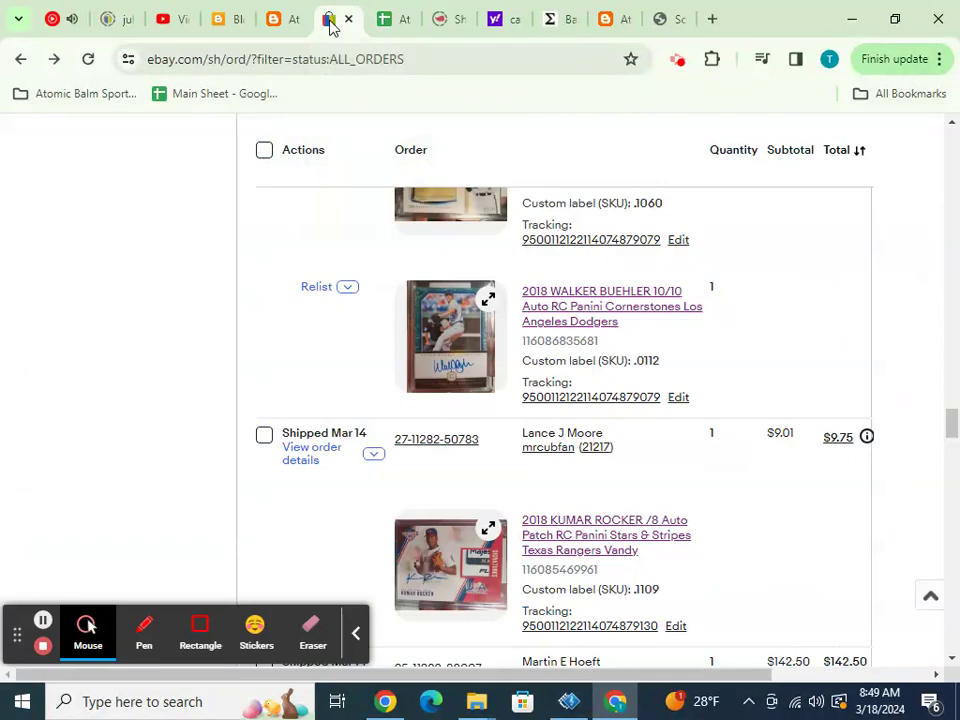
scroll(604, 305, "up", 1)
right_click(574, 252)
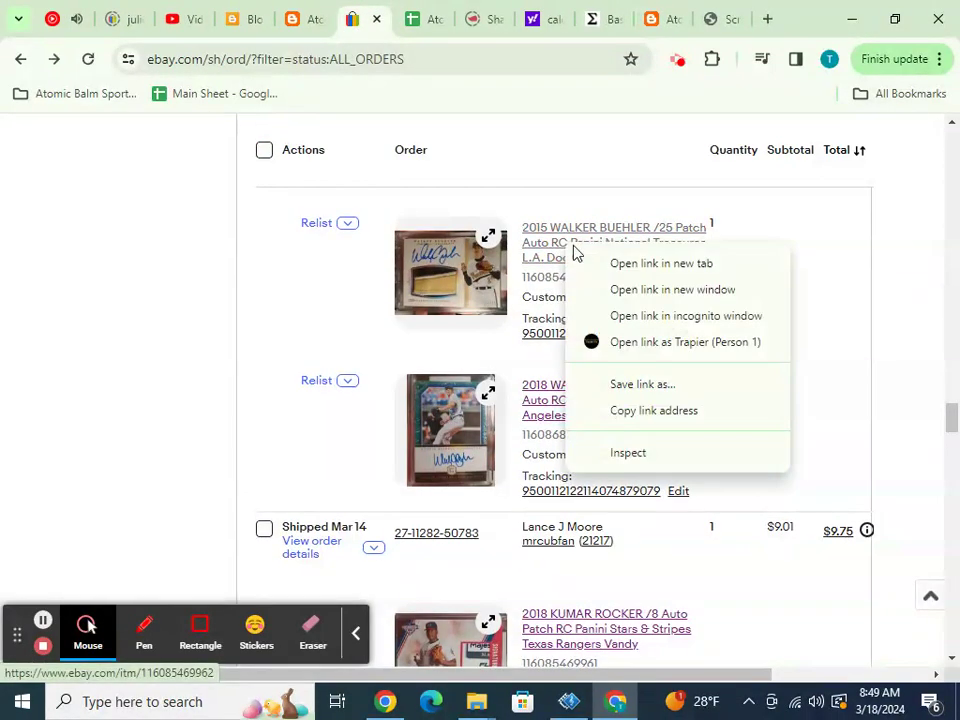
key("t")
left_click(396, 30)
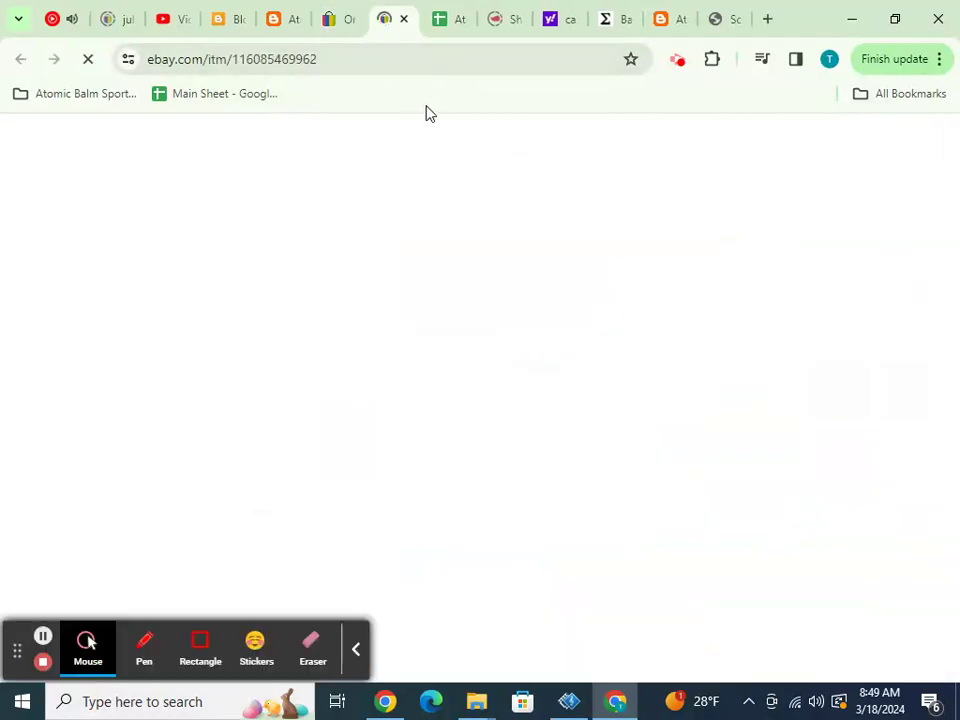
scroll(436, 125, "down", 3)
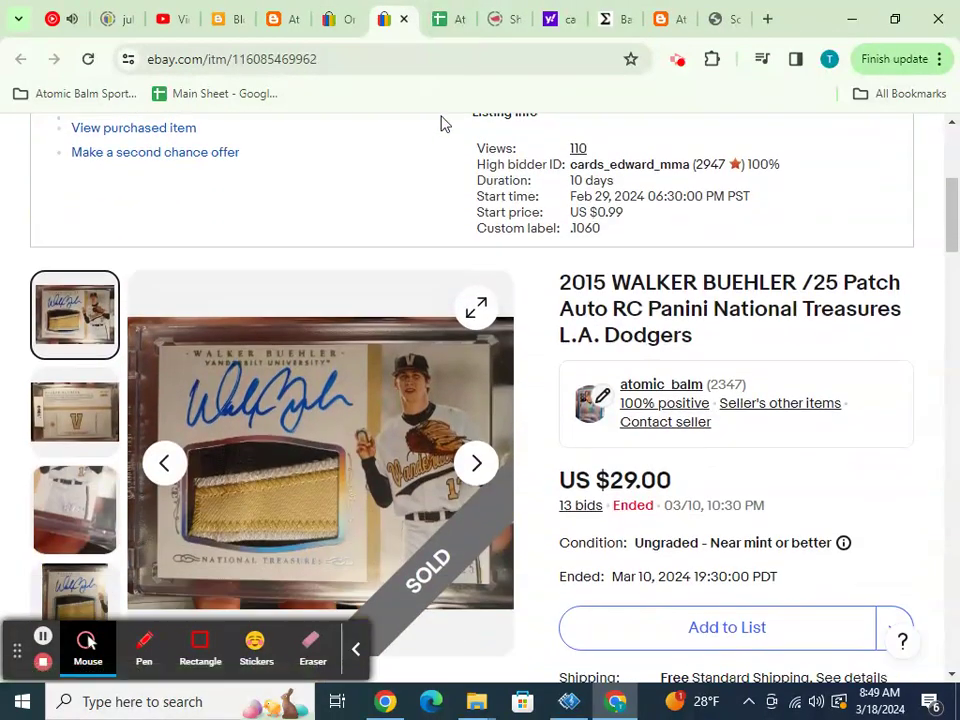
- Enter $29.00 as the final price of the 2015 Walker Buehler /25 Patch Auto card in the Sales spreadsheet and close its eBay listing
left_click(441, 30)
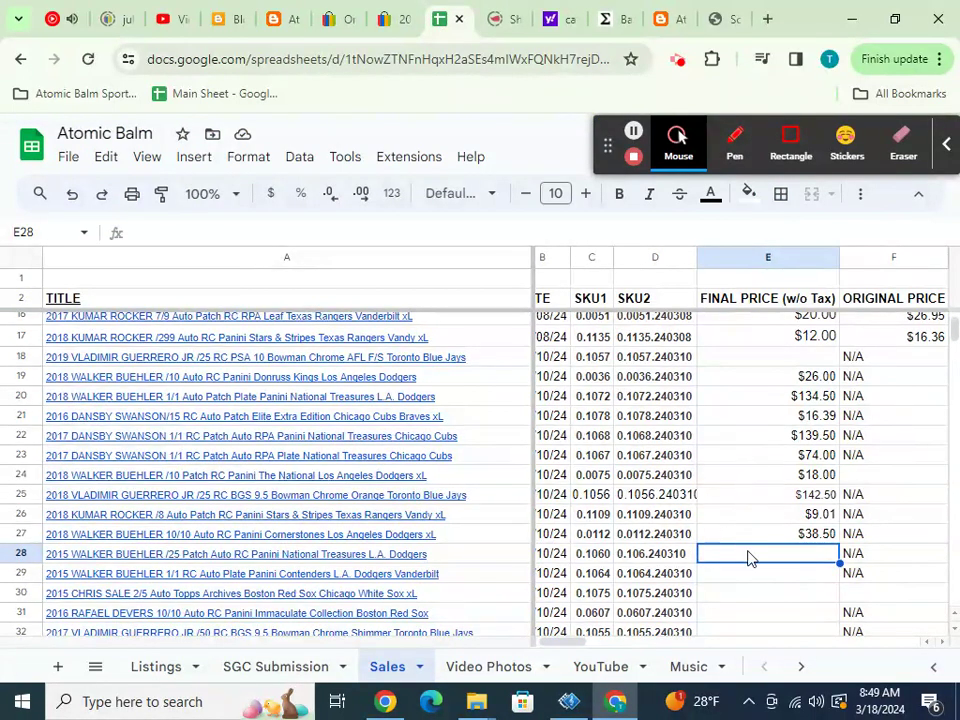
type("$2")
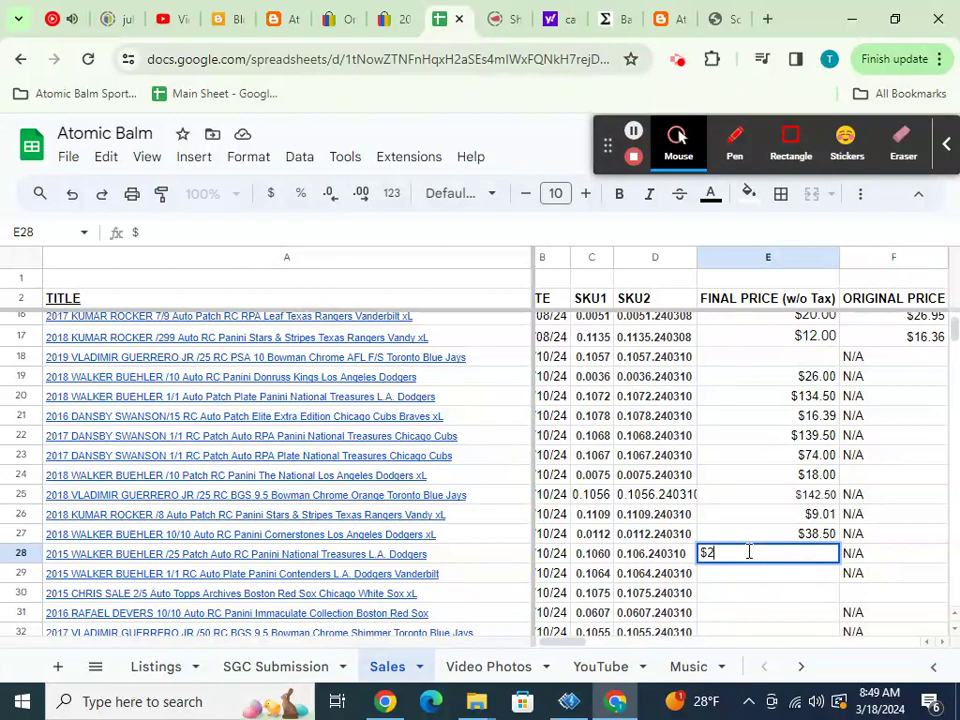
key("Return")
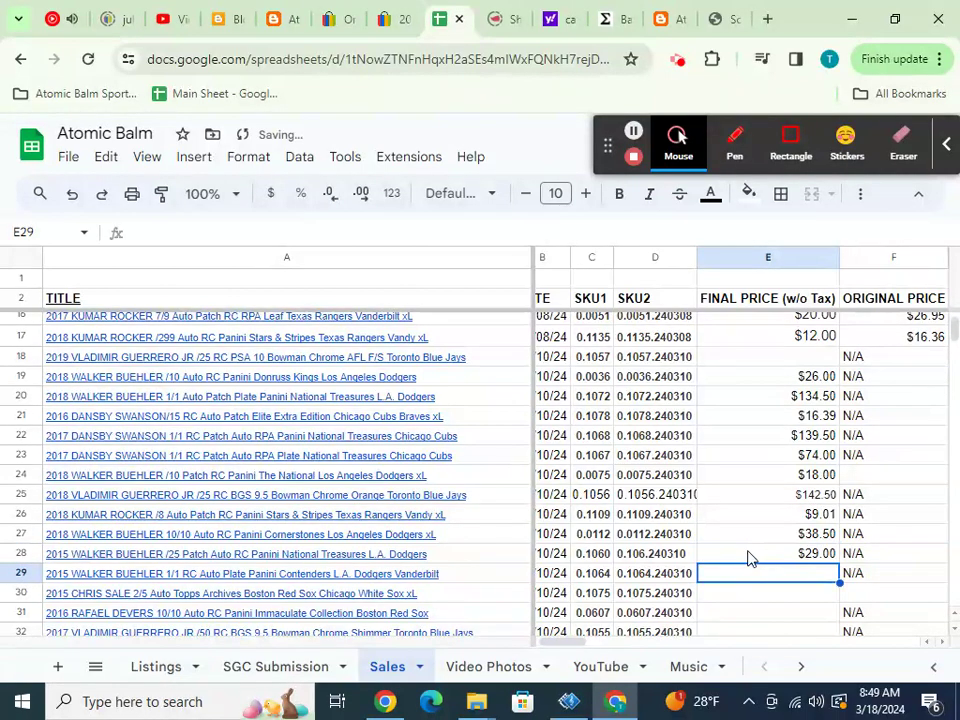
left_click(394, 22)
left_click(403, 22)
- Open the sold listing of the 2015 Walker Buehler 1/1 Auto Plate Panini Contenders card from the eBay orders and check its sale price
left_click(345, 20)
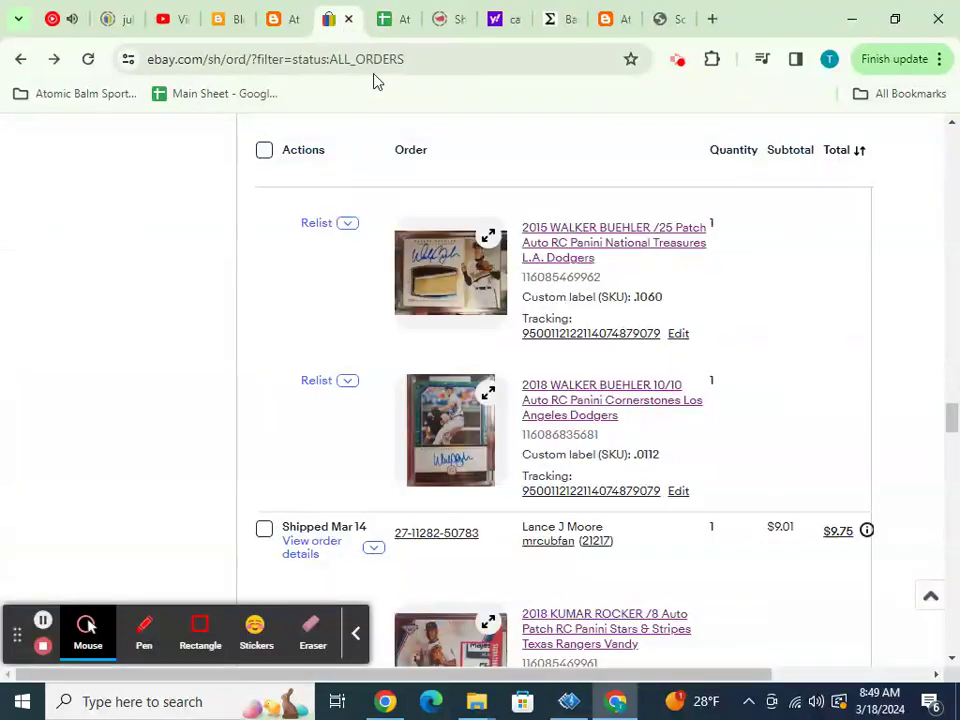
scroll(560, 260, "up", 2)
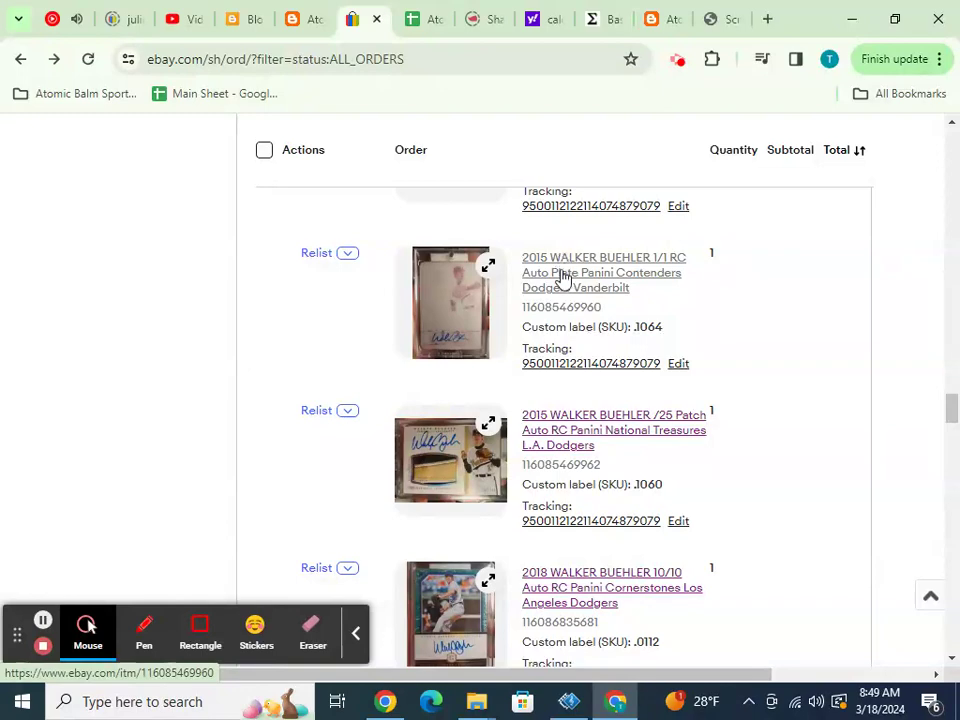
right_click(564, 276)
left_click(578, 290)
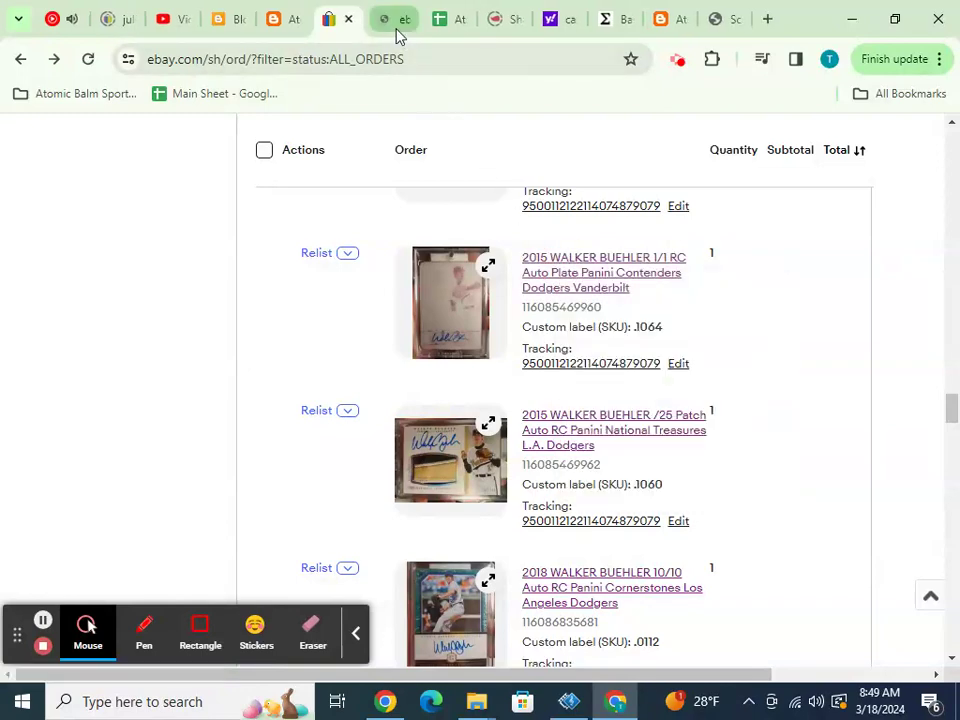
left_click(395, 24)
scroll(470, 186, "down", 2)
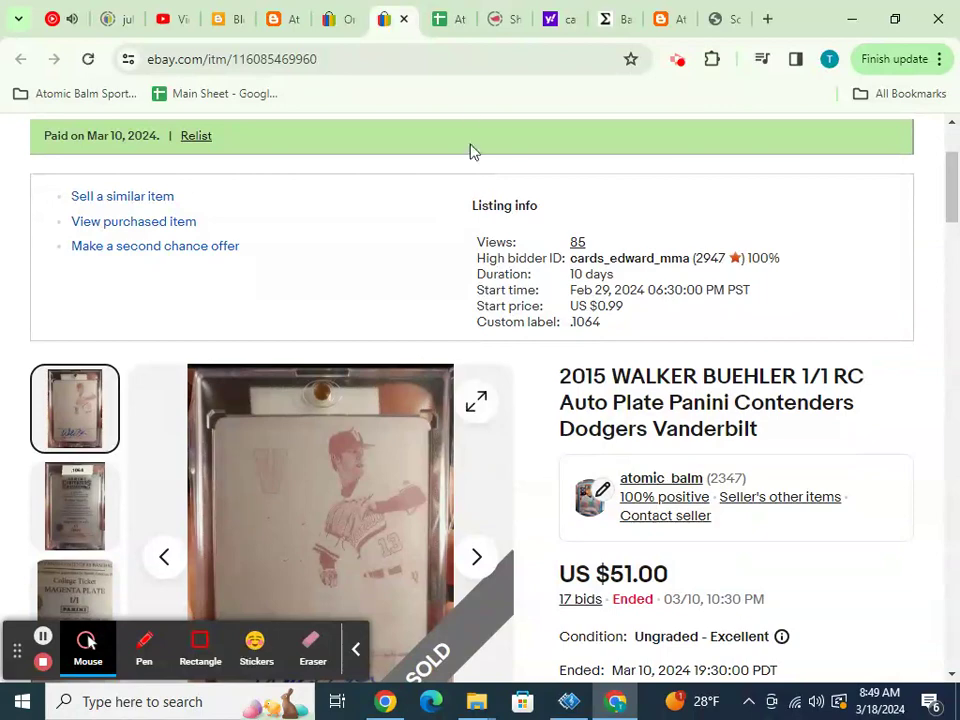
- Enter $51.00 as the final price of the Walker Buehler 1/1 Contenders plate card in the Sales spreadsheet and close its eBay listing
left_click(451, 38)
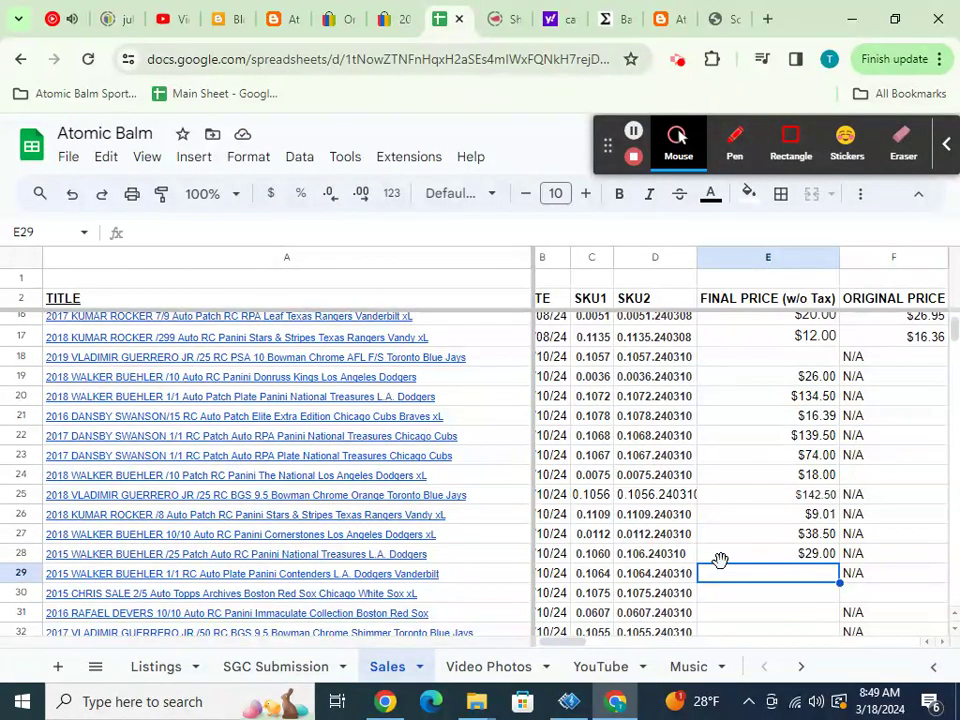
left_click(381, 22)
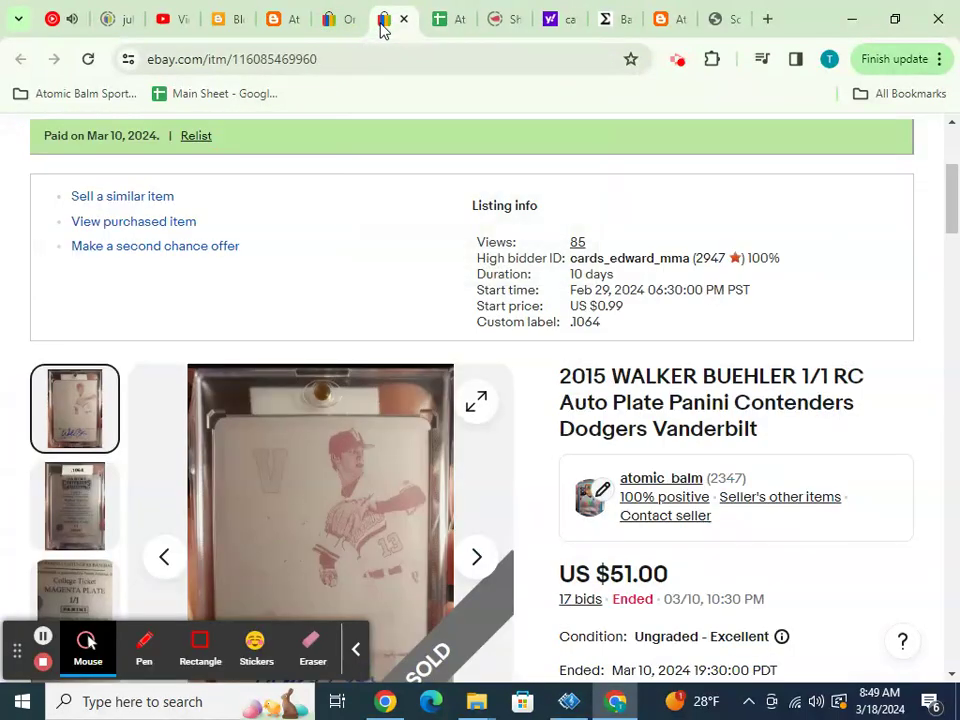
left_click(439, 21)
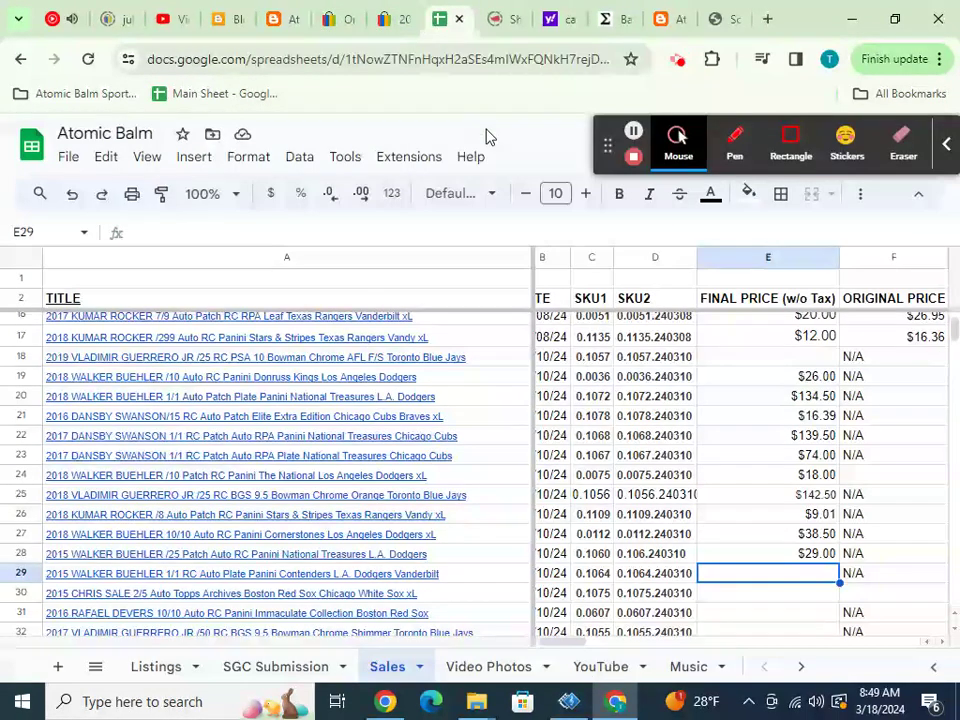
type("$")
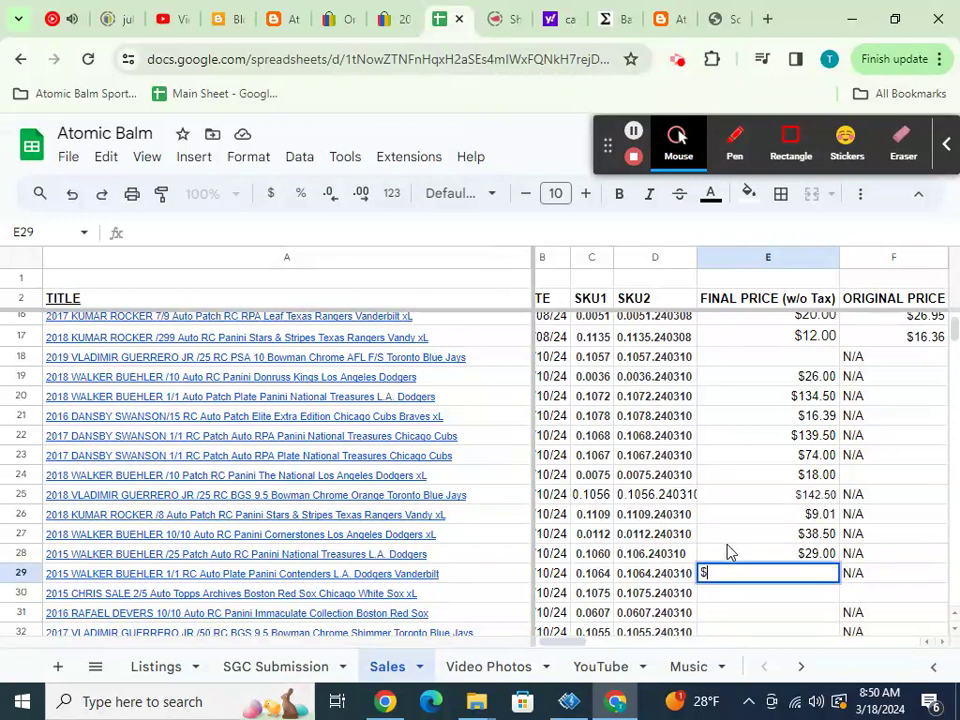
type("51.00")
key("Return")
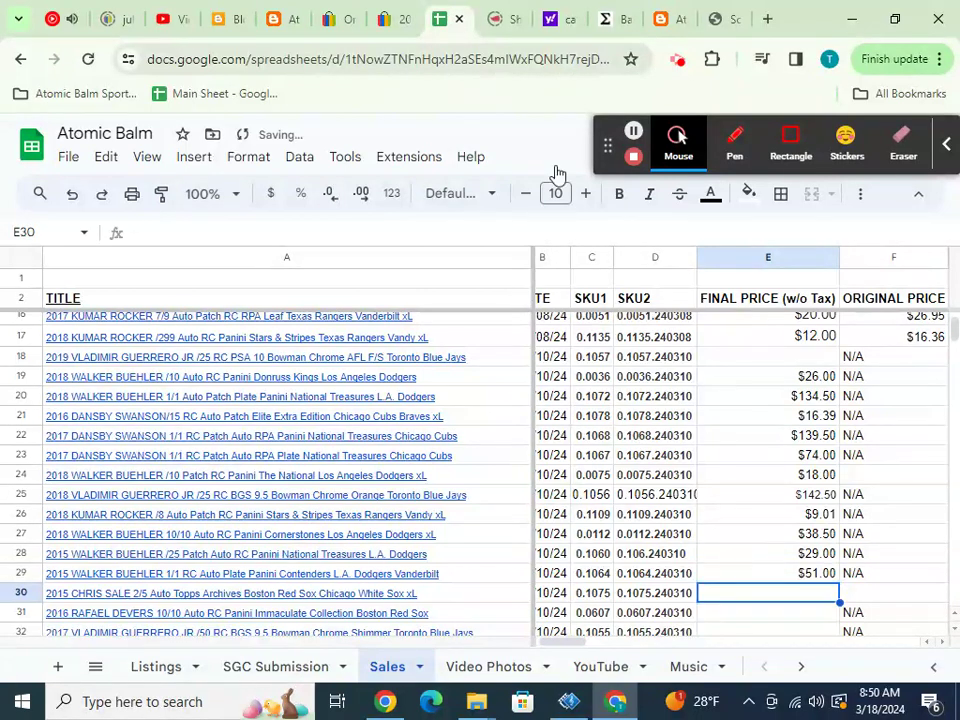
left_click(392, 19)
left_click(402, 20)
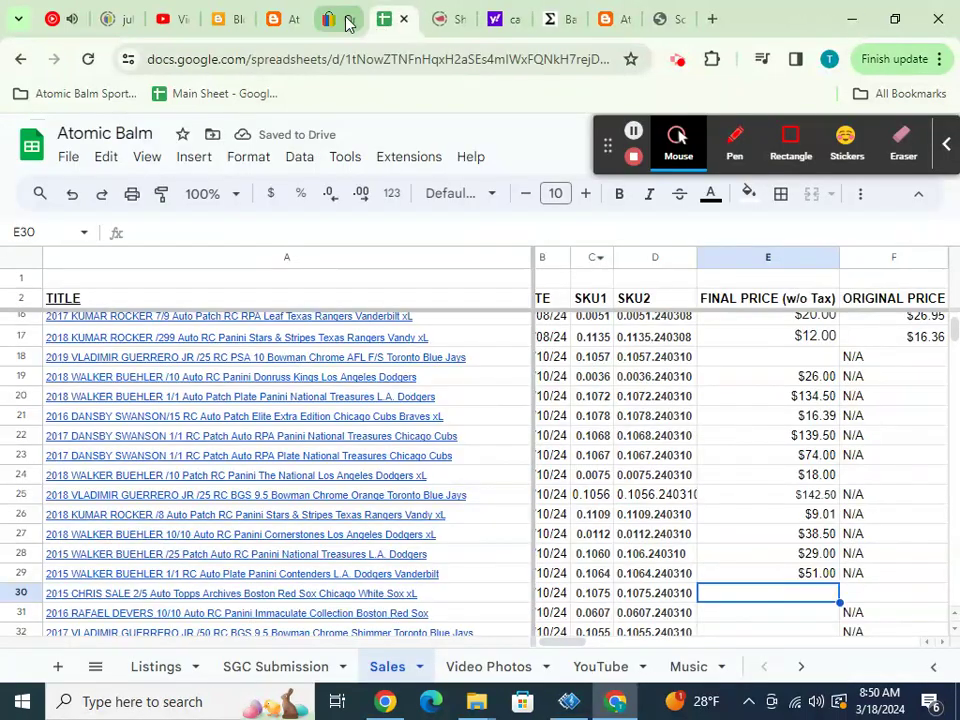
- Open the sold listing of the 2018 Walker Buehler 7/10 Patch Auto National Treasures card from the eBay orders and check its sale price
left_click(345, 19)
scroll(517, 183, "up", 3)
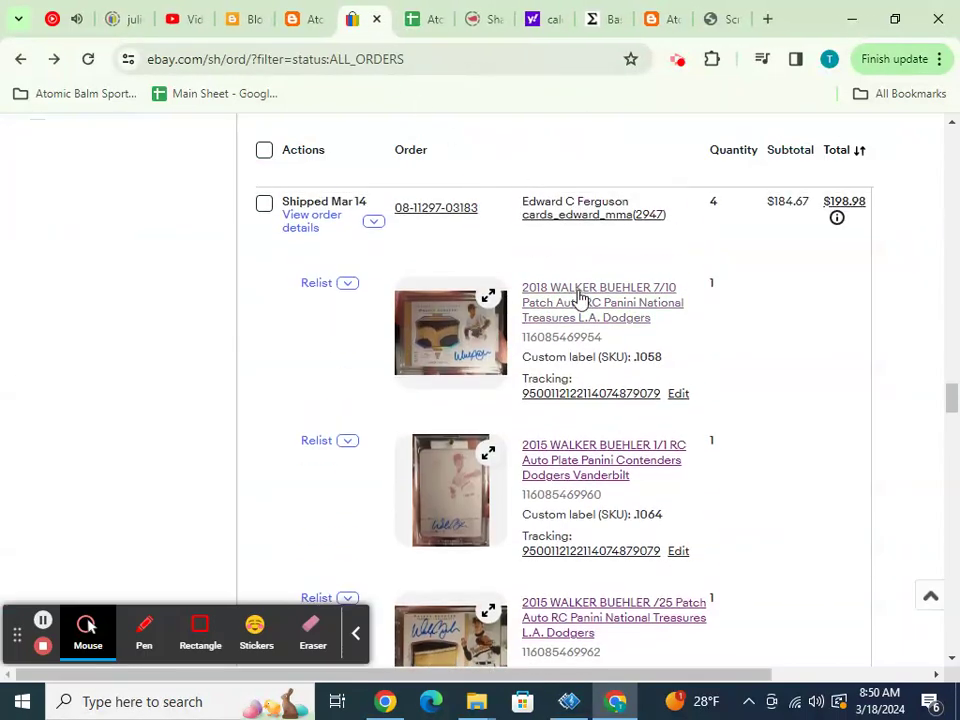
right_click(602, 313)
left_click(606, 318)
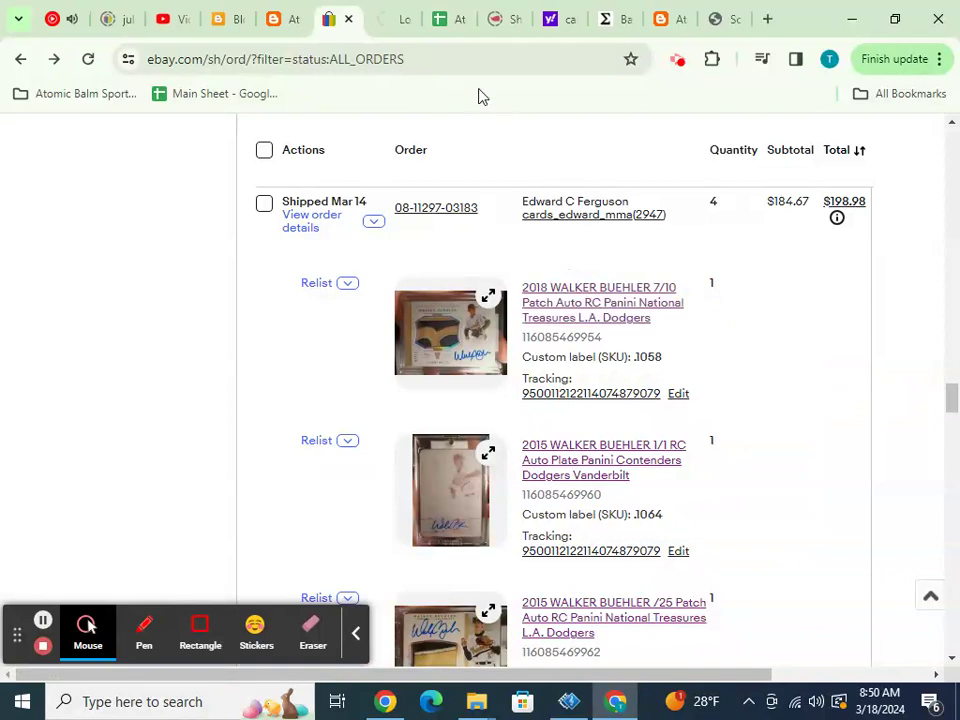
left_click(397, 19)
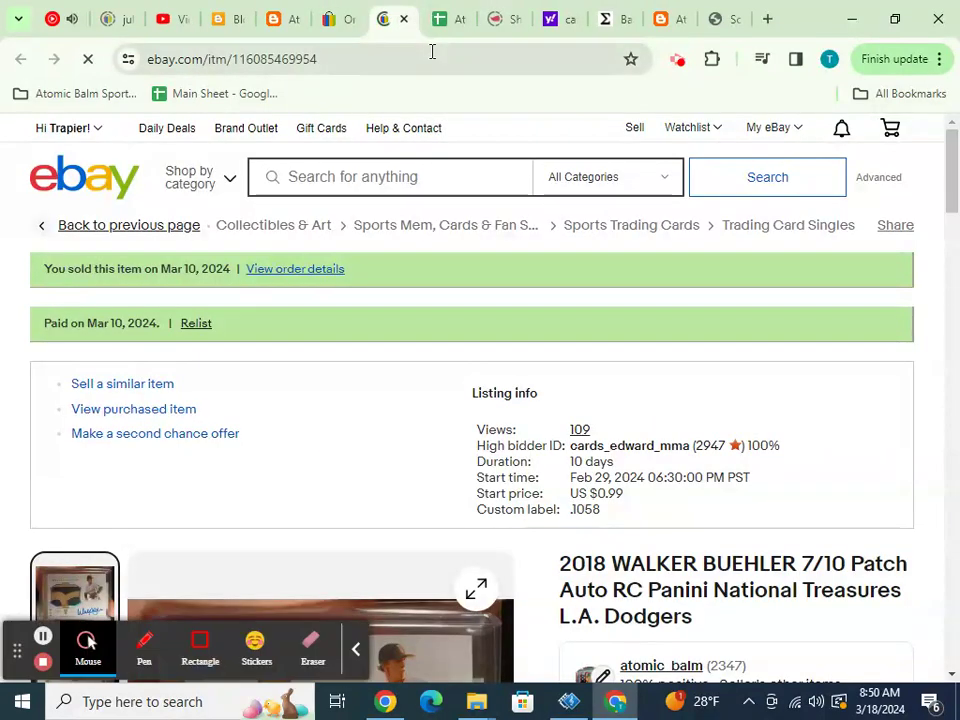
left_click(446, 20)
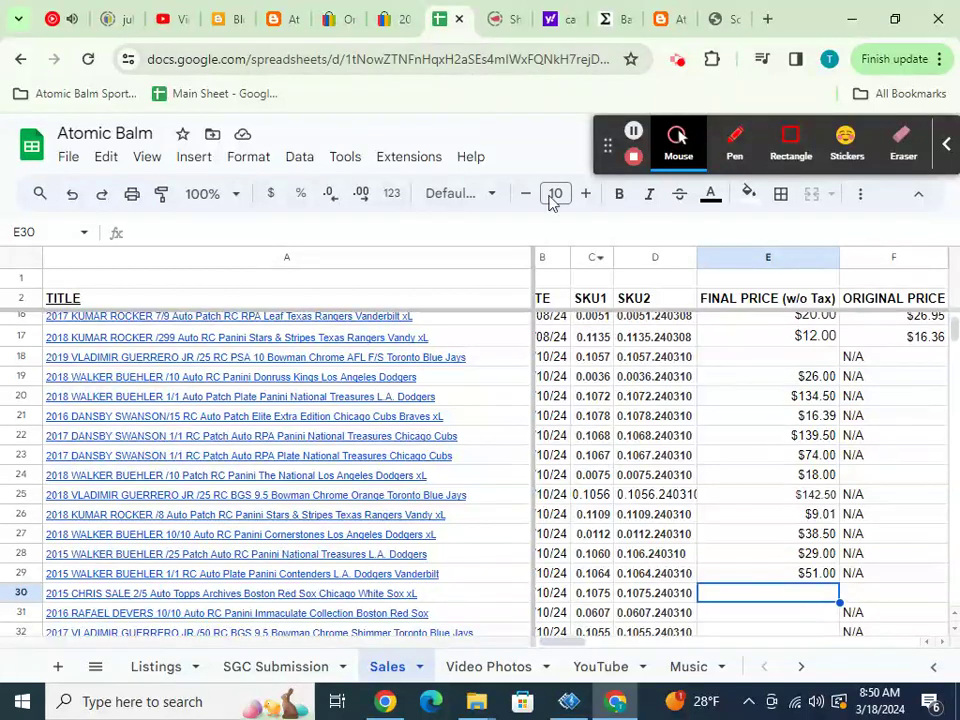
scroll(616, 296, "down", 1)
scroll(616, 296, "down", 1)
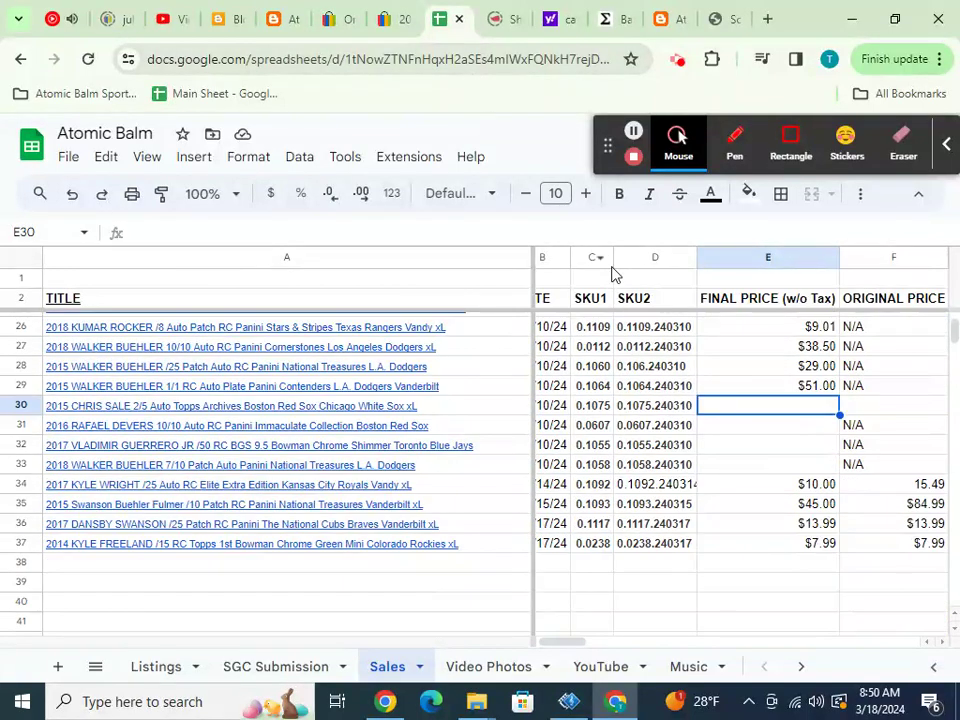
left_click(727, 466)
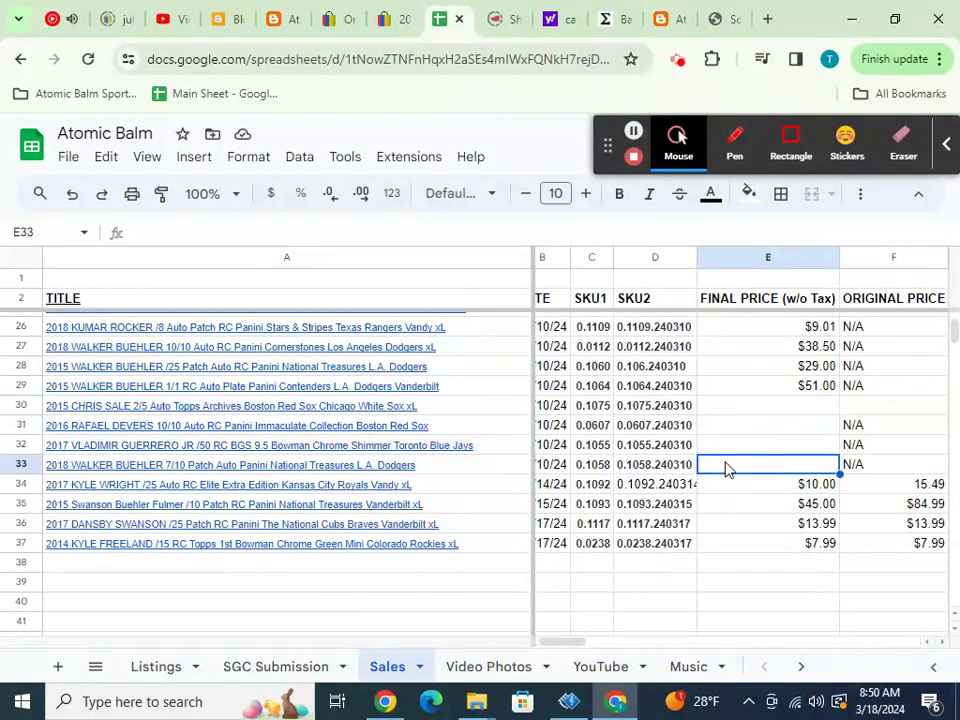
left_click(394, 28)
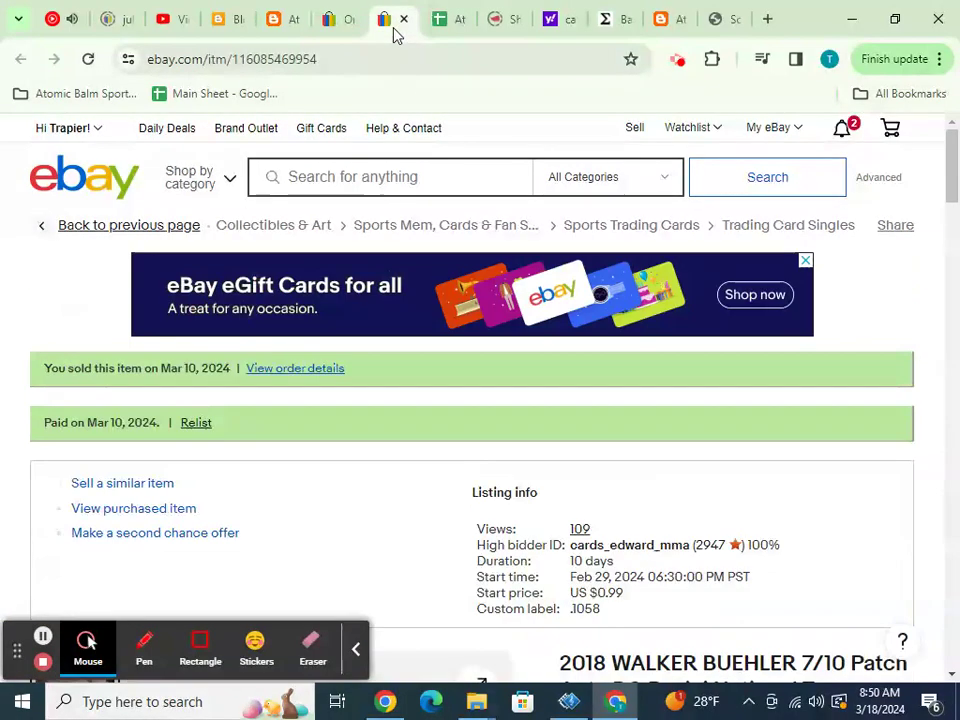
scroll(522, 316, "down", 4)
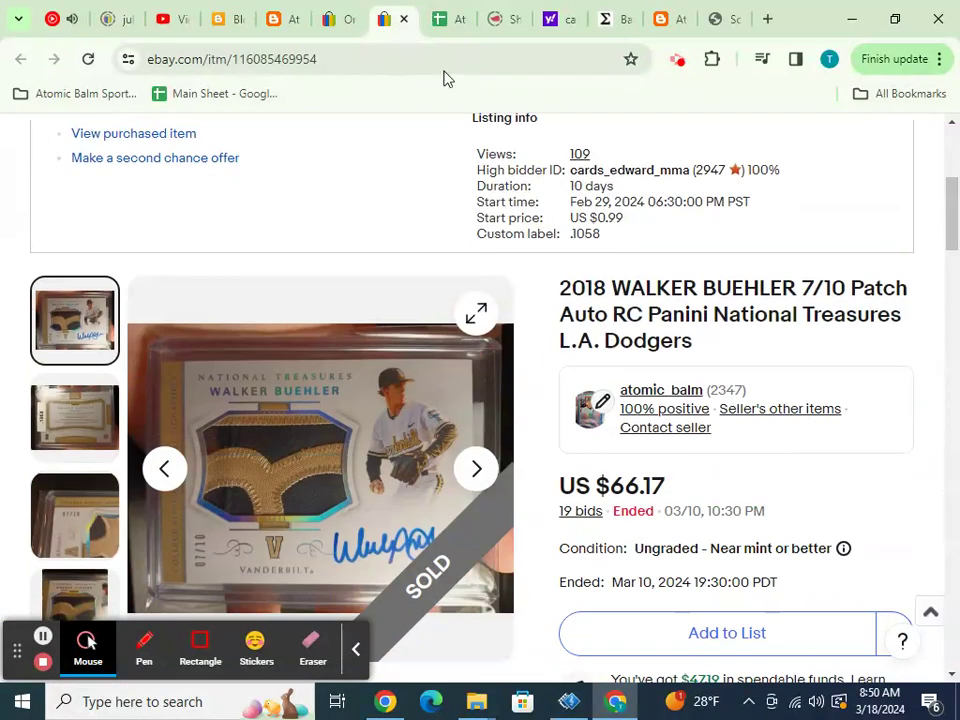
- Enter $66.17 as the final price of the 2018 Walker Buehler 7/10 Patch Auto card in the Sales spreadsheet and close its eBay listing
left_click(439, 28)
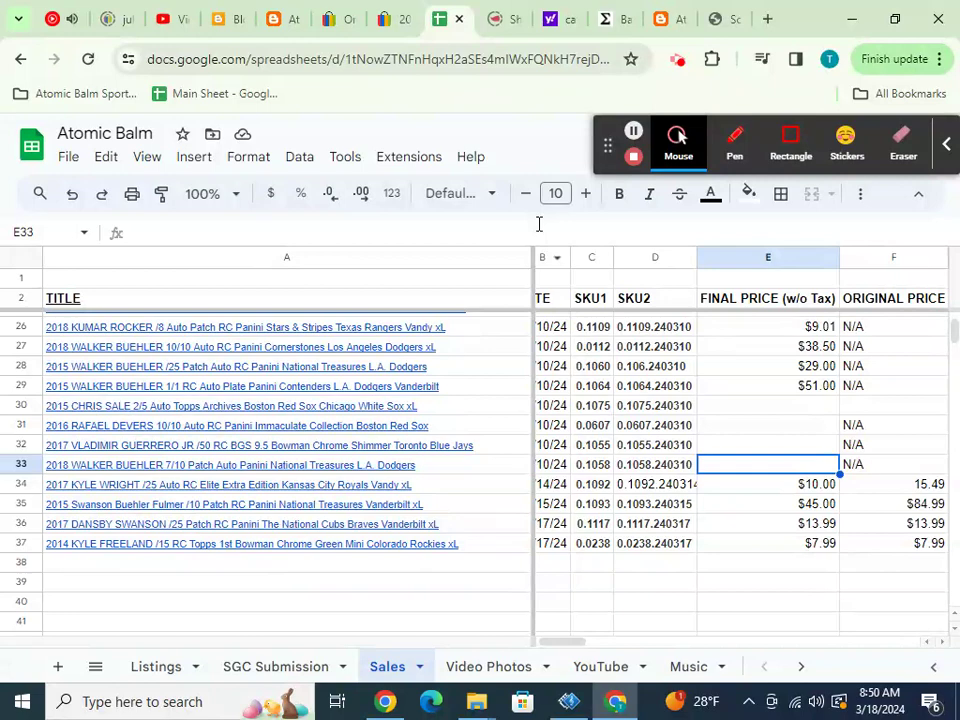
type("$66.17")
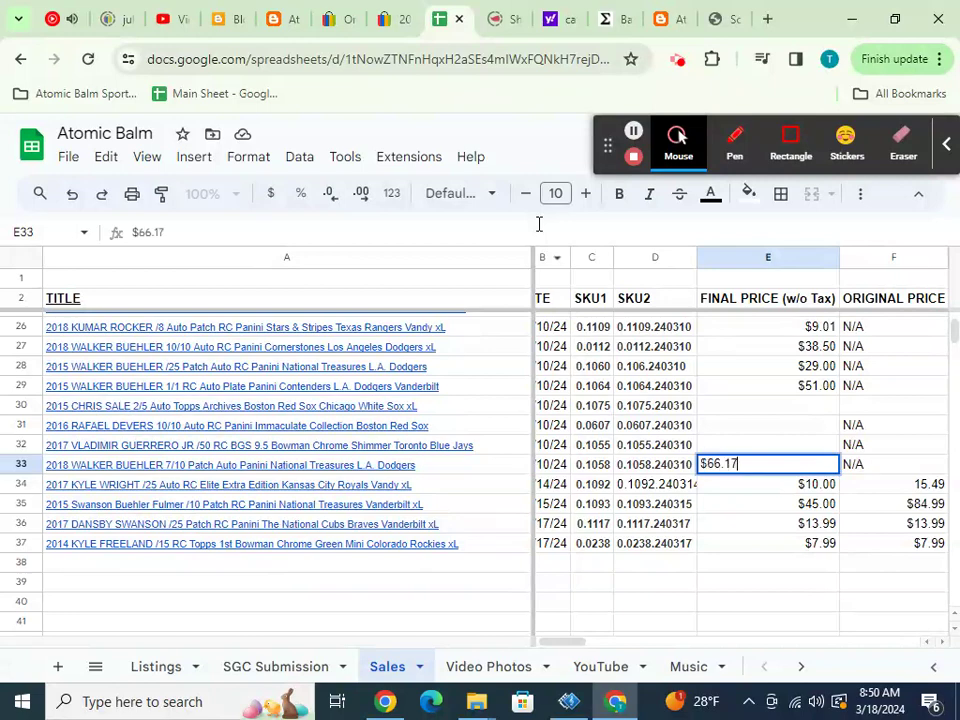
key("Return")
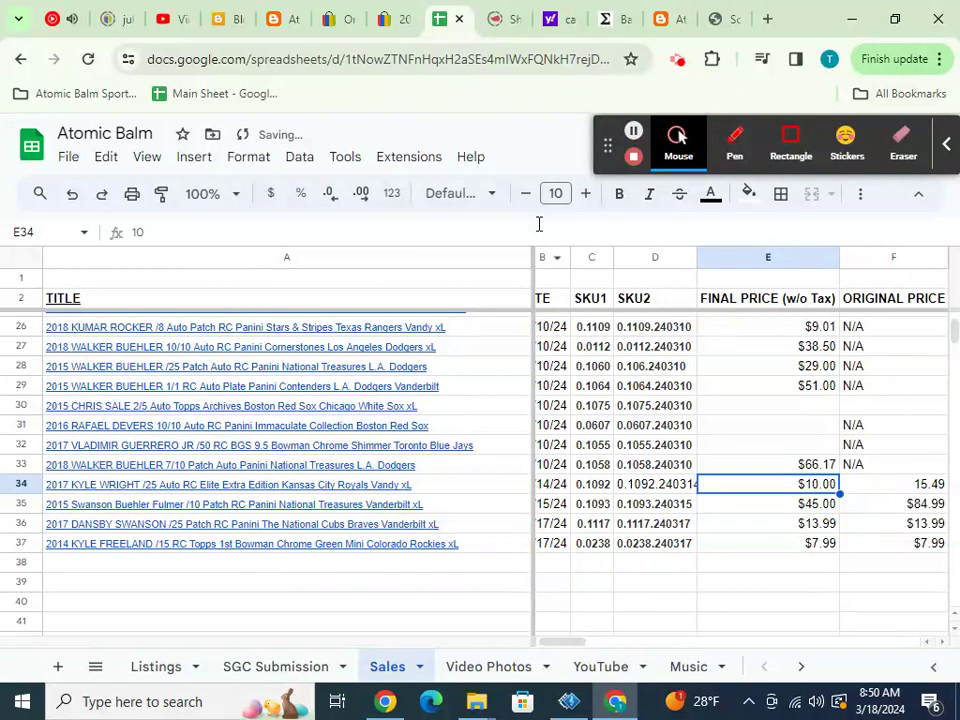
left_click(396, 24)
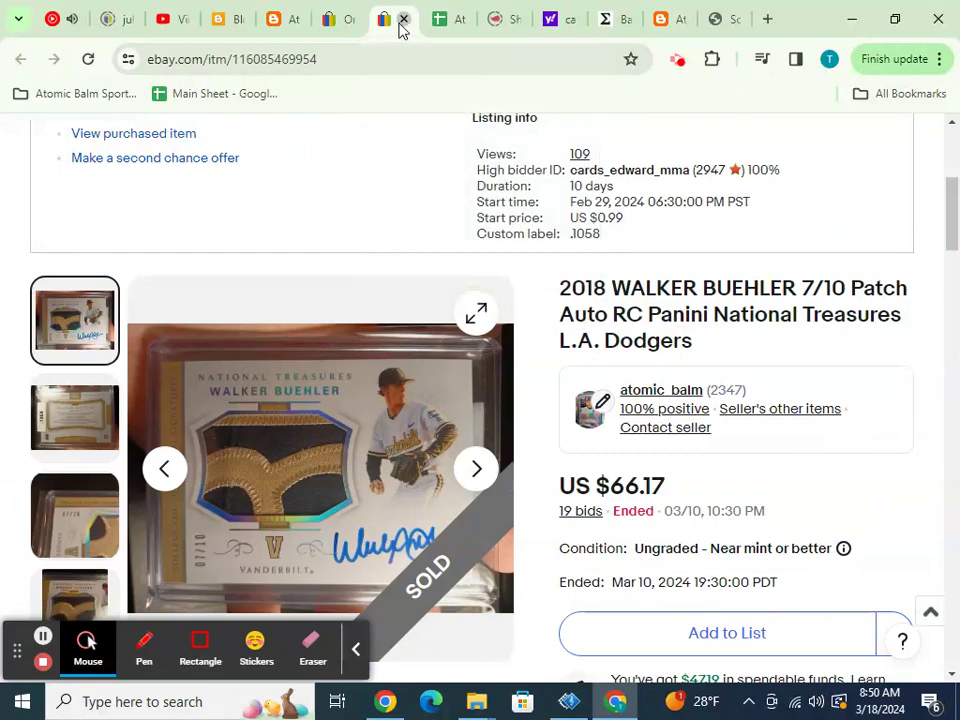
left_click(403, 19)
- Look up the 2017 Vladimir Guerrero Jr /50 Bowman Chrome Shimmer order on eBay and enter its $110.27 subtotal as the final price in Sales
left_click(339, 24)
scroll(606, 371, "up", 5)
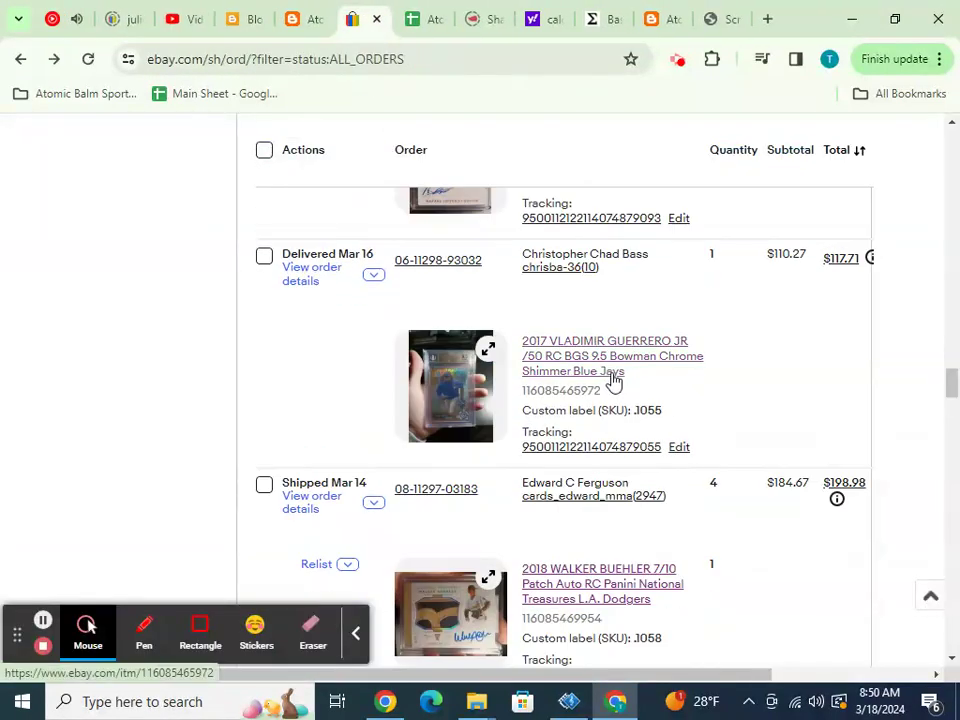
left_click(437, 24)
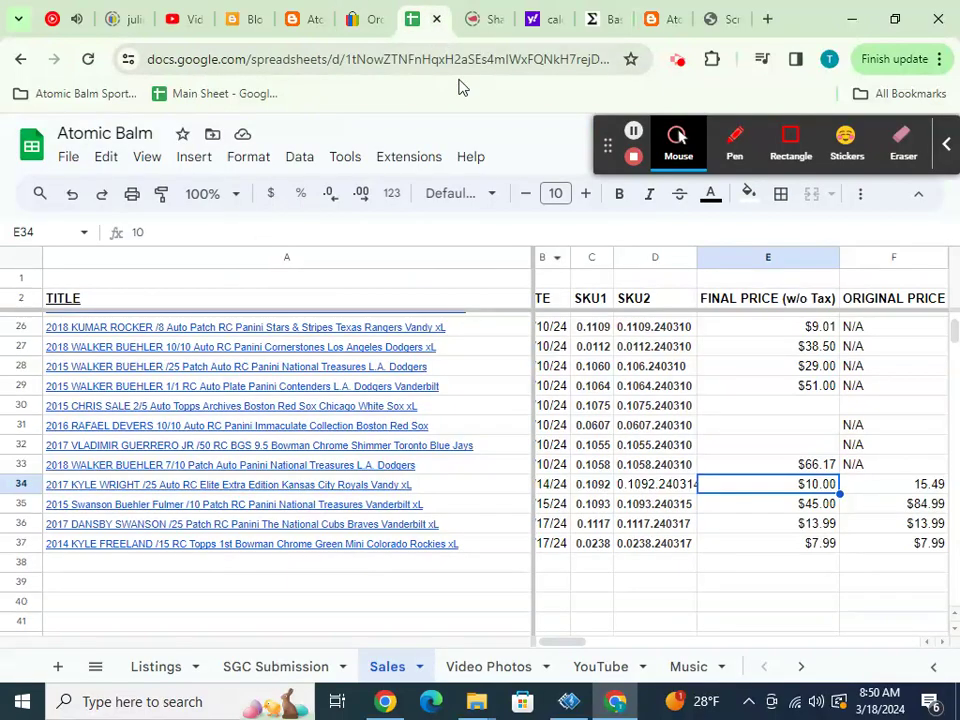
left_click(708, 446)
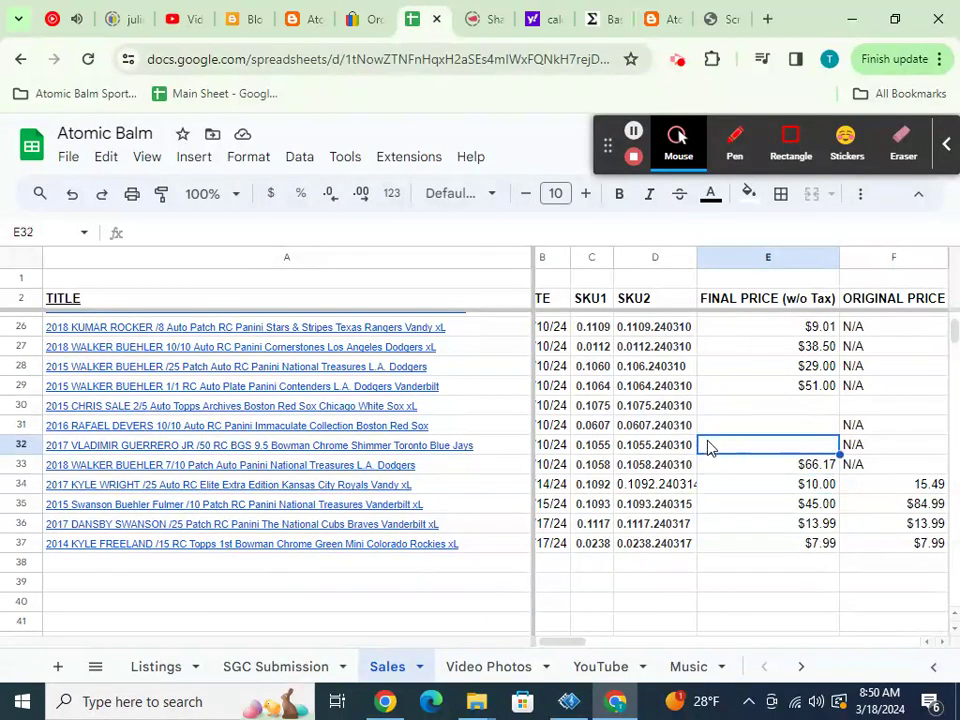
double_click(708, 446)
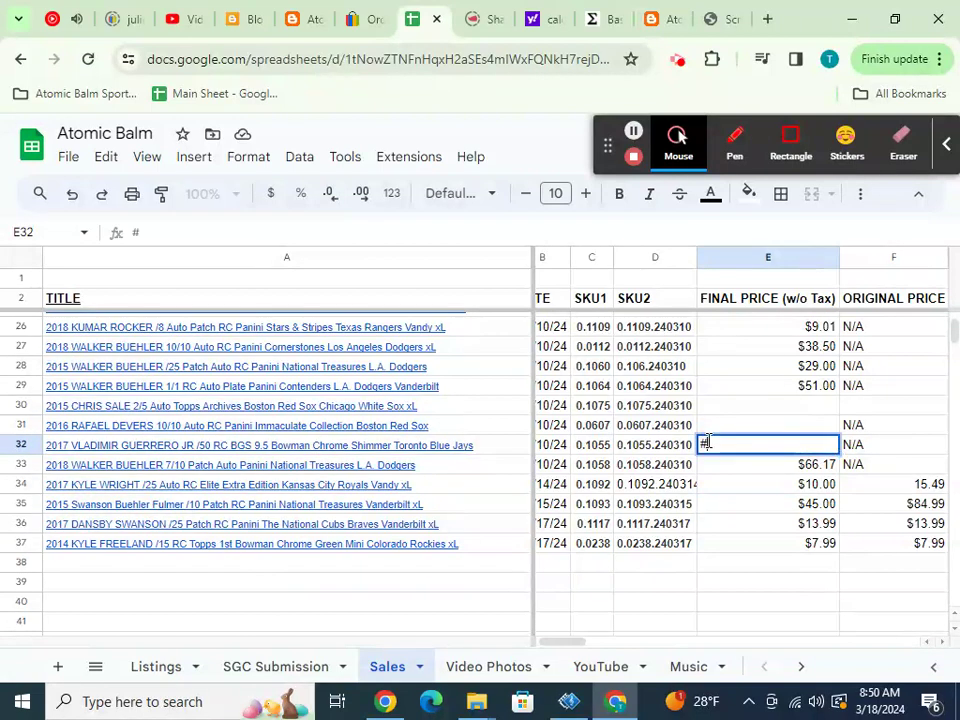
type("$127")
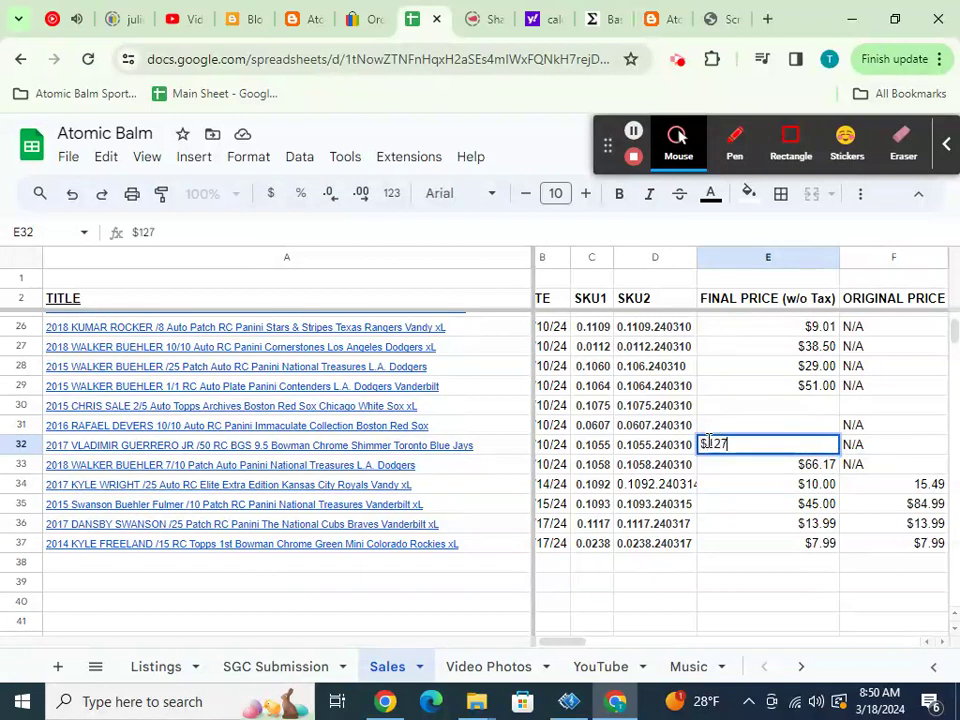
left_click(364, 22)
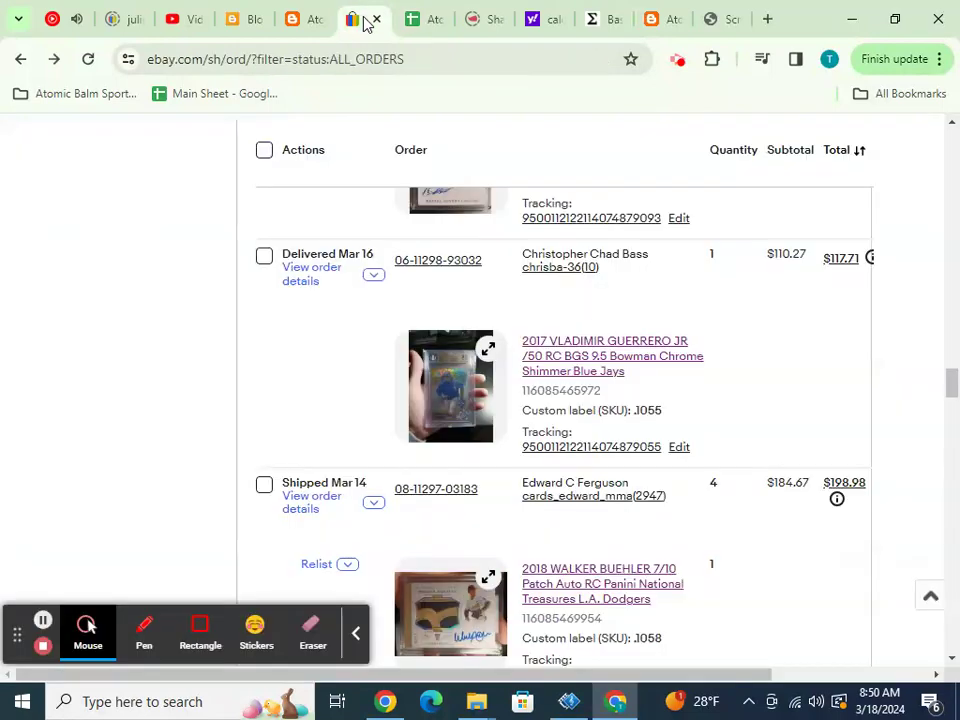
left_click(408, 32)
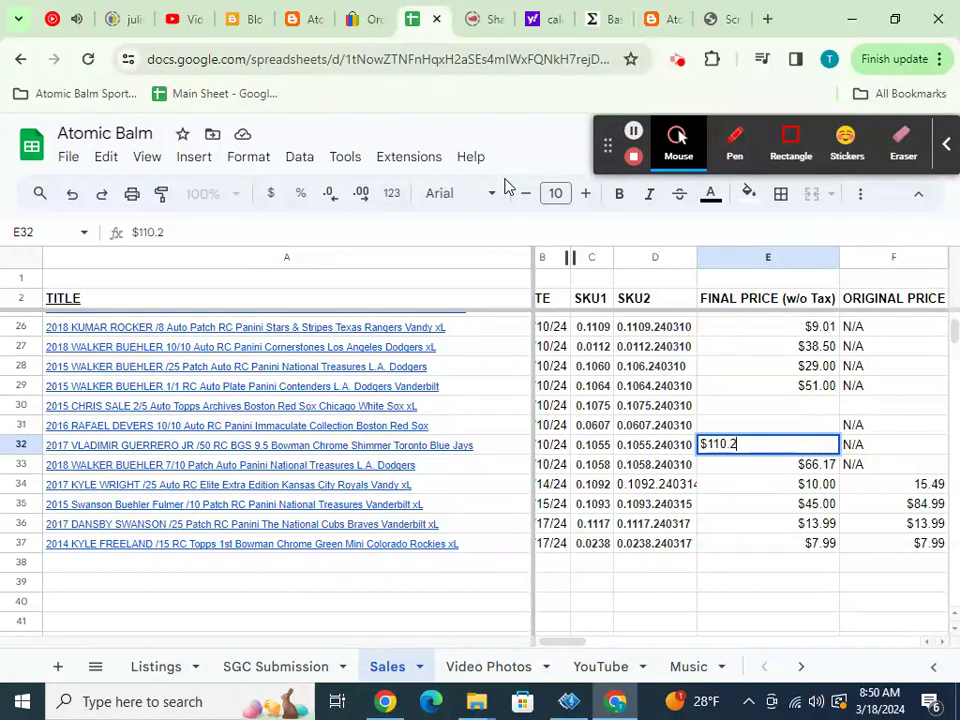
key("Return")
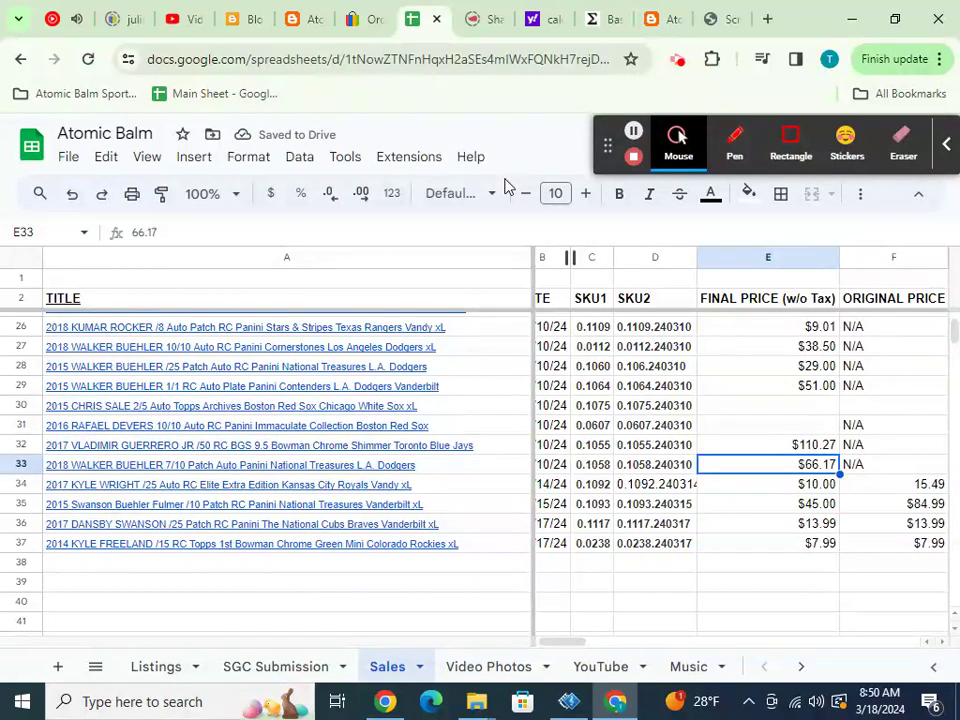
- Look up the 2016 Rafael Devers 10/10 Immaculate Collection order on eBay and enter its $36.69 subtotal as the final price in Sales
left_click(352, 22)
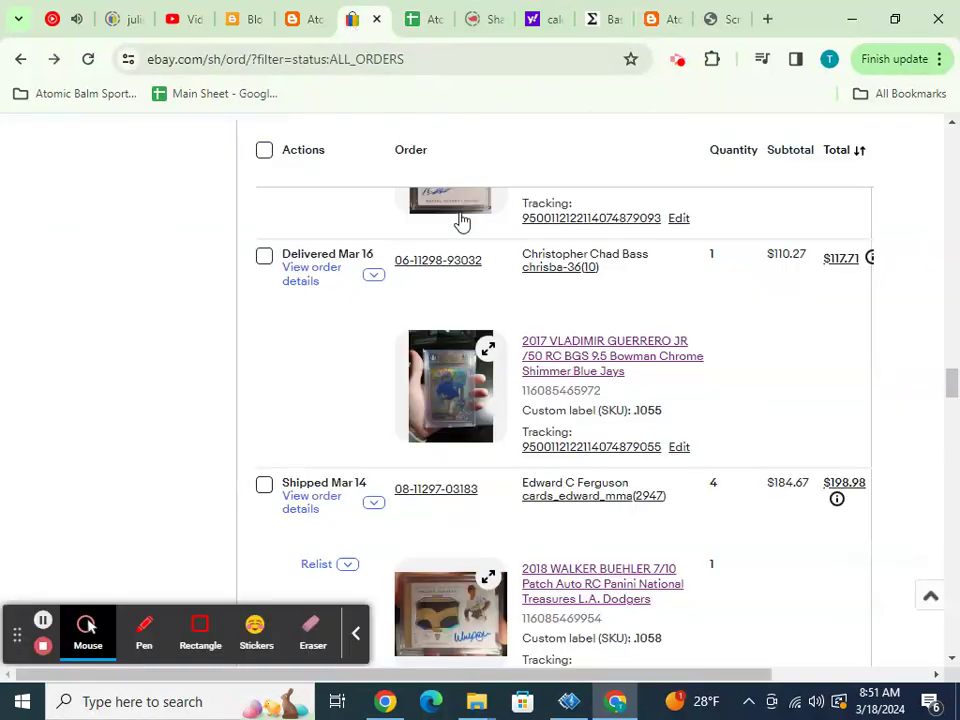
scroll(461, 220, "up", 2)
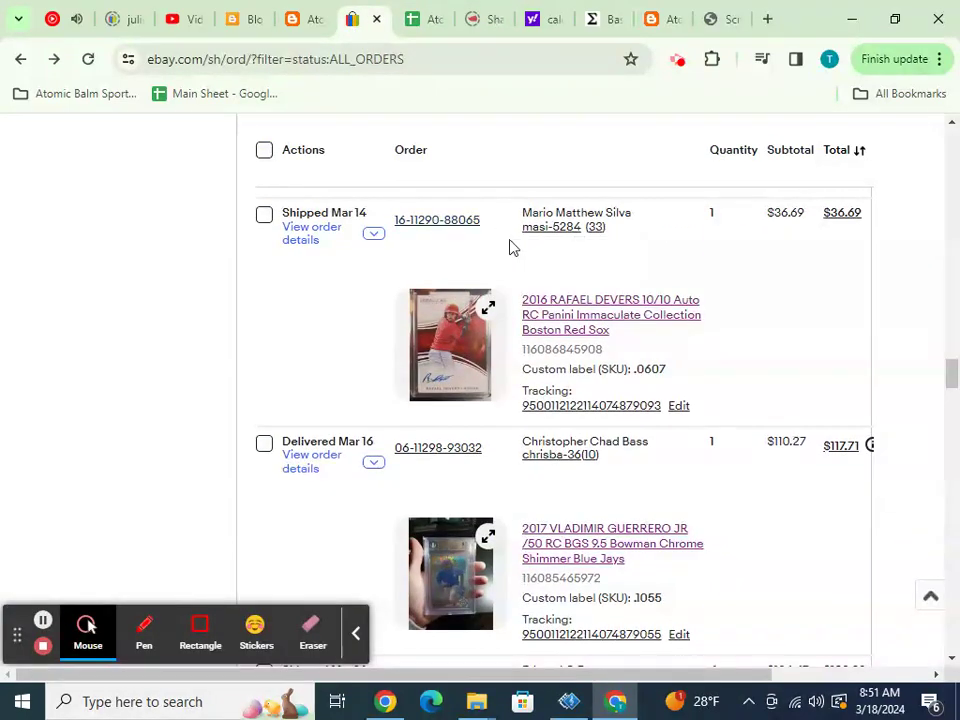
left_click(426, 19)
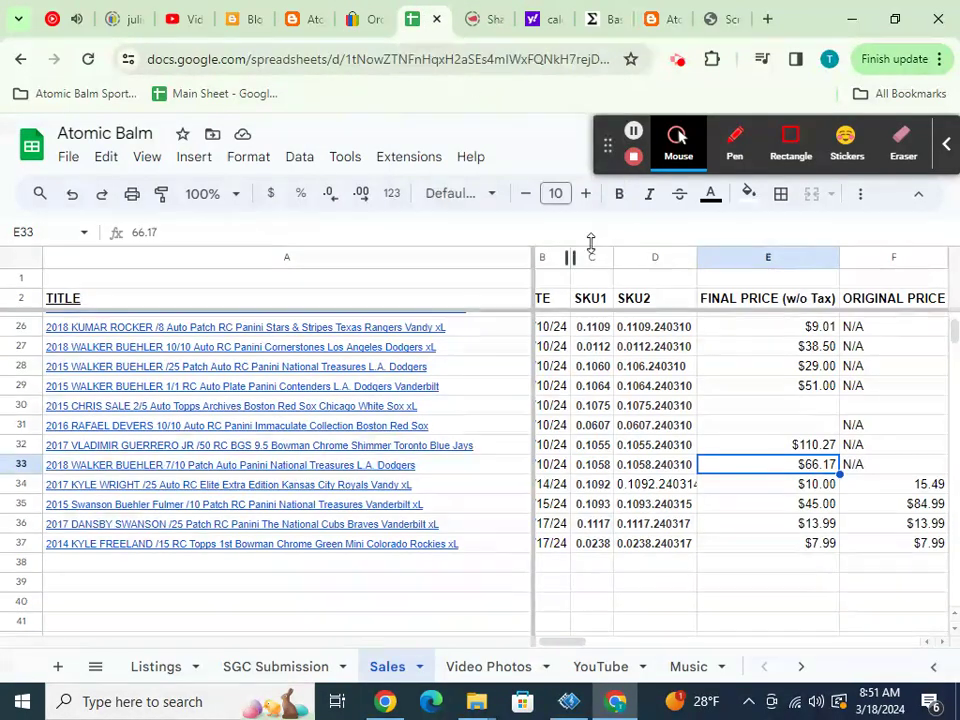
left_click(715, 427)
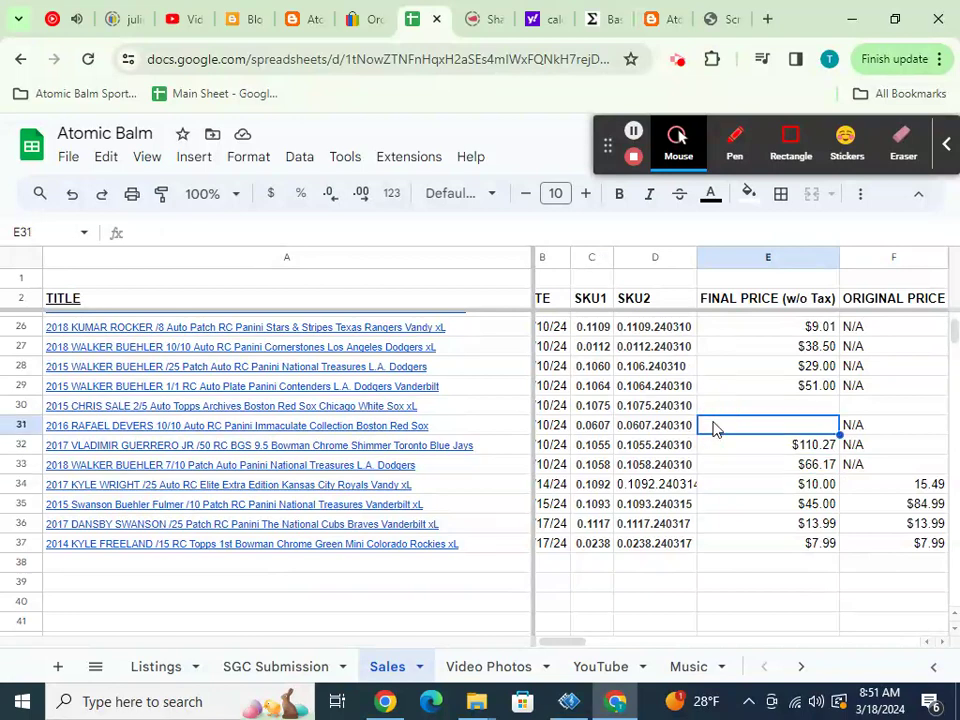
type("$36.69")
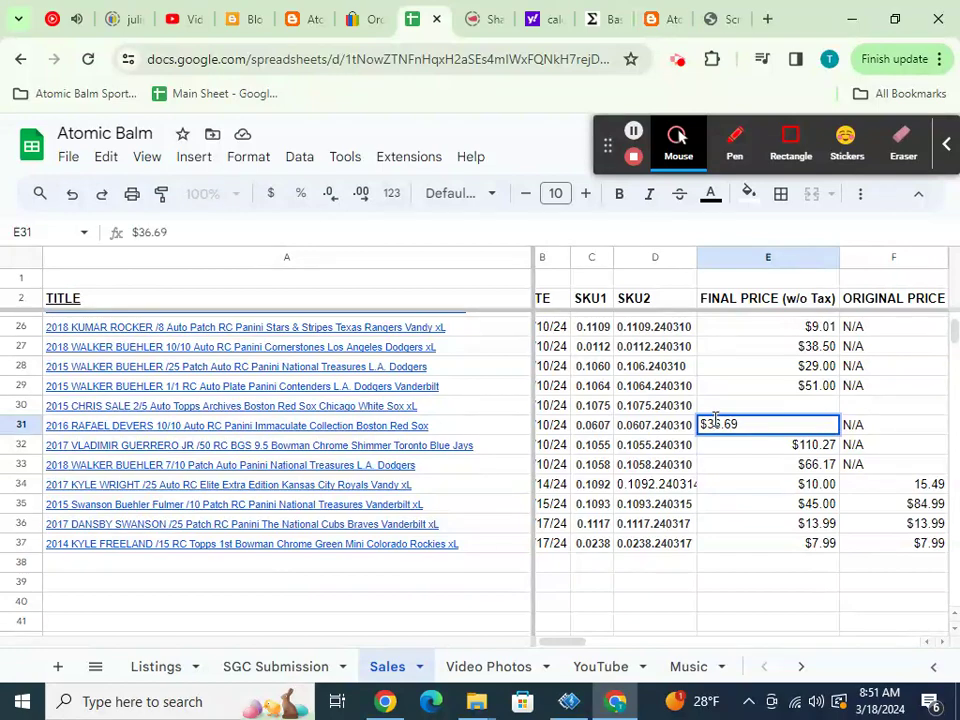
left_click(714, 405)
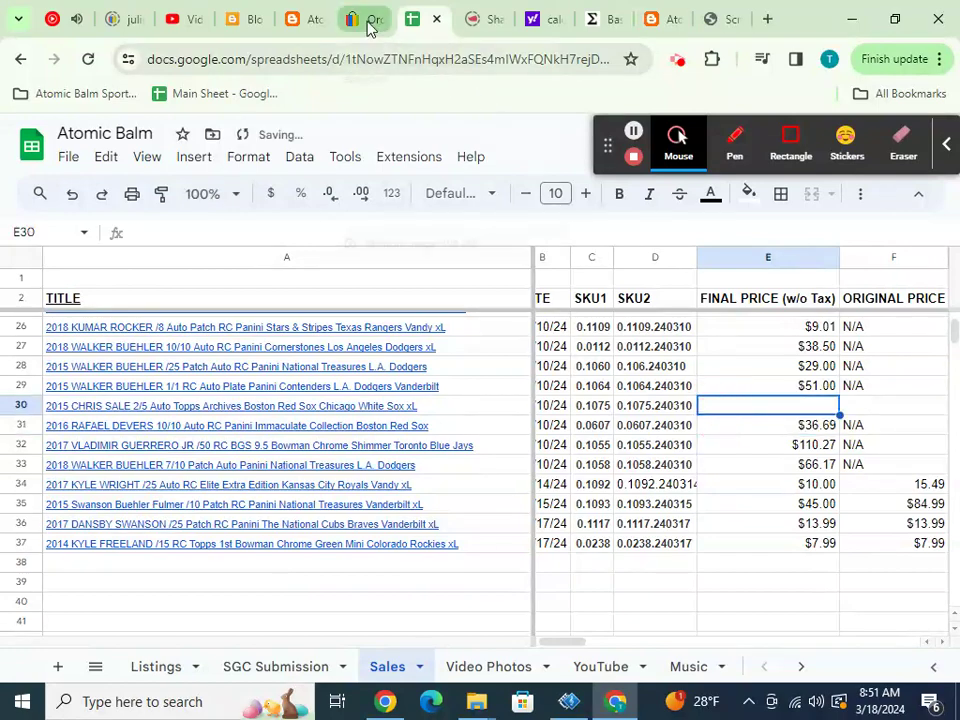
- Look up the 2015 Chris Sale 2/5 Topps Archives order on eBay and enter its $30.00 subtotal as the final price in Sales
left_click(367, 19)
scroll(615, 306, "up", 3)
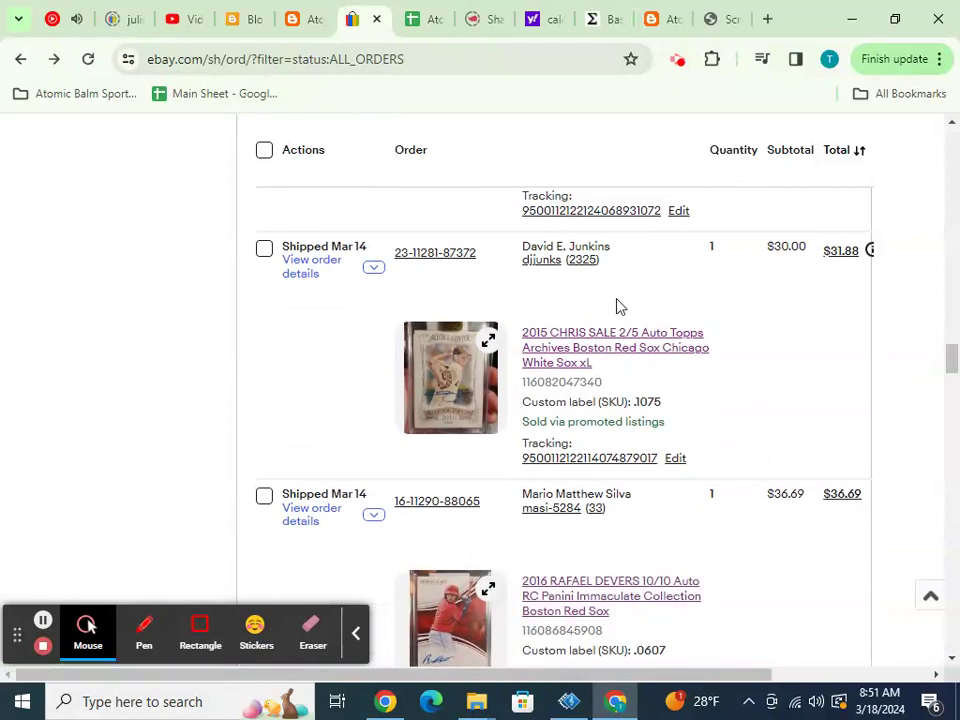
left_click(428, 22)
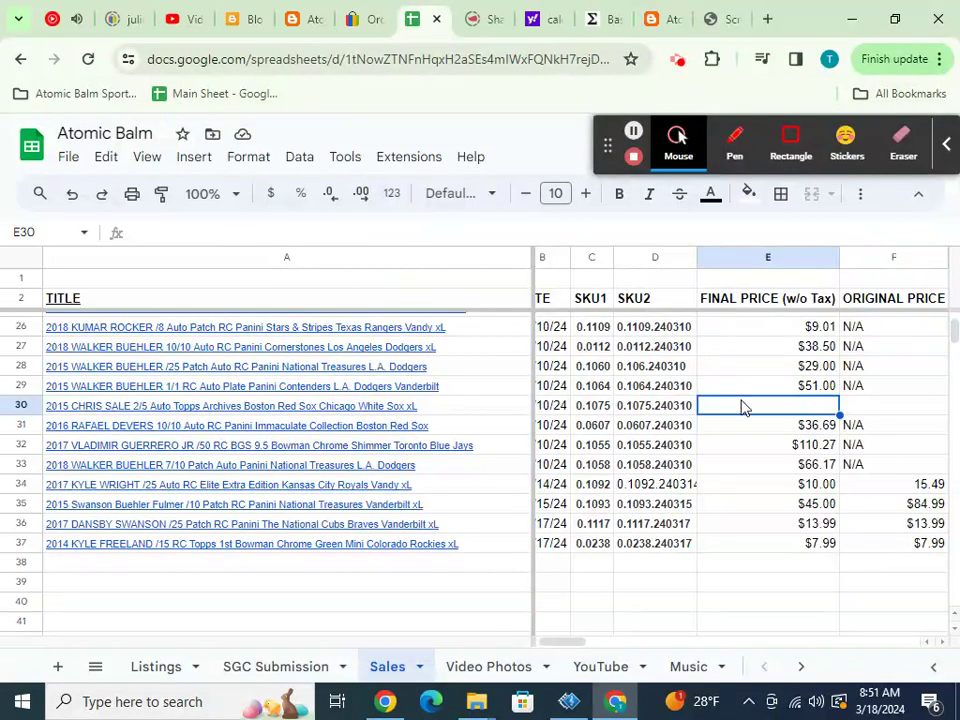
type("#")
key("BackSpace")
type("$30.00")
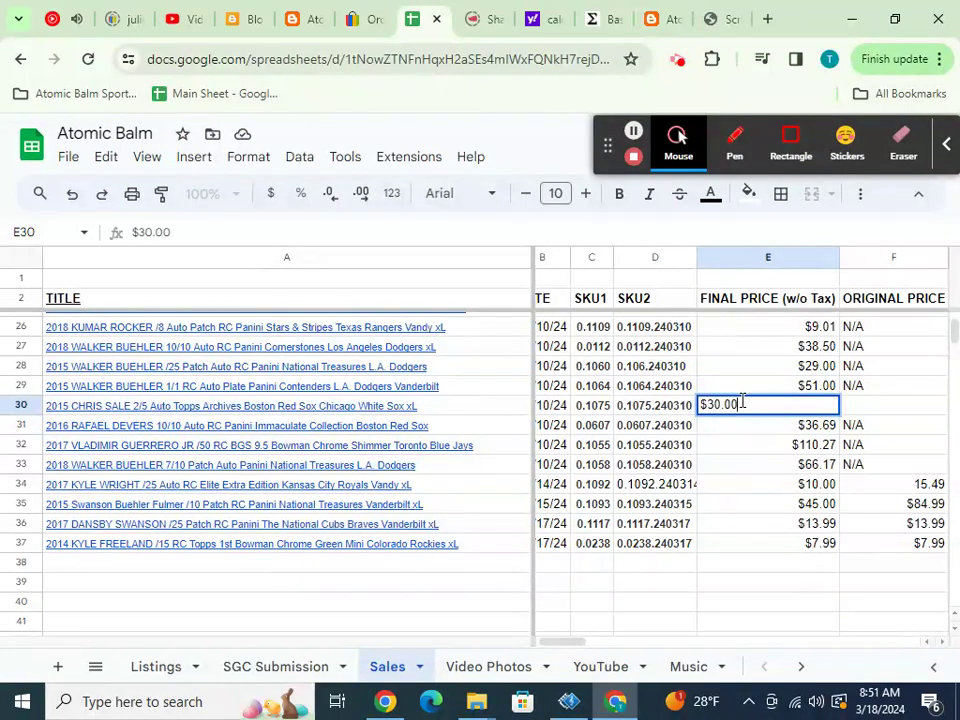
key("Return")
- Enter $69.00 as the final price of the 2019 Vladimir Guerrero Jr /25 PSA 10 Bowman Chrome card in the Sales spreadsheet
scroll(743, 406, "up", 3)
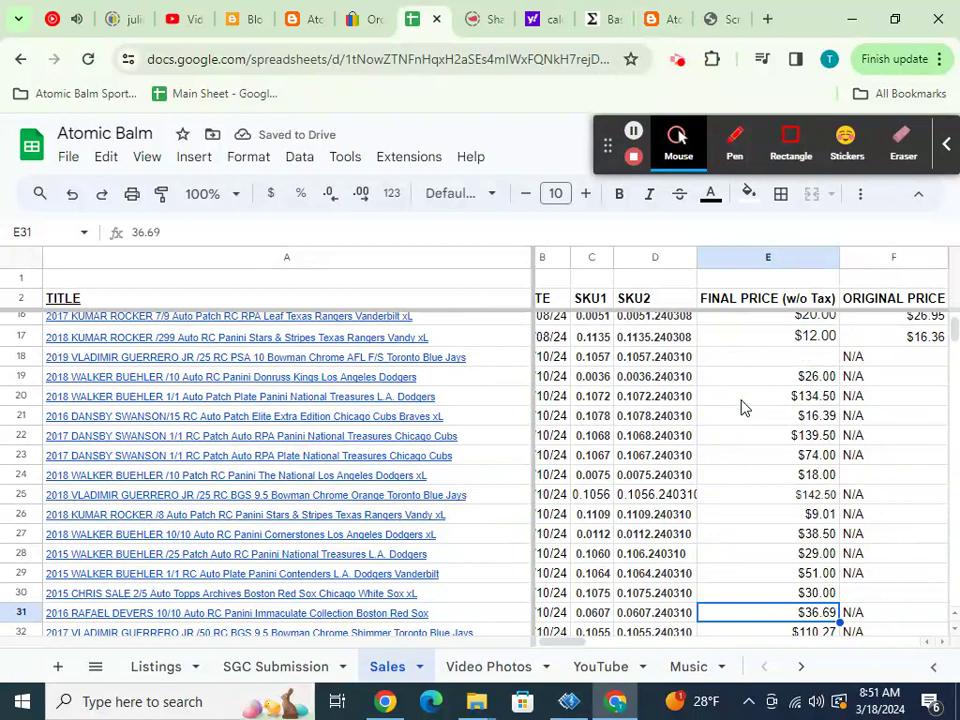
left_click(743, 360)
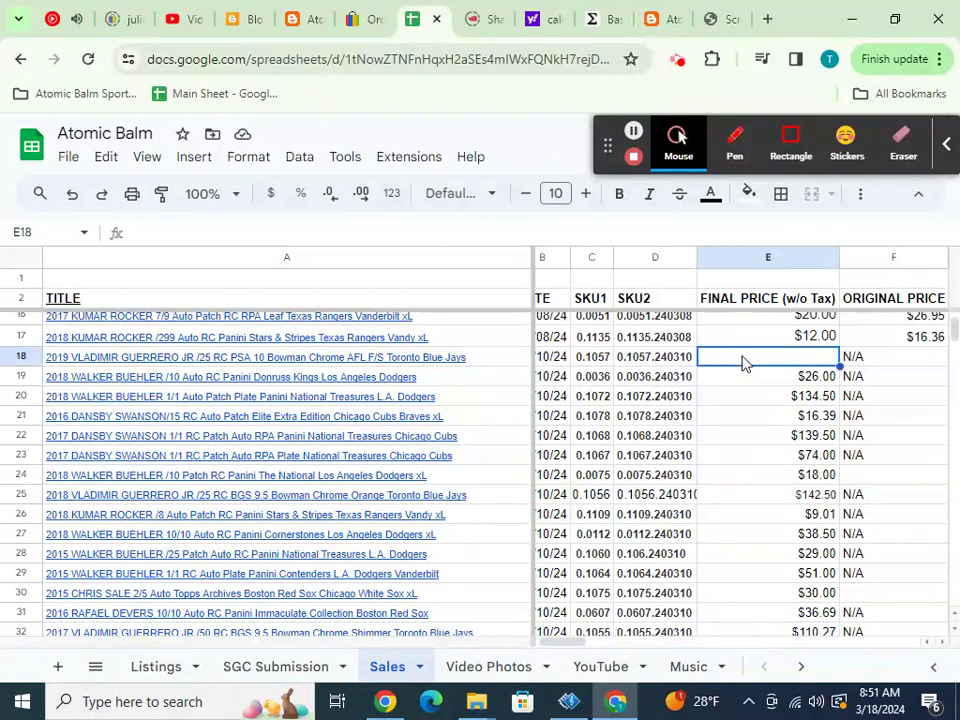
type("$")
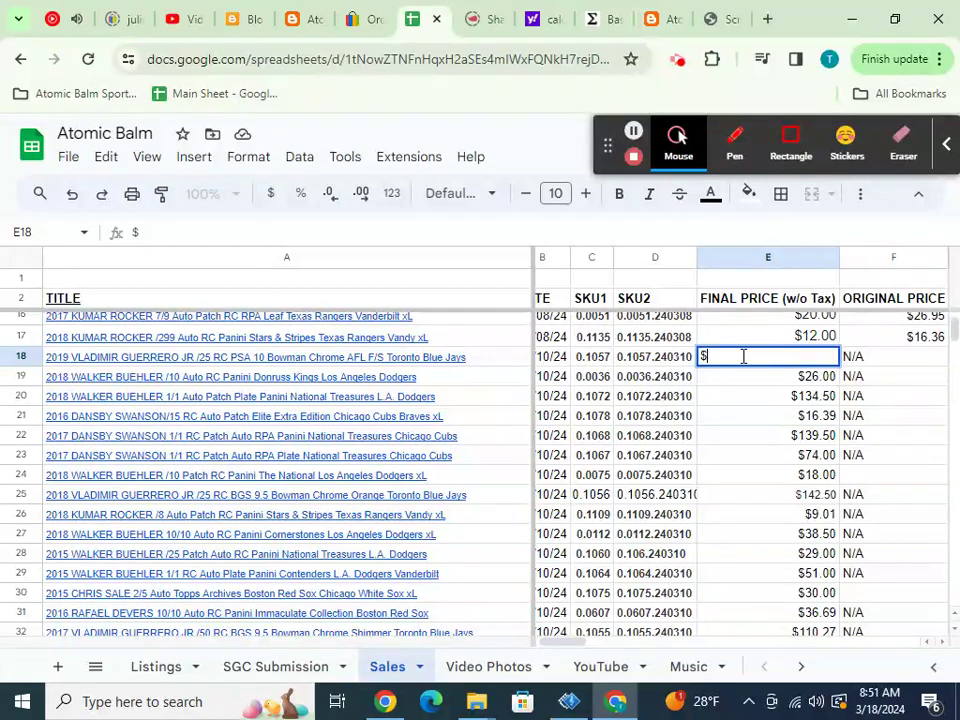
type("69.00")
key("Return")
- Find the 2018 Walker Buehler 1/99 Jumbo Patch order on eBay and open its listing in a new tab to check the listed price
scroll(743, 363, "up", 5)
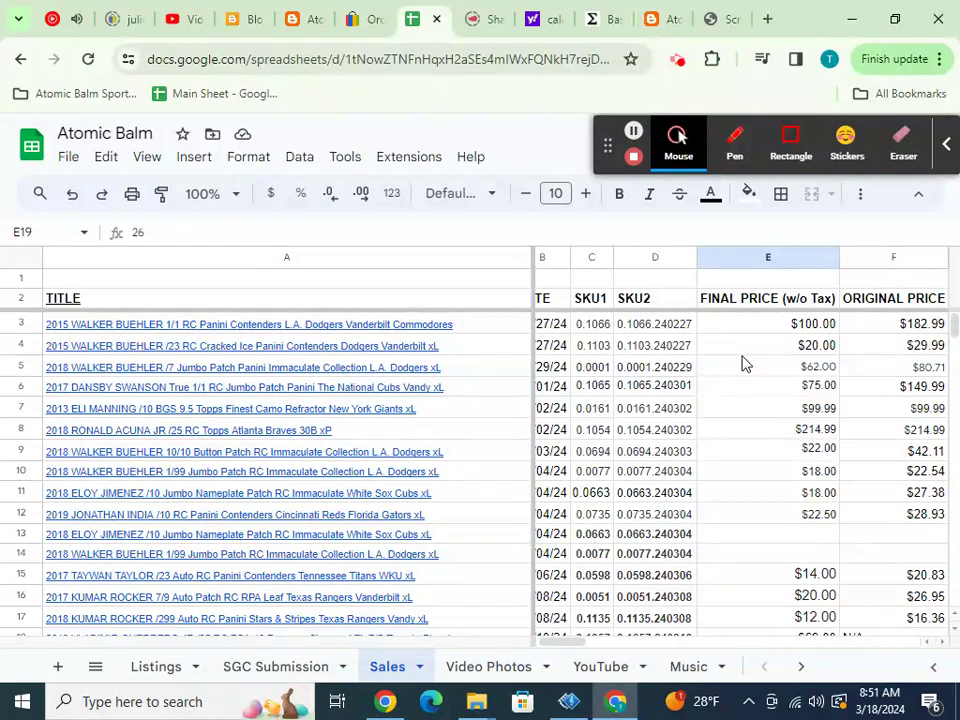
left_click(360, 22)
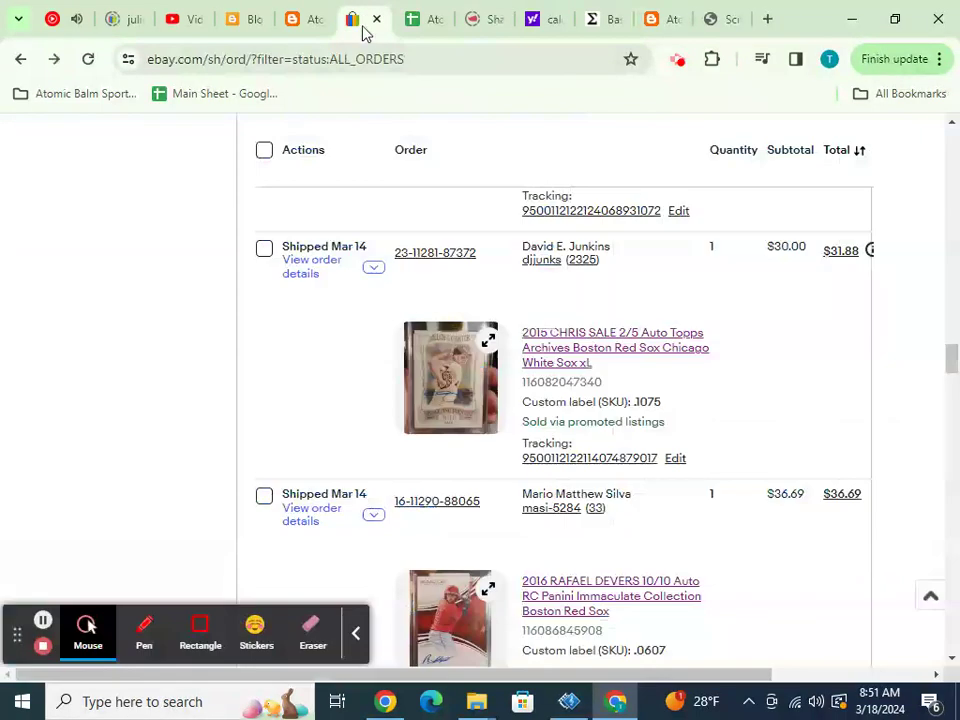
scroll(540, 360, "up", 4)
scroll(538, 358, "up", 12)
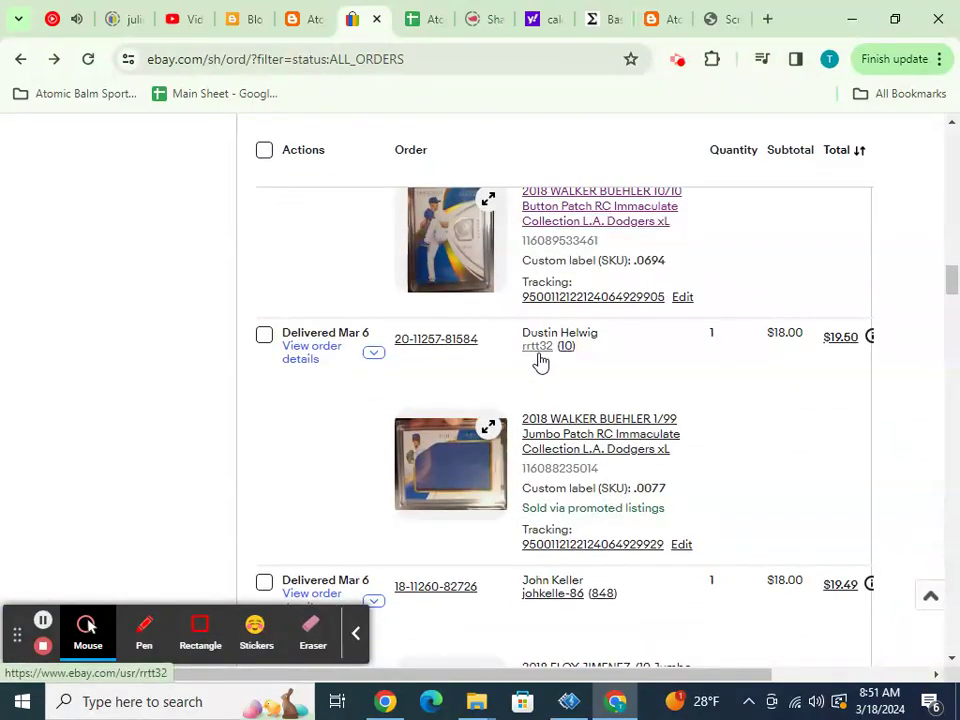
right_click(554, 420)
left_click(602, 214)
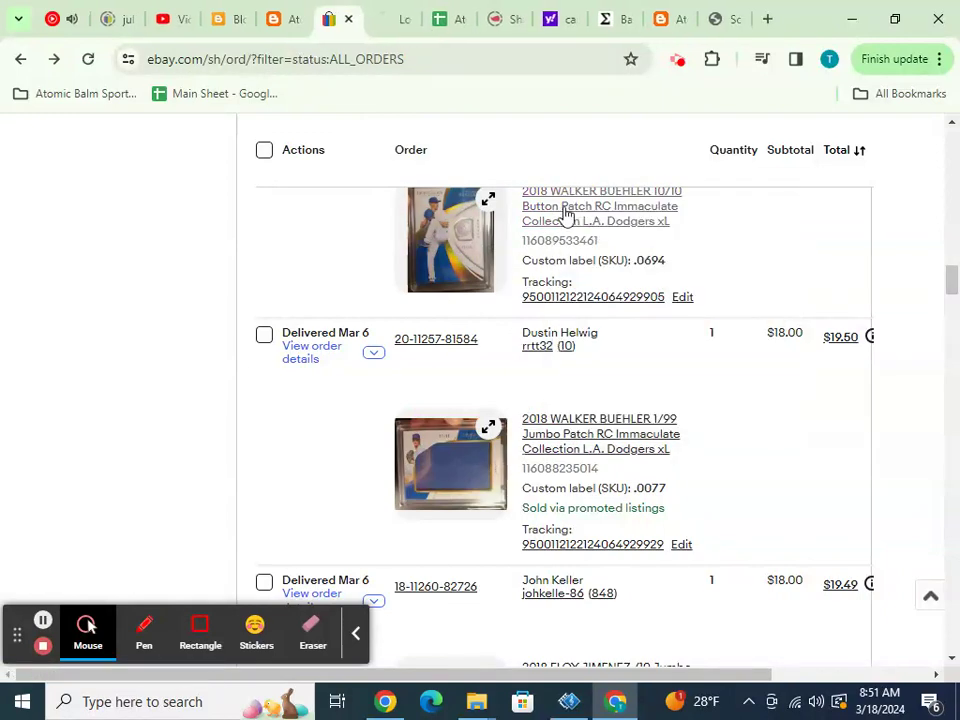
left_click(395, 34)
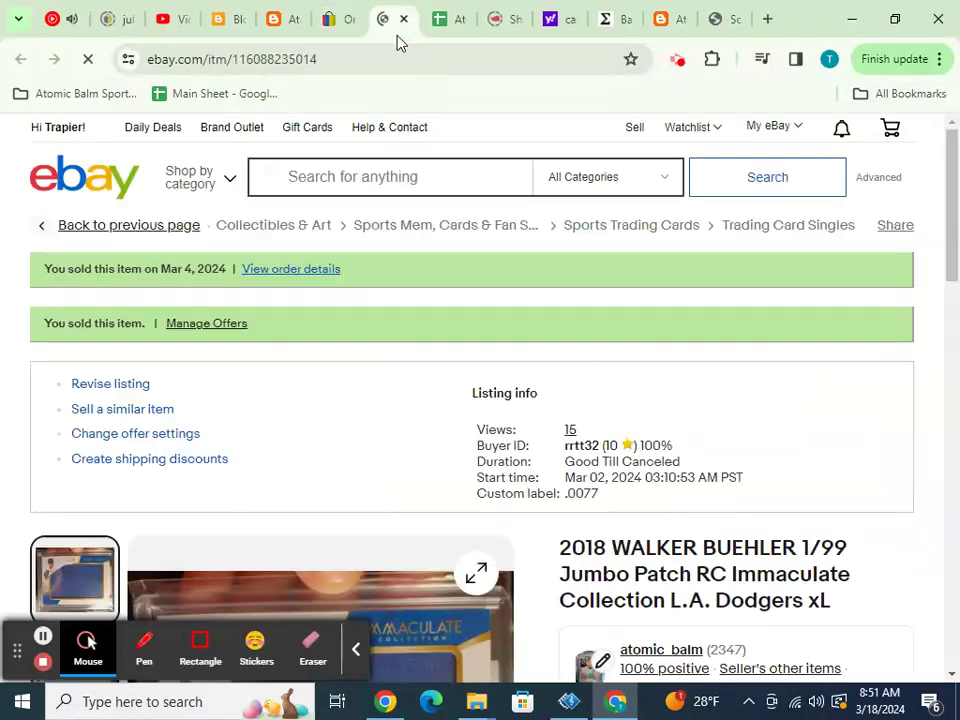
scroll(540, 424, "down", 3)
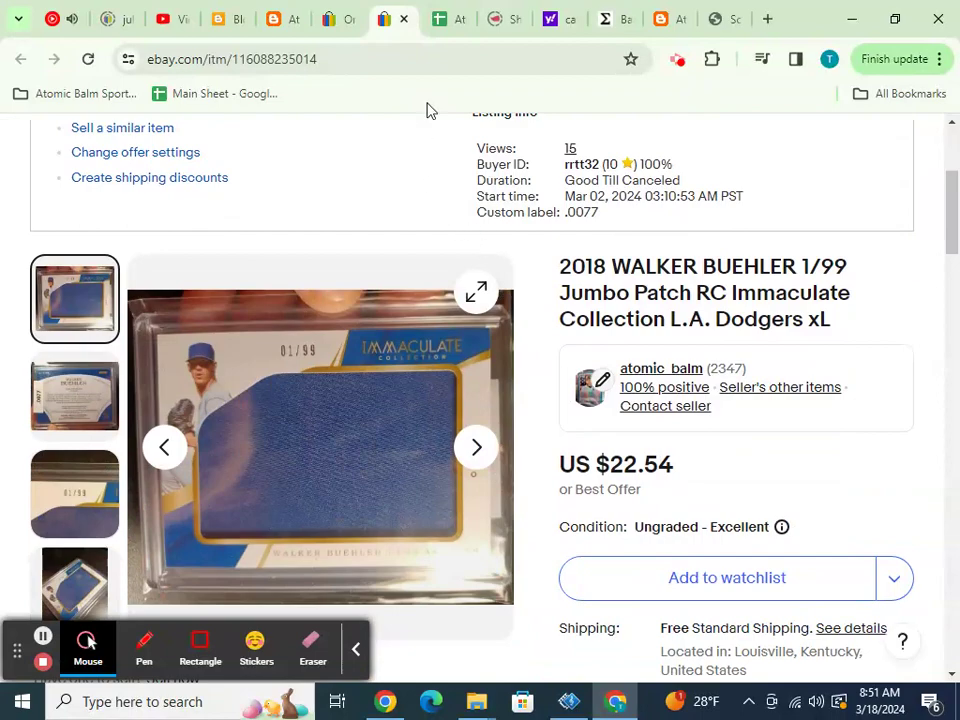
- Enter $22.54 as original price and $18.00 as final price for the 2018 Walker Buehler 1/99 Jumbo Patch card in Sales row 14
left_click(448, 22)
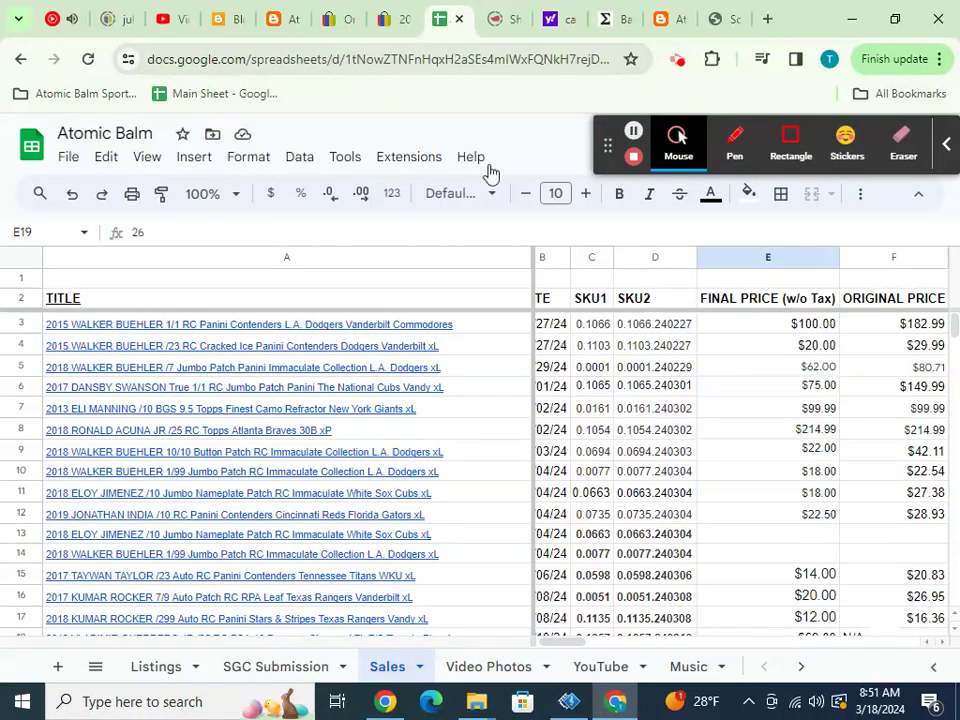
left_click(867, 538)
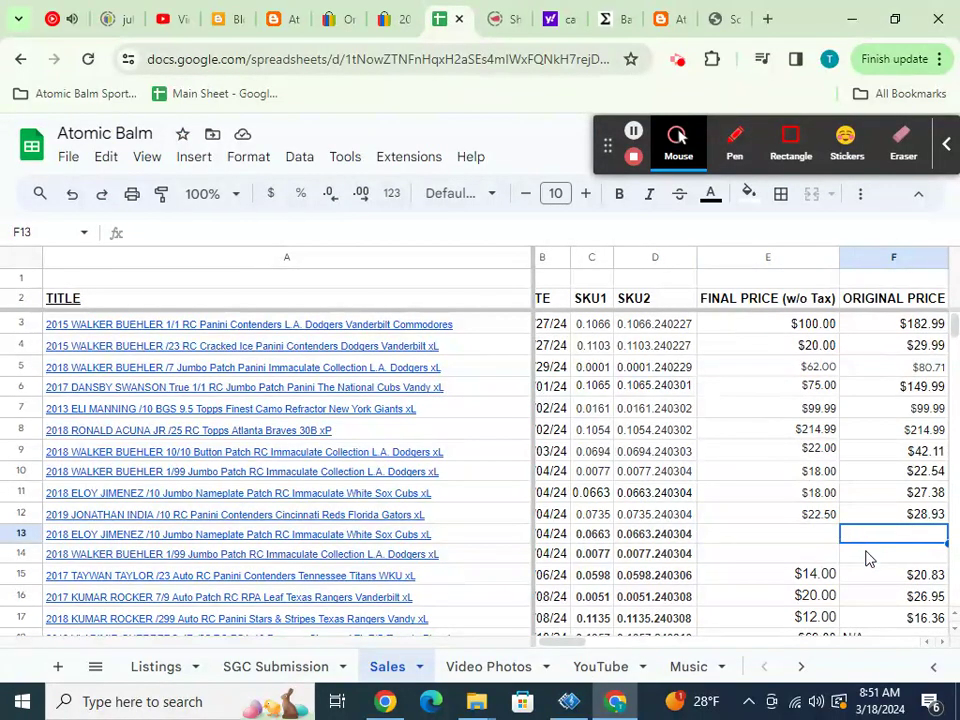
left_click(868, 558)
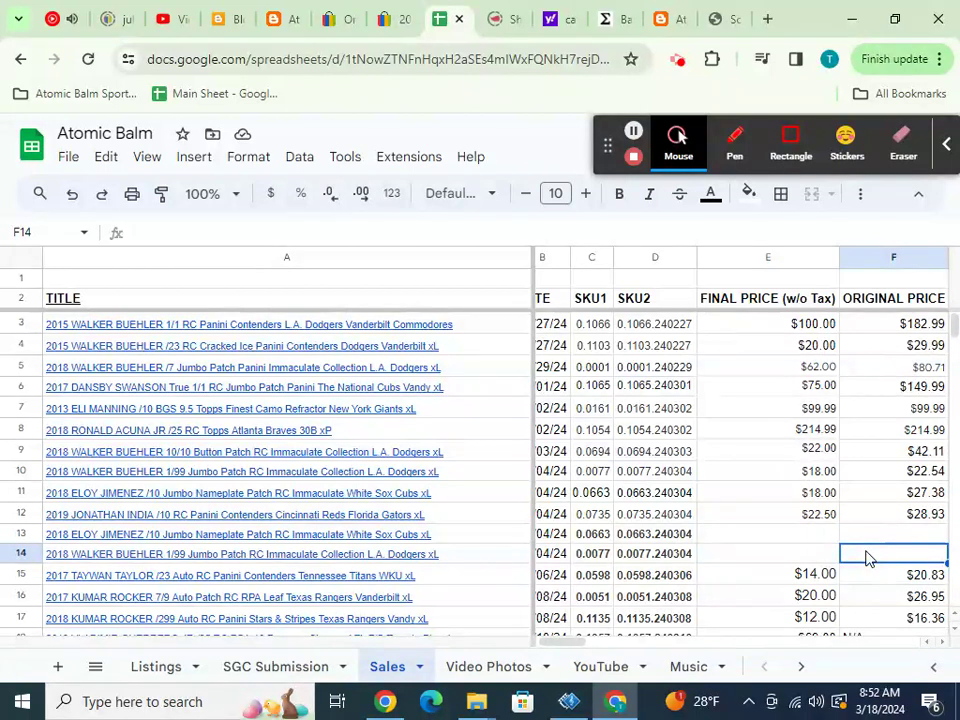
type("$22.50")
key("BackSpace")
type("4")
key("Return")
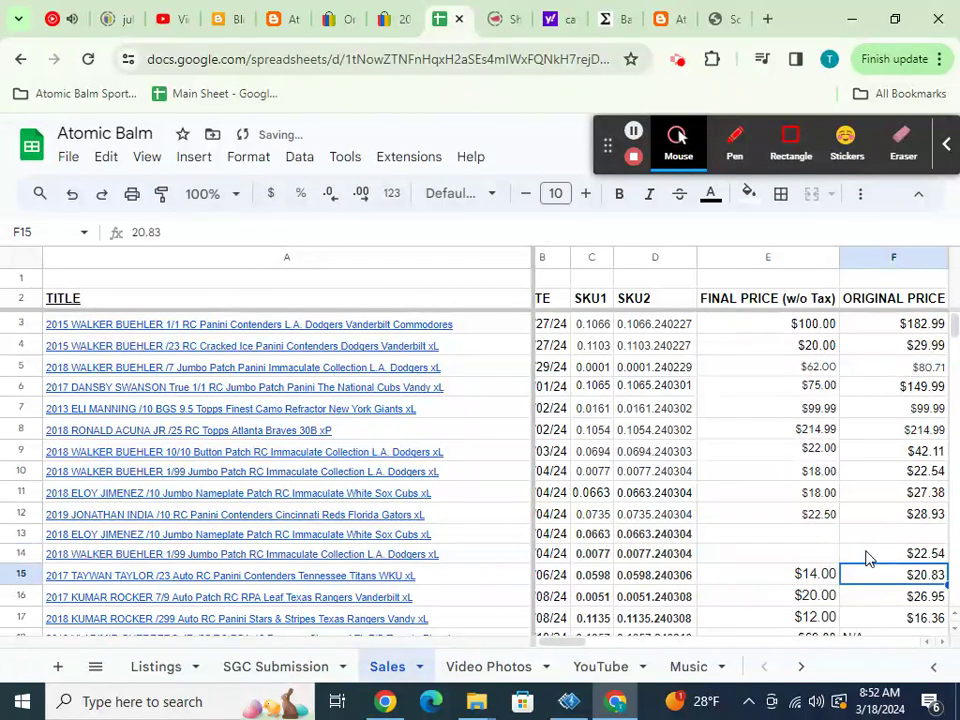
left_click(816, 557)
type("$1")
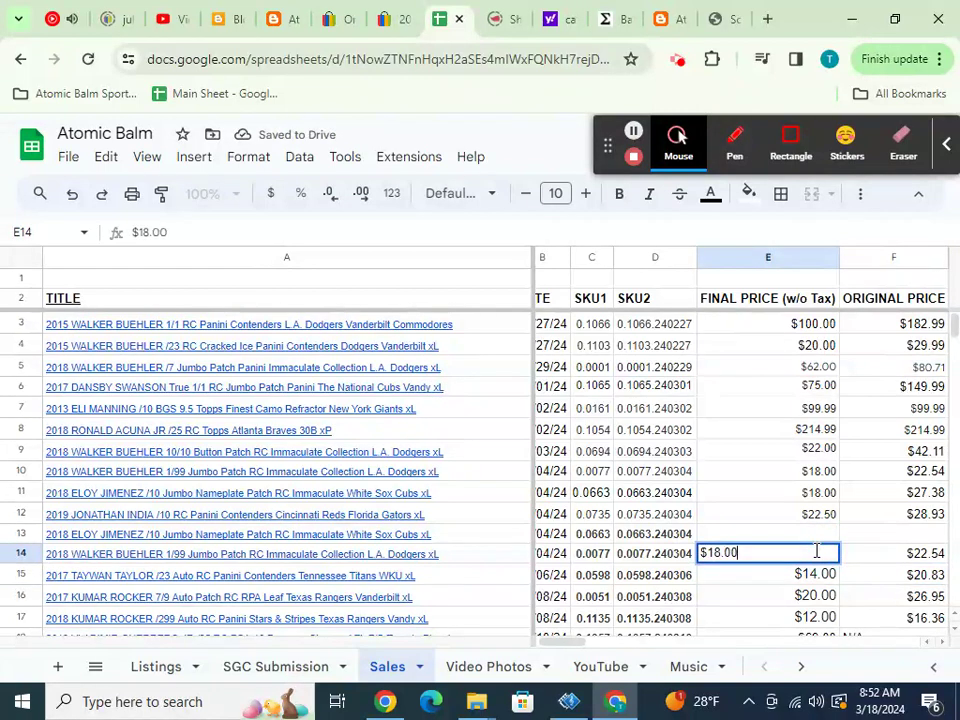
type("8.00")
key("Up")
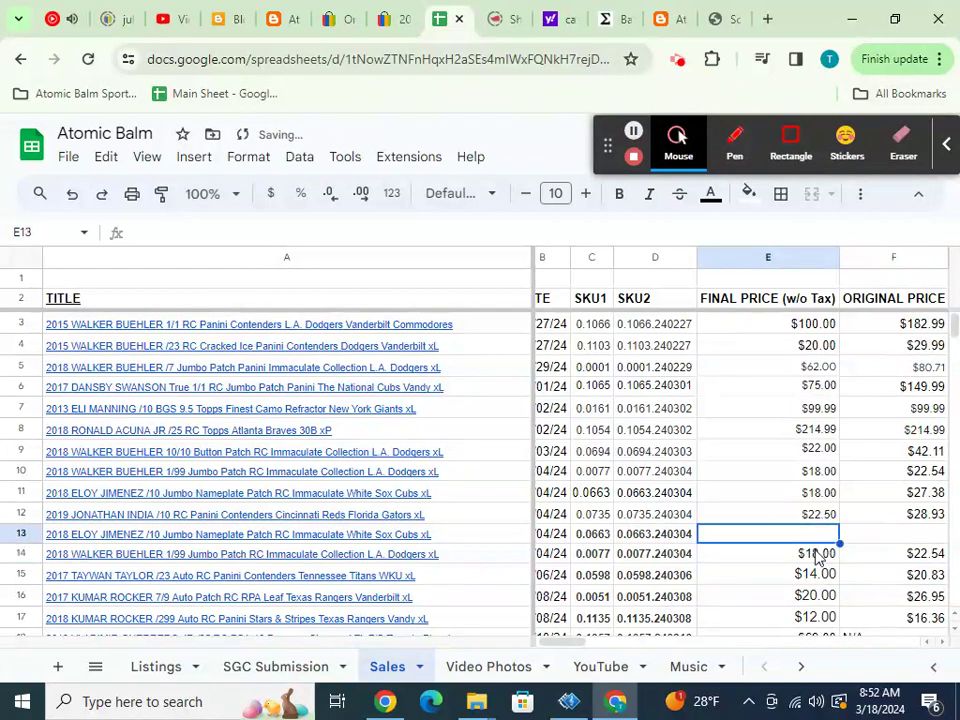
- Close the Buehler listing and open the 2018 Eloy Jimenez /10 Jumbo Nameplate Patch listing from the eBay orders to check its listed price
left_click(388, 28)
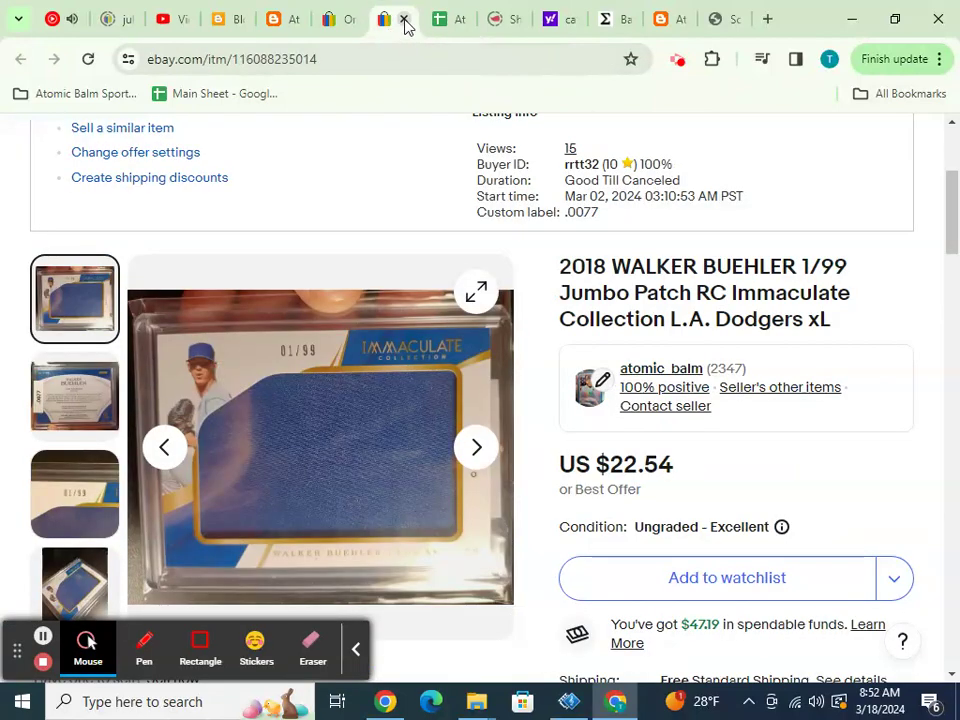
left_click(405, 23)
left_click(343, 20)
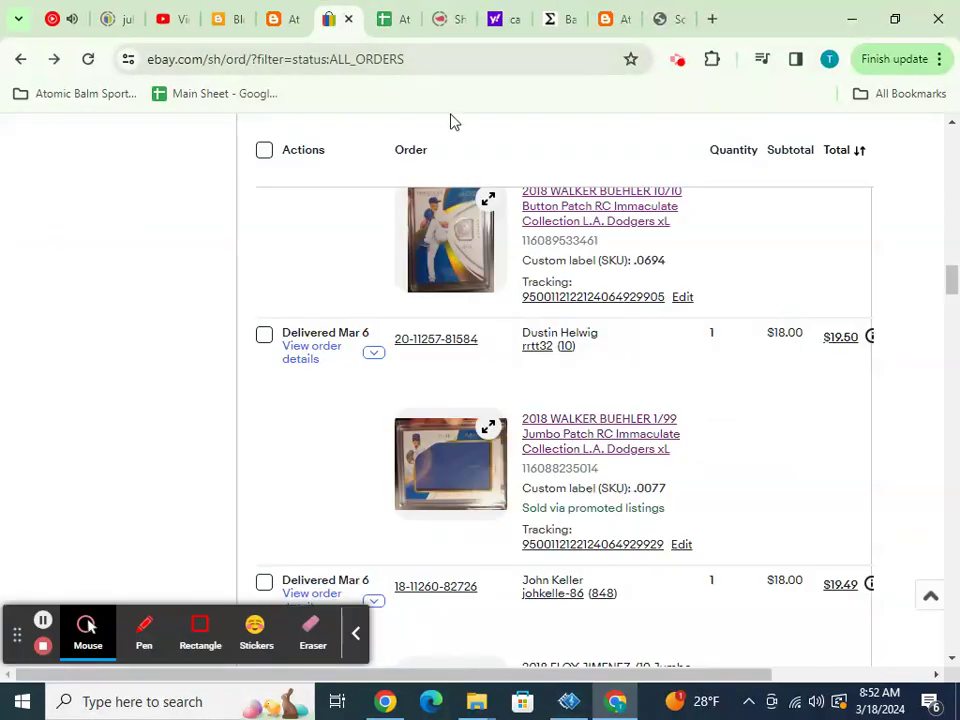
scroll(489, 155, "up", 2)
scroll(489, 157, "down", 6)
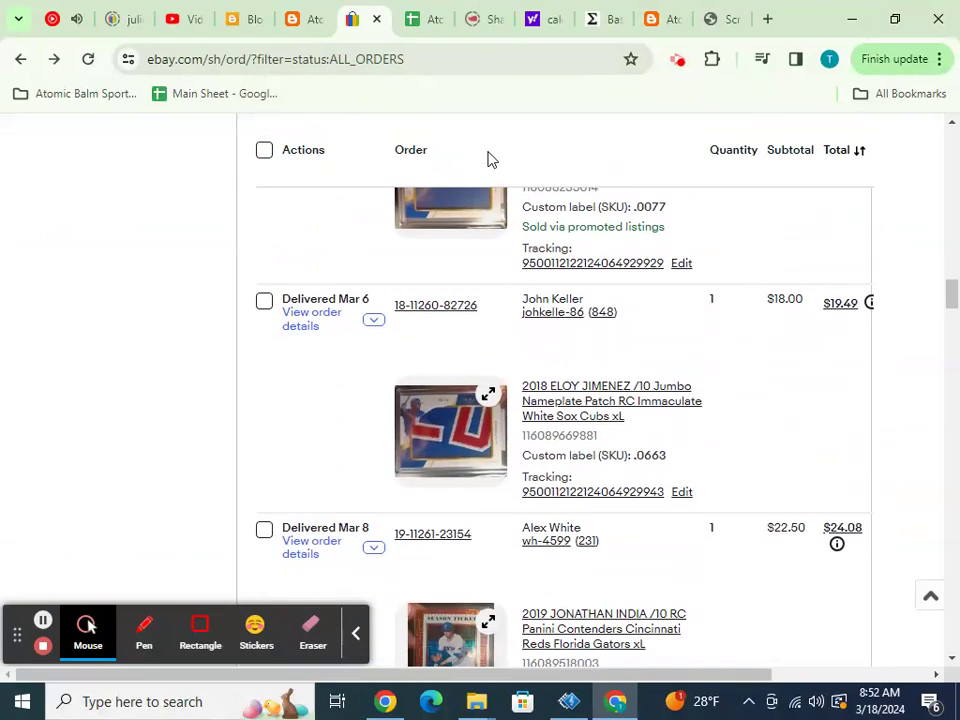
right_click(566, 419)
left_click(581, 437)
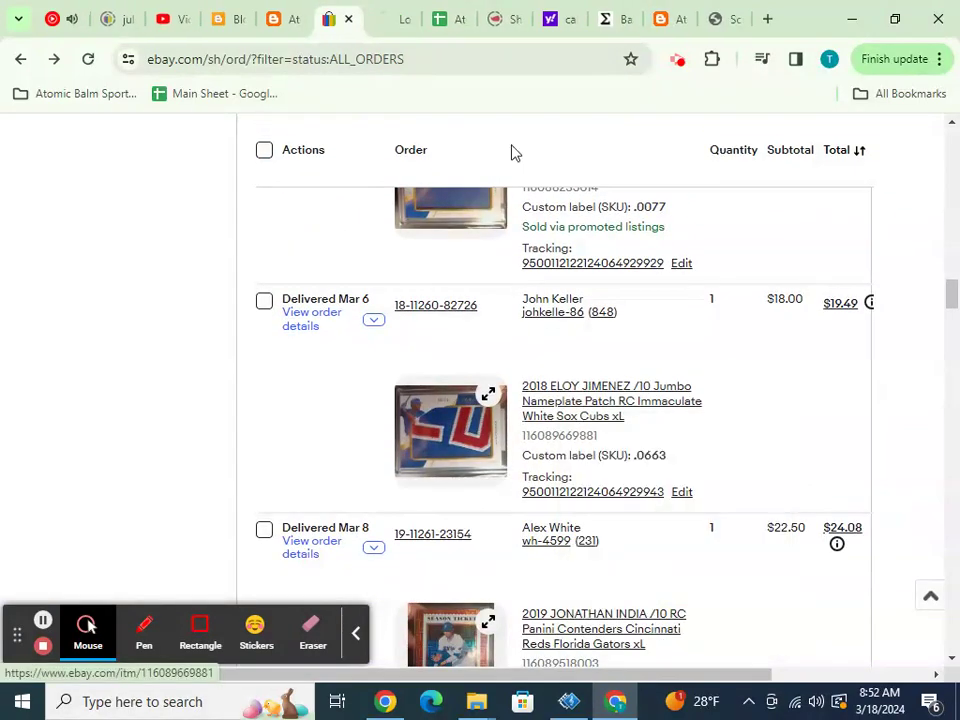
left_click(376, 18)
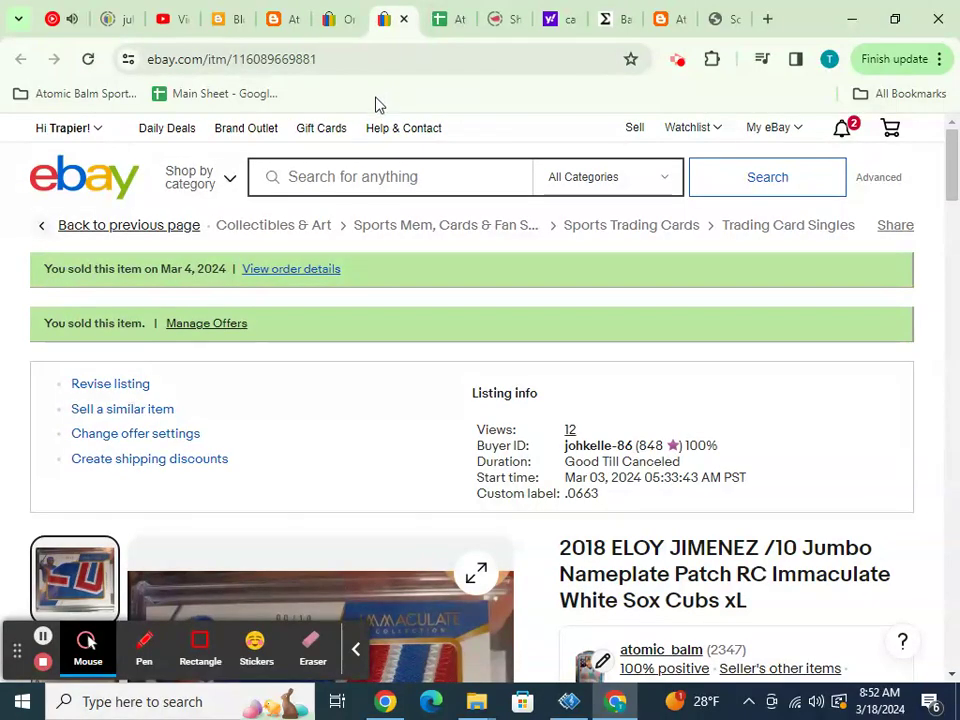
scroll(386, 135, "down", 3)
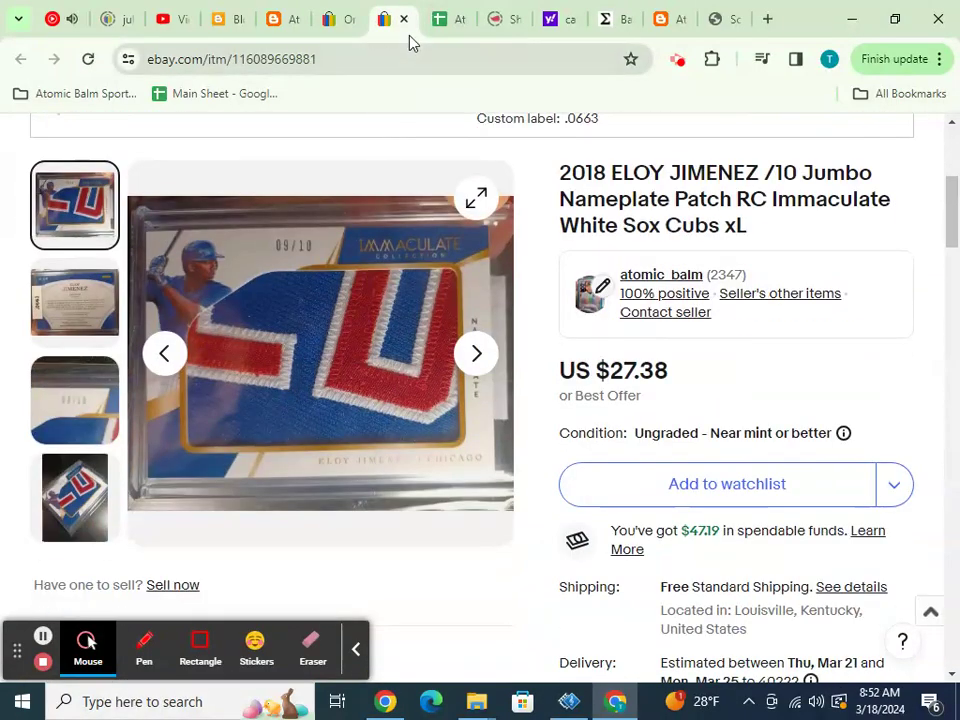
- Enter $27.38 as original price and $18.00 as final price for the 2018 Eloy Jimenez /10 Jumbo Nameplate Patch card in Sales row 13
left_click(430, 22)
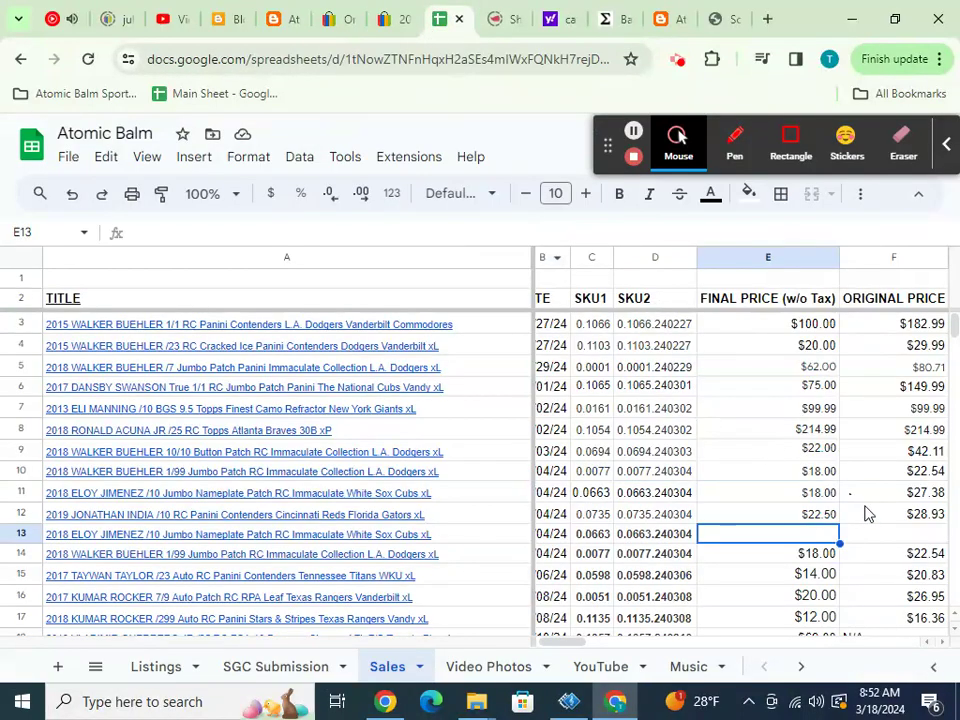
left_click(876, 534)
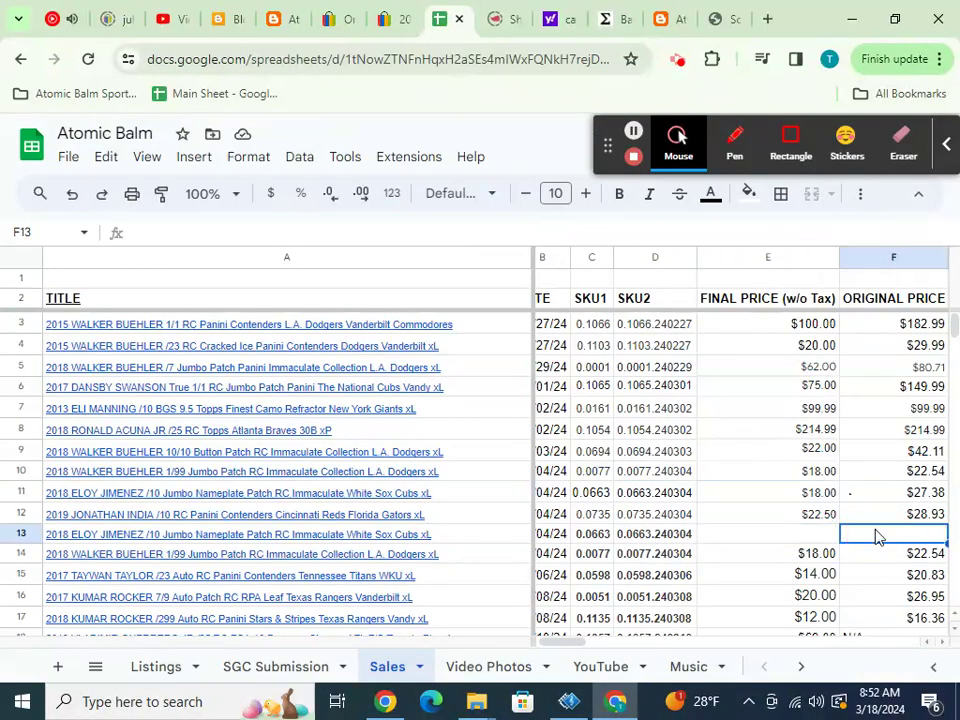
type("$27.3")
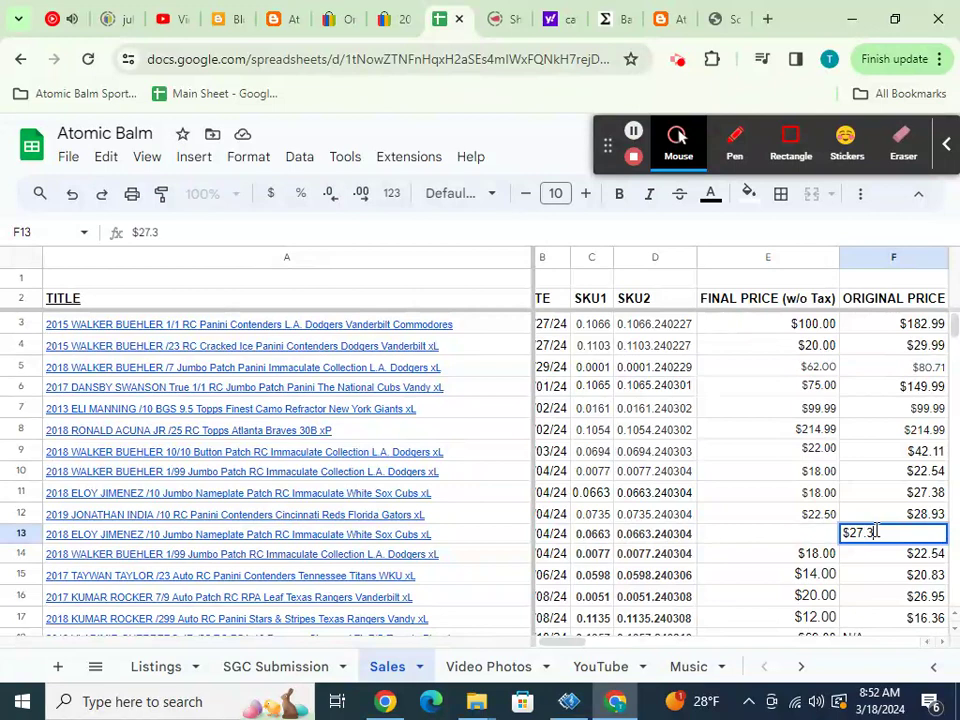
type("8")
key("Return")
key("Up")
key("Left")
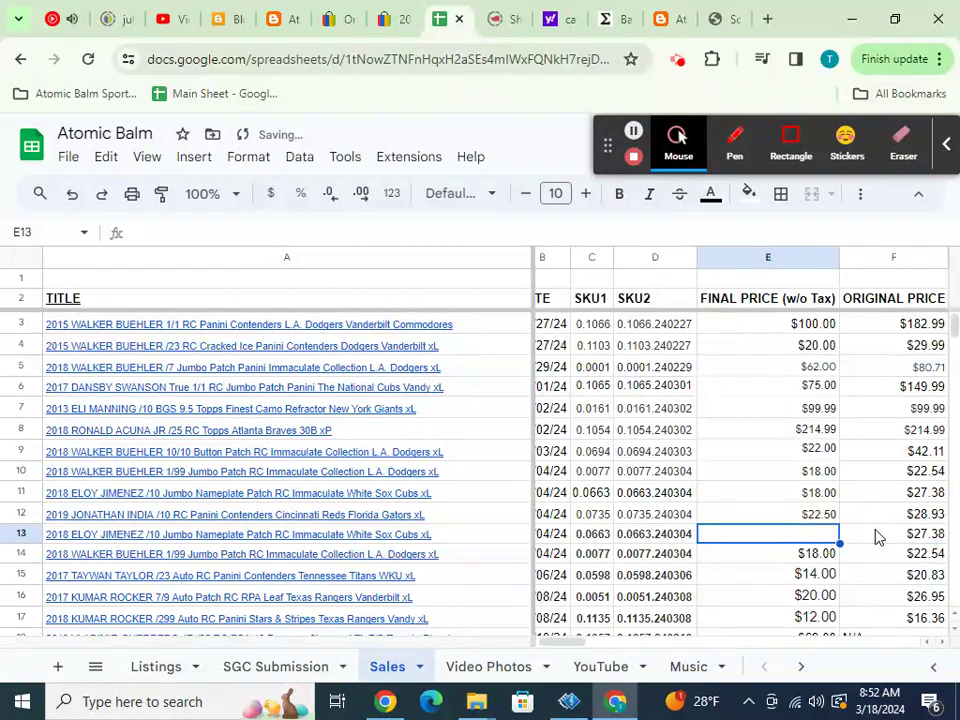
type("$18.00")
key("Return")
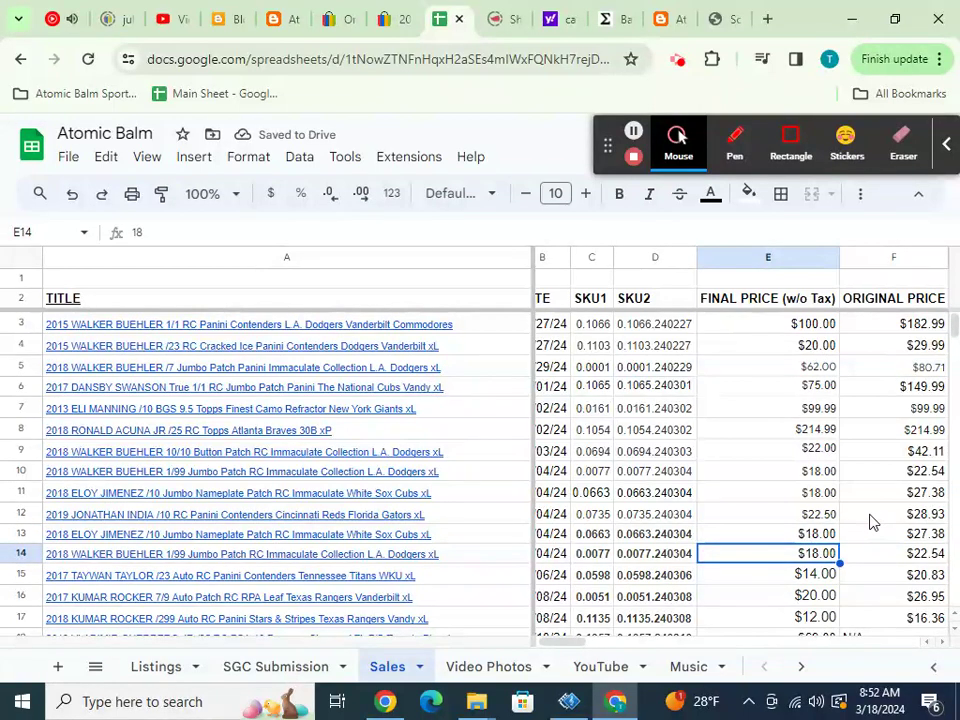
- Fill the $0.00 shipping value from row 12 down through row 37 in the Sales spreadsheet
scroll(872, 528, "down", 5)
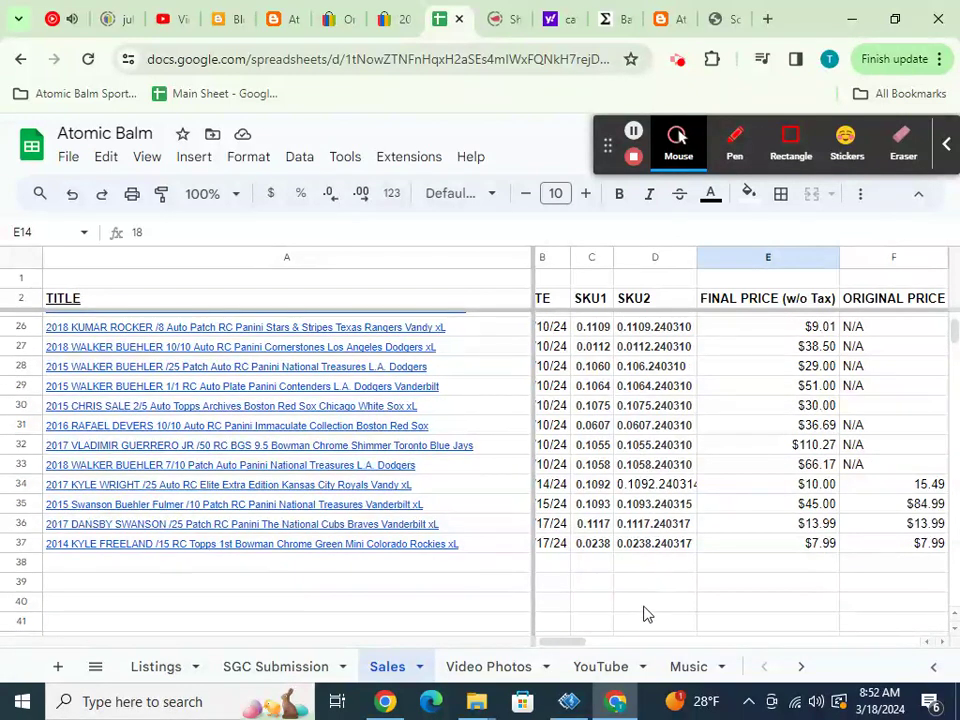
left_click(643, 641)
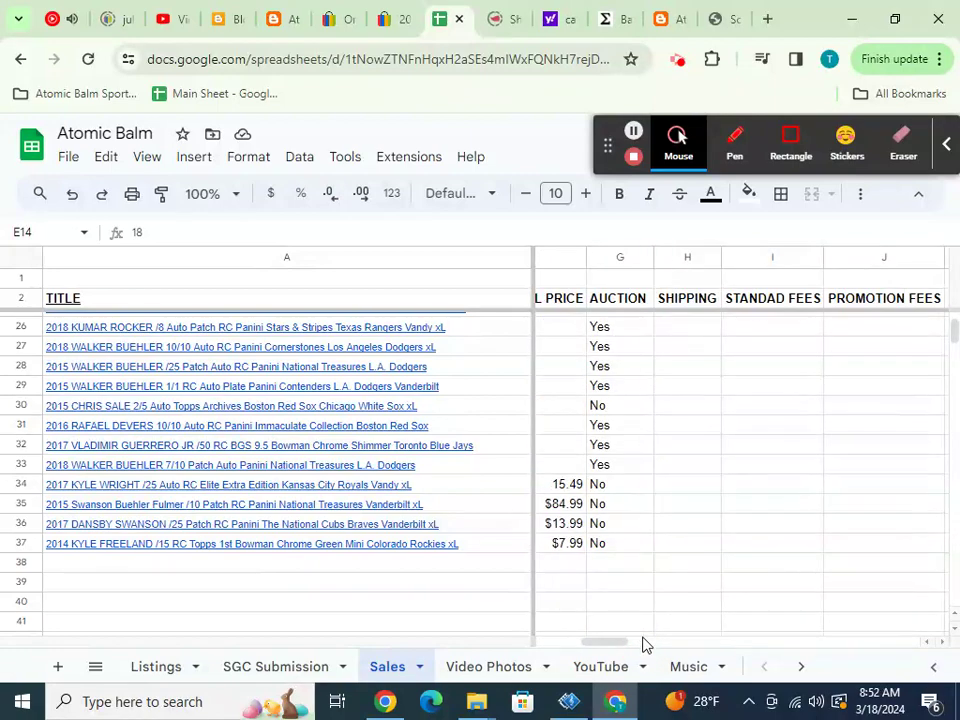
scroll(660, 590, "up", 8)
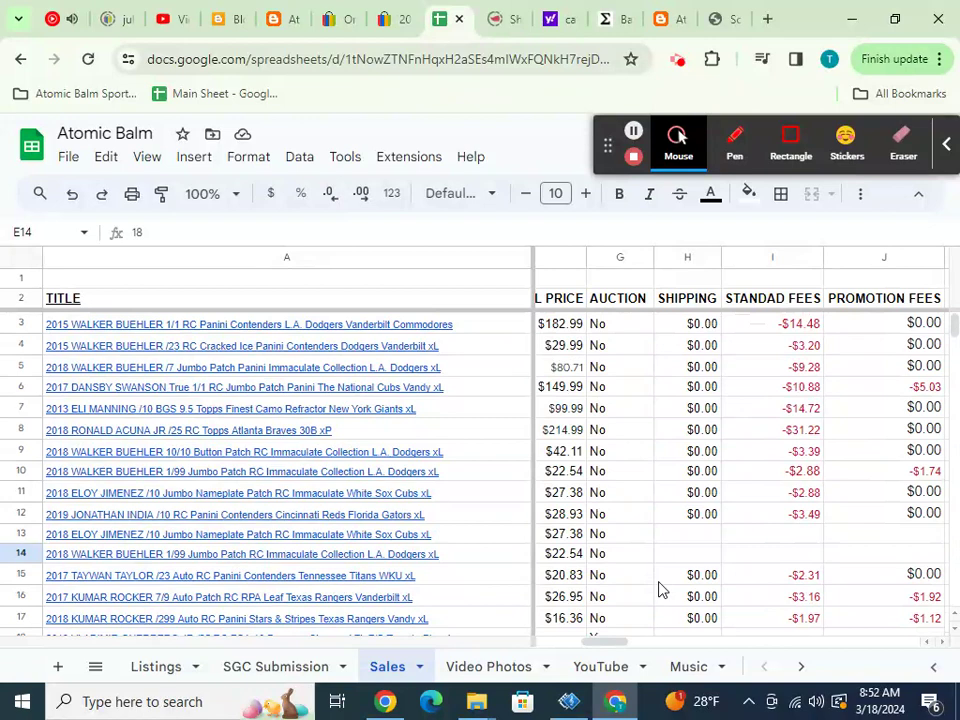
left_click(693, 519)
left_click_drag(720, 523, 727, 557)
scroll(723, 557, "down", 2)
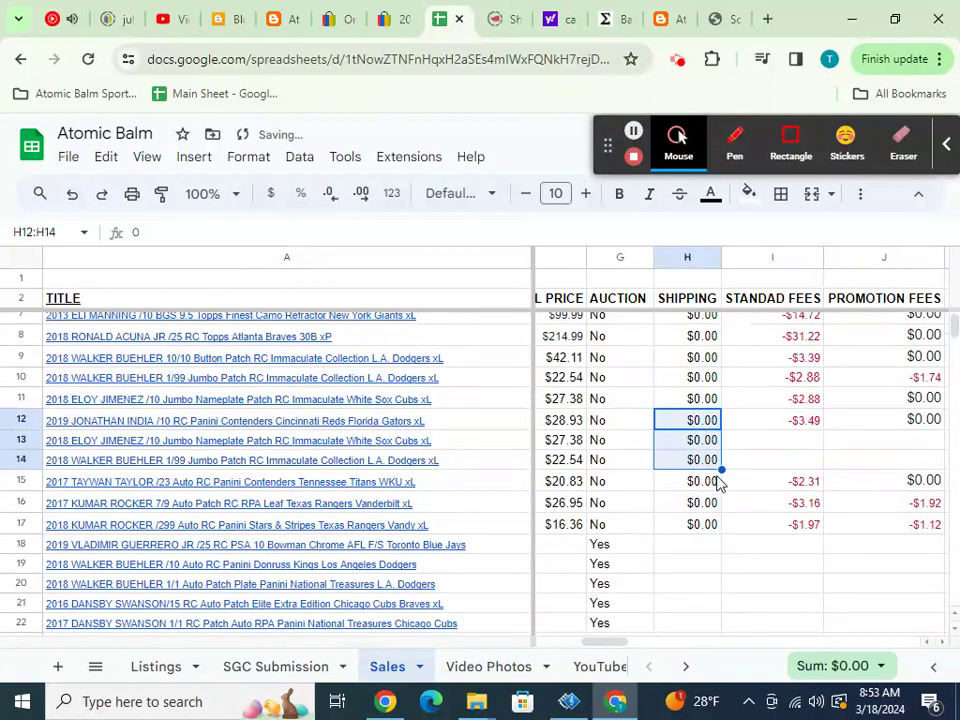
left_click_drag(721, 468, 698, 595)
- Check the original price column in the Sales spreadsheet for blank cells and close the 2018 Eloy Jimenez eBay listing
left_click_drag(597, 642, 566, 650)
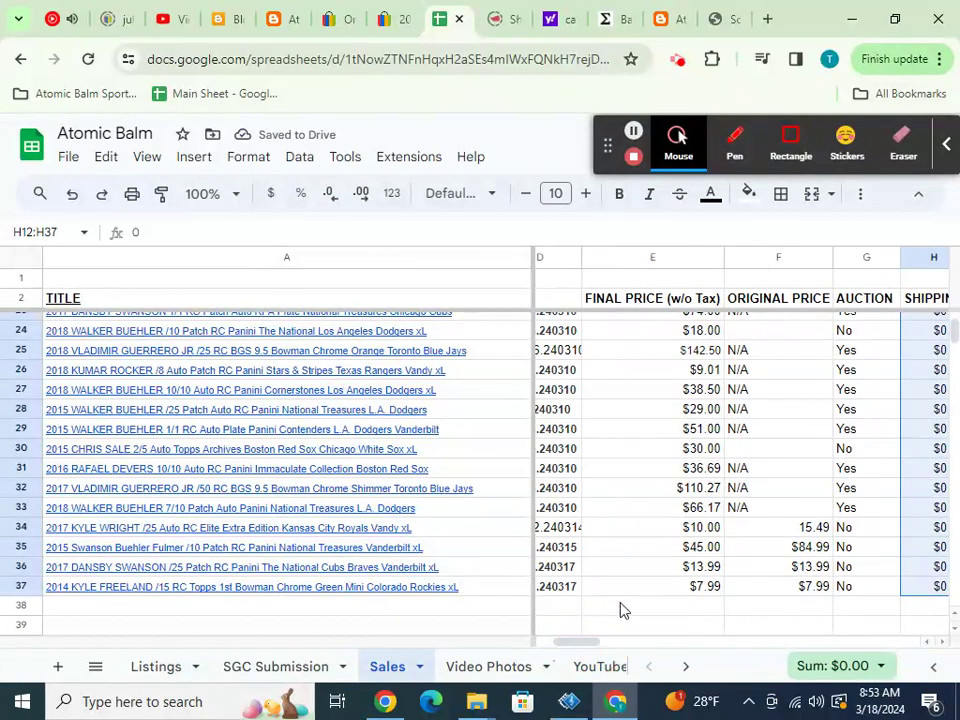
scroll(620, 610, "up", 2)
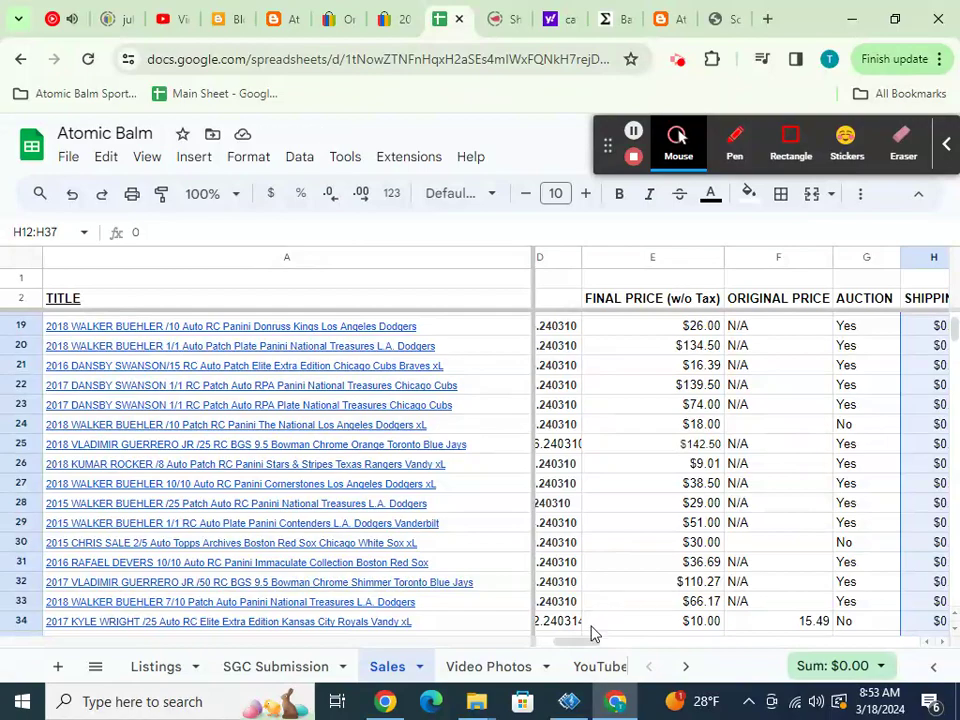
left_click(384, 22)
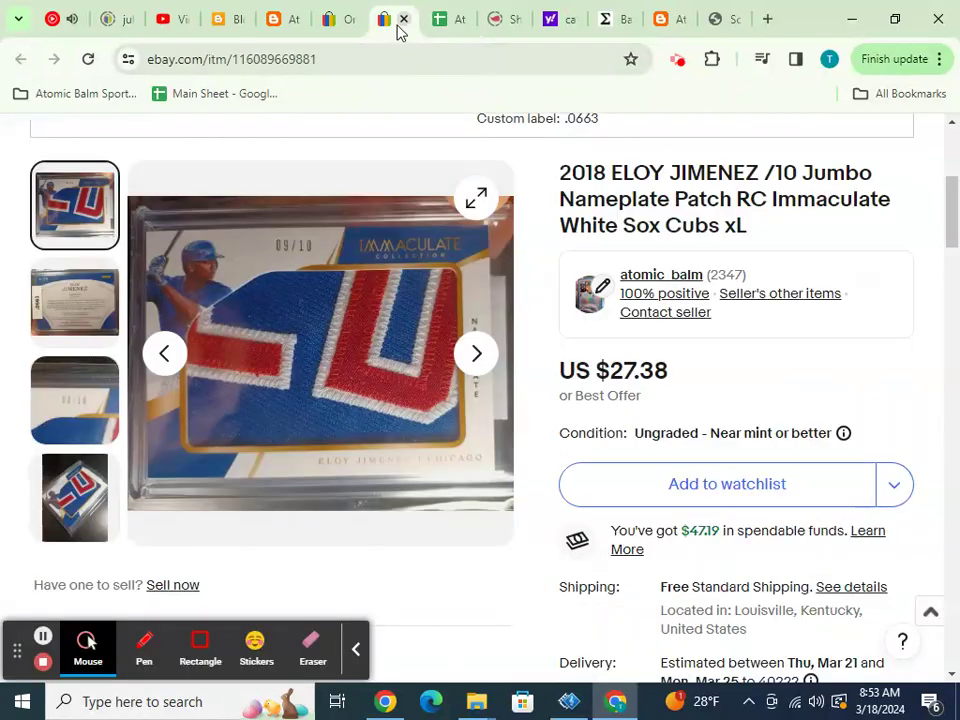
left_click(401, 20)
left_click(345, 24)
- Find the 2015 Chris Sale 2/5 Auto Topps Archives card in the eBay orders and open its listing to check the listed price
scroll(443, 257, "down", 8)
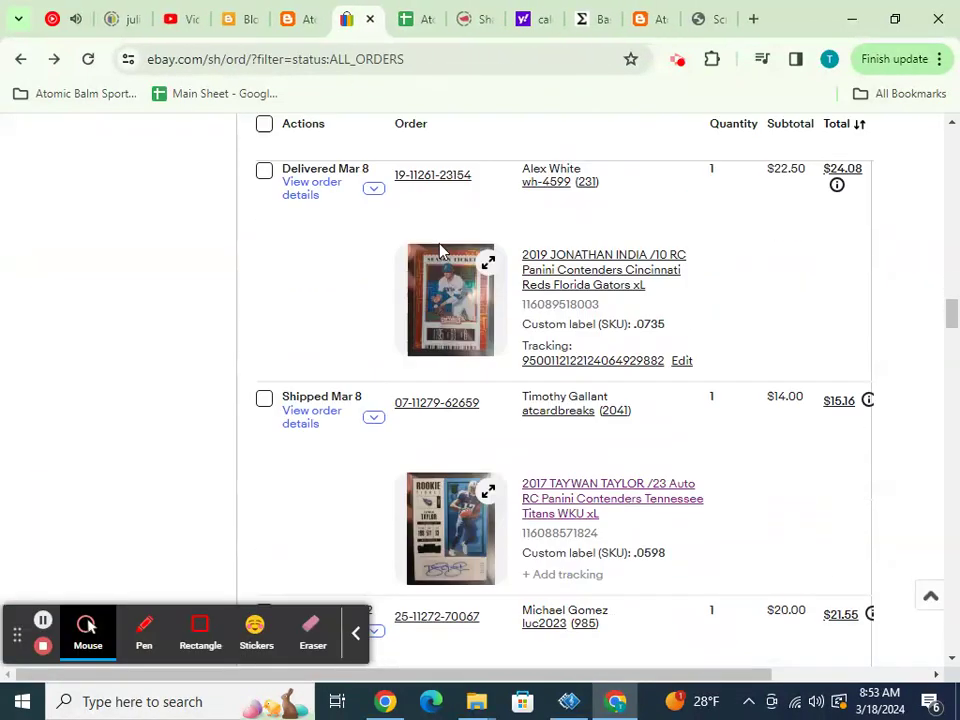
scroll(444, 258, "down", 10)
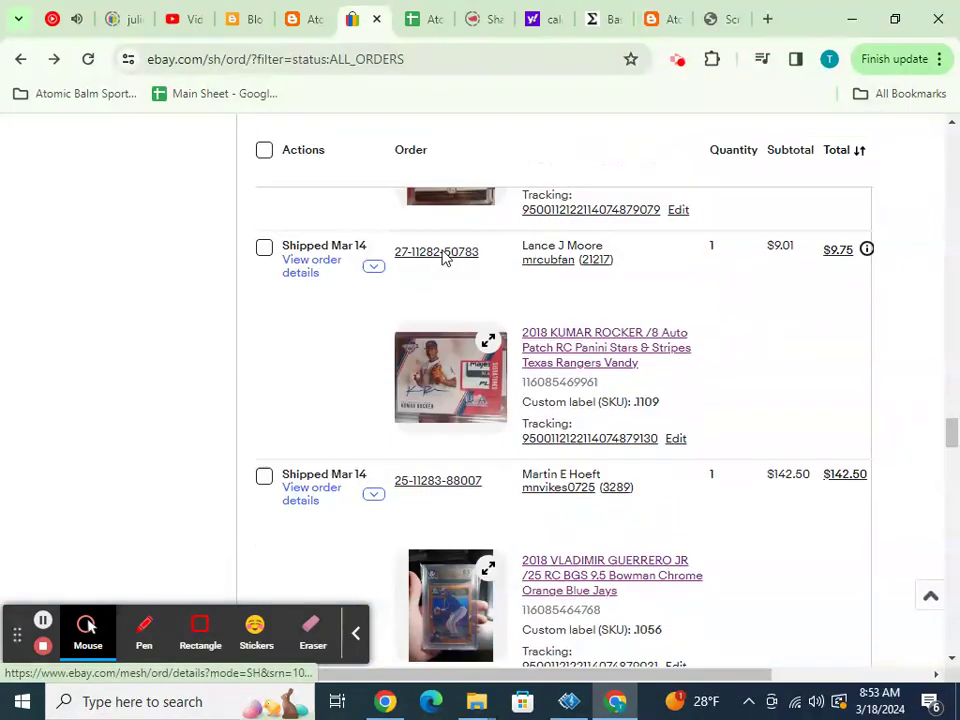
scroll(444, 258, "down", 8)
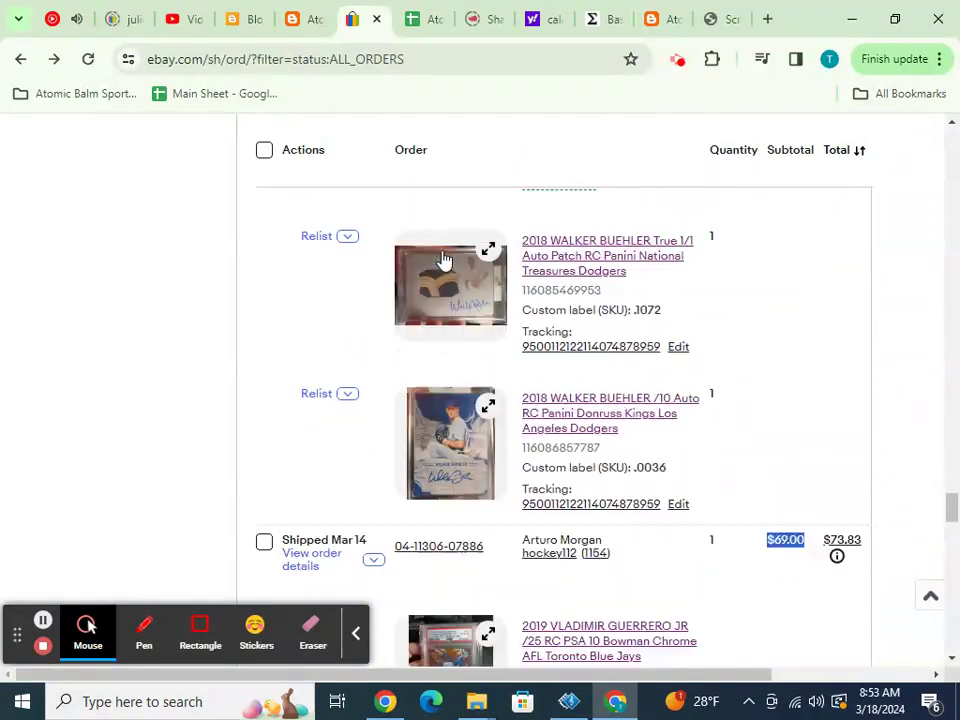
scroll(444, 258, "up", 8)
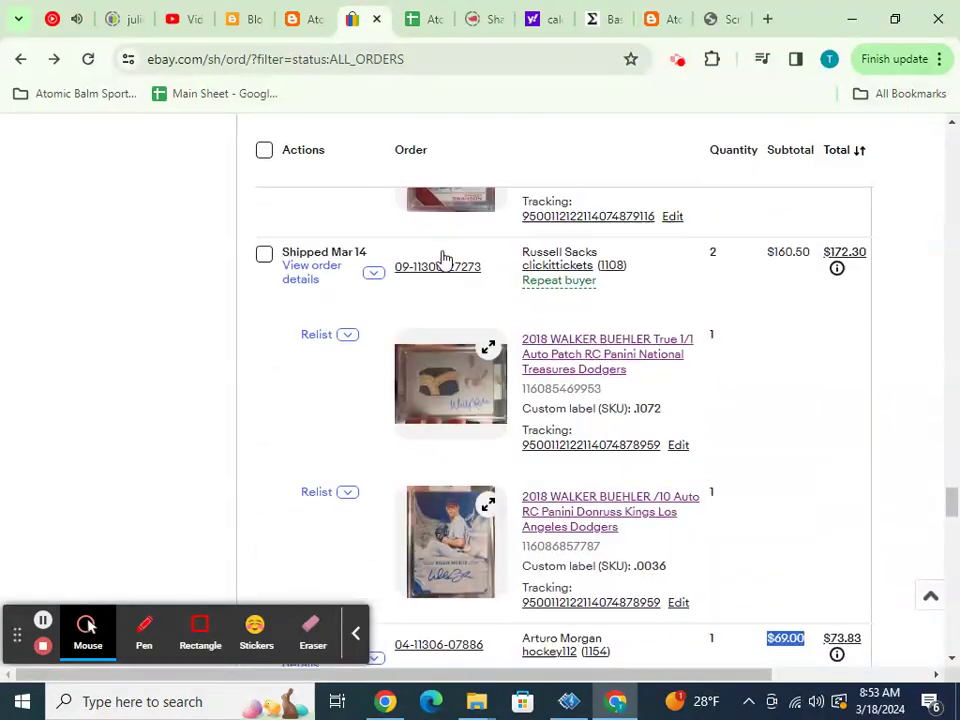
scroll(444, 258, "up", 8)
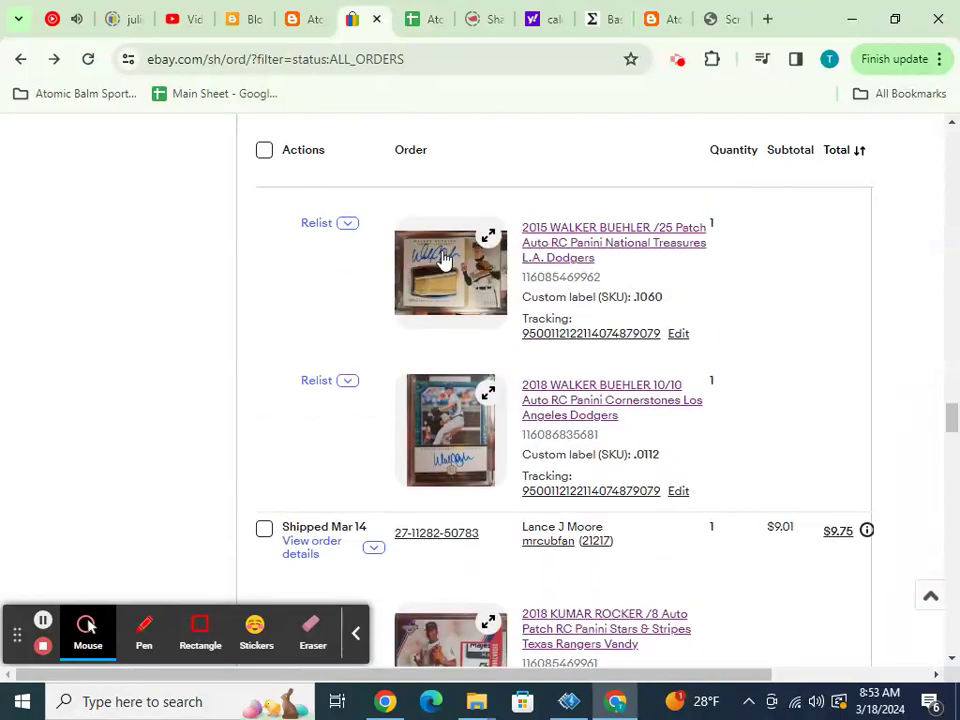
scroll(444, 258, "up", 8)
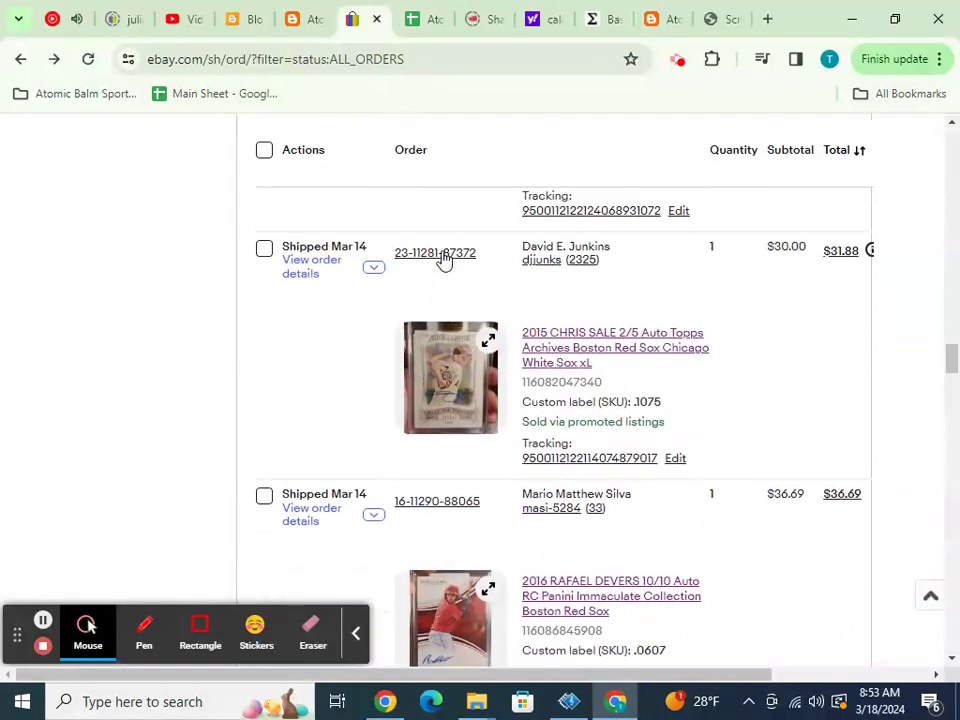
right_click(547, 526)
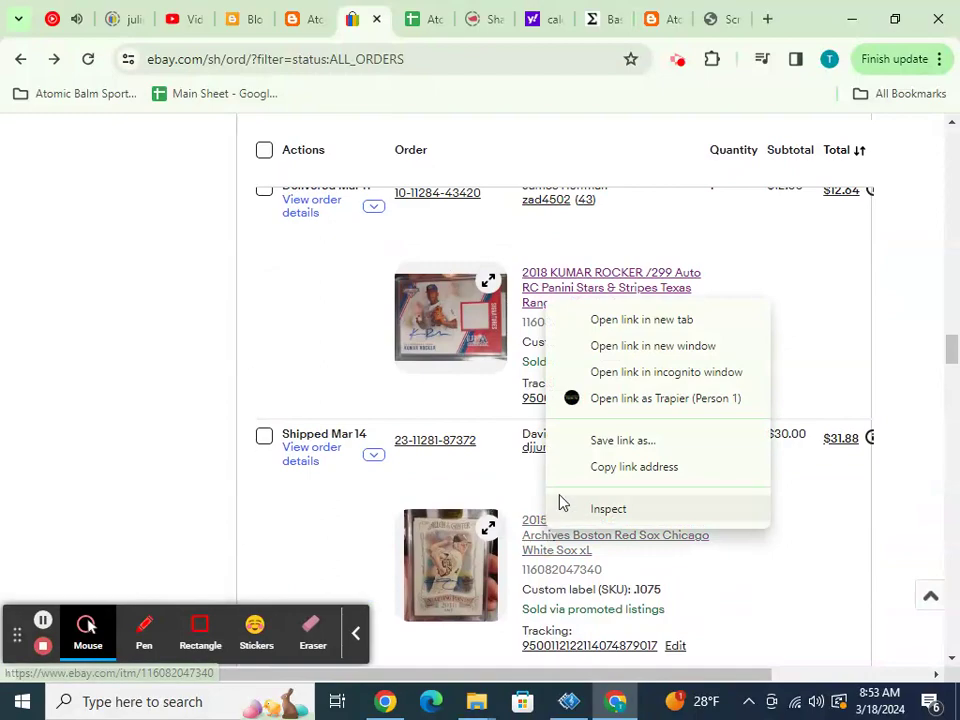
left_click(609, 322)
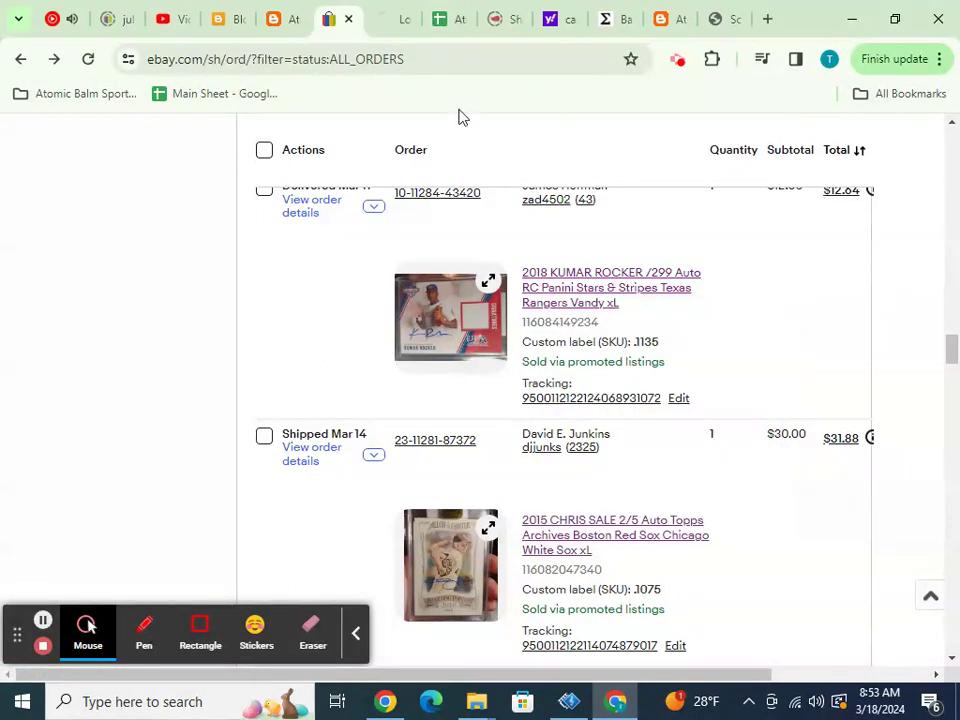
left_click(390, 22)
scroll(455, 180, "down", 5)
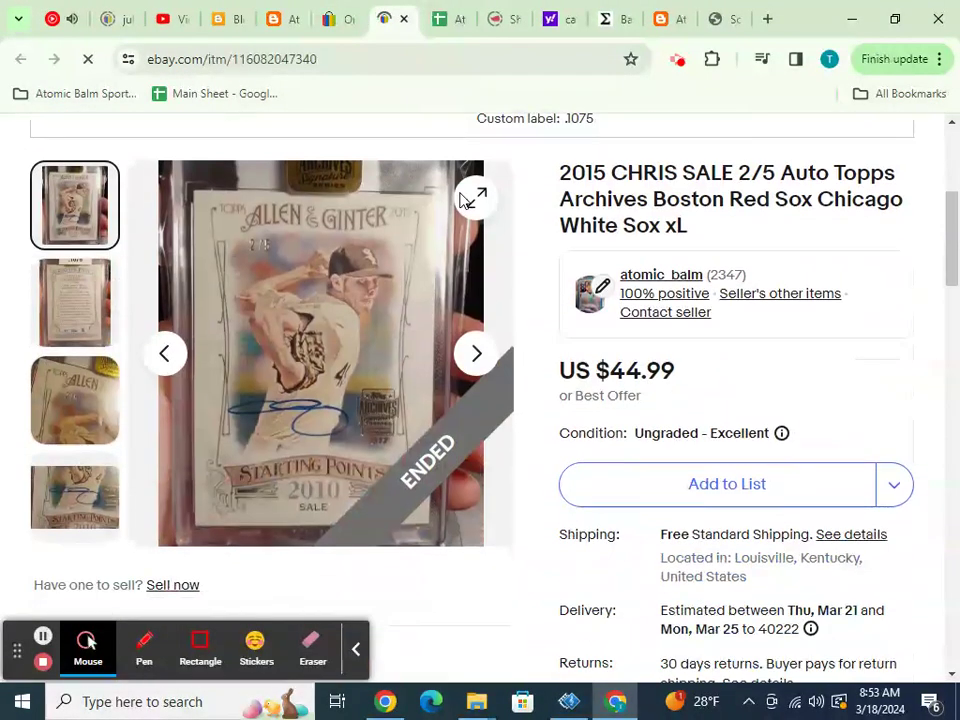
- Enter $44.99 as original price for the 2015 Chris Sale 2/5 Auto card in Sales row 30
left_click(441, 22)
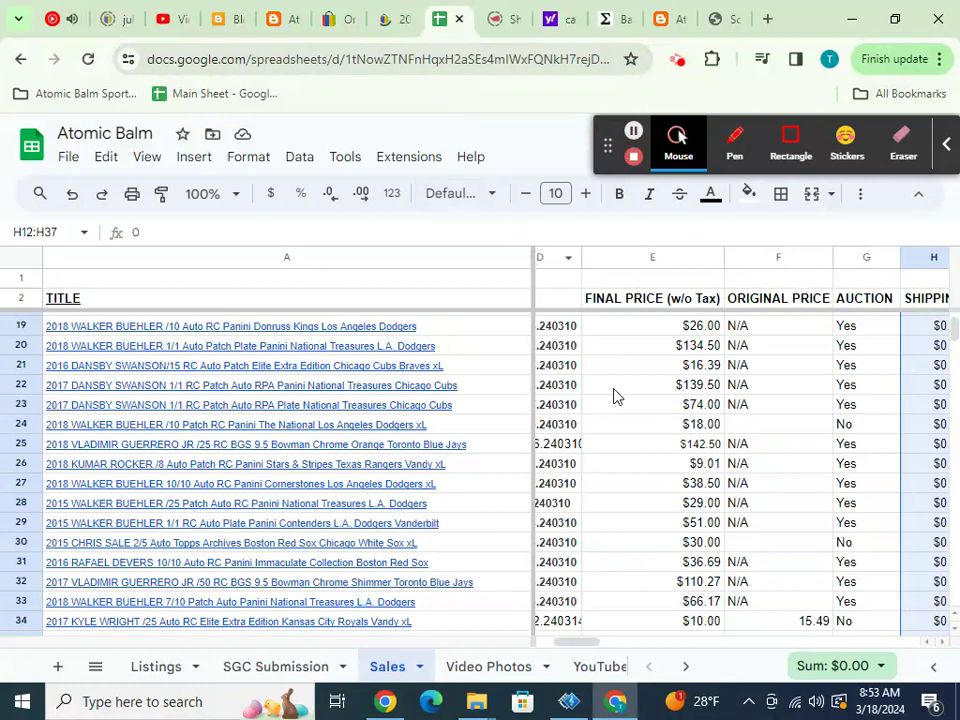
left_click(742, 548)
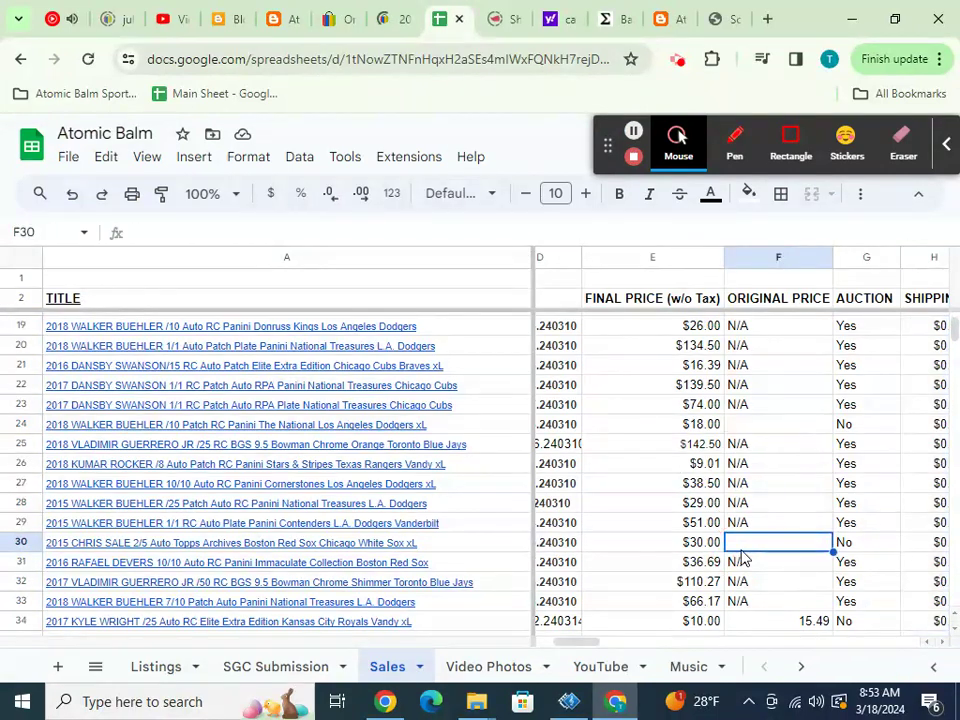
type("$44.99")
key("Return")
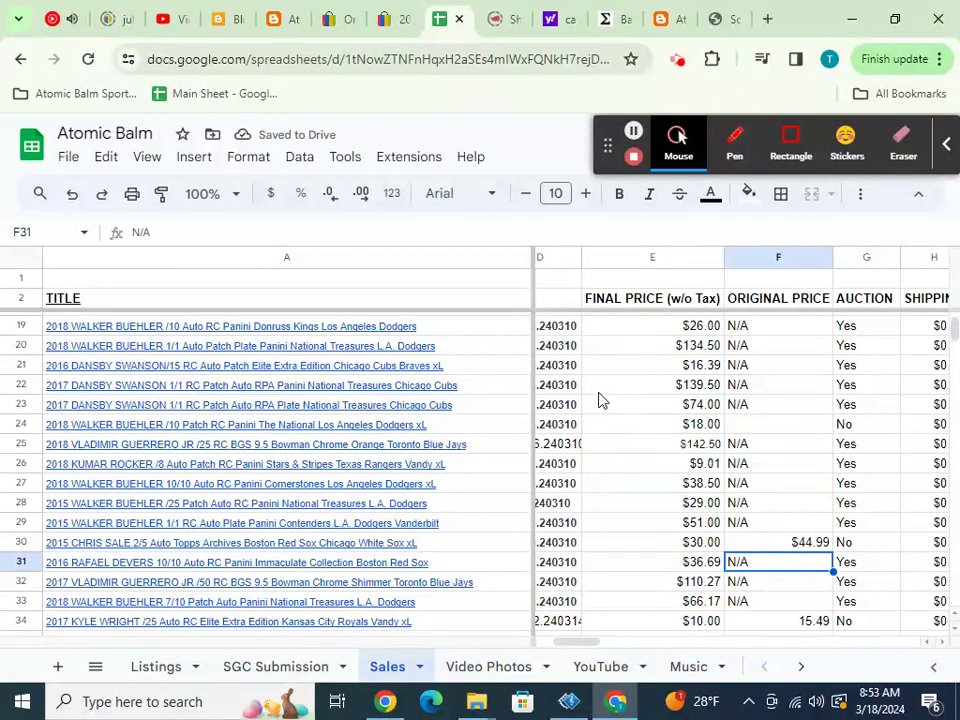
- Close the Chris Sale listing and open the 2018 Walker Buehler /10 Patch The National listing from the eBay orders to check its price
left_click(385, 20)
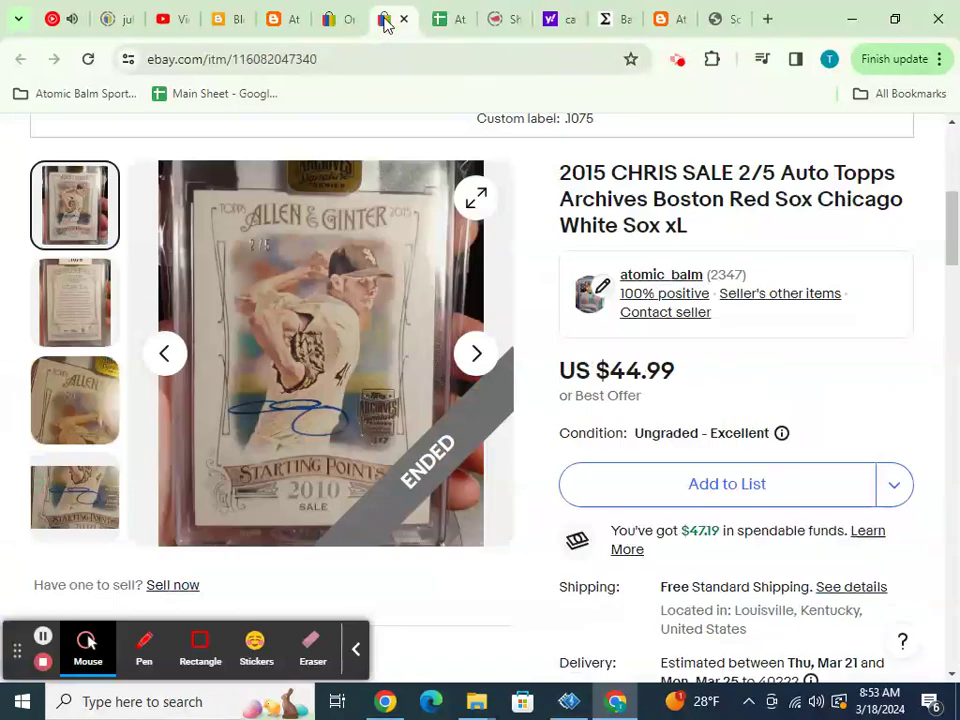
left_click(403, 20)
left_click(338, 22)
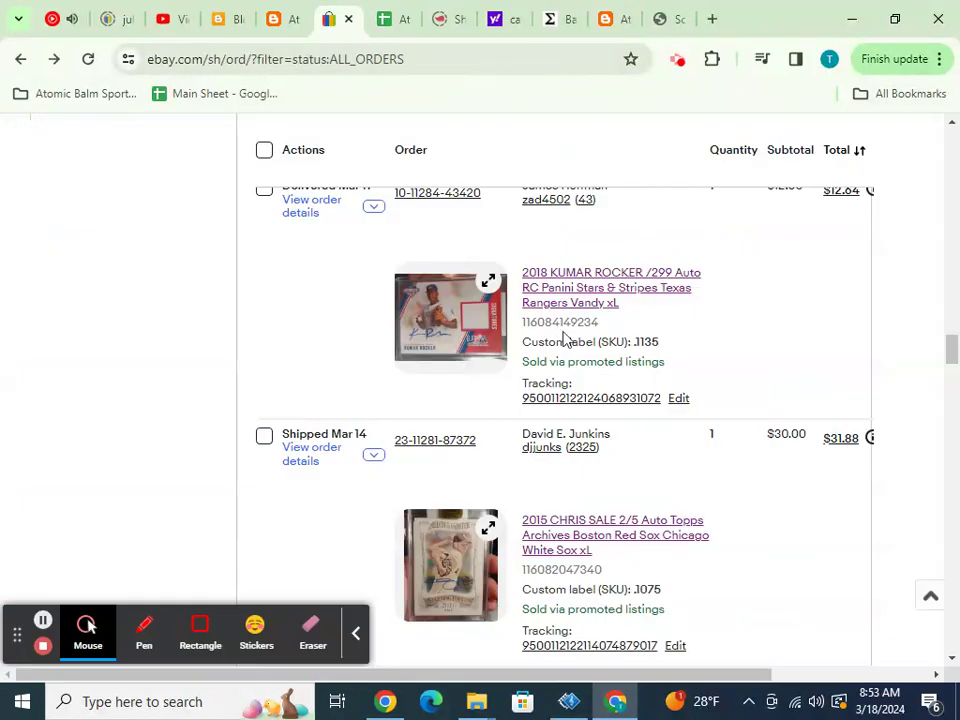
scroll(563, 338, "up", 5)
scroll(563, 338, "down", 6)
scroll(560, 335, "down", 10)
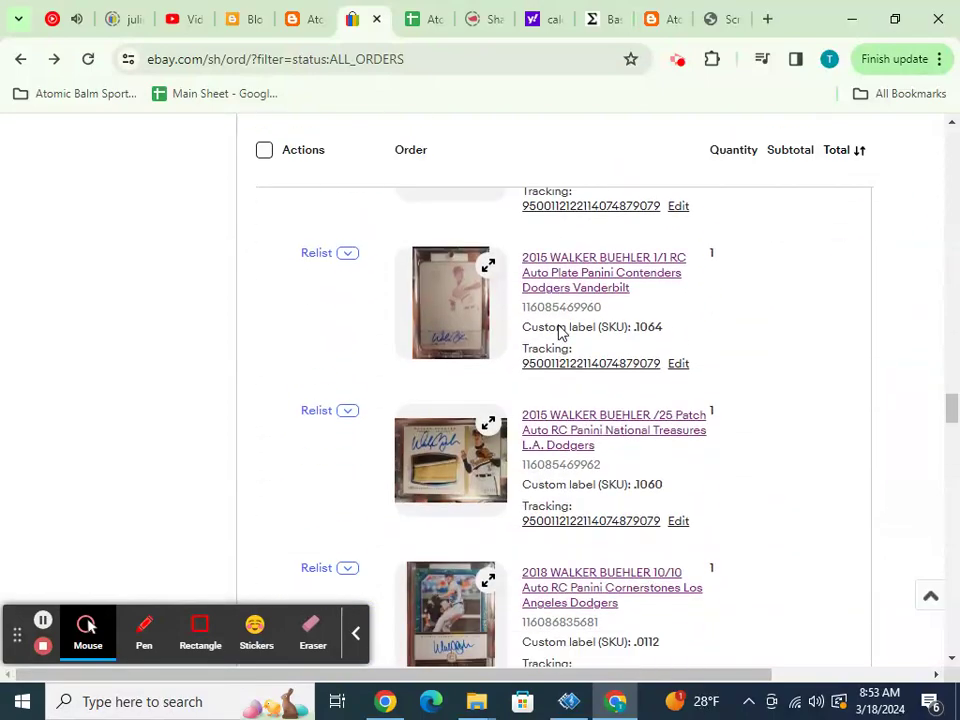
scroll(562, 332, "down", 10)
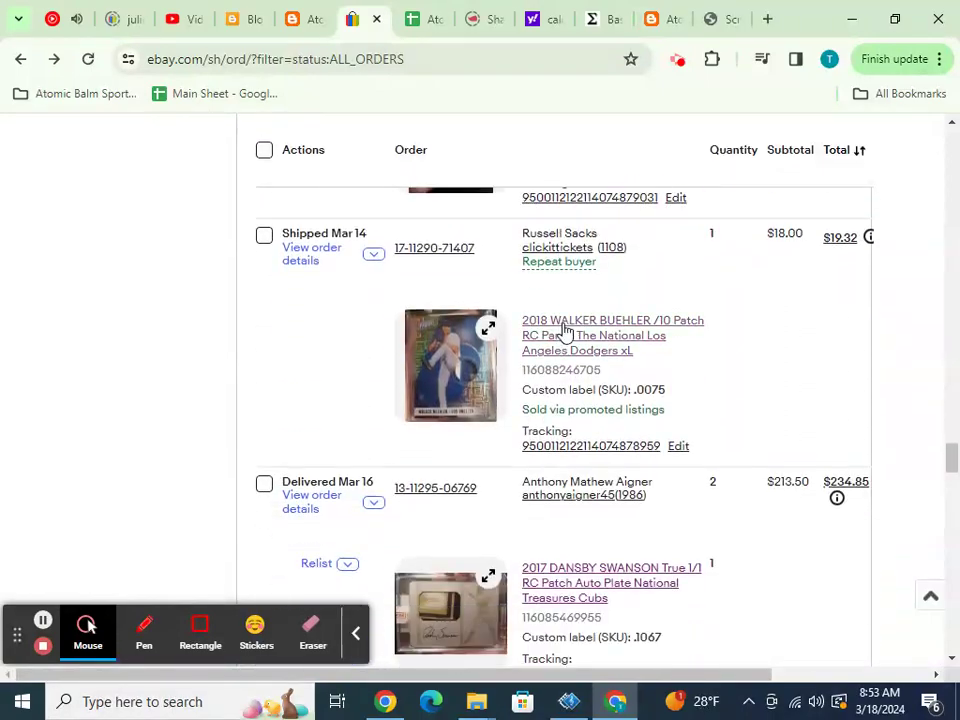
right_click(565, 332)
left_click(590, 342)
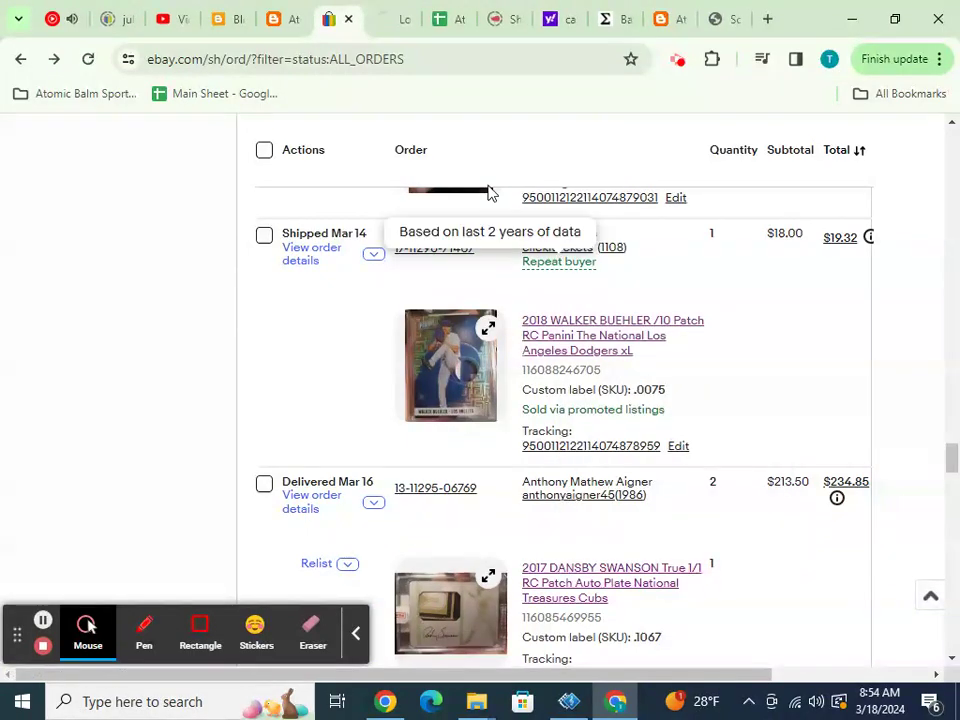
left_click(394, 26)
scroll(490, 250, "down", 3)
scroll(491, 253, "down", 3)
- Enter $25.99 as original price for the 2018 Walker Buehler /10 Patch The National card in Sales row 24
left_click(436, 28)
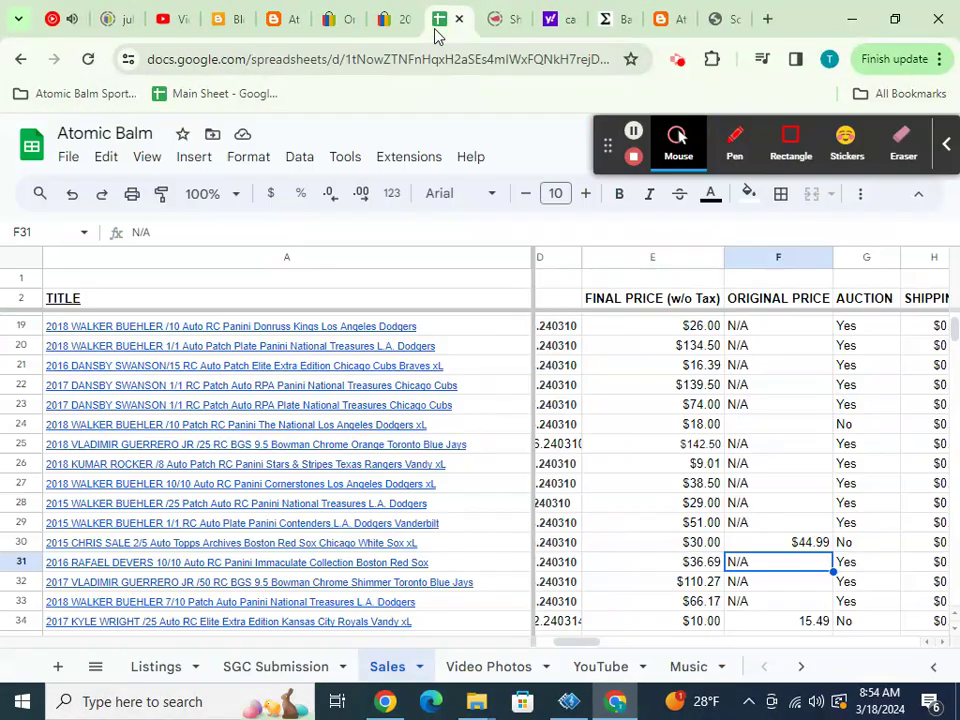
left_click(745, 428)
key("Delete")
type("$25.99")
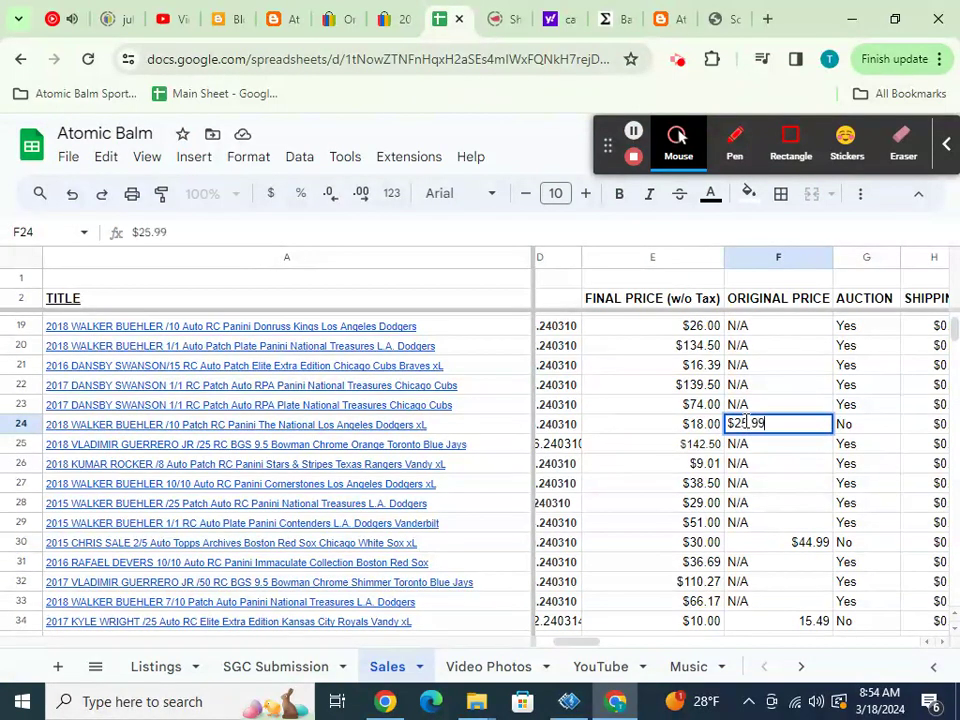
key("Return")
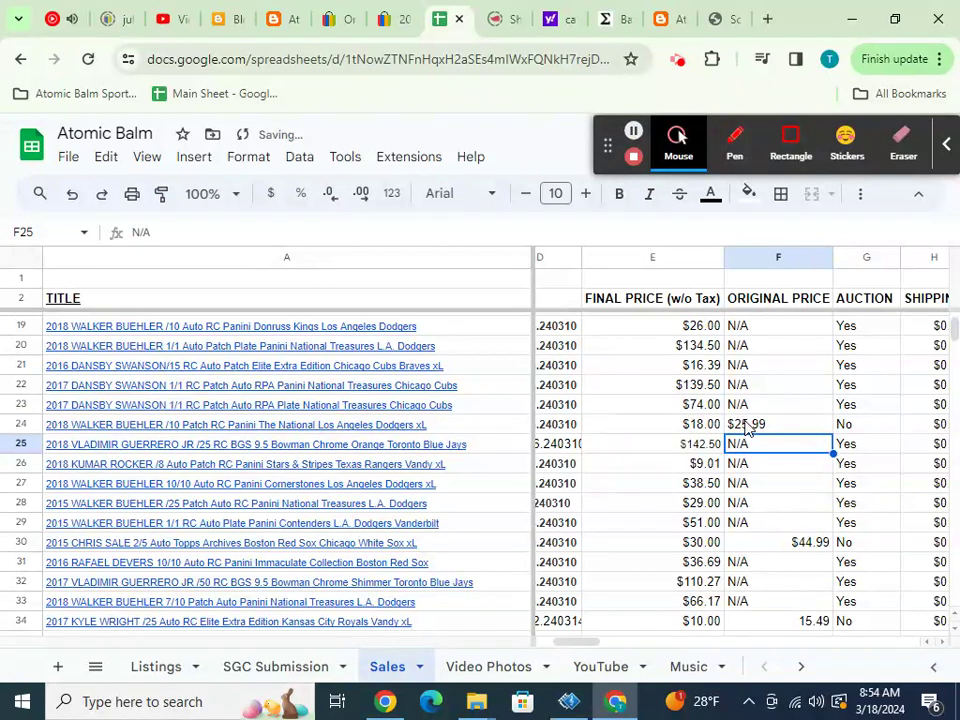
left_click(774, 489)
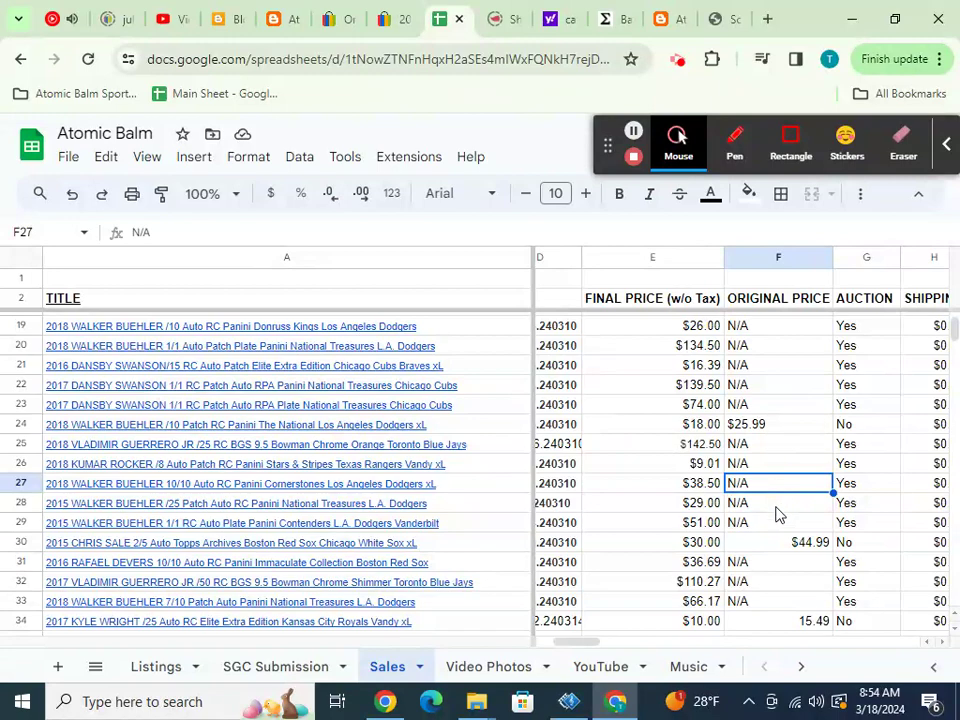
- Correct the misspelled column I header in the Sales spreadsheet to STANDARD FEES and widen the column to fit it
scroll(778, 469, "up", 5)
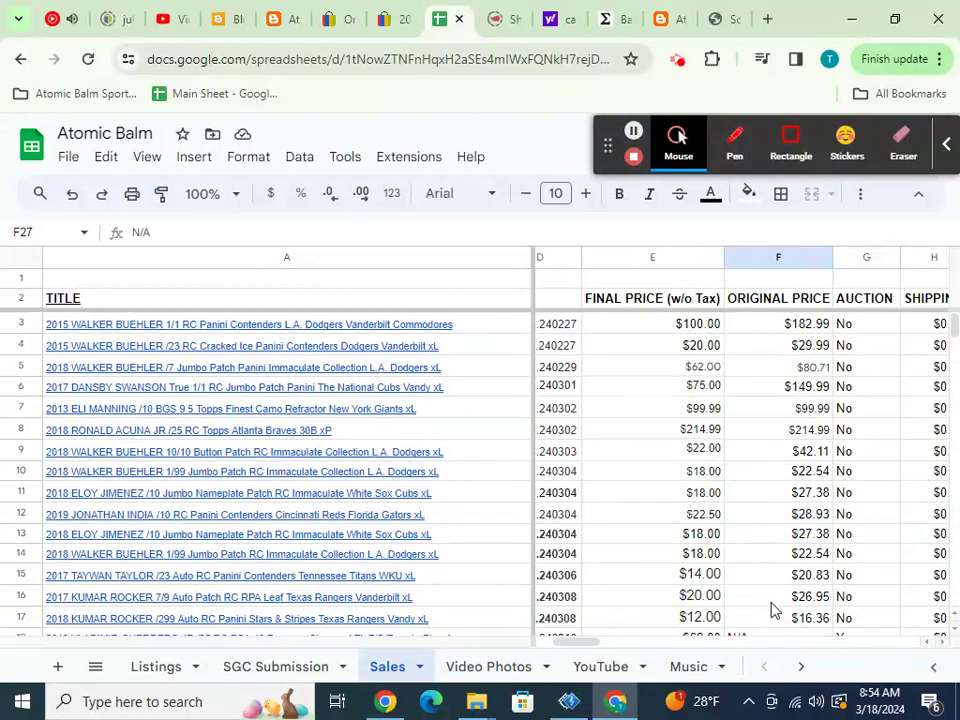
left_click(744, 642)
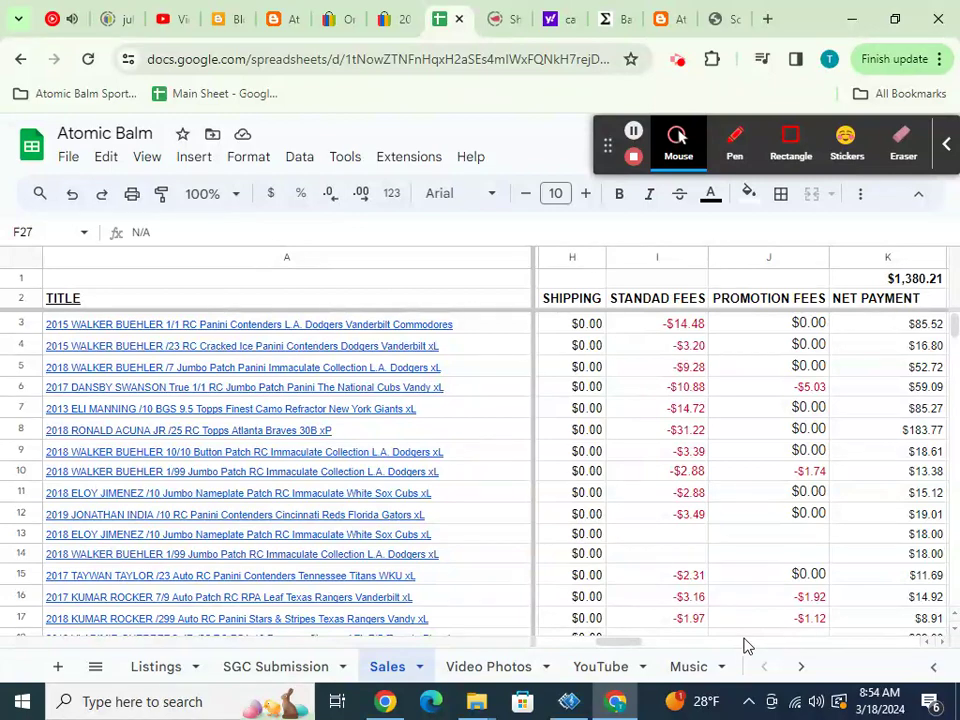
scroll(735, 608, "down", 9)
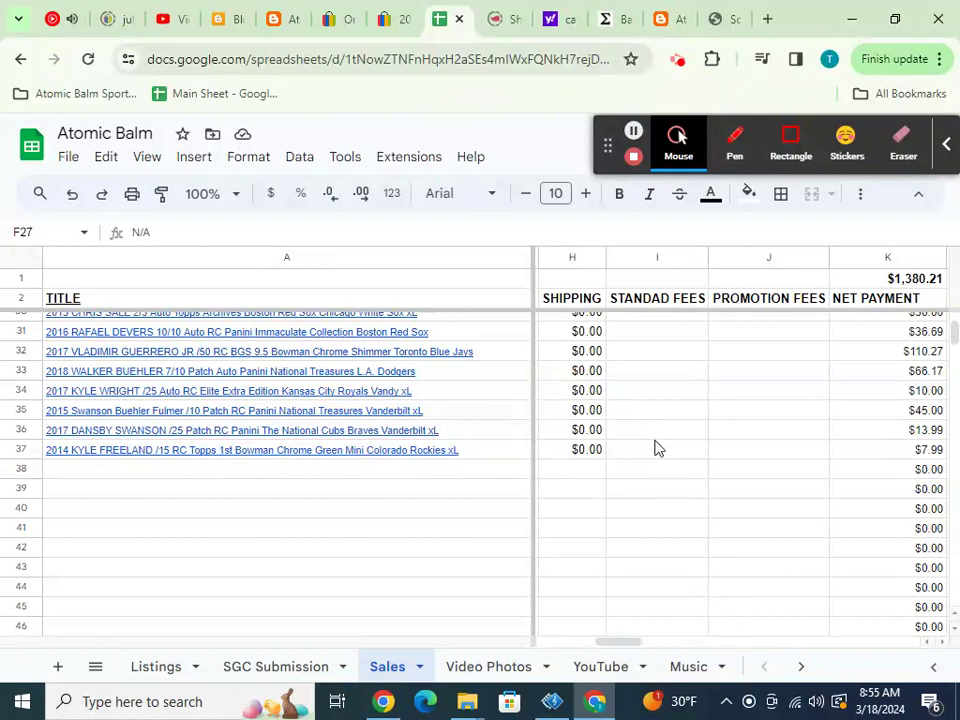
left_click(660, 305)
double_click(660, 300)
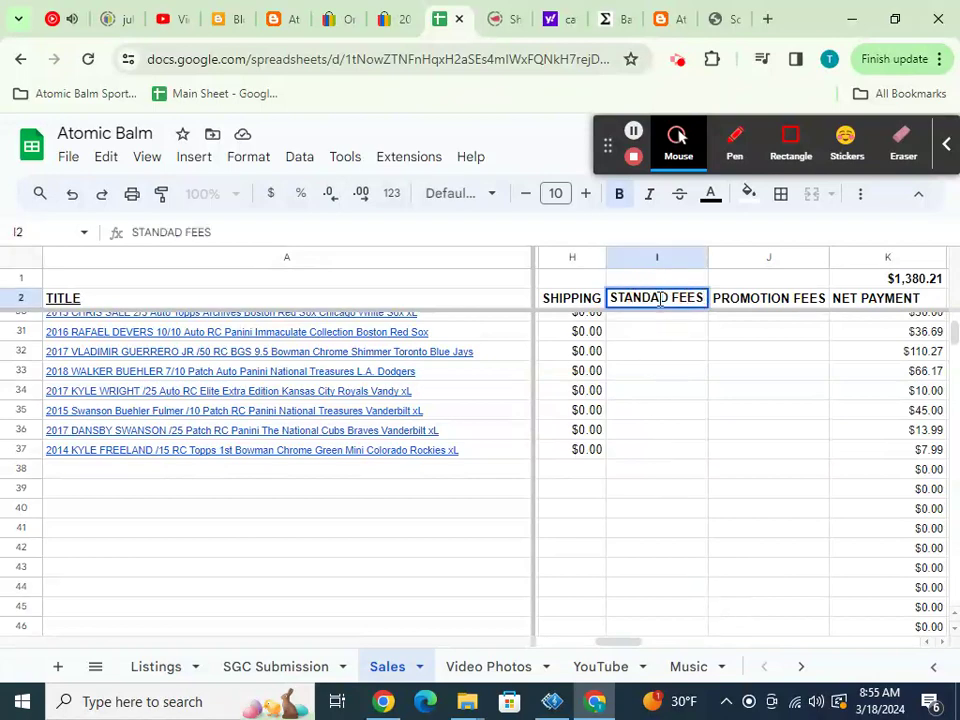
type("R")
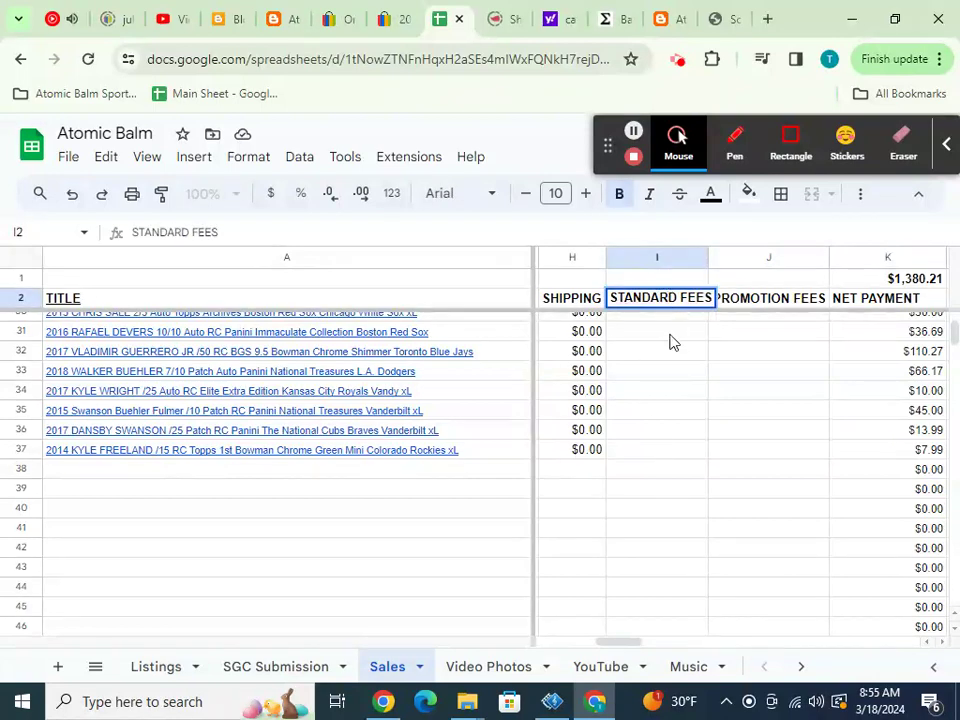
key("End")
key("BackSpace")
left_click(671, 338)
left_click_drag(710, 256, 718, 257)
scroll(707, 371, "up", 6)
scroll(705, 371, "up", 3)
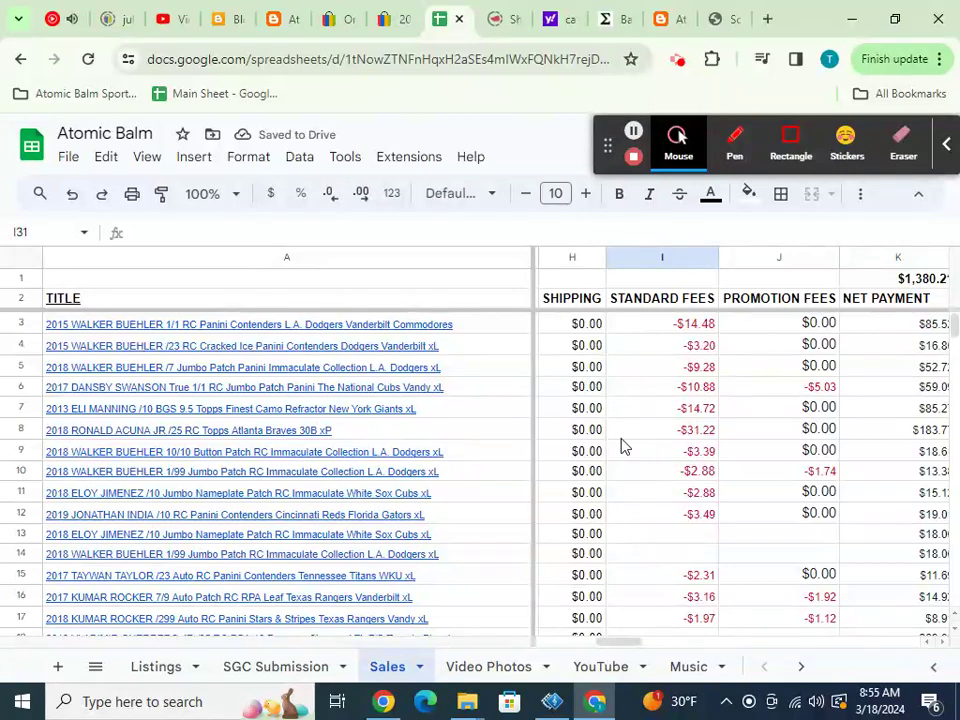
- Close the Walker Buehler listing and open the payment details of the 2014 Kyle Freeland /15 order in the eBay orders
left_click(395, 22)
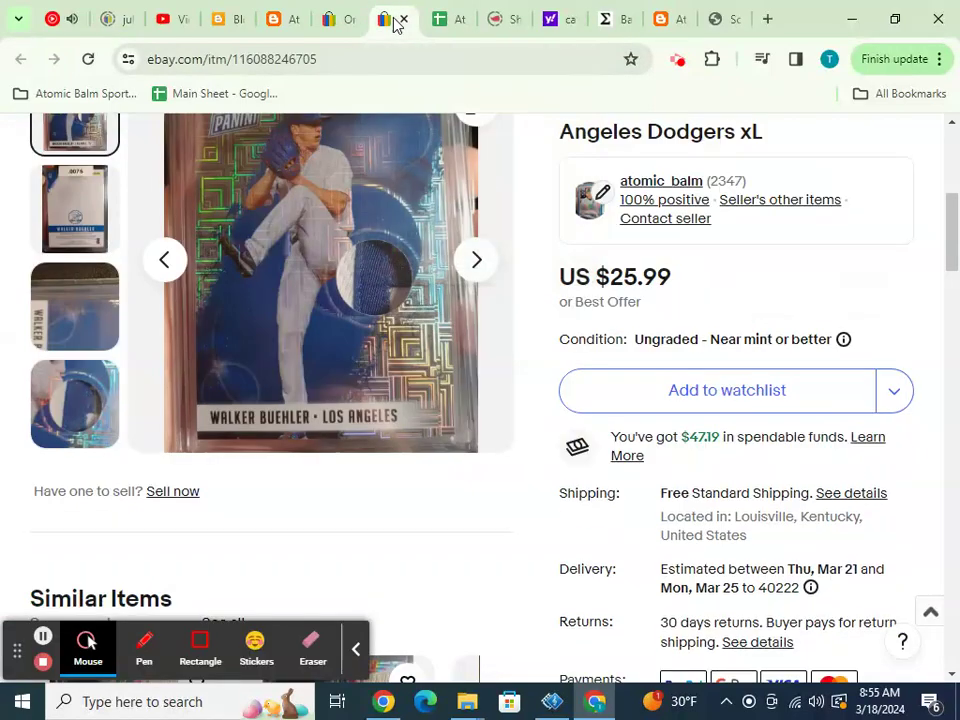
left_click(401, 20)
left_click(352, 18)
scroll(430, 210, "down", 10)
scroll(900, 450, "down", 12)
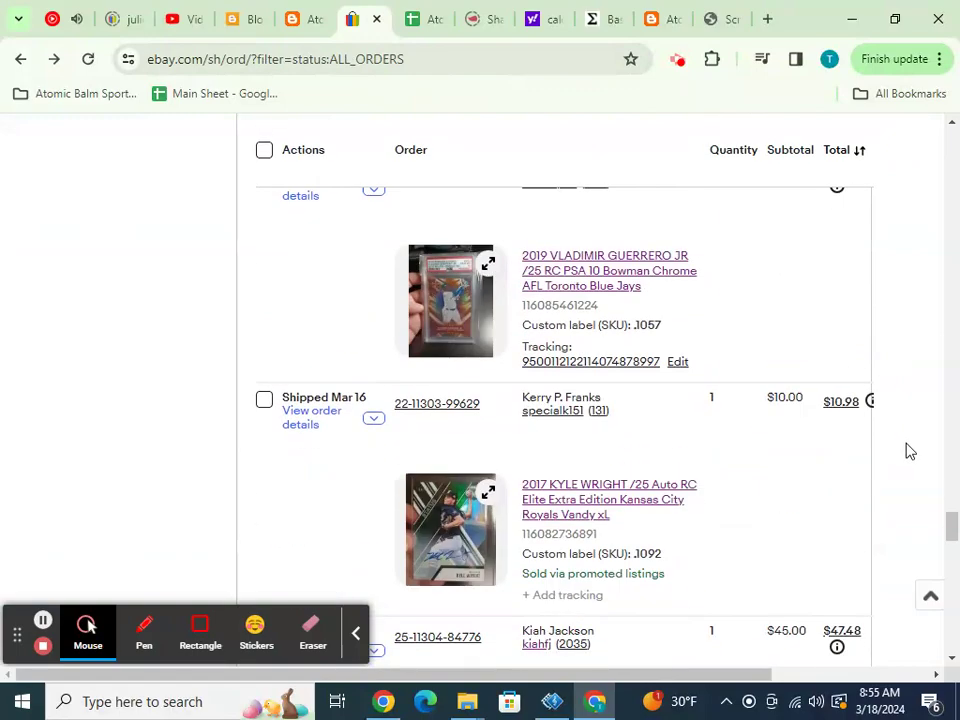
scroll(893, 448, "down", 4)
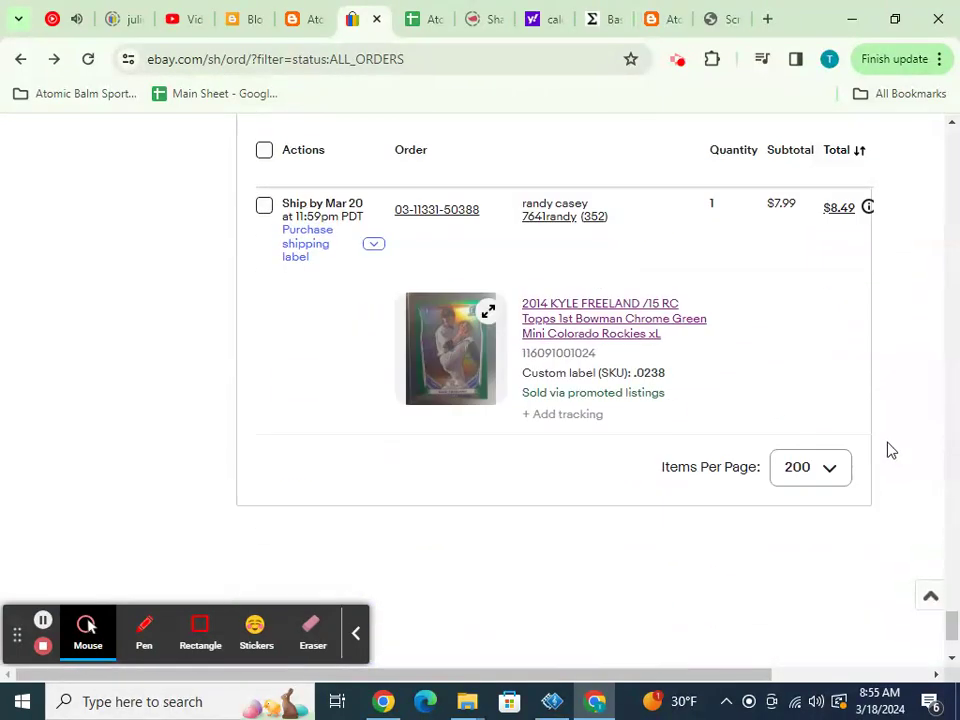
left_click(372, 247)
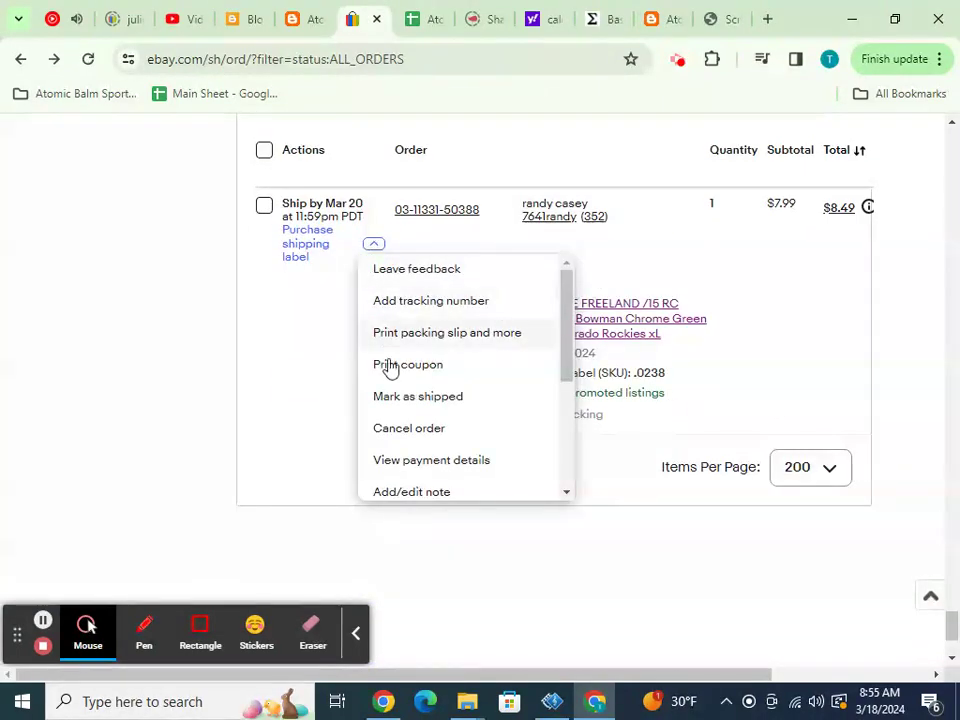
left_click(389, 463)
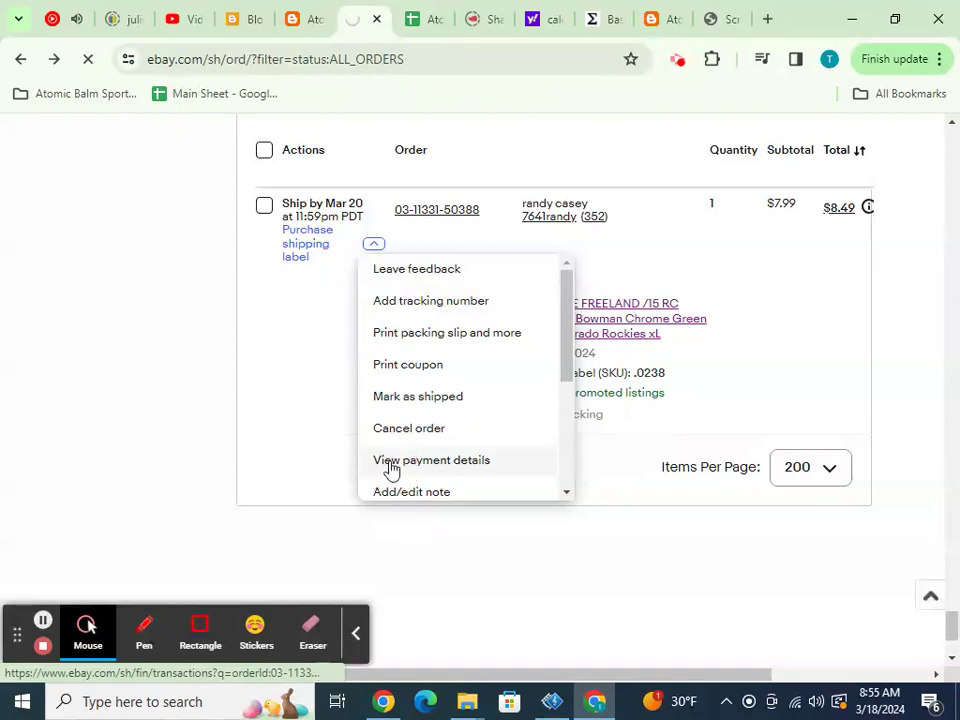
- Copy the 2014 Kyle Freeland /15 order's fee of -$1.42 from its eBay transactions into STANDARD FEES in Sales row 37
scroll(430, 423, "down", 5)
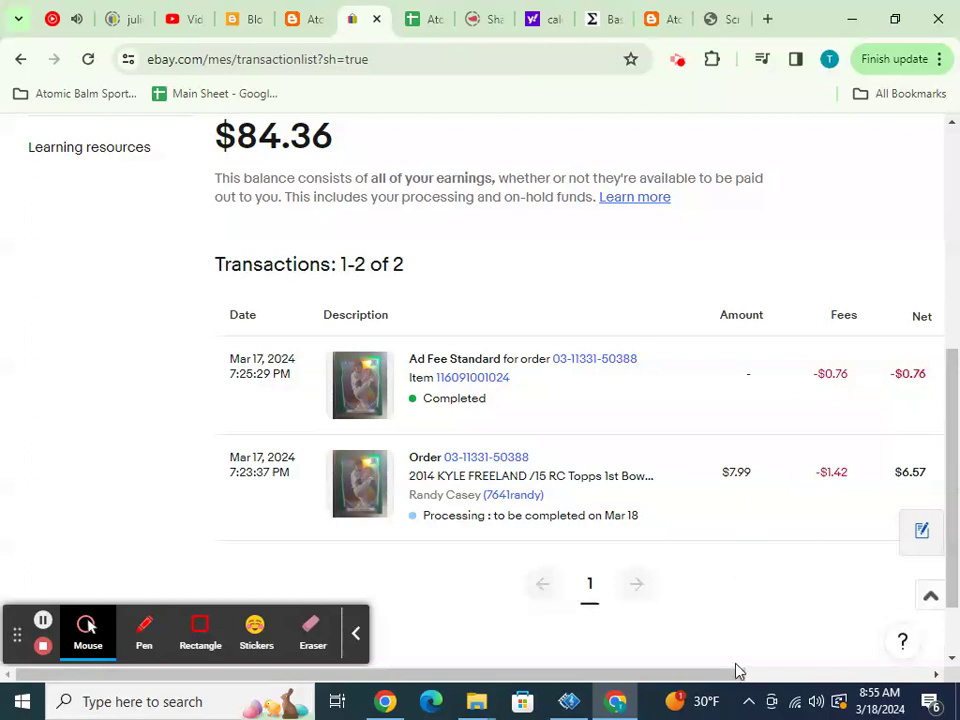
left_click_drag(729, 673, 900, 636)
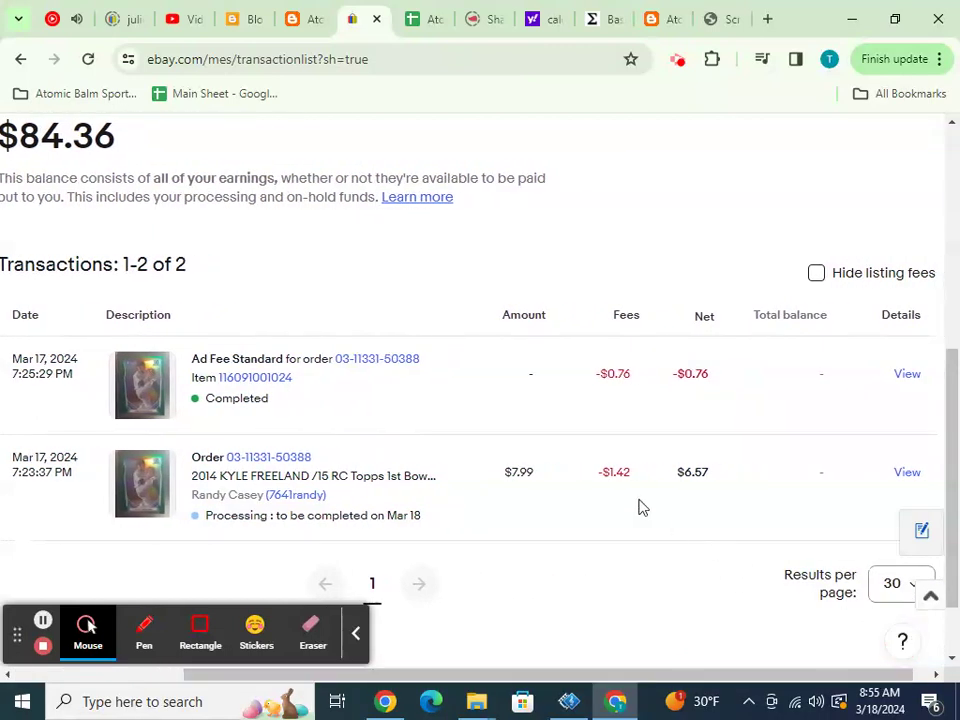
left_click_drag(601, 476, 634, 480)
key("ctrl+c")
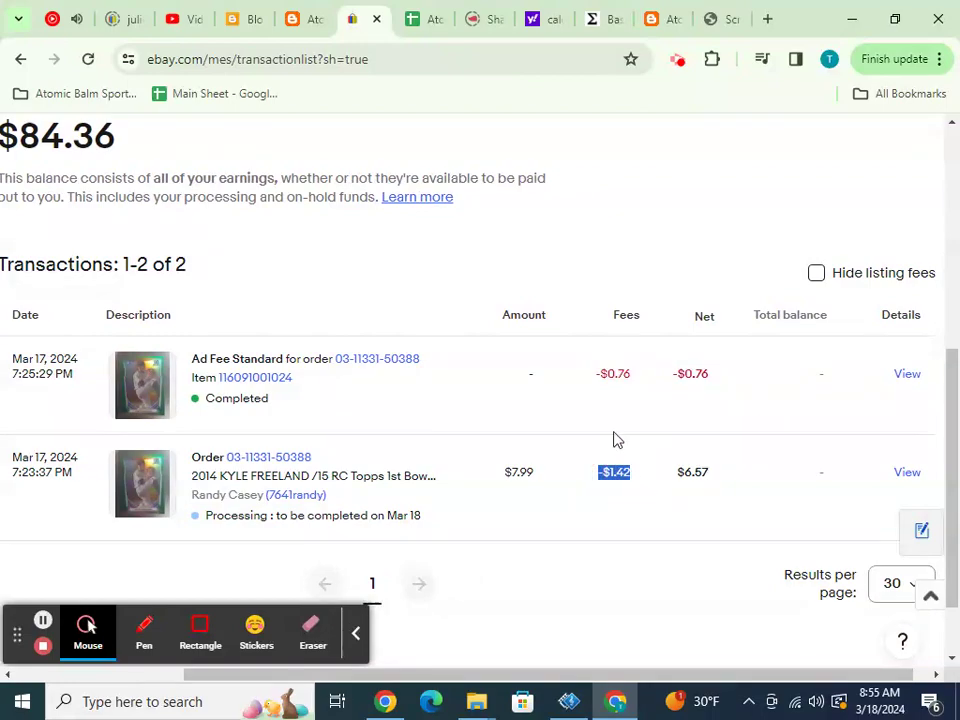
left_click(416, 20)
scroll(596, 368, "down", 10)
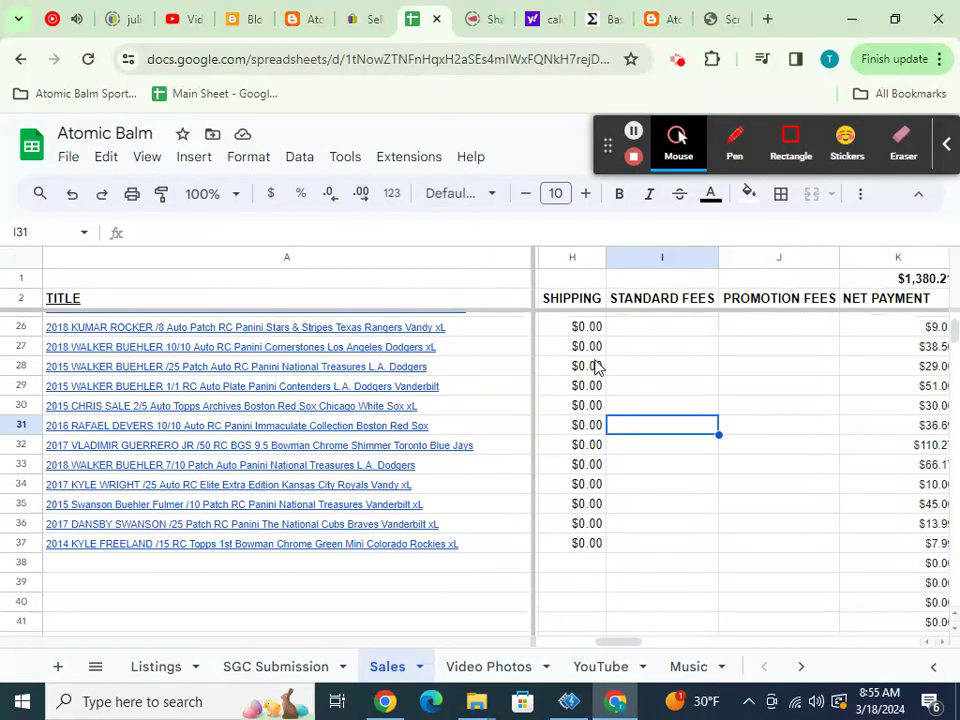
scroll(594, 368, "up", 6)
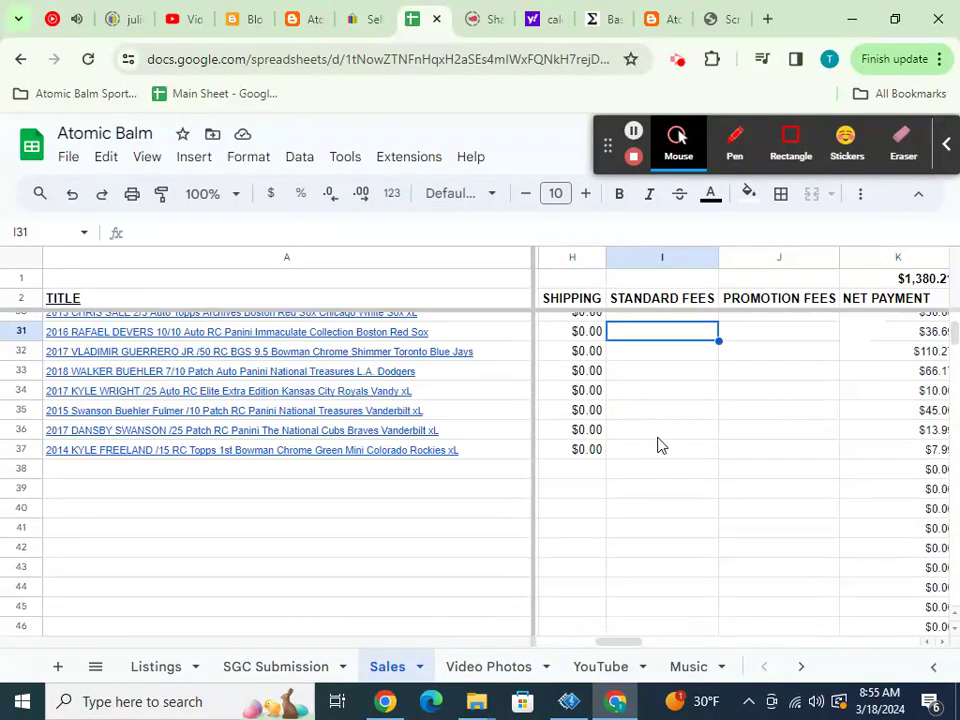
left_click(659, 451)
key("ctrl+v")
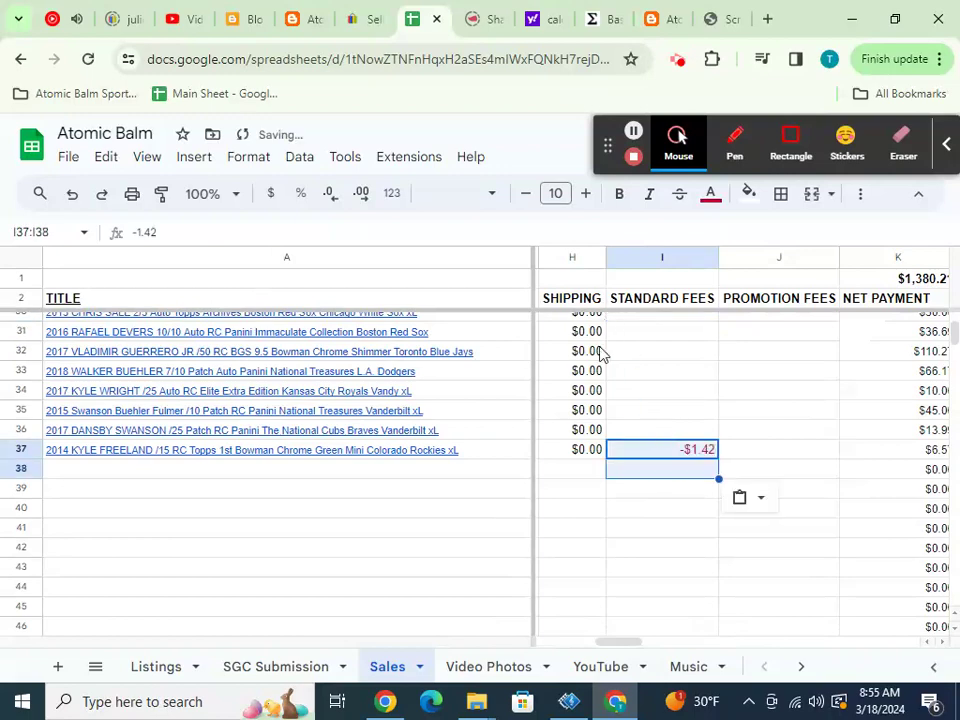
- Copy the Kyle Freeland order's ad fee of -$0.76 from eBay into PROMOTION FEES in Sales row 37
left_click(376, 19)
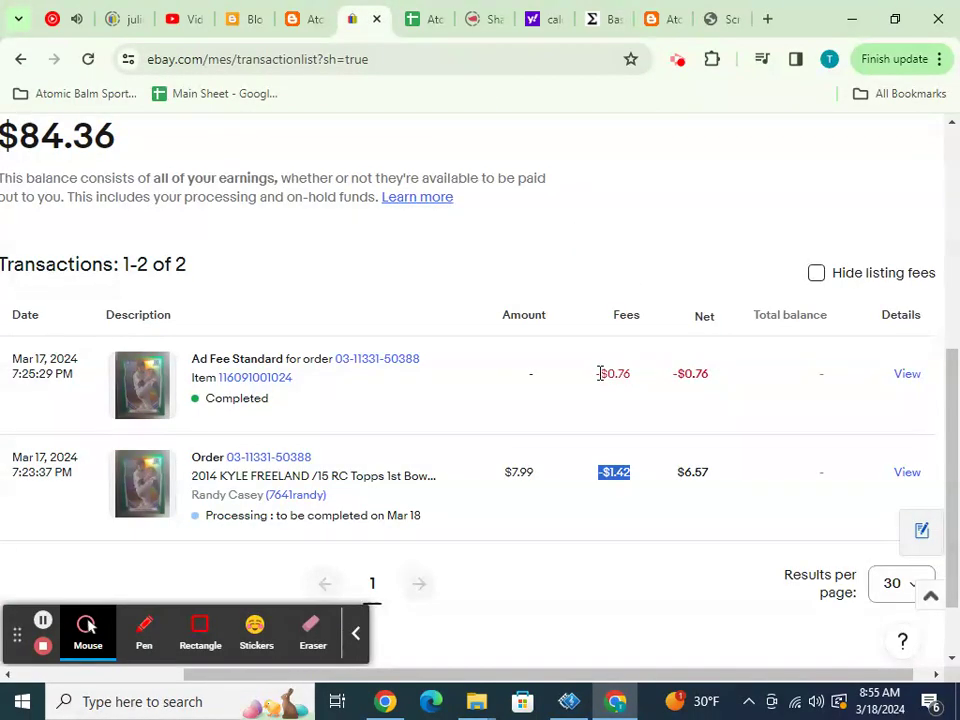
left_click_drag(598, 373, 628, 371)
key("ctrl+c")
left_click(424, 20)
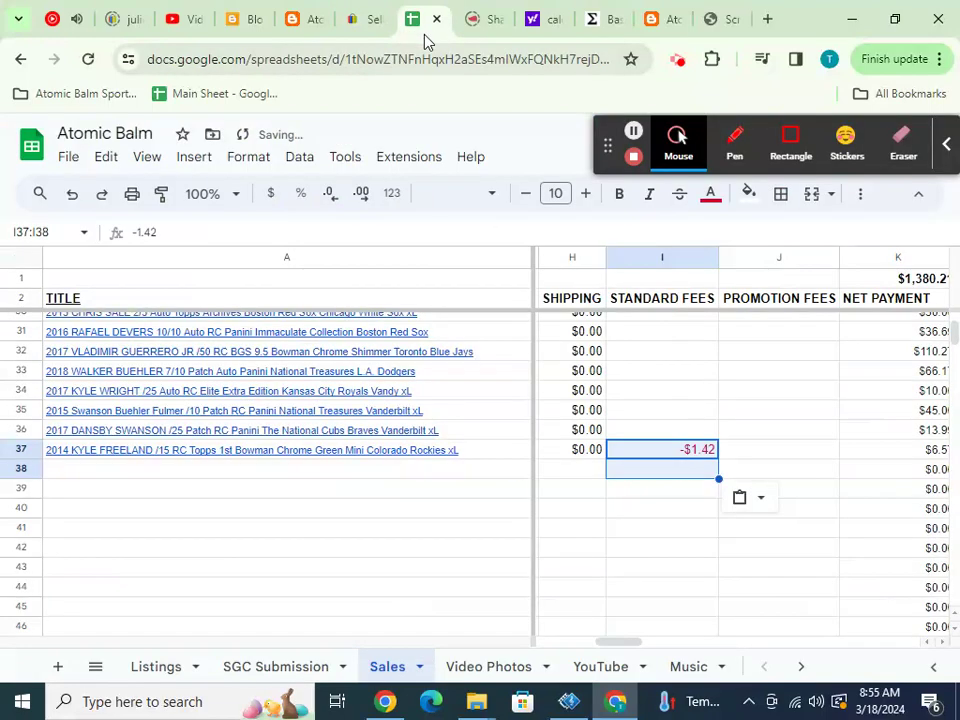
left_click(732, 437)
left_click(737, 450)
key("ctrl+v")
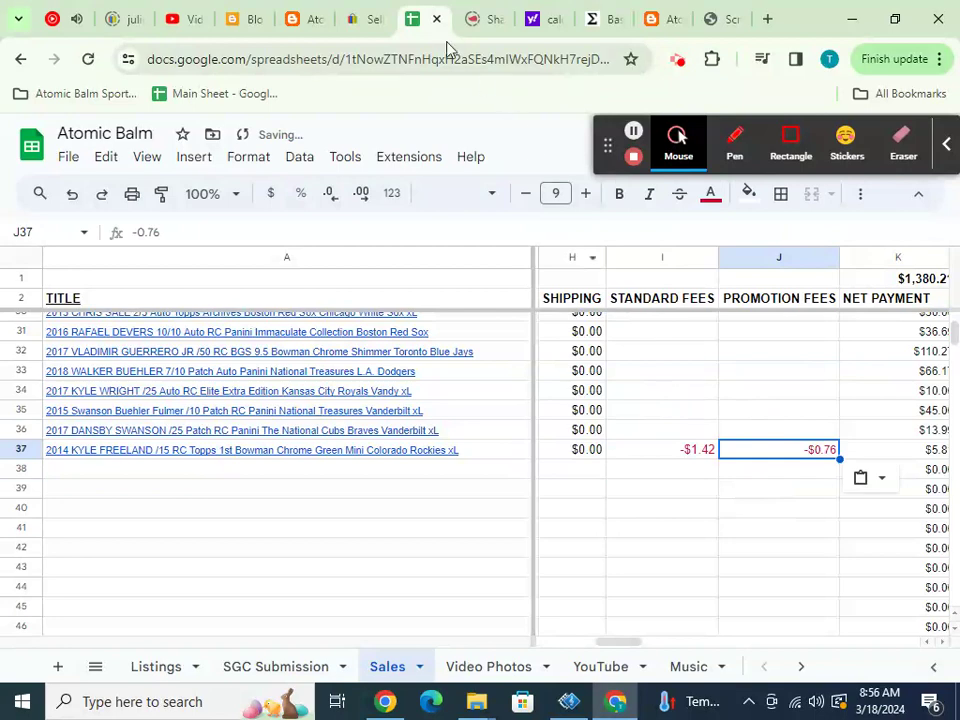
- Return to the eBay orders and open the payment details of the 2017 Dansby Swanson /25 Patch The National order
left_click(375, 20)
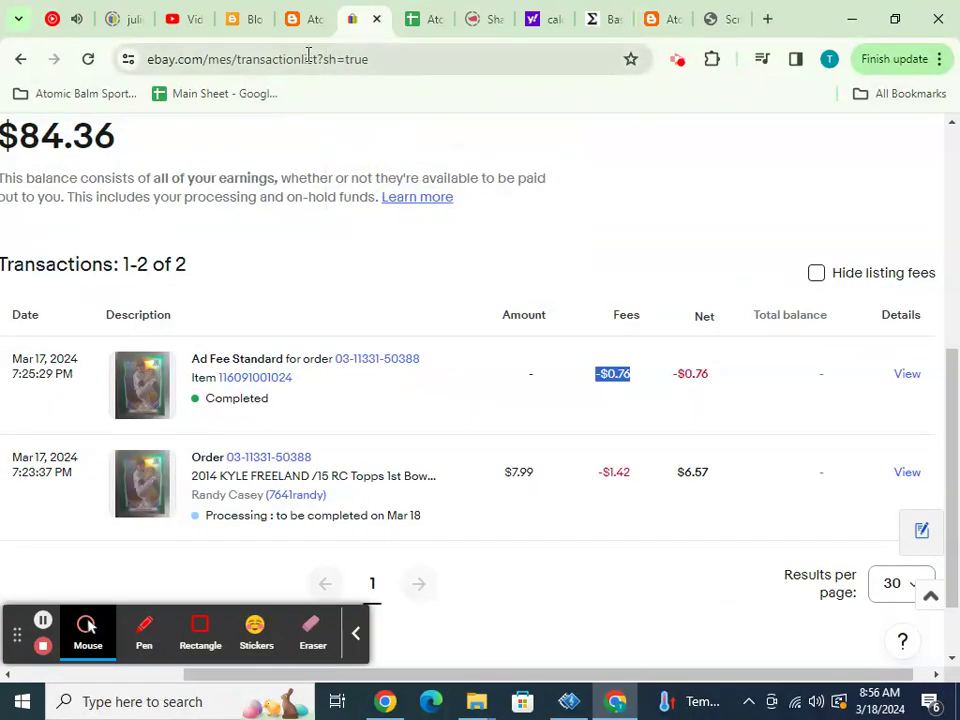
left_click(21, 61)
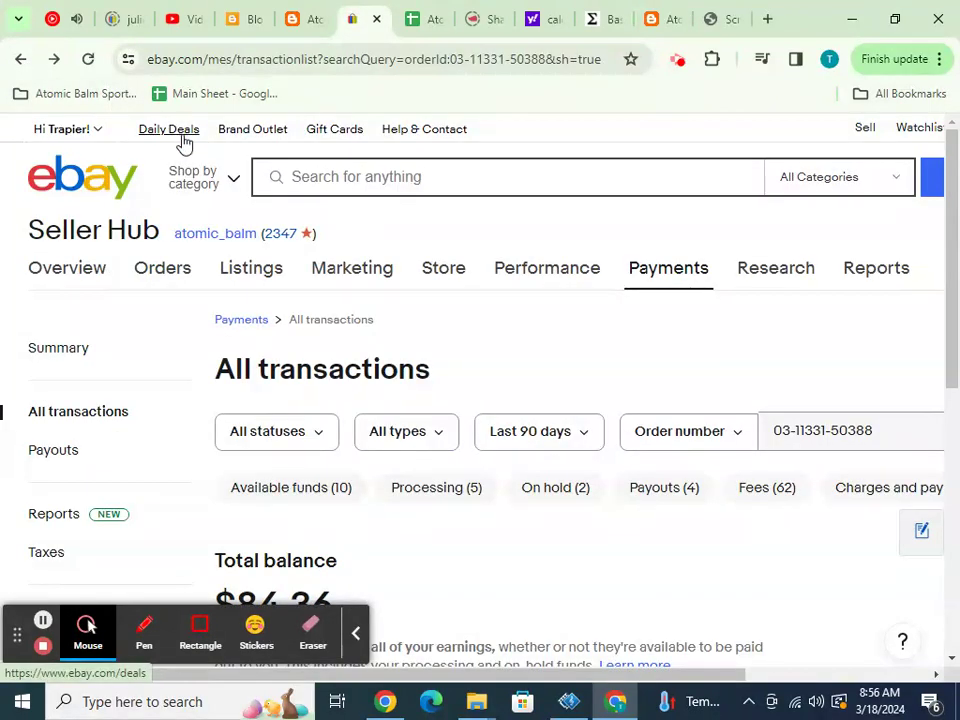
scroll(179, 142, "down", 3)
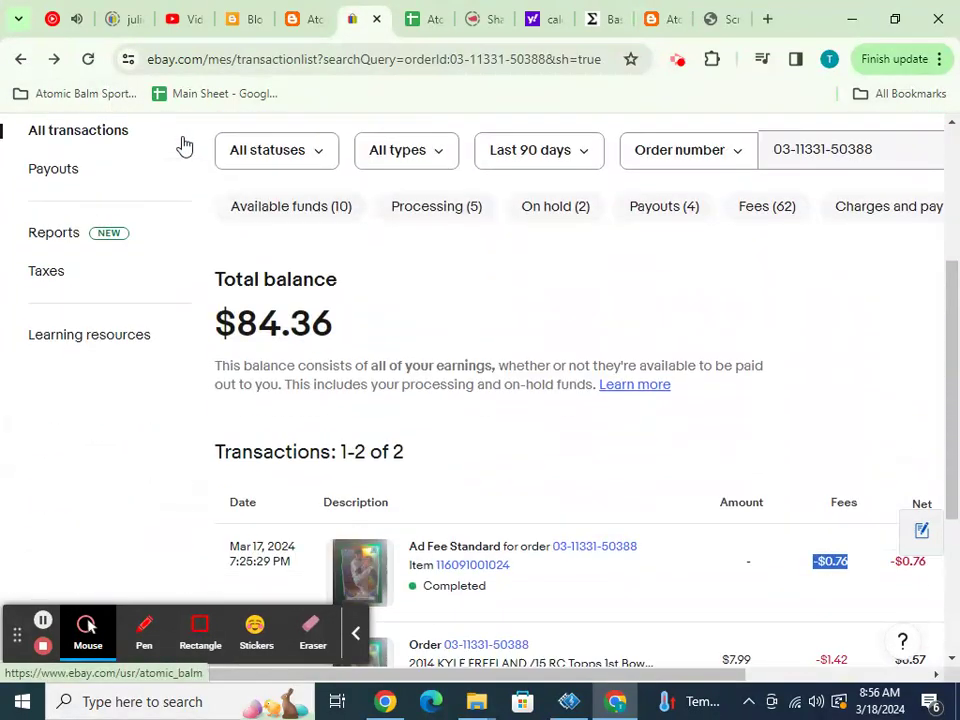
left_click(24, 60)
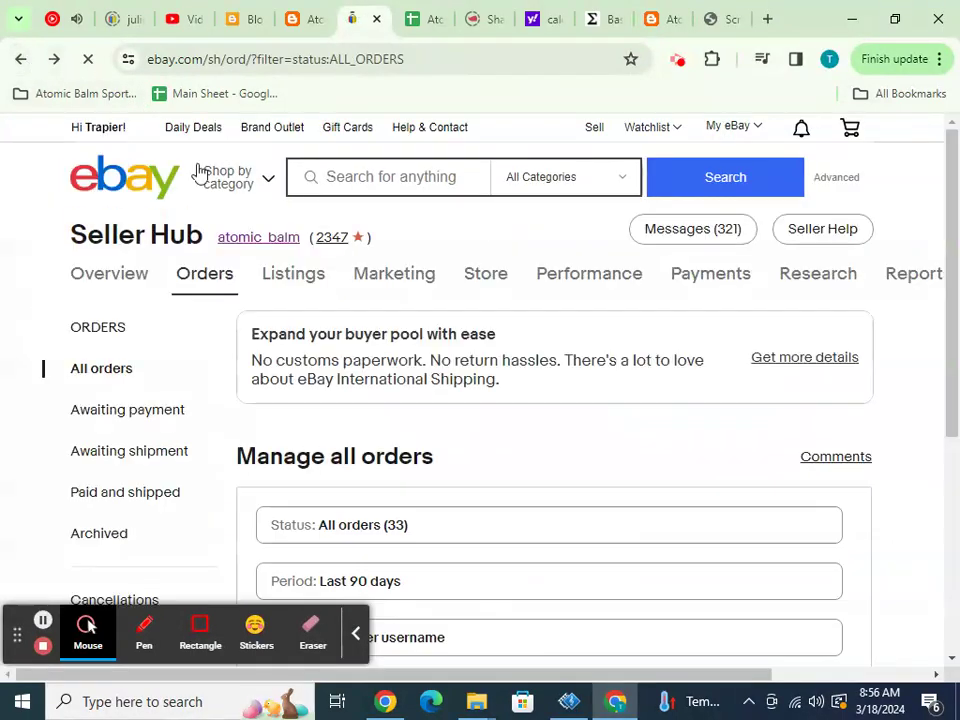
scroll(221, 183, "down", 10)
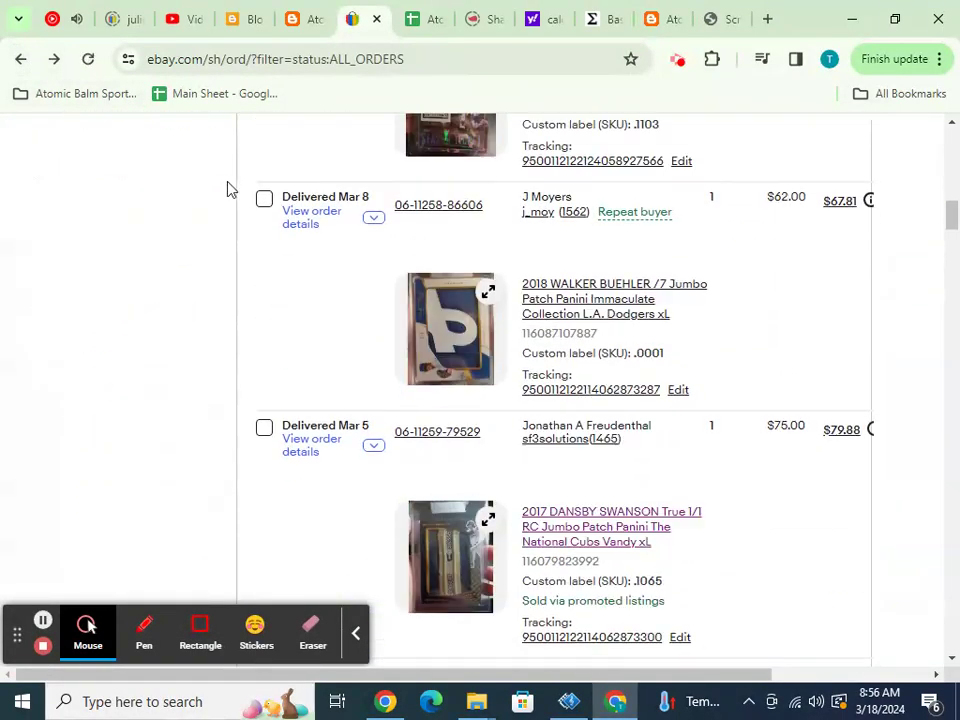
left_click_drag(951, 222, 952, 535)
scroll(797, 426, "down", 6)
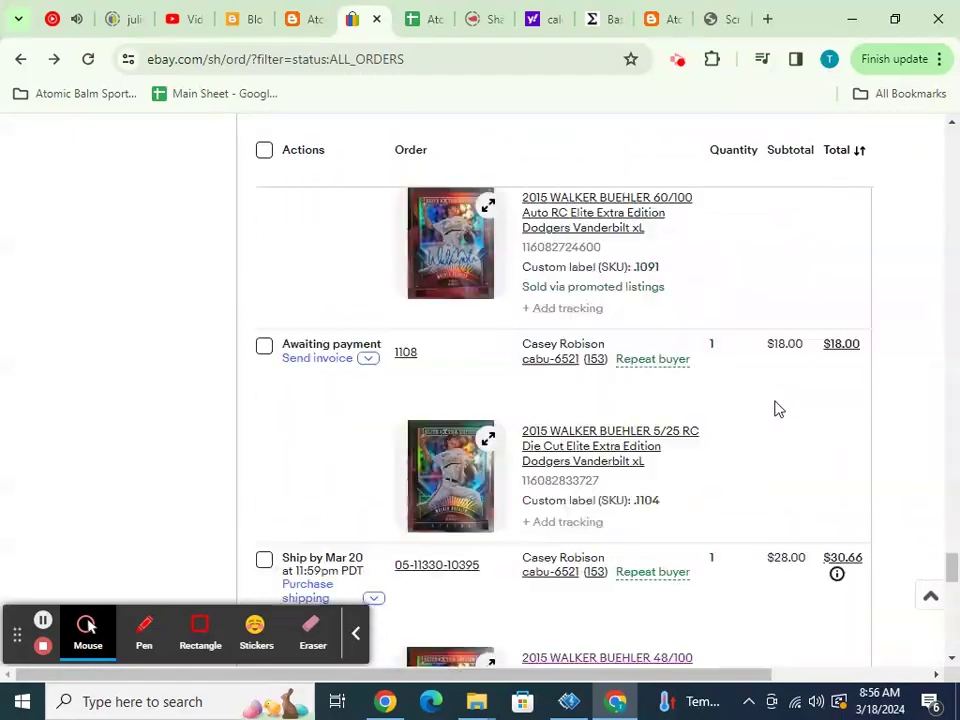
scroll(634, 375, "down", 10)
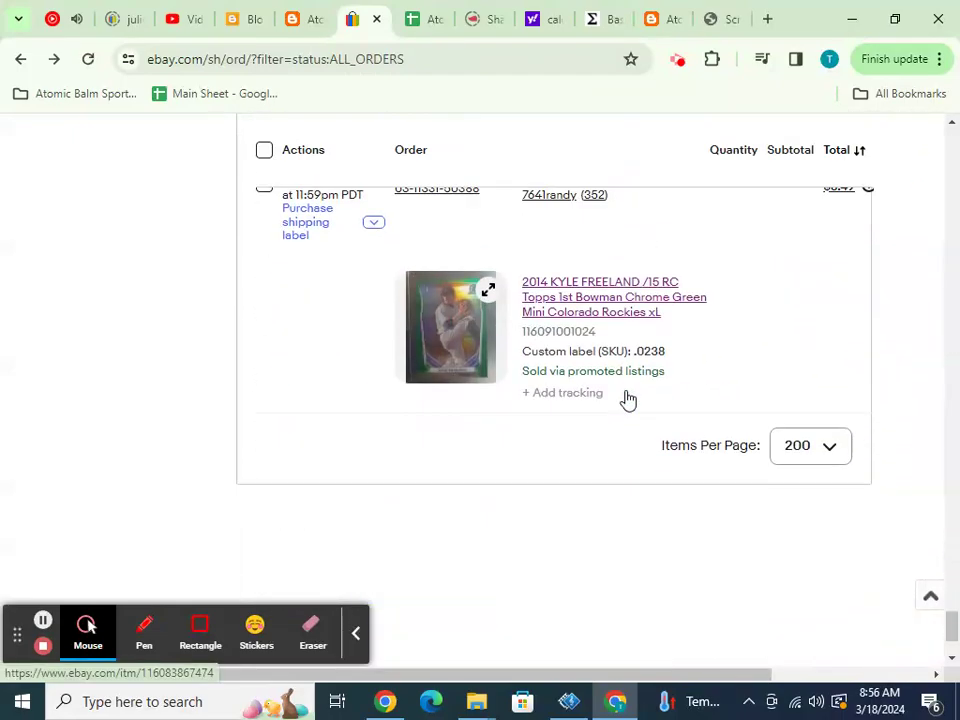
scroll(626, 398, "up", 4)
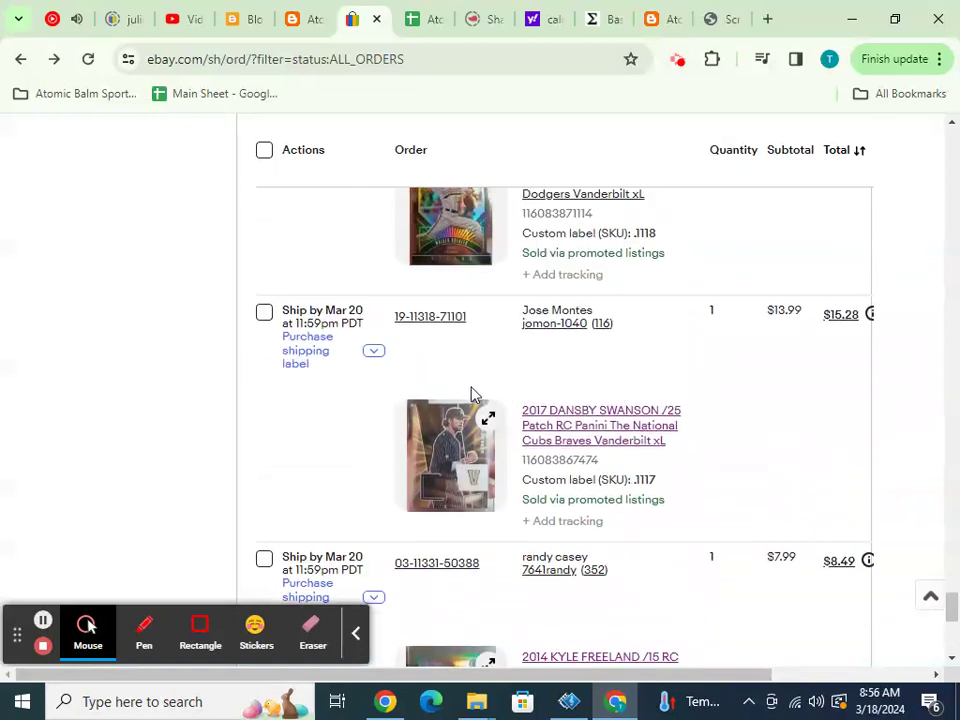
left_click(372, 354)
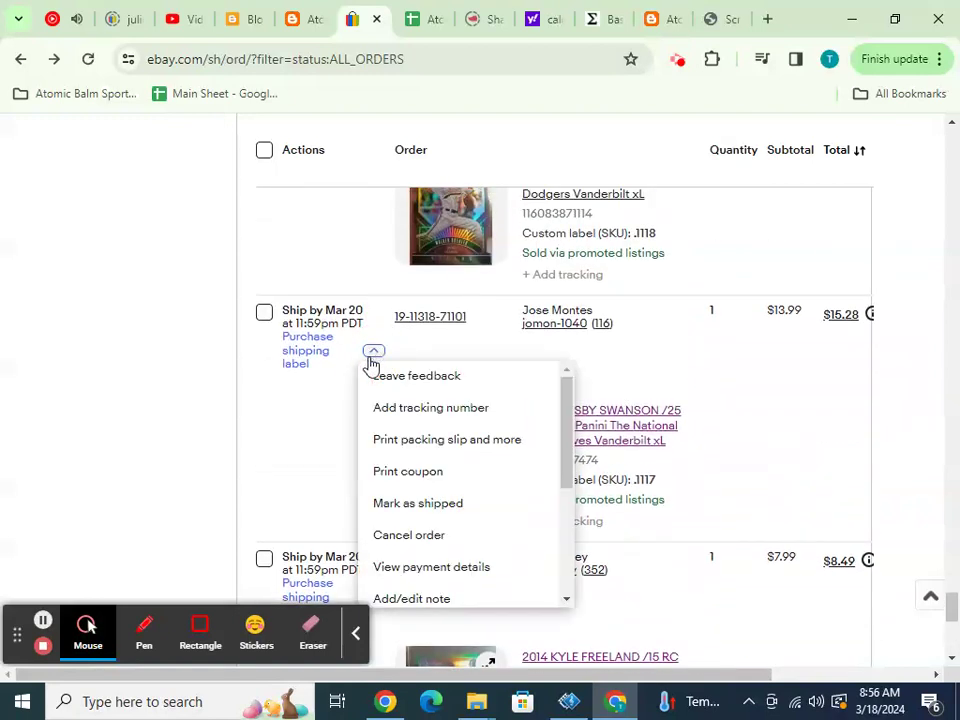
left_click(404, 569)
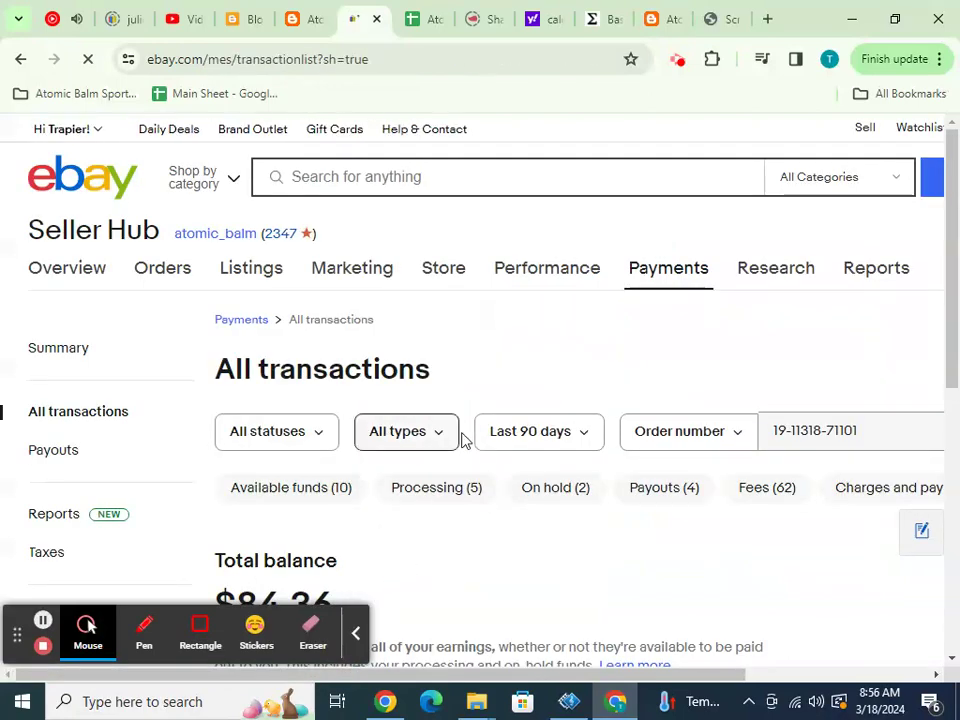
- Copy the Dansby Swanson /25 order's fee of -$2.42 into STANDARD FEES in Sales row 36
scroll(465, 432, "down", 5)
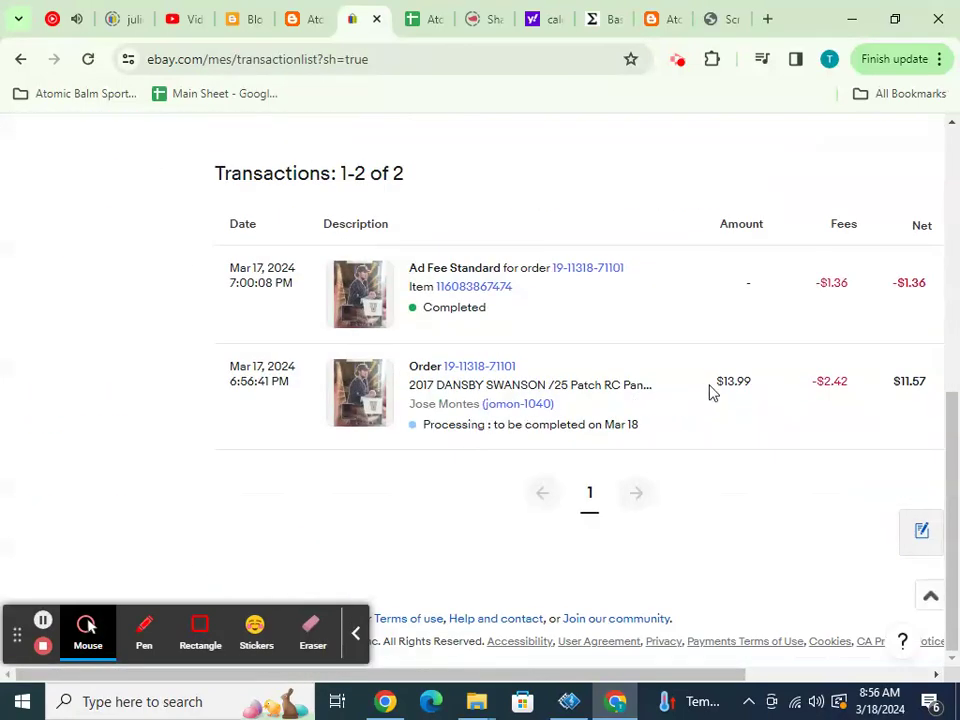
left_click_drag(814, 380, 847, 377)
key("ctrl+c")
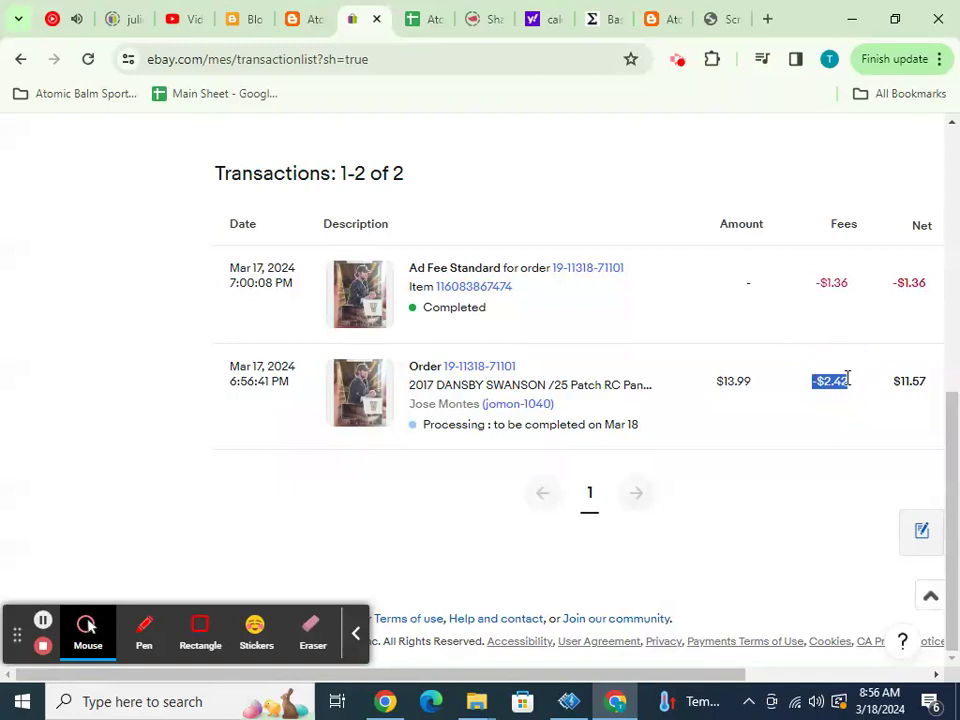
left_click(426, 20)
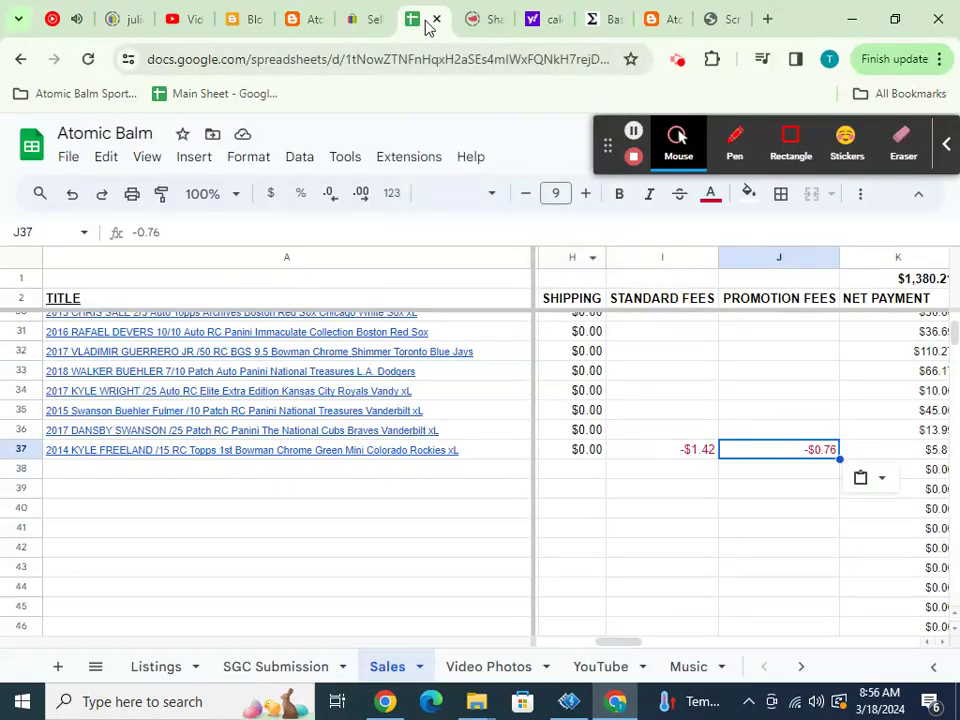
left_click(700, 436)
key("ctrl+v")
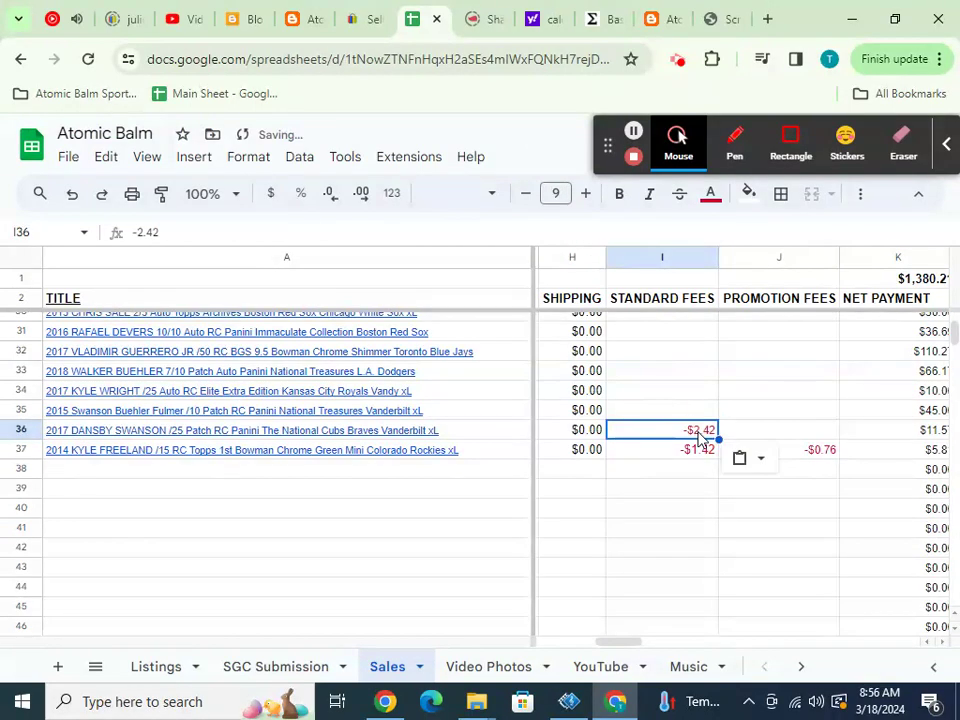
- Copy the Dansby Swanson /25 order's ad fee of -$1.36 from eBay into PROMOTION FEES in Sales row 36
left_click(751, 437)
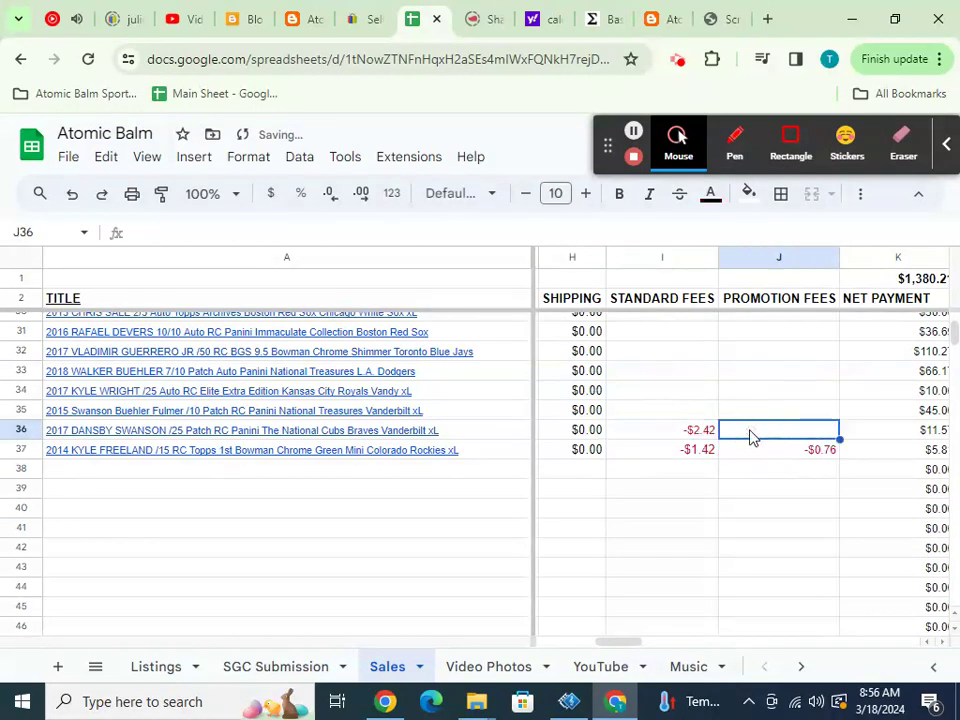
left_click(357, 20)
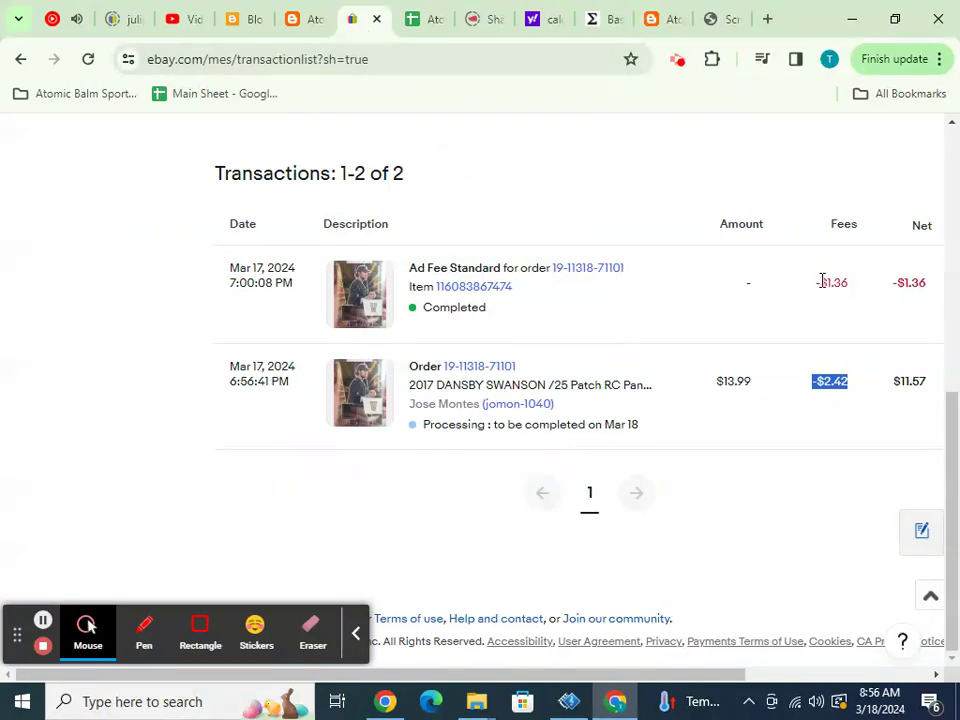
left_click_drag(819, 281, 847, 281)
key("ctrl+c")
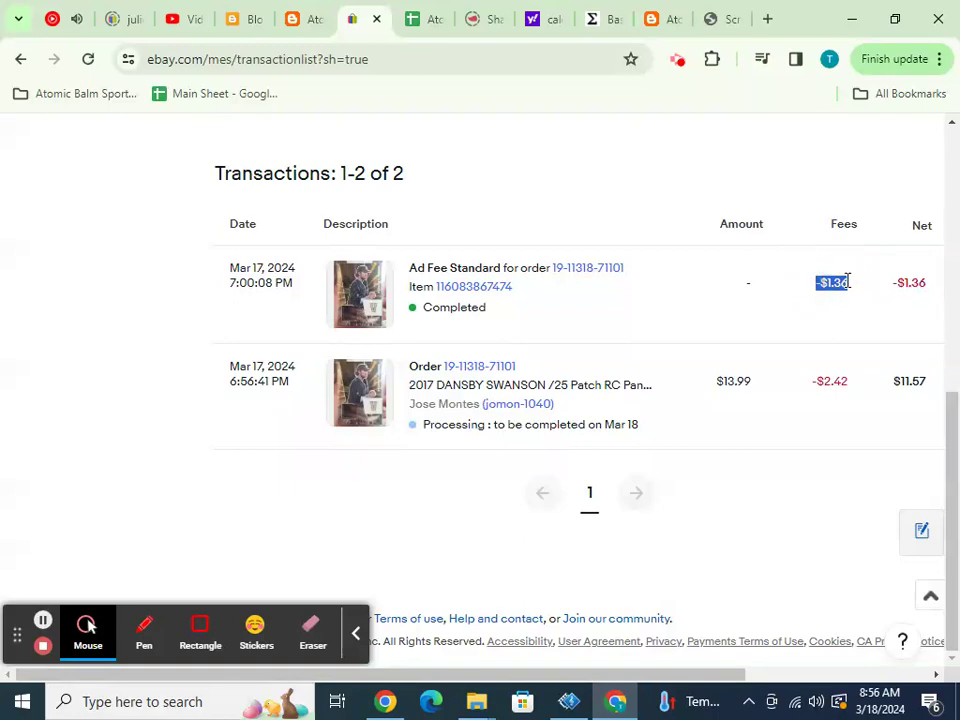
left_click(410, 20)
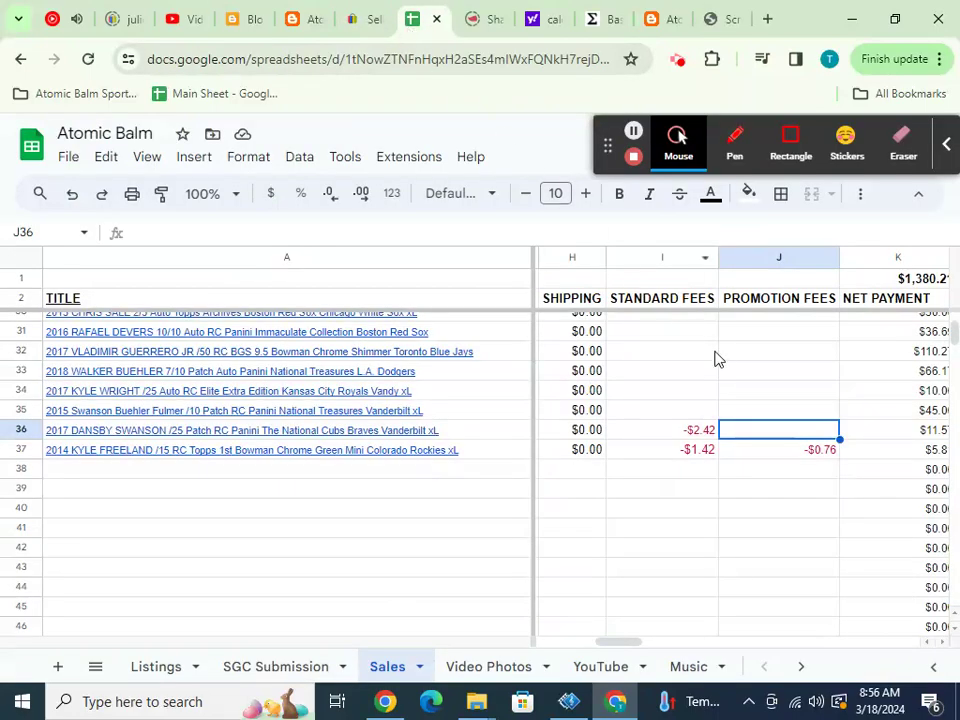
key("ctrl+v")
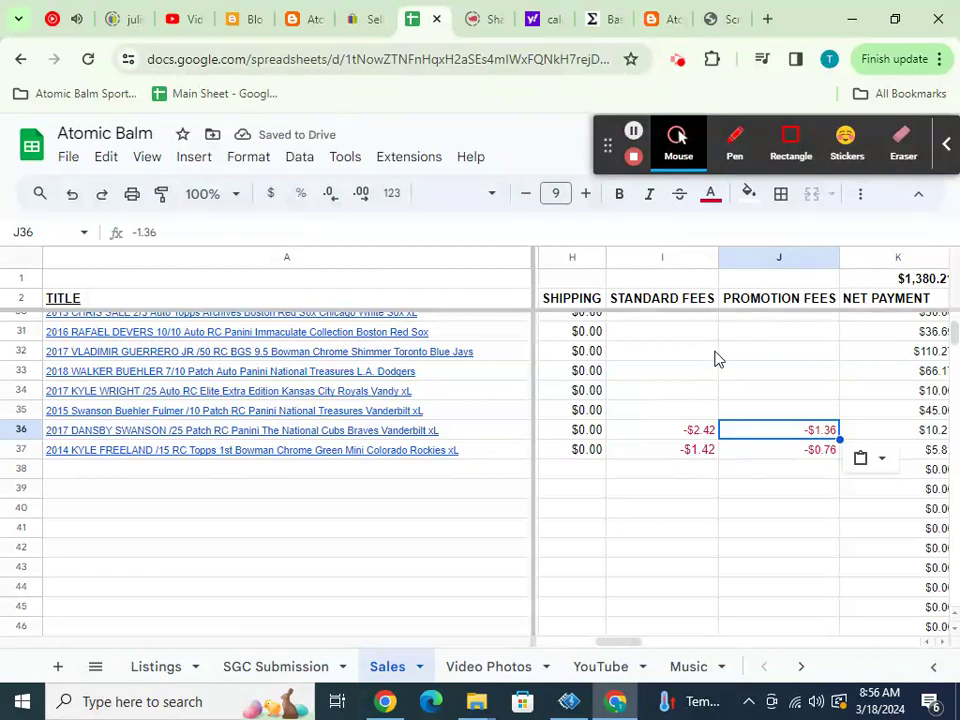
- Return to the eBay orders and open the payment details of the 2015 Swanson Buehler Fulmer /10 Patch order
left_click(370, 19)
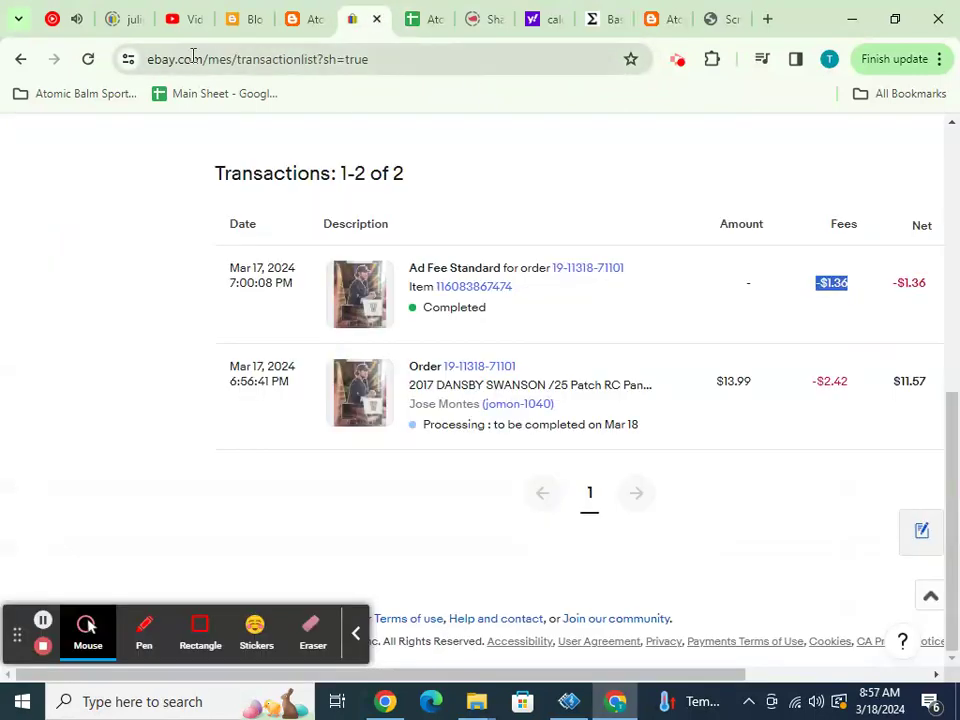
left_click(21, 59)
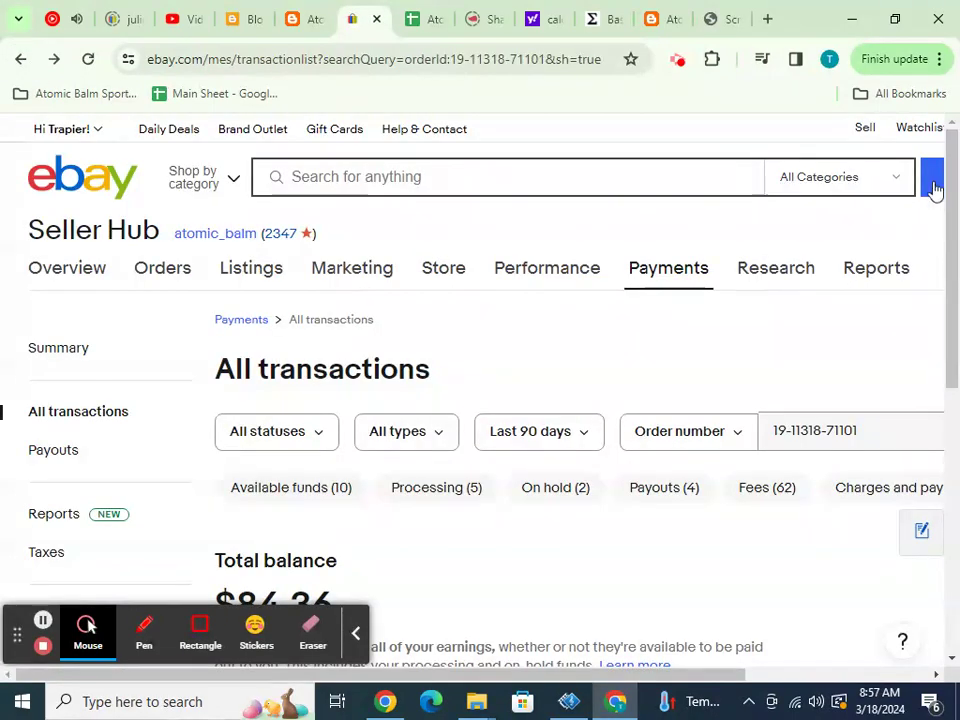
scroll(940, 200, "down", 4)
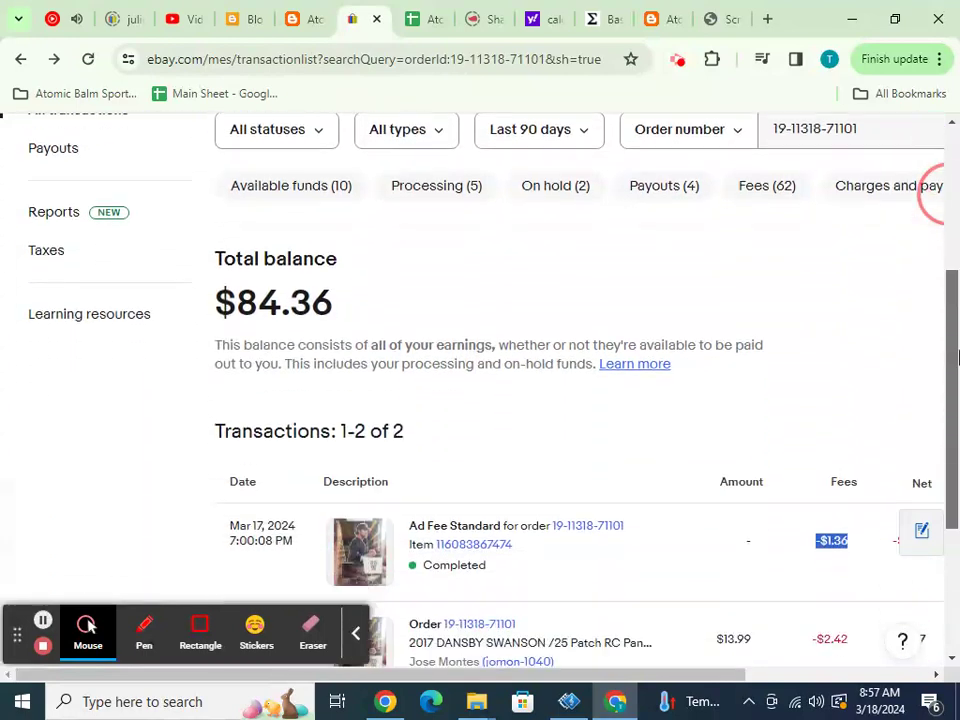
left_click(21, 59)
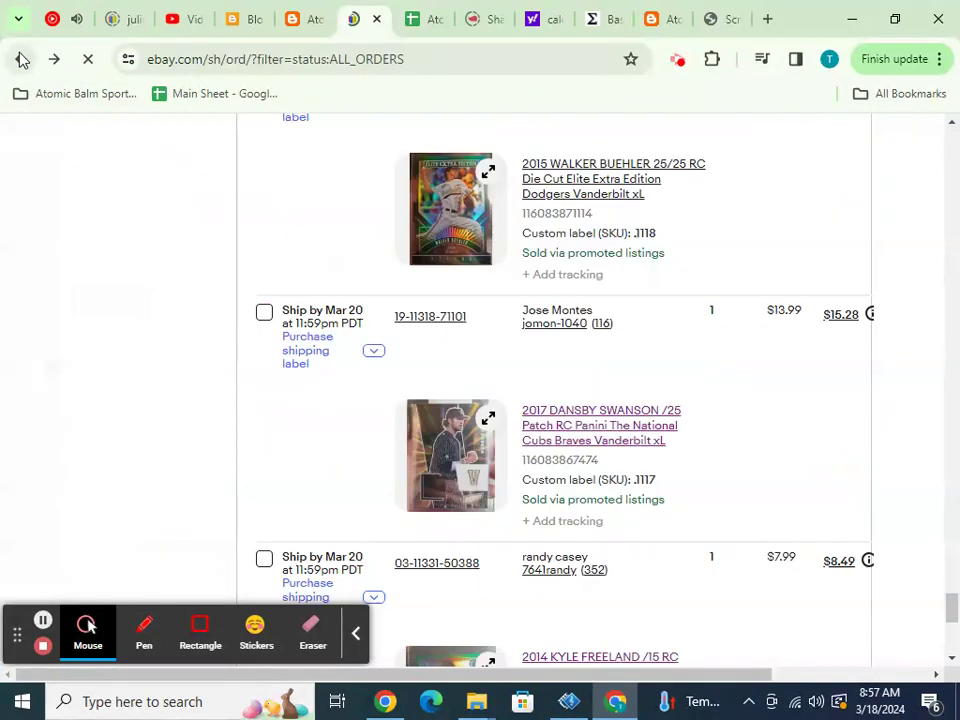
scroll(476, 189, "up", 5)
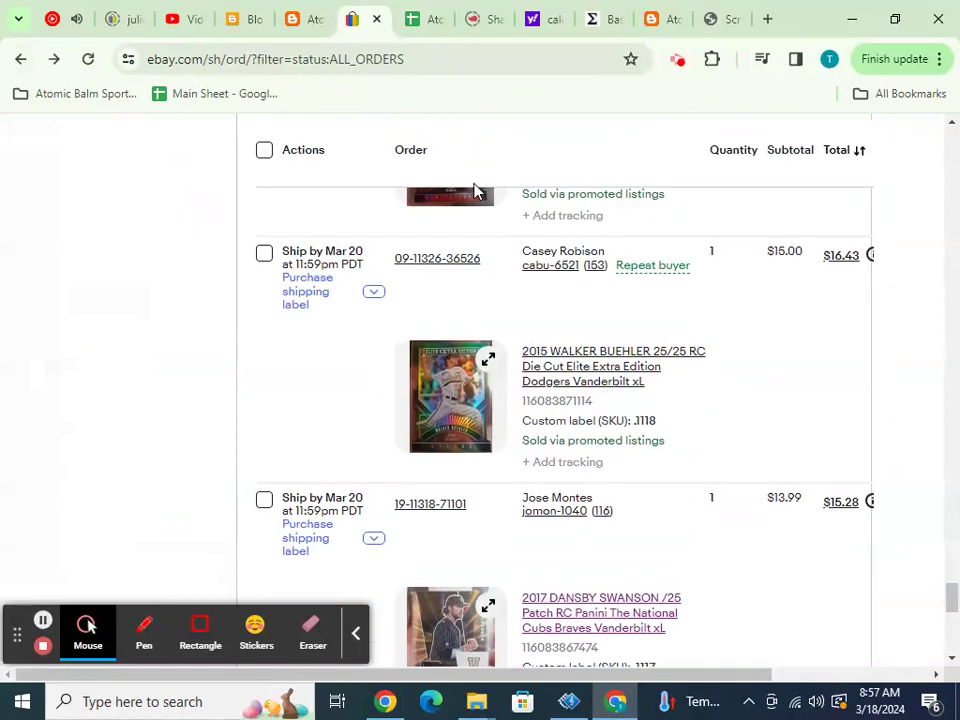
scroll(476, 189, "up", 6)
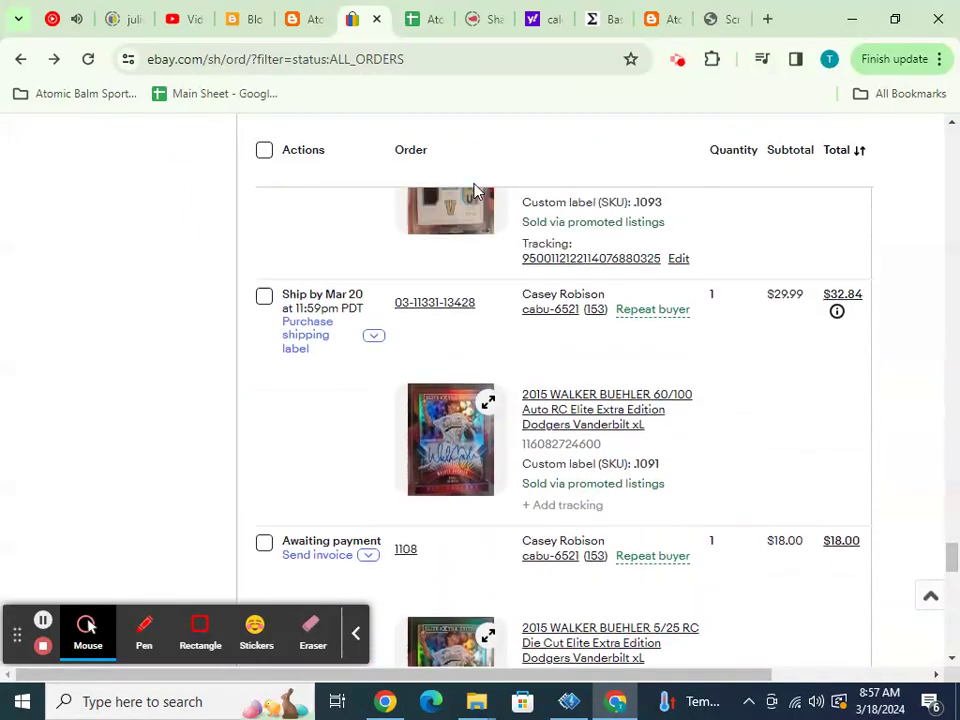
scroll(476, 189, "up", 2)
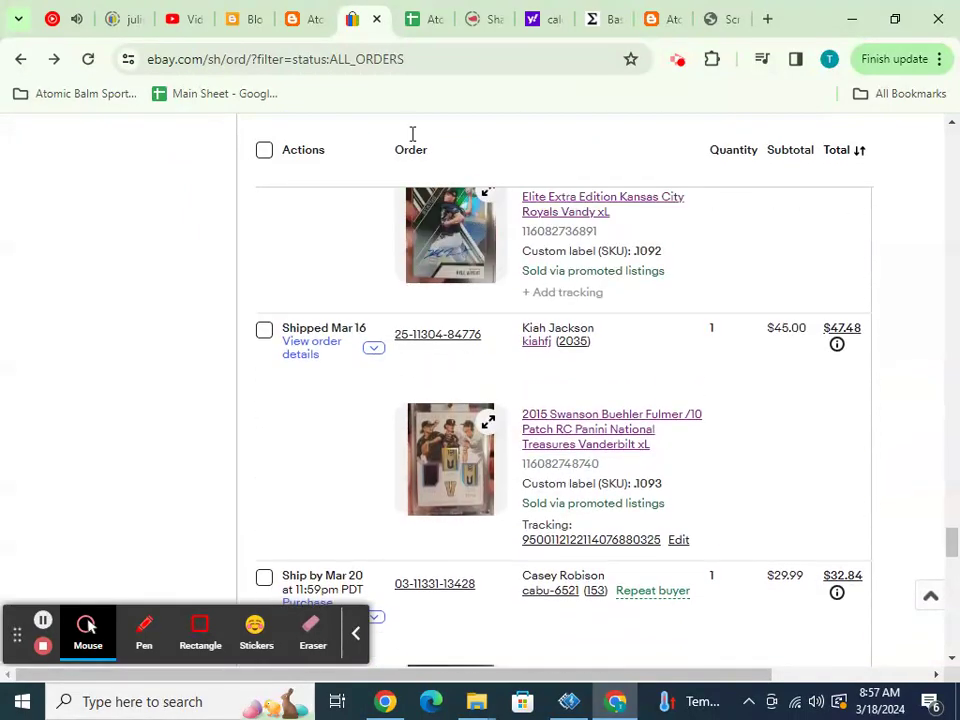
left_click(370, 348)
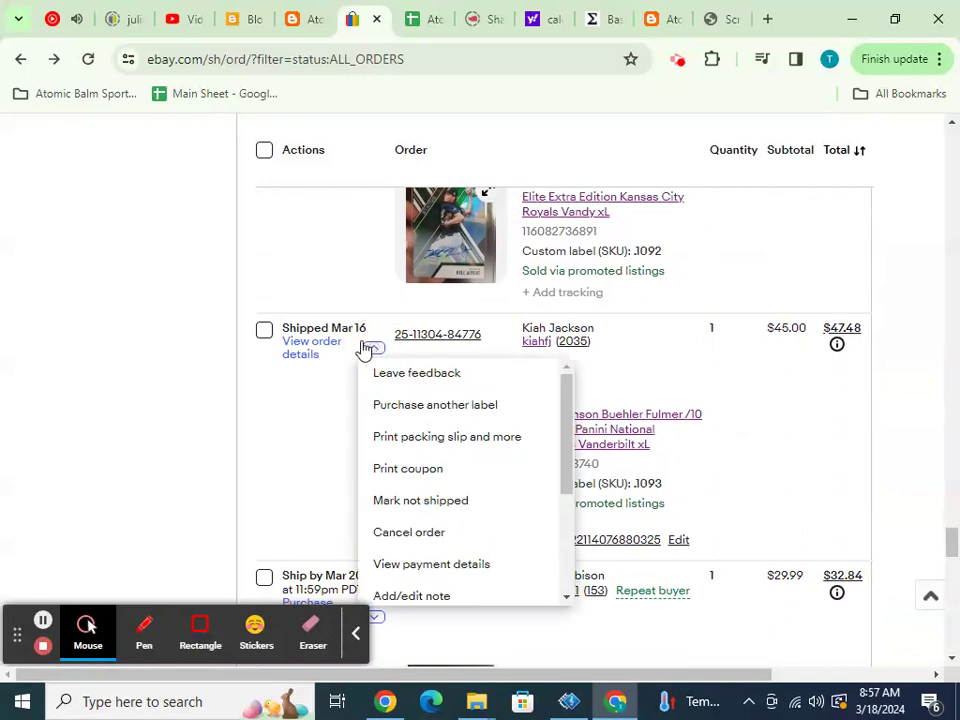
left_click(416, 565)
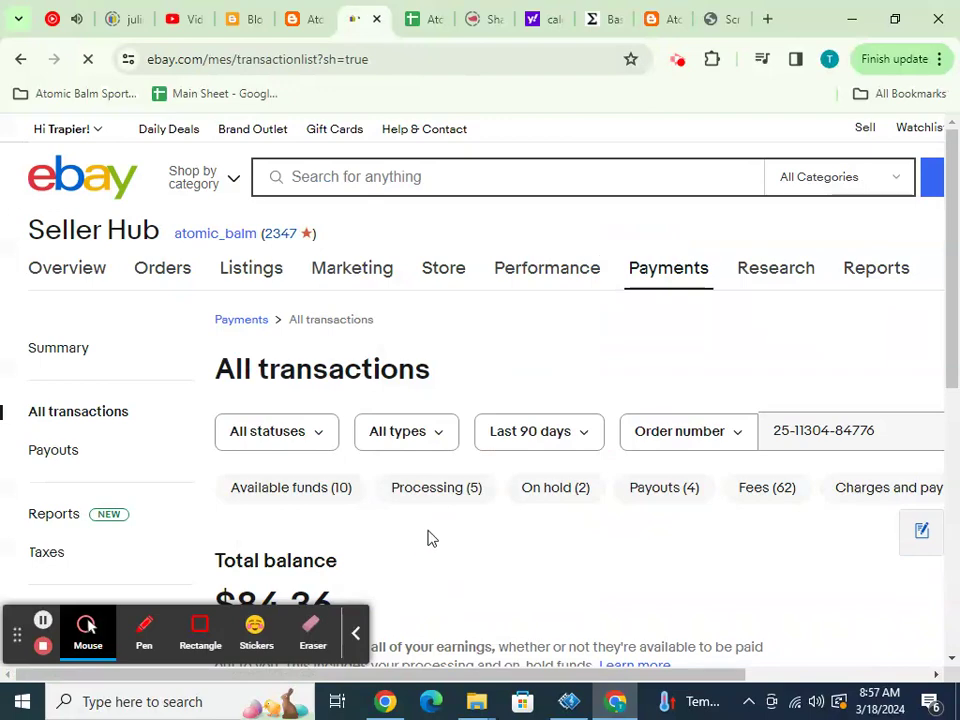
- Copy the Swanson Buehler Fulmer order's fee of -$6.69 into STANDARD FEES in Sales row 35
scroll(428, 539, "down", 1)
scroll(435, 534, "down", 5)
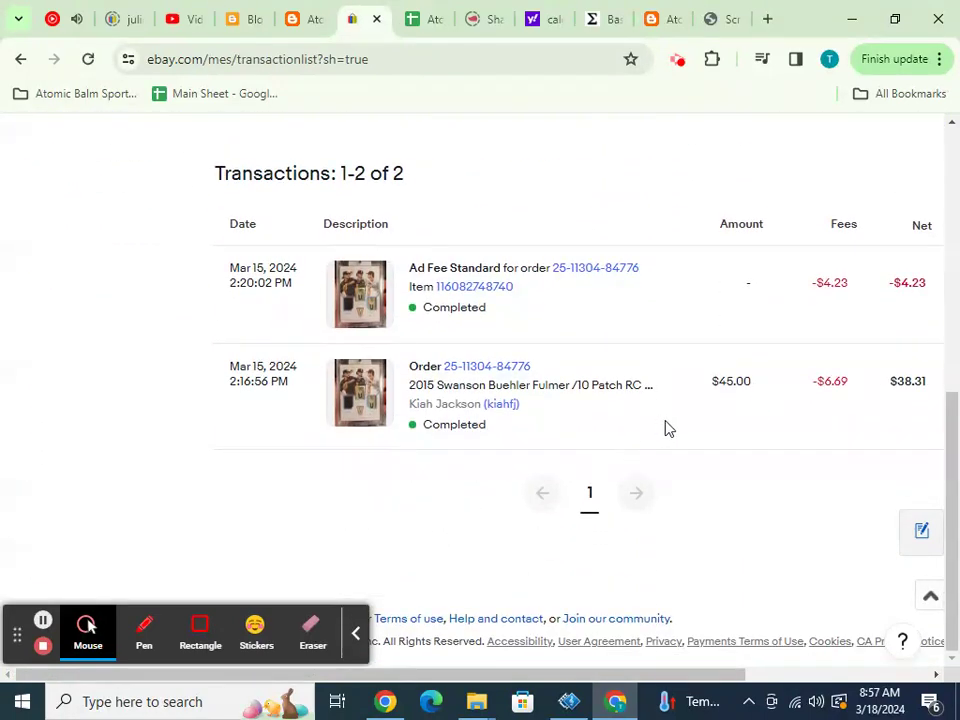
left_click_drag(816, 380, 848, 378)
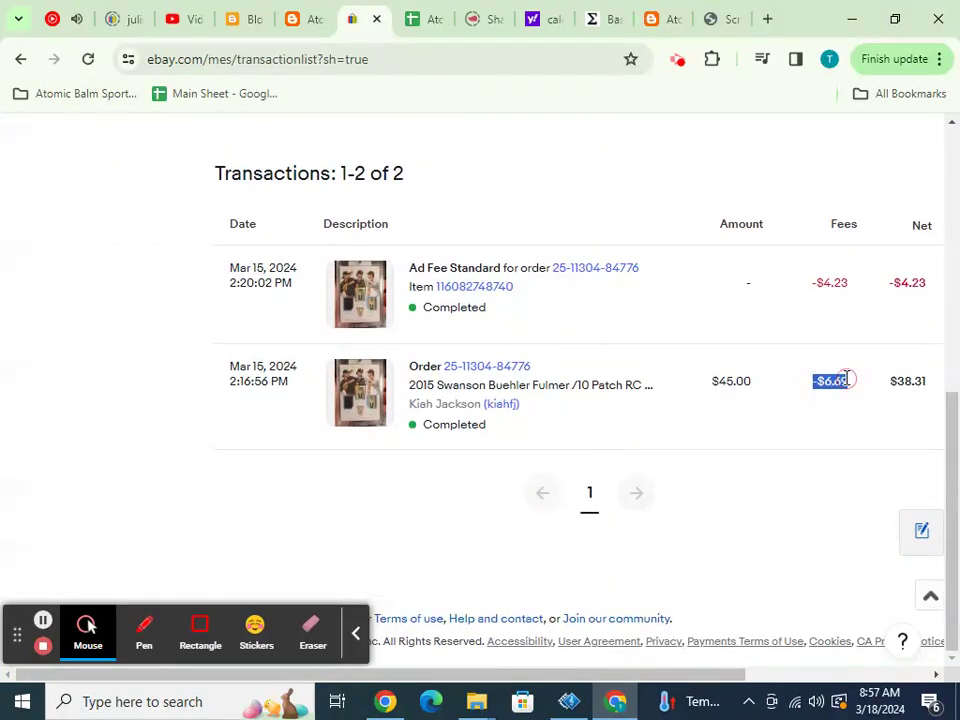
left_click(421, 22)
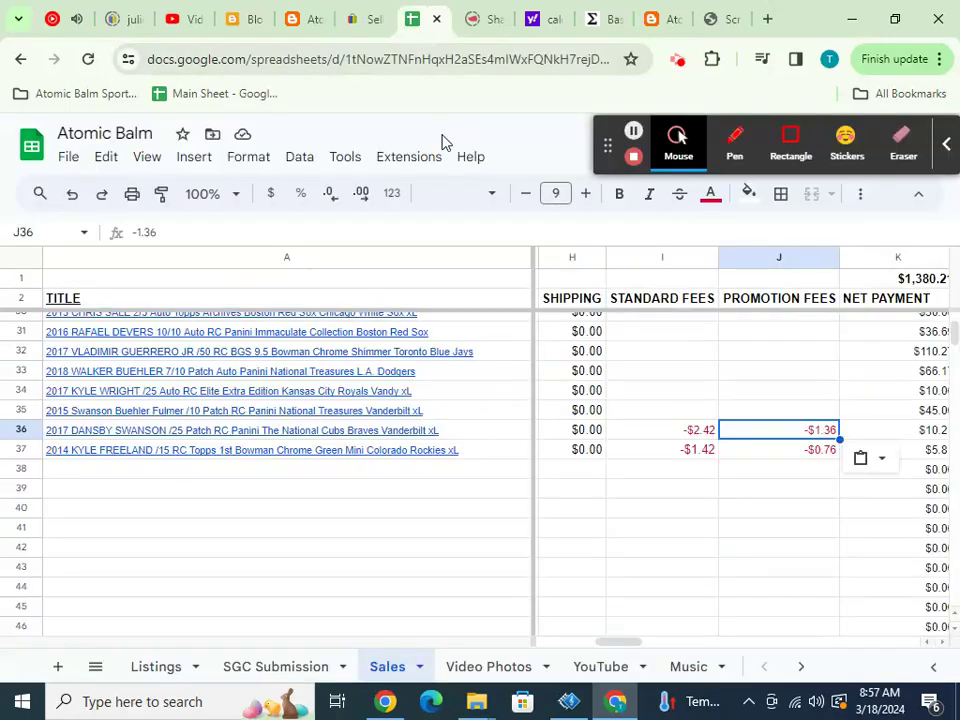
left_click(628, 410)
type("-6.69")
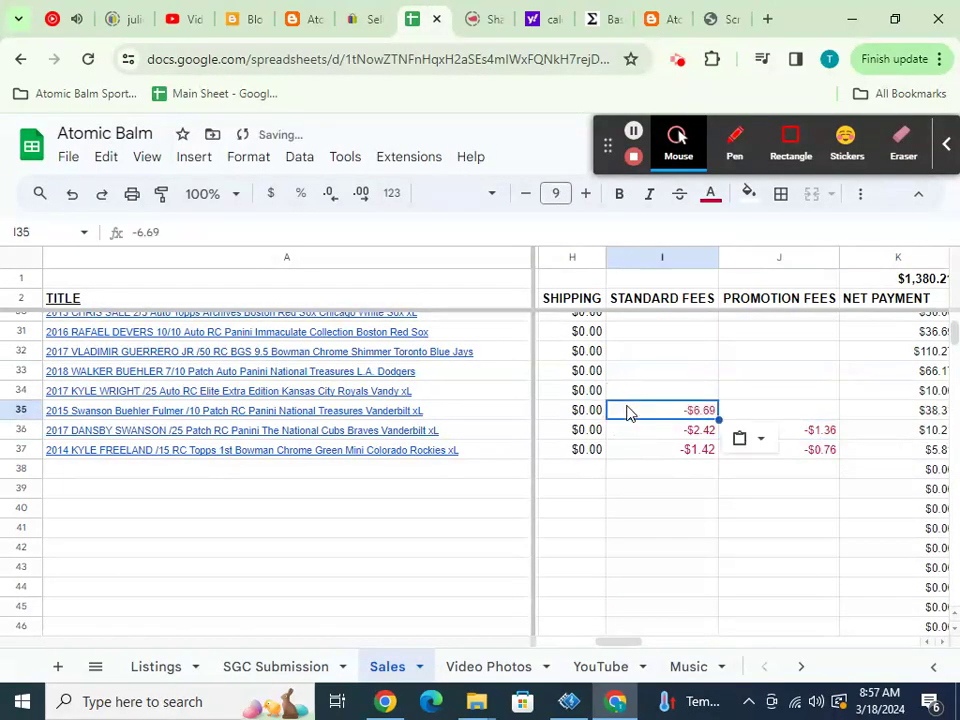
left_click(369, 20)
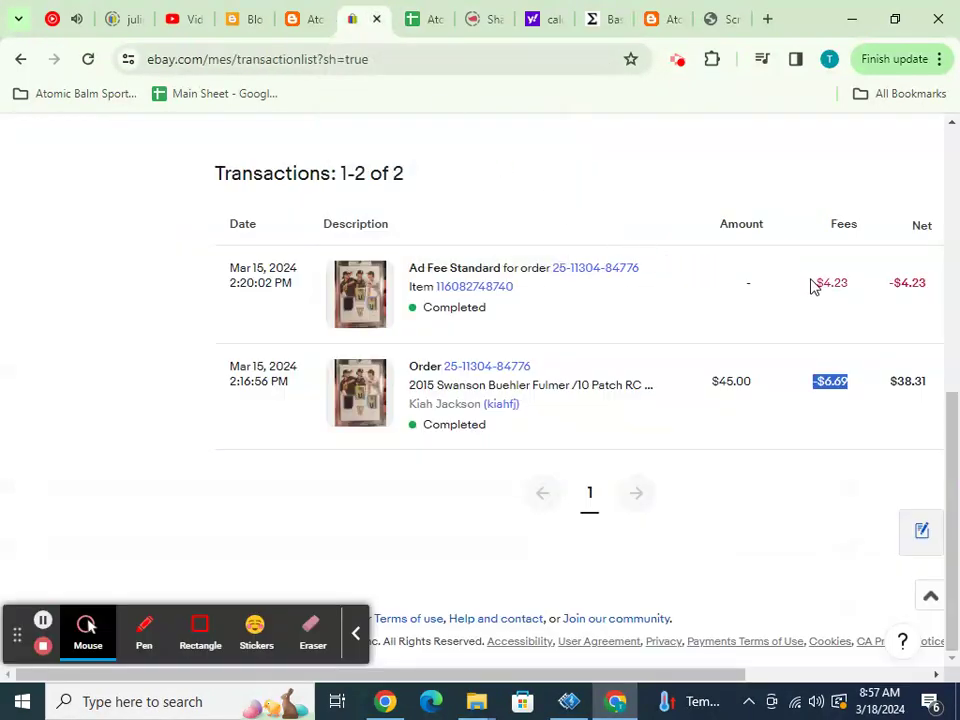
left_click_drag(815, 280, 846, 281)
key("ctrl+c")
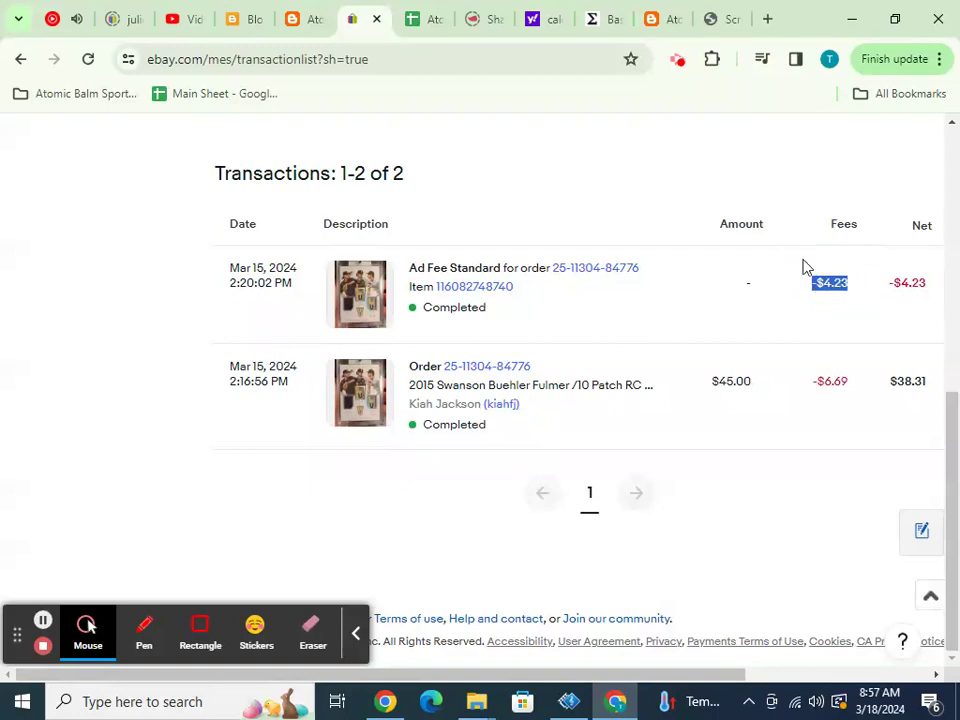
left_click(422, 21)
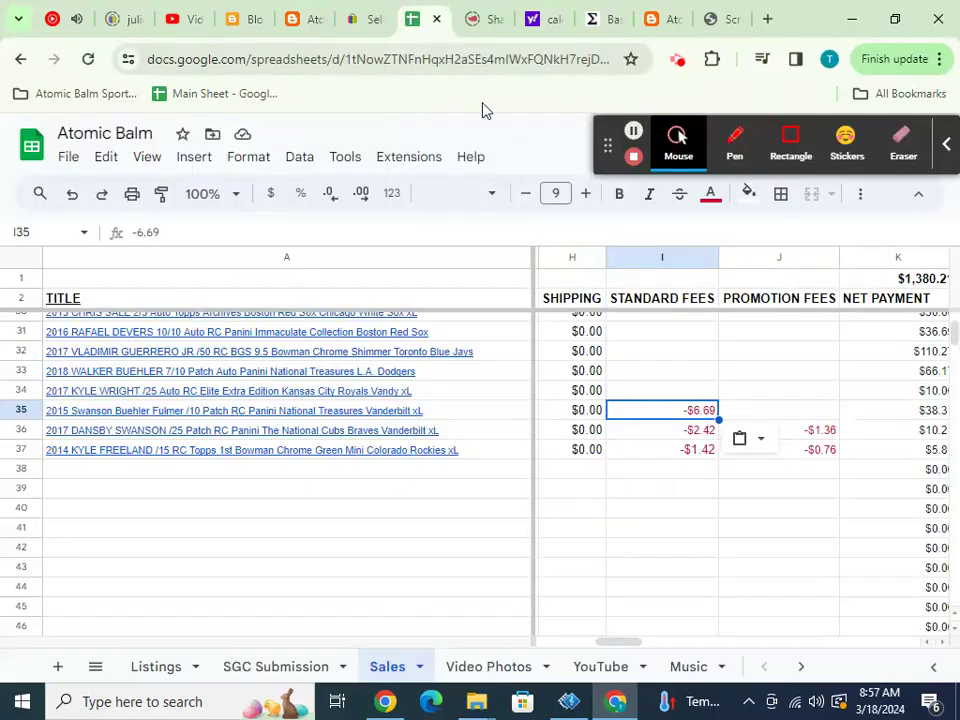
left_click(746, 410)
key("ctrl+v")
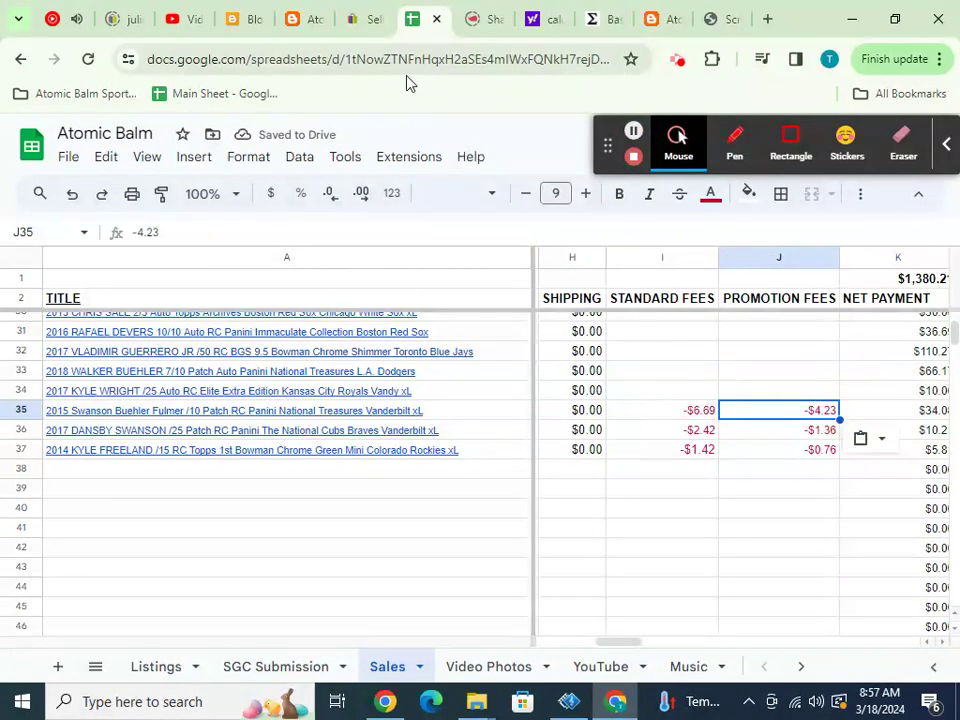
- Return to the eBay orders and open the payment details of the 2017 Kyle Wright /25 Auto order
left_click(365, 20)
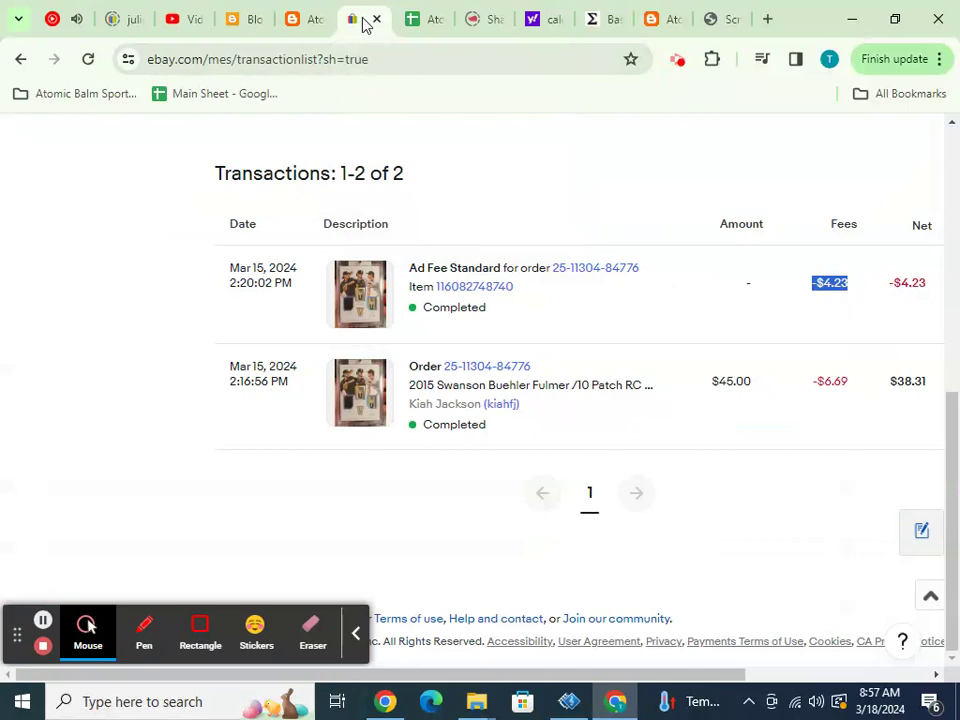
left_click(22, 61)
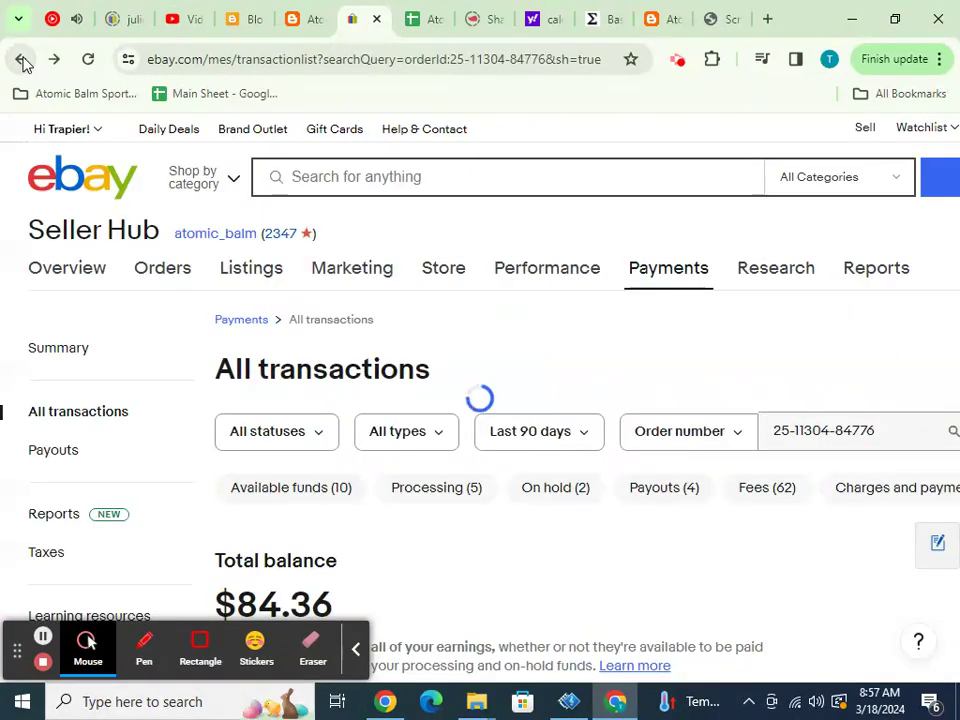
left_click(22, 61)
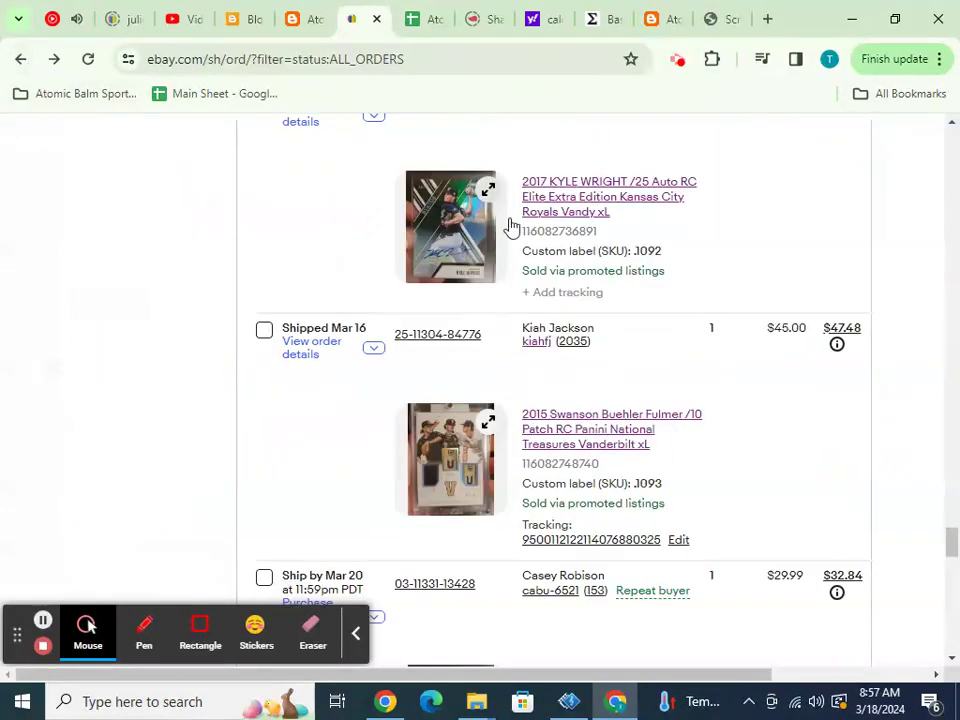
scroll(415, 198, "up", 1)
left_click(371, 213)
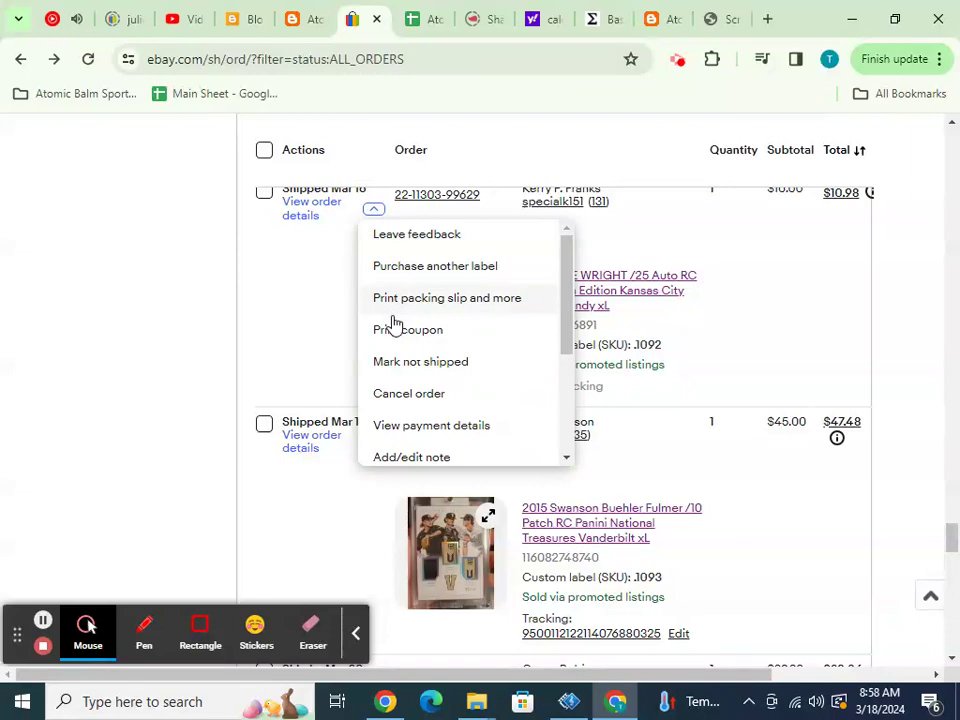
left_click(393, 428)
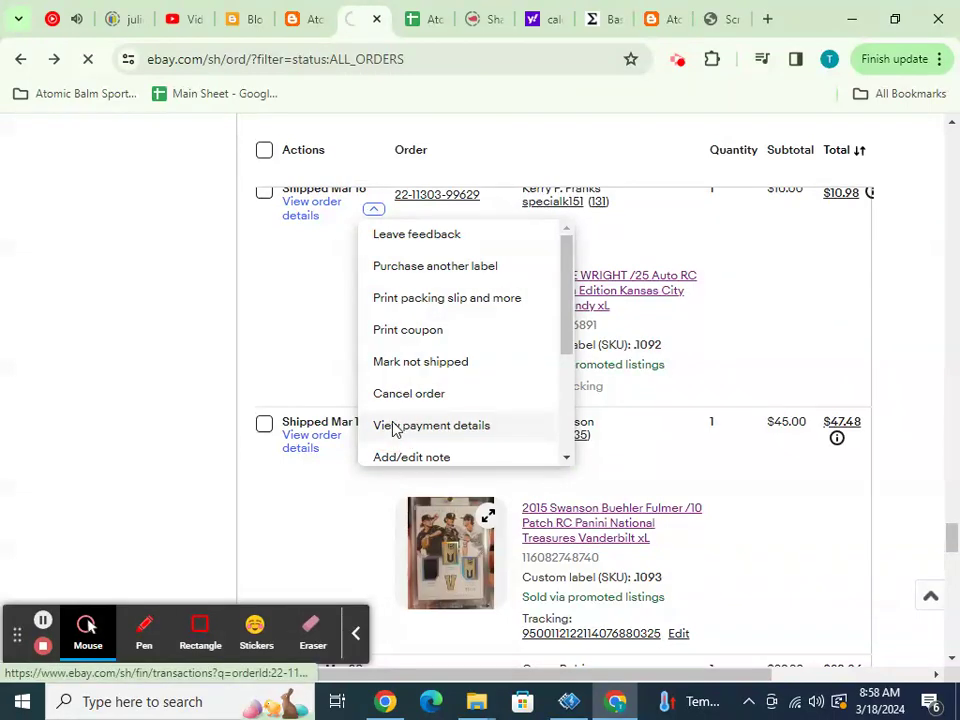
scroll(380, 360, "down", 5)
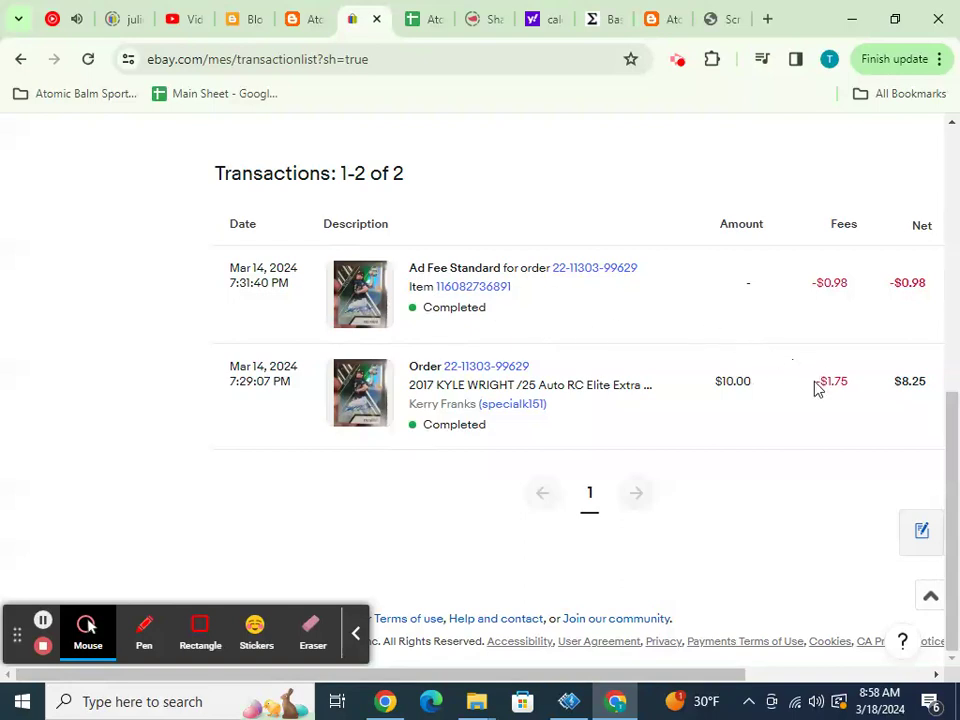
left_click_drag(817, 381, 855, 389)
key("ctrl+c")
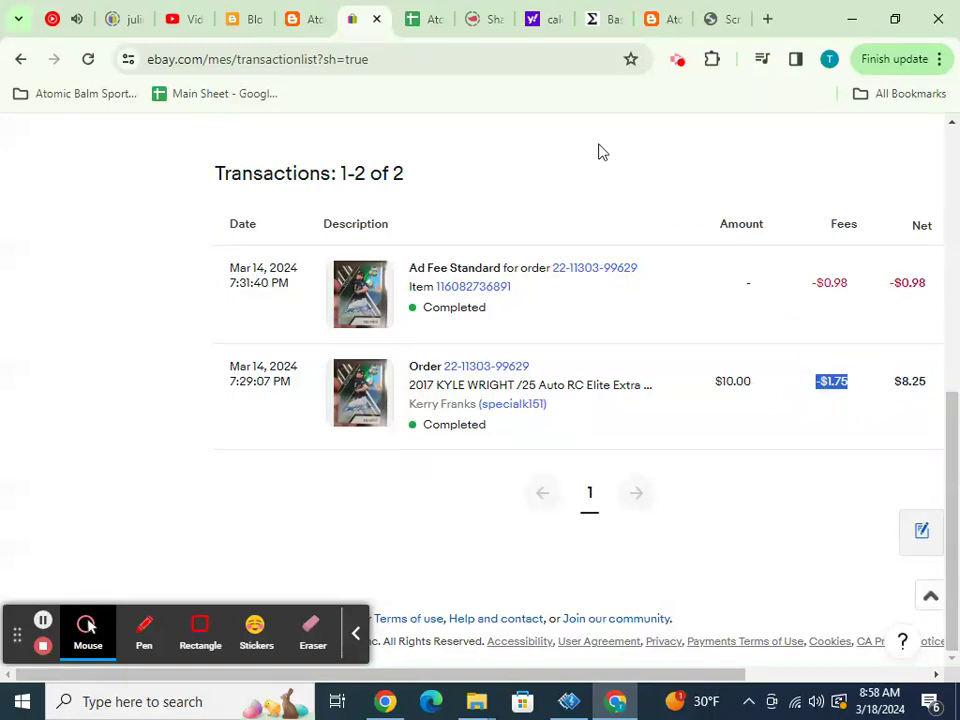
left_click(422, 28)
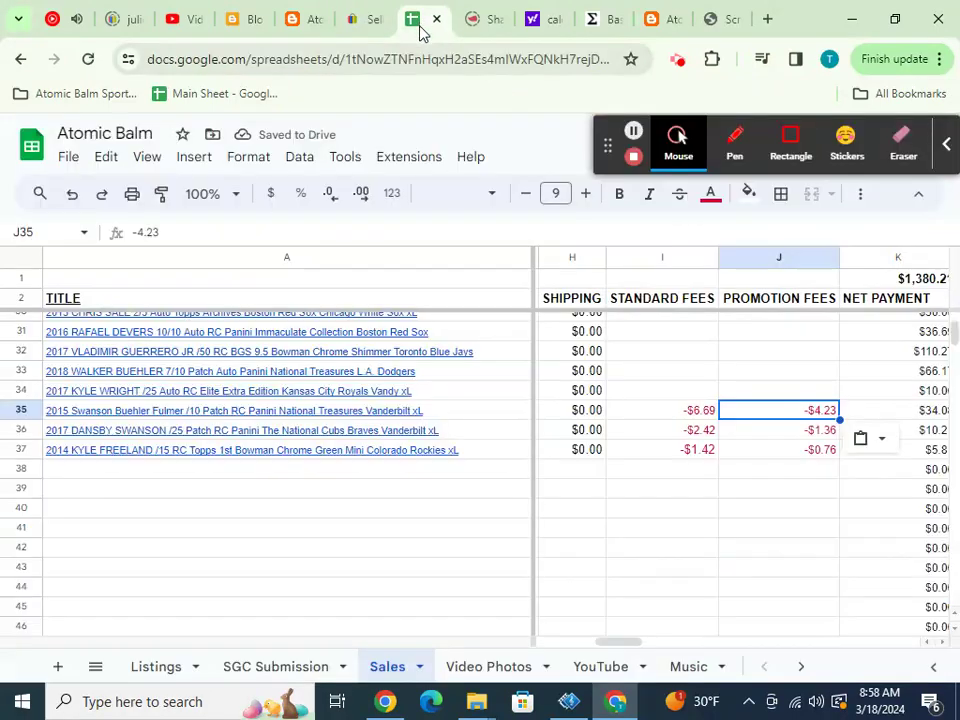
left_click(641, 397)
key("ctrl+v")
key("ctrl+z")
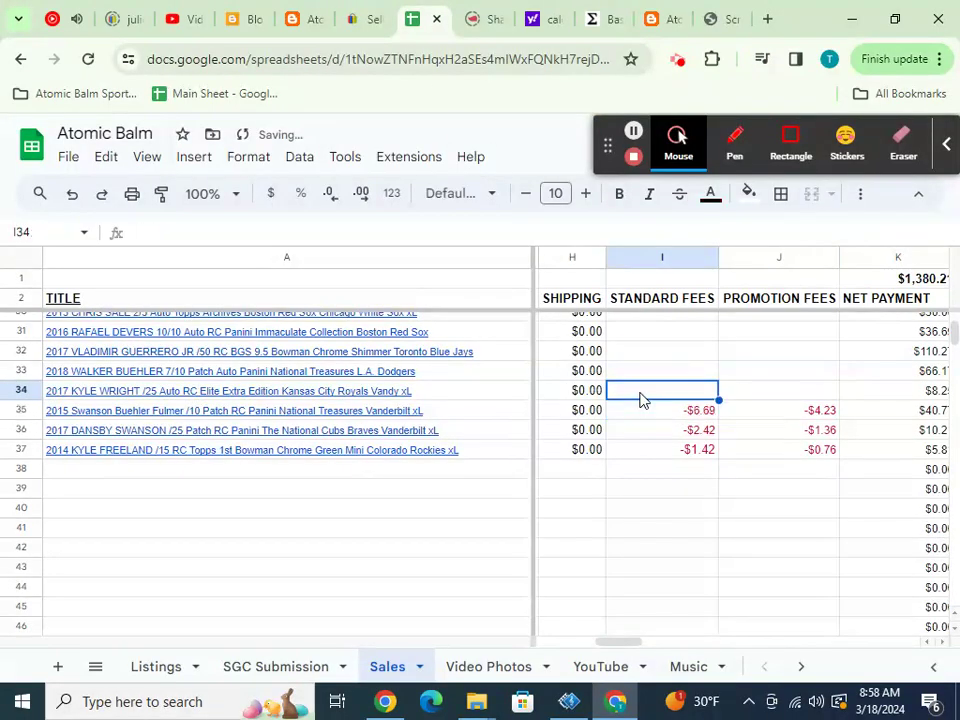
- Paste the -$1.75 fee into empty cell I38, copy it into STANDARD FEES in row 34, and clear I38
left_click(649, 476)
key("ctrl+v")
left_click(649, 476)
key("ctrl+c")
left_click(656, 391)
key("ctrl+v")
left_click(672, 476)
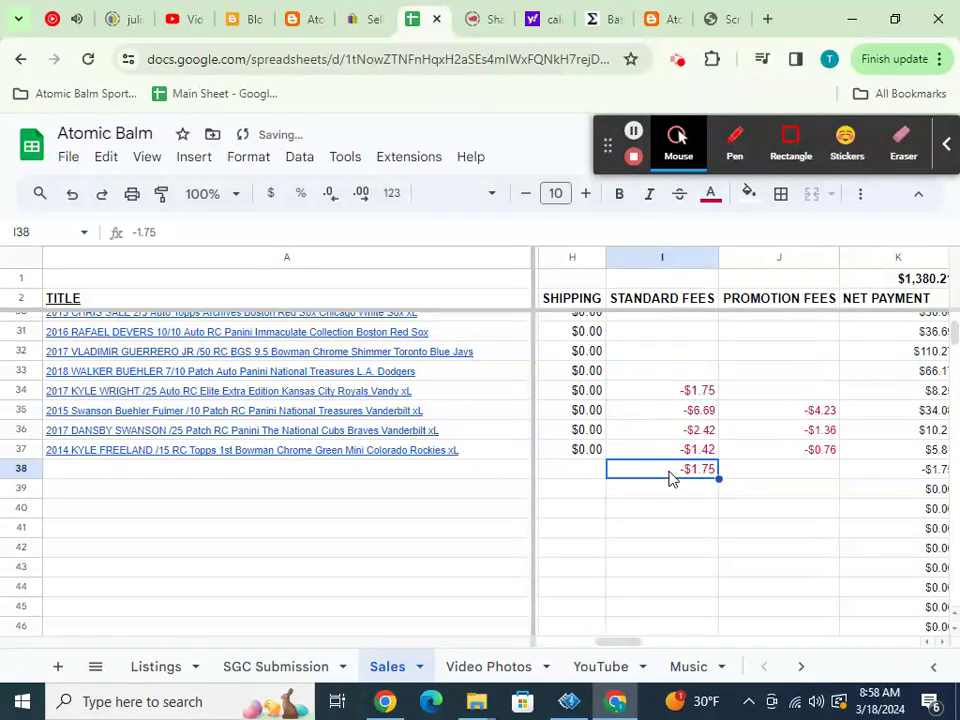
key("Delete")
left_click(729, 392)
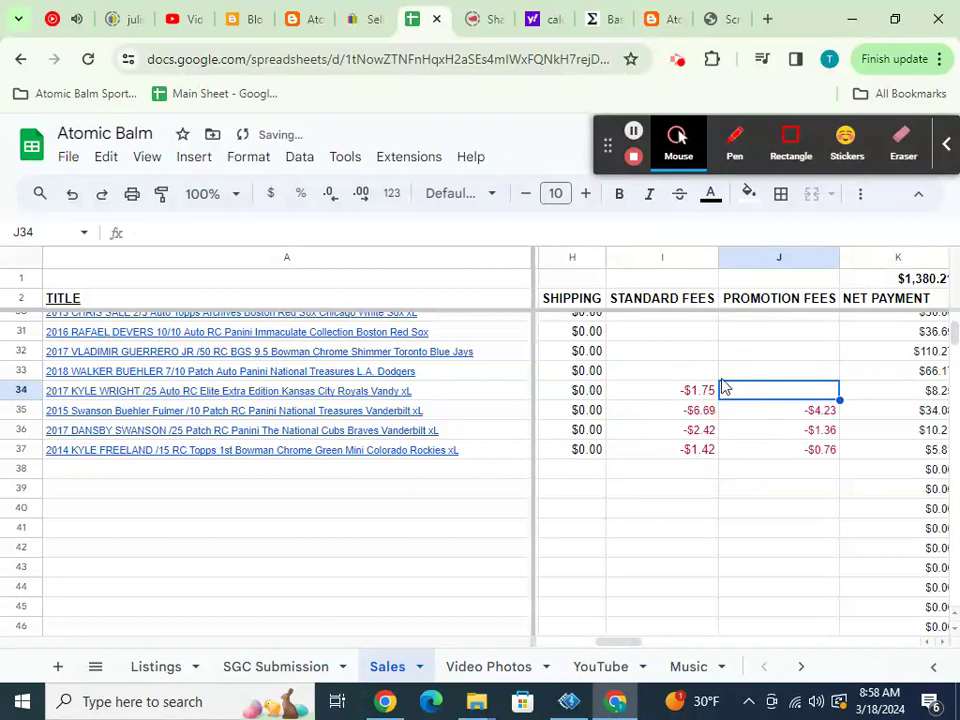
left_click(352, 24)
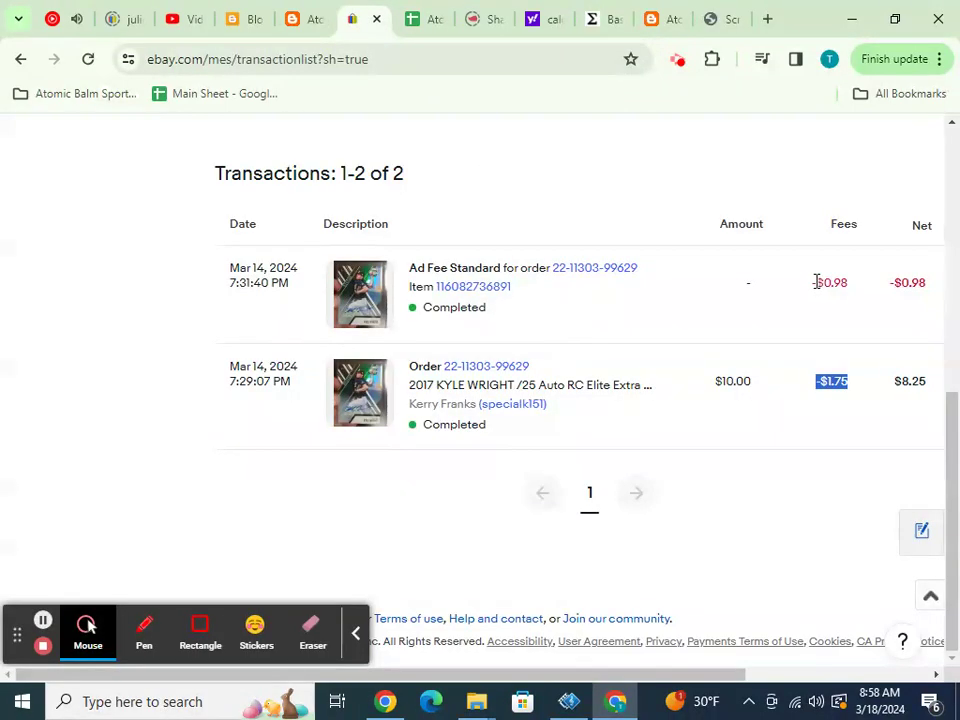
left_click_drag(811, 283, 847, 282)
left_click(431, 25)
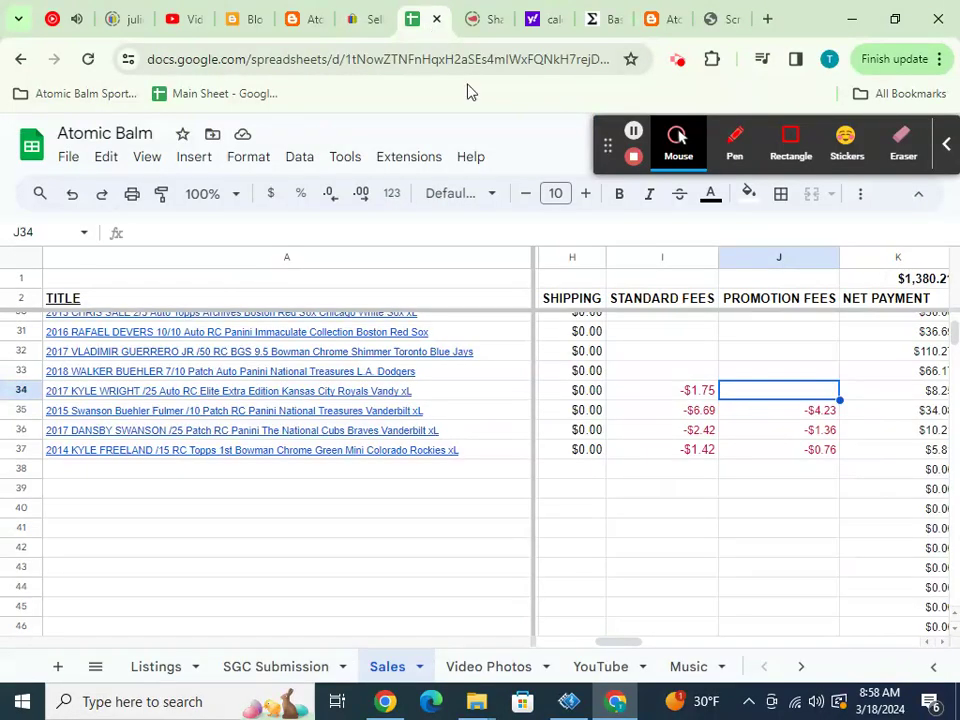
key("ctrl+v")
- Return to the eBay orders and open the payment details of the 2019 Vladimir Guerrero Jr /25 RC PSA 10 order
left_click(690, 370)
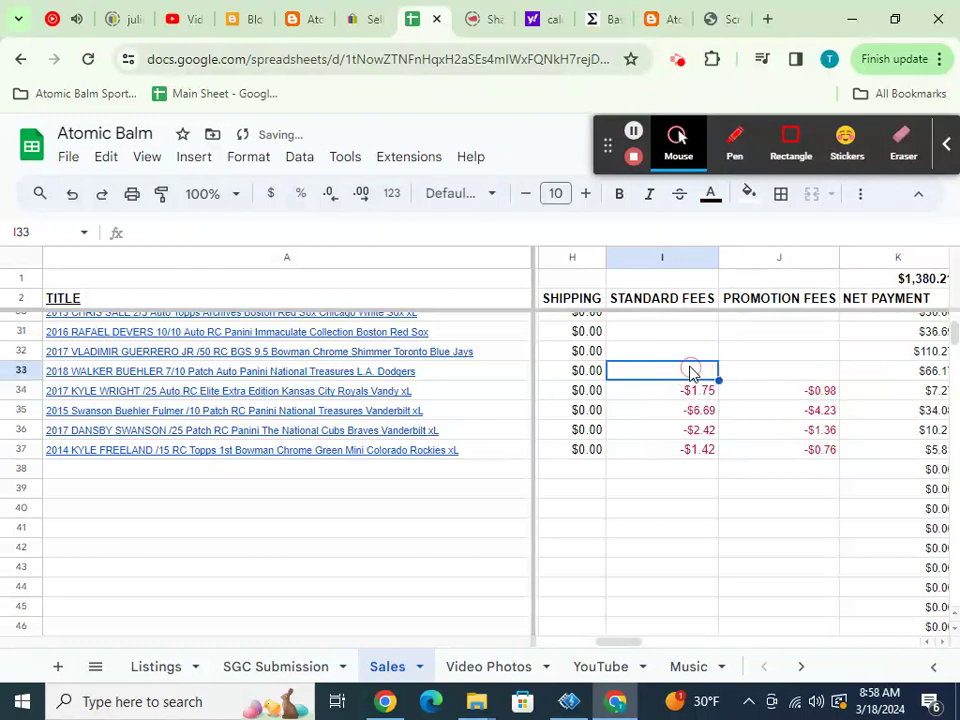
left_click(370, 20)
left_click(22, 60)
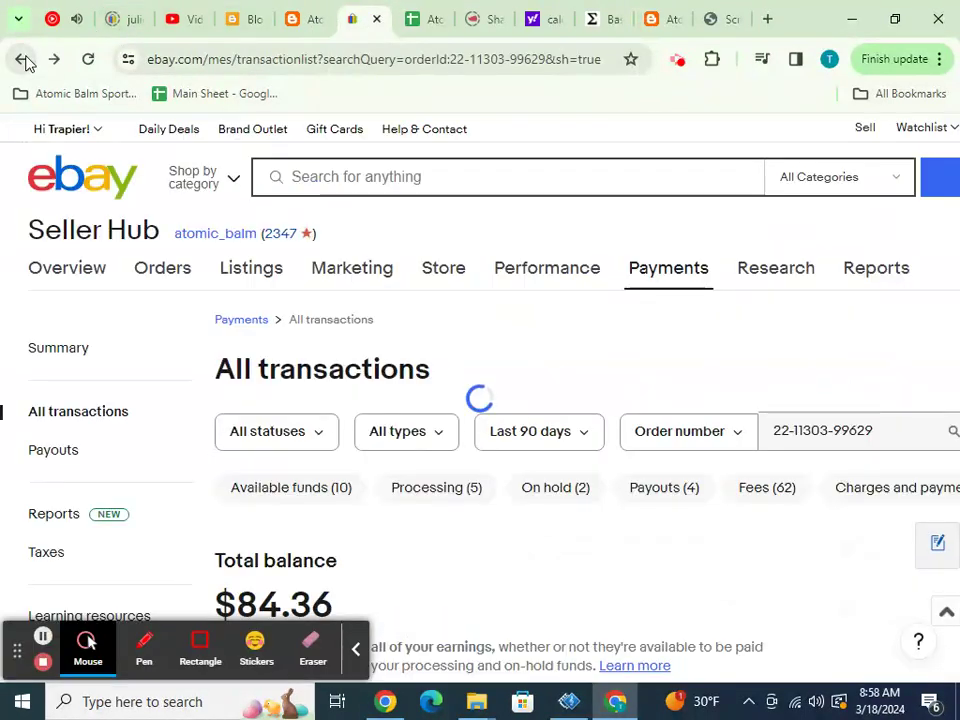
left_click(22, 60)
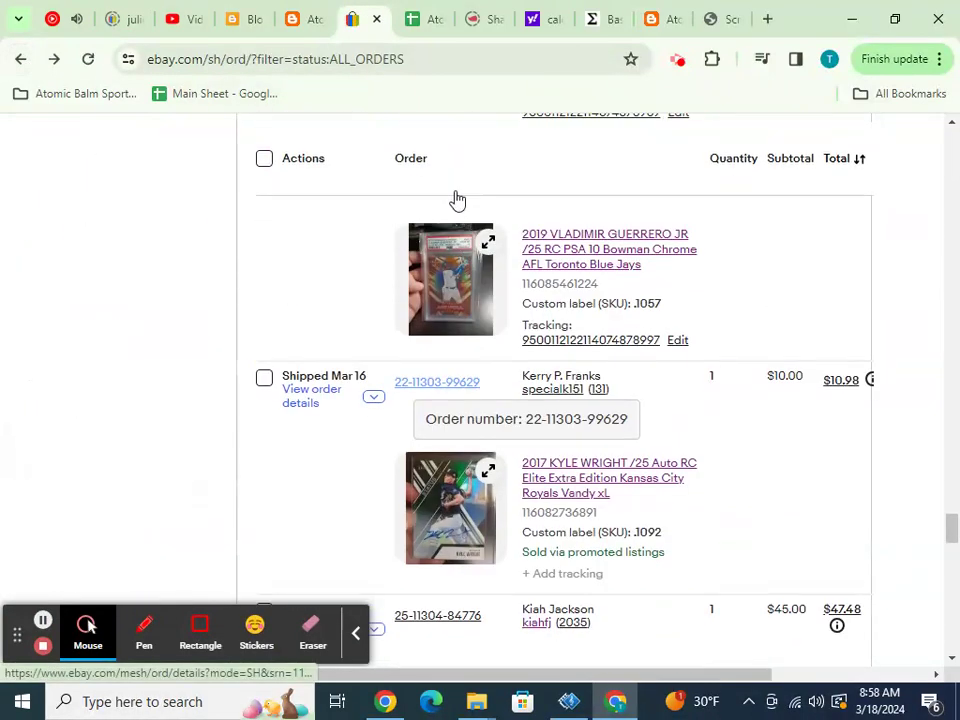
scroll(440, 290, "up", 3)
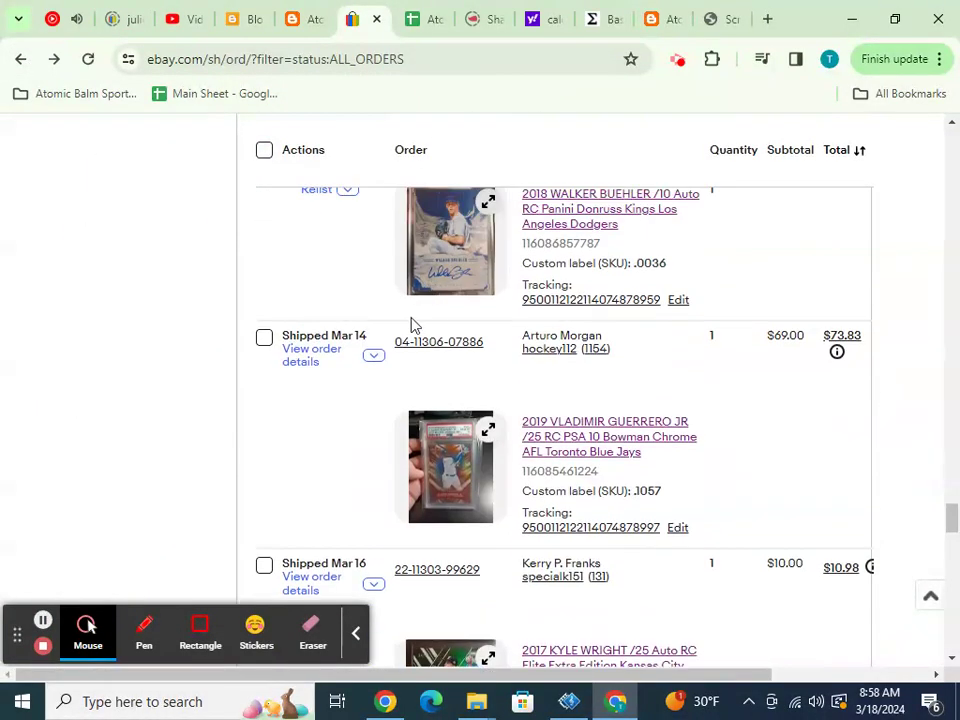
left_click(374, 356)
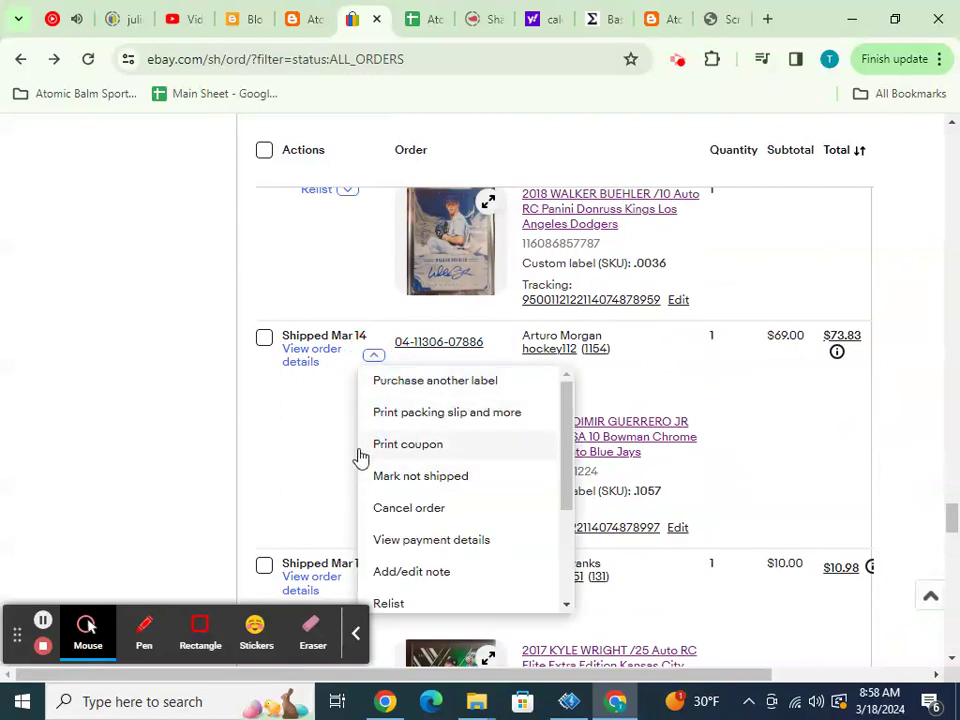
left_click(383, 540)
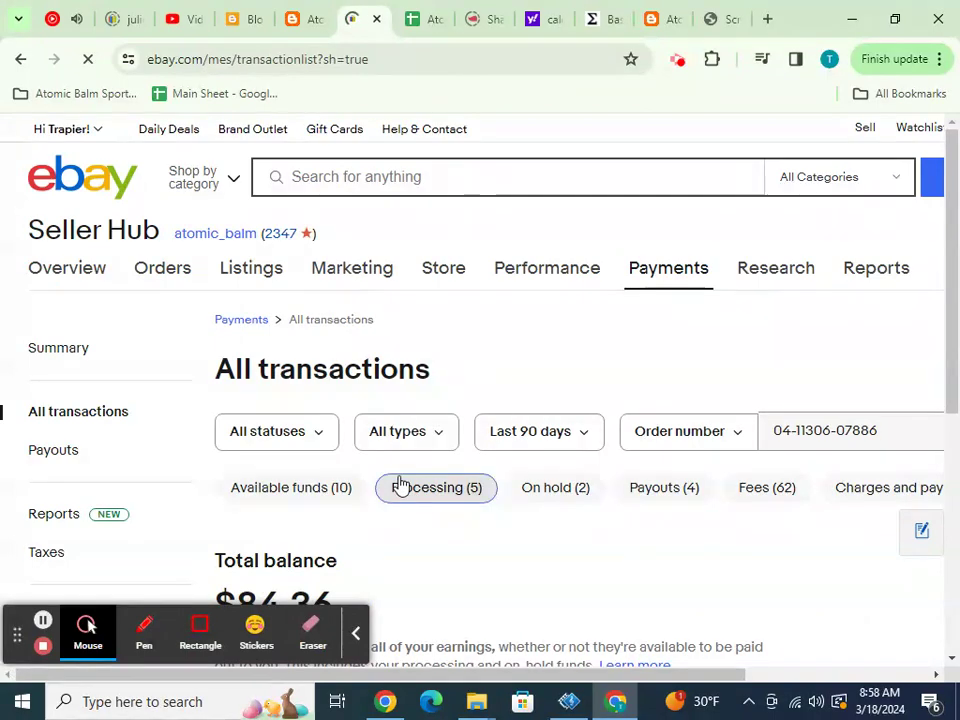
- Copy the Vladimir Guerrero Jr order's fee of -$10.08 from eBay into STANDARD FEES in Sales row 18
scroll(400, 485, "down", 4)
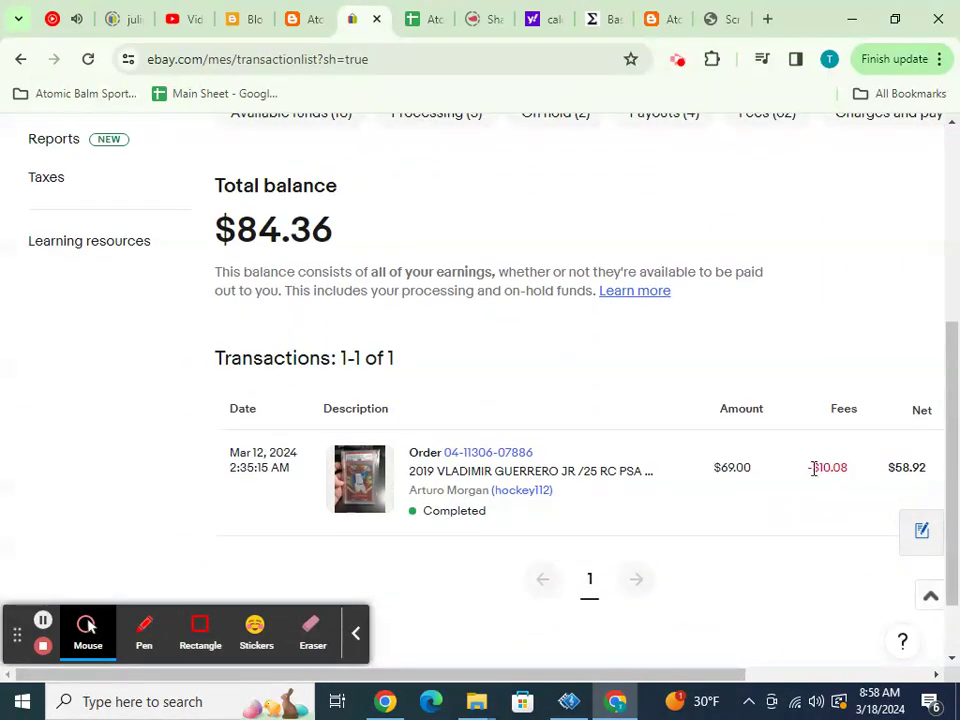
left_click_drag(810, 469, 846, 466)
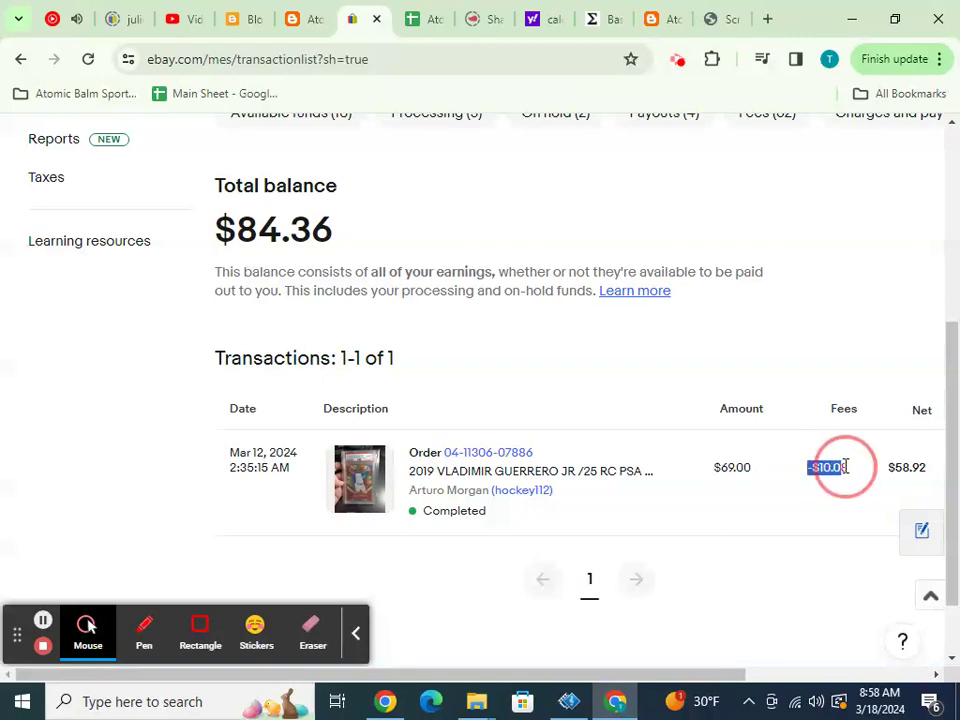
left_click(418, 20)
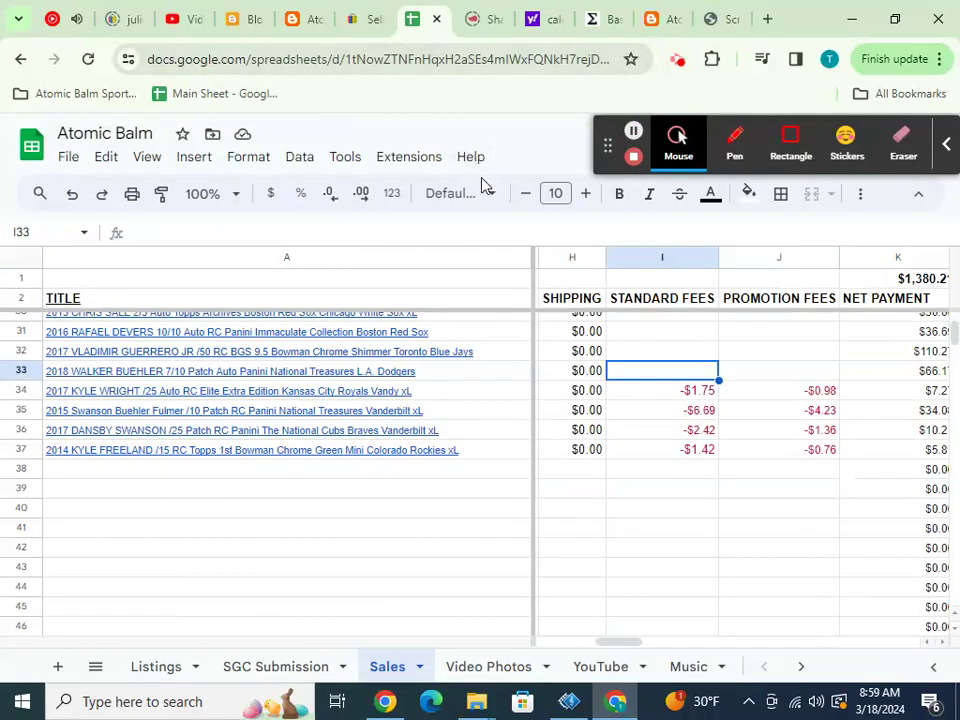
scroll(574, 340, "up", 2)
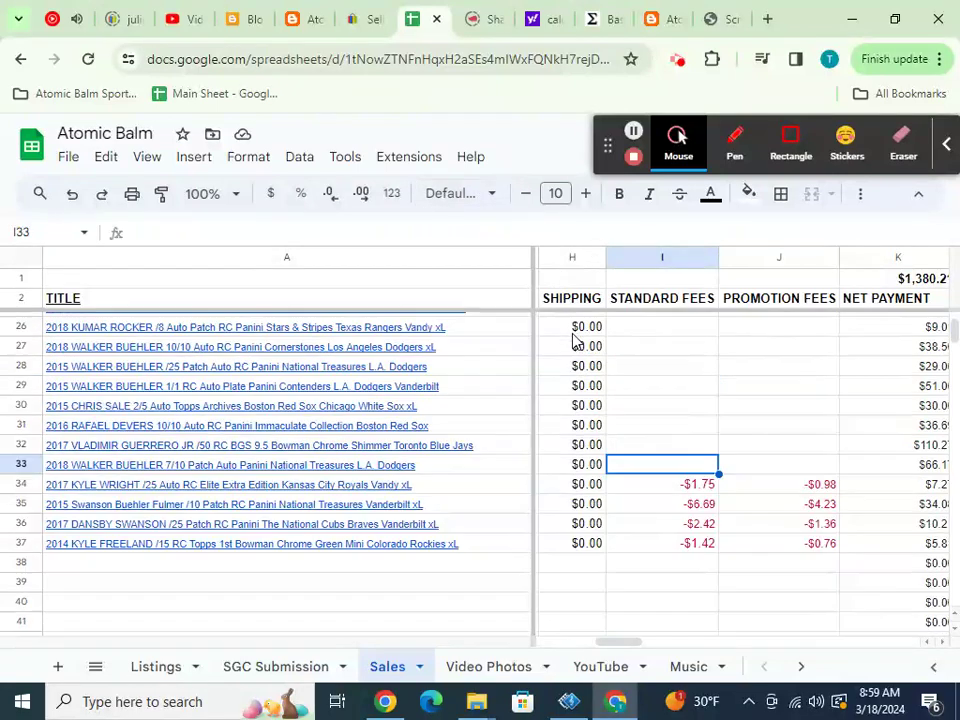
scroll(574, 340, "up", 4)
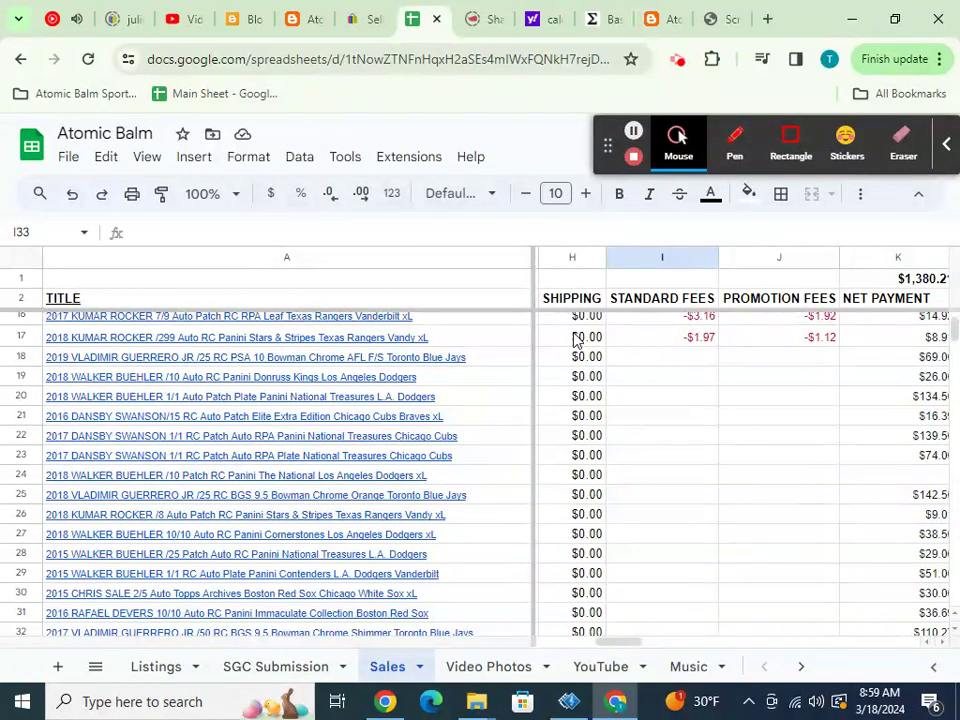
left_click(622, 358)
key("ctrl+v")
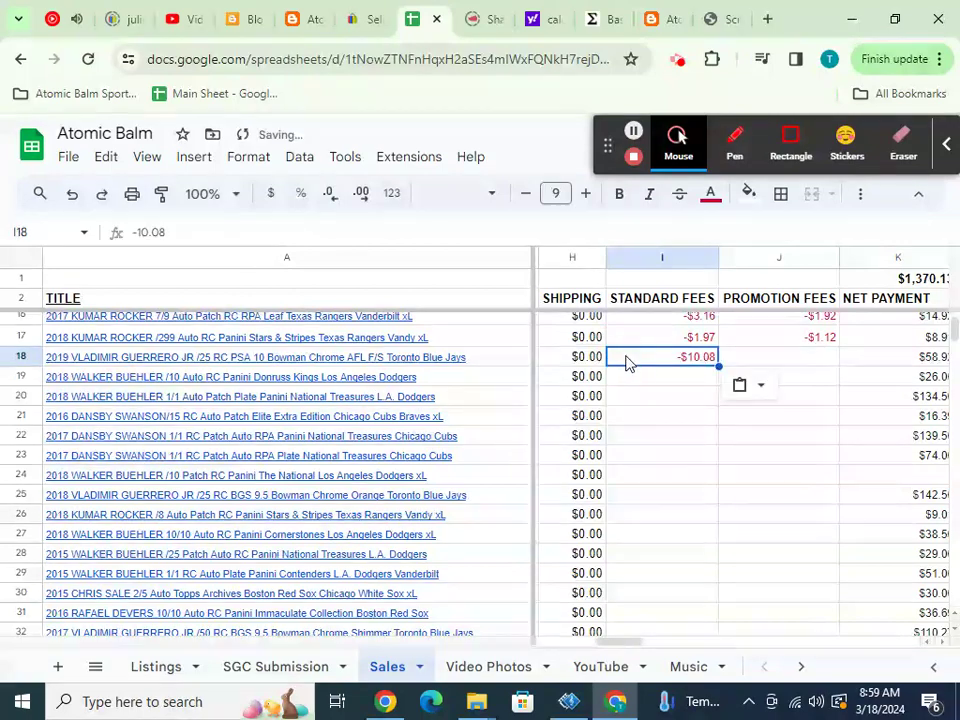
- Copy the $0.00 promotion fee from row 15 into PROMOTION FEES in row 18
left_click(737, 364)
scroll(737, 364, "up", 3)
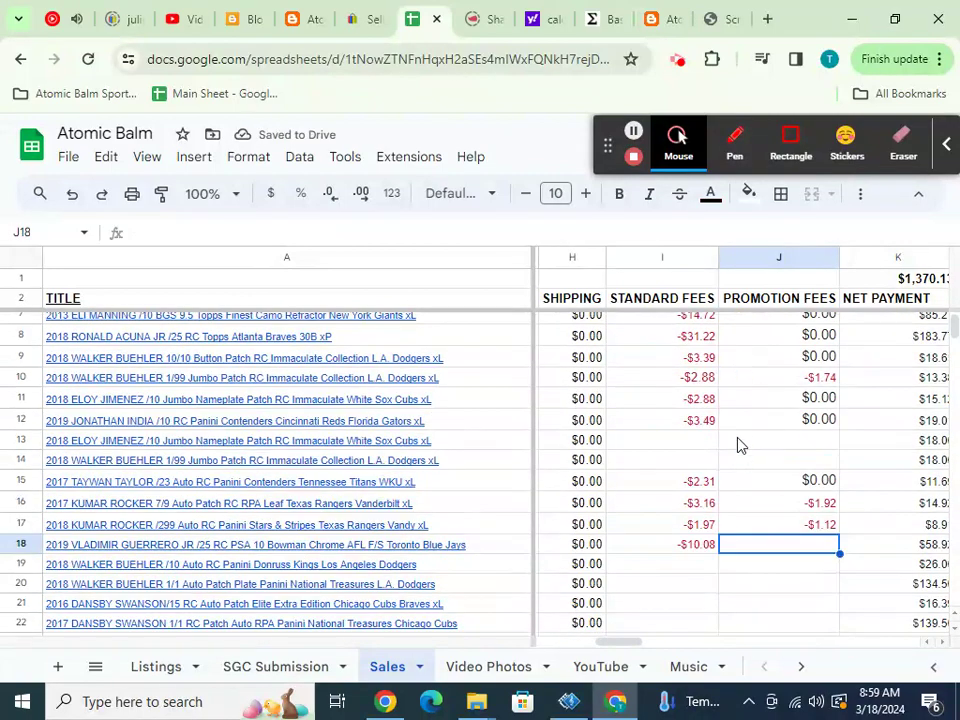
left_click(740, 484)
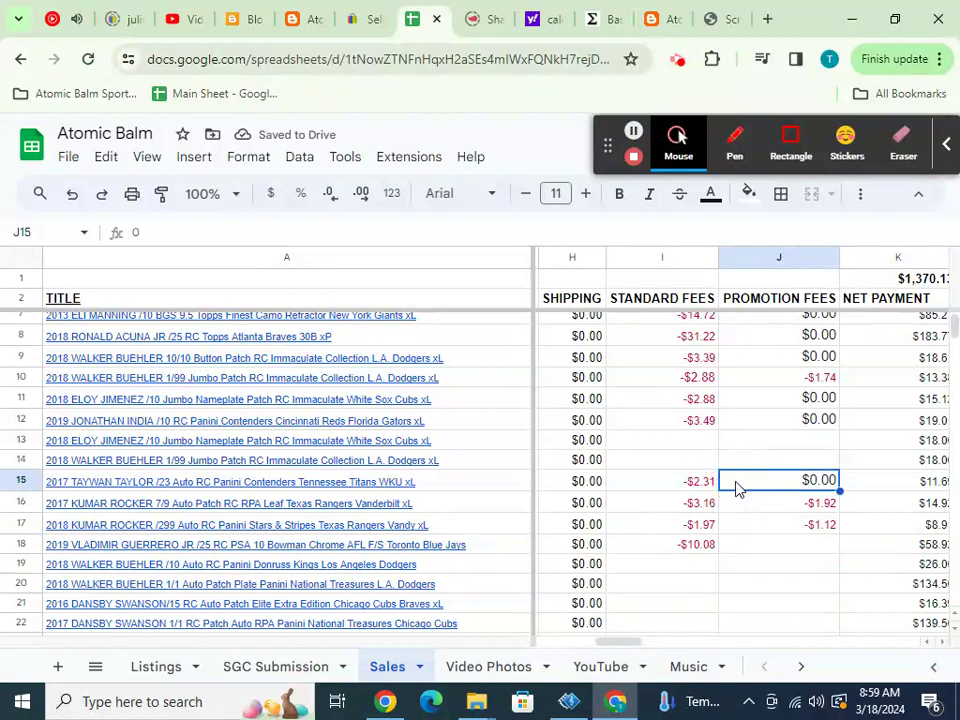
key("ctrl+c")
left_click(733, 540)
key("ctrl+v")
scroll(740, 510, "down", 3)
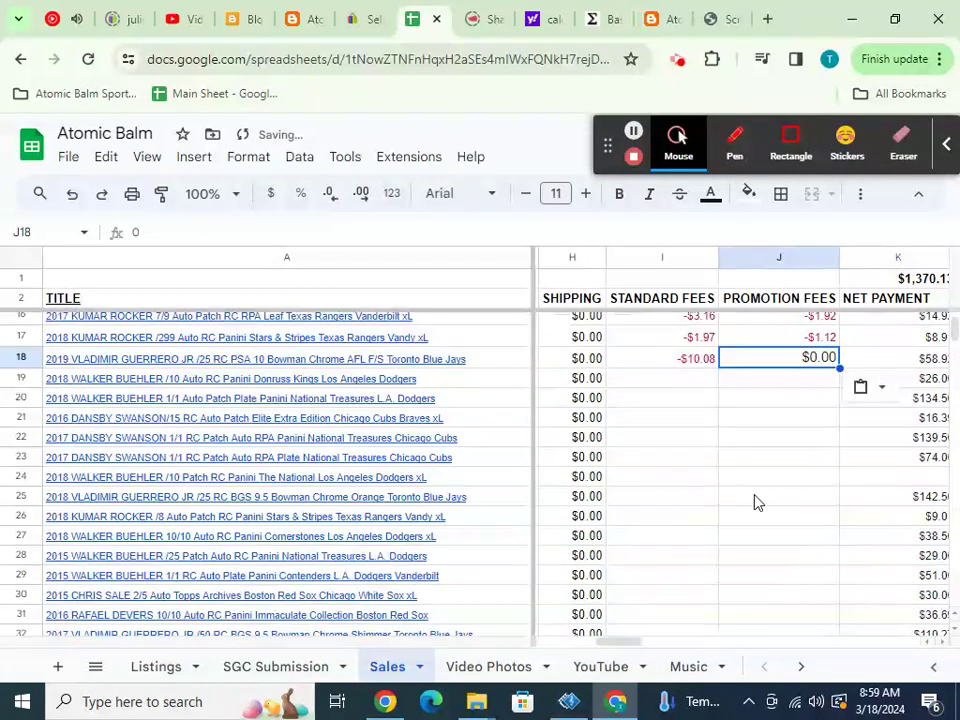
left_click(838, 369)
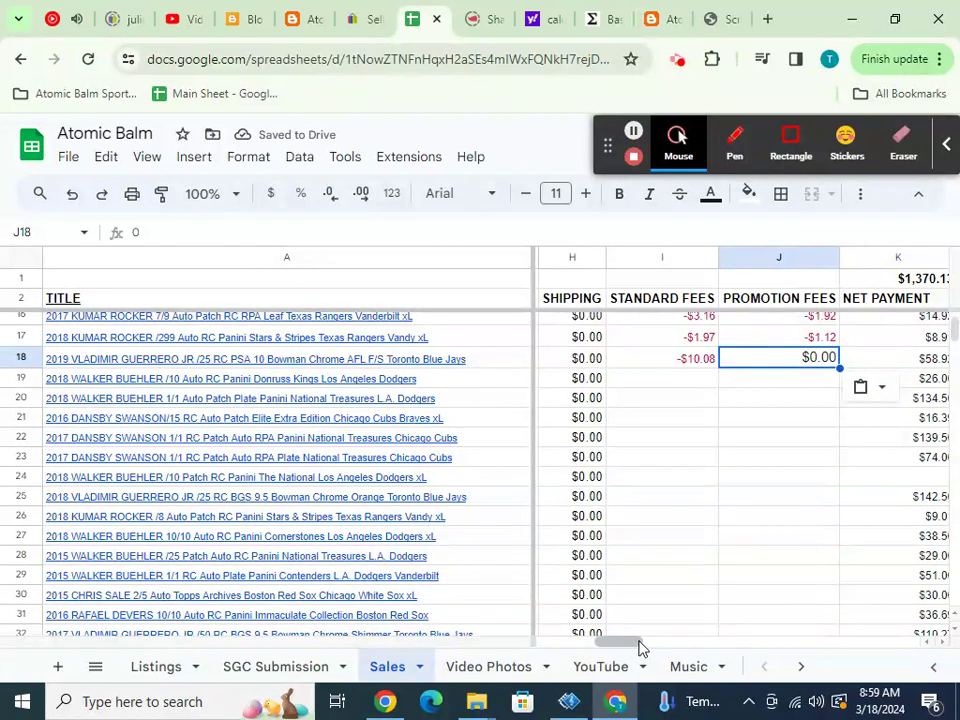
left_click_drag(641, 645, 631, 645)
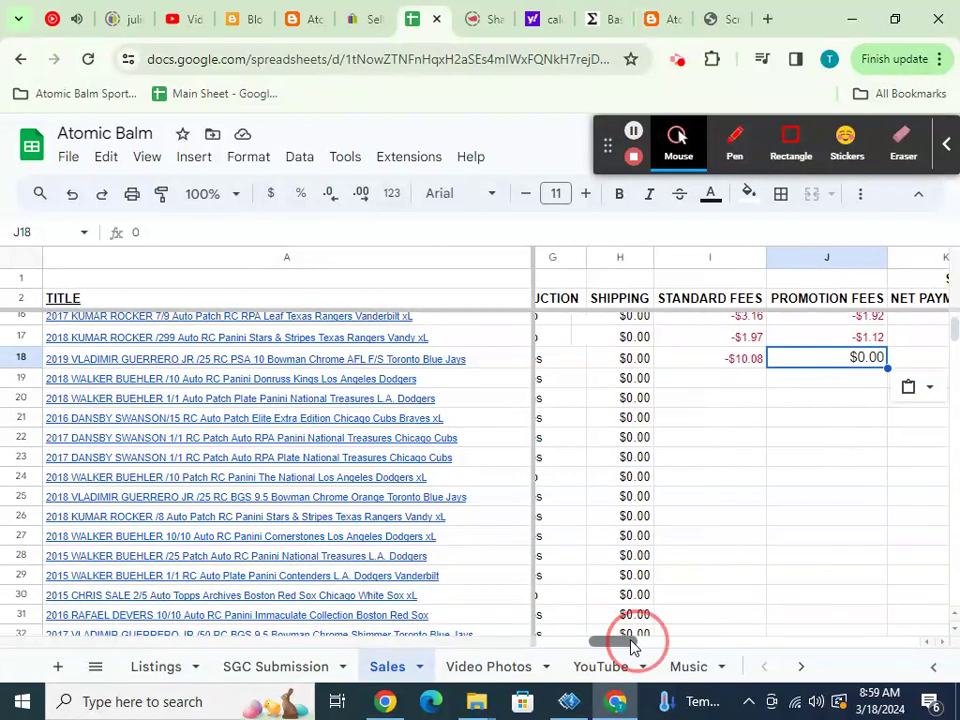
left_click_drag(764, 252, 765, 253)
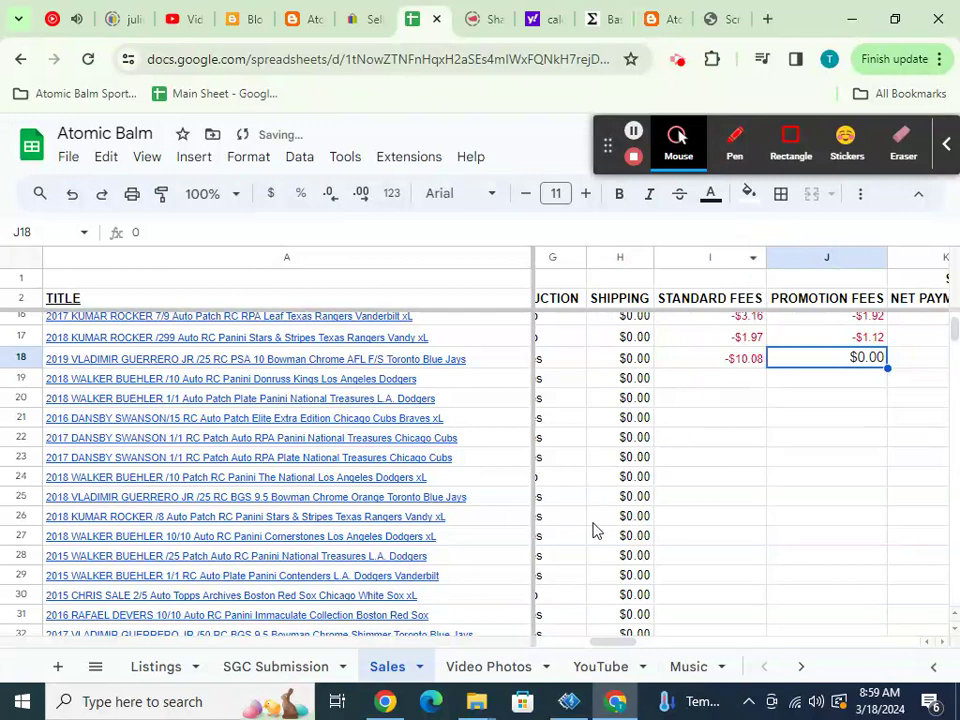
left_click_drag(591, 640, 588, 645)
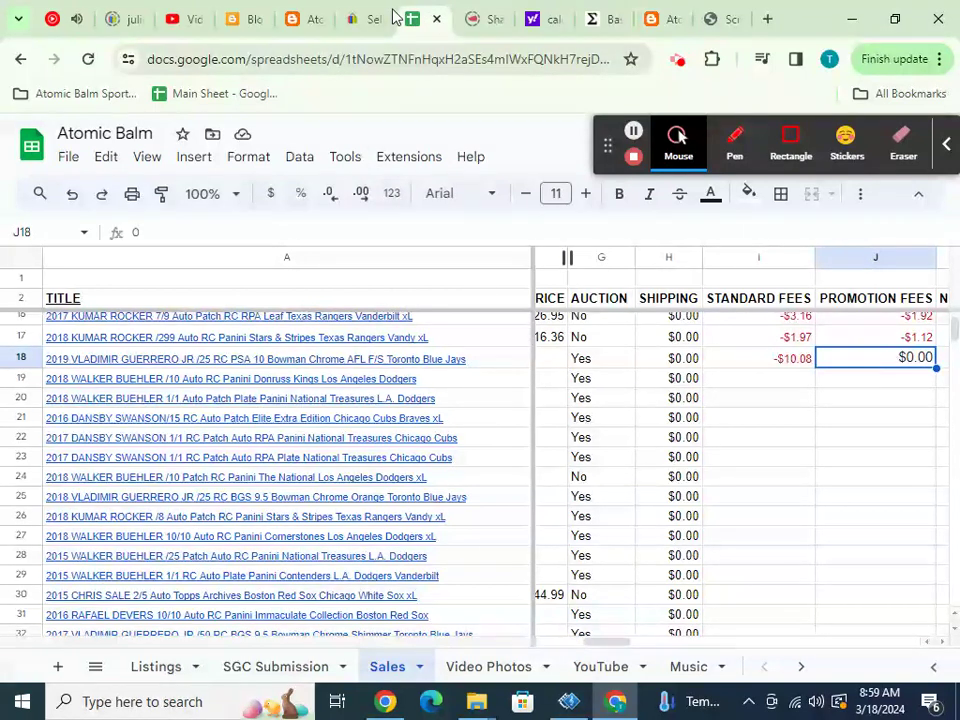
- Return to the eBay orders and open the payment details of the two-card 2018 Walker Buehler order
left_click(360, 19)
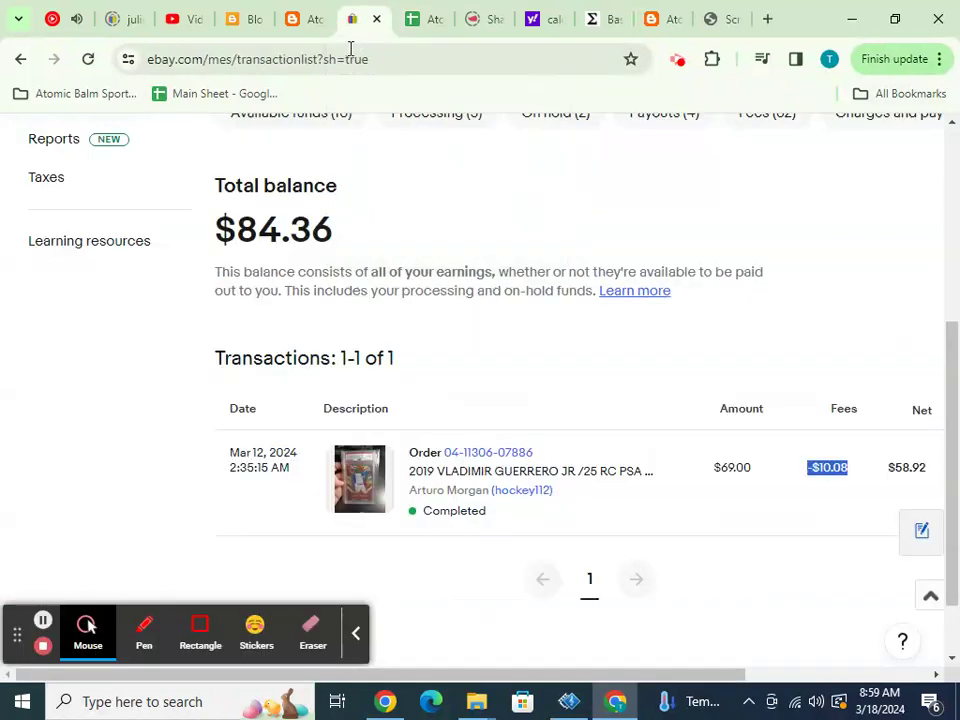
left_click(22, 62)
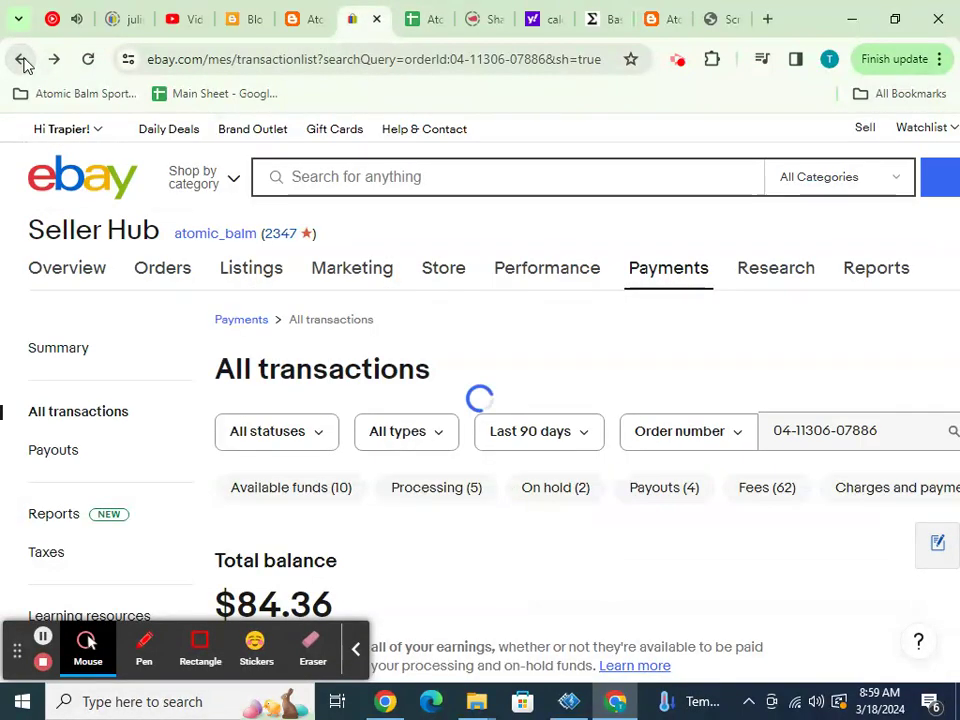
left_click(22, 62)
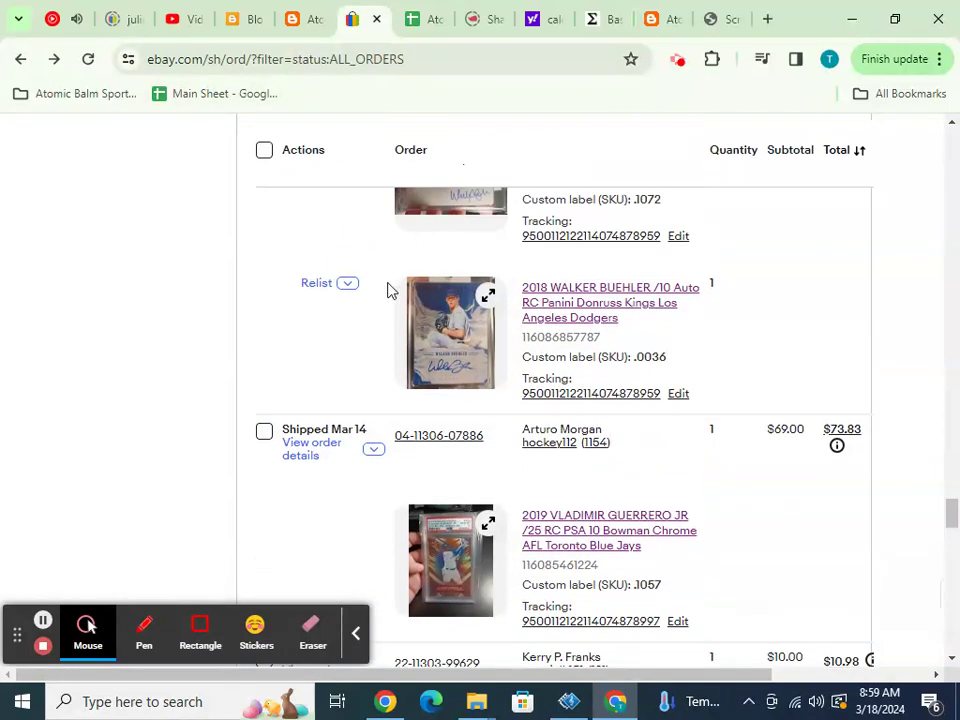
left_click(347, 284)
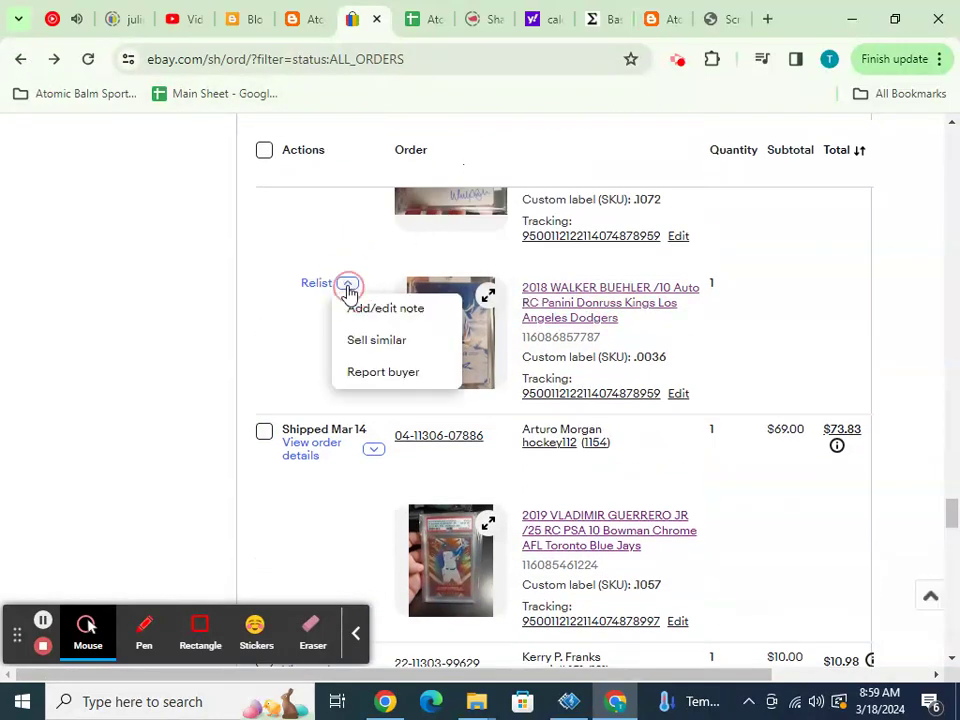
scroll(347, 292, "up", 2)
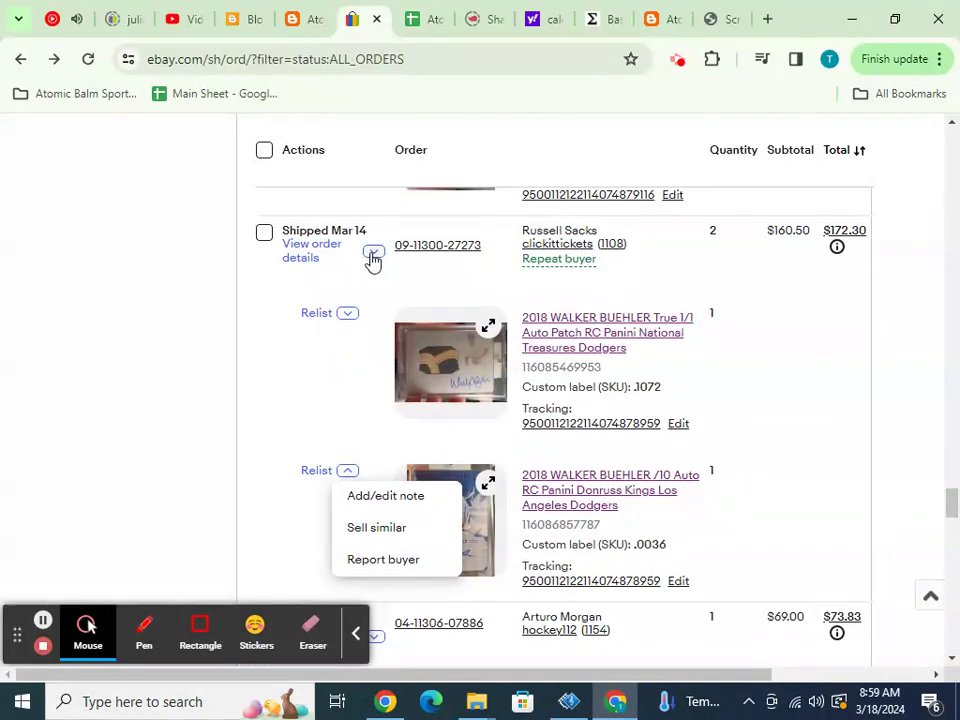
left_click(372, 253)
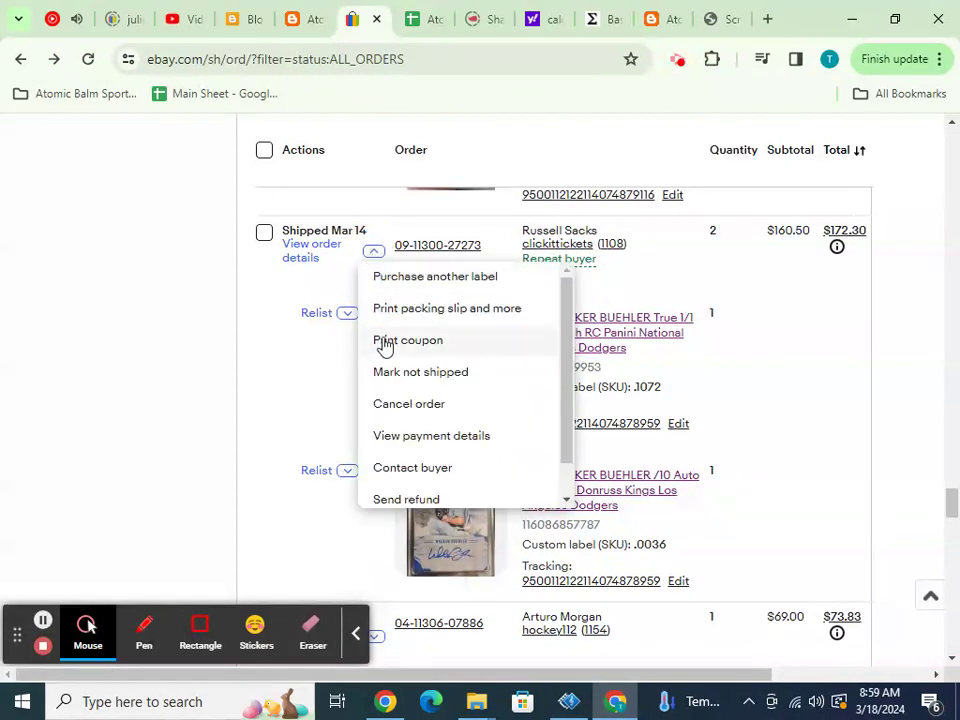
left_click(380, 443)
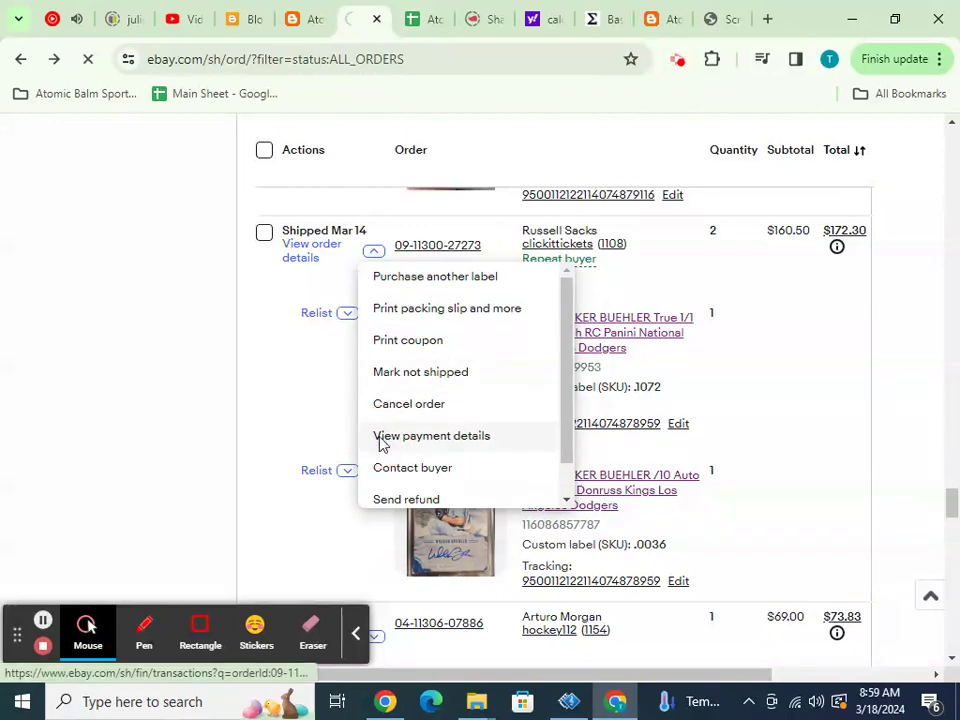
scroll(386, 424, "down", 5)
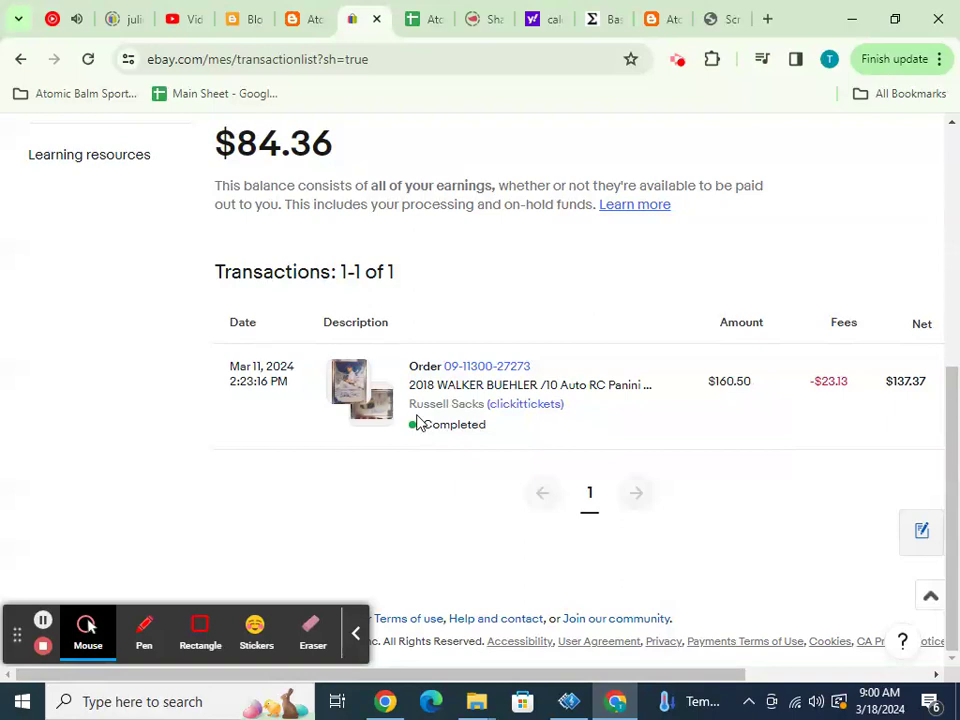
left_click(678, 62)
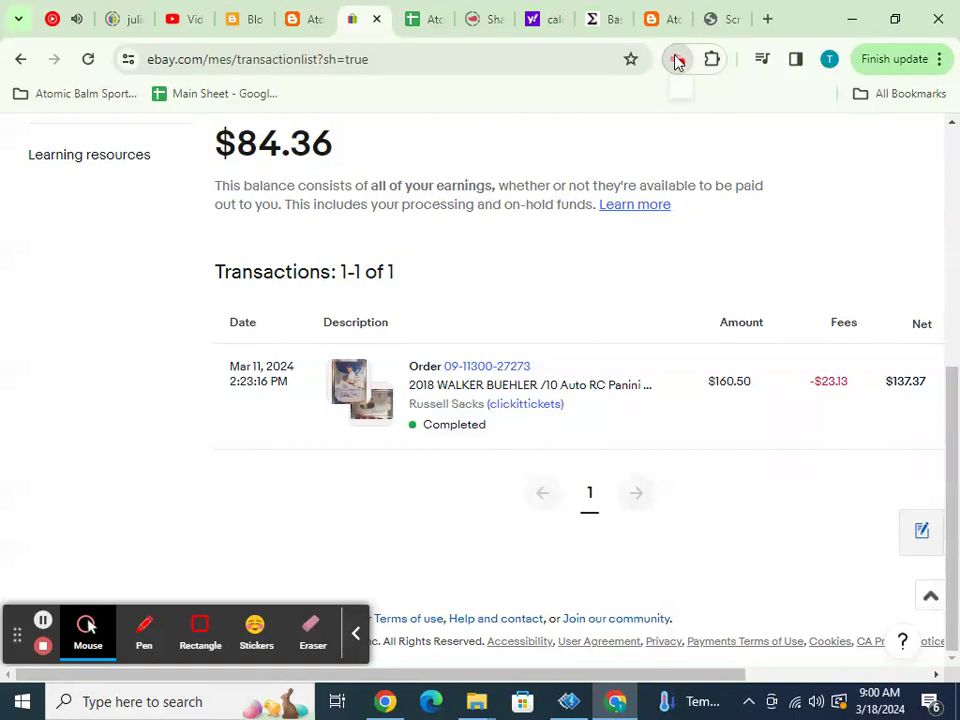